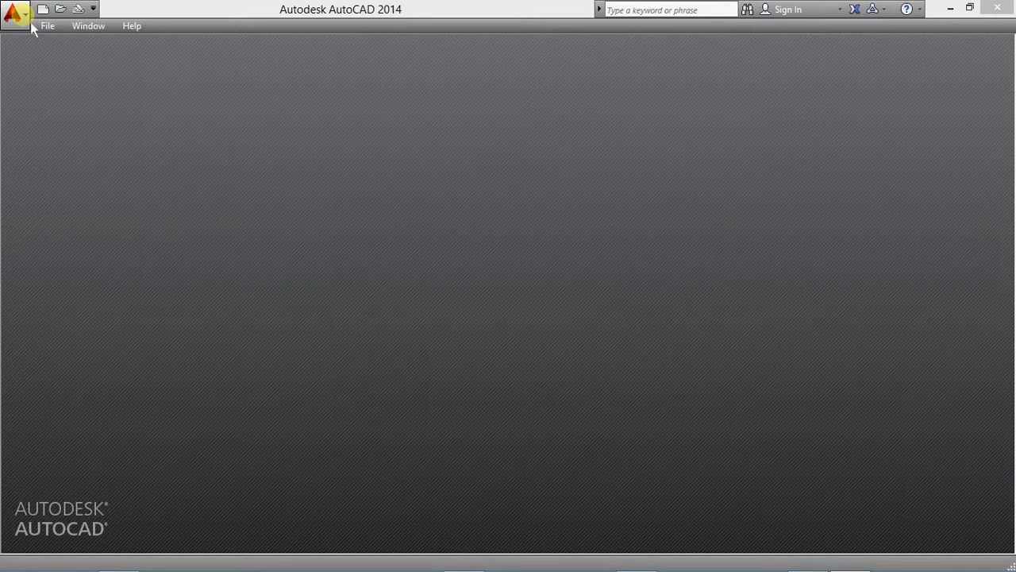
Create a new drawing from the acadiso3D template
left_click(24, 15)
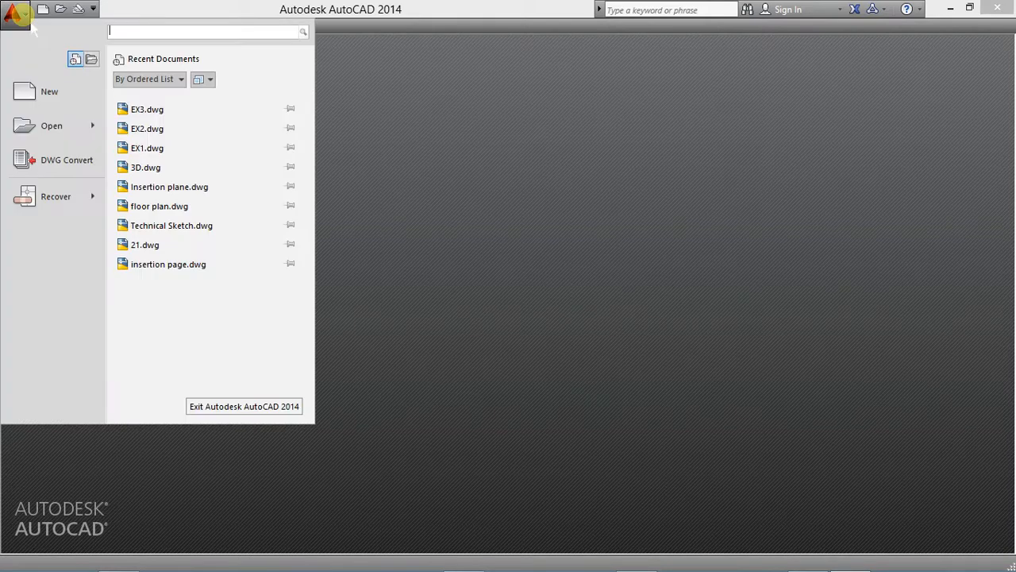
left_click(47, 94)
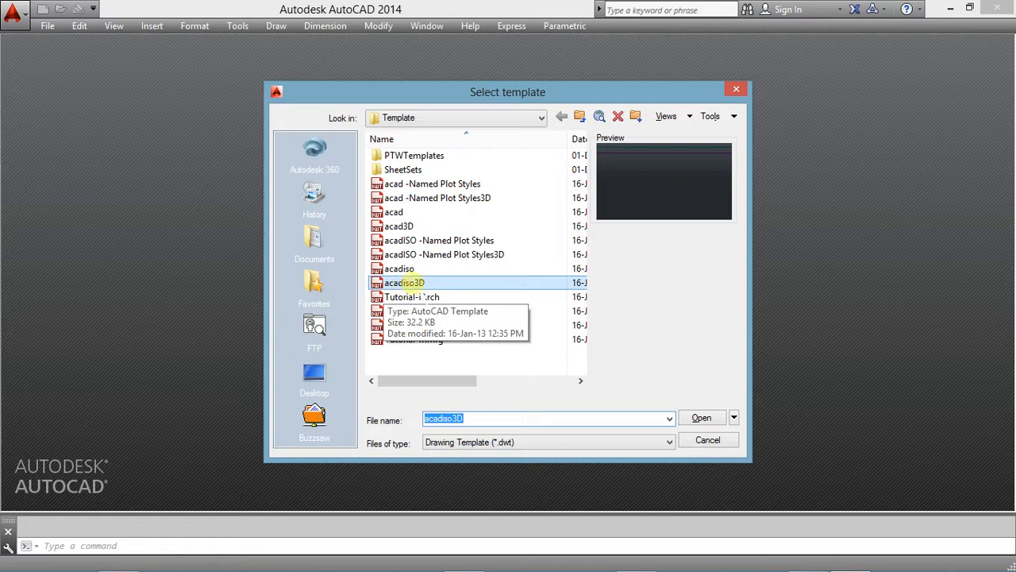
left_click(418, 292)
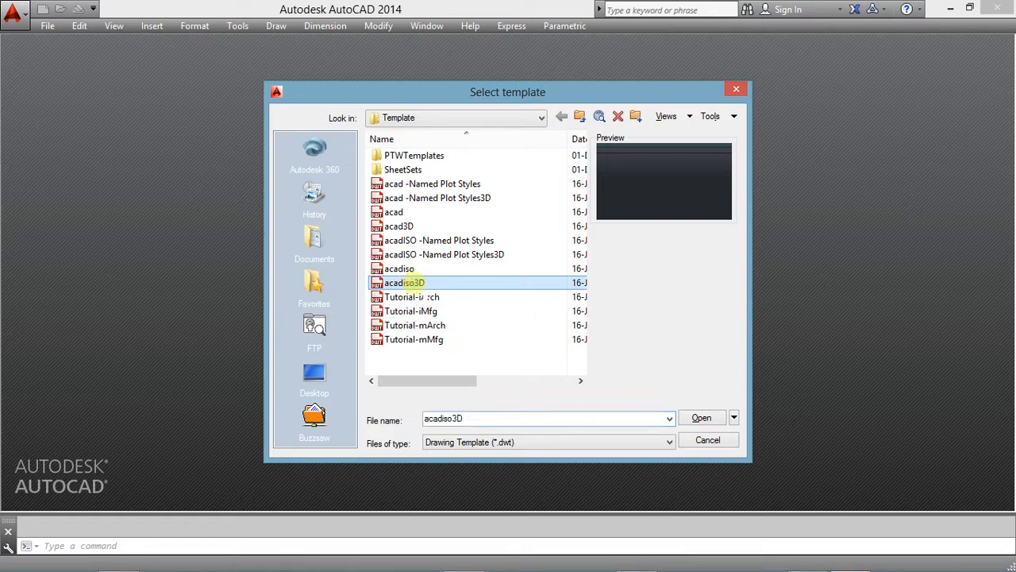
left_click(699, 419)
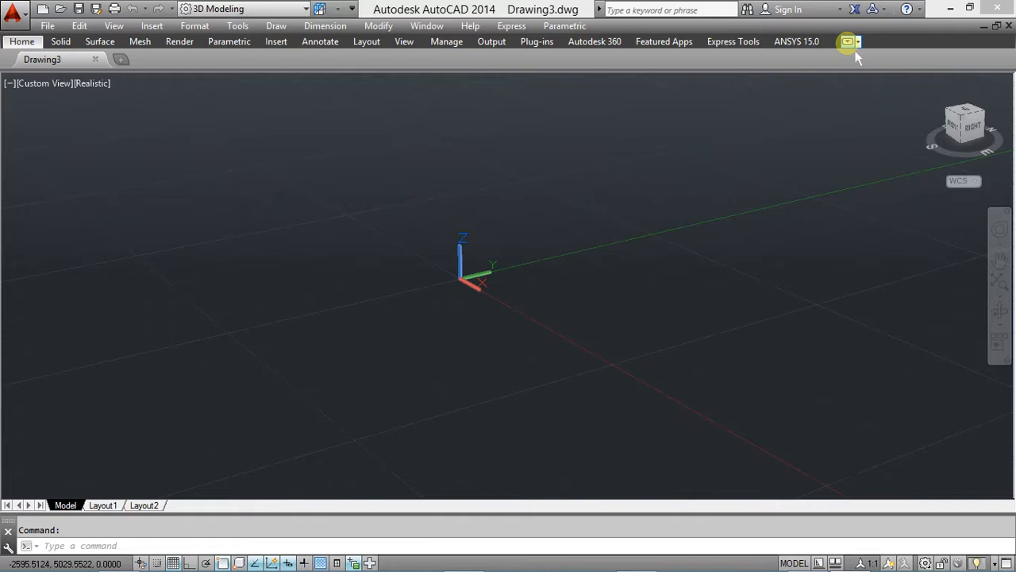
Expand the ribbon to show its full tool panels and review the available workspaces, keeping 3D Modeling
left_click(855, 50)
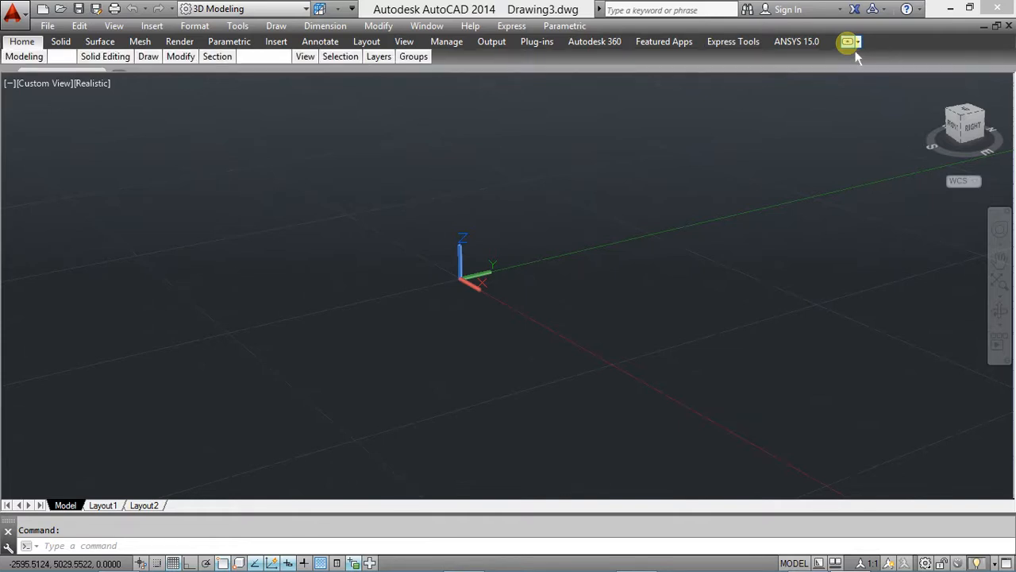
left_click(855, 51)
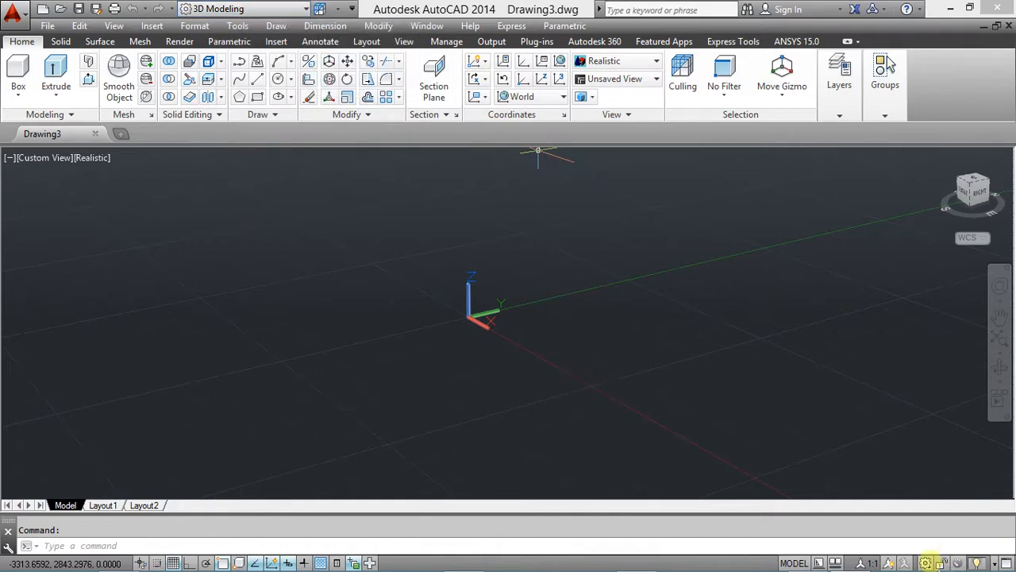
left_click(926, 562)
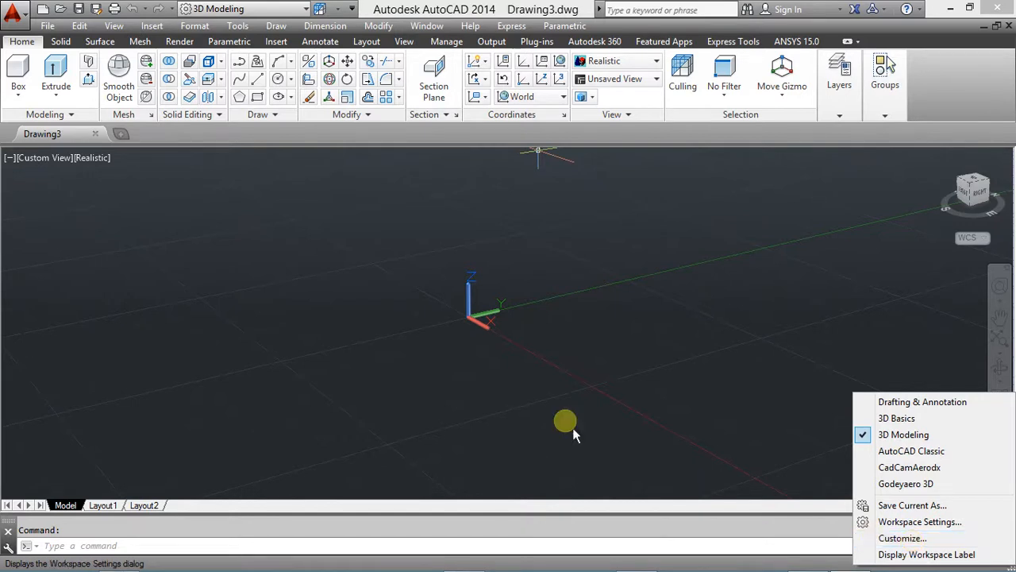
left_click(552, 416)
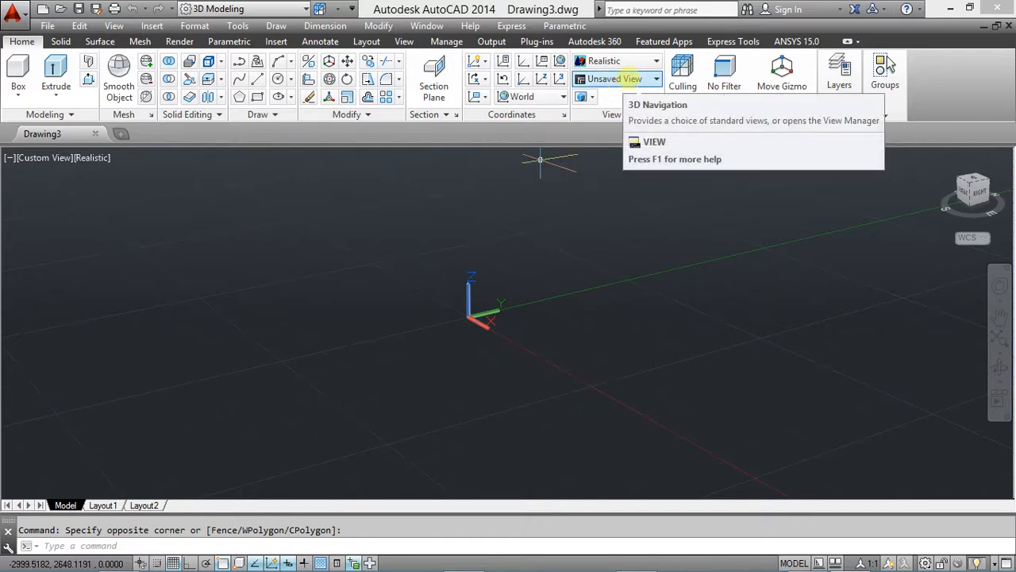
Set the model view to SE Isometric
left_click(629, 79)
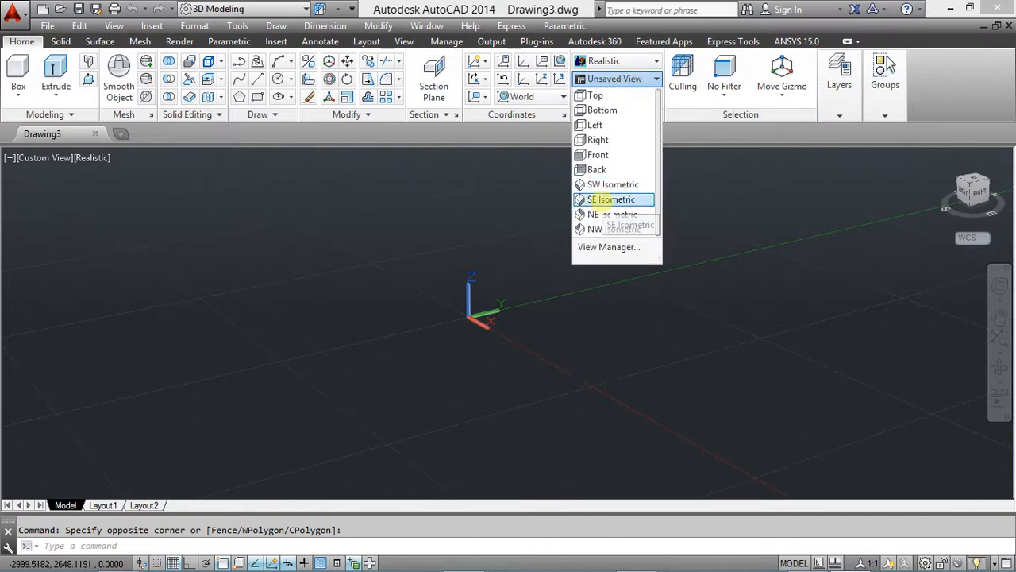
left_click(605, 201)
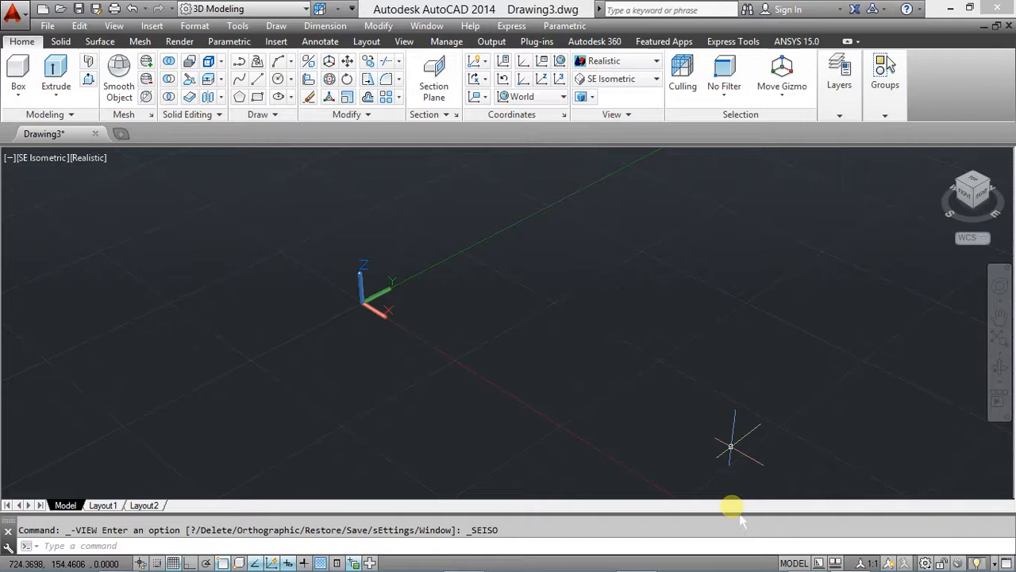
mouse_move(659, 562)
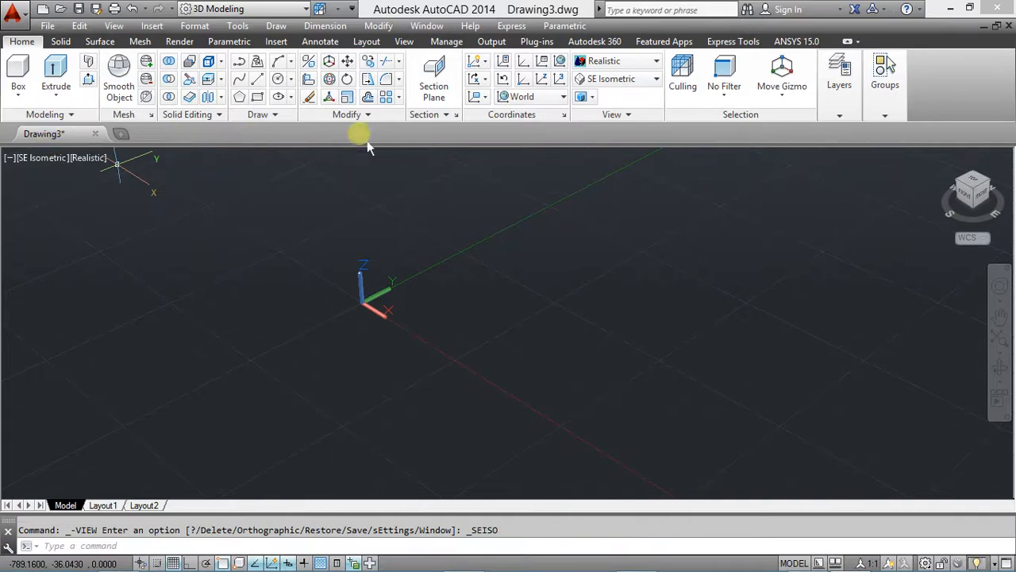
Examine the modeling tools for solid primitives and for building solids from profiles, such as Extrude and Loft
left_click(70, 115)
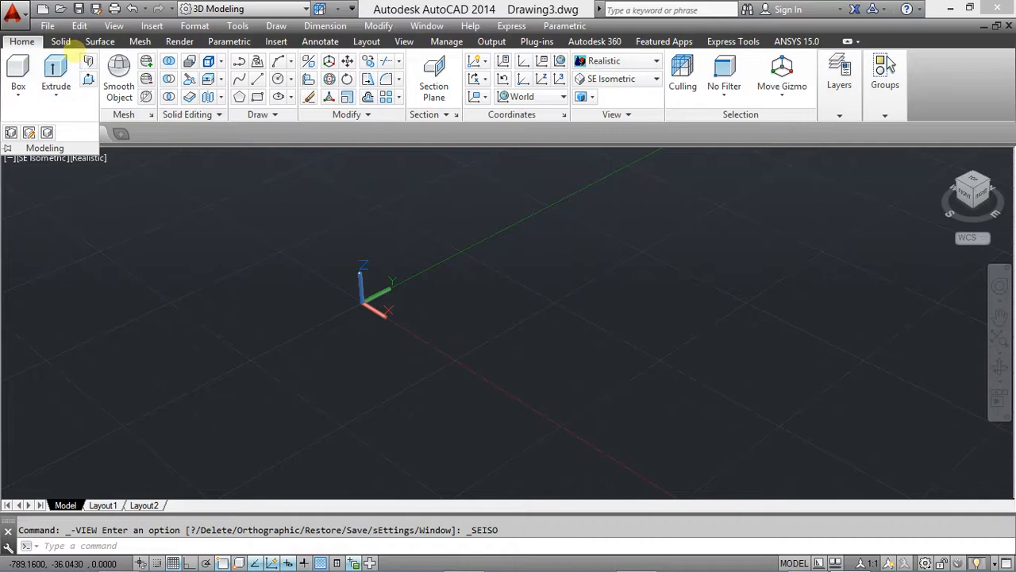
left_click(56, 93)
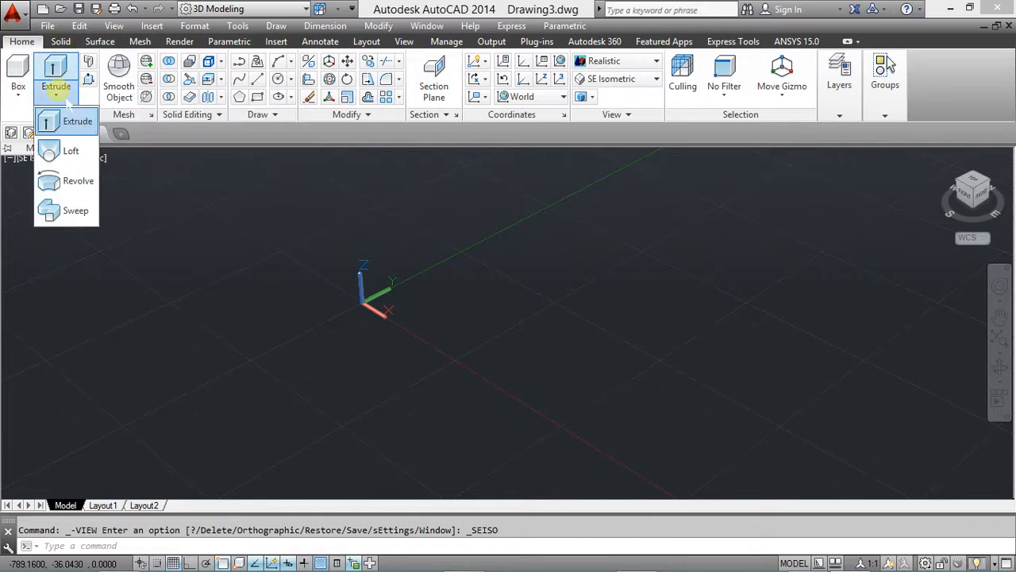
left_click(190, 214)
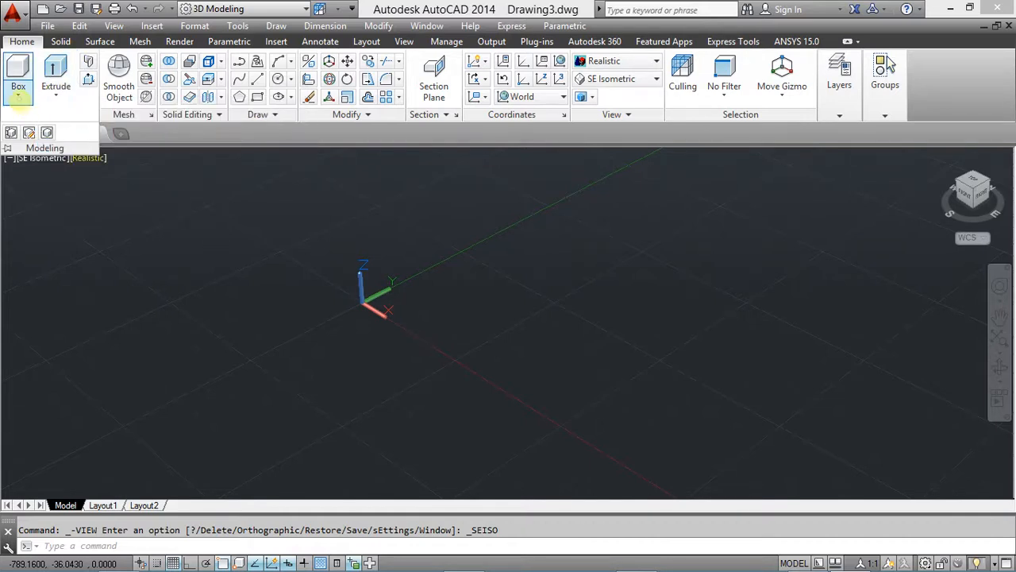
left_click(17, 95)
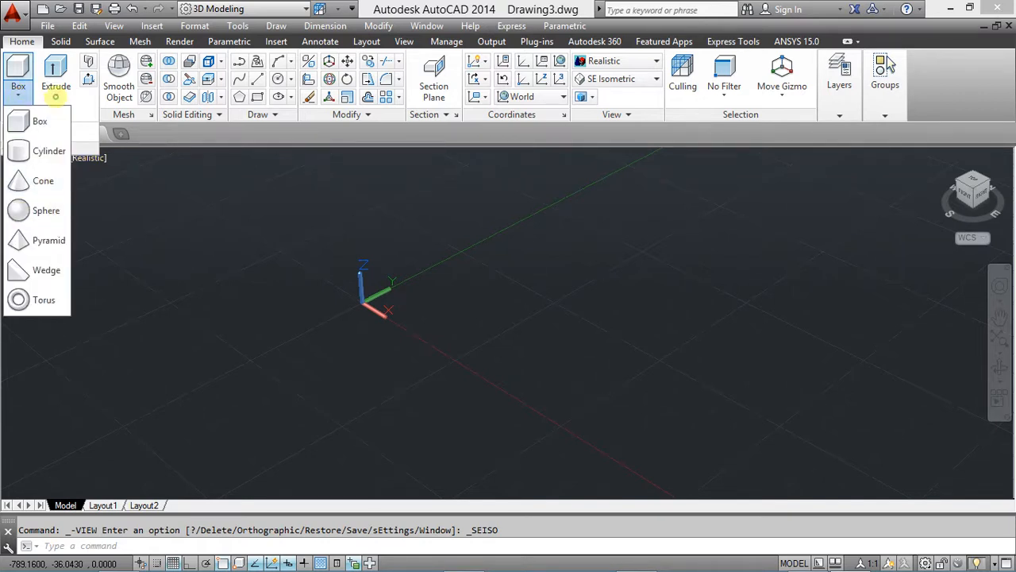
left_click(55, 94)
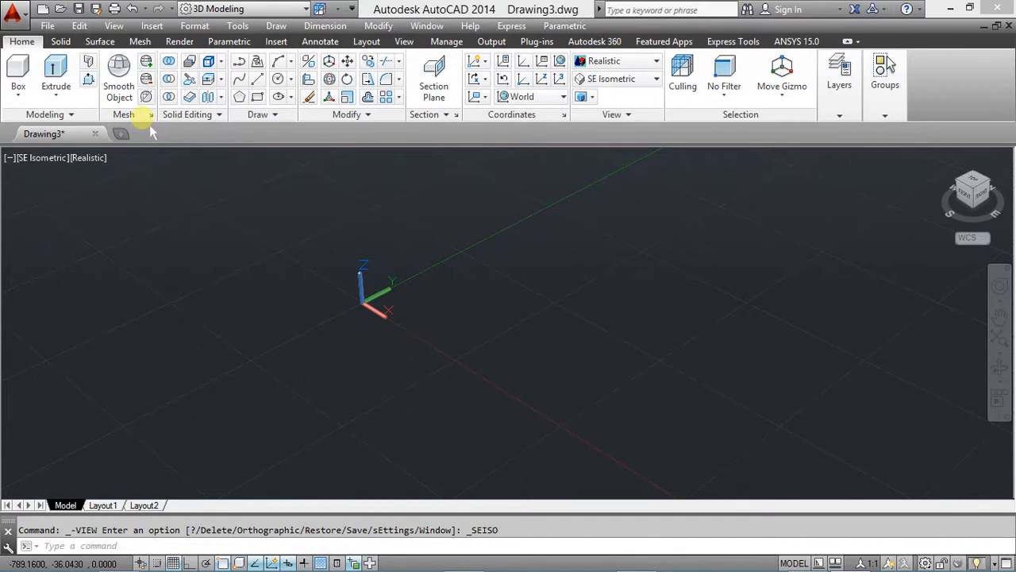
Examine the solid editing tools, including the edge and face editing options
left_click(227, 119)
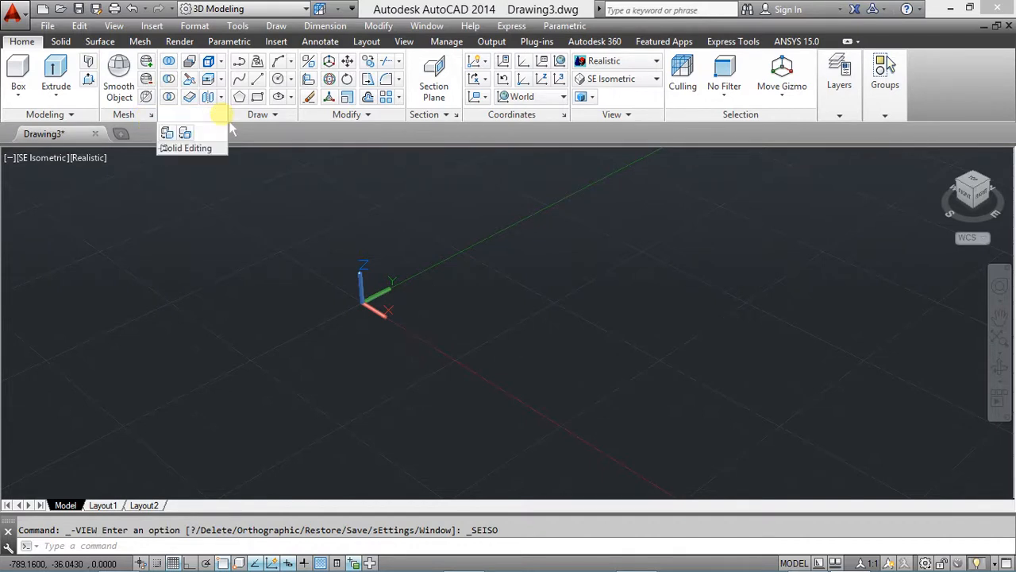
left_click(250, 211)
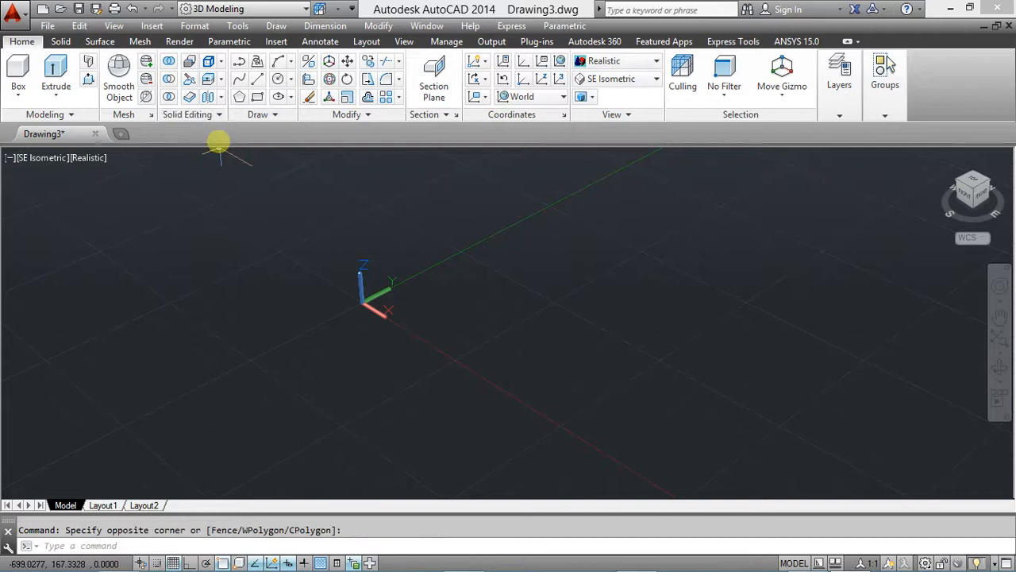
left_click(231, 175)
left_click(233, 176)
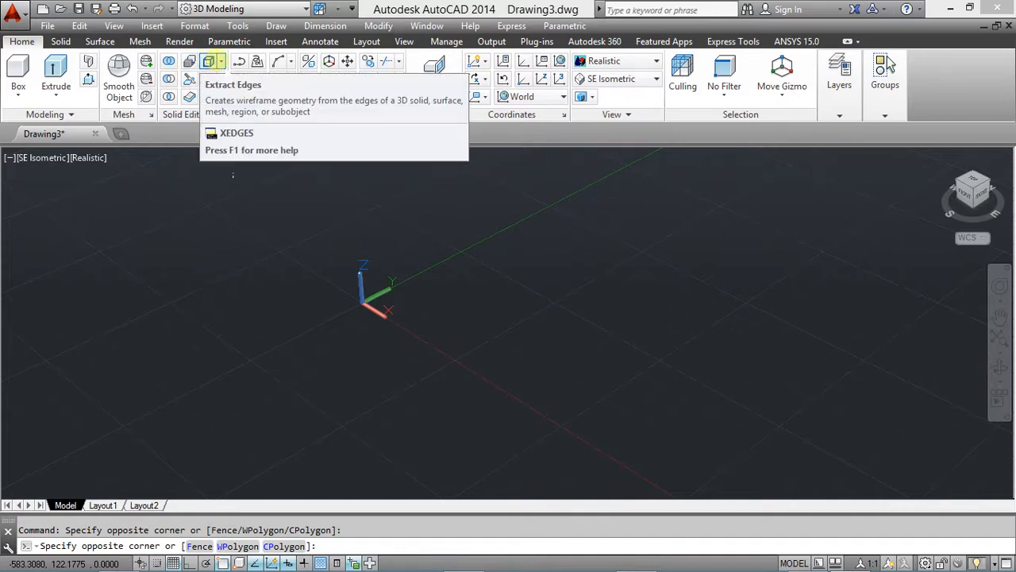
left_click(221, 61)
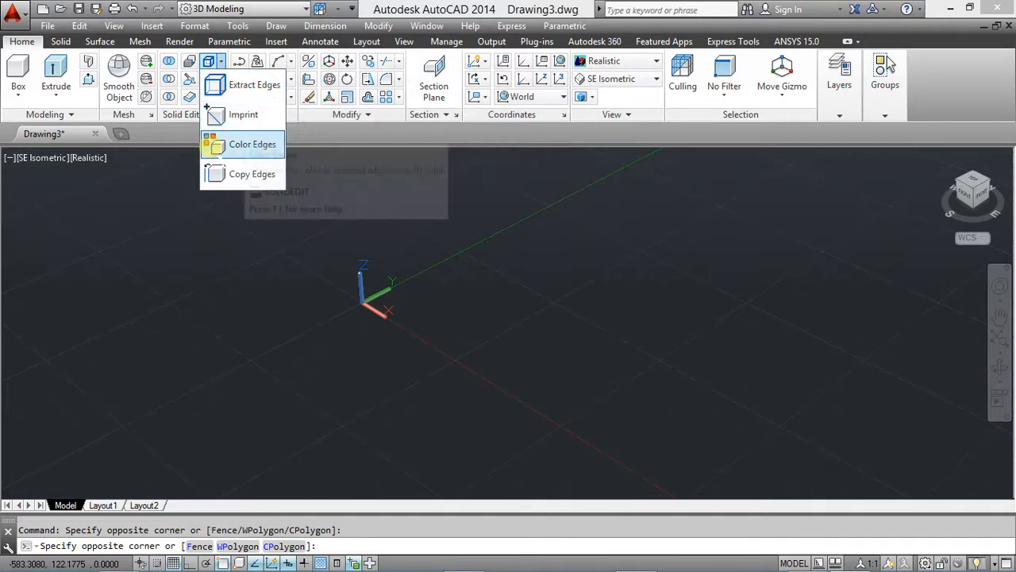
left_click(200, 219)
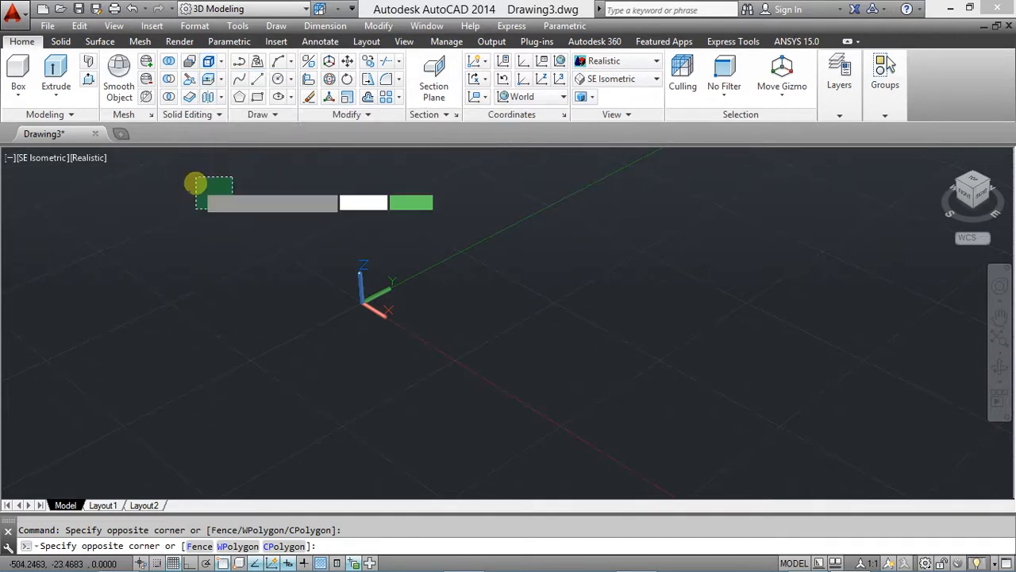
left_click(220, 79)
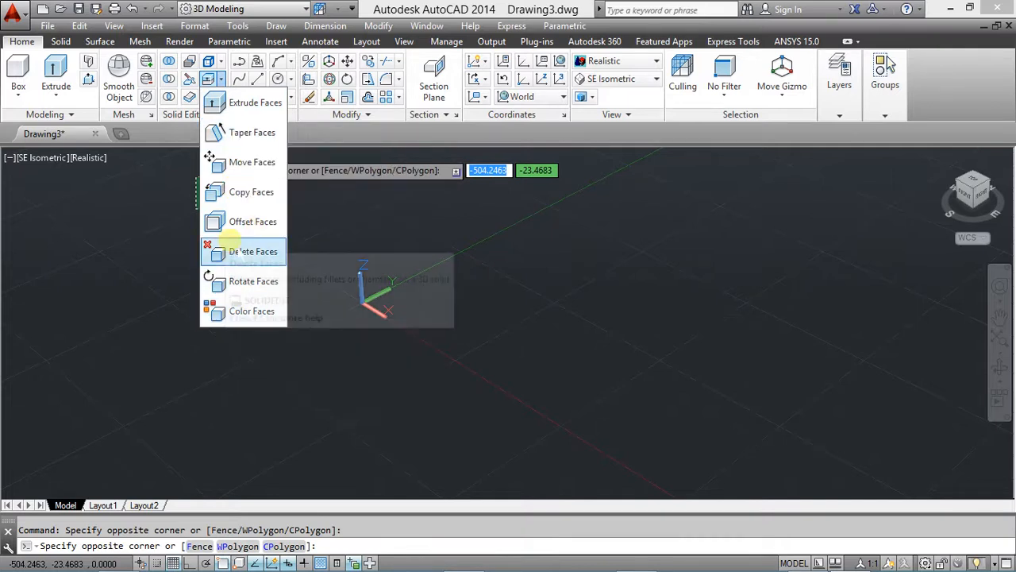
left_click(332, 198)
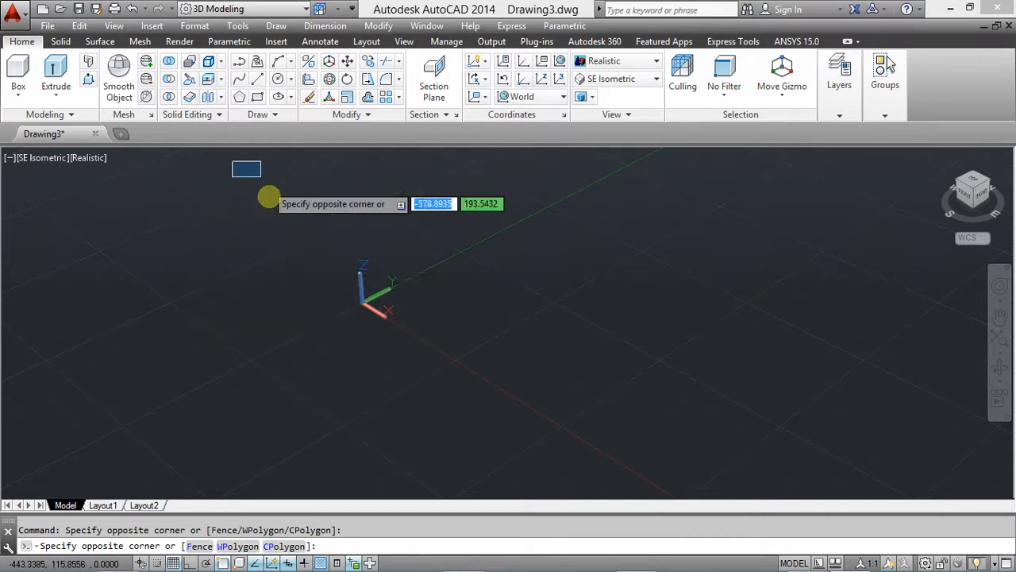
left_click(268, 198)
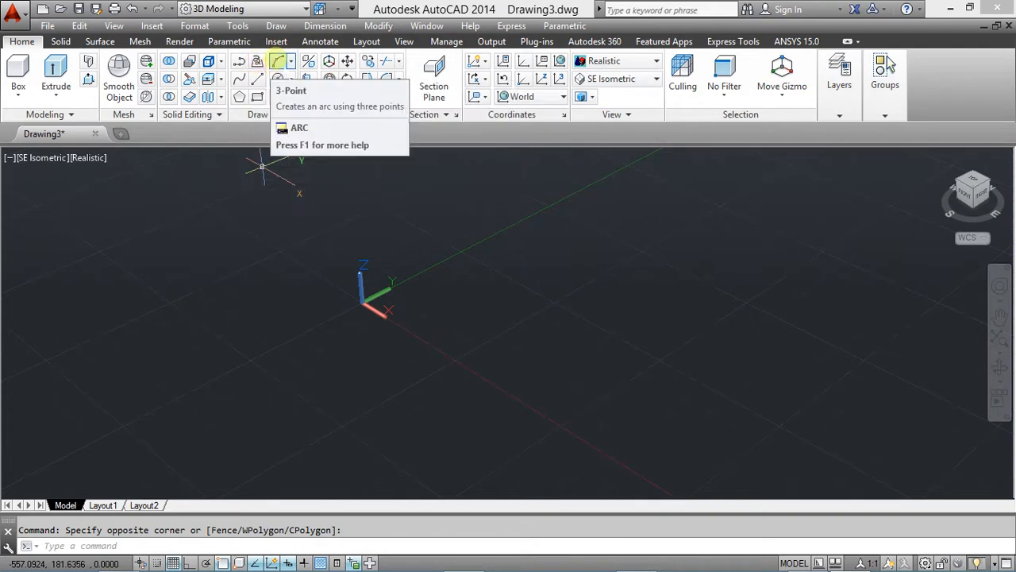
Examine the circle and ellipse drawing options
left_click(290, 79)
left_click(302, 104)
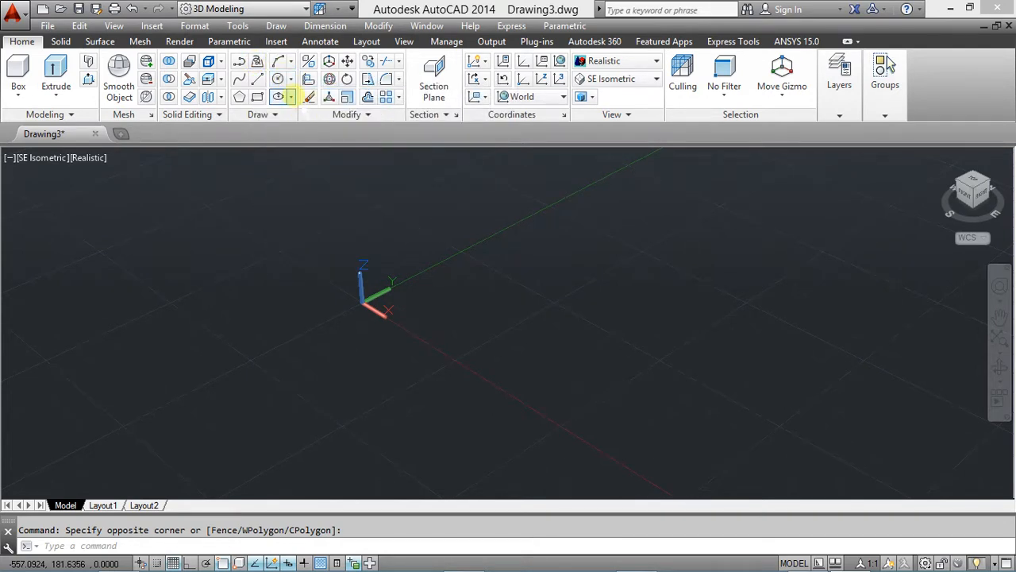
left_click(291, 96)
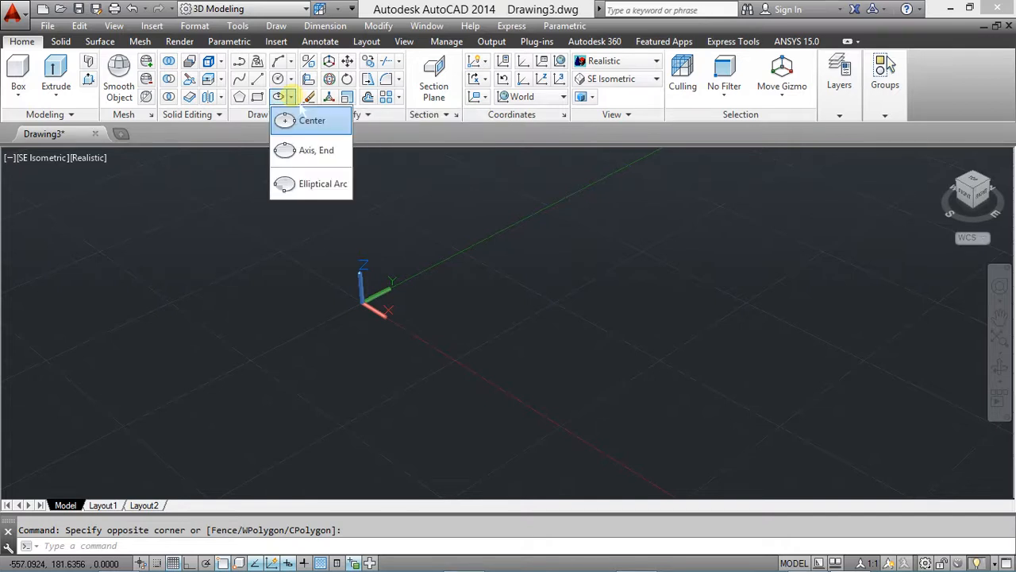
left_click(432, 189)
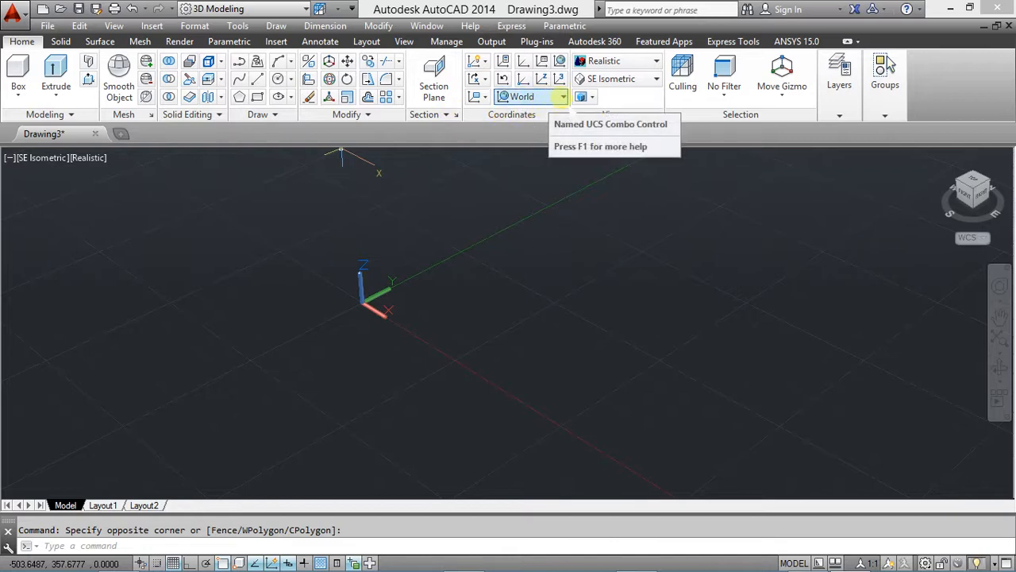
Examine the preset UCS orientations, standard 3D views and visual styles, plus the layer and orbit tools
left_click(554, 98)
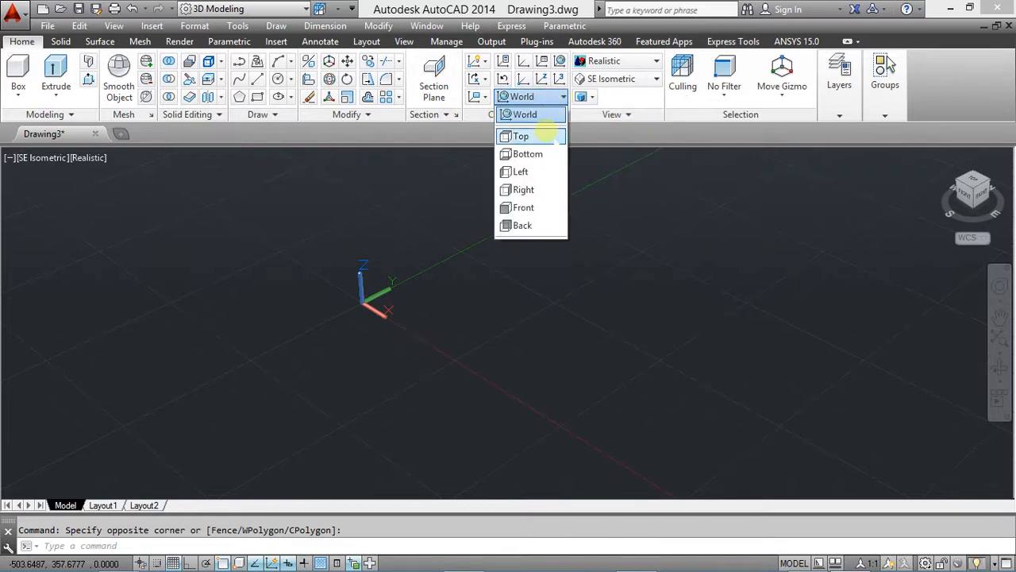
left_click(604, 187)
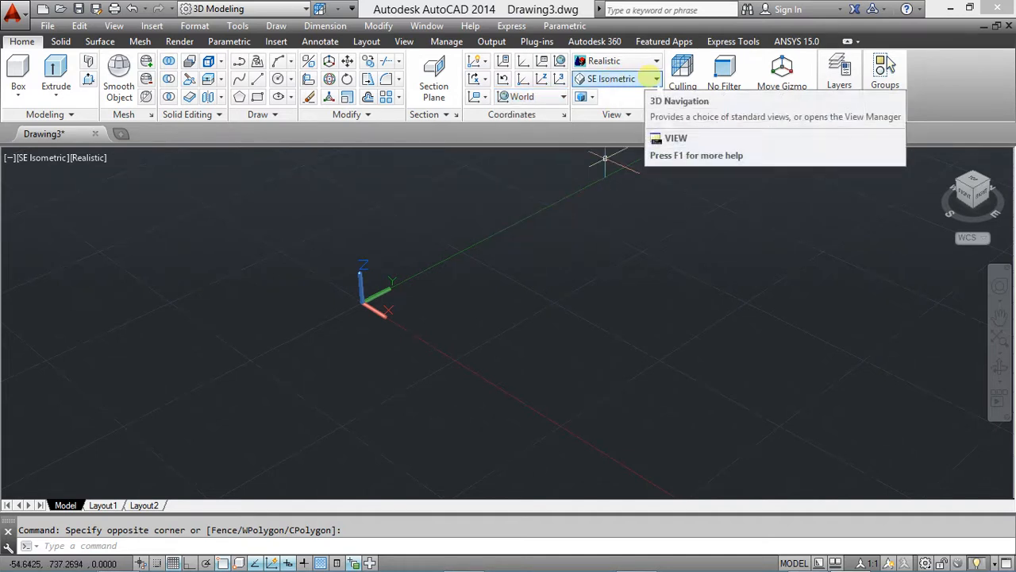
left_click(655, 78)
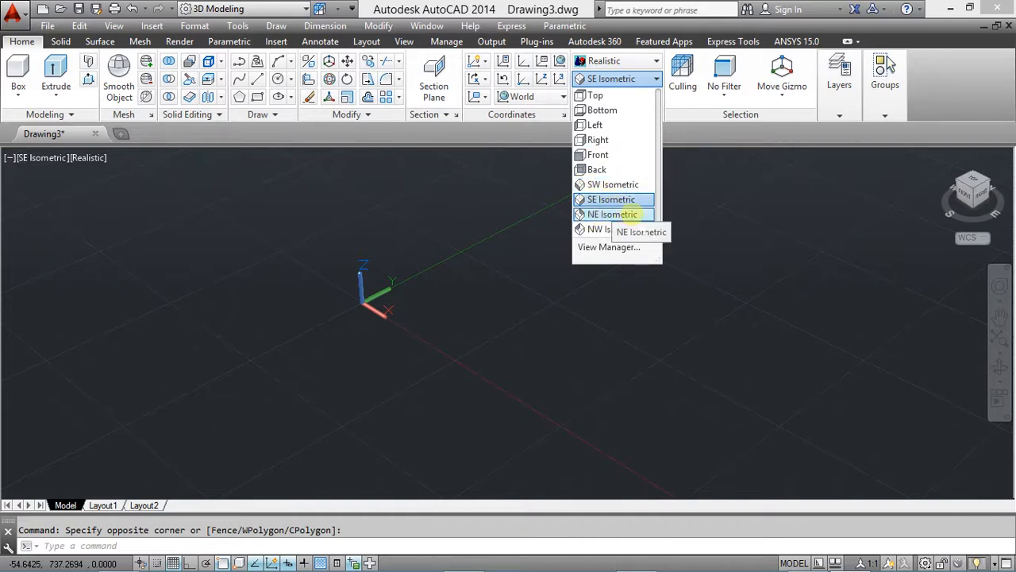
left_click(717, 235)
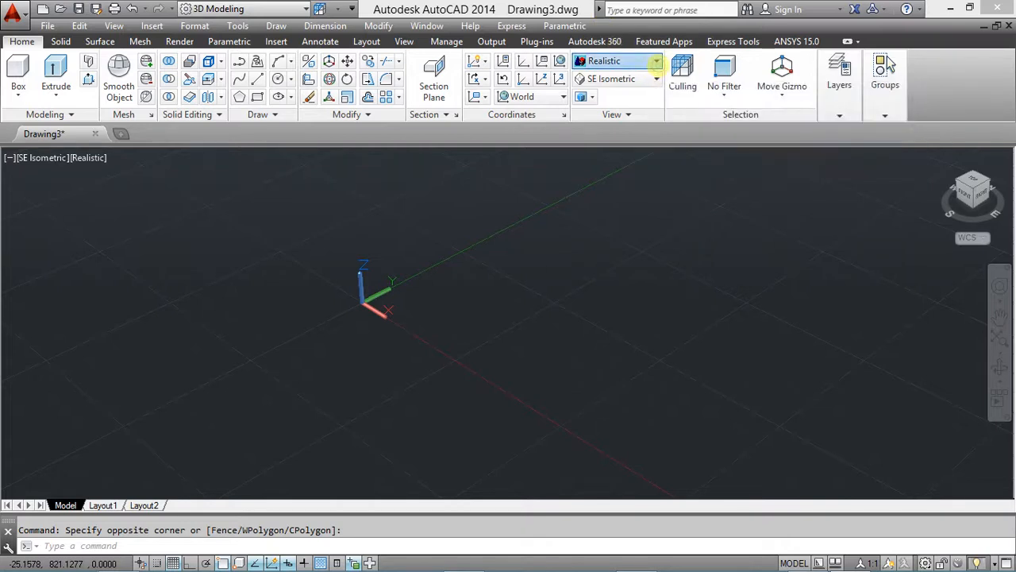
left_click(656, 61)
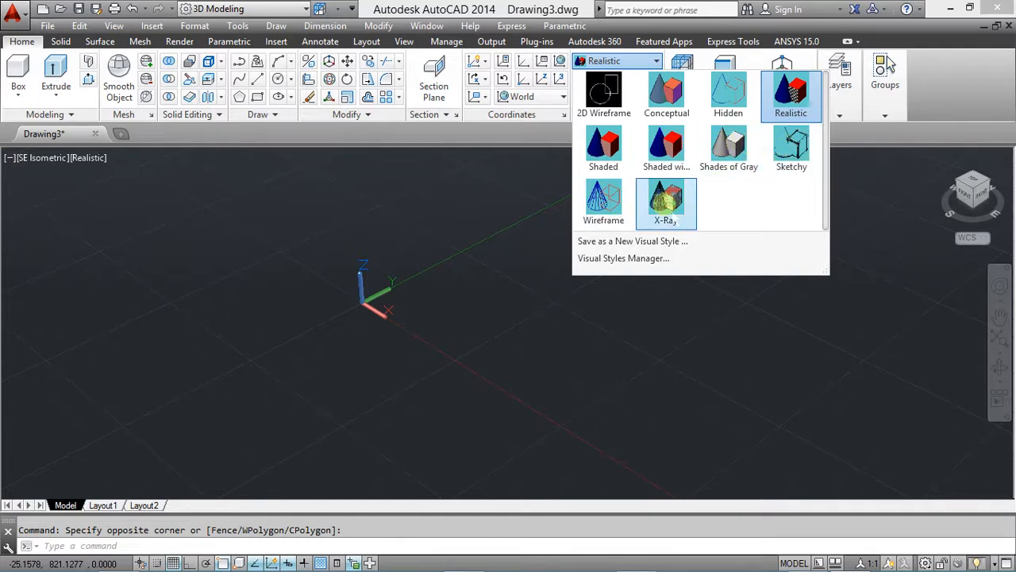
left_click(621, 375)
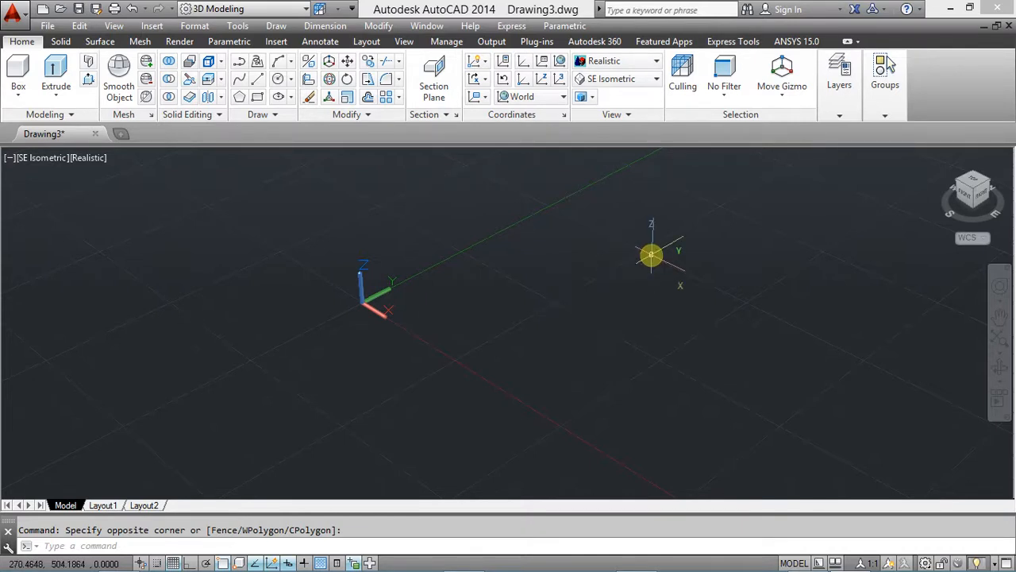
left_click(839, 116)
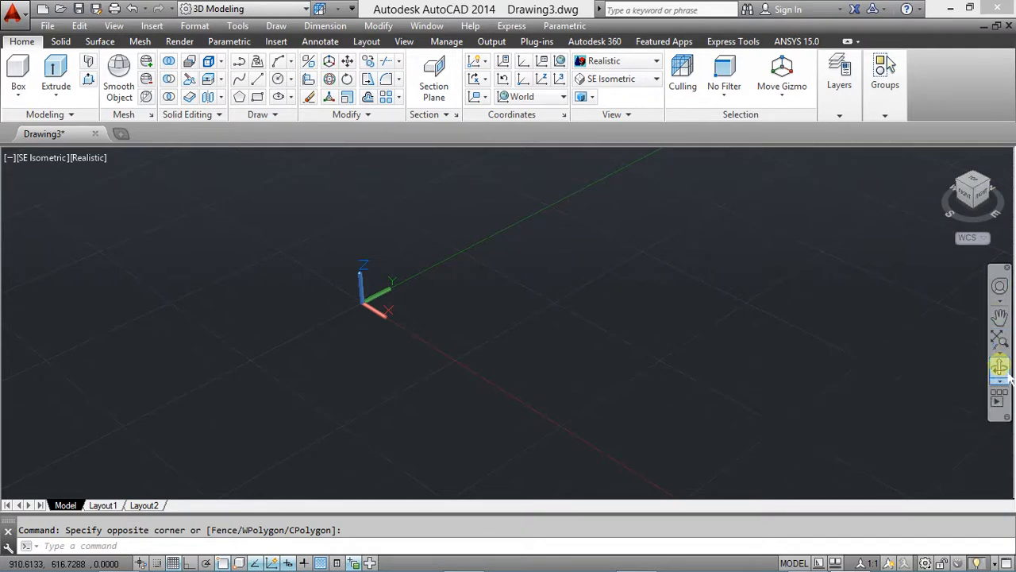
left_click(1000, 369)
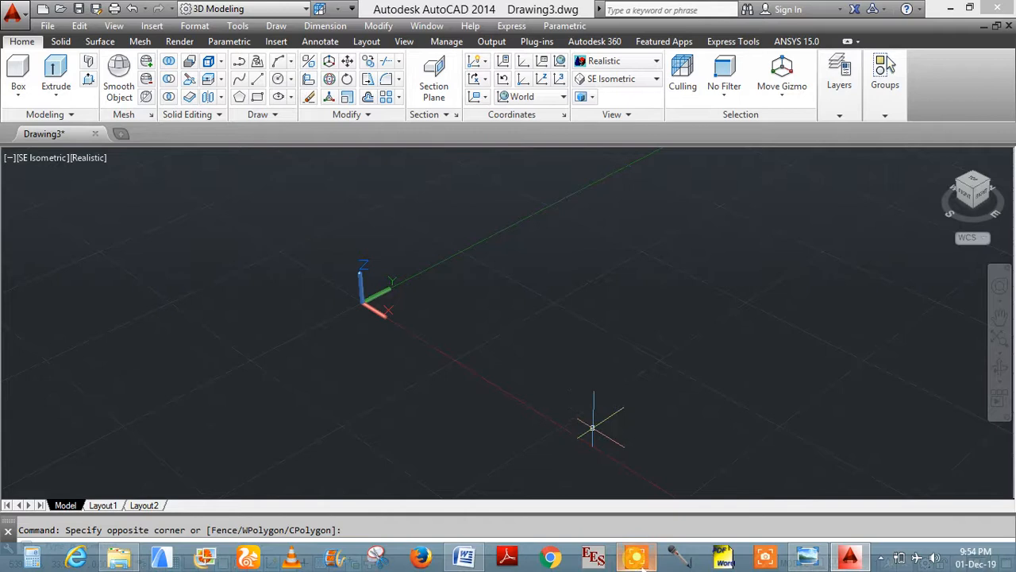
Switch to Windows Photo Viewer to examine the dimensioned isometric block drawing, and return to AutoCAD
mouse_move(642, 567)
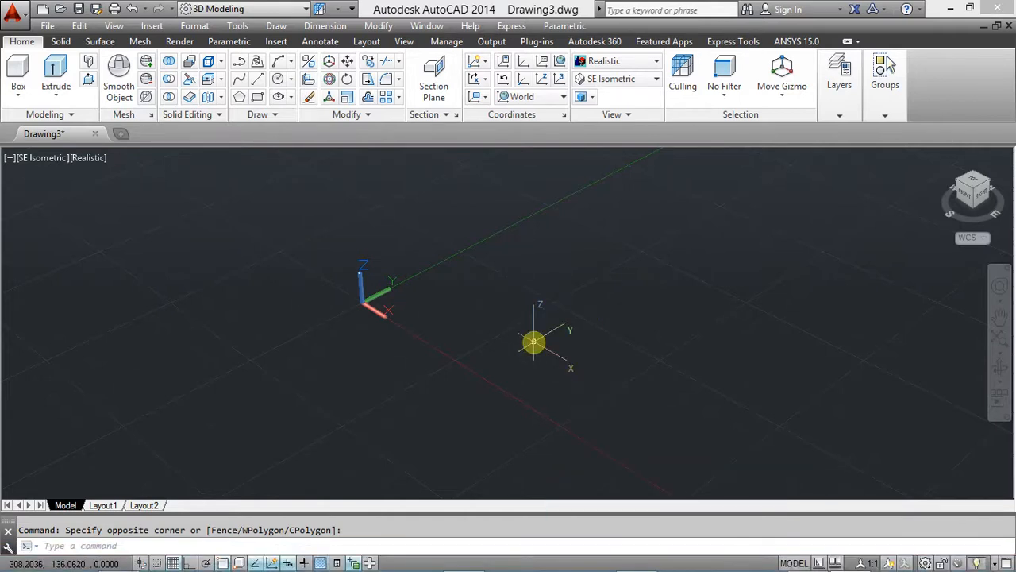
key("alt+Tab")
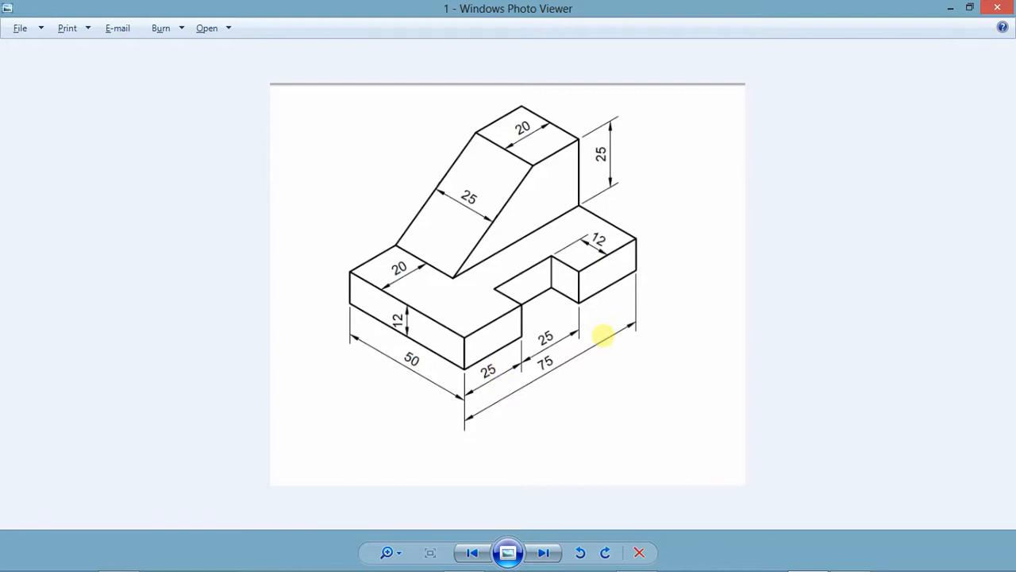
key("alt+Tab")
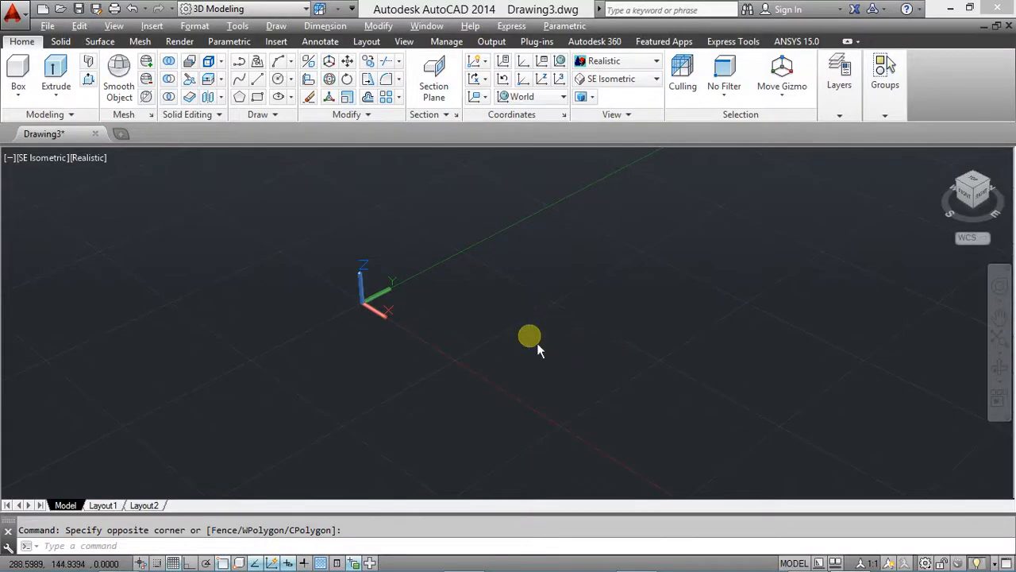
key("alt+Tab")
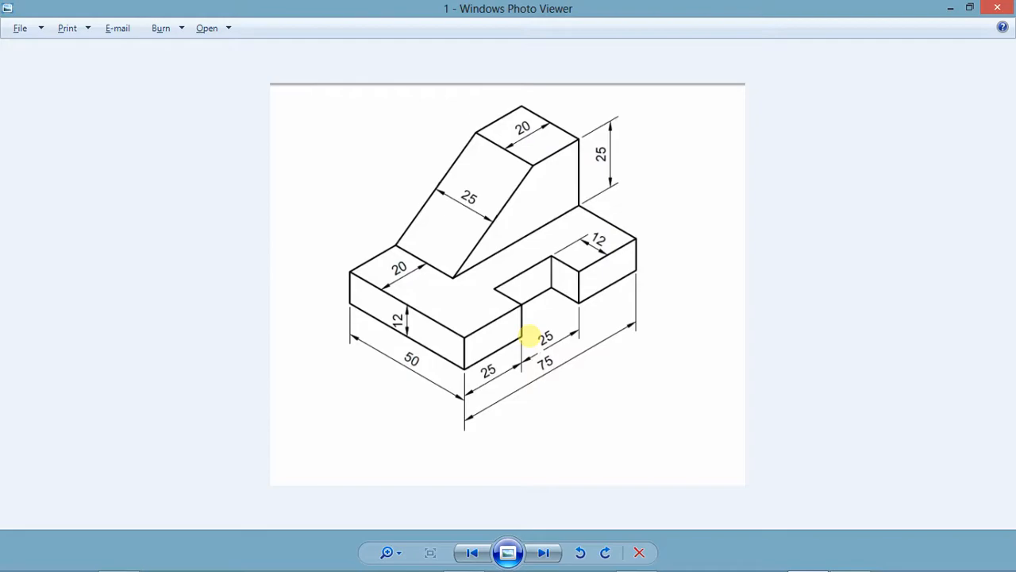
key("alt+Tab")
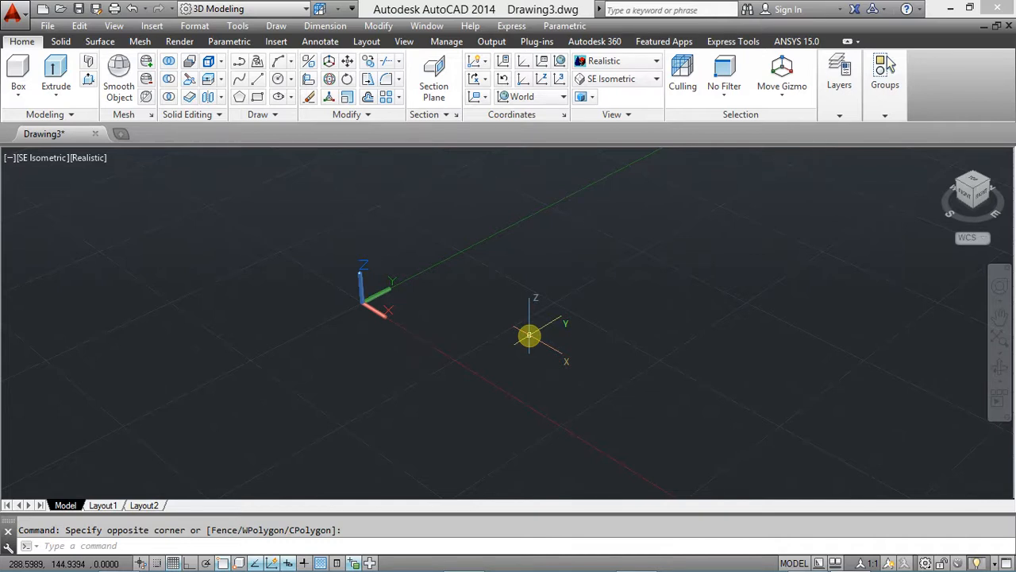
Set the model space limits from 0,0 to 150,150 and apply Zoom All
type("limit")
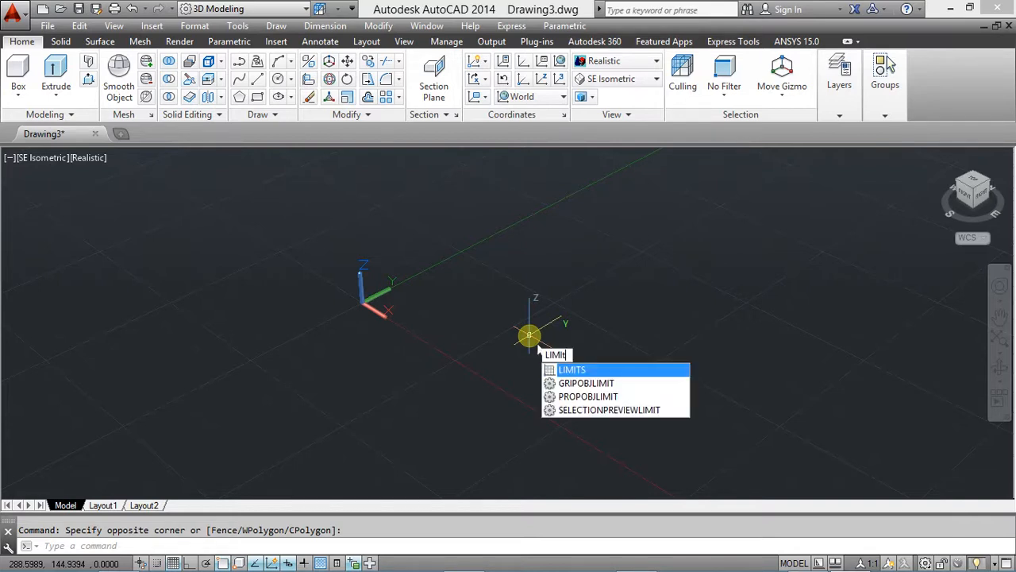
key("Return")
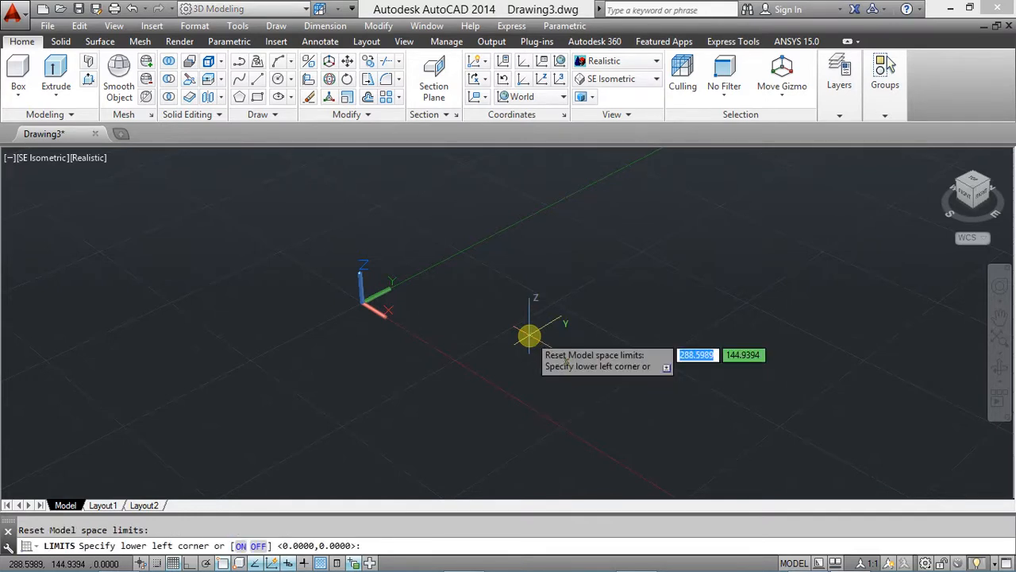
type("0,0")
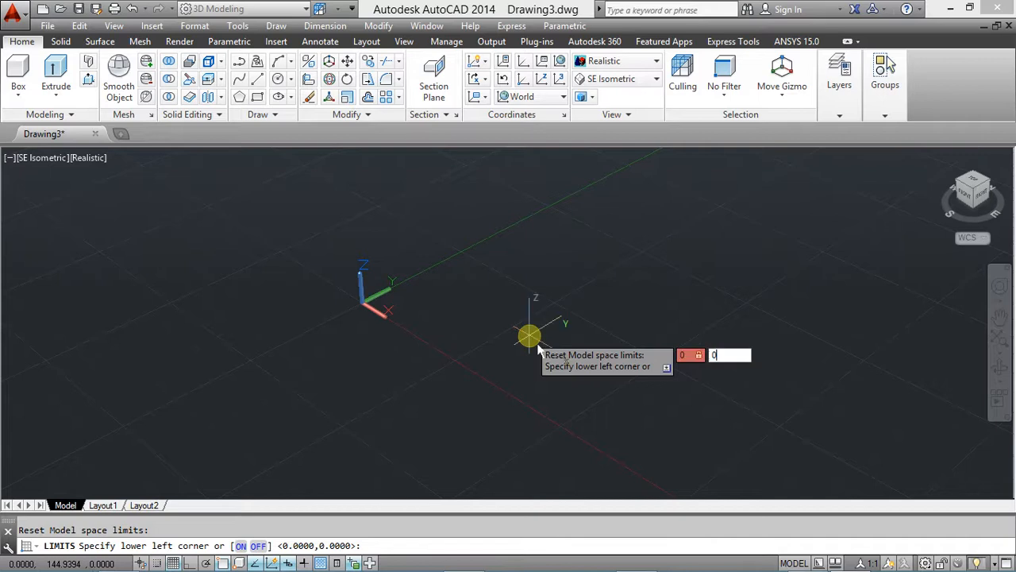
key("Return")
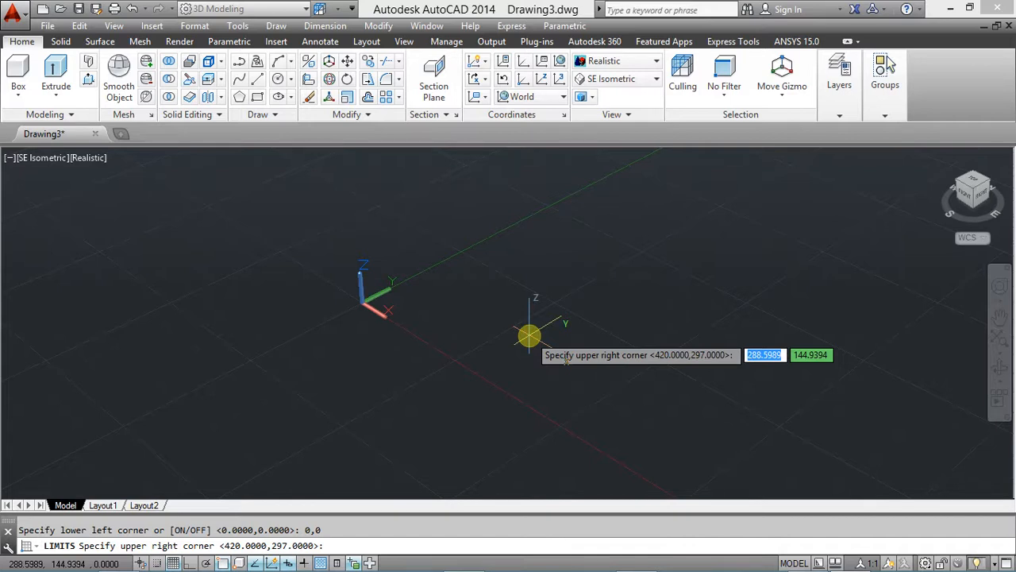
type("150")
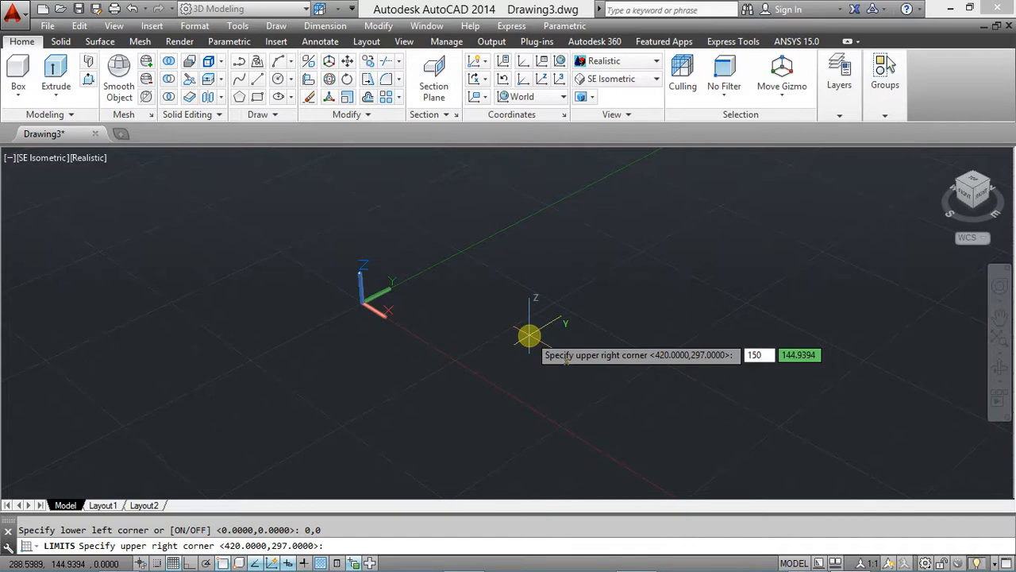
key("Tab")
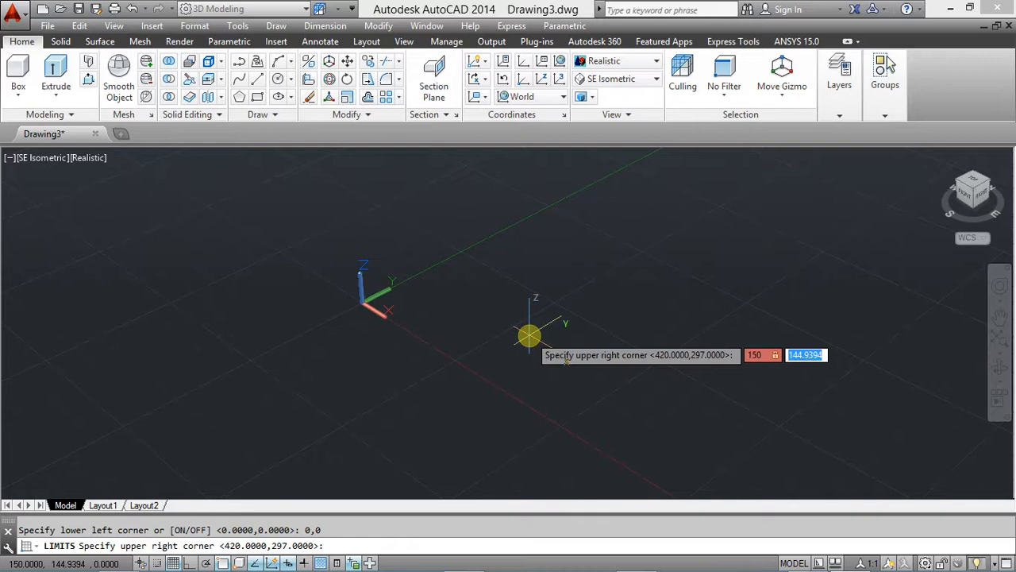
type("150")
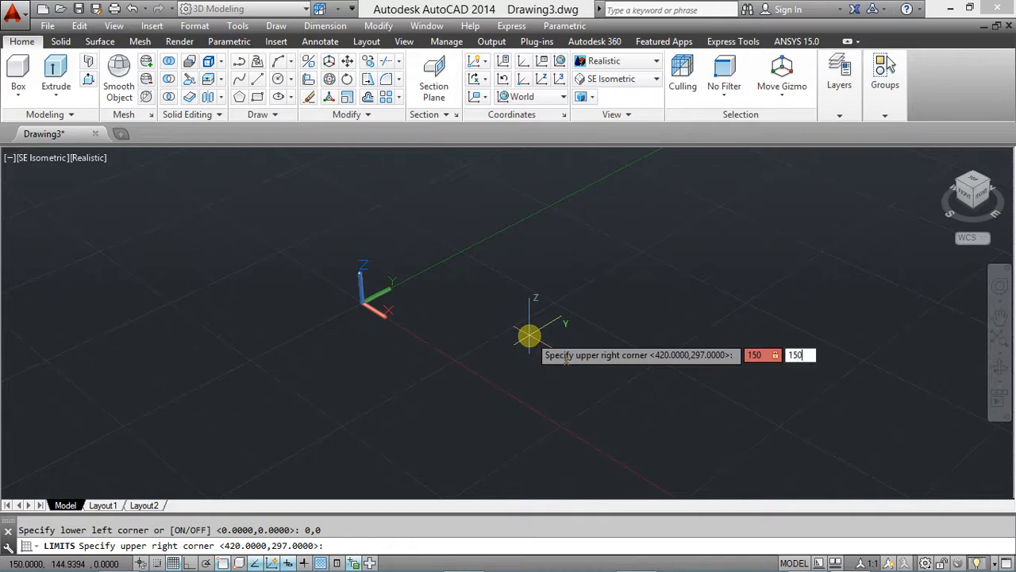
key("Return")
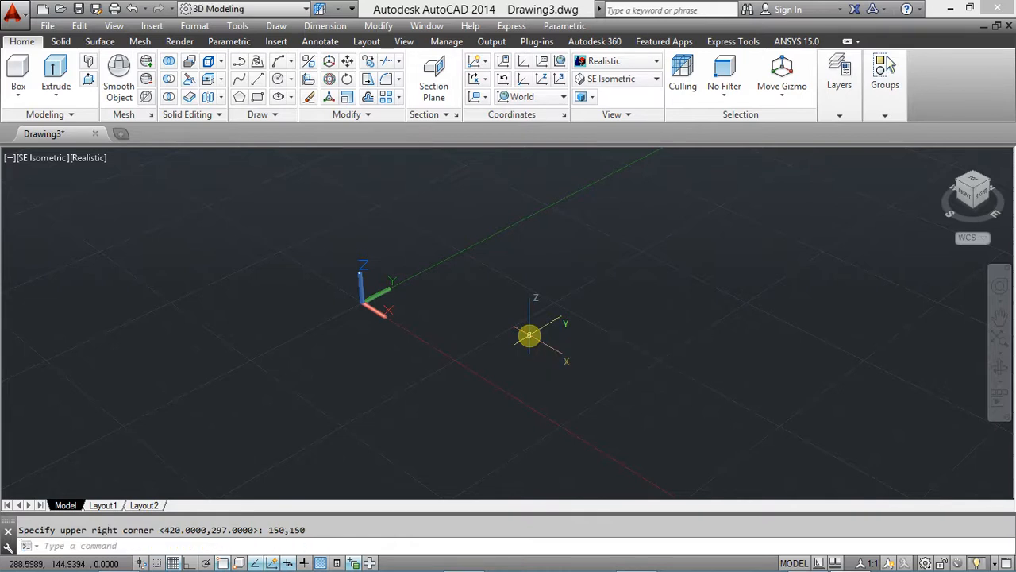
type("z")
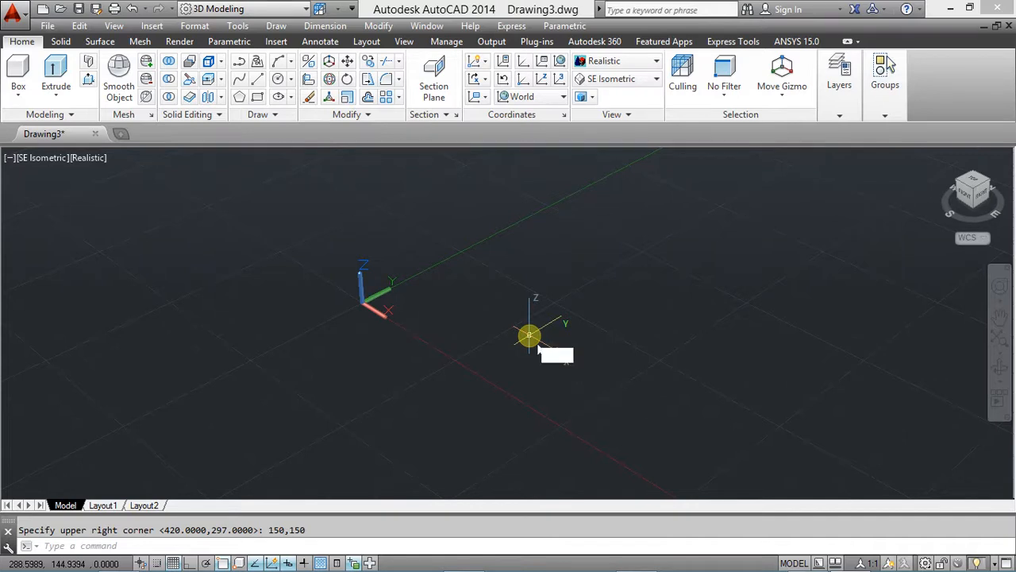
key("Return")
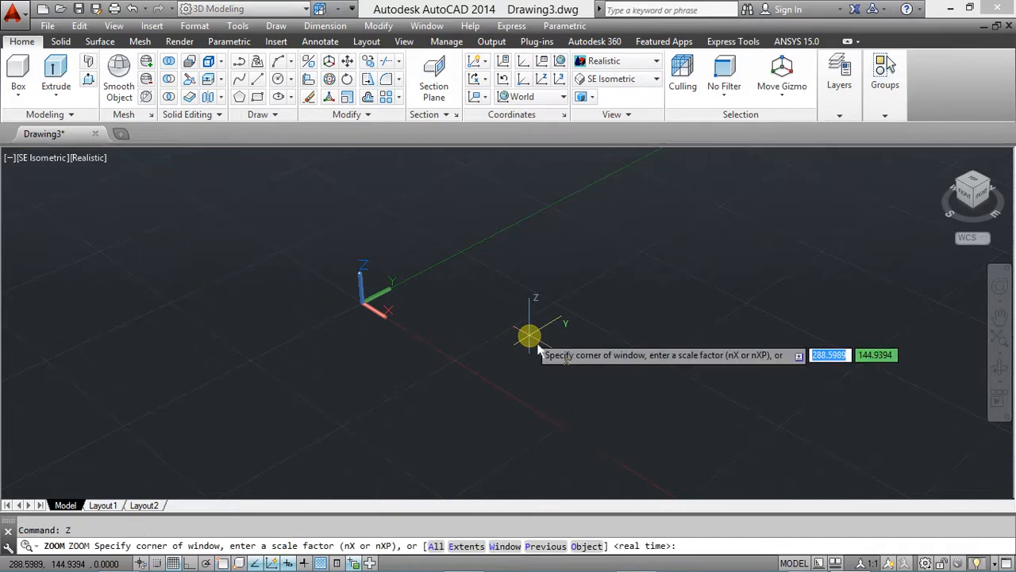
type("a")
key("Return")
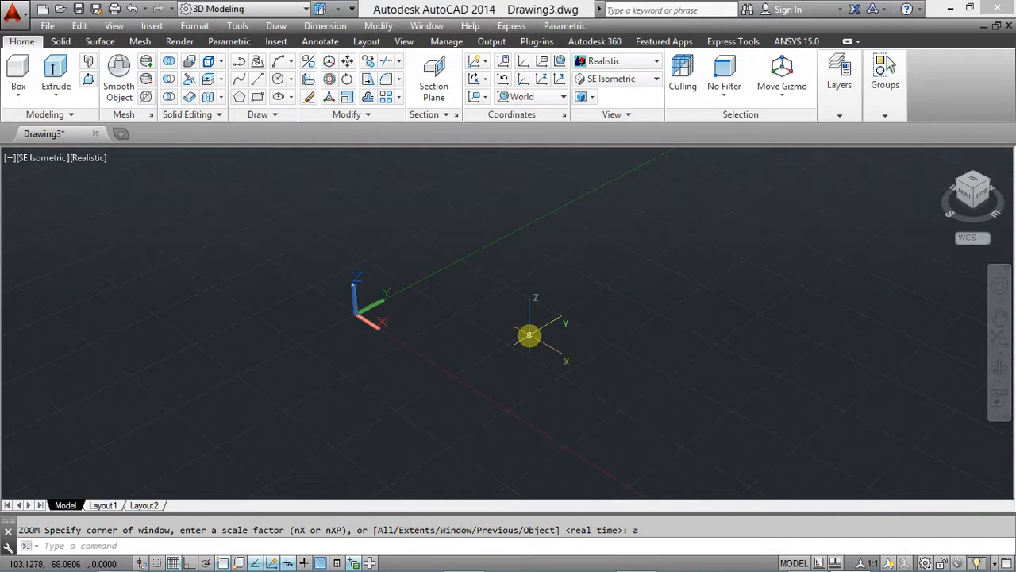
Set the UCS icon to Noorigin with the UCSICON command so it is not displayed at the origin
type("ucs")
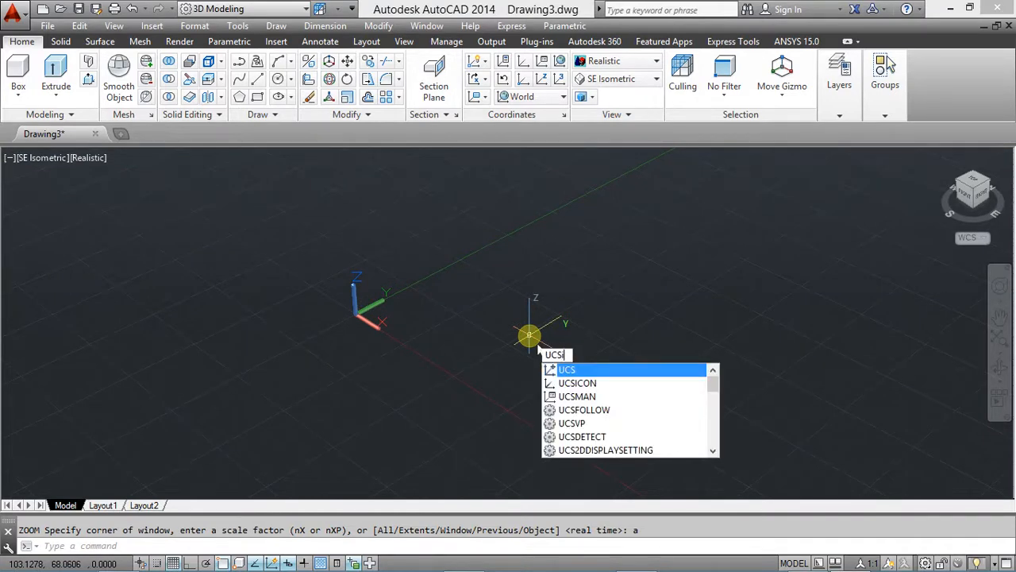
type("i")
key("Return")
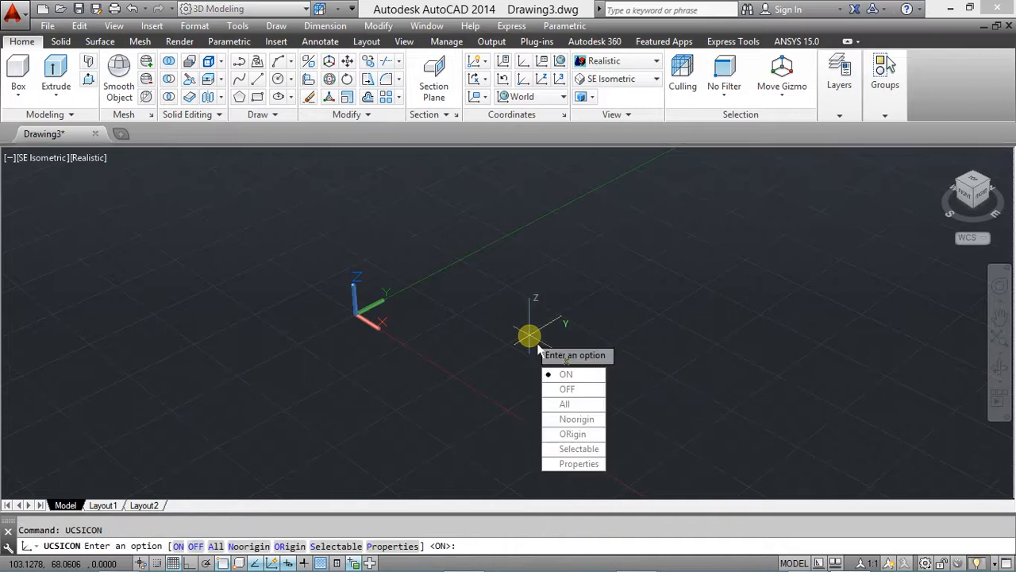
type("N")
key("Return")
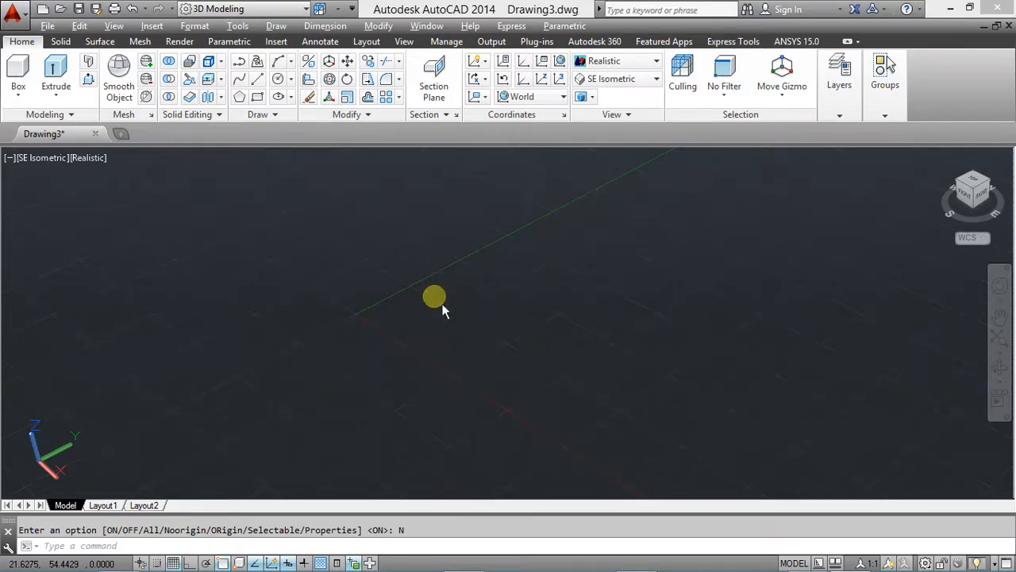
Turn on Ortho mode and draw two connected base lines, 50 along the X axis and 75 along the Y axis
key("alt+Tab")
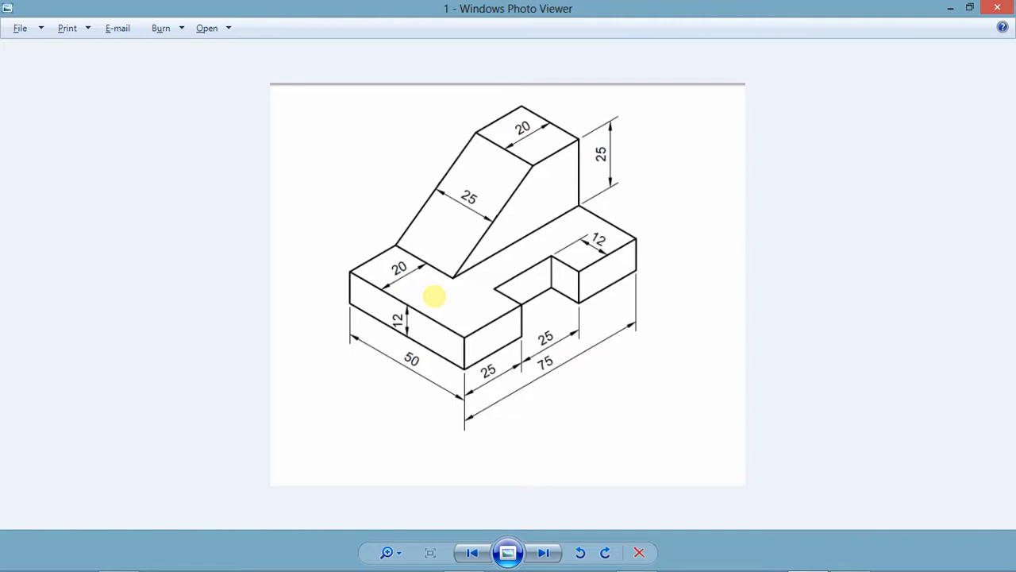
key("alt+Tab")
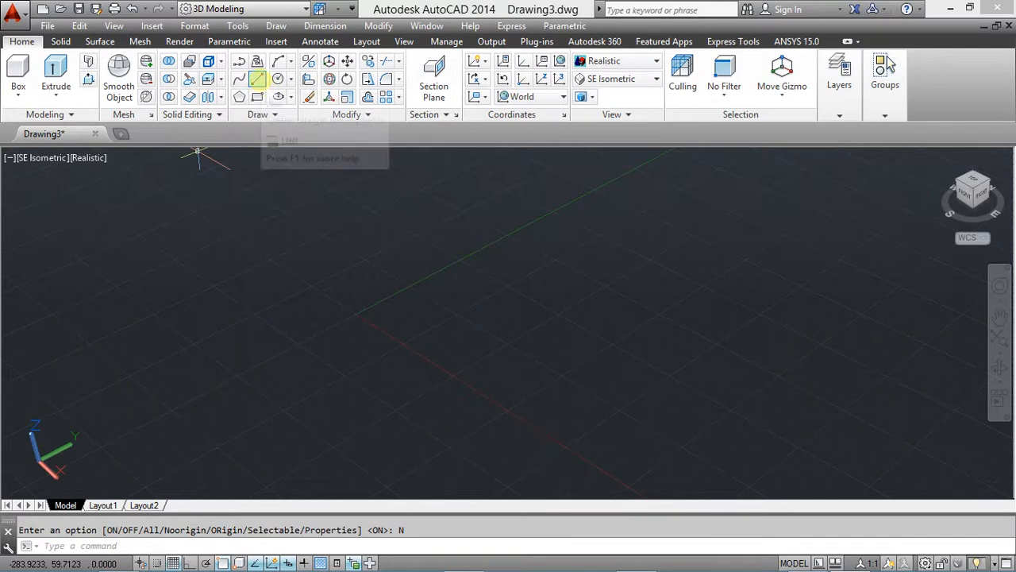
left_click(258, 79)
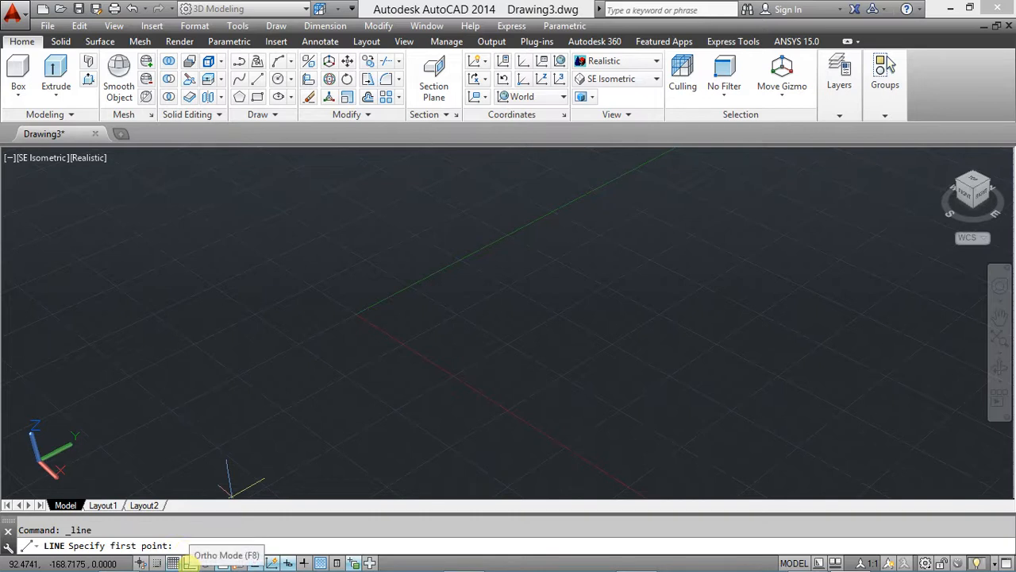
left_click(189, 562)
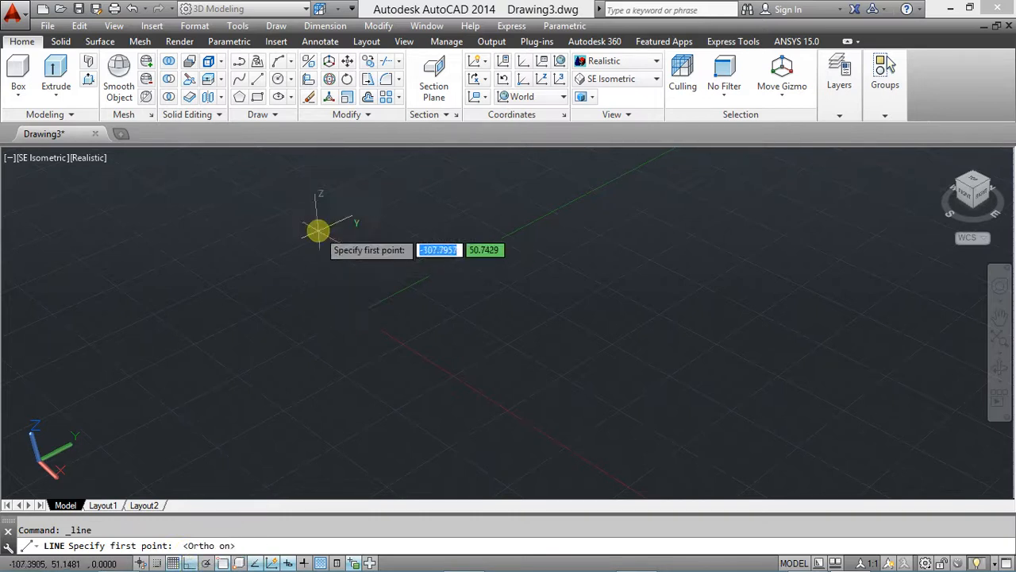
left_click(303, 283)
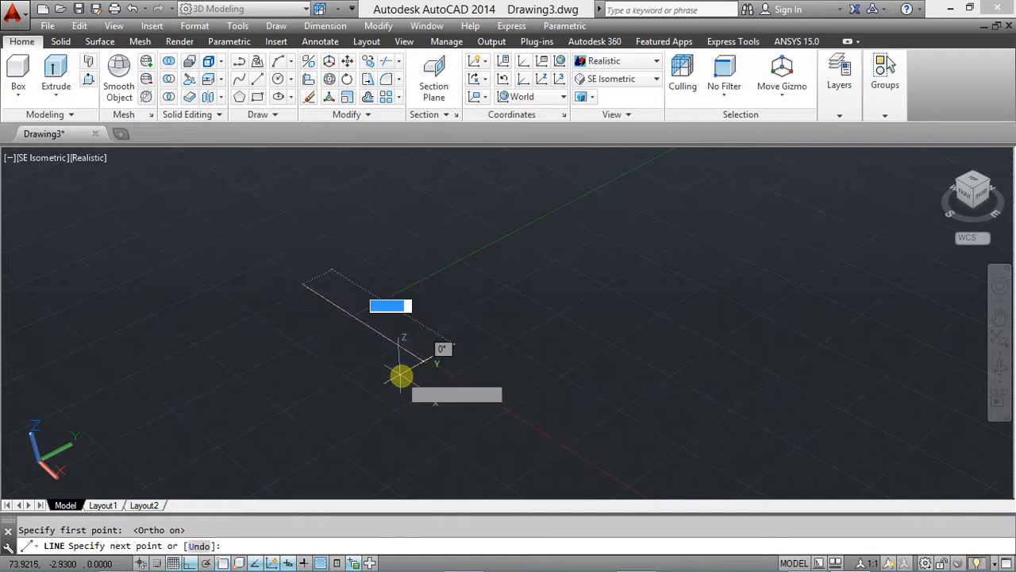
type("50")
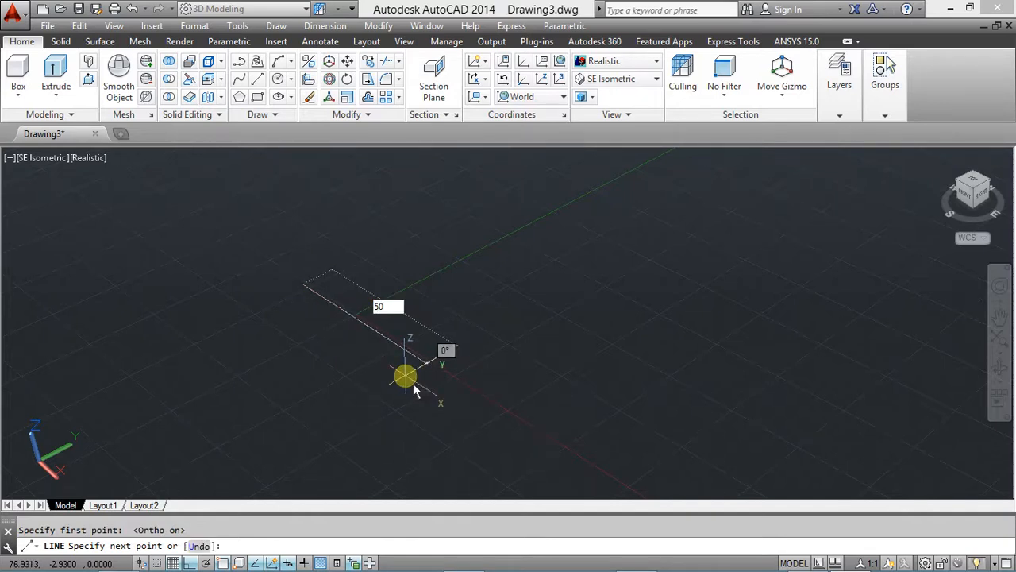
key("Return")
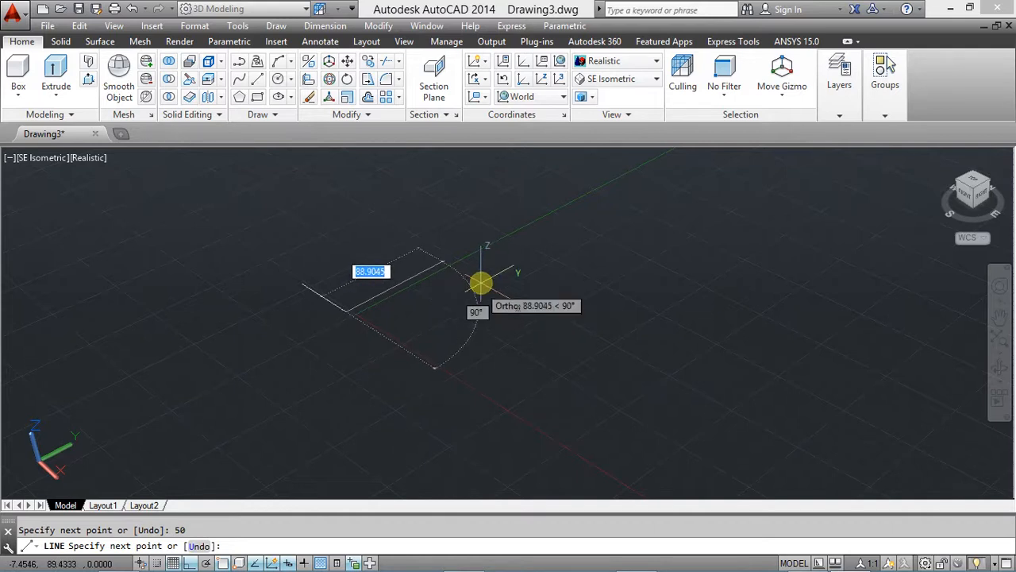
type("50")
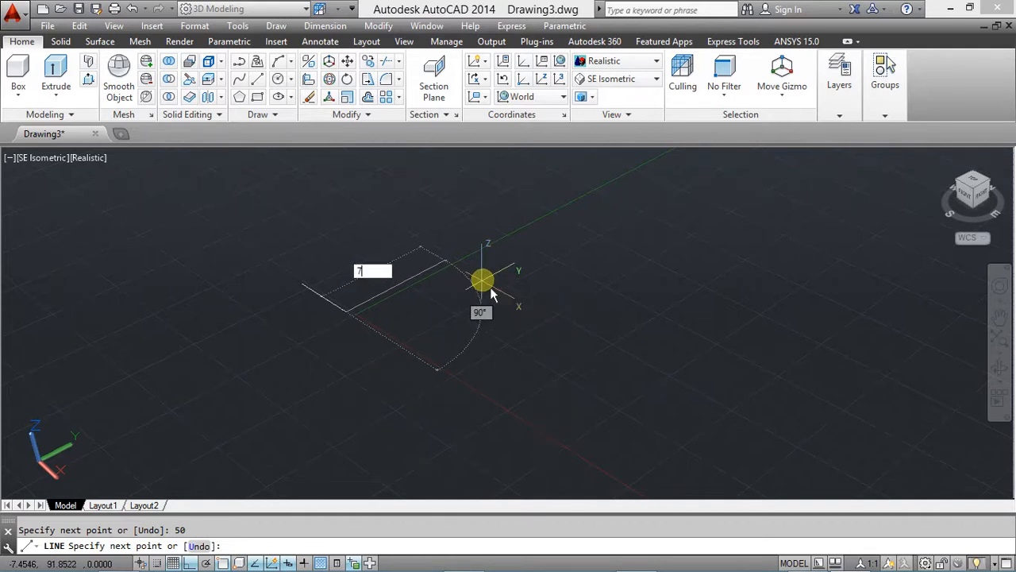
key("Return")
type("75")
key("Return")
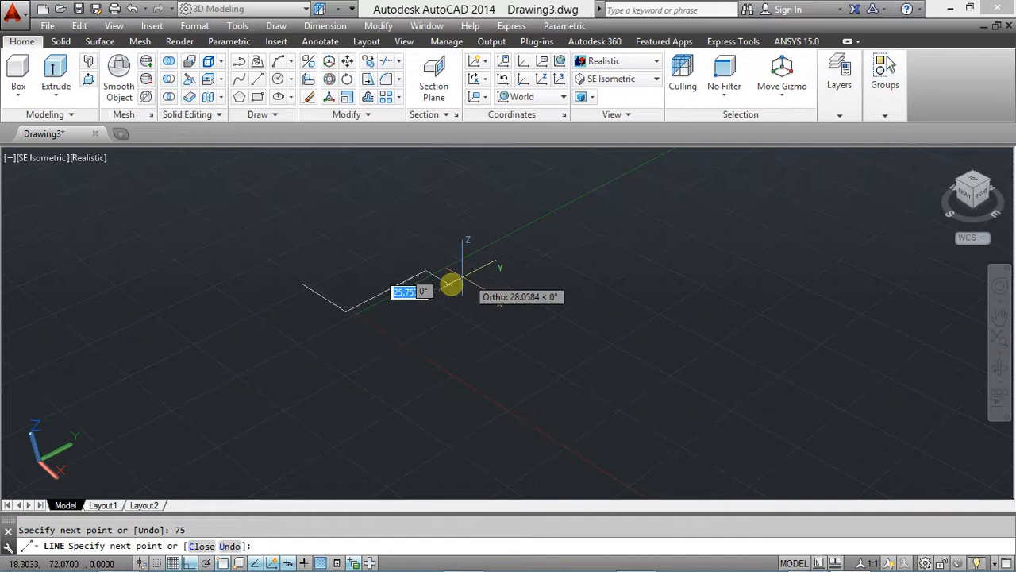
Draw the third side parallel to the first line, aligned with its start point, and close the base rectangle
scroll(404, 272, "up", 2)
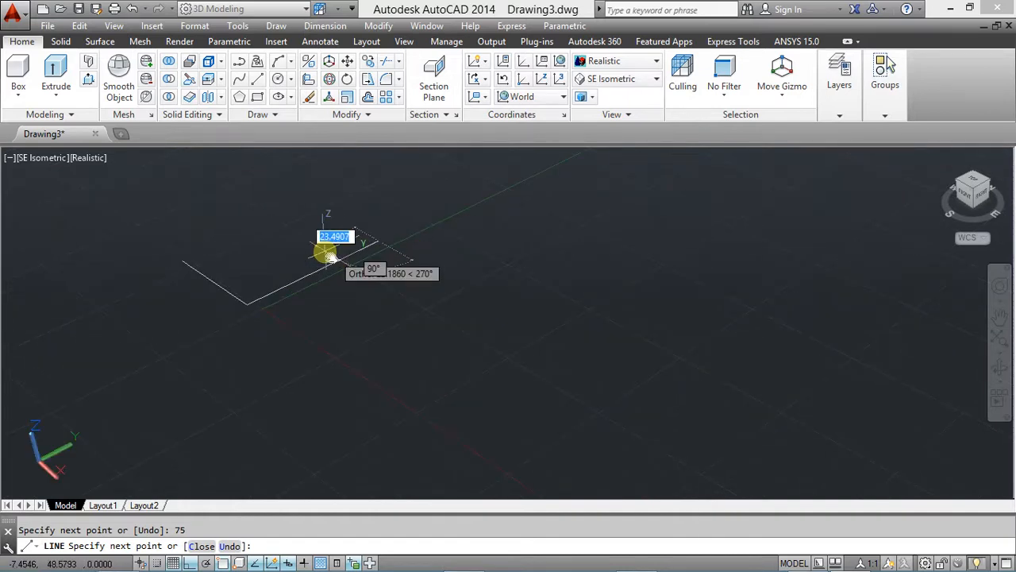
middle_click_drag(328, 243, 495, 294)
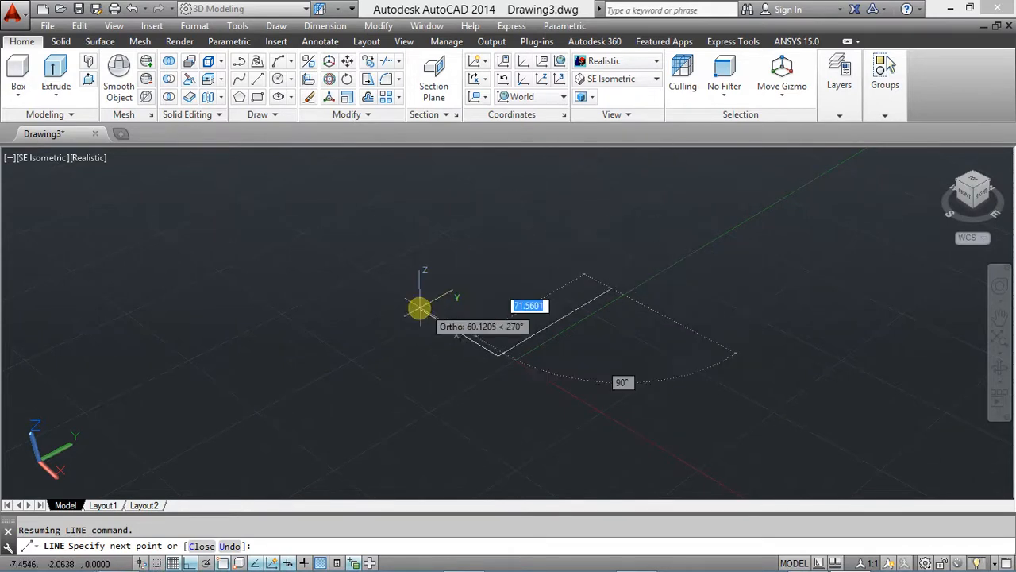
left_click(418, 309)
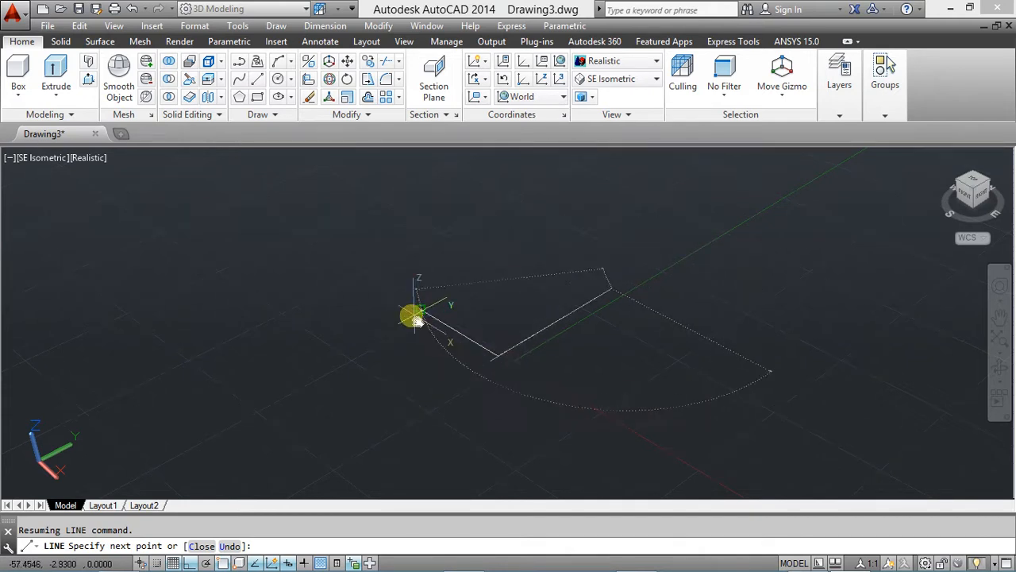
middle_click_drag(413, 317, 324, 313)
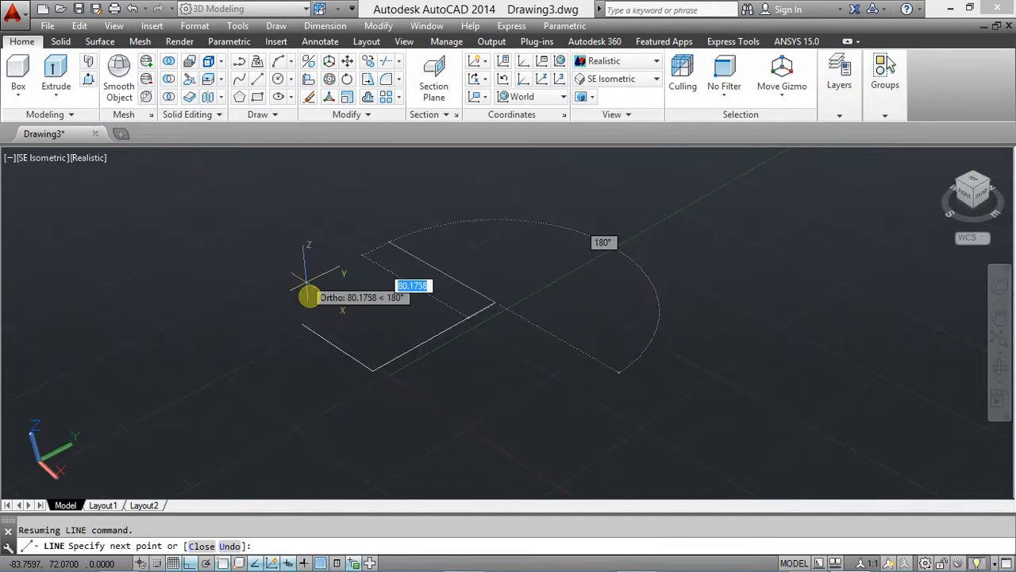
left_click(385, 289)
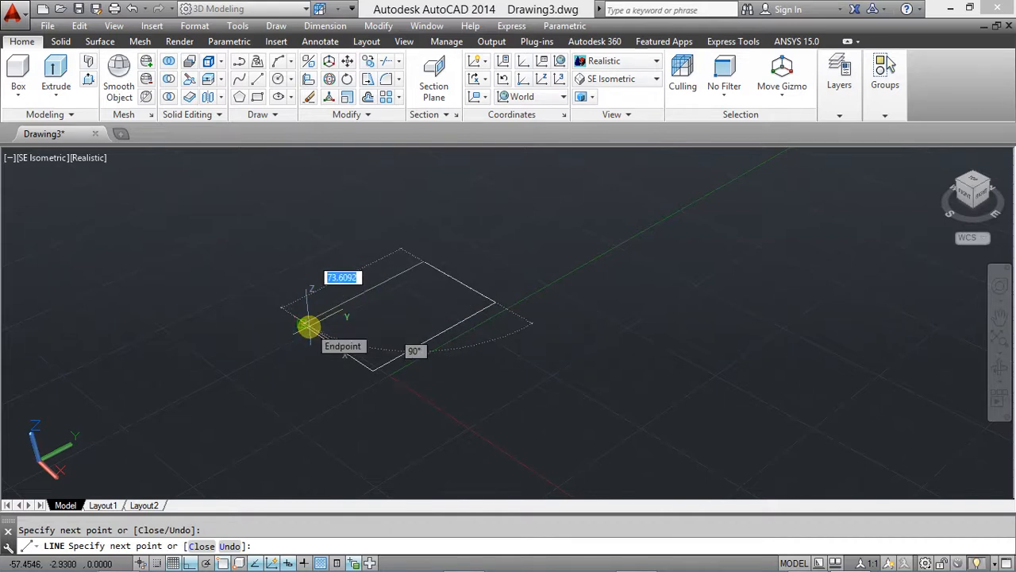
left_click(304, 322)
type("c")
key("Return")
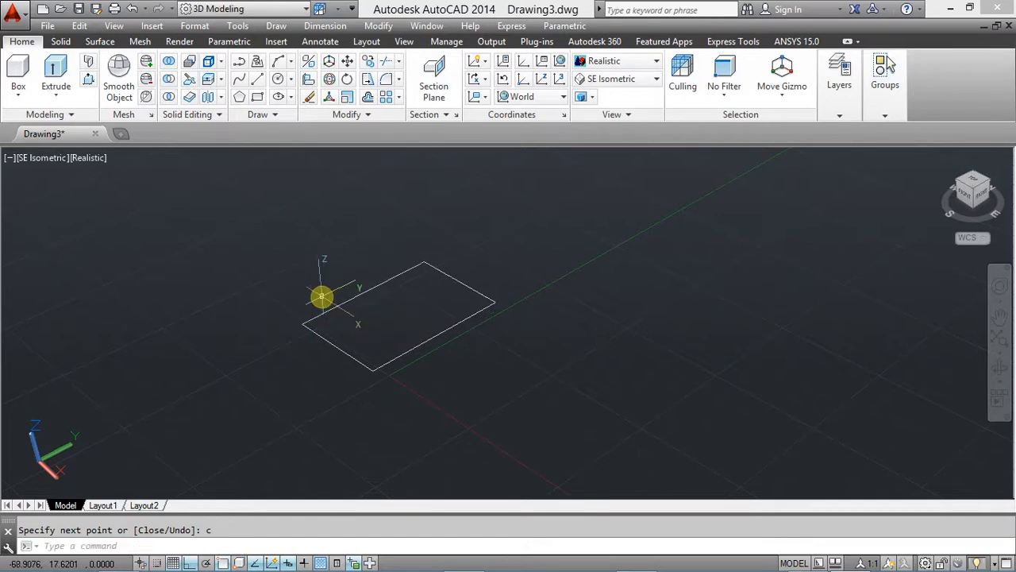
scroll(340, 294, "up", 4)
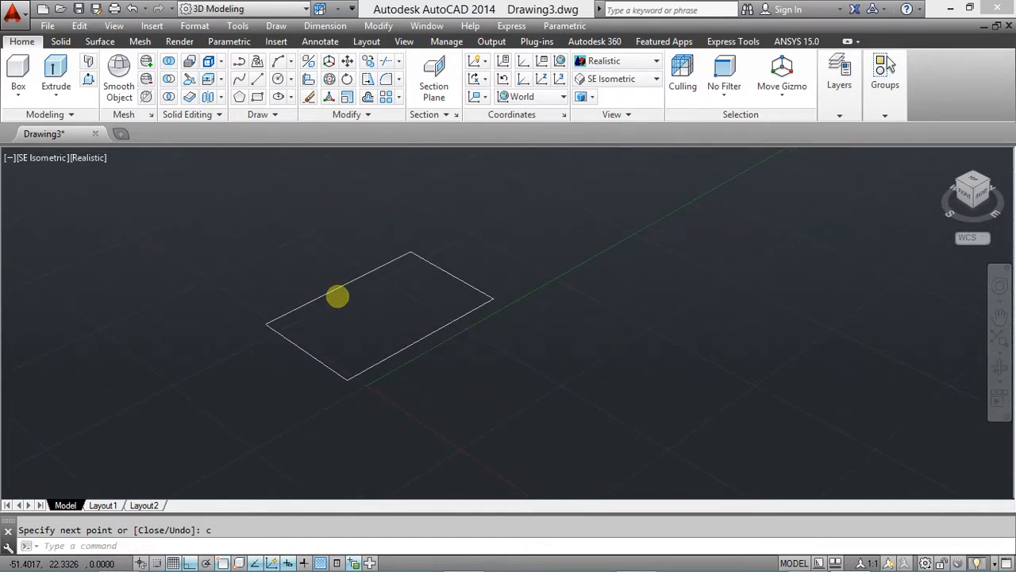
scroll(335, 290, "up", 1)
middle_click_drag(330, 284, 527, 269)
mouse_move(503, 569)
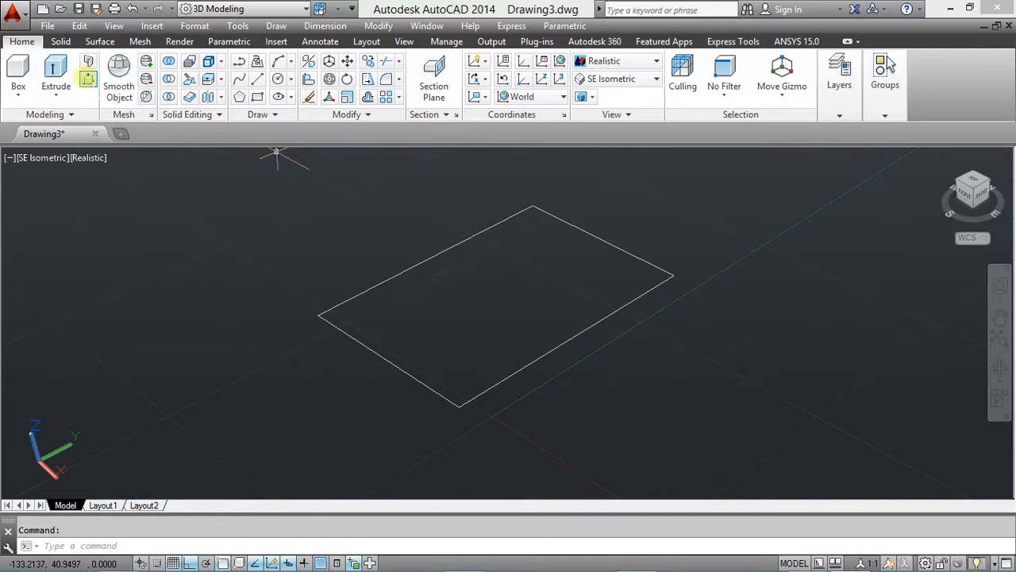
left_click(89, 79)
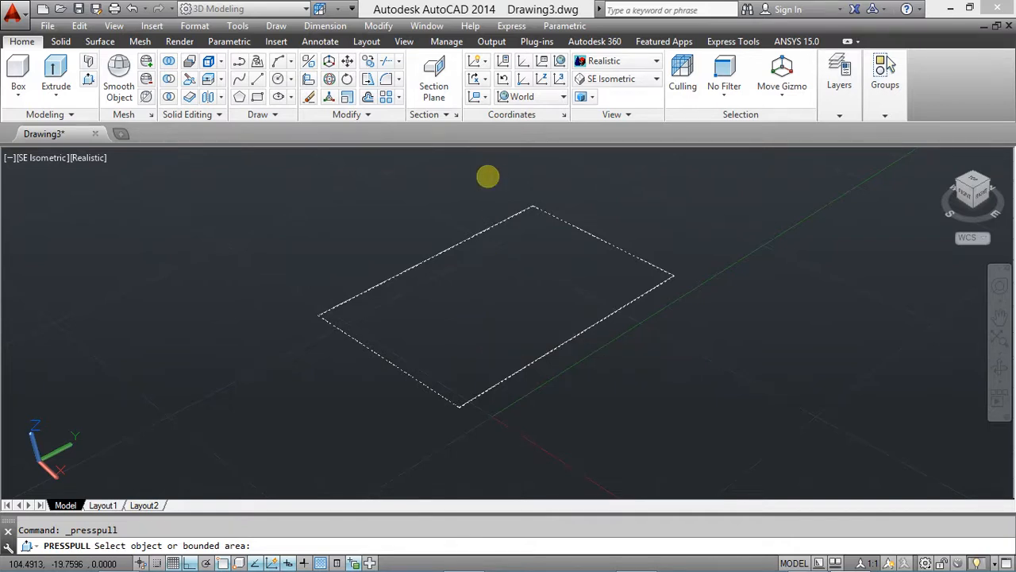
left_click(474, 296)
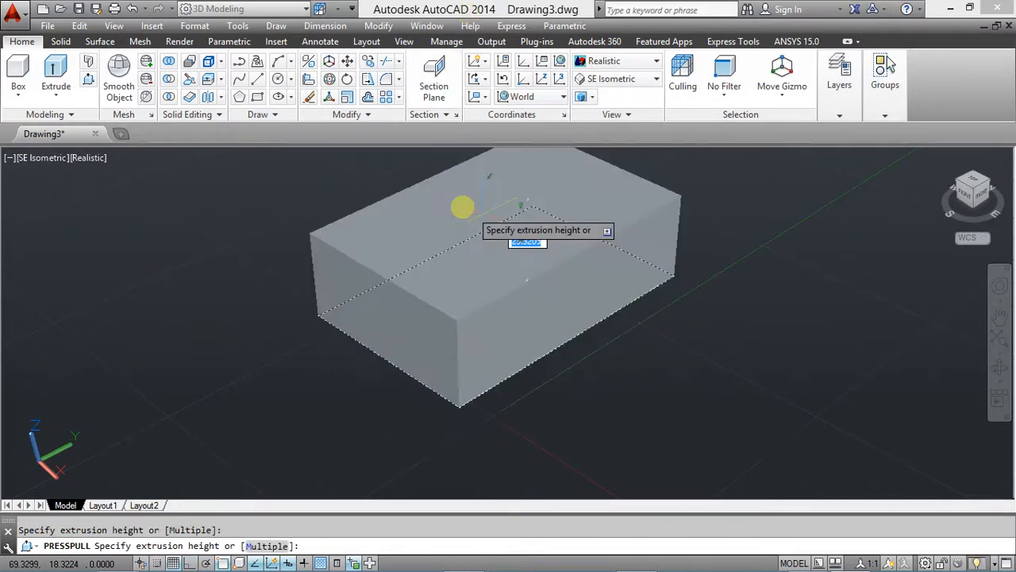
left_click(461, 215)
middle_click_drag(452, 302, 451, 240)
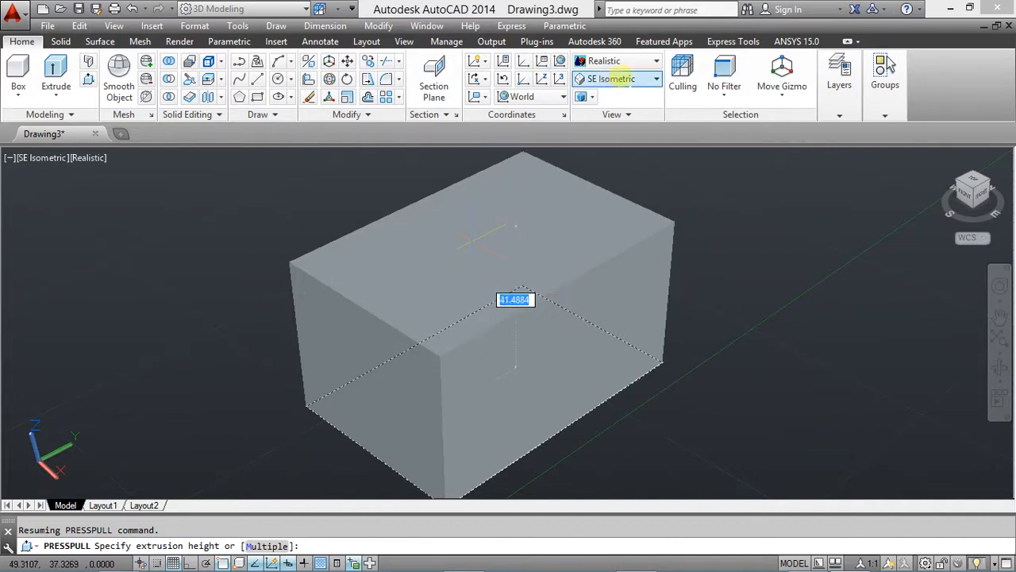
Switch the visual style to 2D Wireframe and cancel the running Press/Pull command
left_click(654, 60)
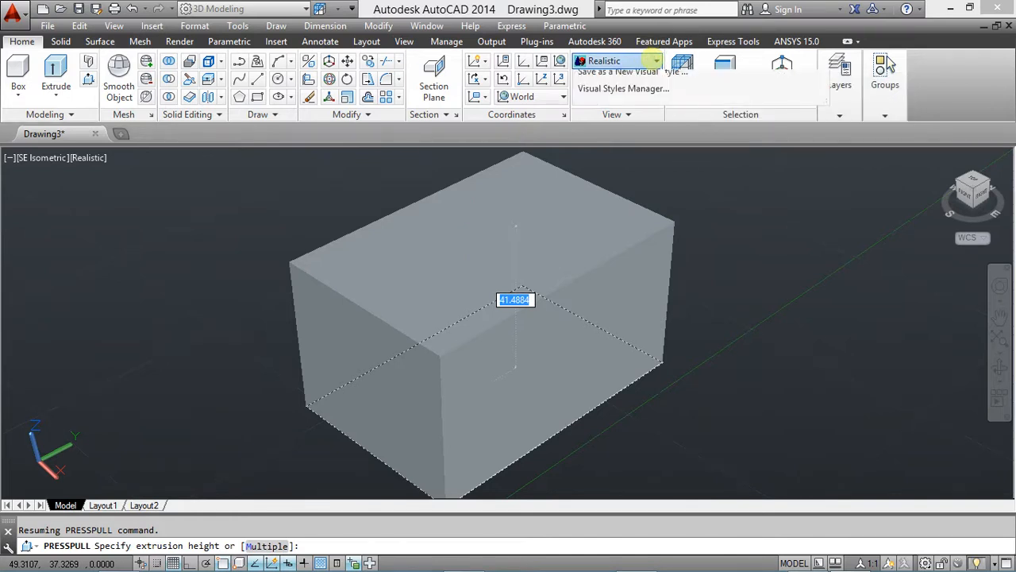
left_click(605, 94)
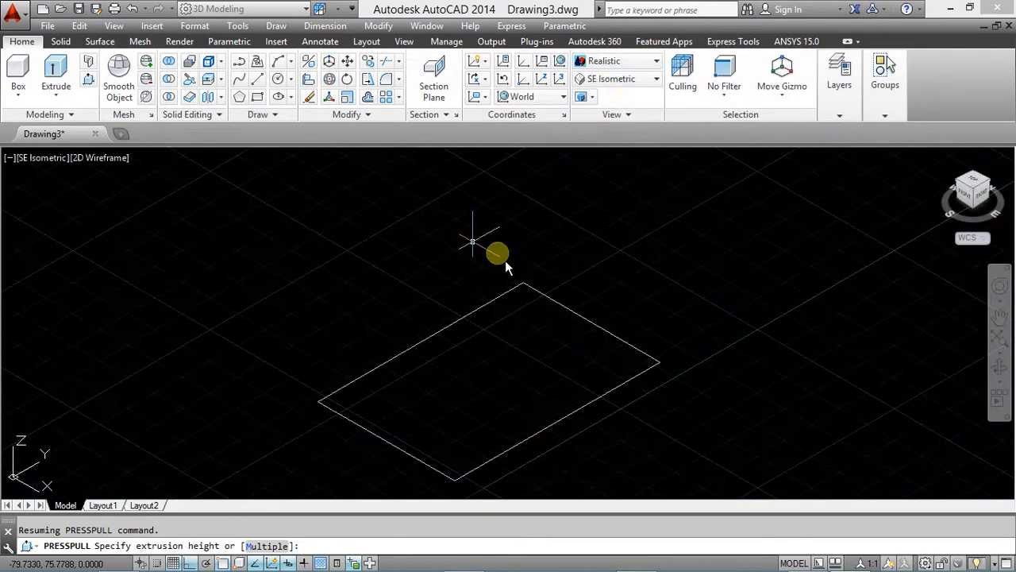
key("Escape")
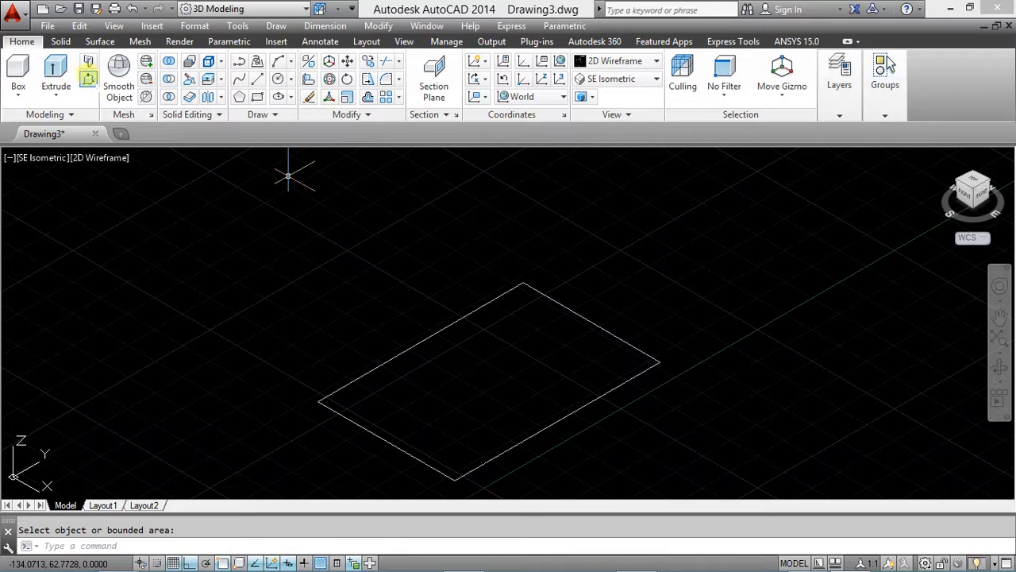
Press/Pull the area inside the base rectangle upward by 12 to form the base block
left_click(88, 78)
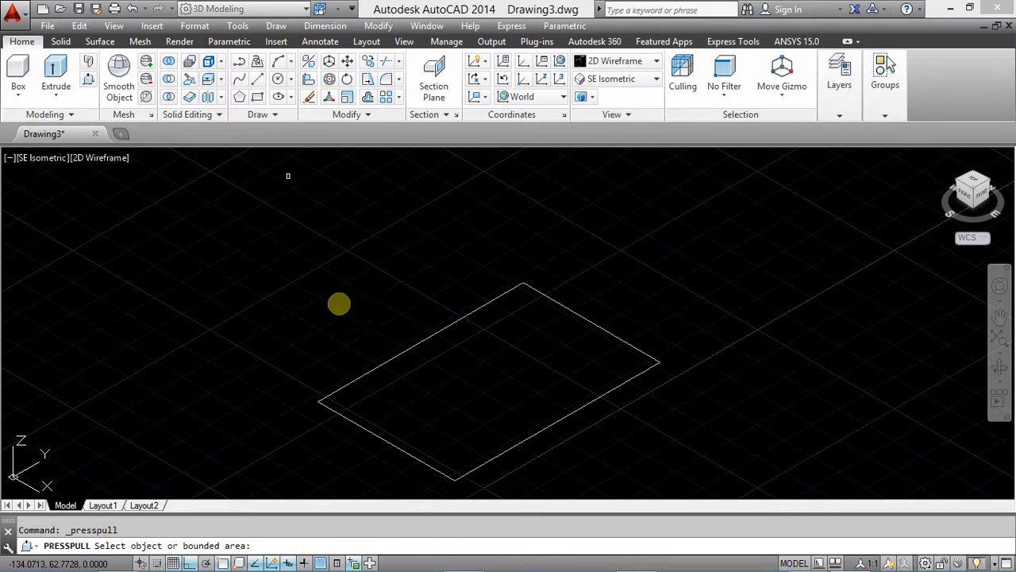
left_click(423, 379)
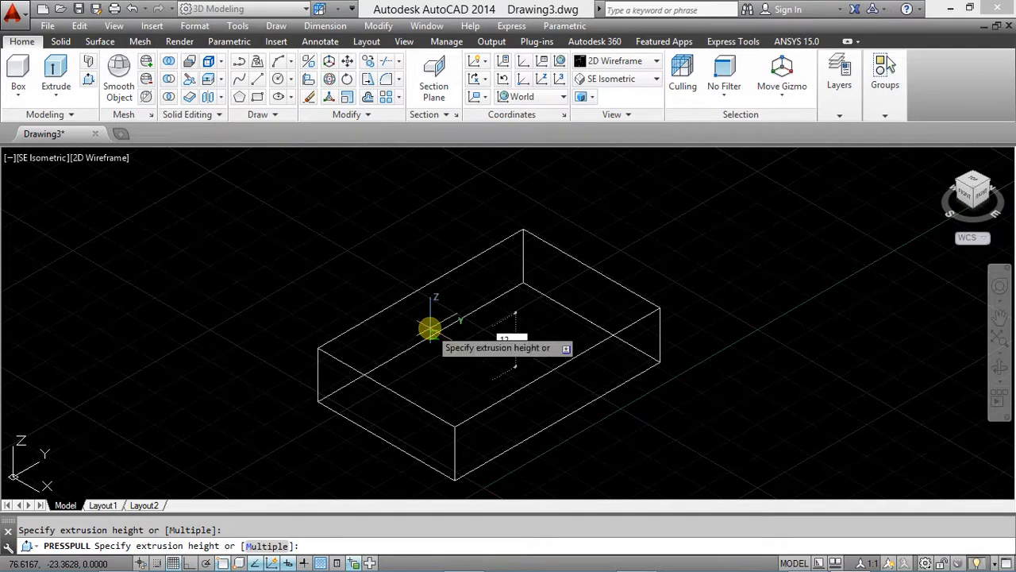
left_click(429, 328)
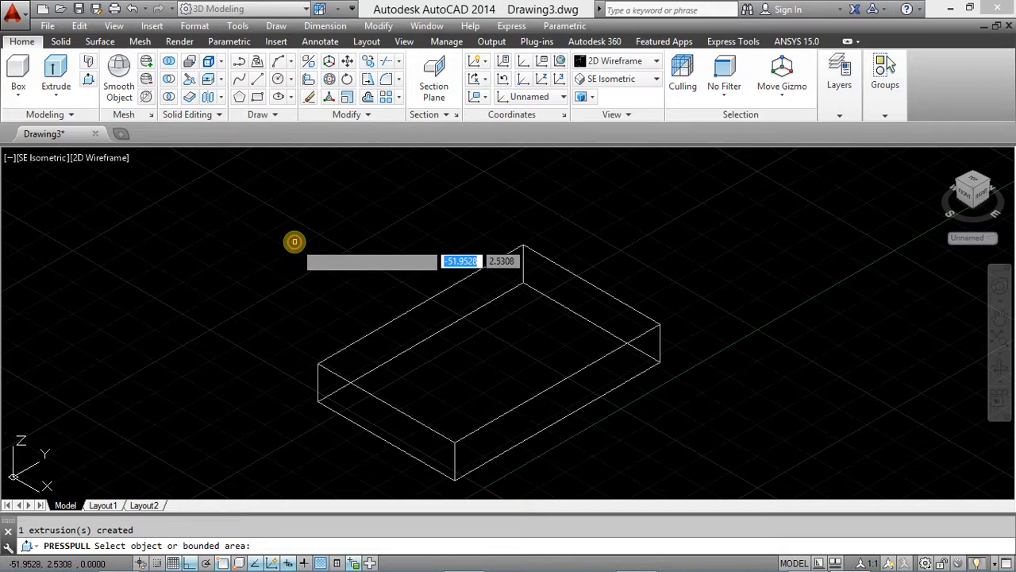
key("Return")
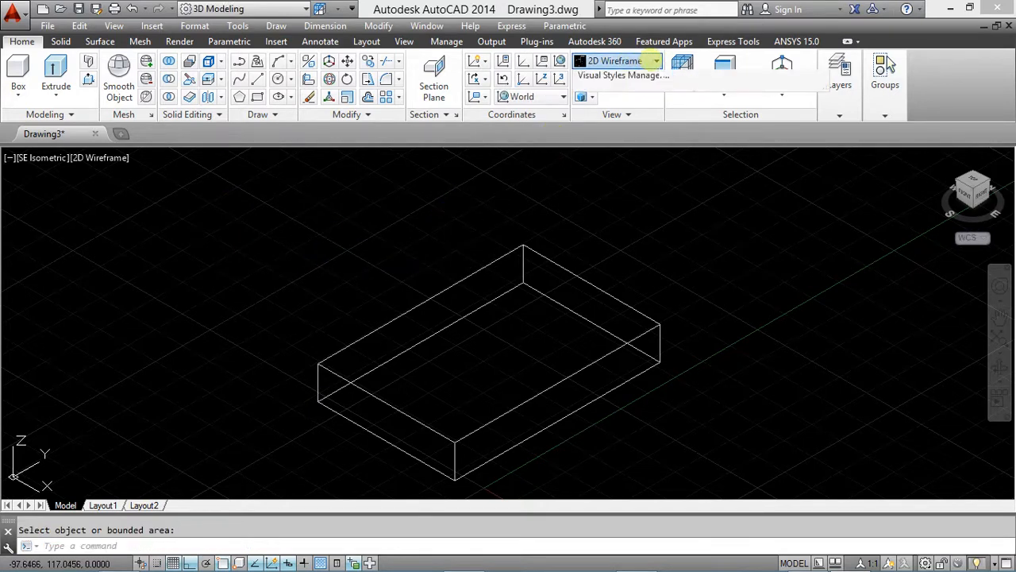
Set the visual style to Shaded with edges and turn off the grid display
left_click(656, 61)
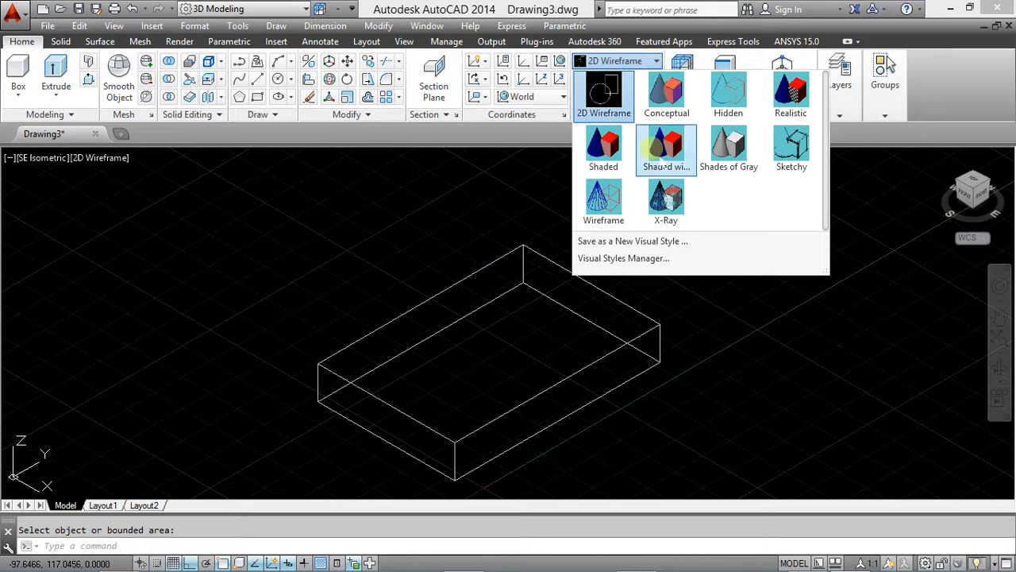
left_click(667, 153)
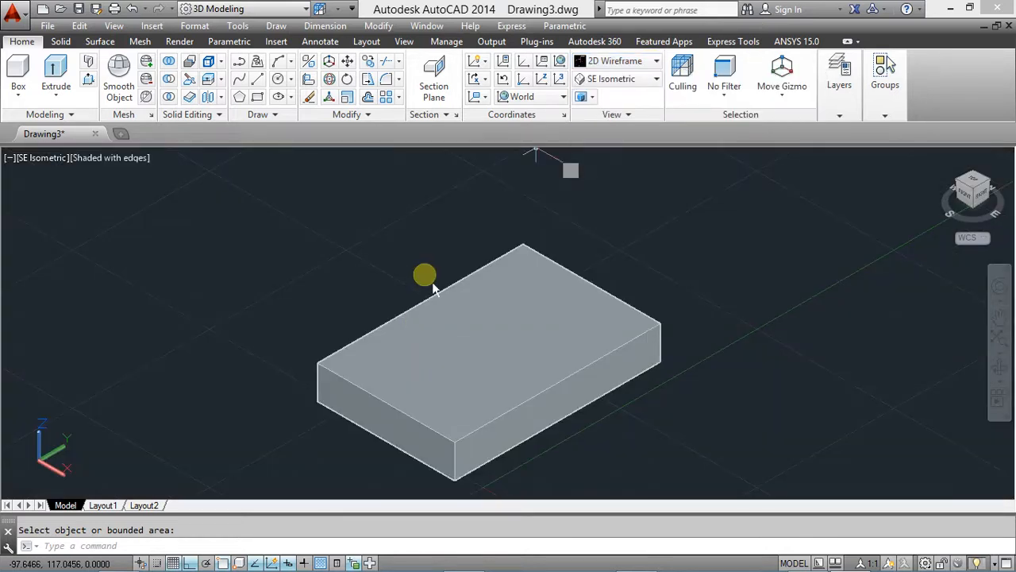
middle_click_drag(422, 275, 442, 255)
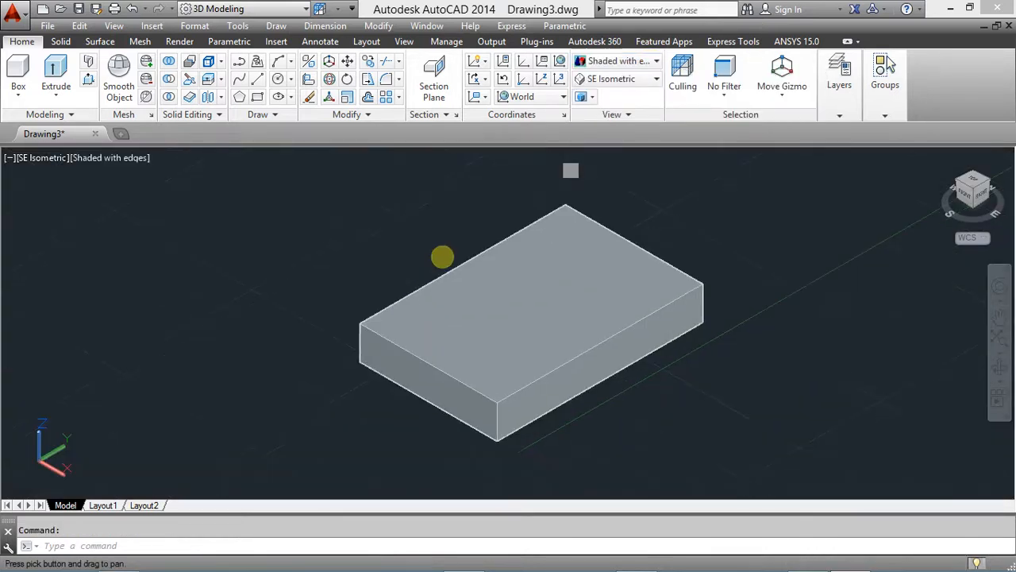
middle_click_drag(372, 256, 318, 268)
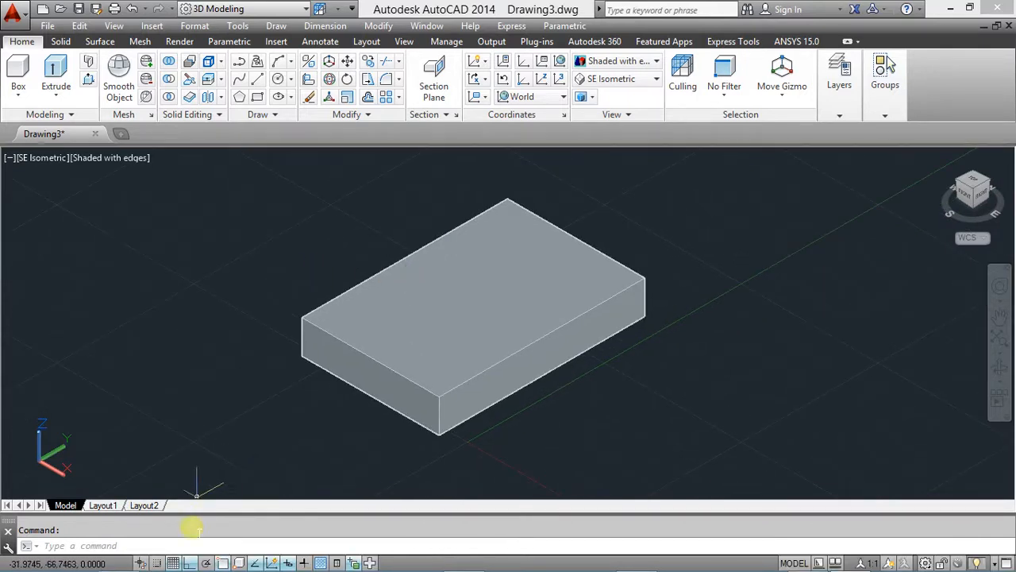
mouse_move(638, 560)
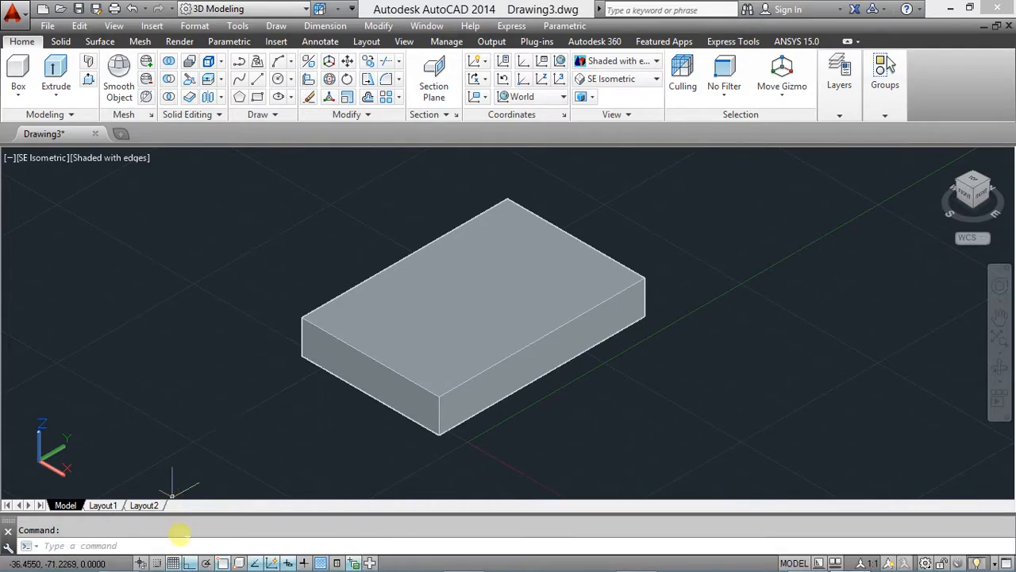
left_click(173, 563)
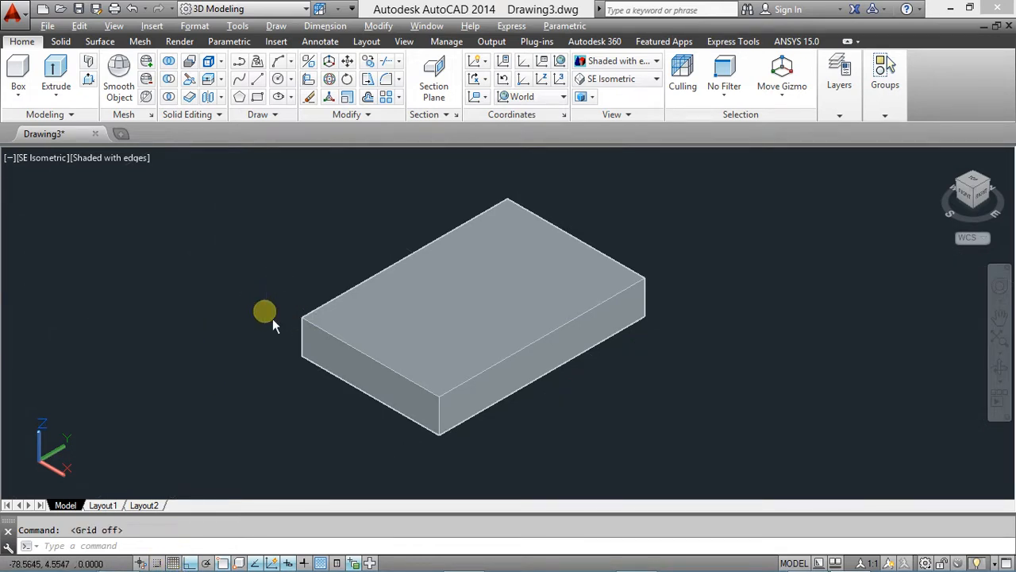
Check the notch dimensions in the reference image and copy the top face's near short edge 25 along positive Y with Copy Edges
key("alt+Tab")
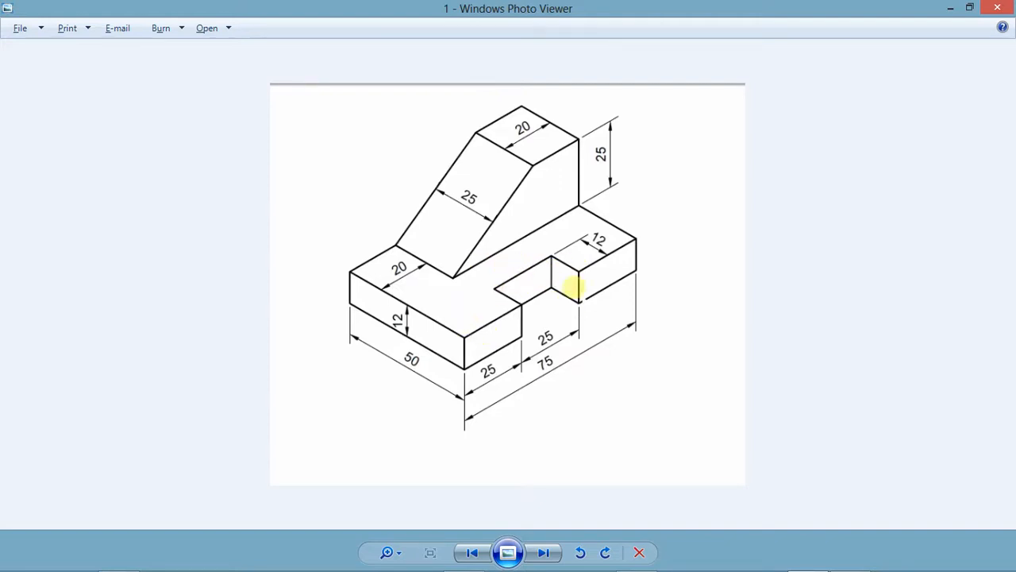
key("alt+Tab")
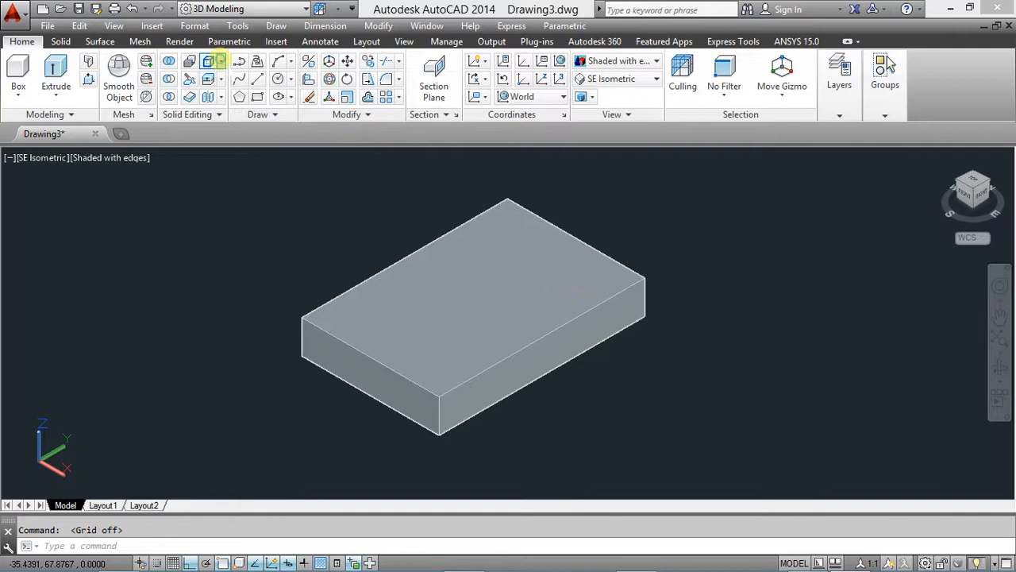
left_click(221, 61)
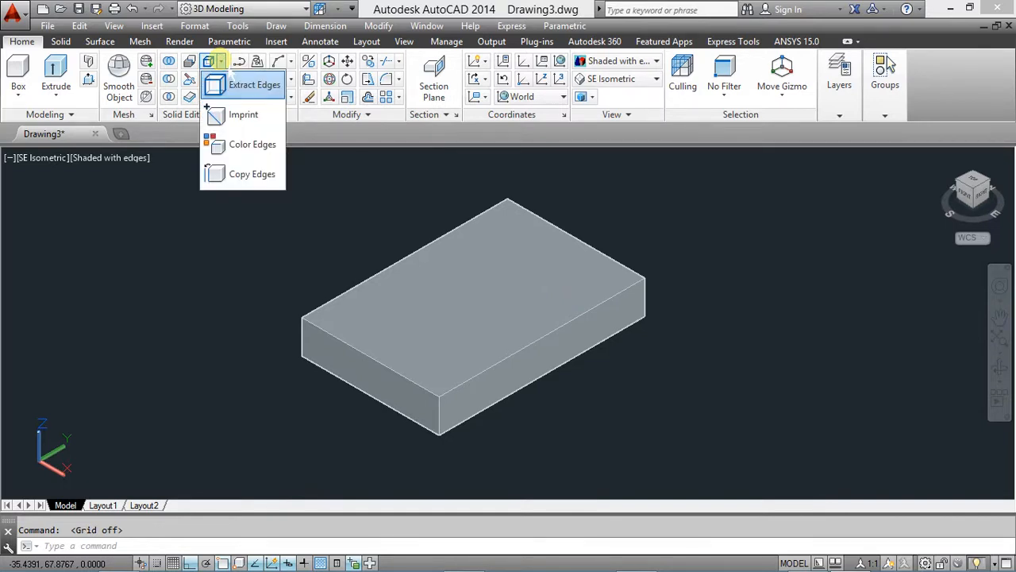
left_click(240, 175)
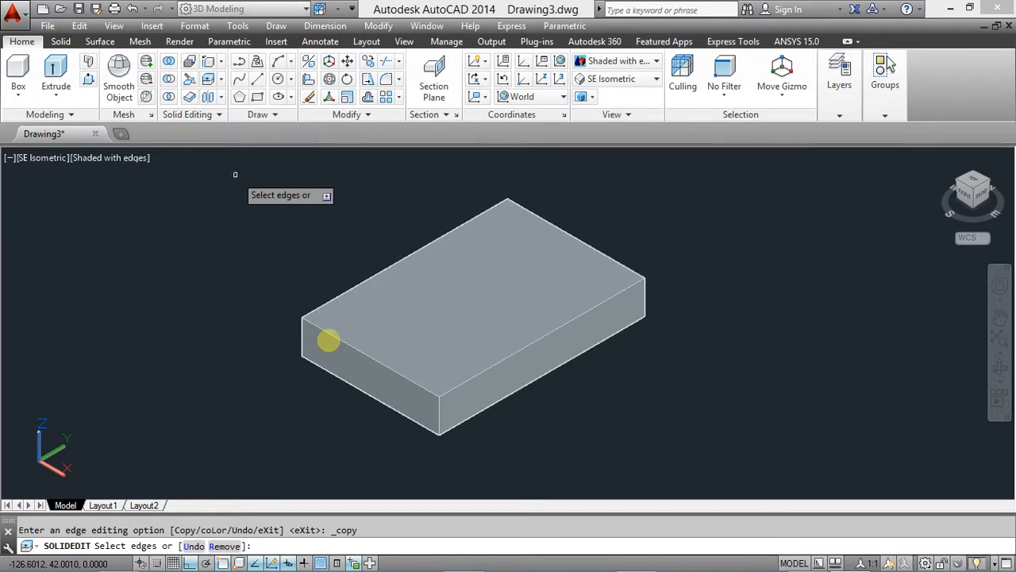
left_click(415, 384)
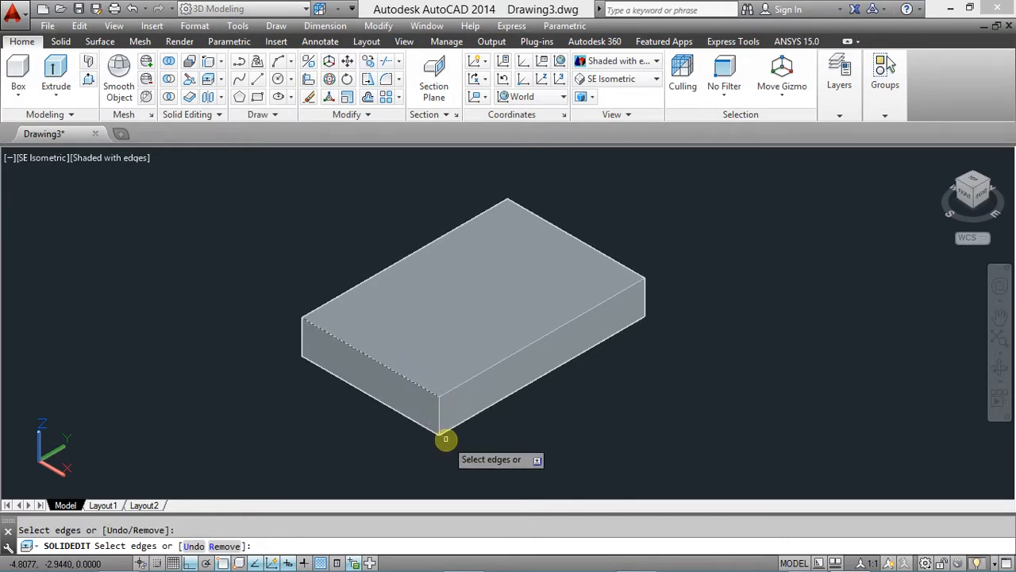
key("Return")
left_click(489, 461)
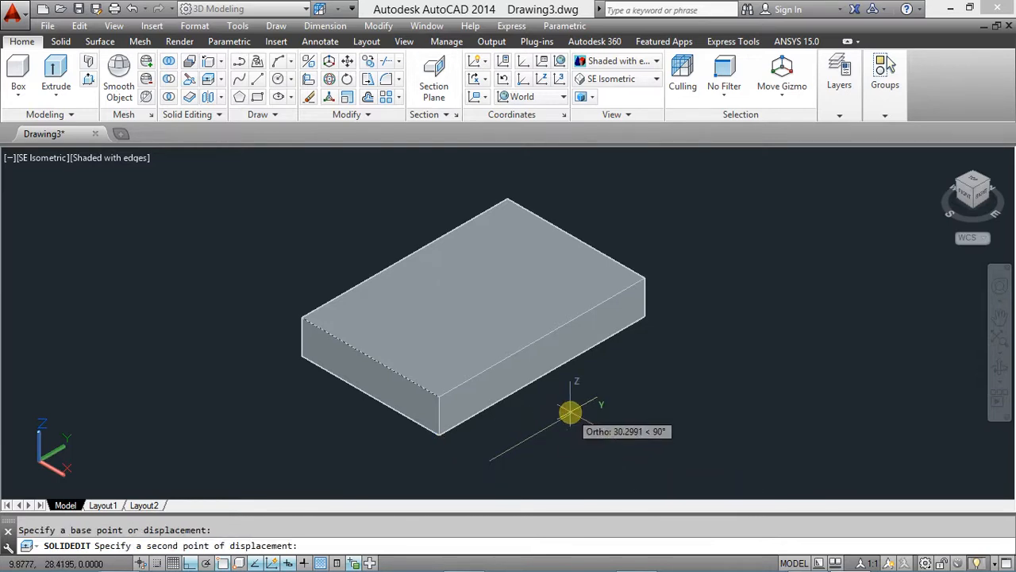
type("25")
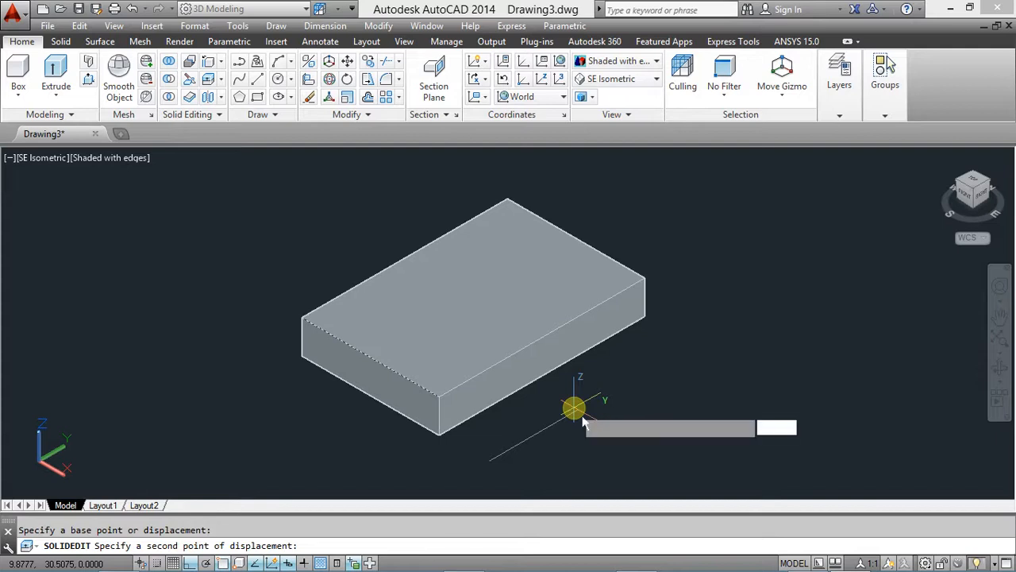
key("Return")
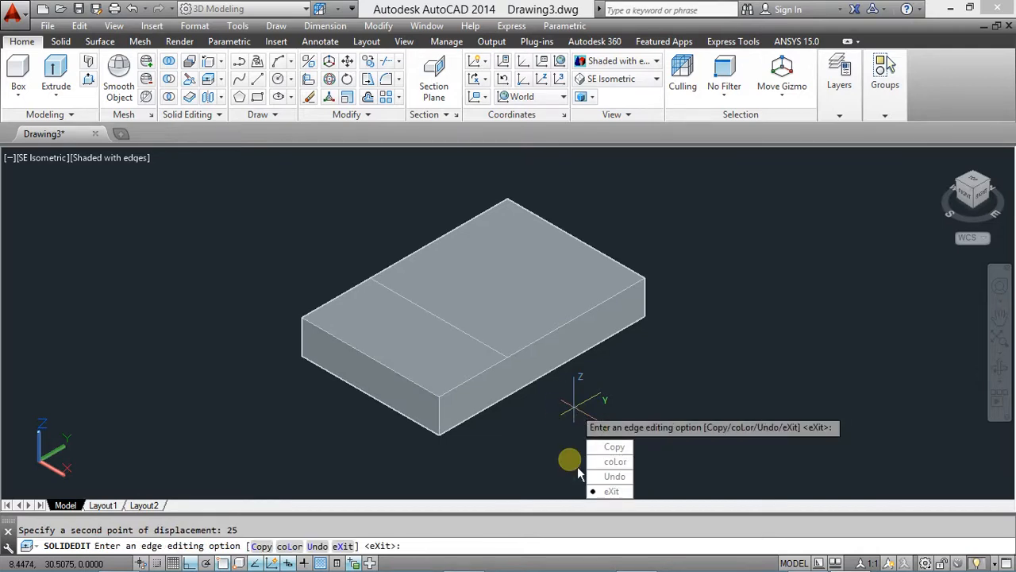
Copy the top face's far short edge 25 inward along the negative Y direction
left_click(614, 446)
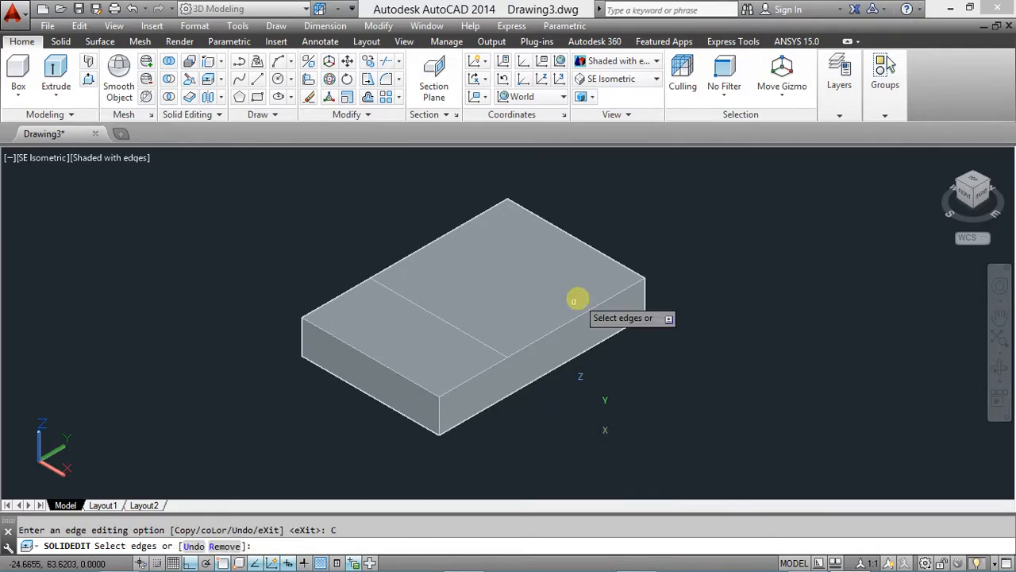
left_click(627, 268)
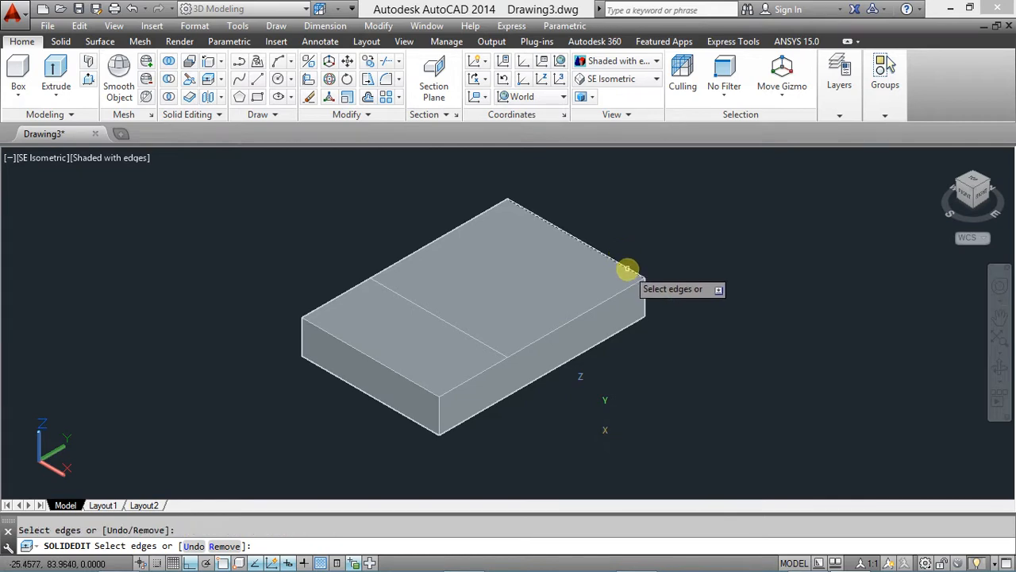
key("Return")
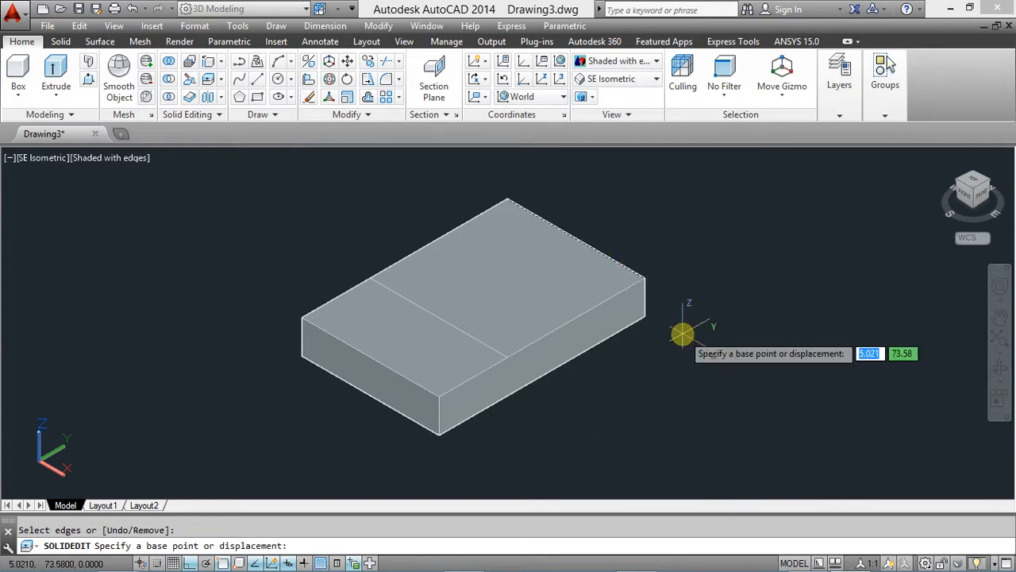
left_click(683, 334)
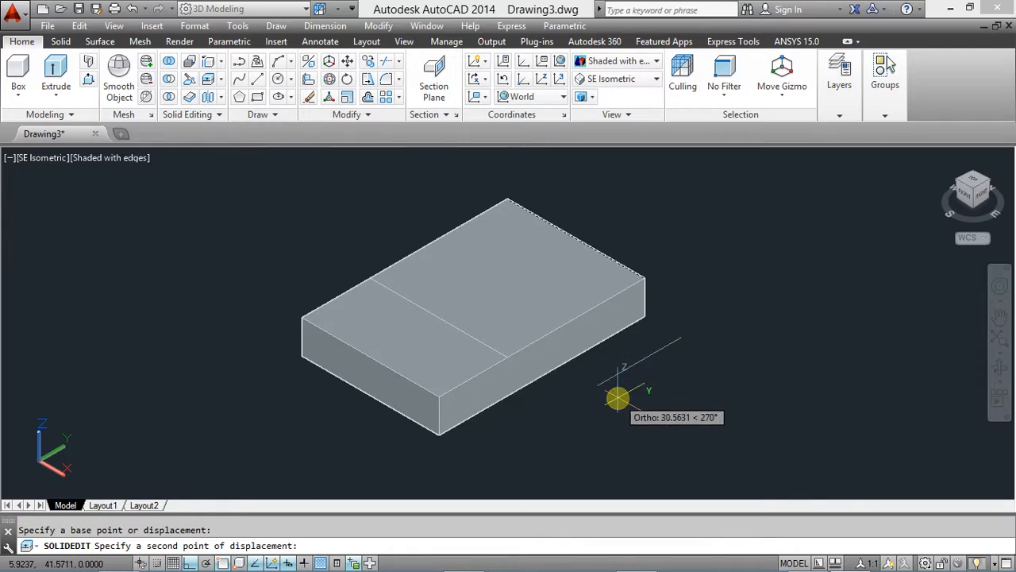
type("25")
key("Return")
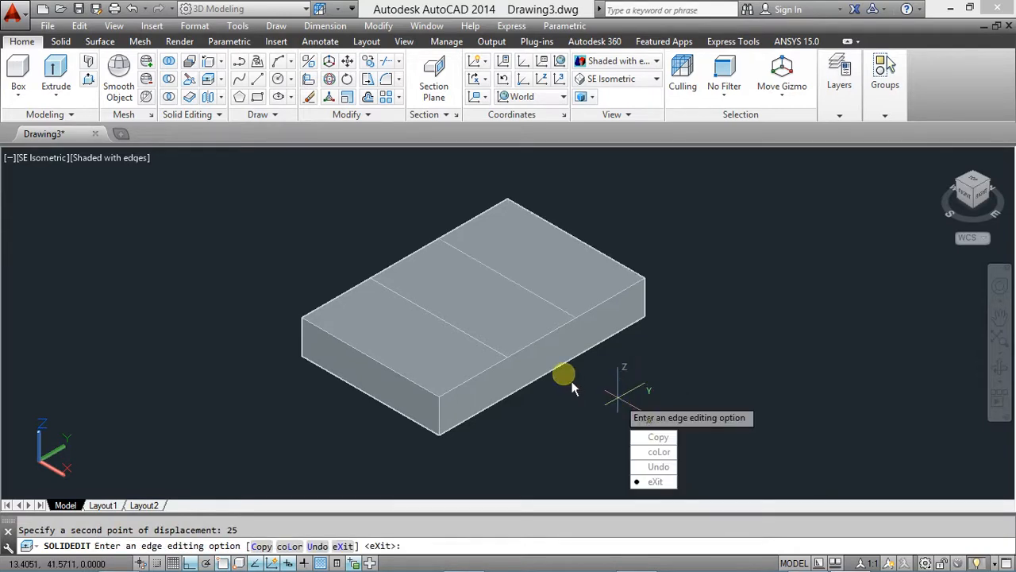
Copy the top face's long edge on the positive X side 12 inward along negative X and exit edge editing
left_click(635, 437)
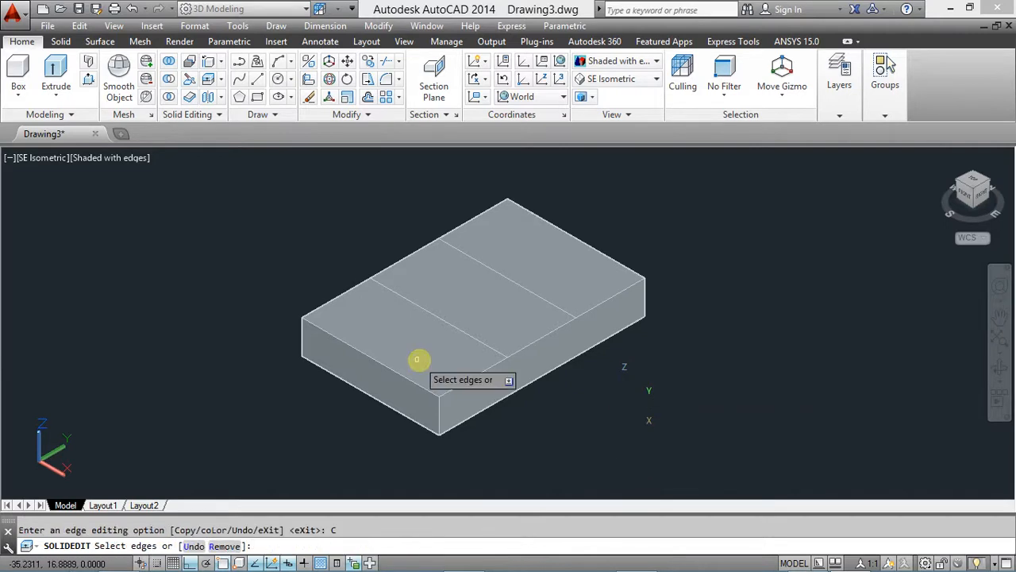
left_click(539, 340)
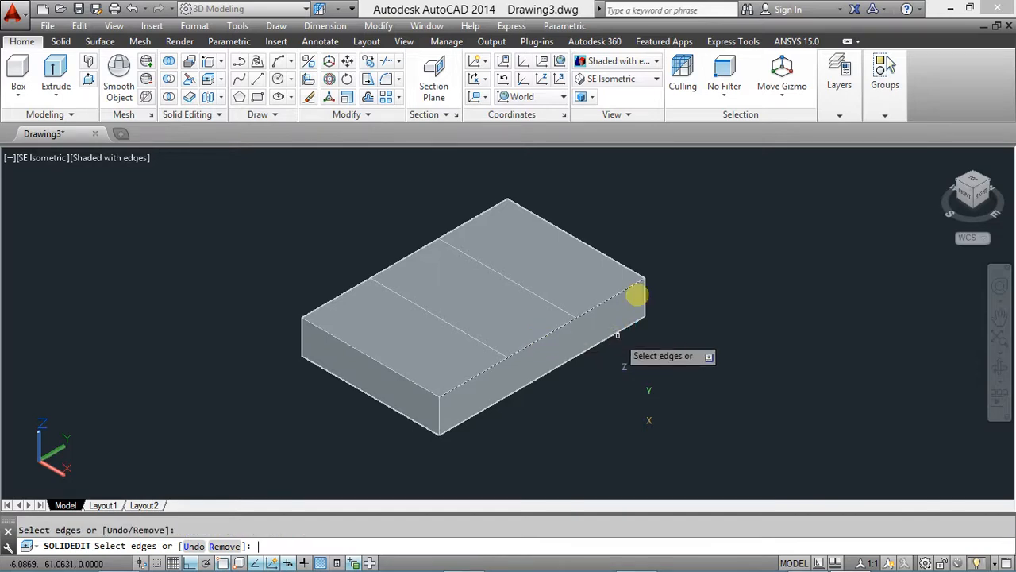
key("Return")
left_click(691, 254)
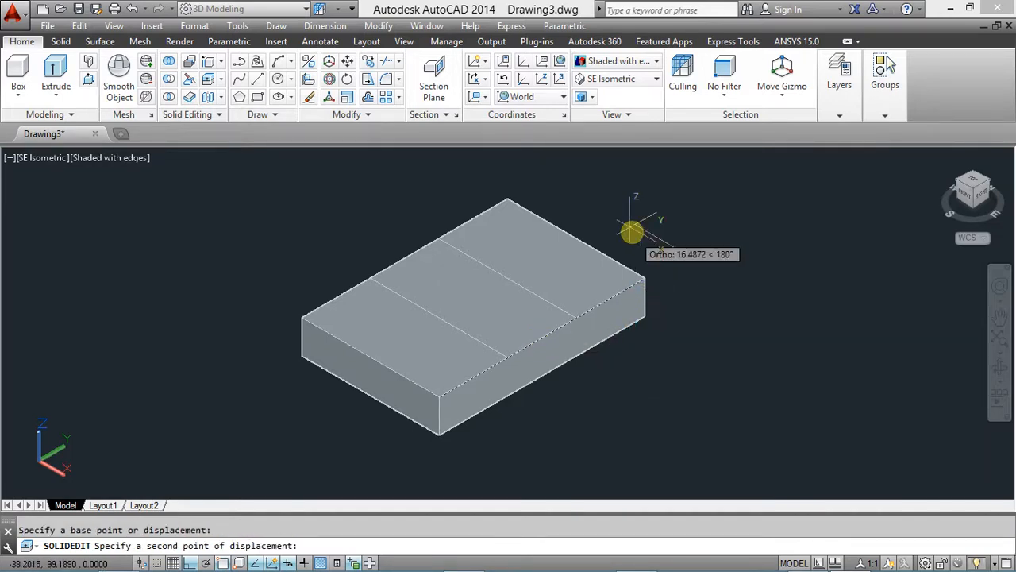
type("12")
key("Return")
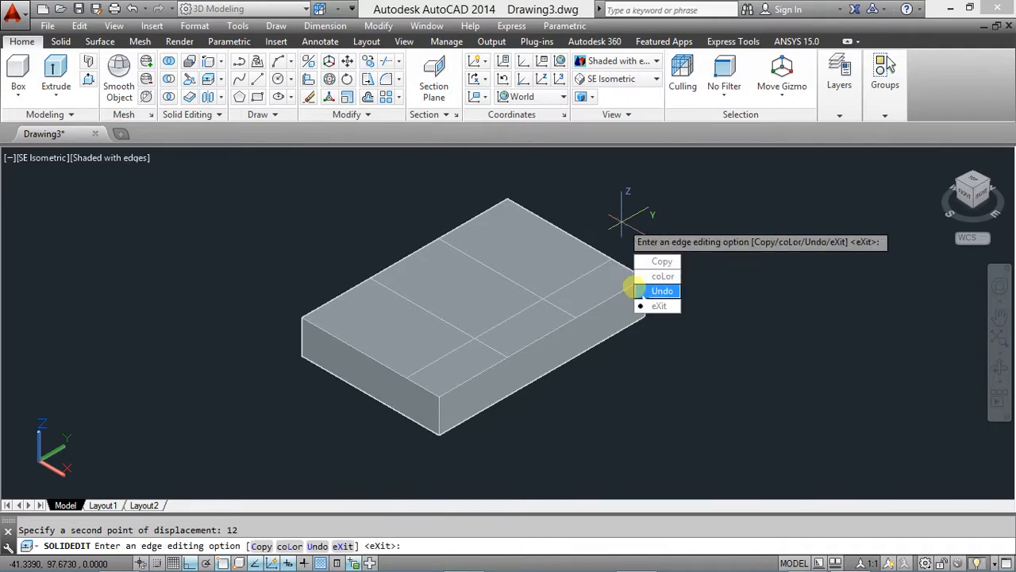
left_click(659, 306)
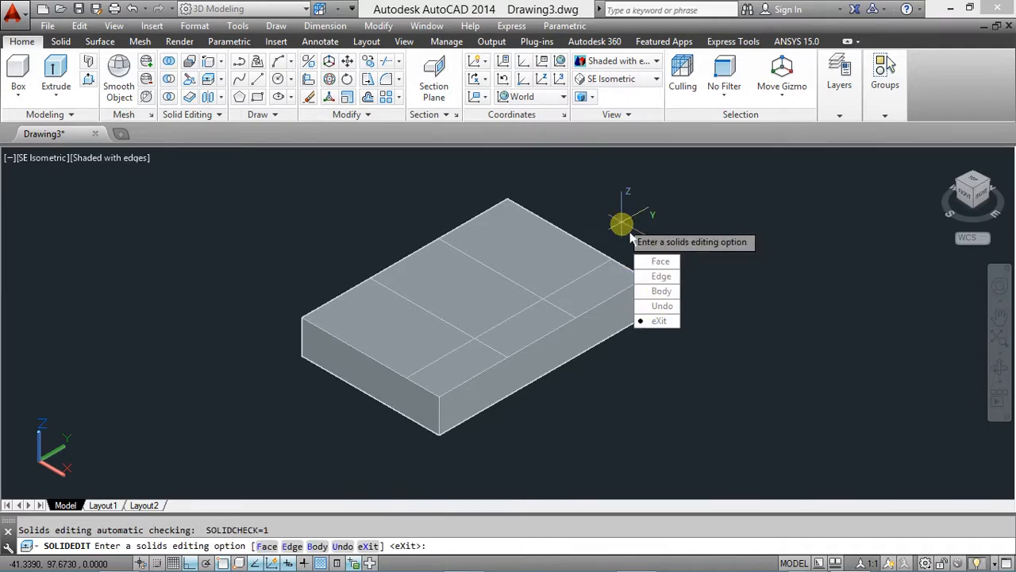
Cut the 25 by 12 notch by press-pulling its bounded area on the top face down through the base
left_click(655, 320)
middle_click_drag(322, 252, 294, 199)
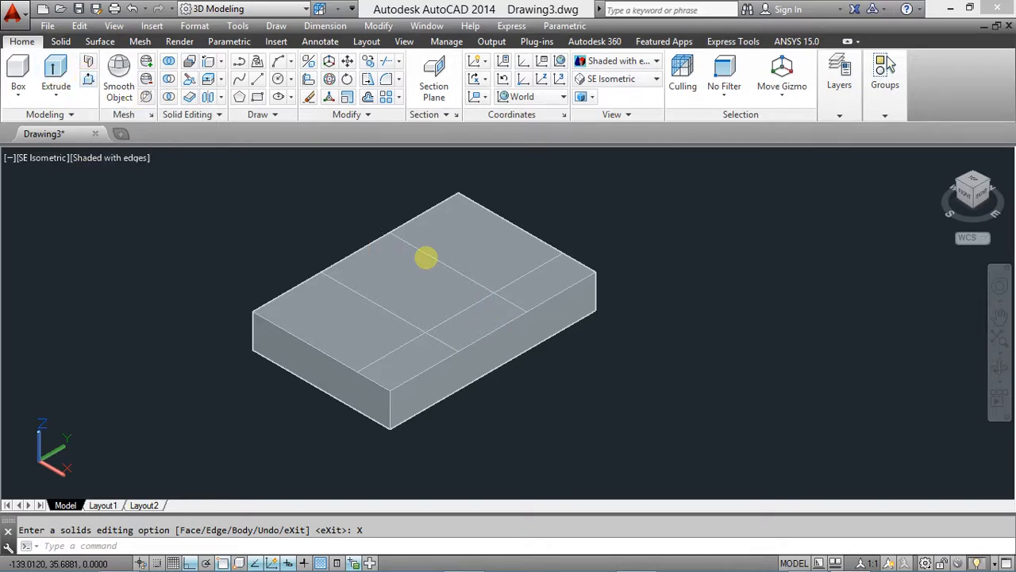
key("ctrl+shift+e")
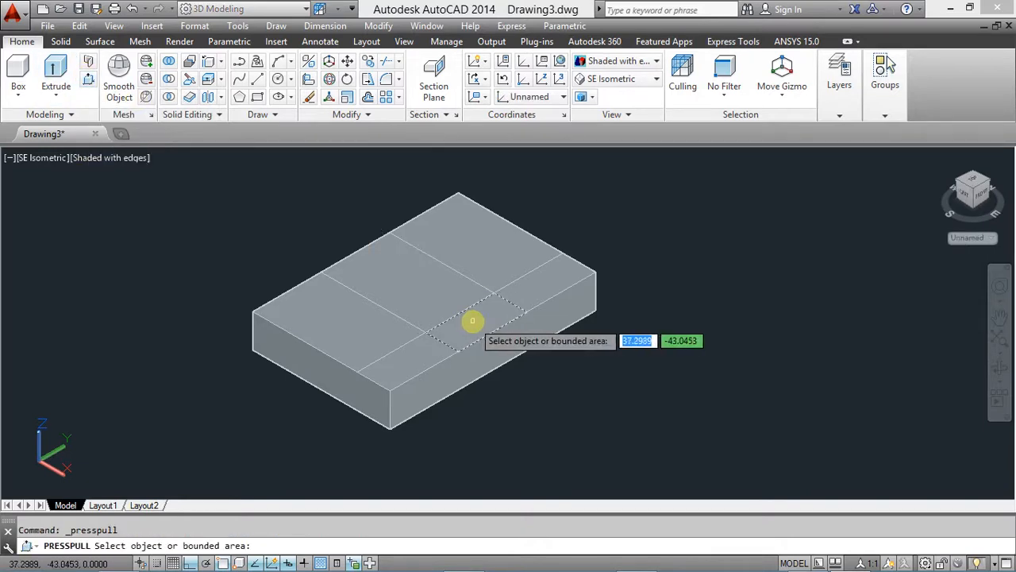
left_click(472, 321)
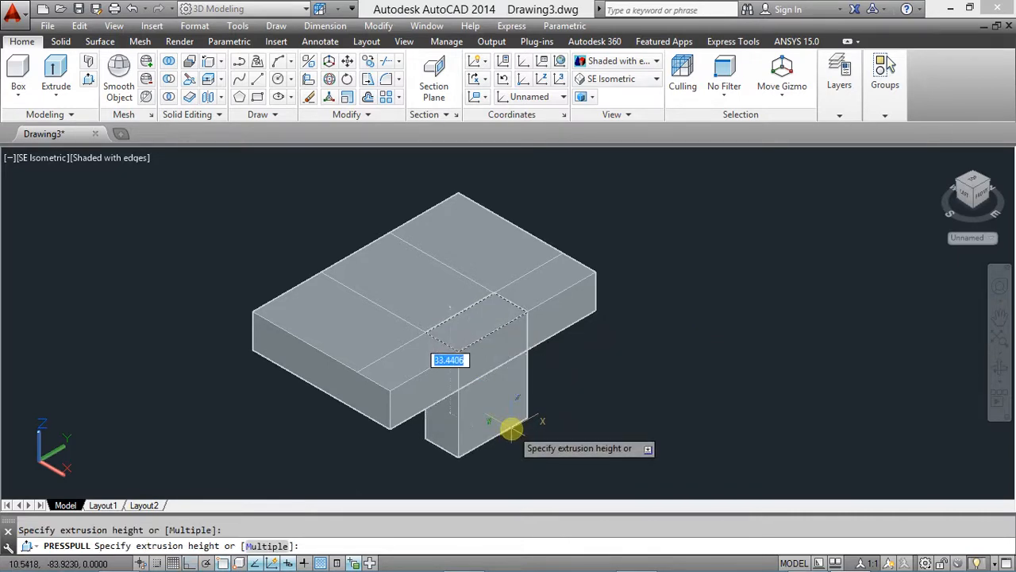
left_click(512, 429)
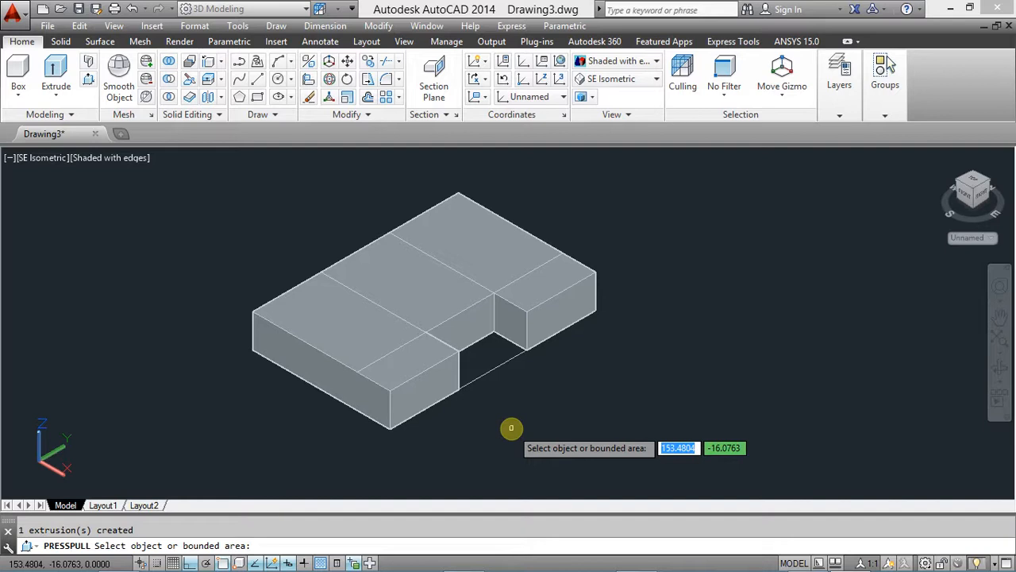
key("Escape")
Delete the leftover base outline line spanning the notch opening along the block's lower edge
middle_click_drag(321, 327, 385, 278)
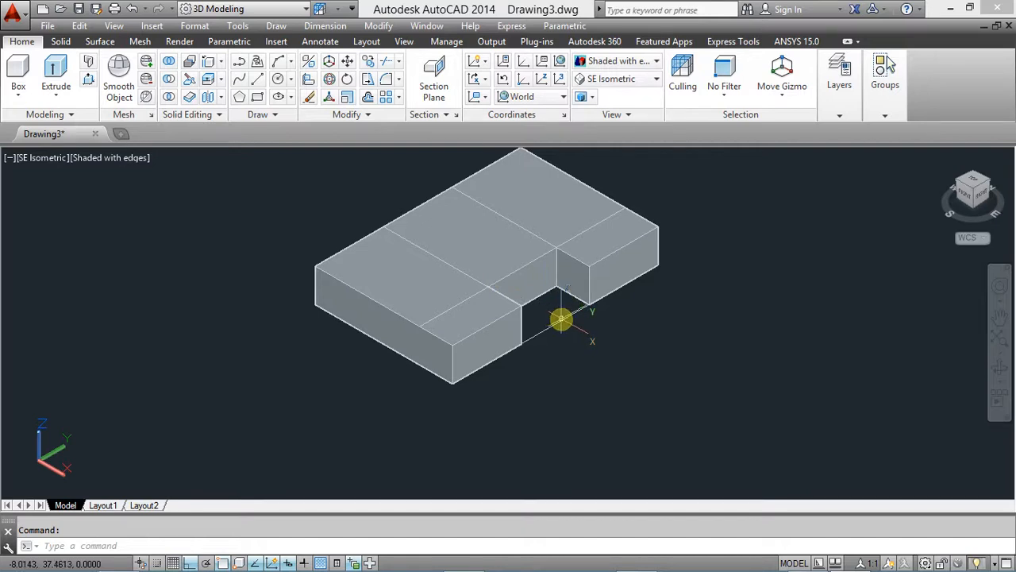
left_click(561, 318, "ctrl")
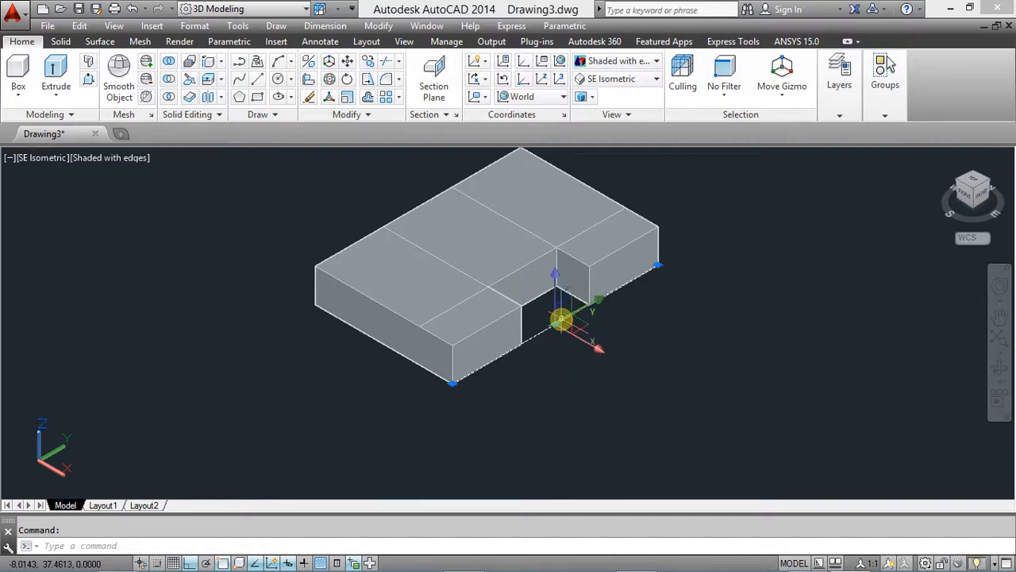
key("Delete")
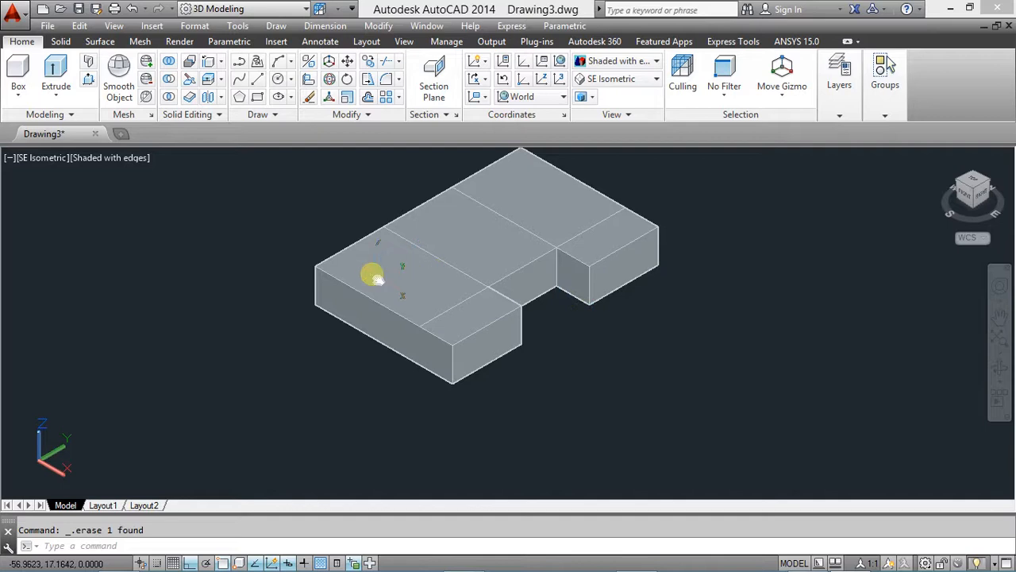
middle_click_drag(373, 277, 361, 278)
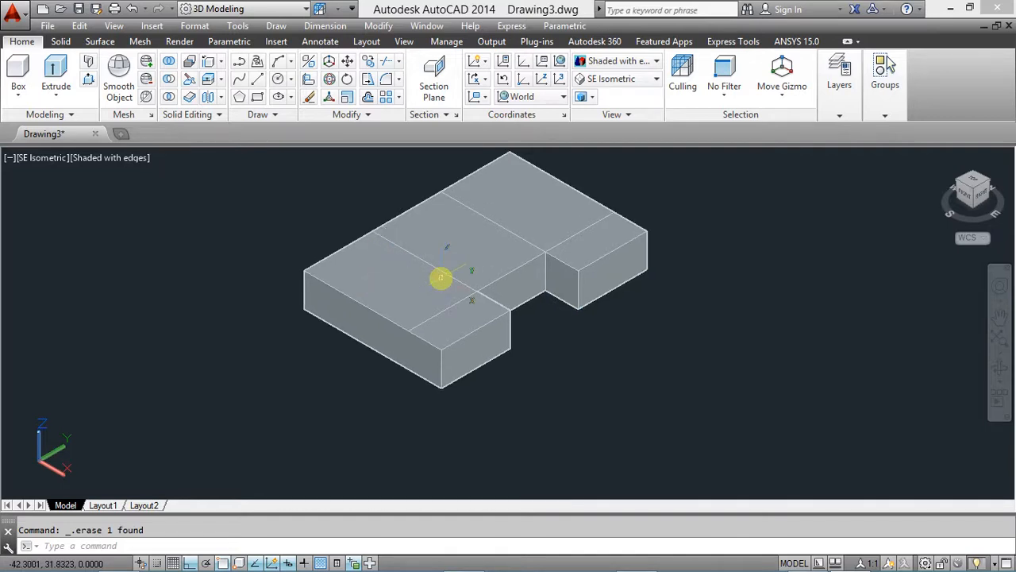
left_click(442, 271)
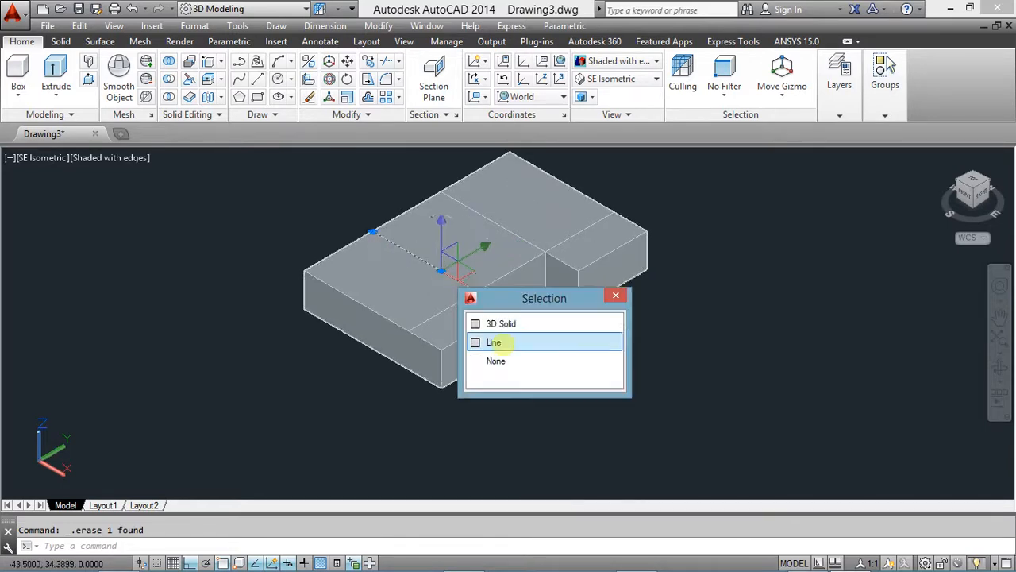
left_click(508, 342)
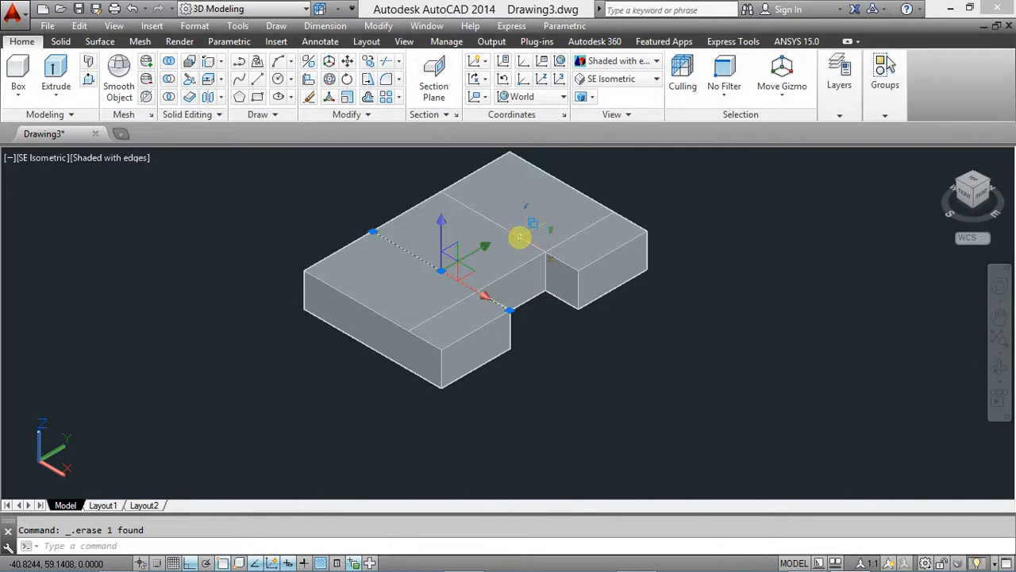
left_click(519, 238)
left_click(599, 407)
key("Escape")
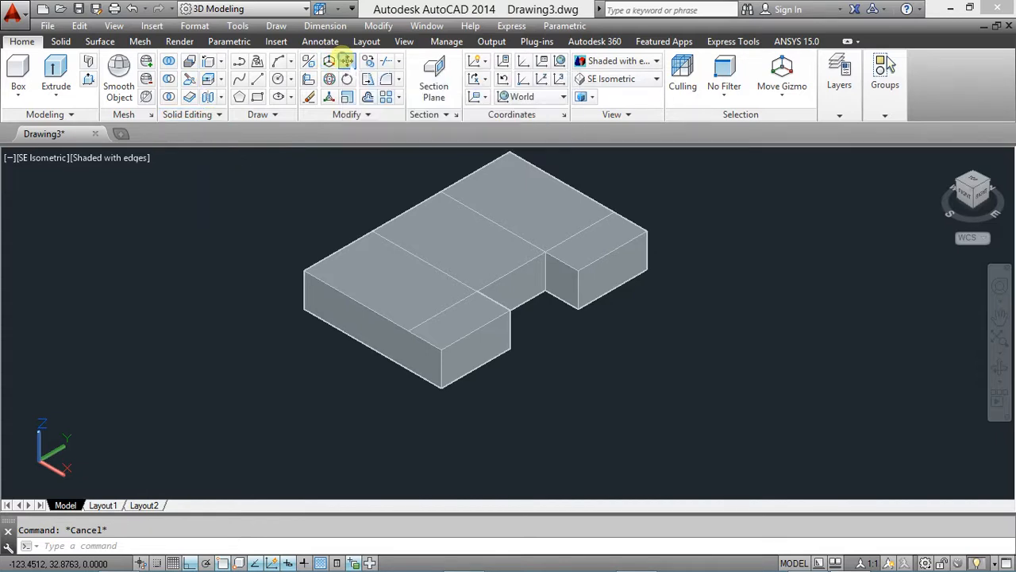
Move the notched solid along positive Y until it is clear of the leftover construction lines
left_click(346, 61)
left_click(387, 284)
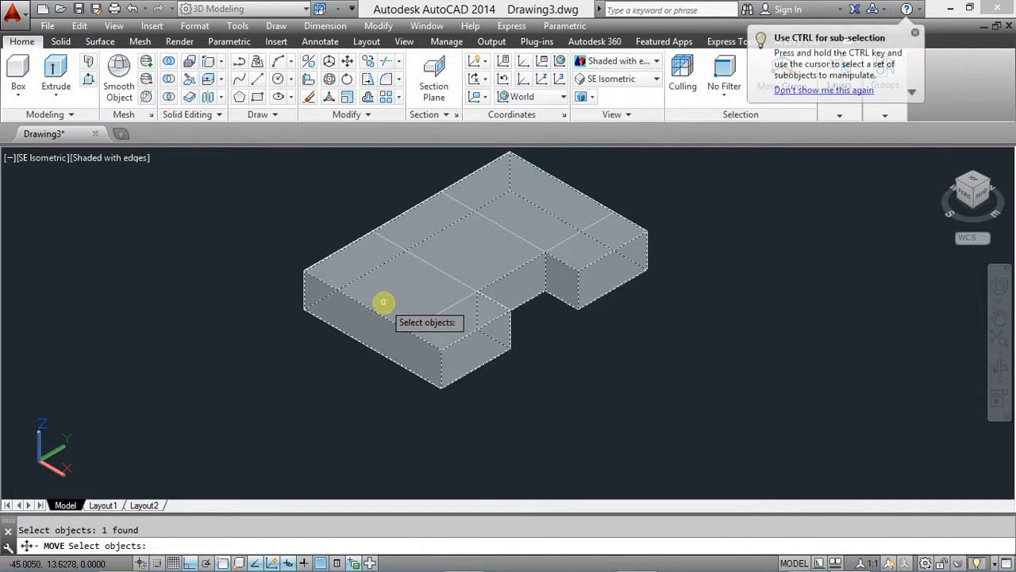
key("Return")
scroll(357, 329, "up", 5)
scroll(356, 329, "down", 6)
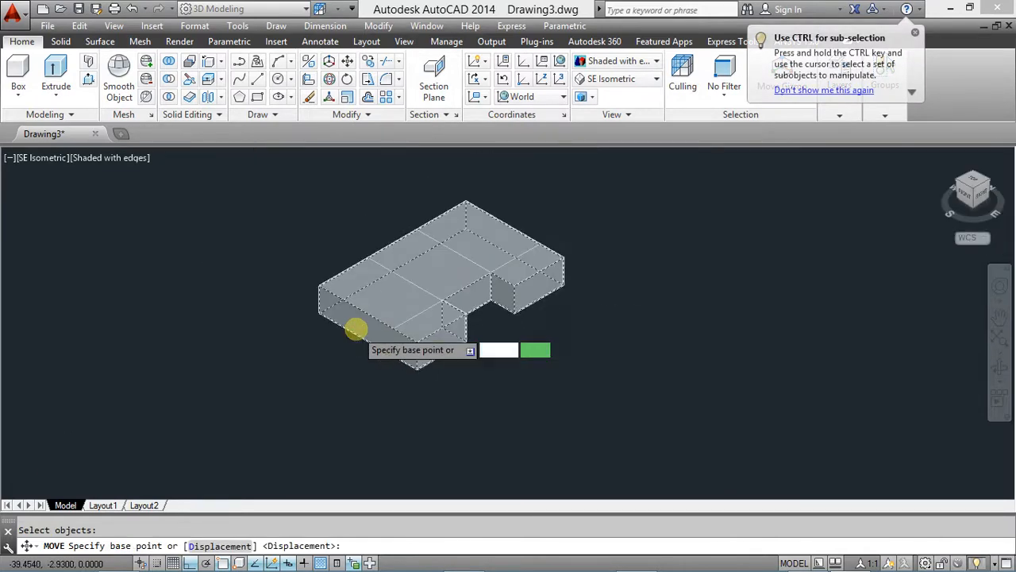
scroll(356, 328, "down", 3)
left_click(390, 311)
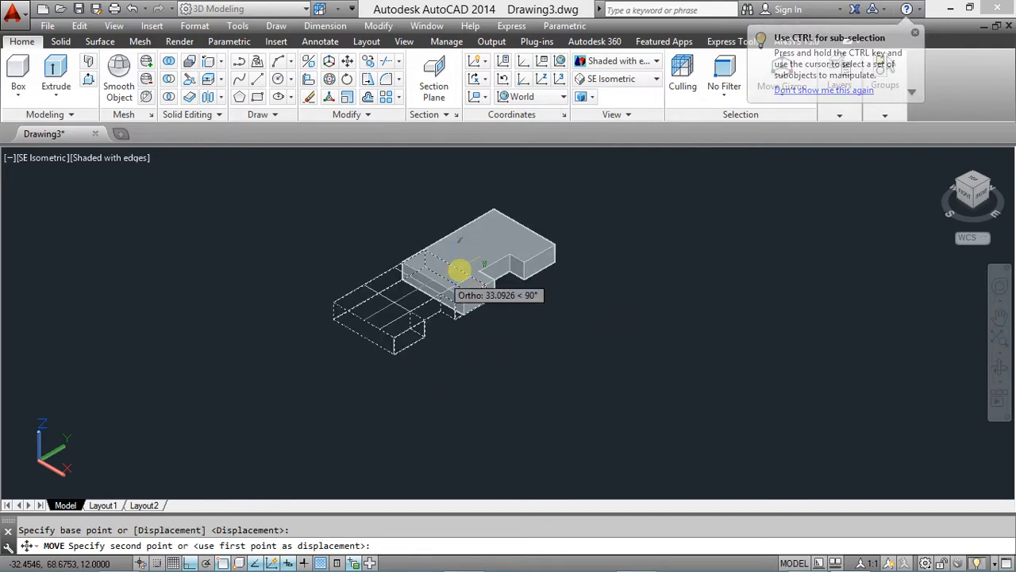
left_click(503, 251)
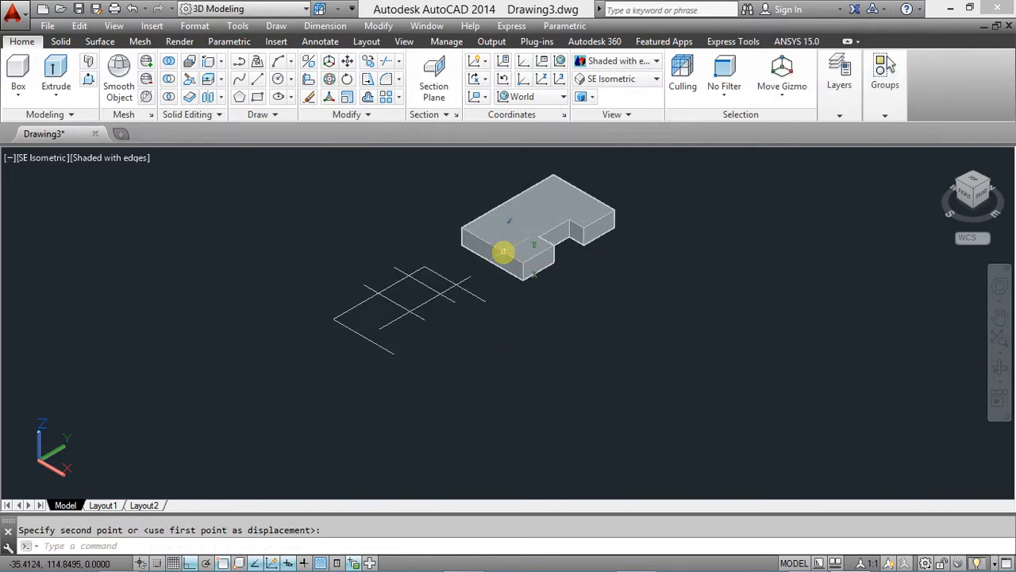
key("Escape")
Delete all the leftover construction lines beside the moved solid
left_click(216, 238)
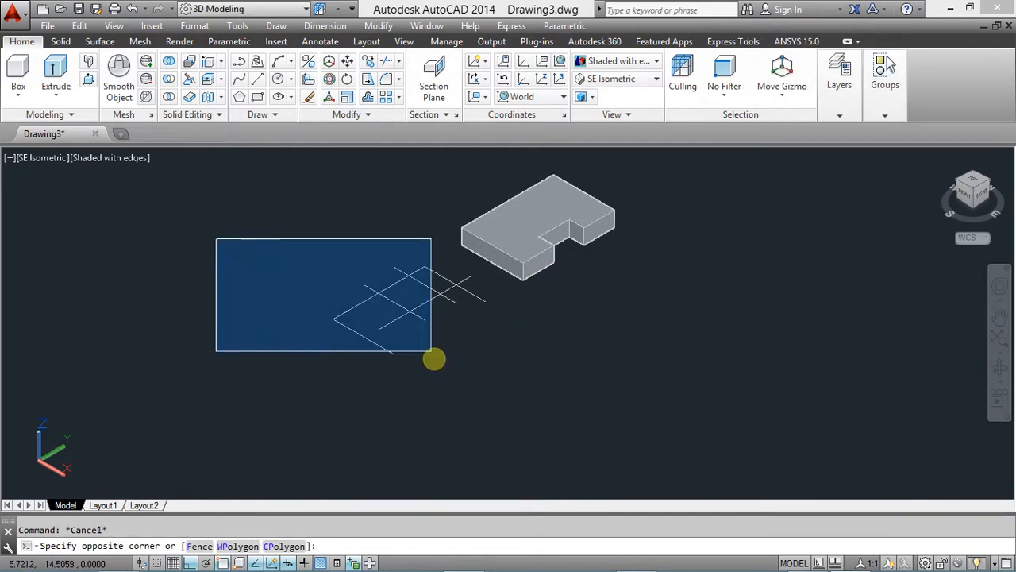
left_click(490, 446)
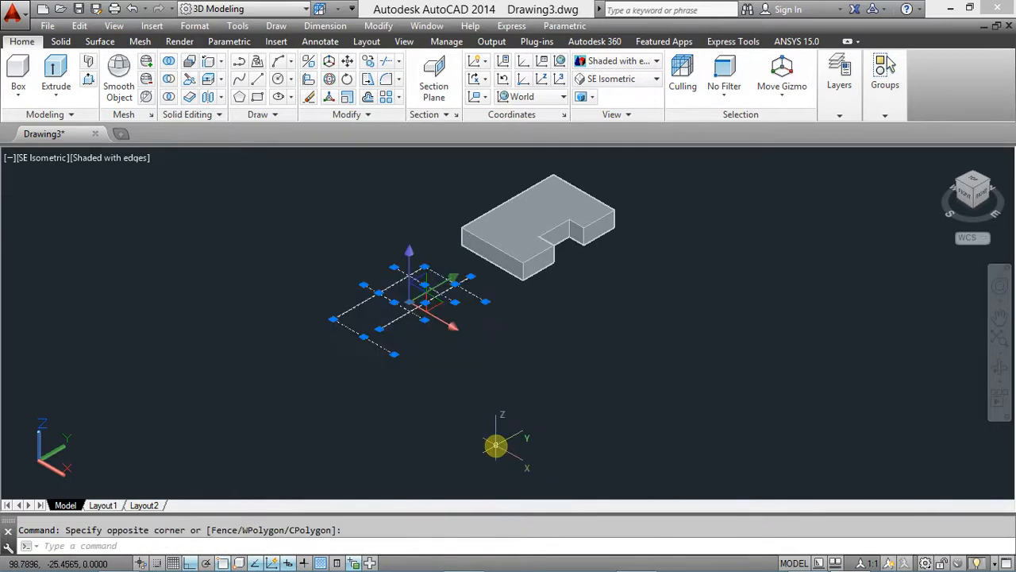
key("Delete")
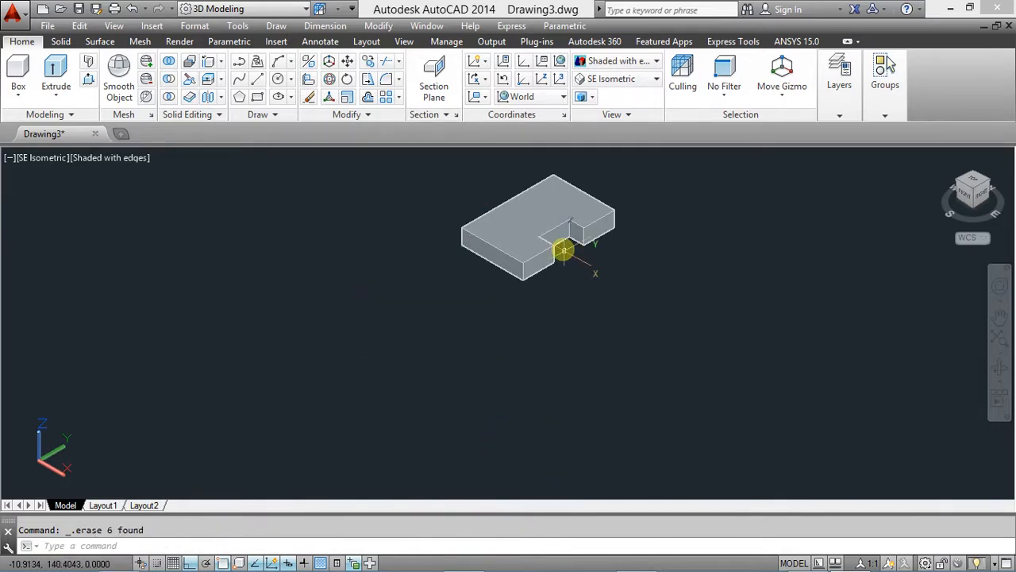
Check the upper wedge's dimensions in the reference image and set the coordinate system to Right
scroll(556, 248, "up", 3)
middle_click_drag(510, 229, 423, 343)
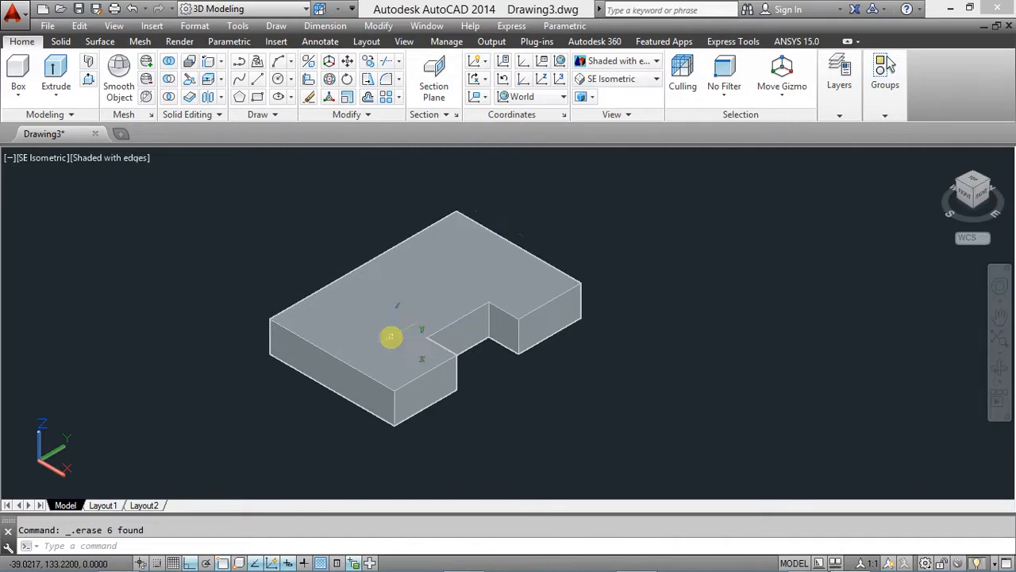
key("alt+Tab")
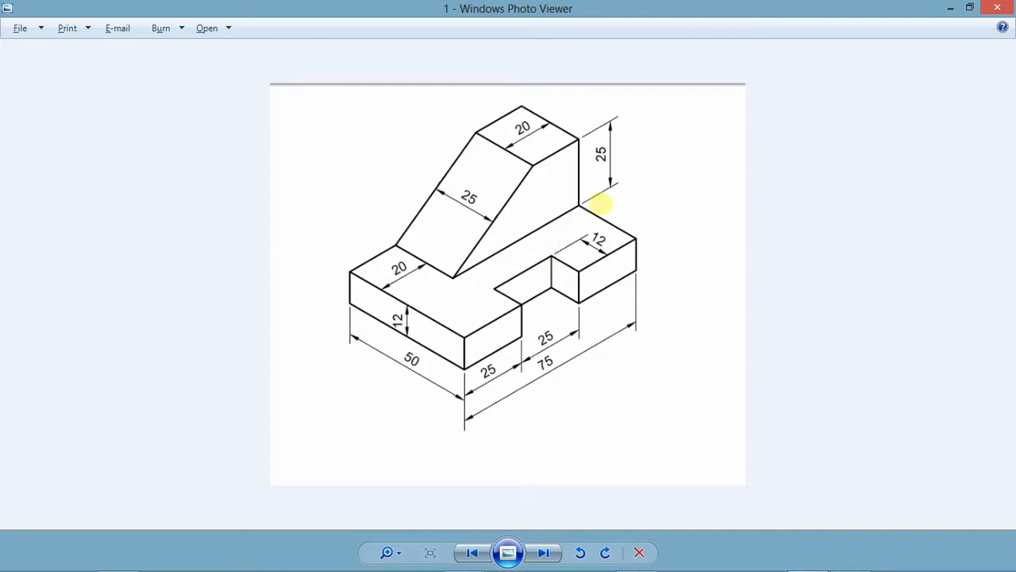
key("alt+Tab")
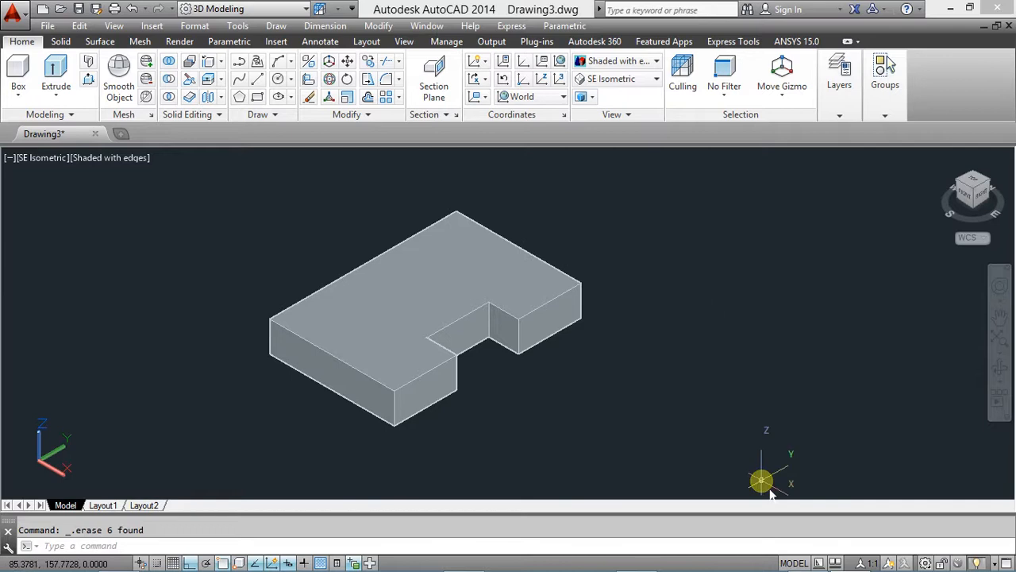
mouse_move(639, 561)
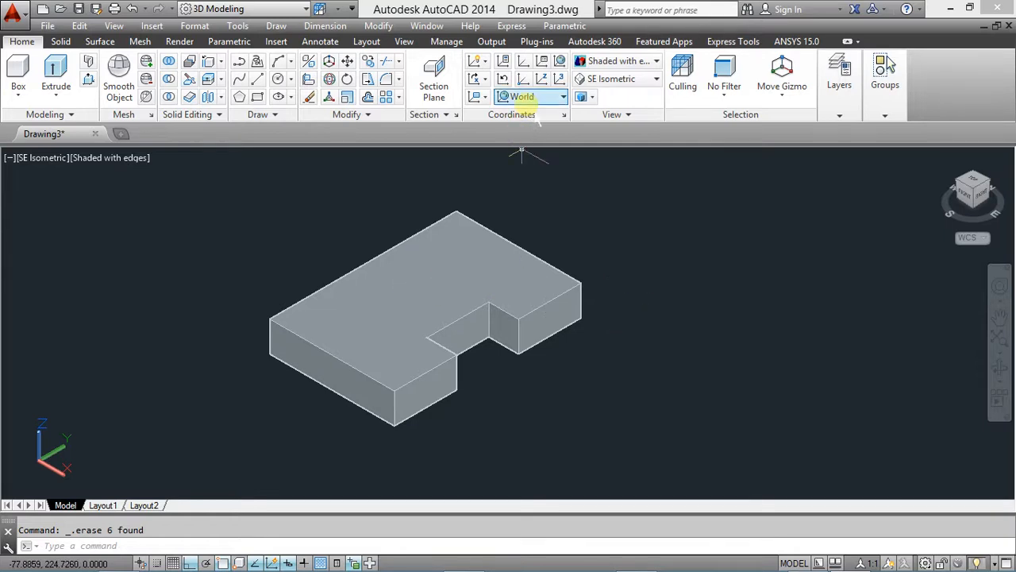
left_click(527, 97)
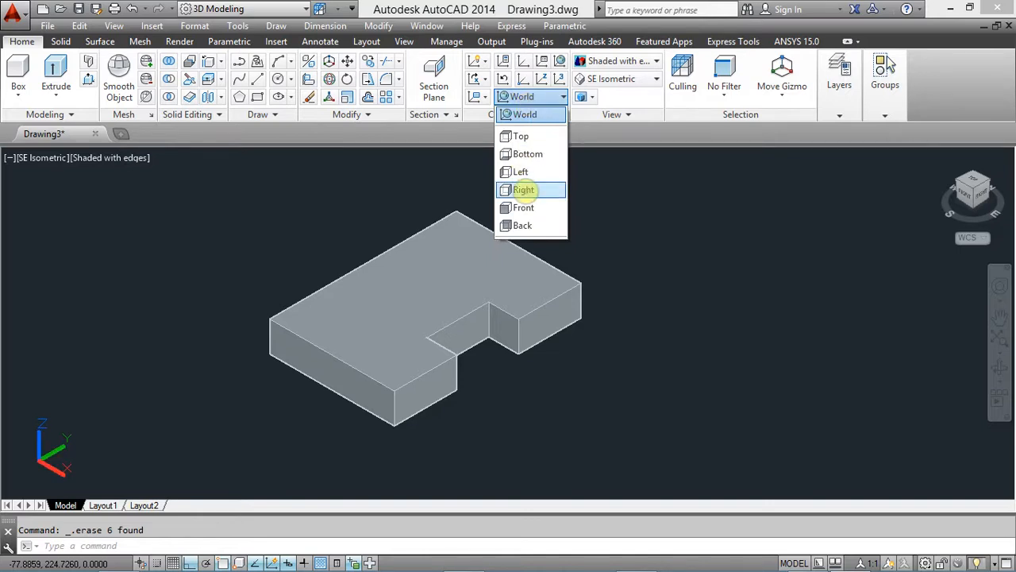
left_click(524, 189)
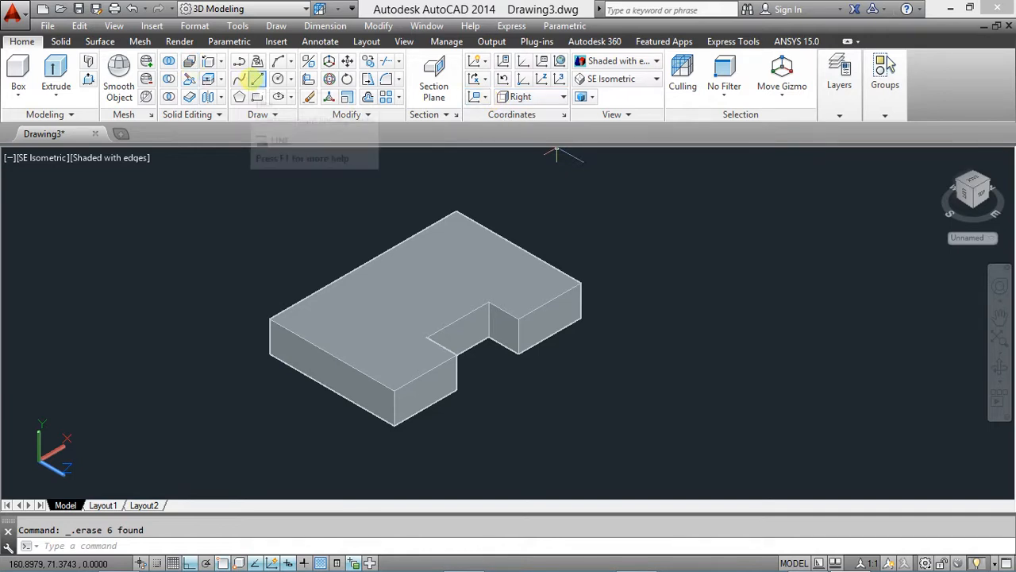
Start a line in empty space beside the block and draw a 25 segment straight down, checking the height in the reference image
left_click(256, 79)
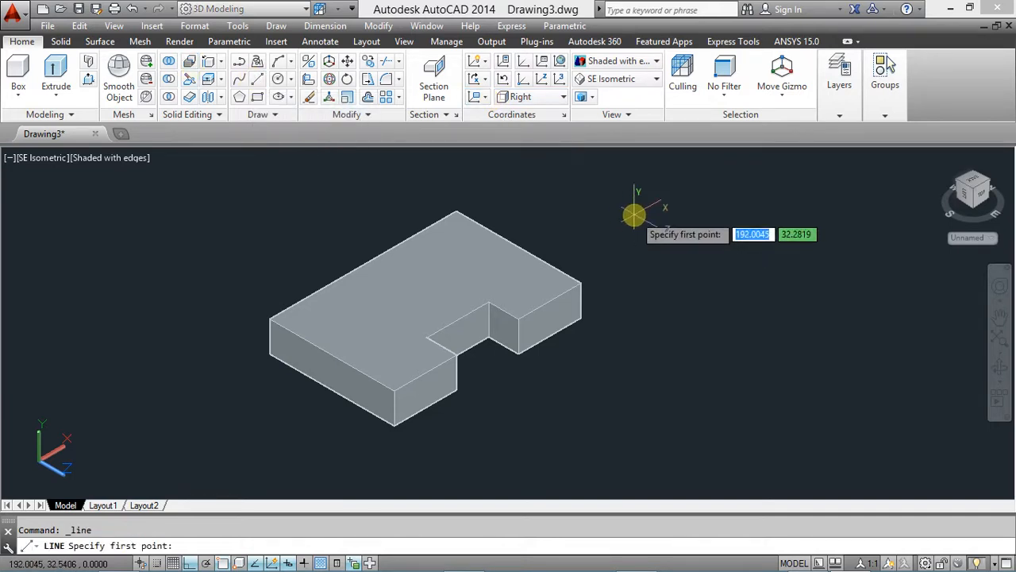
middle_click_drag(657, 218, 601, 254)
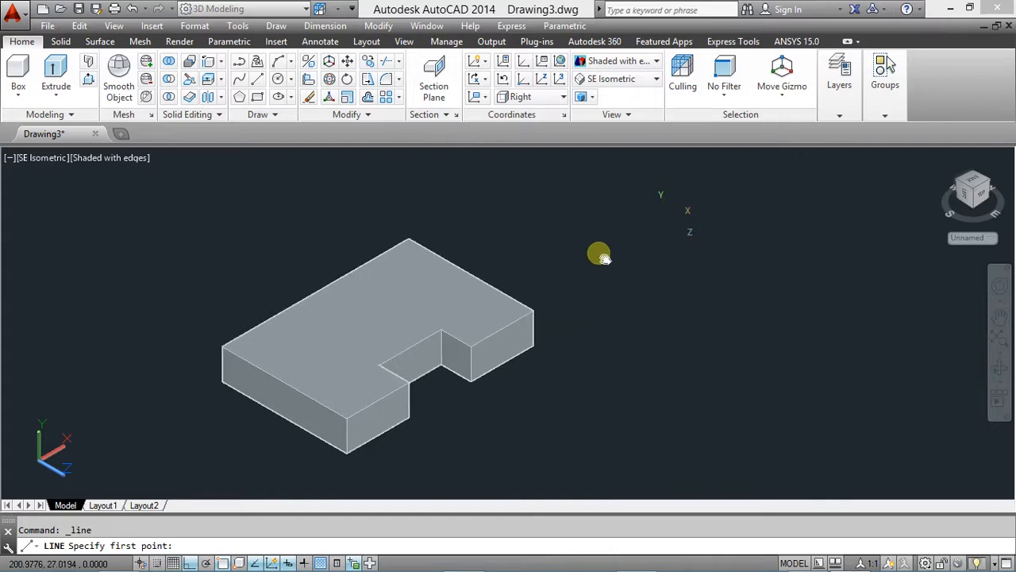
left_click(656, 199)
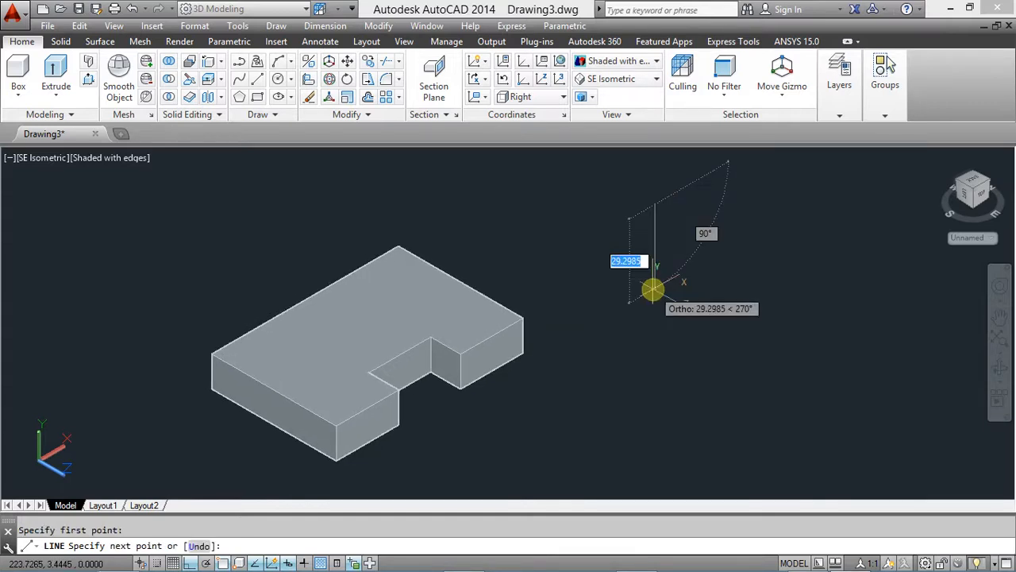
key("alt+Tab")
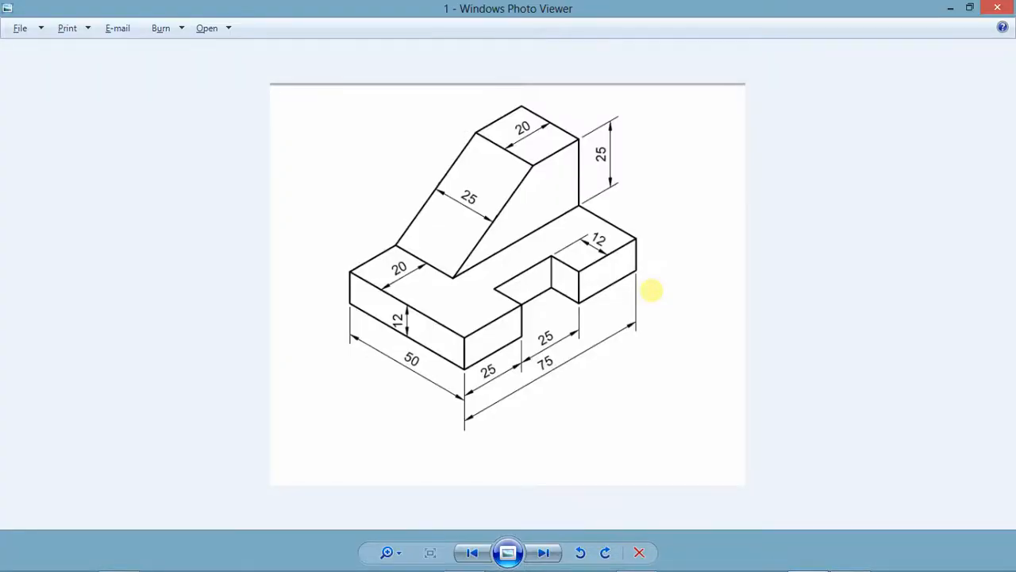
key("alt+Tab")
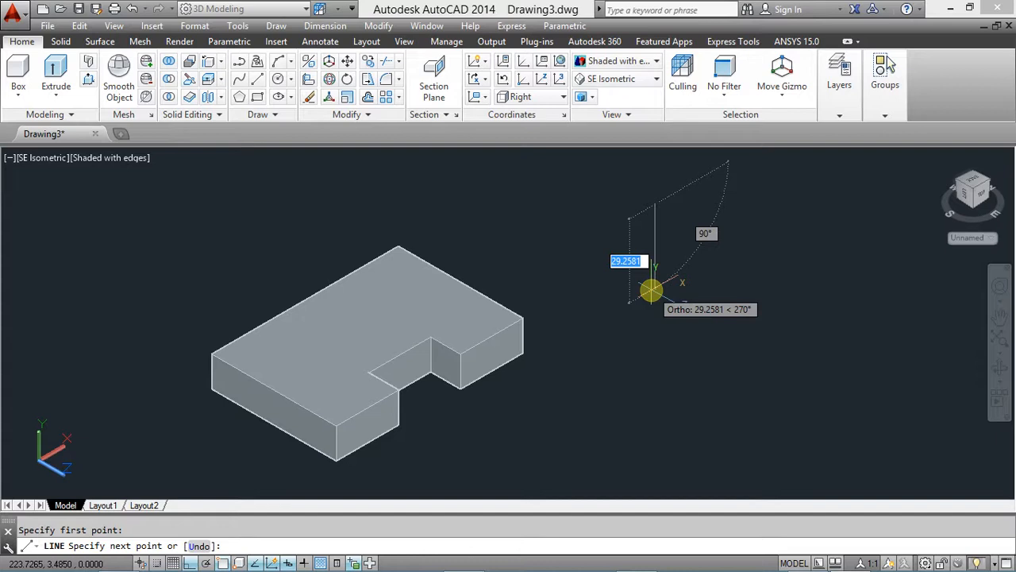
type("25")
key("Return")
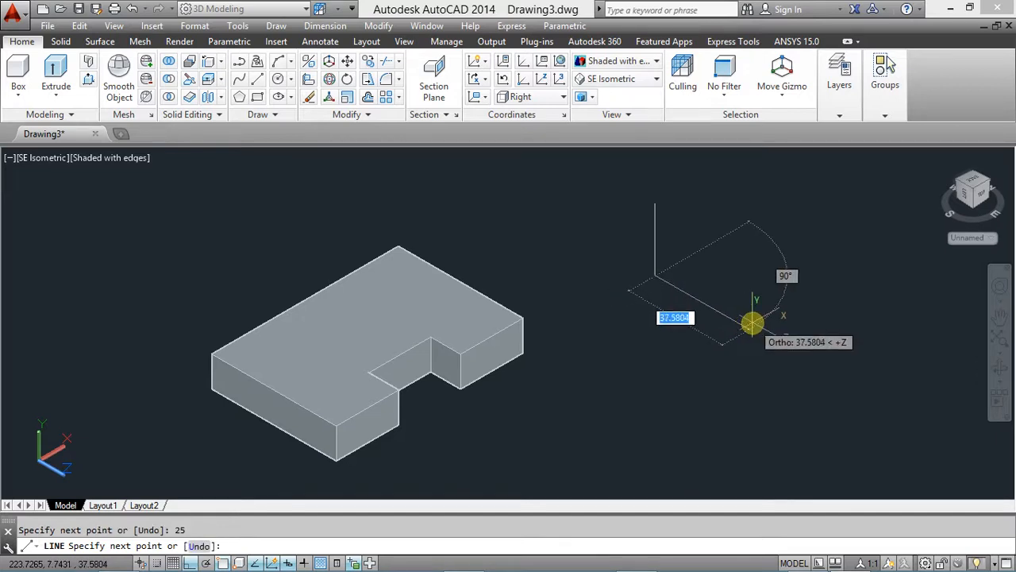
Continue the line 55 along positive Z and join it back to the starting point to form a triangle
type("55")
key("Return")
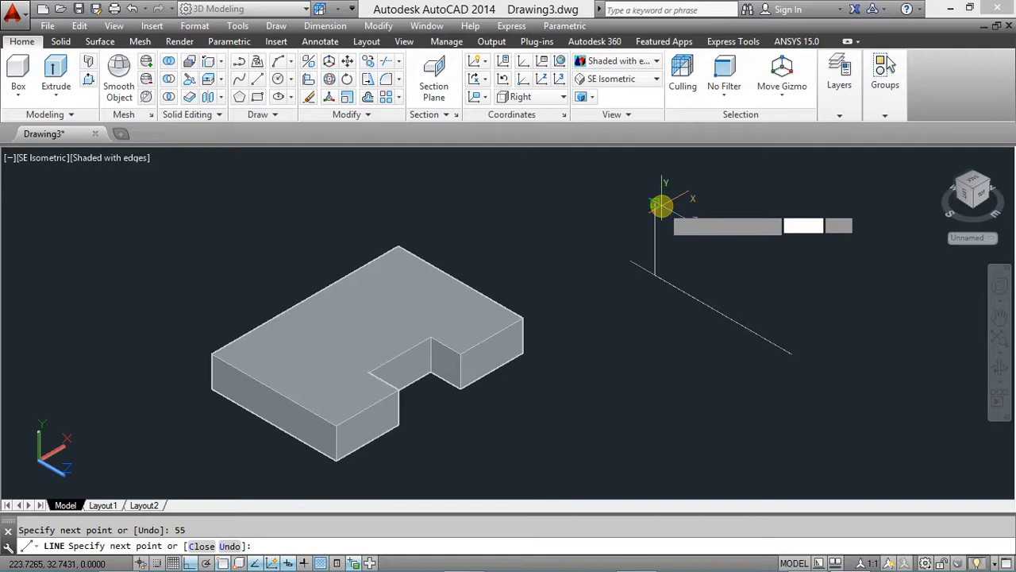
left_click(657, 206)
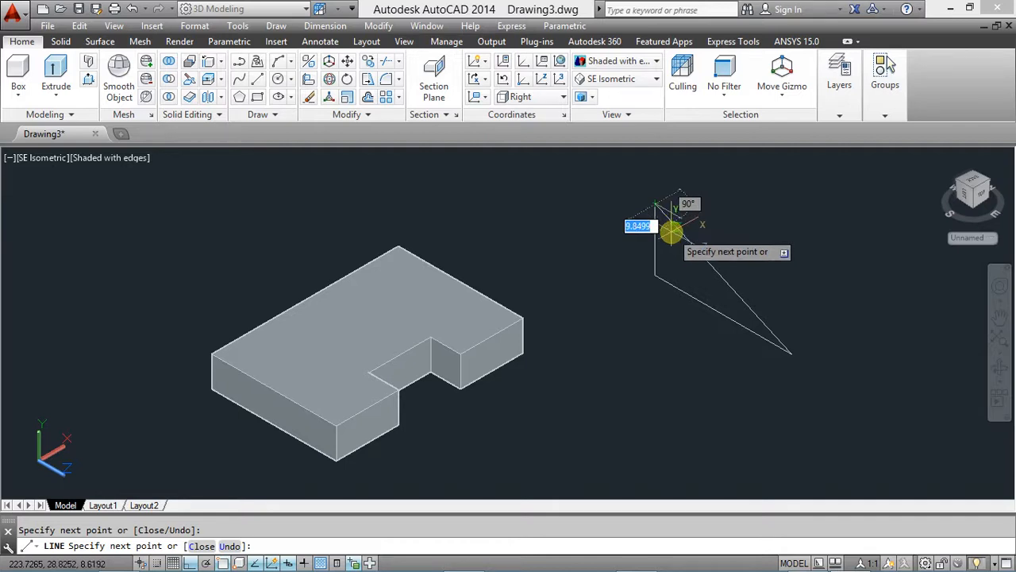
key("Escape")
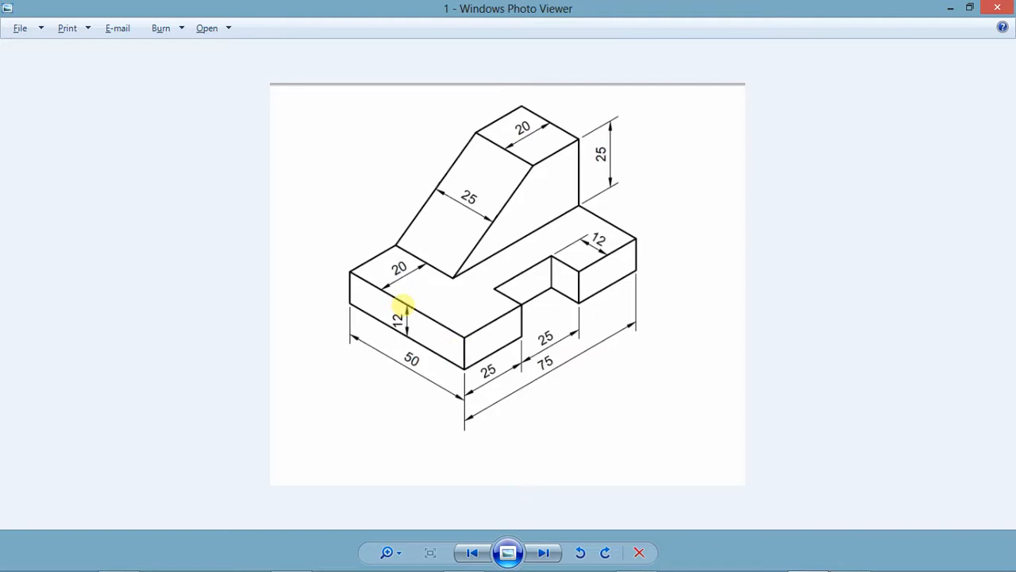
Return to AutoCAD from the reference image and set the coordinate system to Right
key("alt+Tab")
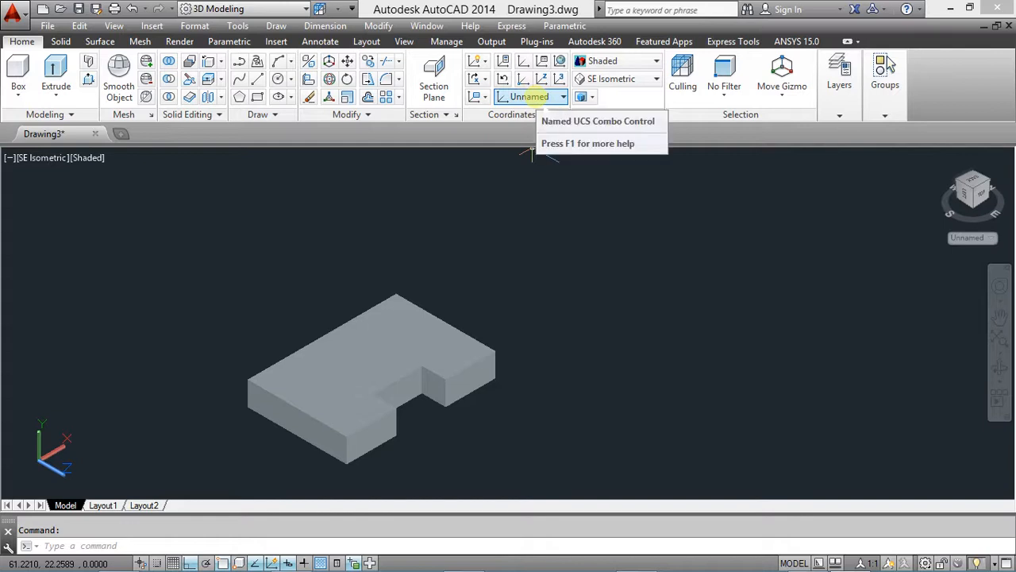
left_click(530, 96)
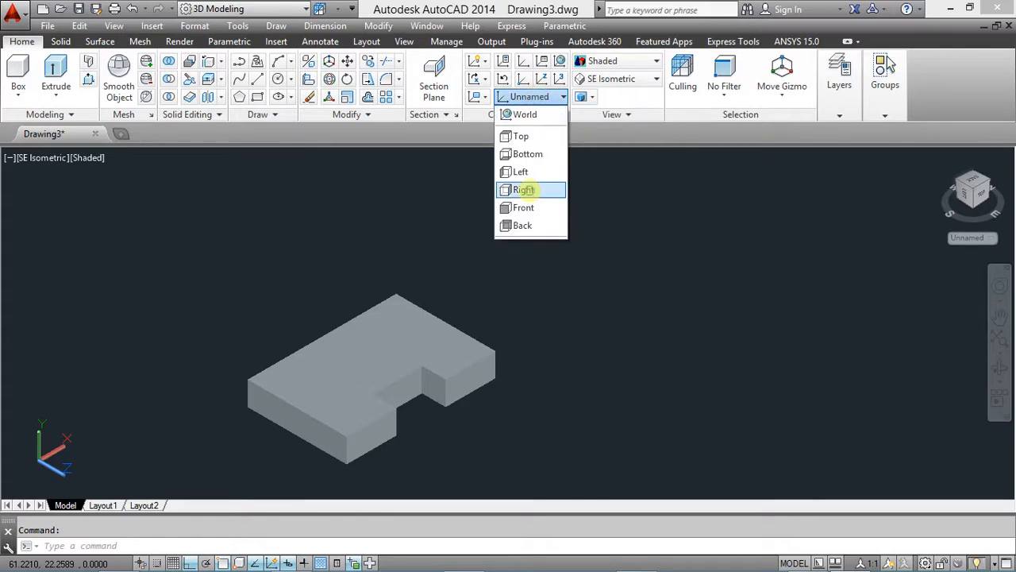
left_click(524, 189)
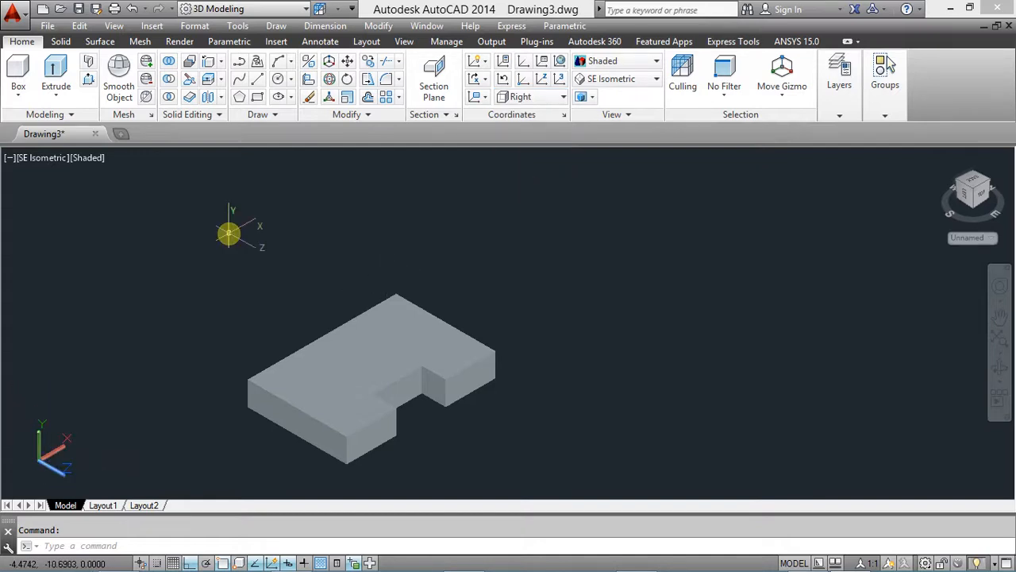
Start a line in empty space beside the base and draw 55 along positive X, followed by 25 straight up
left_click(257, 79)
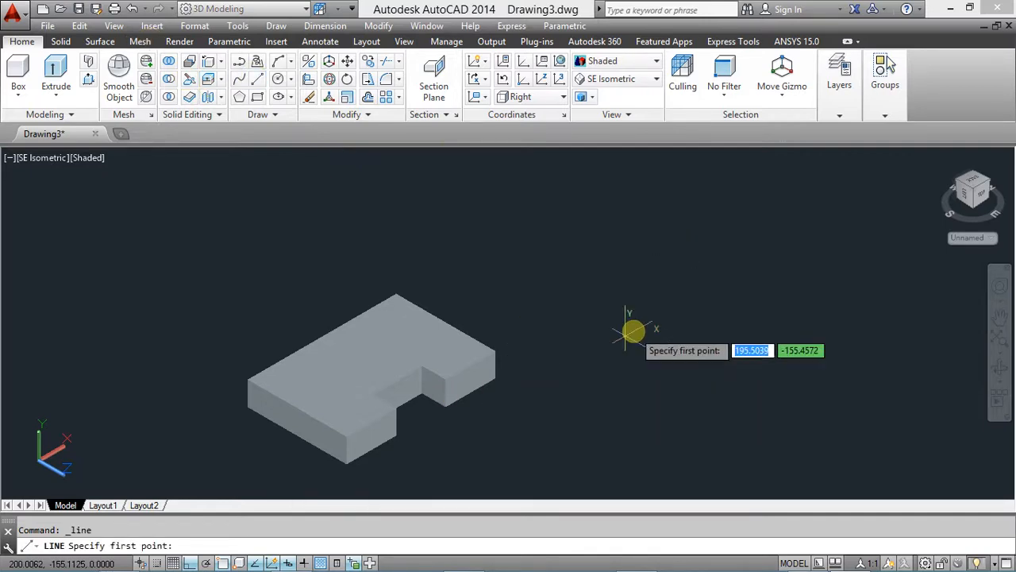
left_click(568, 328)
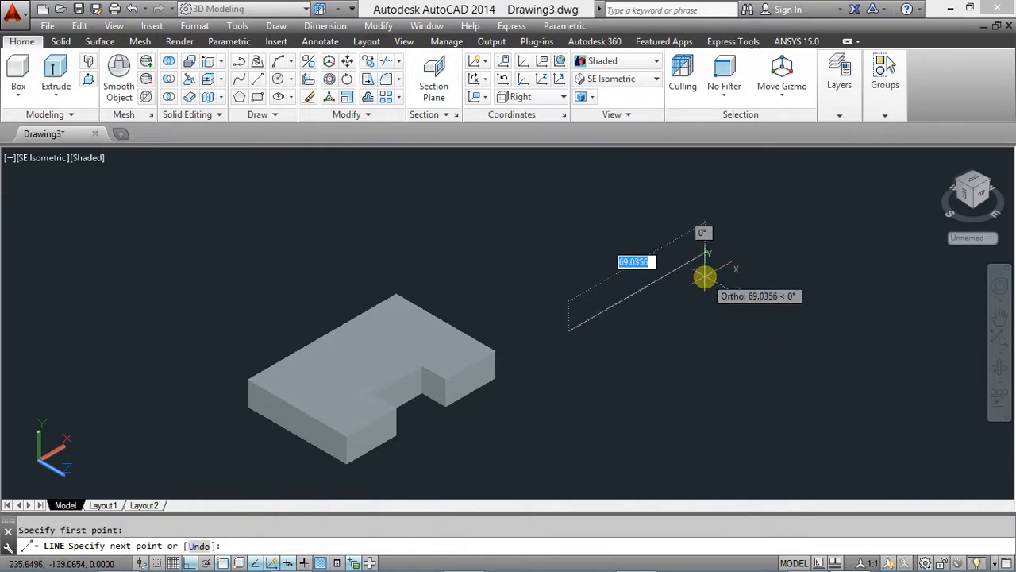
type("55")
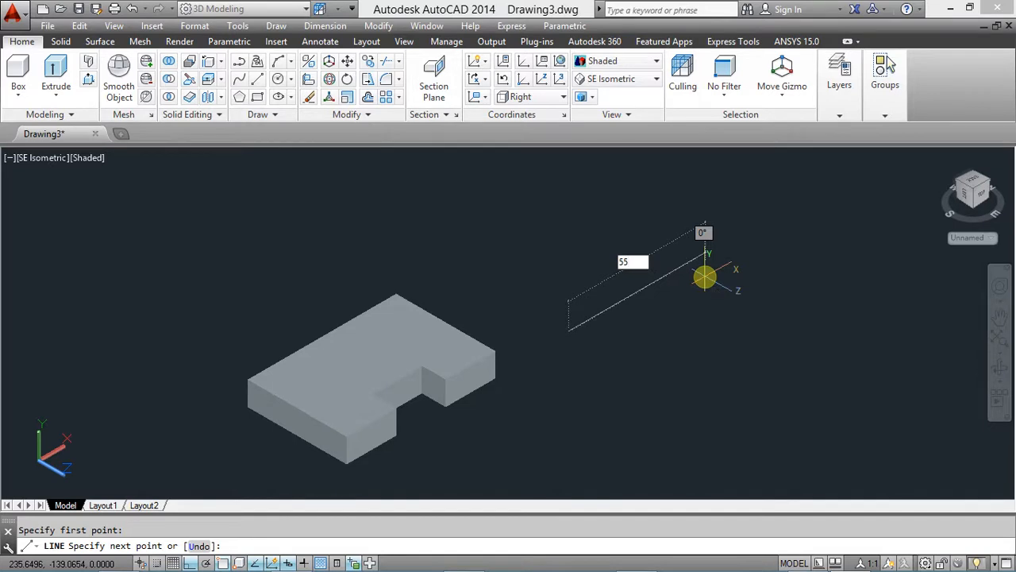
key("Return")
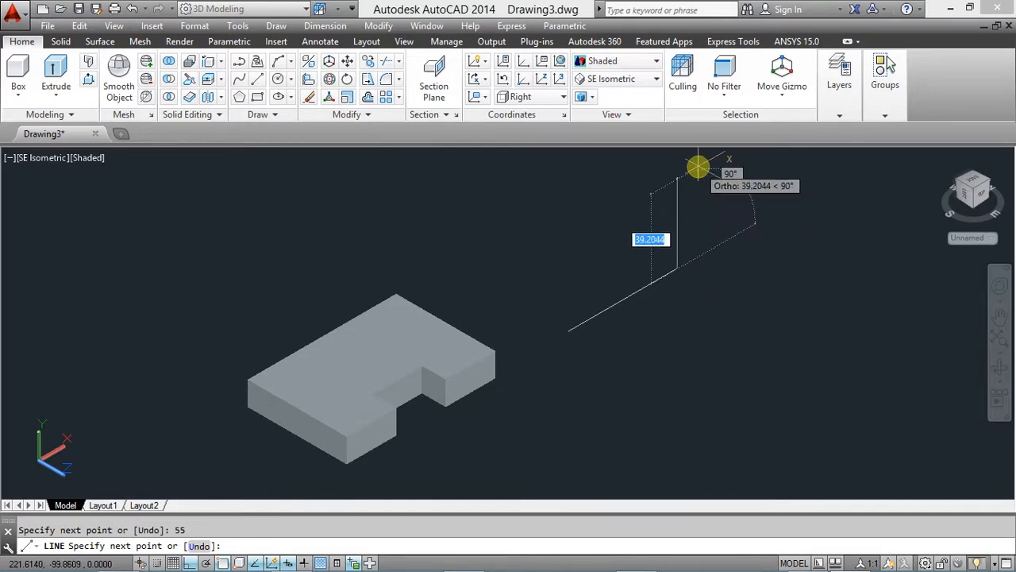
type("25")
key("Return")
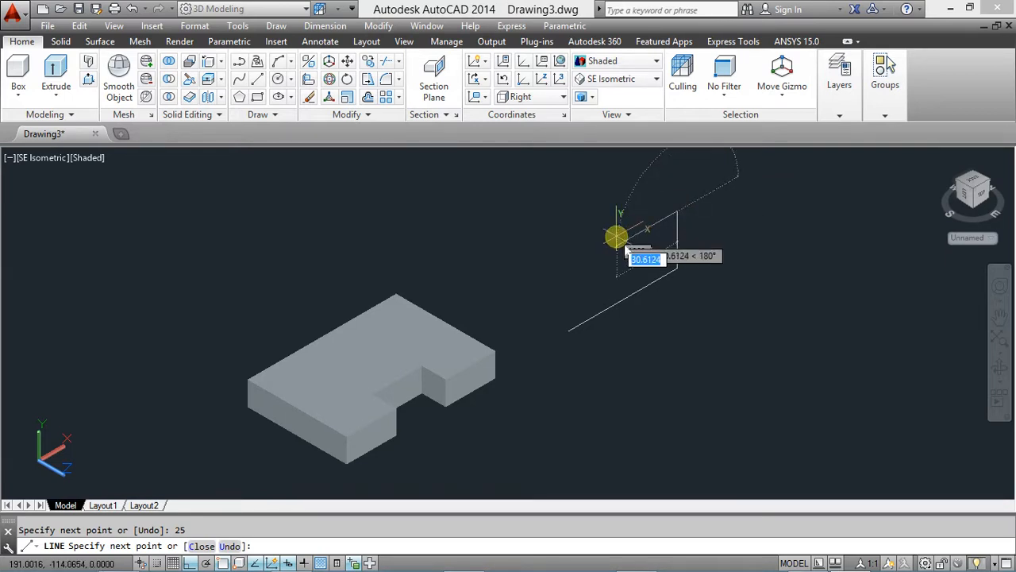
Continue the line 20 along negative X and join it back to the starting point to close the wedge profile
type("20")
key("Return")
middle_click_drag(574, 227, 553, 272)
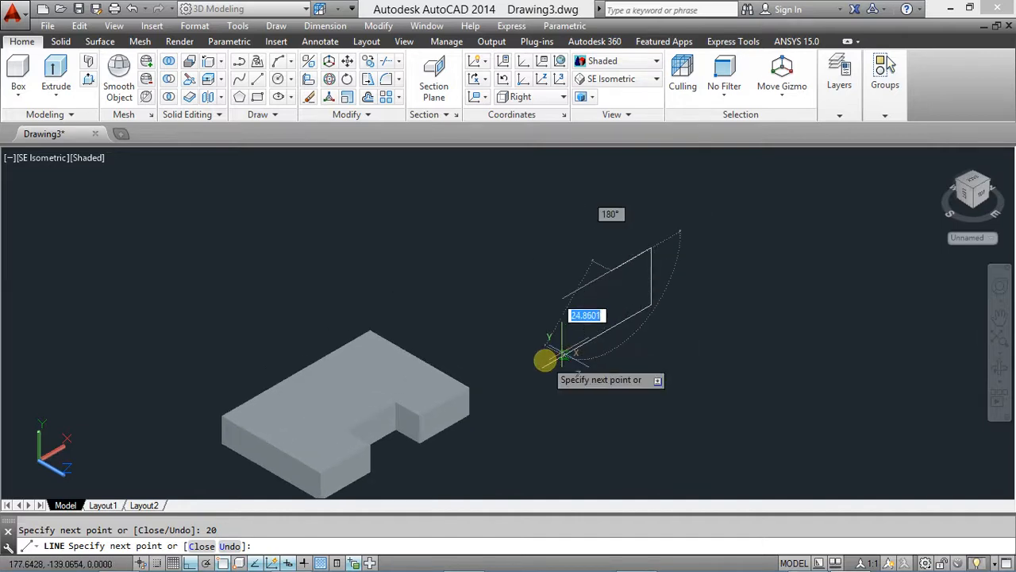
left_click(540, 367)
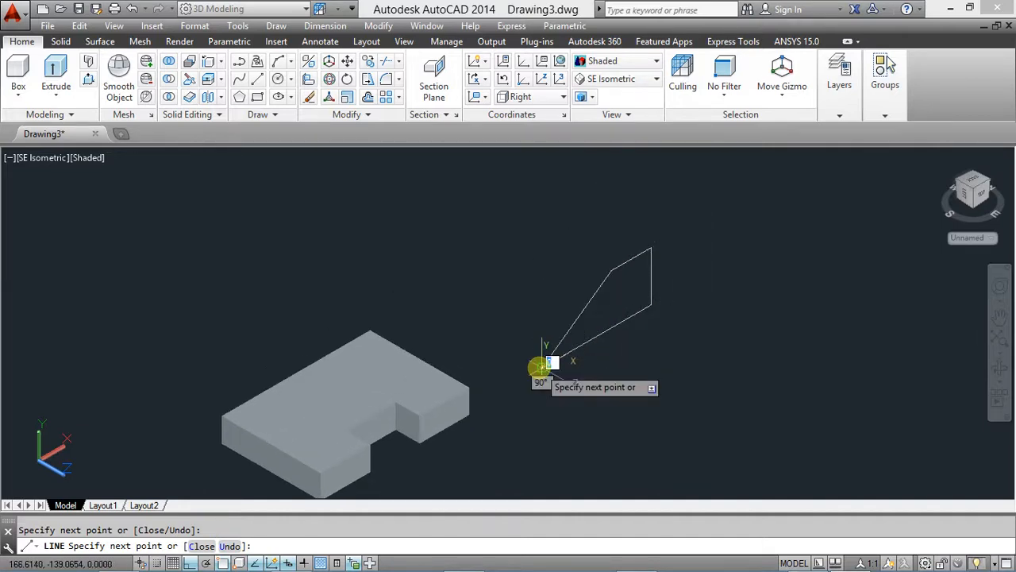
key("Escape")
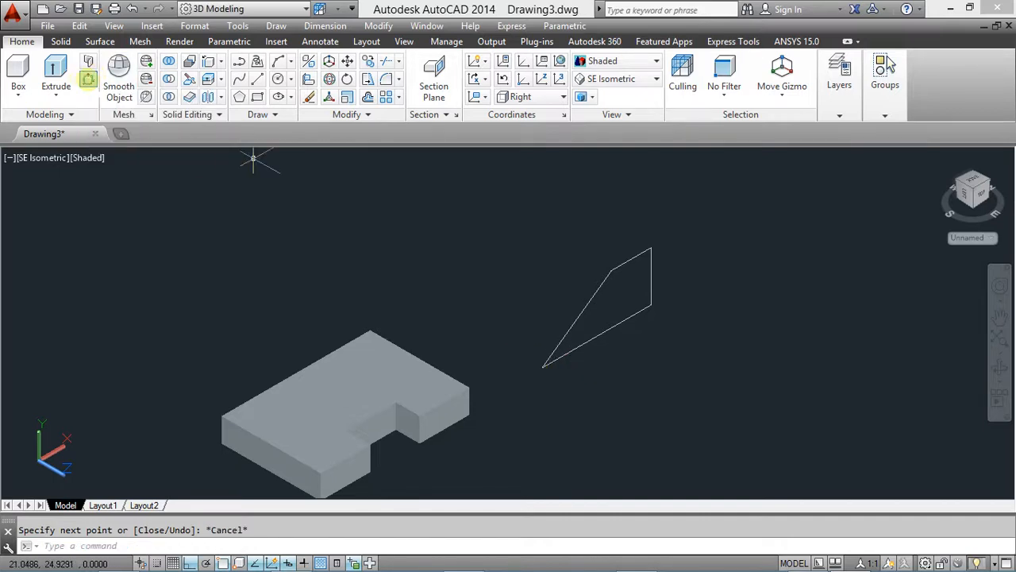
Presspull the closed wedge profile 25 along negative Z, checking the width in the reference image
left_click(89, 79)
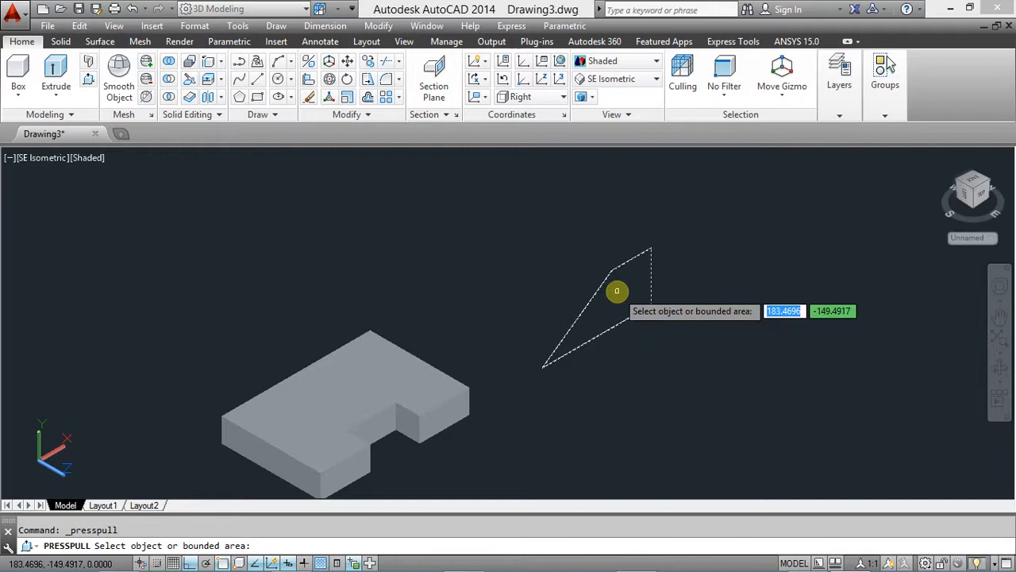
left_click(616, 292)
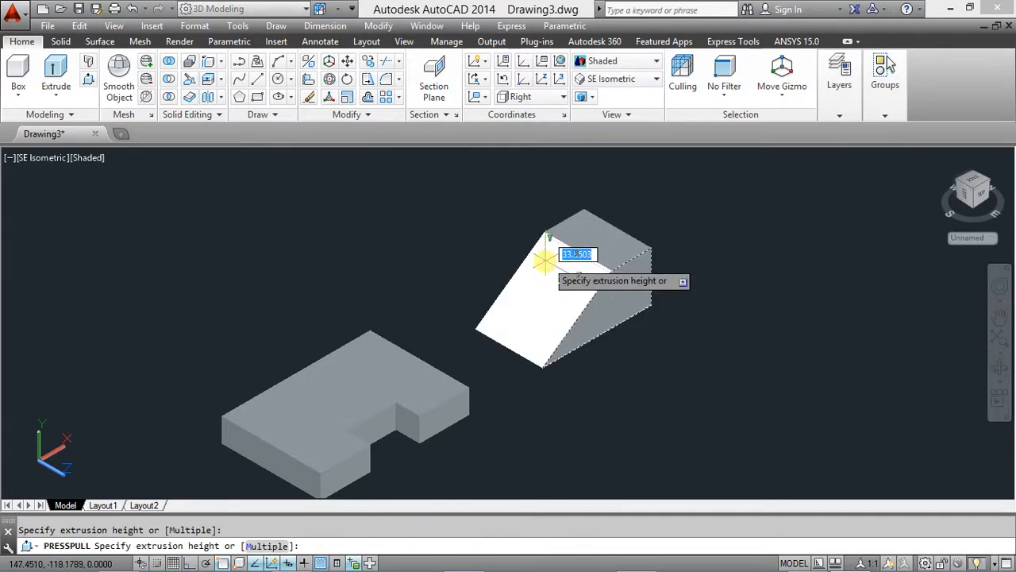
mouse_move(286, 558)
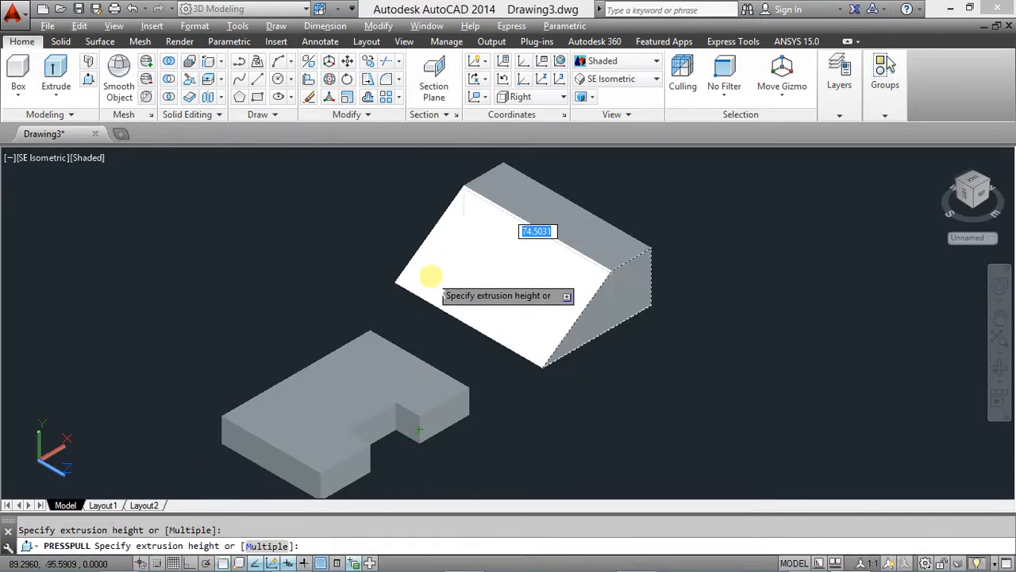
key("alt+Tab")
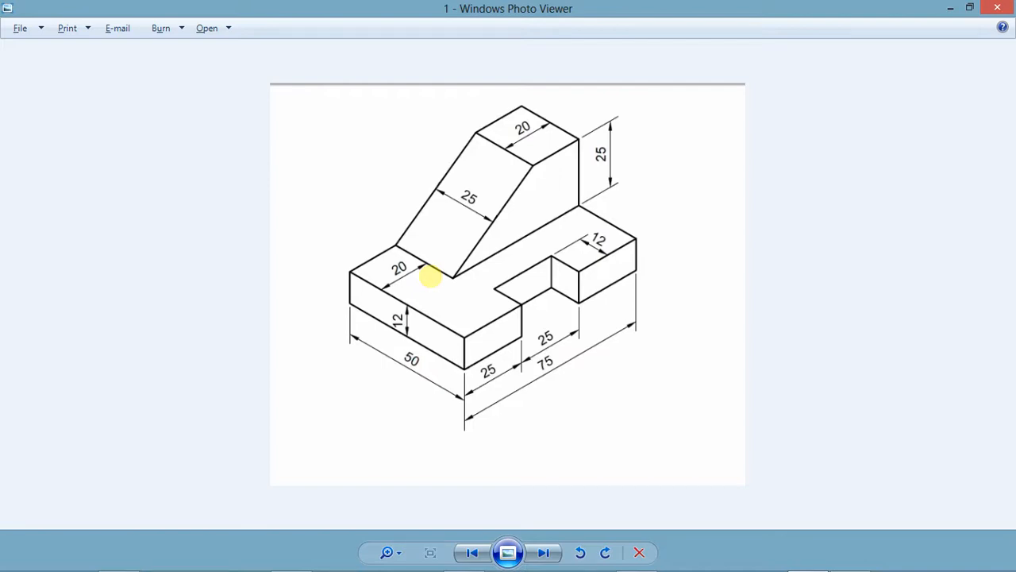
key("alt+Tab")
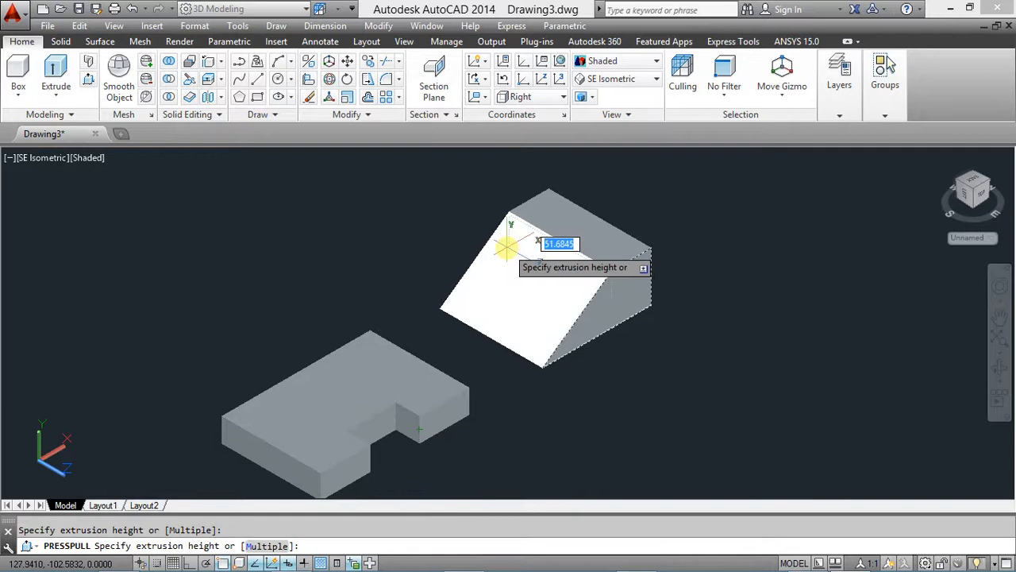
type("8")
key("Return")
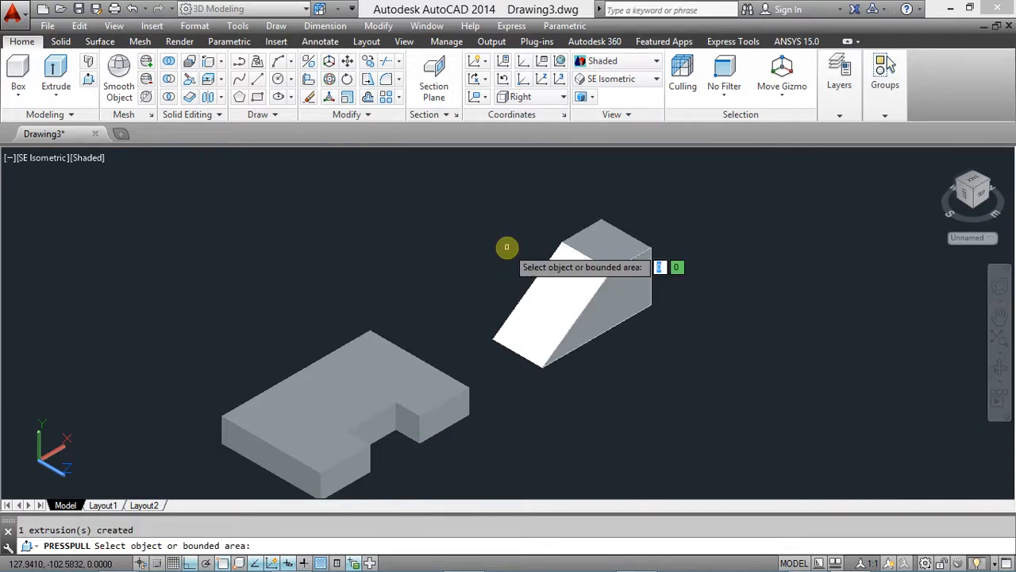
key("Return")
Check the wedge's placement in the reference image and move the wedge by its lower back corner onto the base's matching upper corner
middle_click_drag(459, 266, 483, 249)
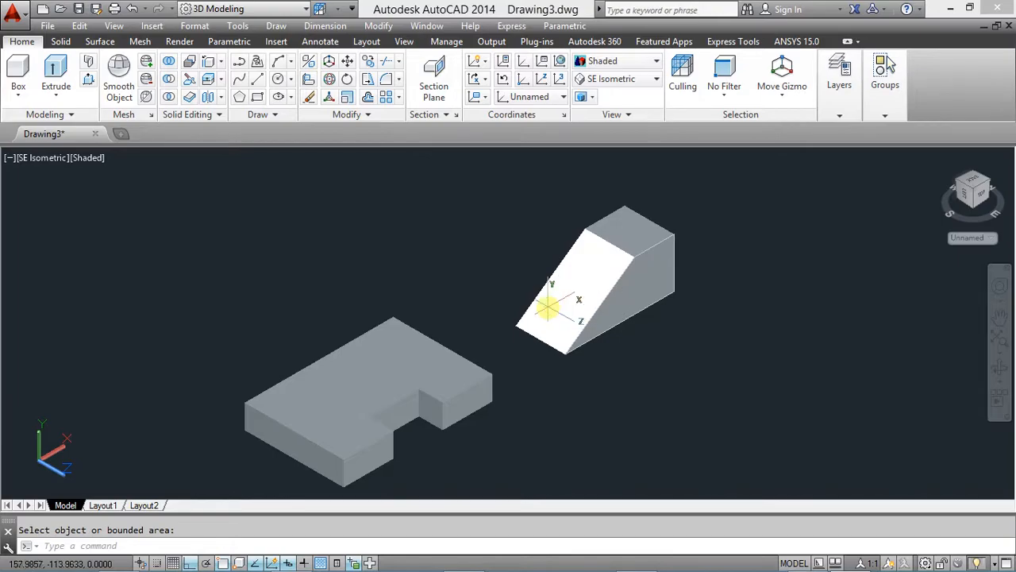
key("alt+Tab")
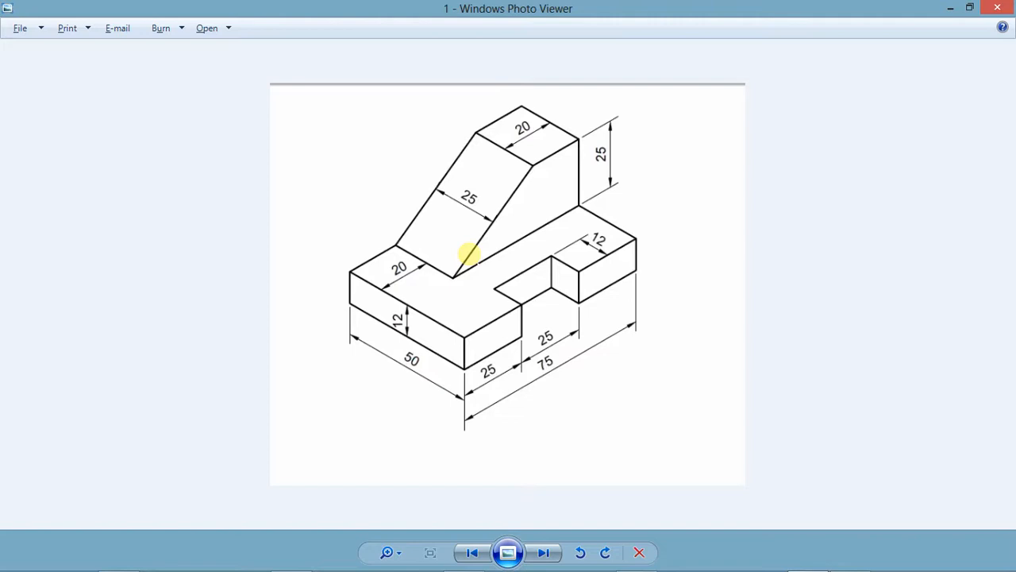
mouse_move(639, 559)
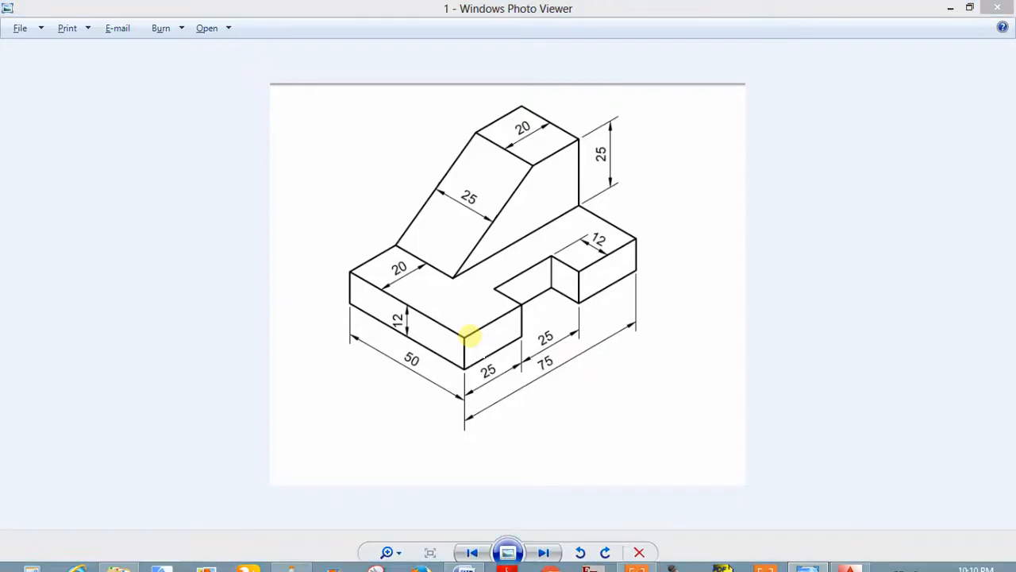
key("alt+Tab")
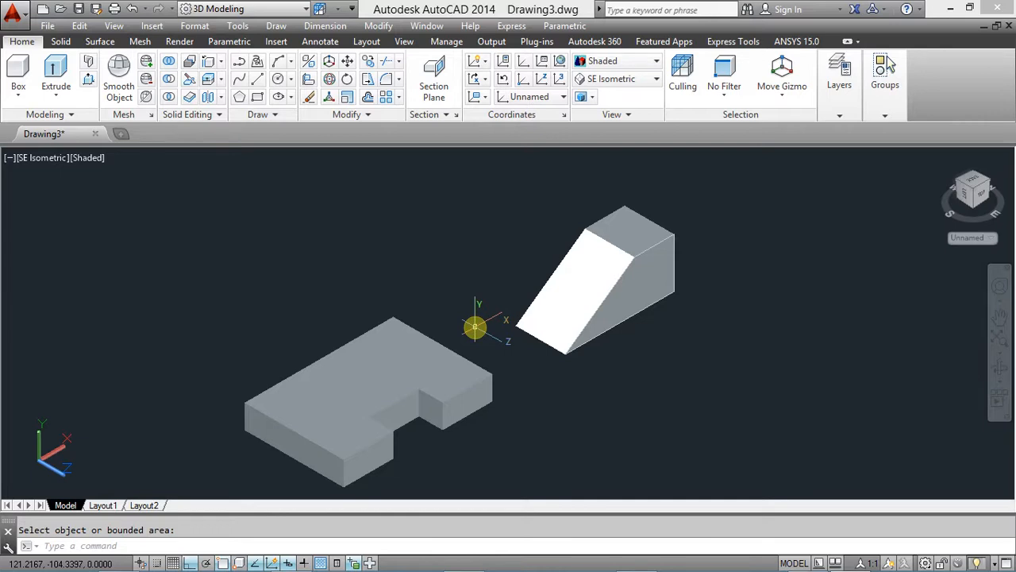
middle_click_drag(474, 326, 318, 320, "shift")
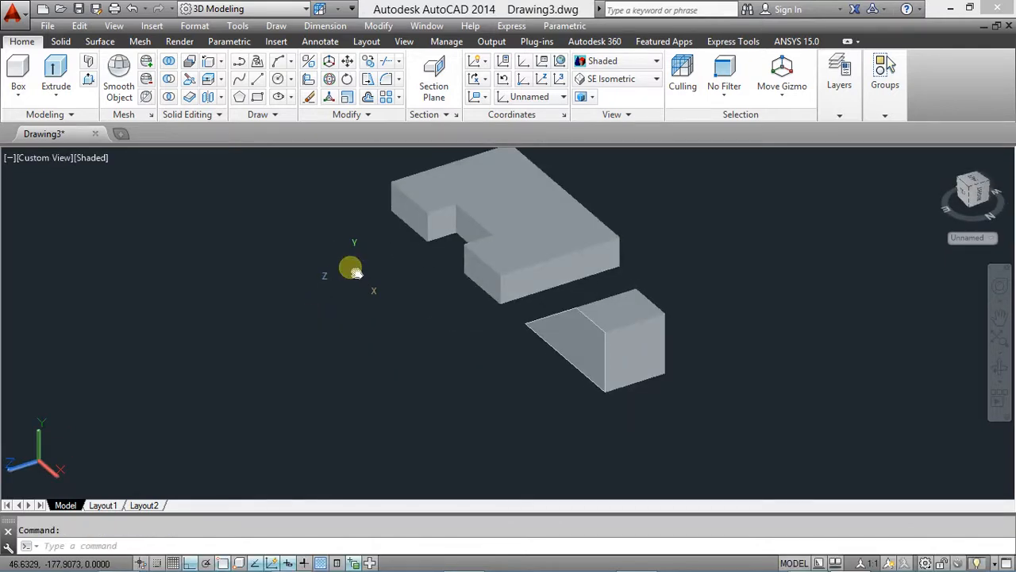
middle_click_drag(352, 267, 336, 277)
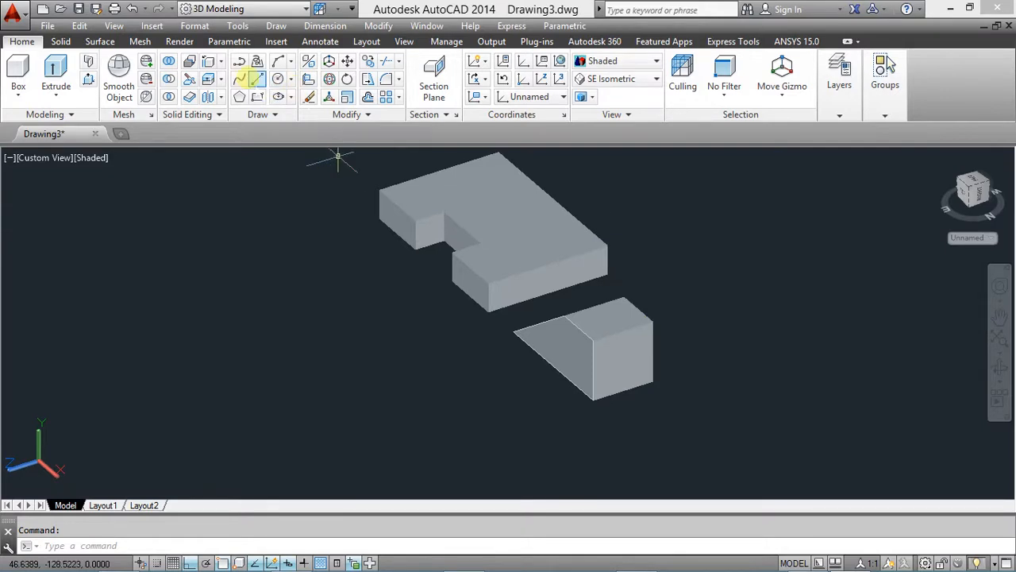
left_click(347, 60)
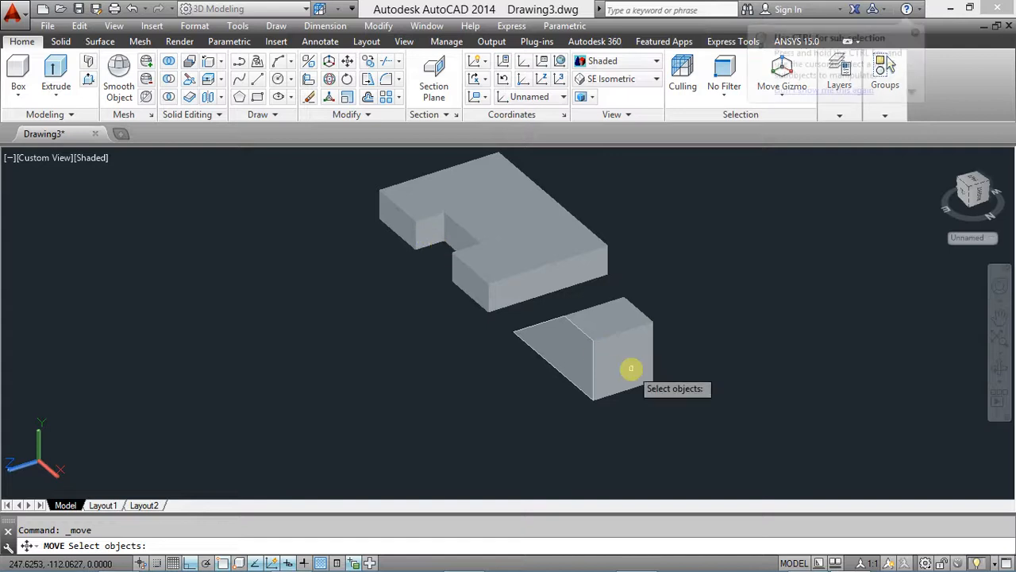
left_click(620, 343)
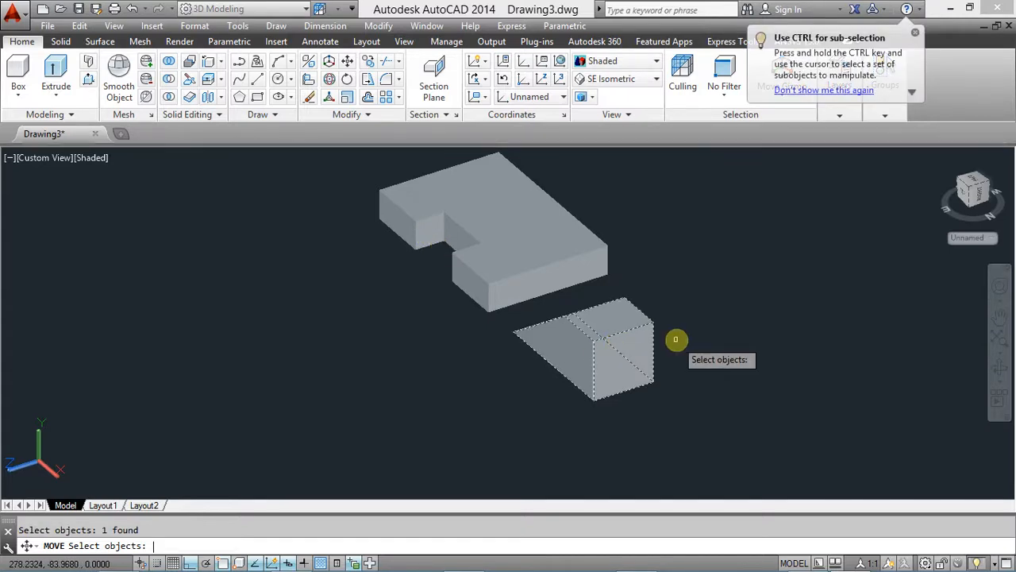
key("Return")
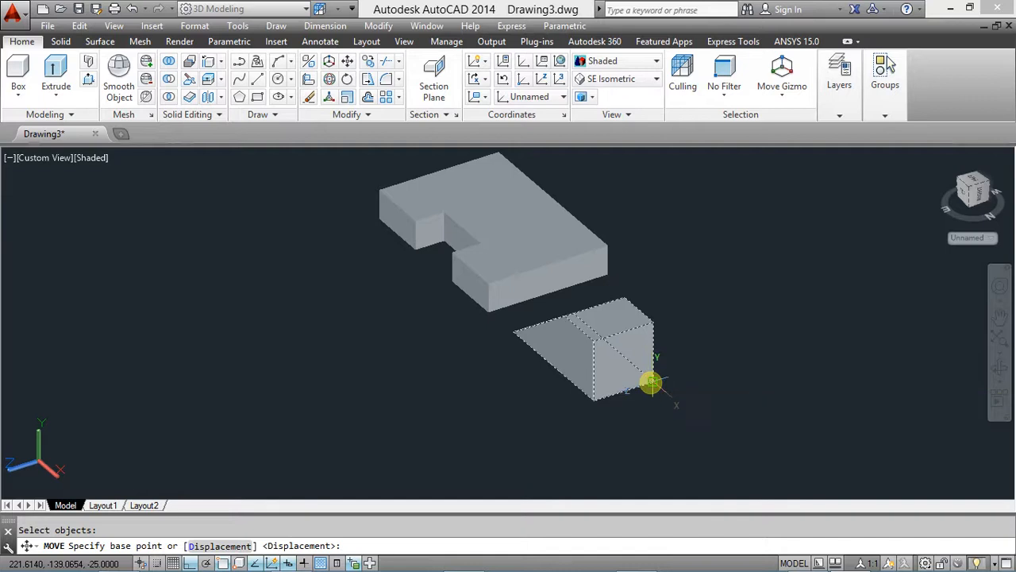
left_click(650, 384)
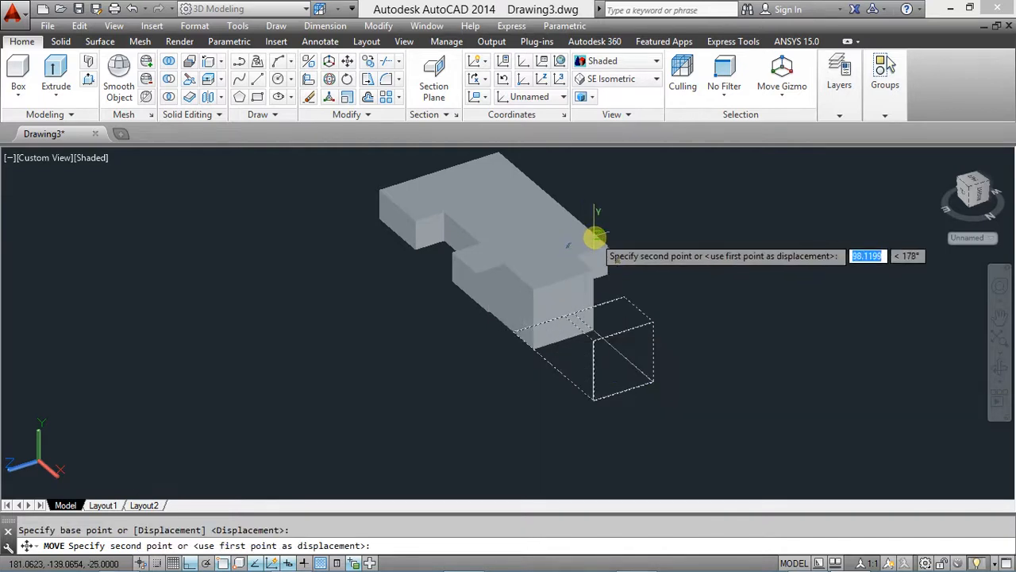
left_click(607, 246)
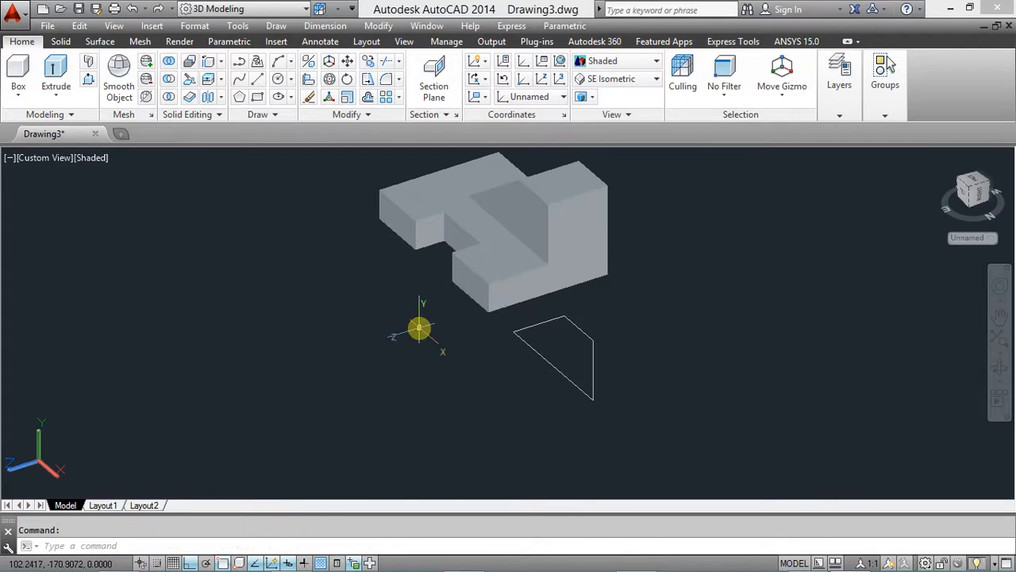
Restore the SE Isometric view and delete the four leftover profile lines beside the assembled block
middle_click_drag(417, 306, 456, 296, "shift")
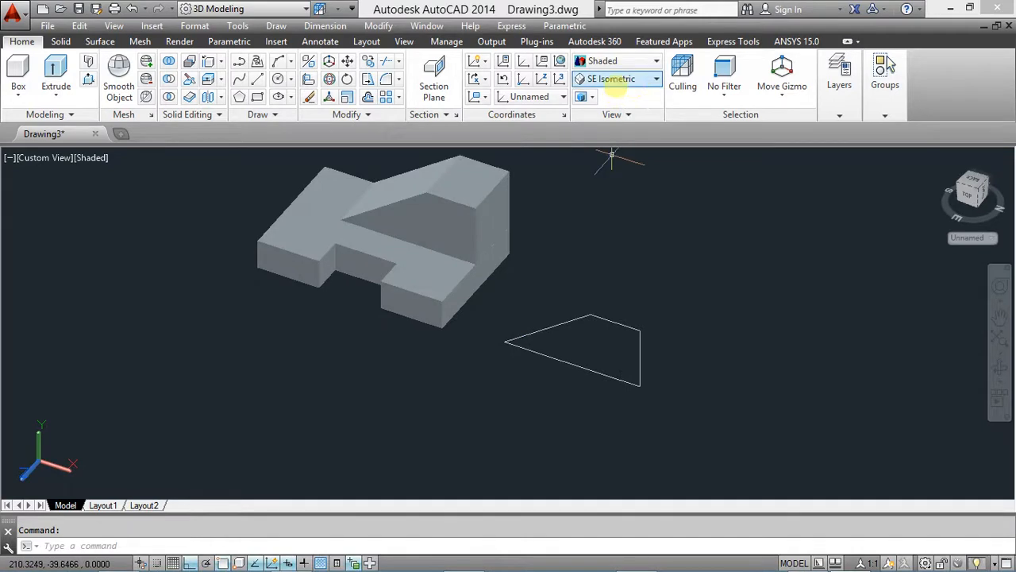
left_click(643, 80)
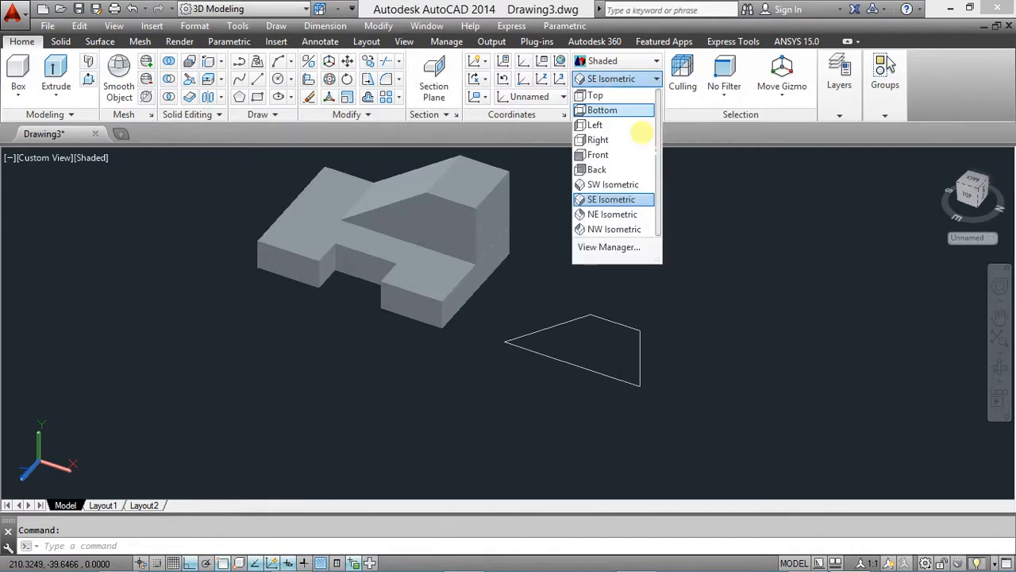
left_click(620, 213)
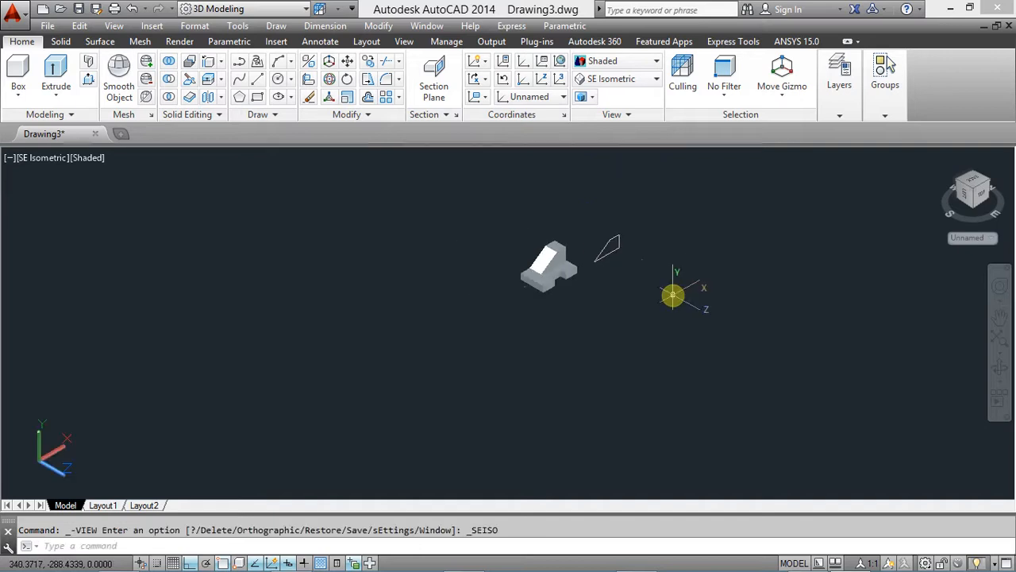
scroll(612, 345, "up", 3)
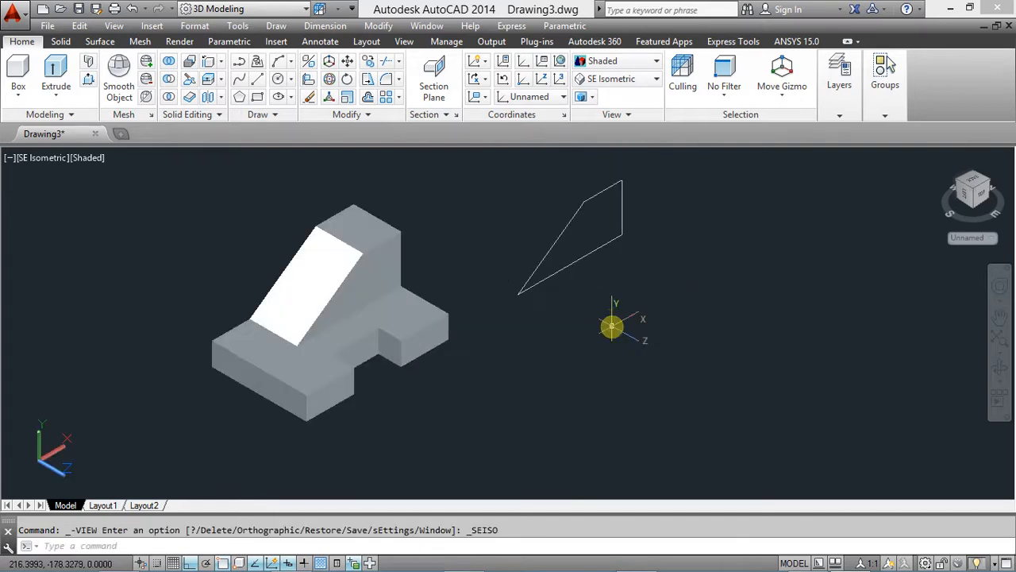
left_click(667, 298)
left_click(542, 180)
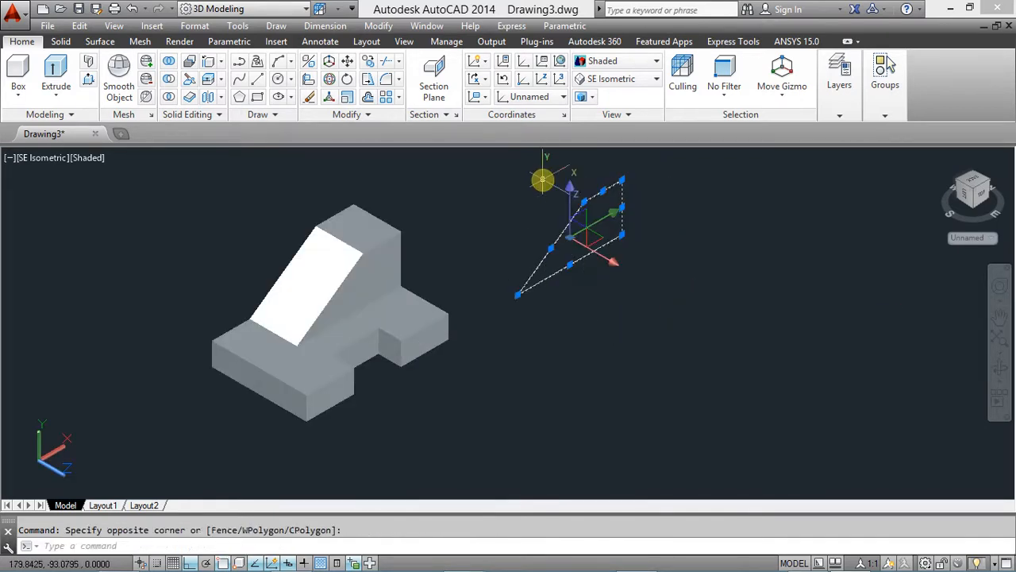
key("Delete")
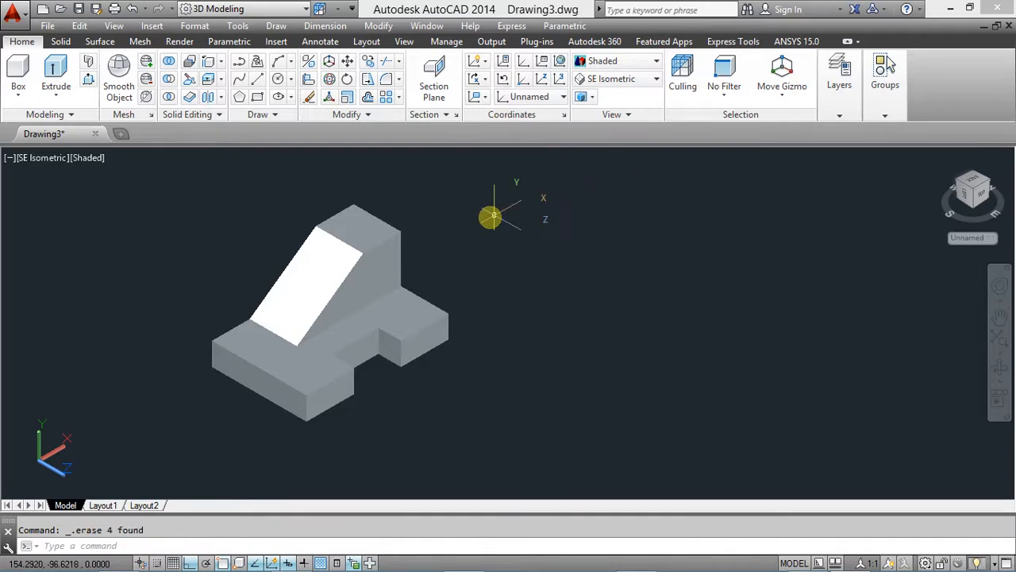
scroll(274, 286, "up", 2)
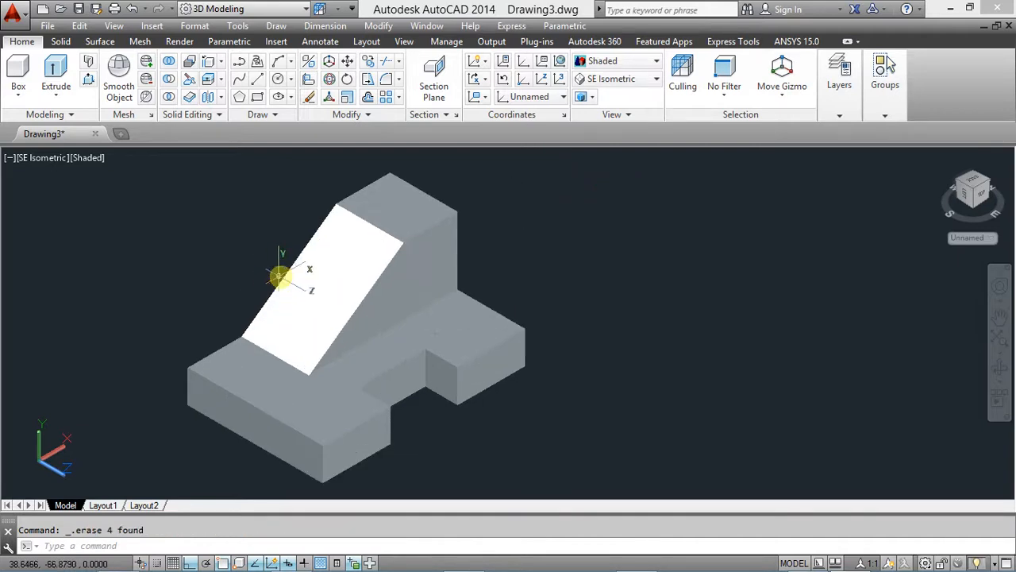
Unite the upper wedge and the notched base into one solid with Union
left_click(426, 270)
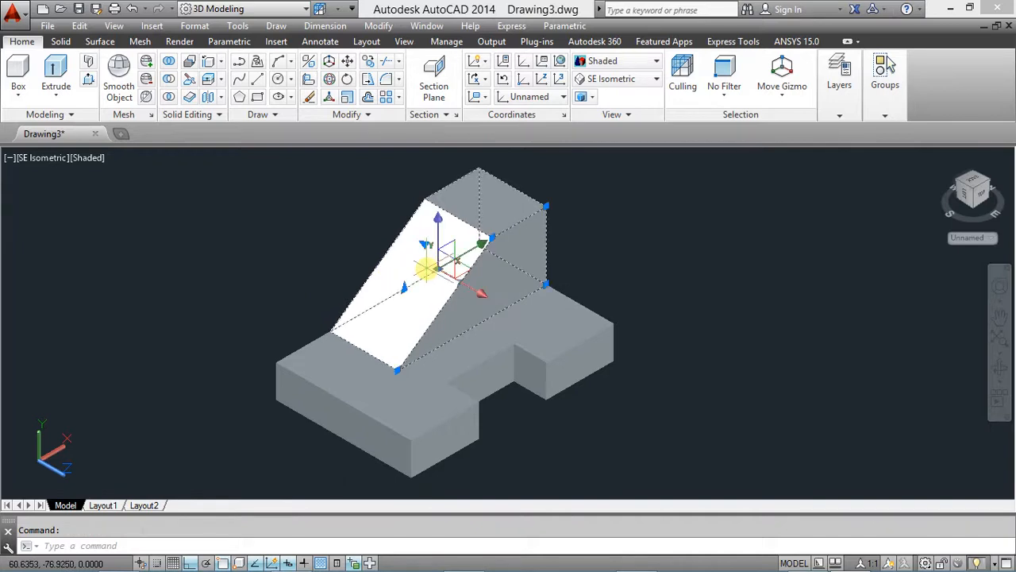
left_click(242, 238)
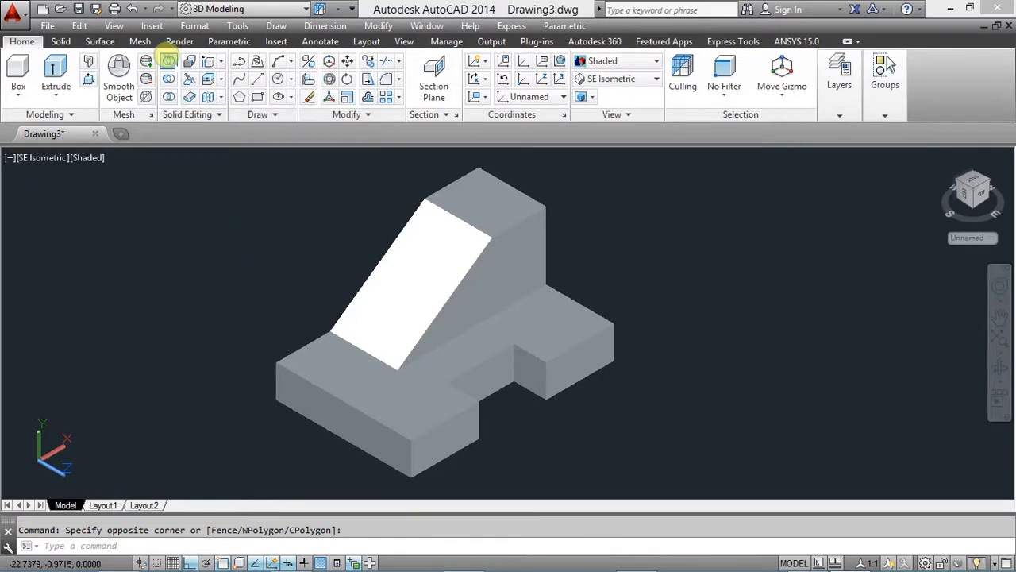
left_click(169, 60)
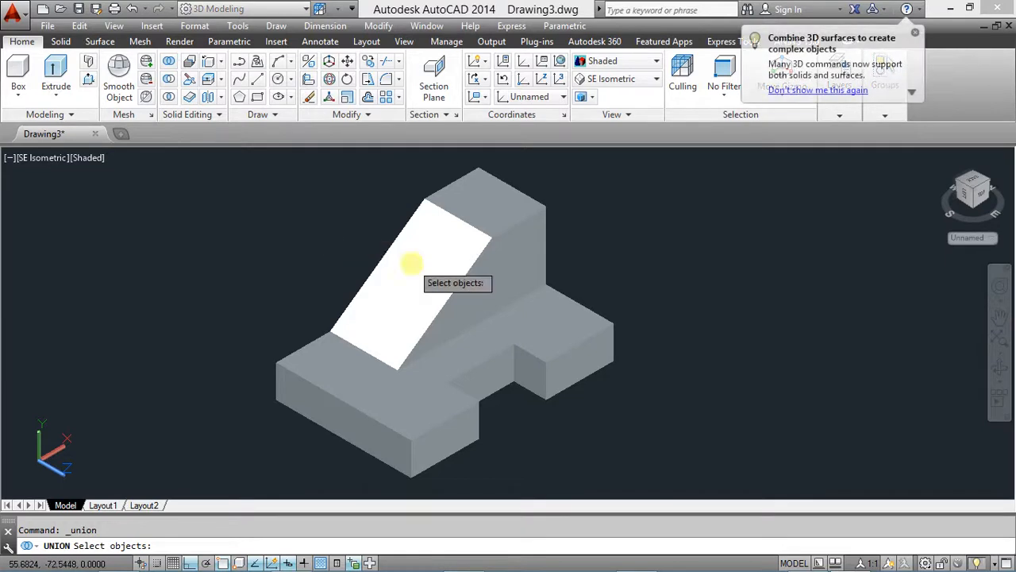
left_click(466, 207)
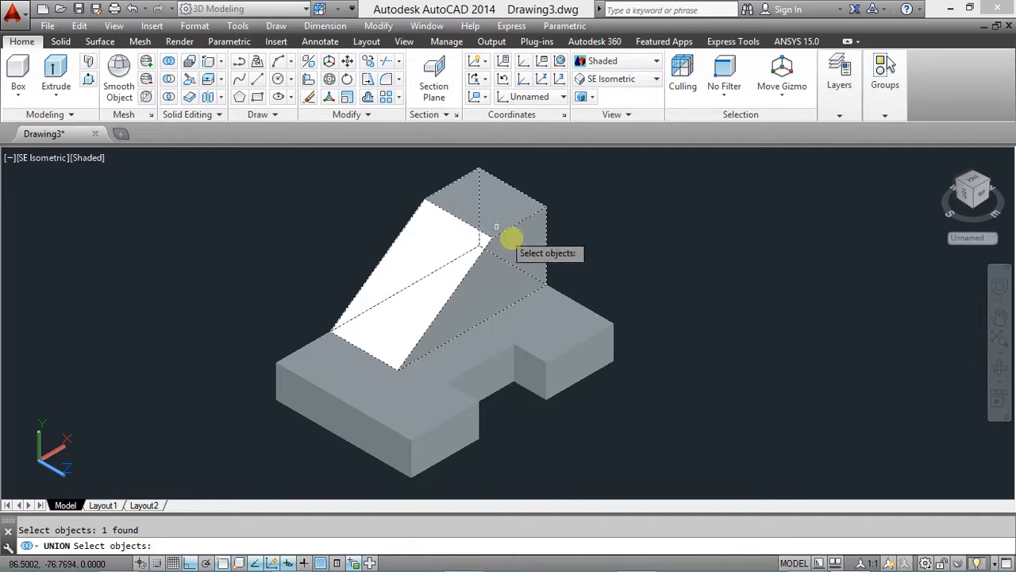
left_click(543, 318)
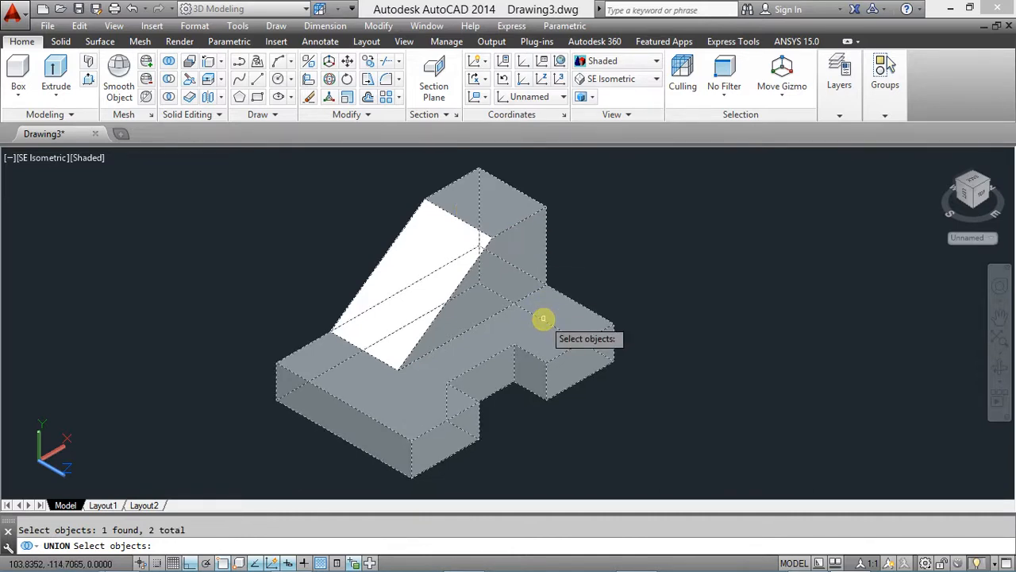
key("Return")
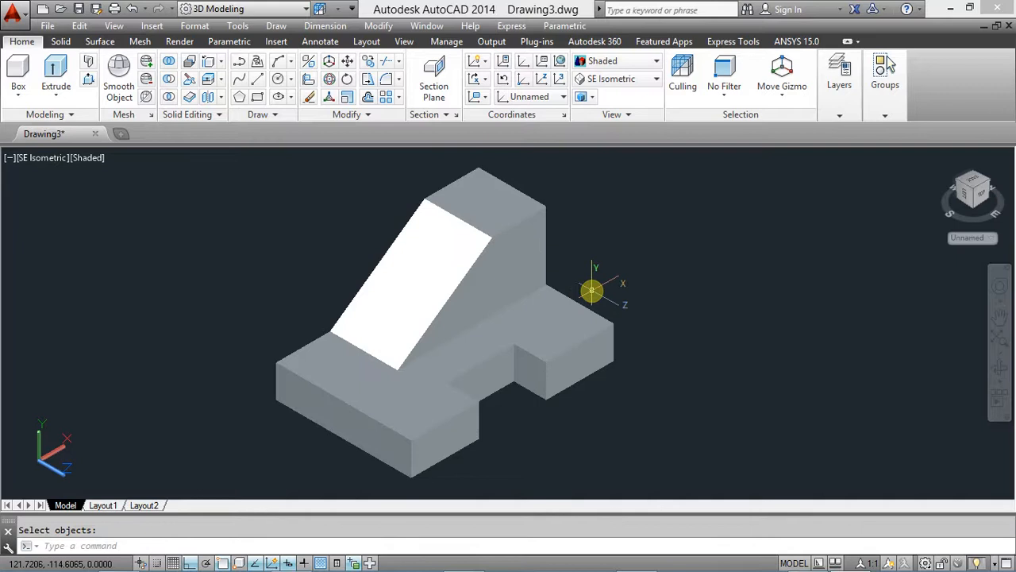
Select the united block to check that it is a single solid and compare its shape with the reference image
left_click(426, 267)
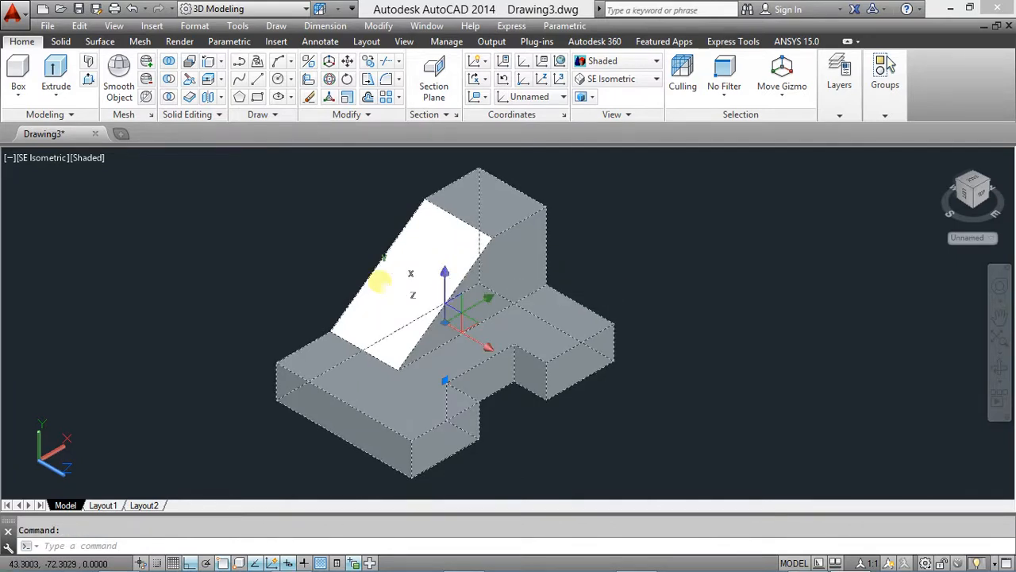
middle_click_drag(380, 278, 466, 276)
left_click(341, 297)
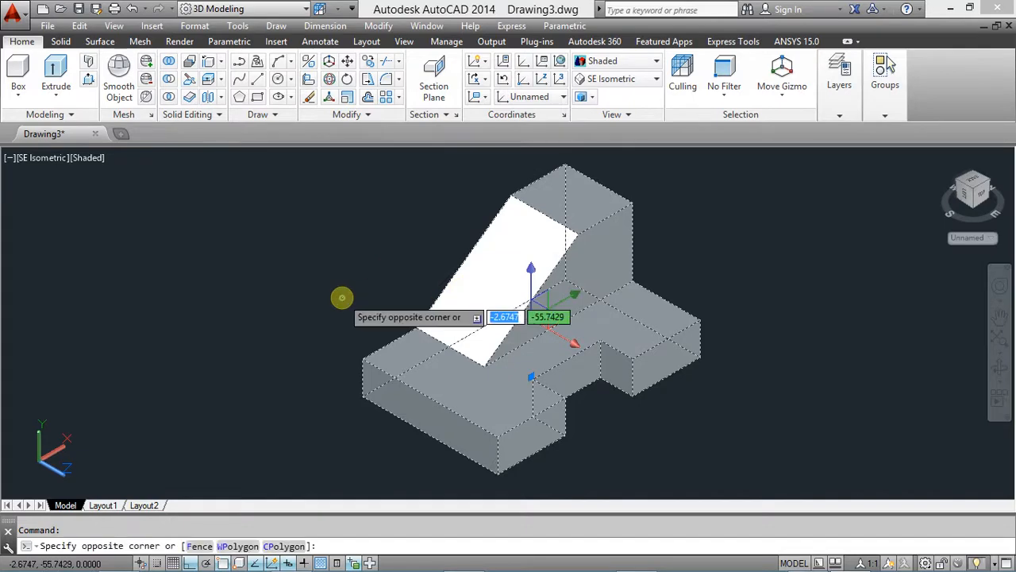
key("Escape")
key("alt+Tab")
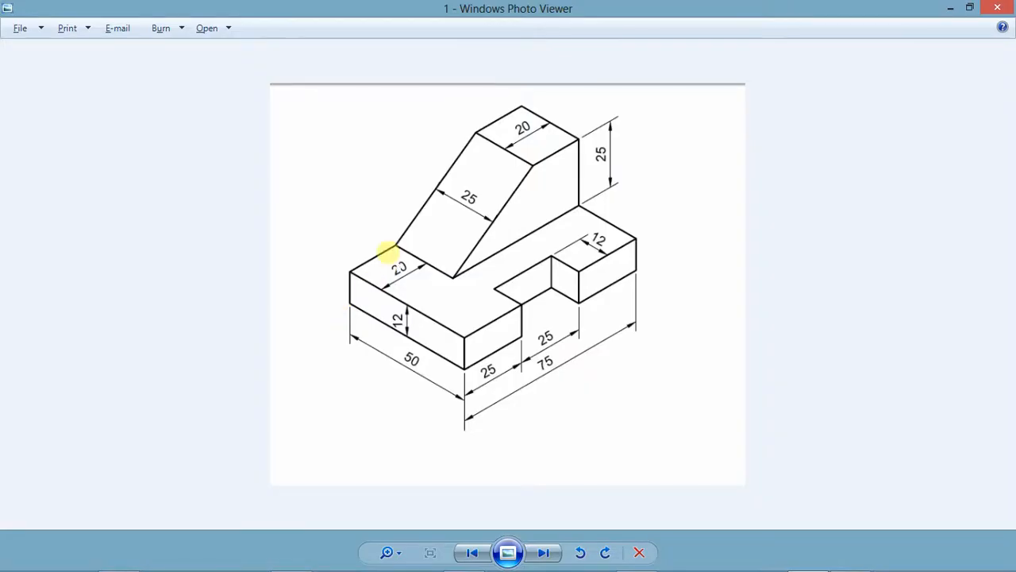
key("alt+Tab")
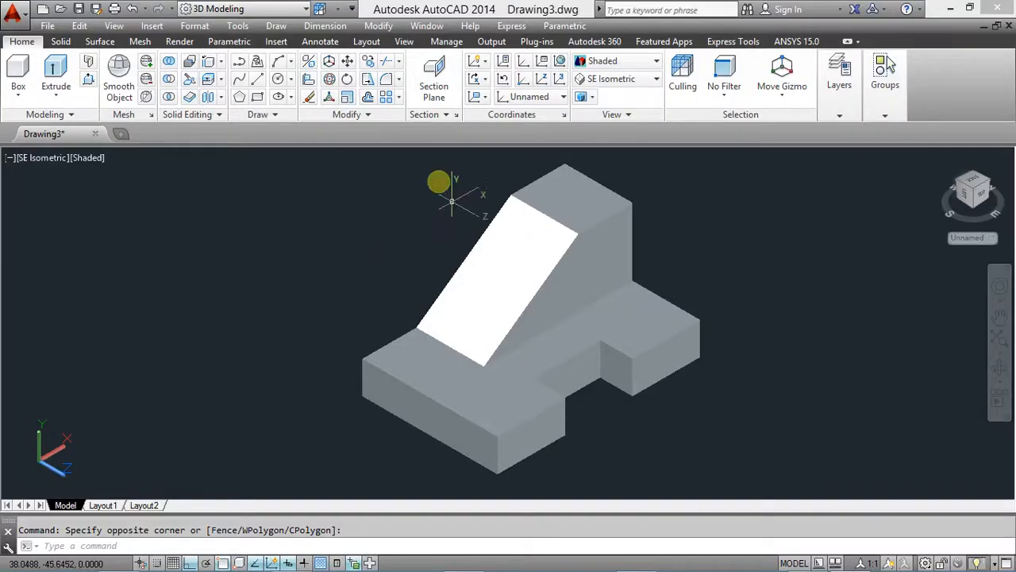
Change the colour of the united block to Cyan and deselect it
left_click(524, 275)
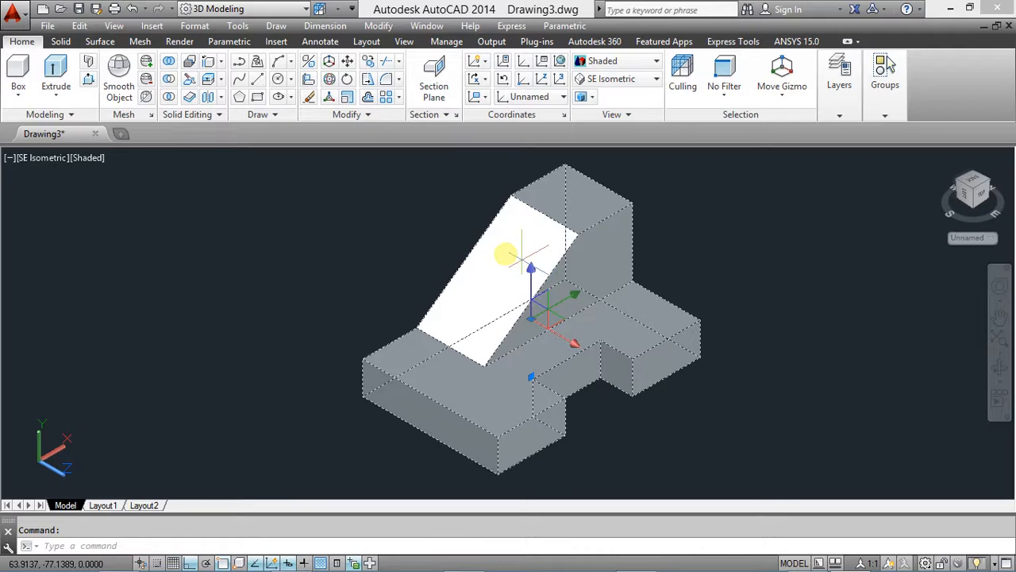
double_click(506, 254)
left_click(676, 191)
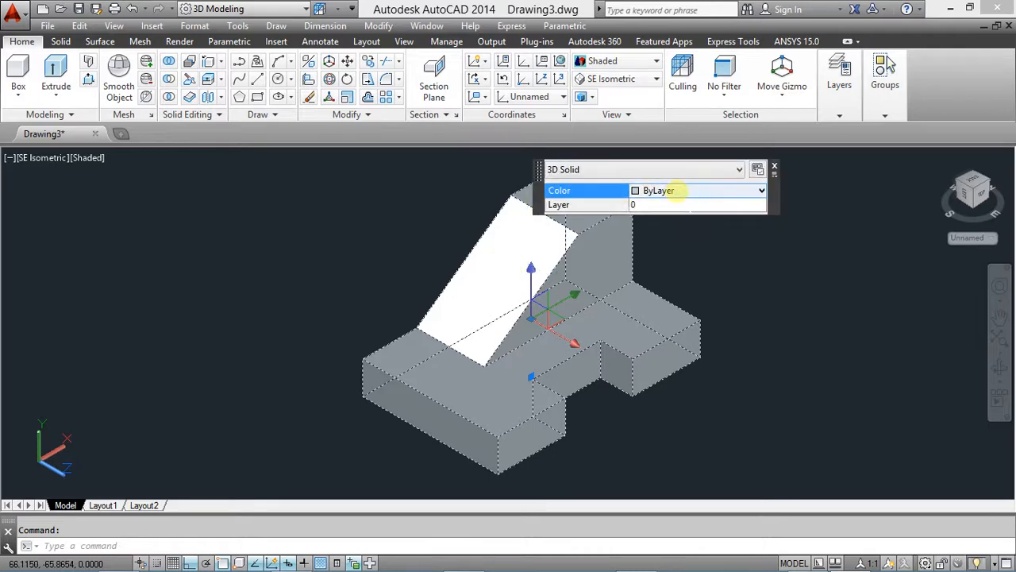
left_click(760, 191)
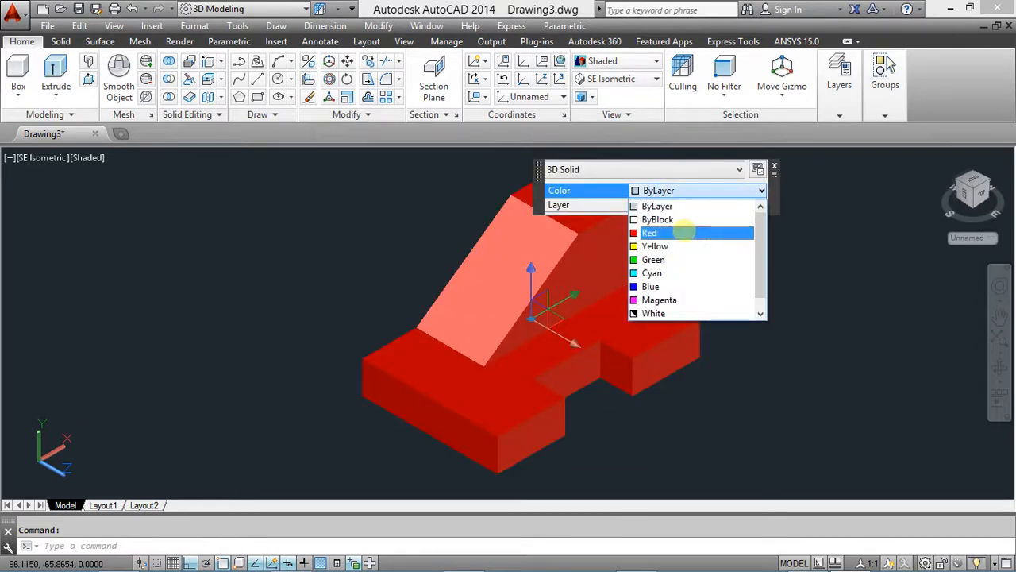
left_click(674, 273)
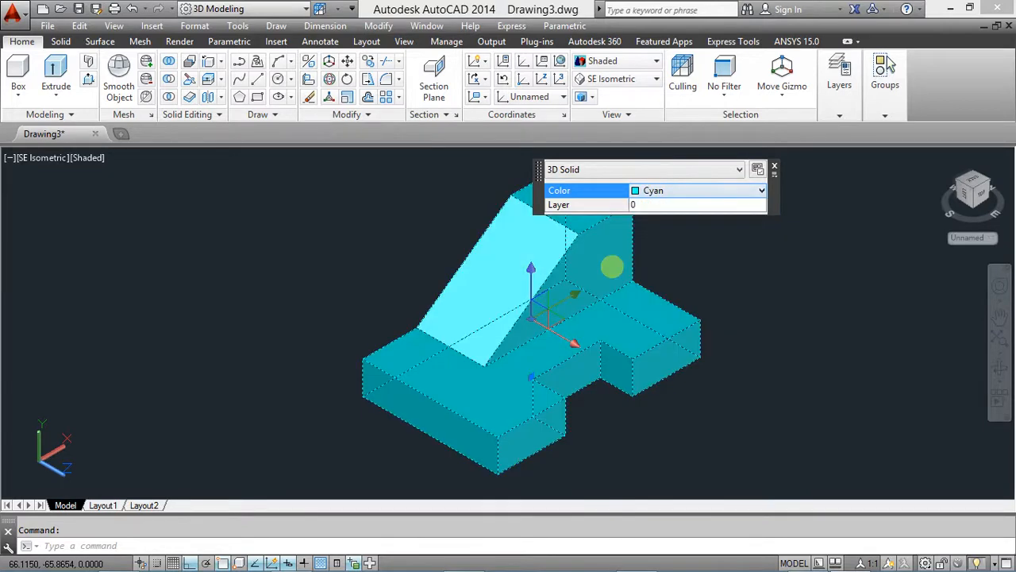
key("Escape")
left_click(302, 258)
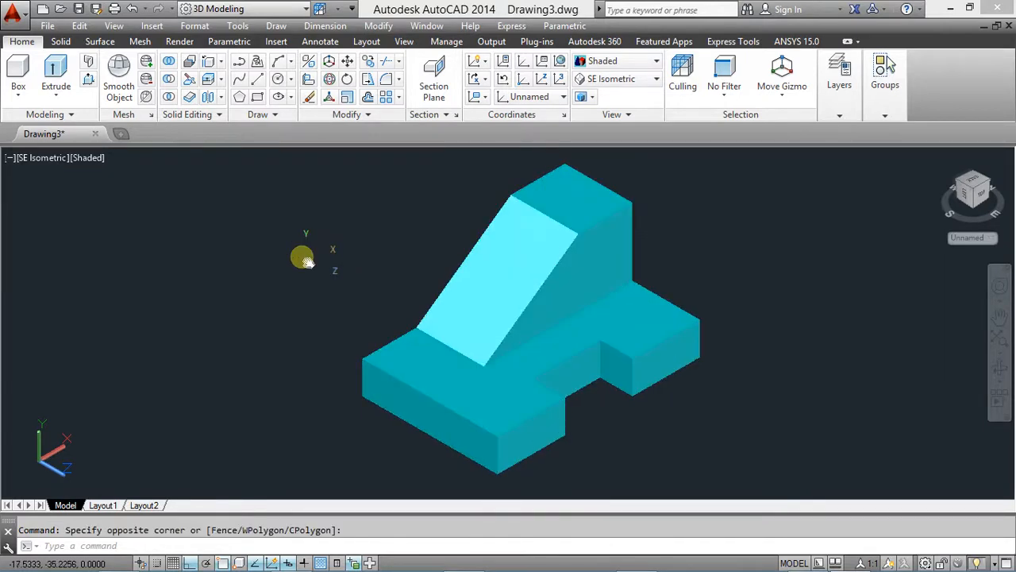
Save the drawing as EX 4 in the 3D AutoCAD folder under soliworks practice on the desktop
middle_click_drag(252, 199, 184, 199)
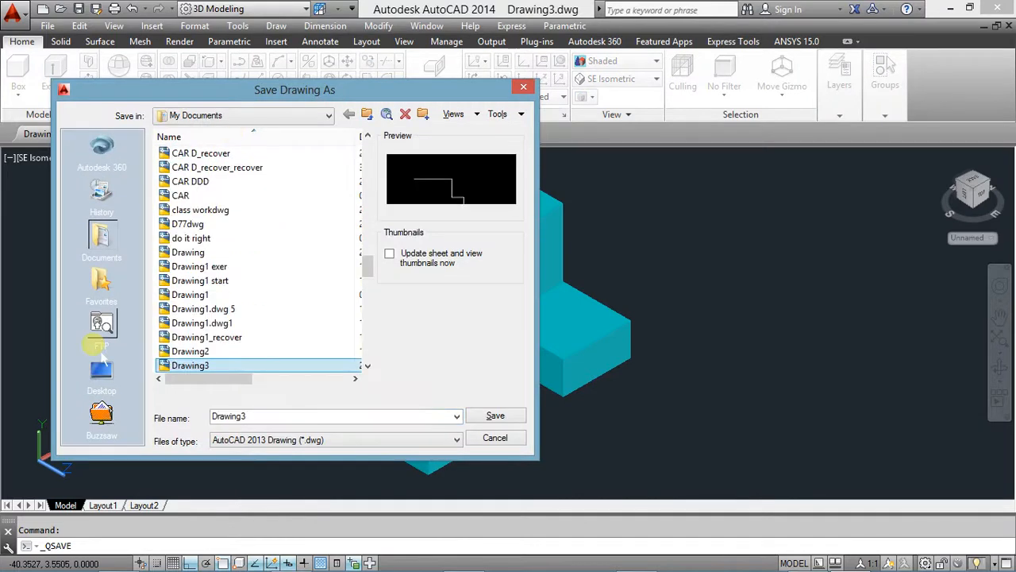
left_click(101, 371)
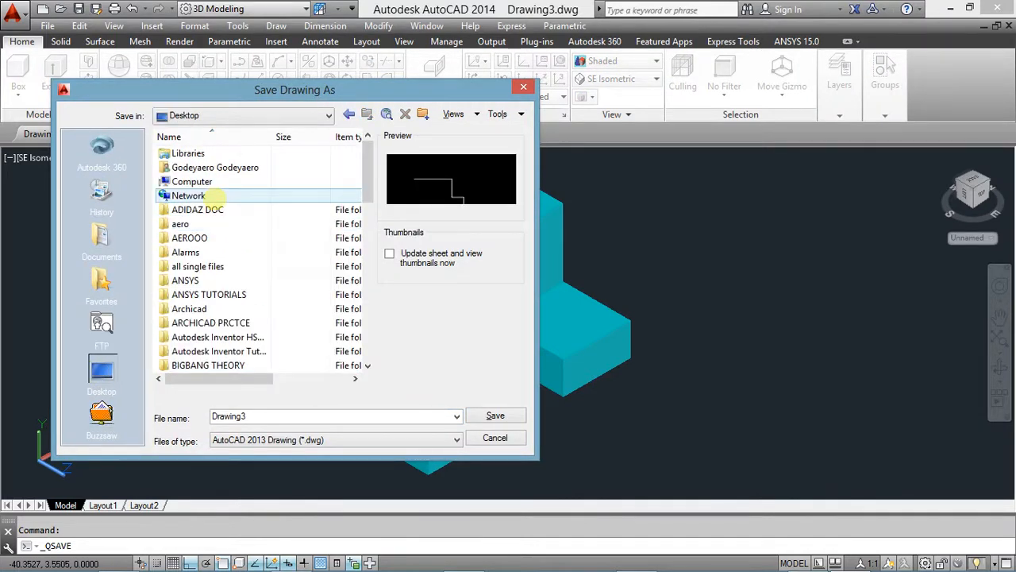
left_click(213, 227)
key("s")
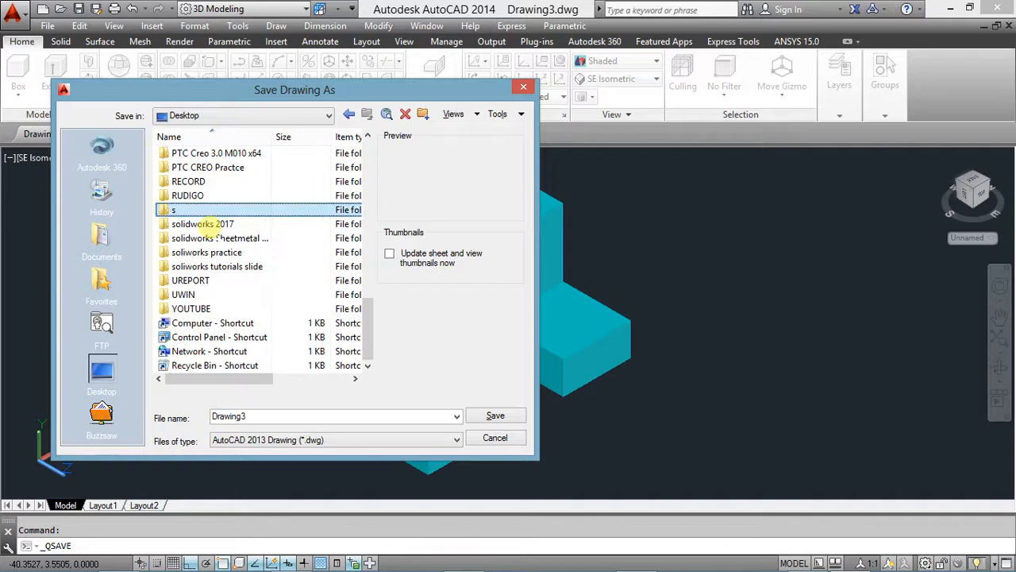
double_click(205, 251)
double_click(186, 152)
double_click(195, 153)
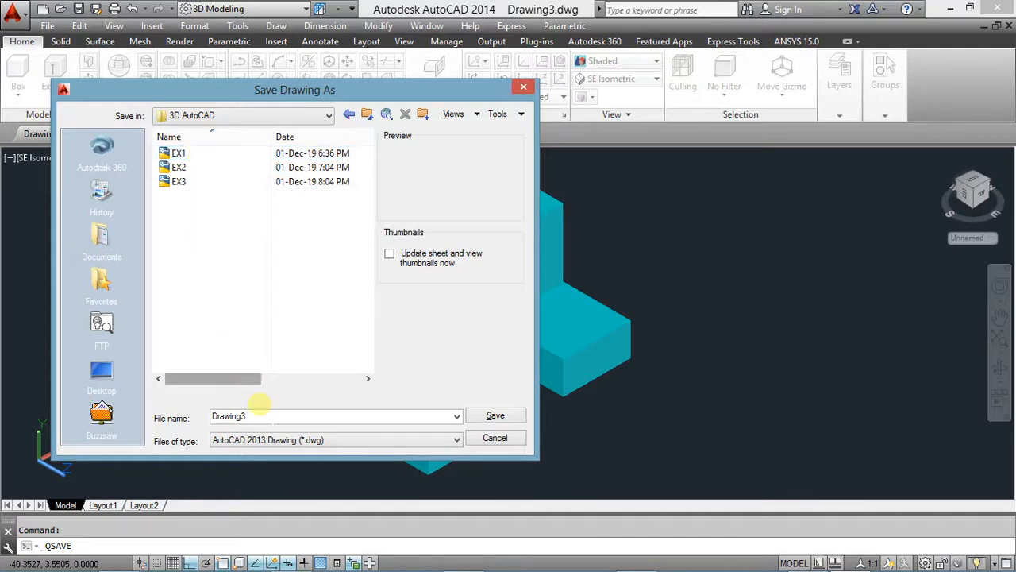
double_click(248, 416)
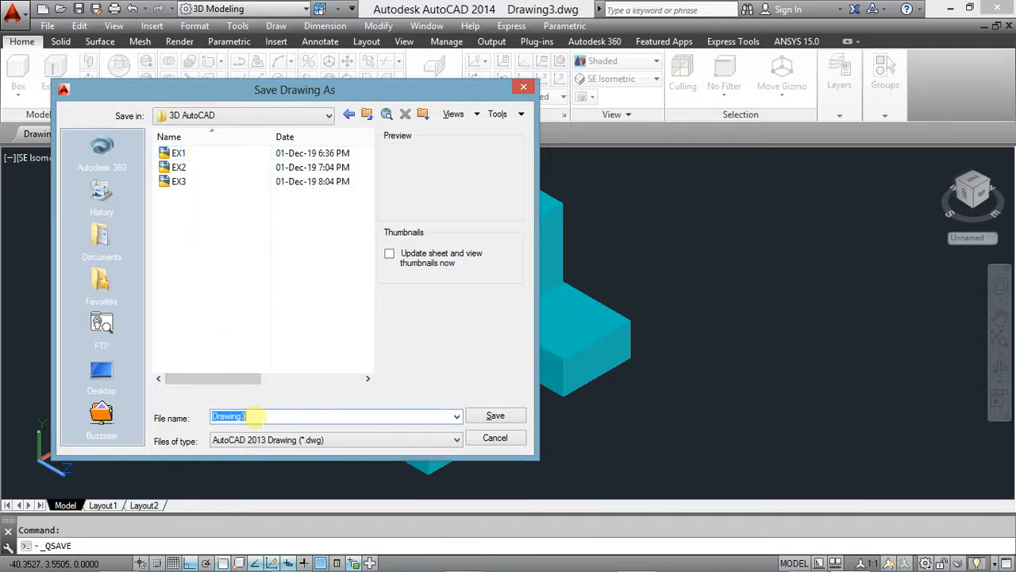
type("EX 4")
left_click(492, 414)
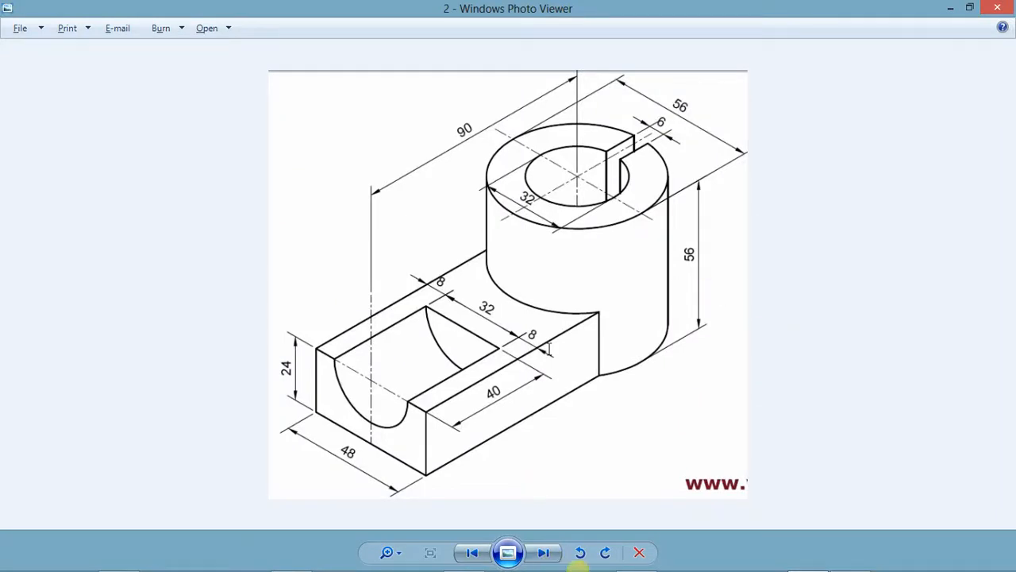
Review the slotted cylinder reference image, then return to AutoCAD and create a new drawing from the acadiso3D template
mouse_move(637, 561)
key("alt+Tab")
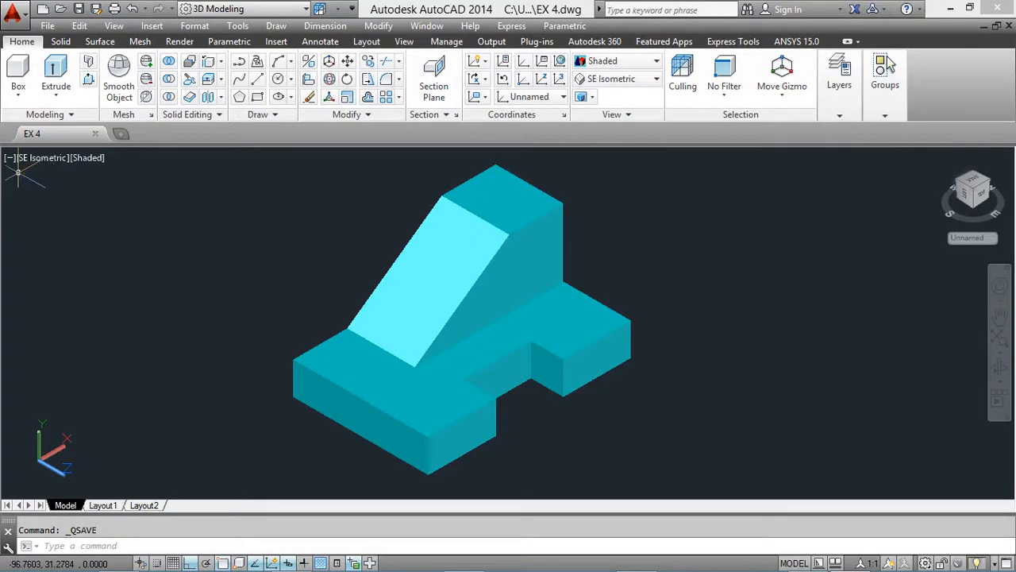
left_click(125, 136)
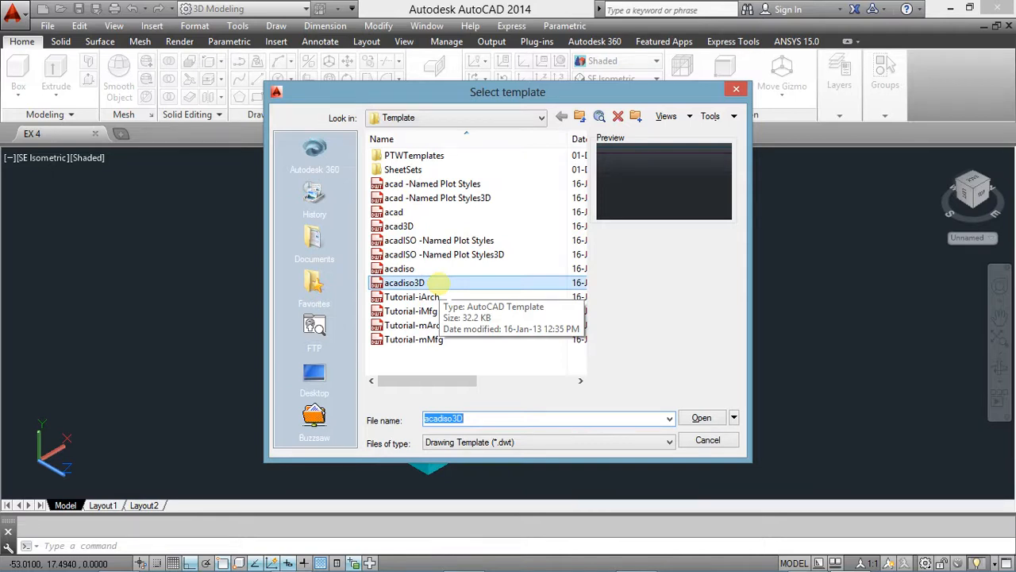
left_click(438, 283)
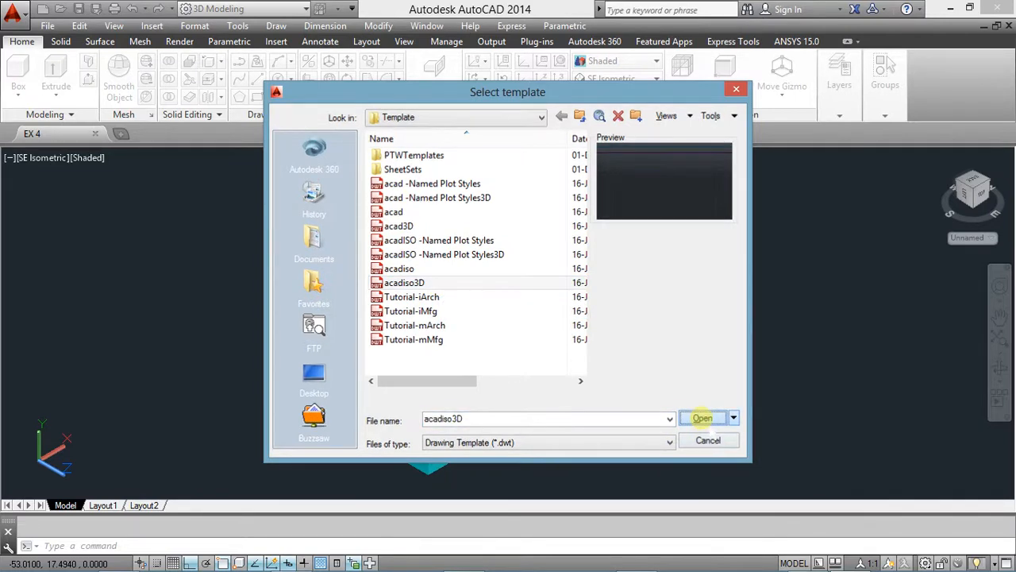
left_click(702, 419)
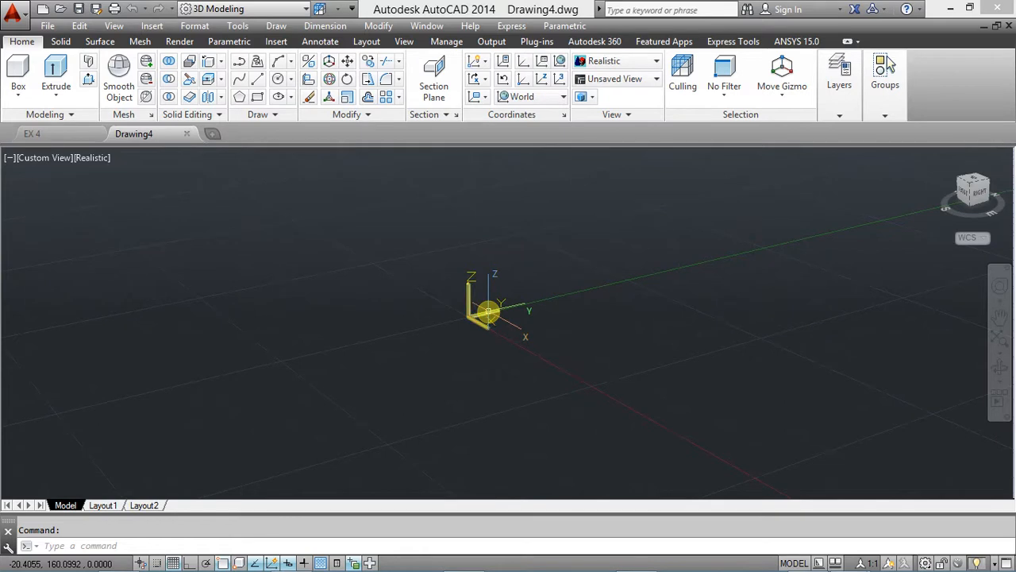
Set the model space limits from 0,0 to 200,200
type("LIMITS")
key("Return")
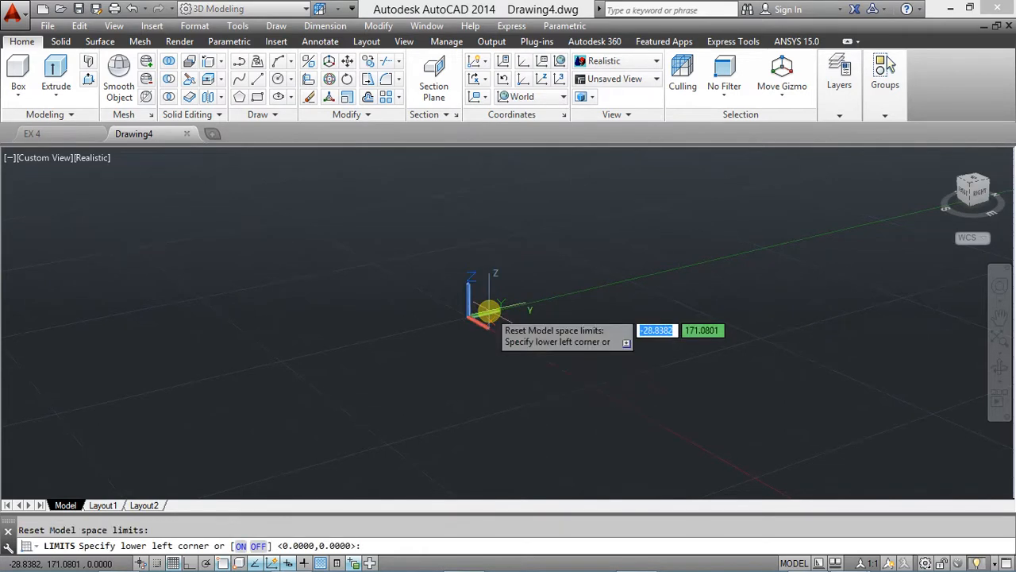
type("0,0")
key("Return")
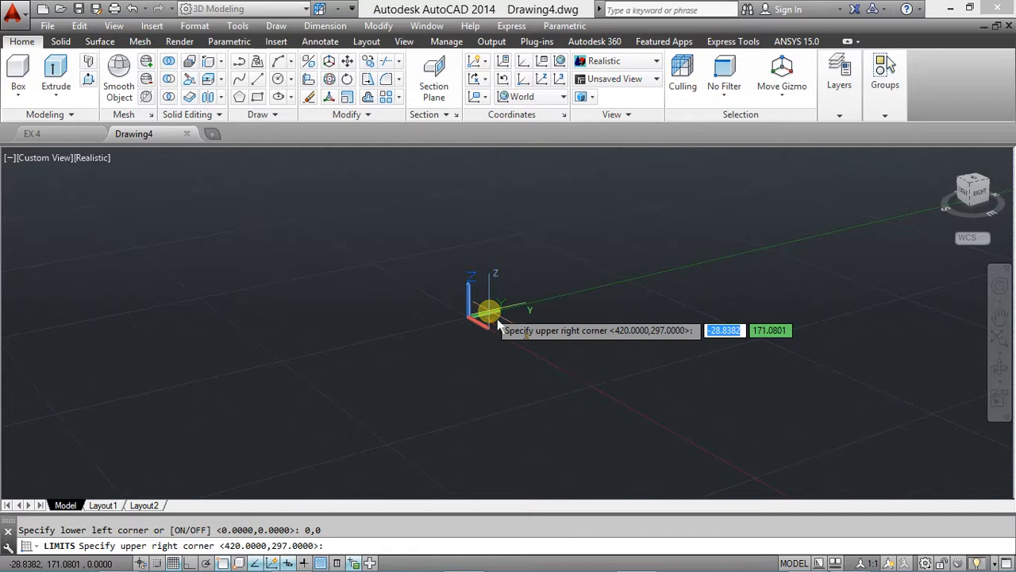
type("200,")
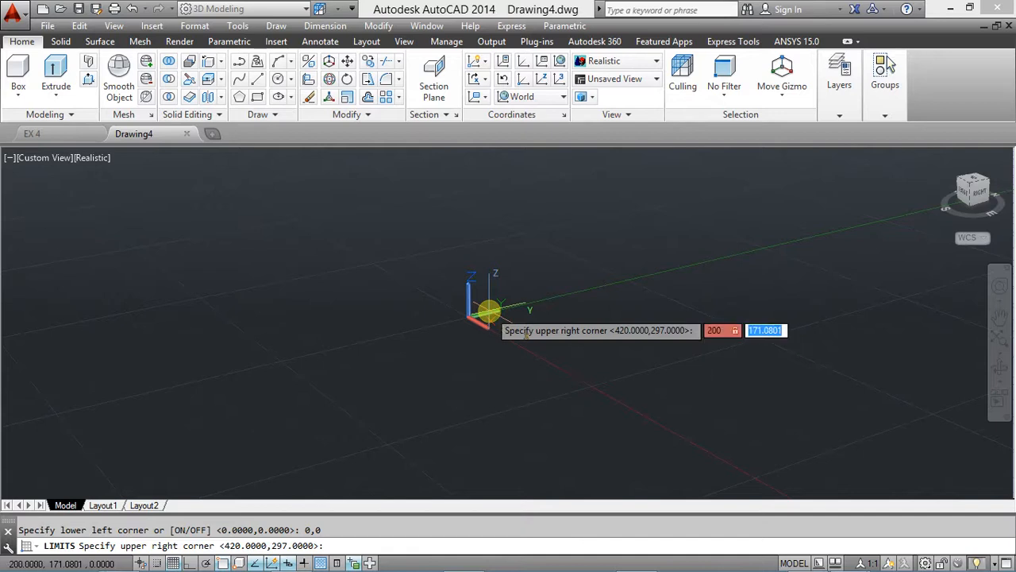
type("200")
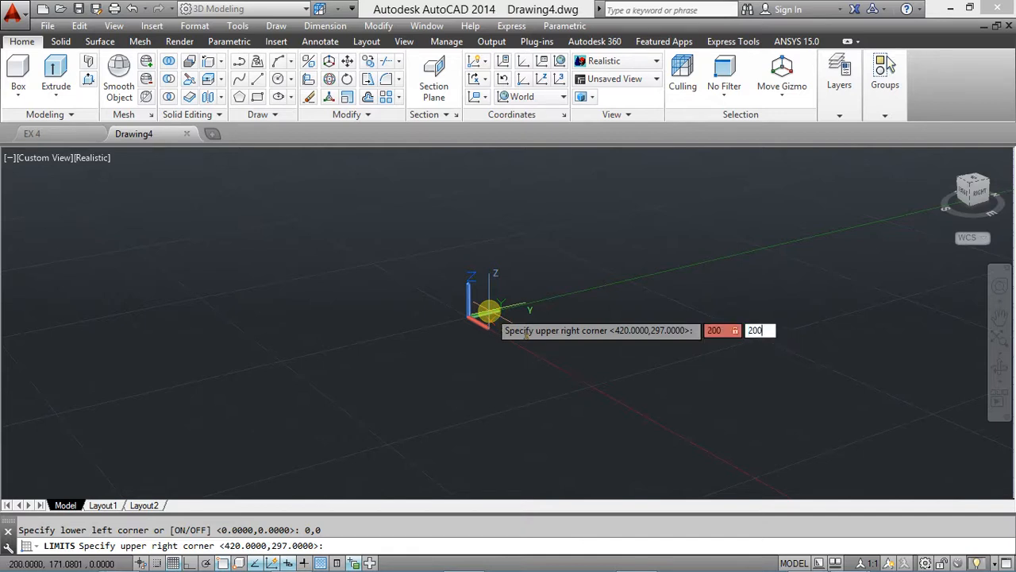
key("Return")
Set the UCS icon to the Noorigin option so it stays in the corner of the viewport
type("ucis")
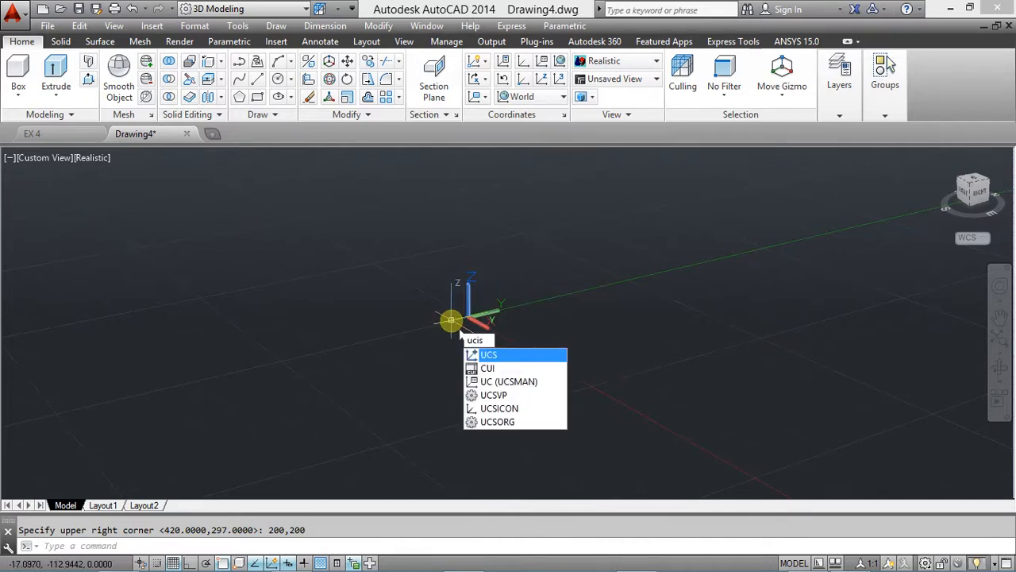
key("BackSpace")
key("BackSpace")
type("si")
key("Return")
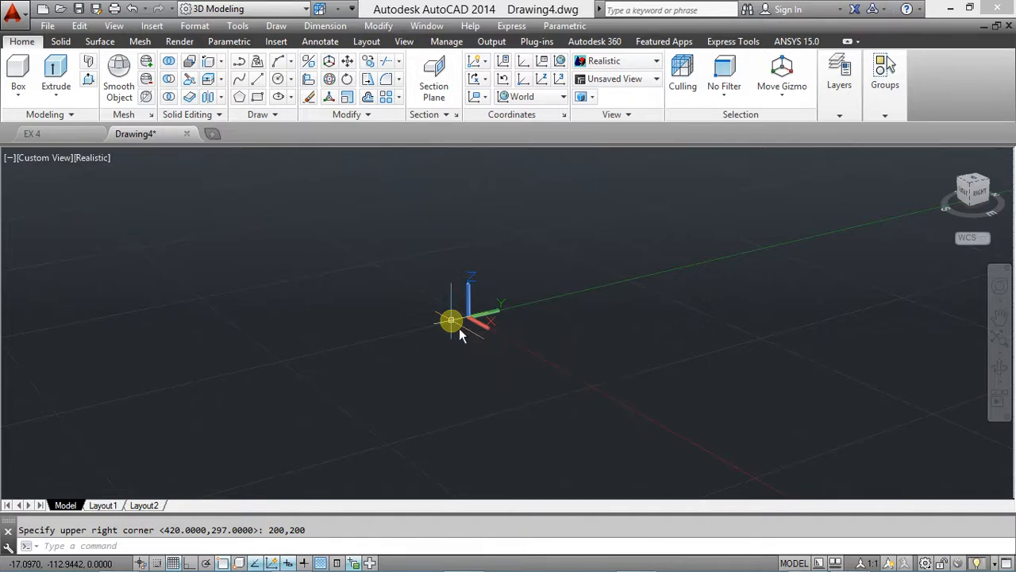
type("n")
key("Return")
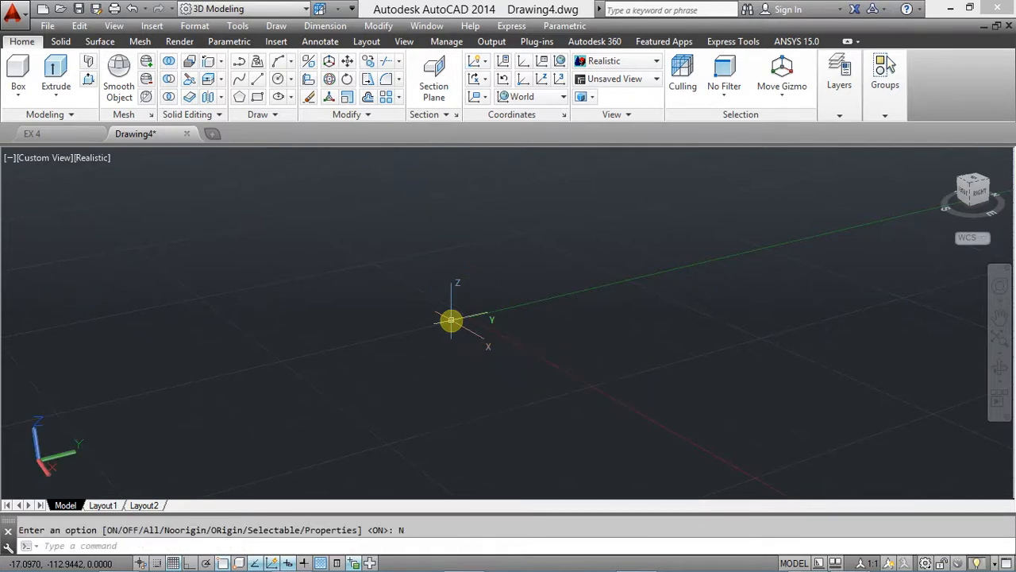
Zoom the viewport to All so it covers the full drawing limits
type("zo")
key("Return")
key("Return")
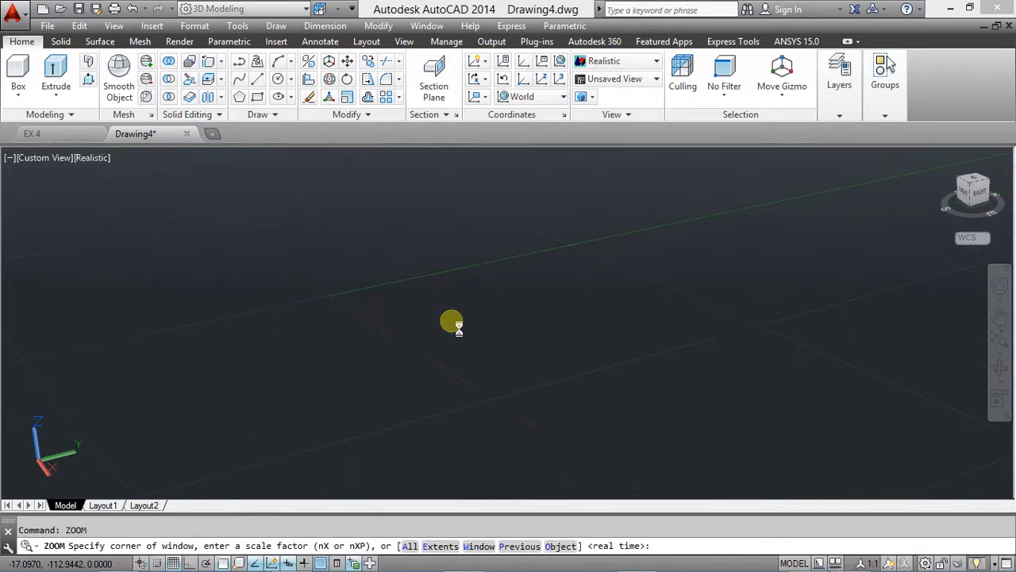
type("a")
key("Return")
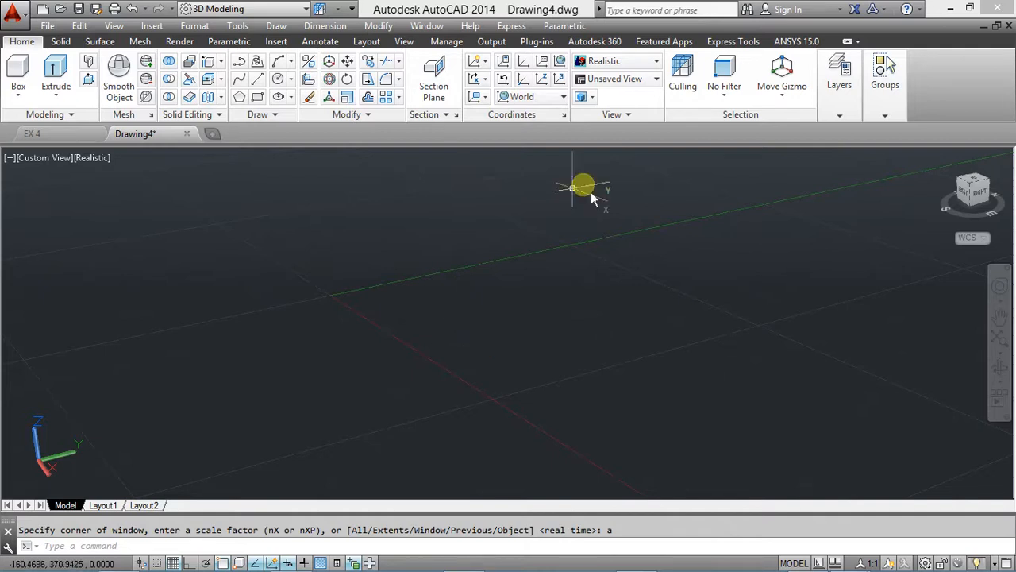
Set the viewport to the SE Isometric view and turn on Ortho mode
left_click(622, 79)
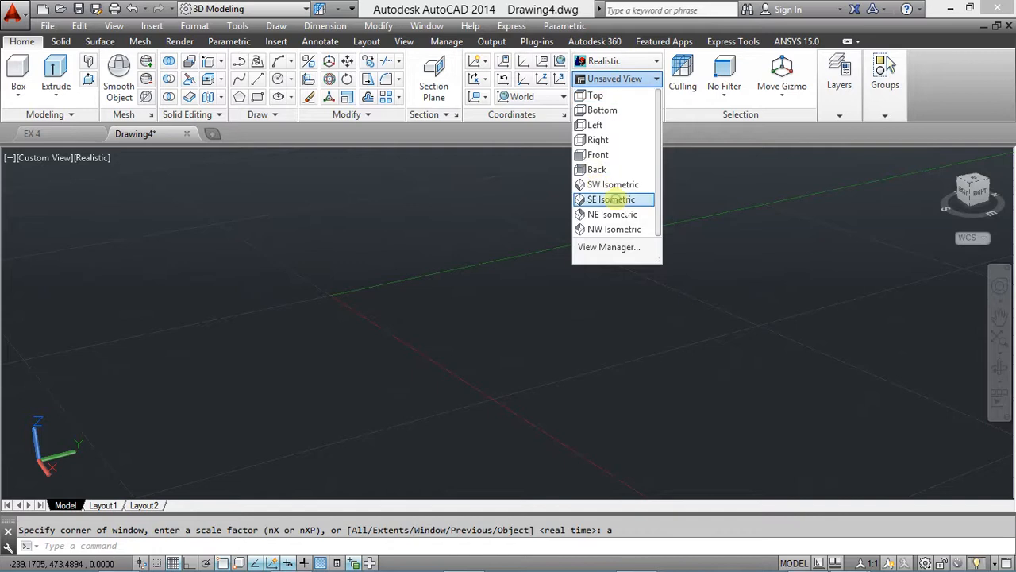
left_click(599, 204)
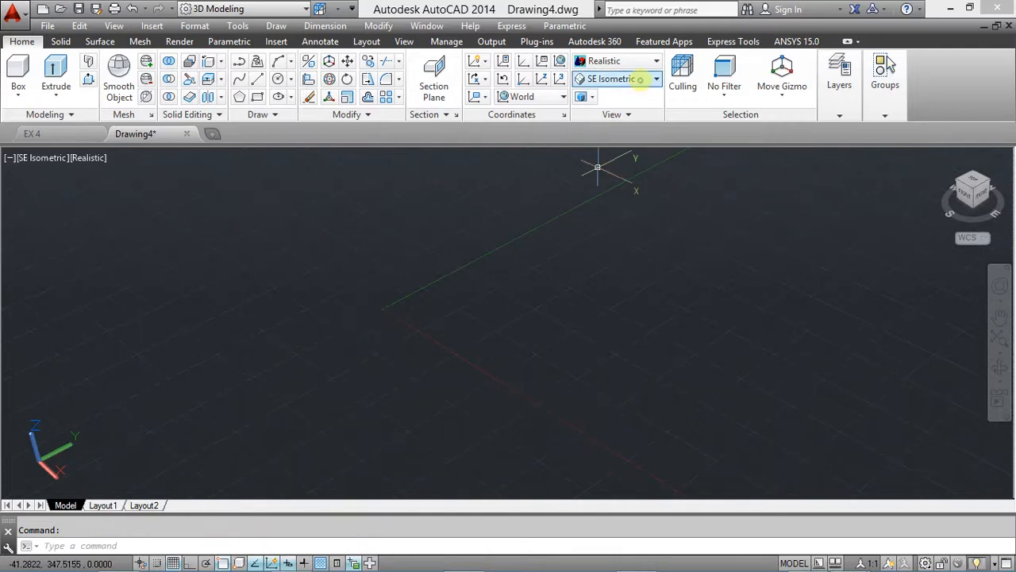
left_click(640, 80)
left_click(612, 199)
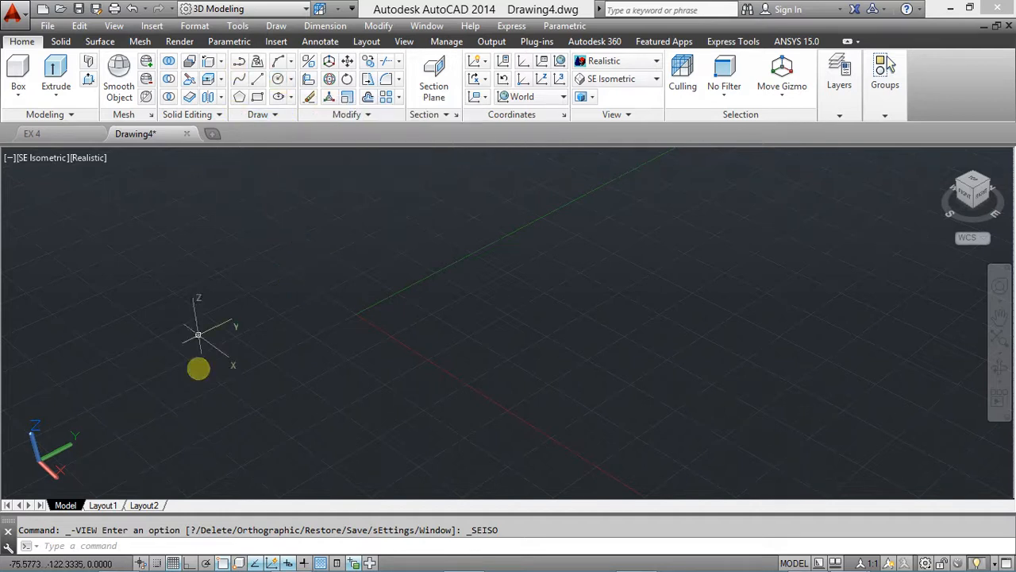
left_click(189, 562)
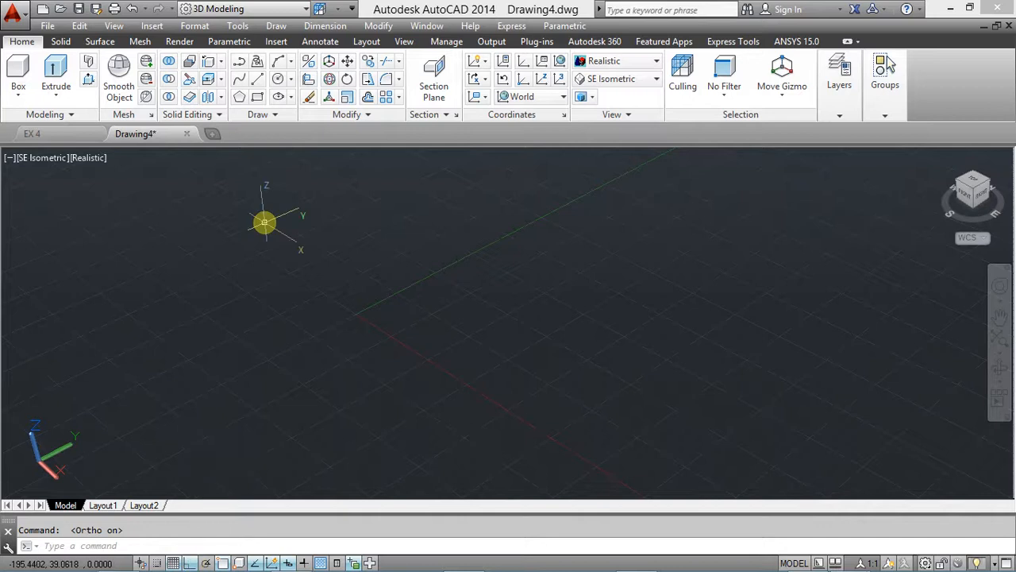
left_click(278, 79)
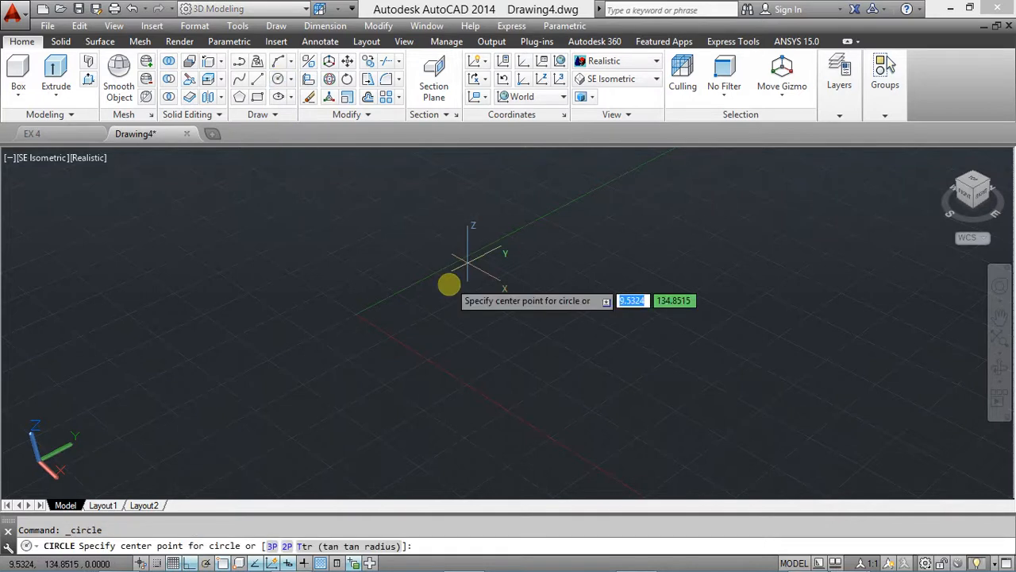
left_click(588, 262)
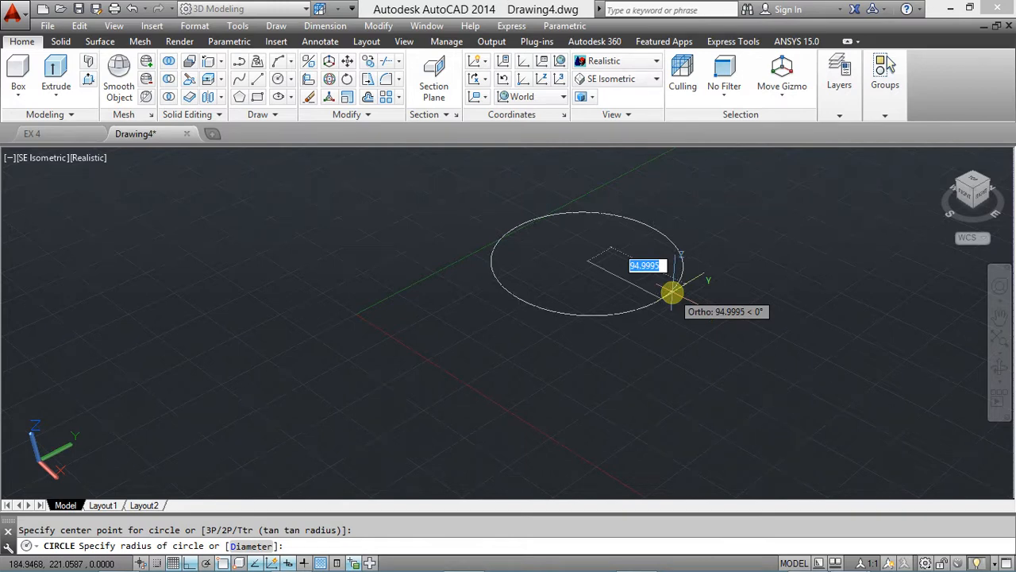
key("super+Down")
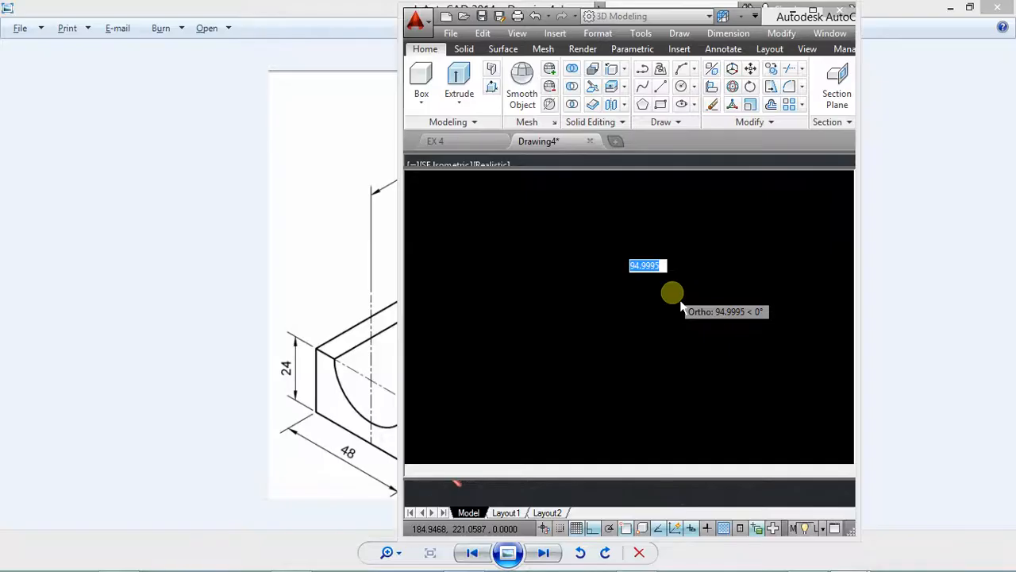
key("Escape")
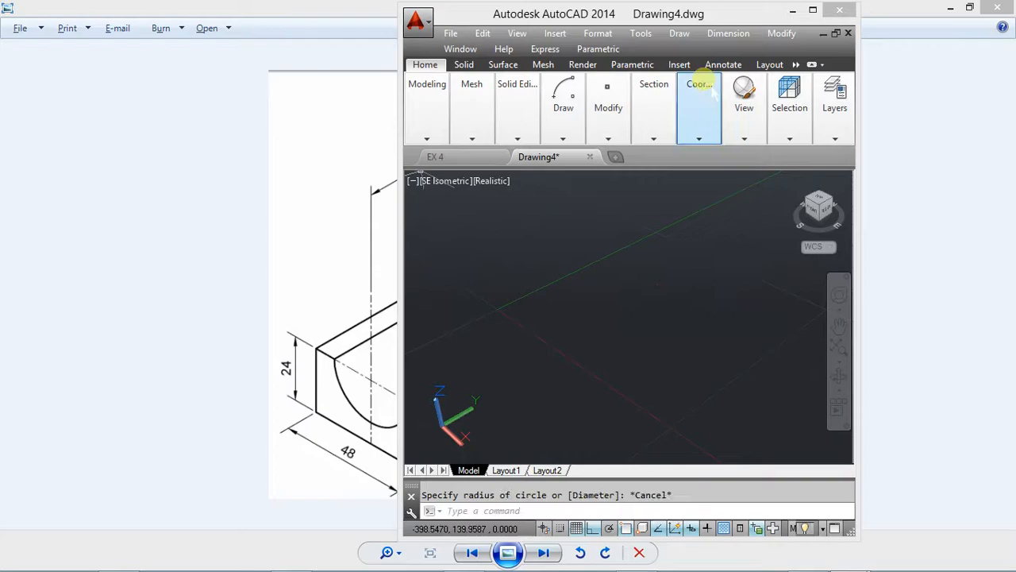
left_click(813, 10)
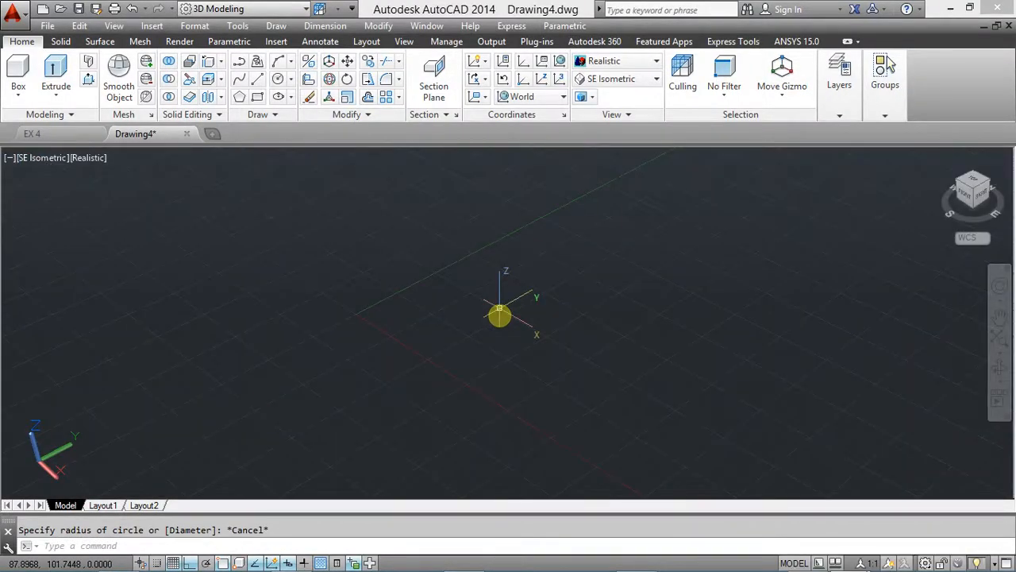
Draw a circle with a radius of 56 on the XY plane, beside the Y axis
left_click(277, 78)
left_click(600, 276)
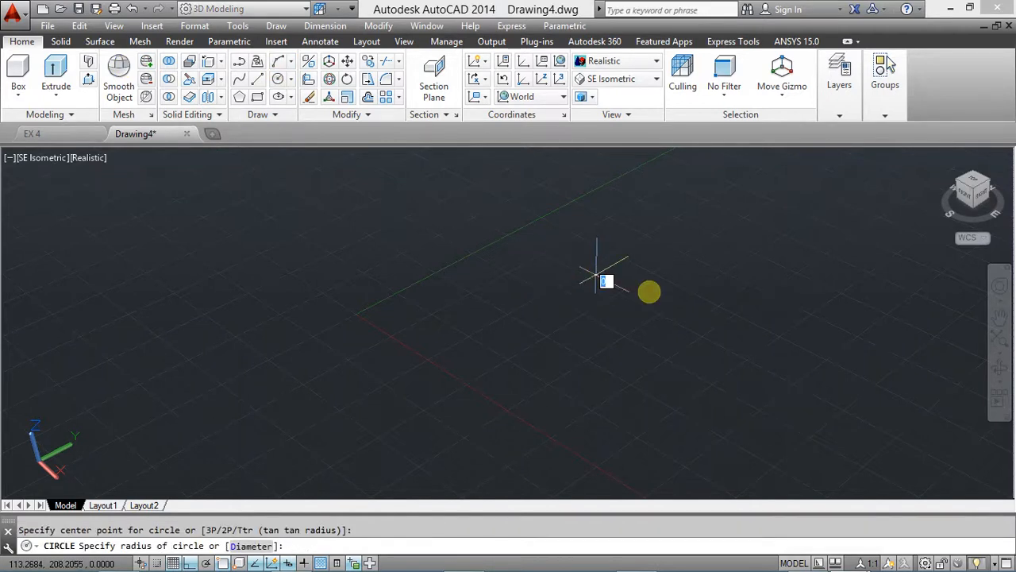
type("5")
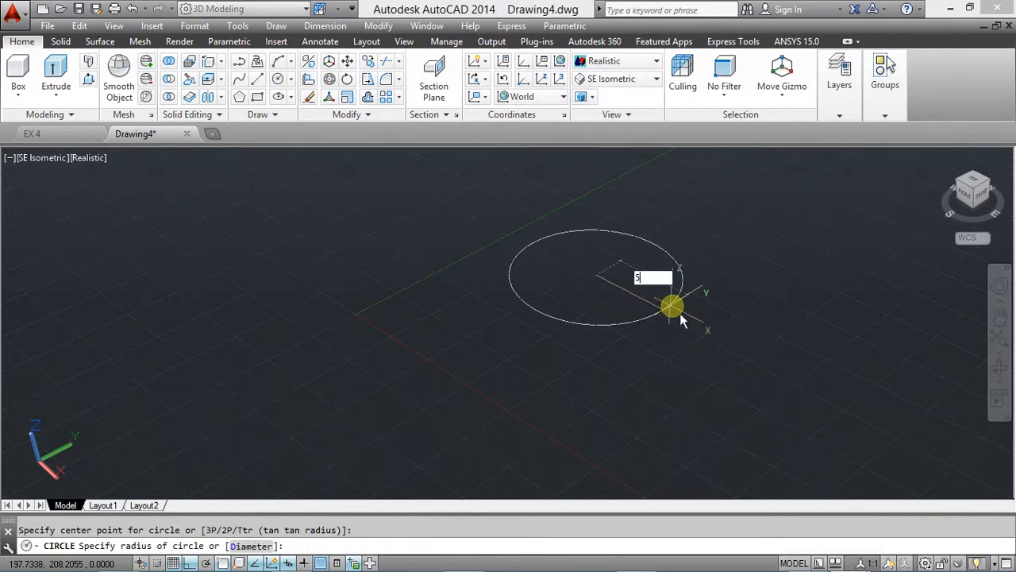
type("6")
key("Return")
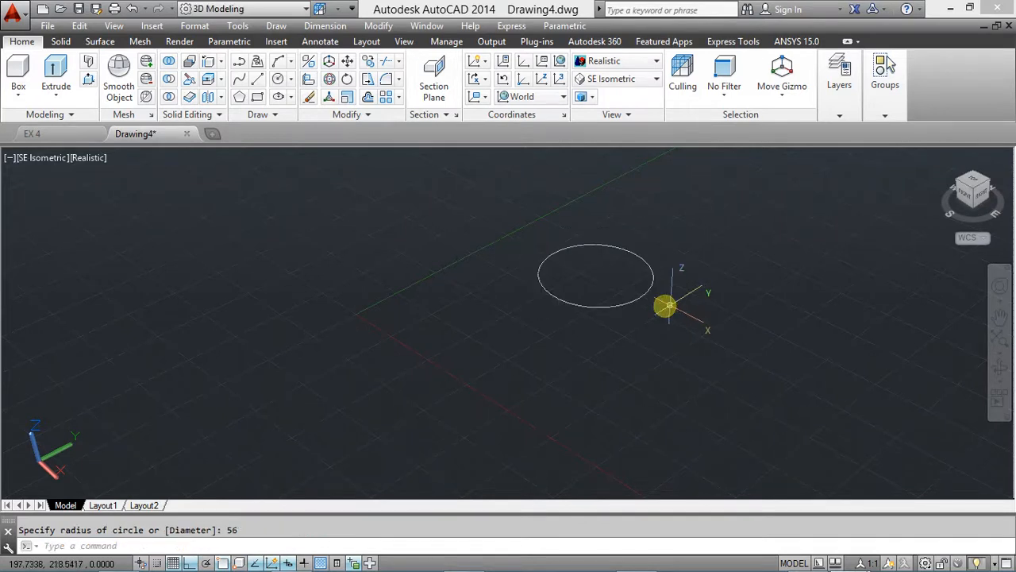
Erase the circle of radius 56 from the drawing
left_click(622, 247)
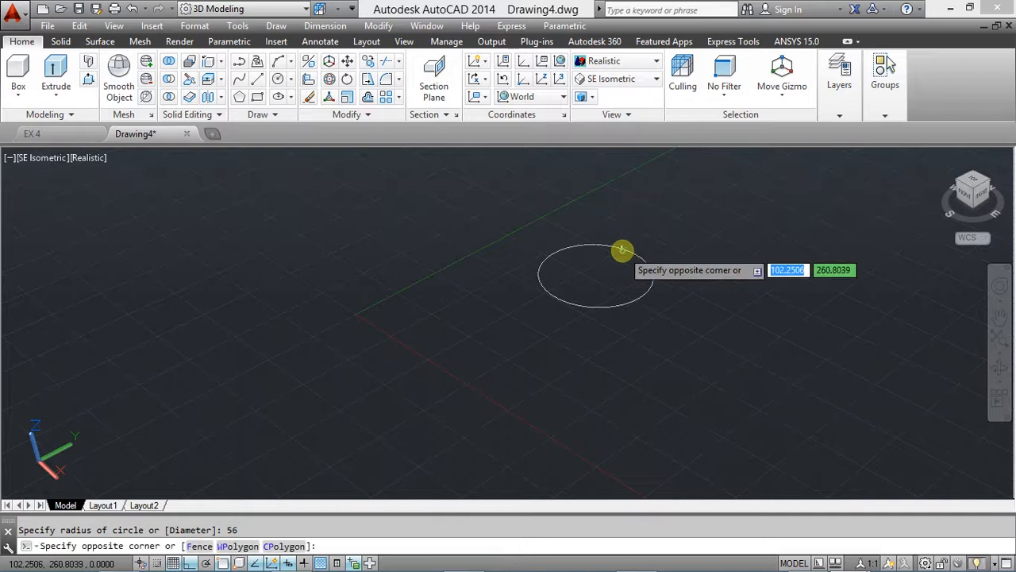
left_click(620, 249)
left_click(668, 316)
left_click(558, 255)
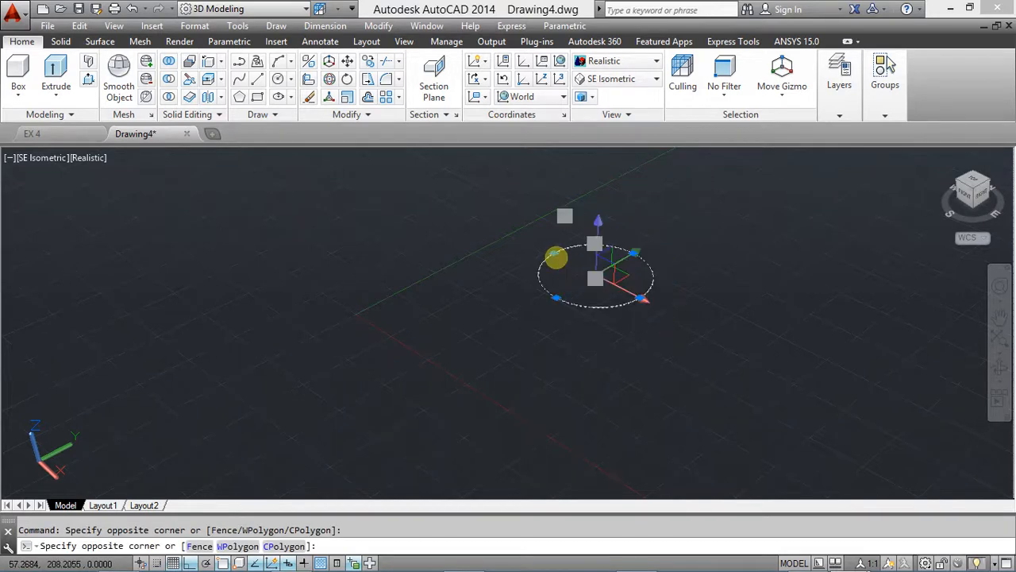
key("Delete")
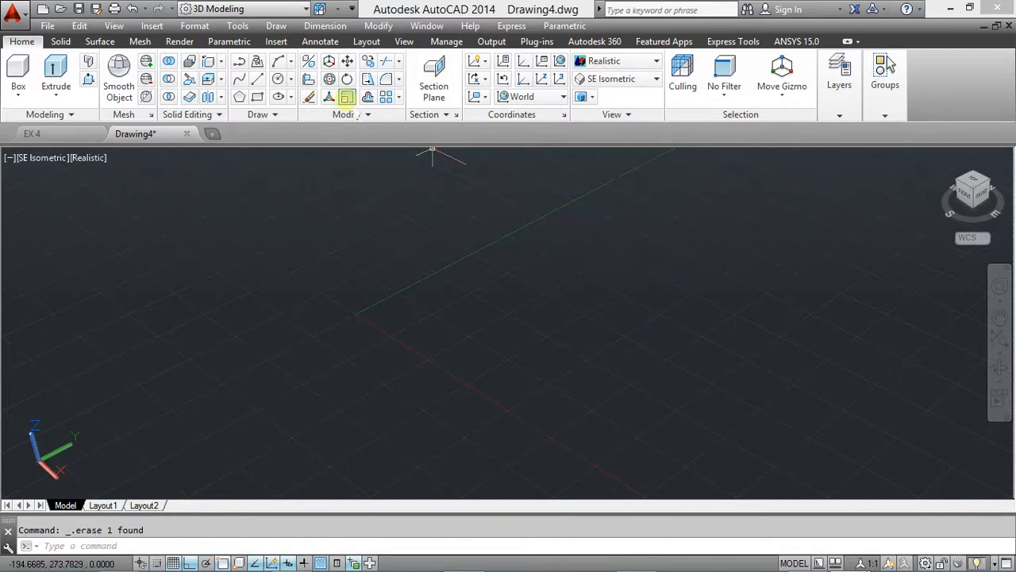
Draw a circle by centre and diameter on the XY plane with a diameter of 56
left_click(292, 79)
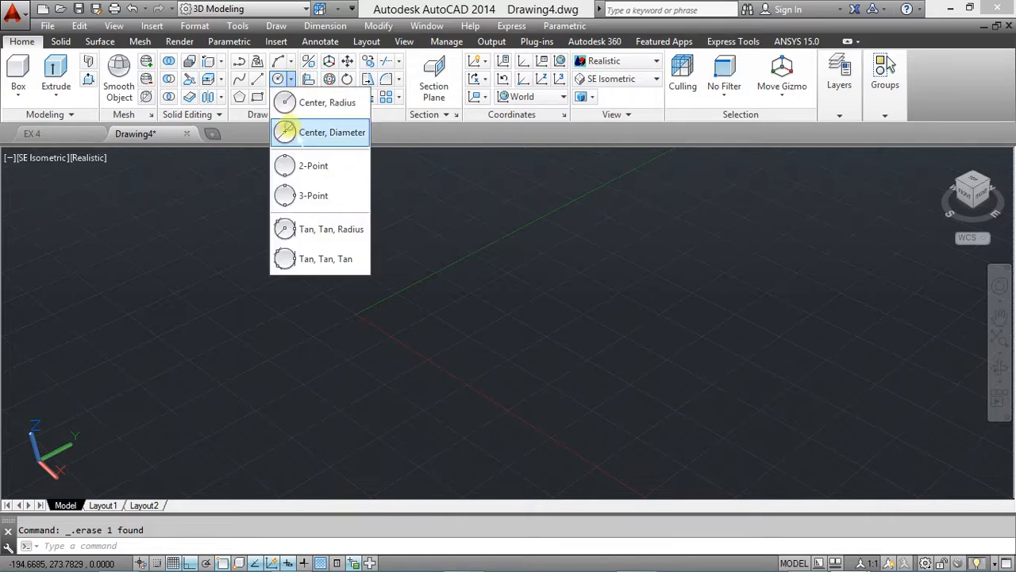
left_click(287, 131)
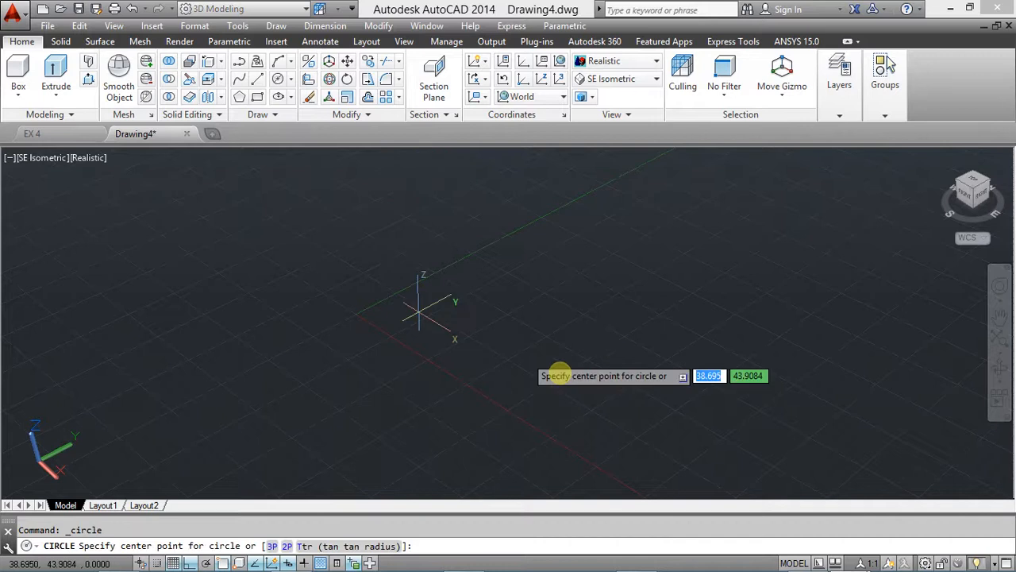
left_click(593, 290)
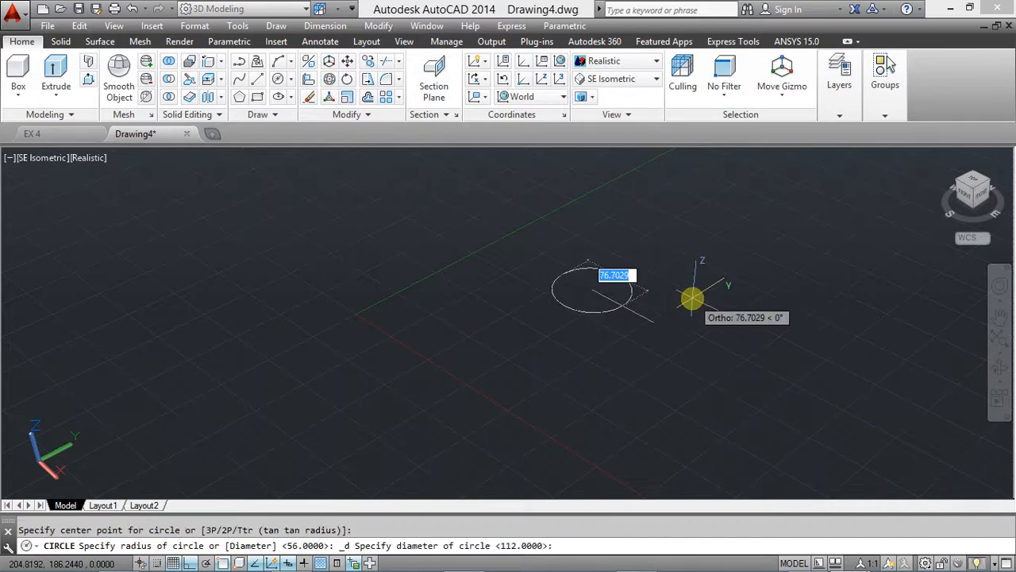
type("56")
key("Return")
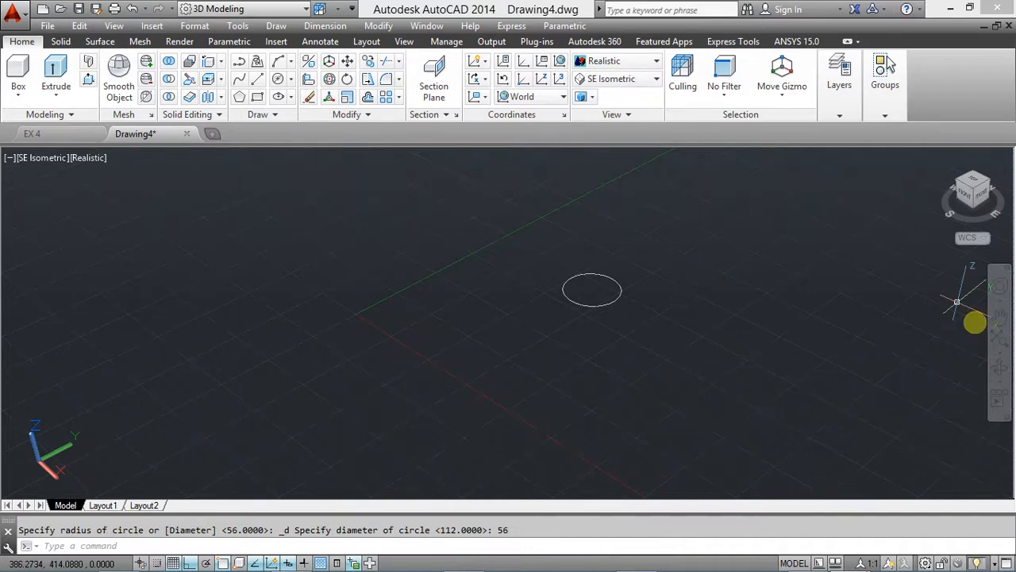
Draw a concentric circle with a diameter of 32 from the centre of the existing circle
left_click(998, 343)
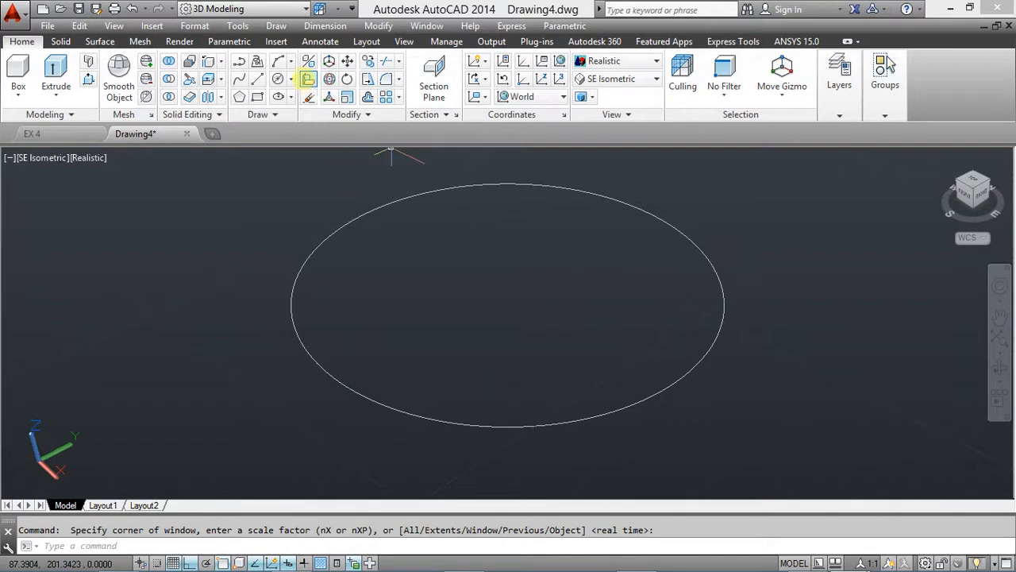
left_click(278, 79)
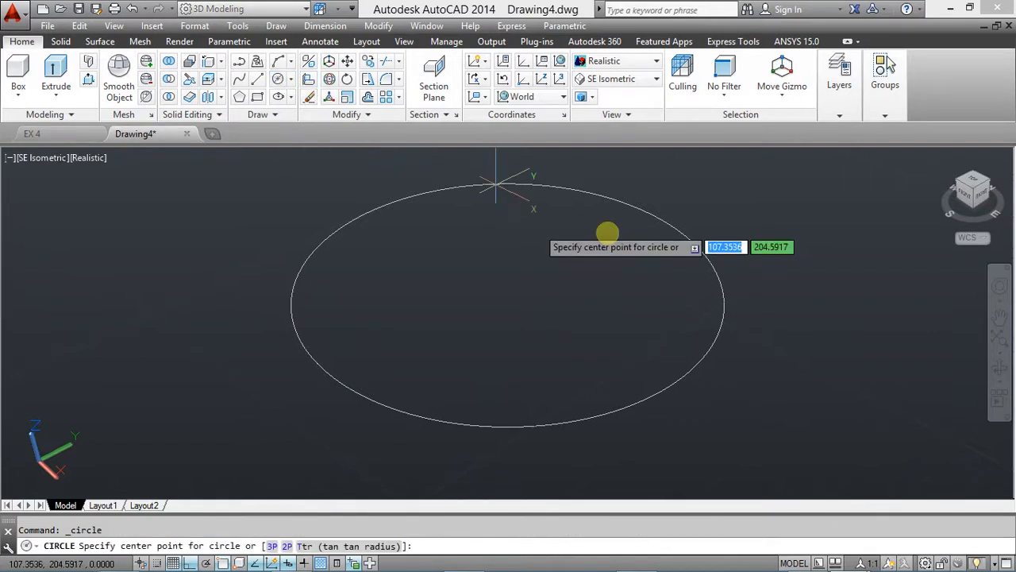
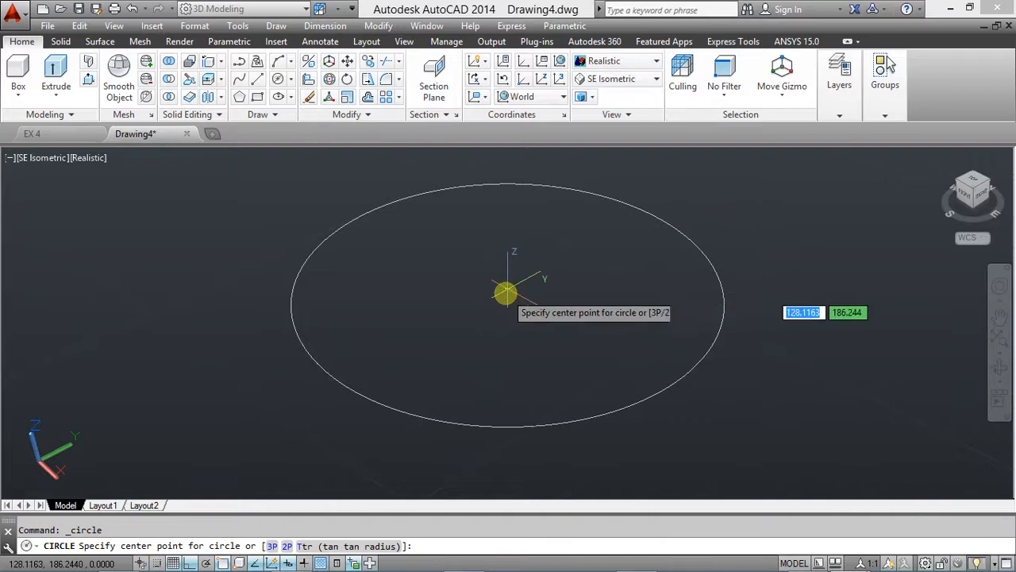
left_click(506, 293)
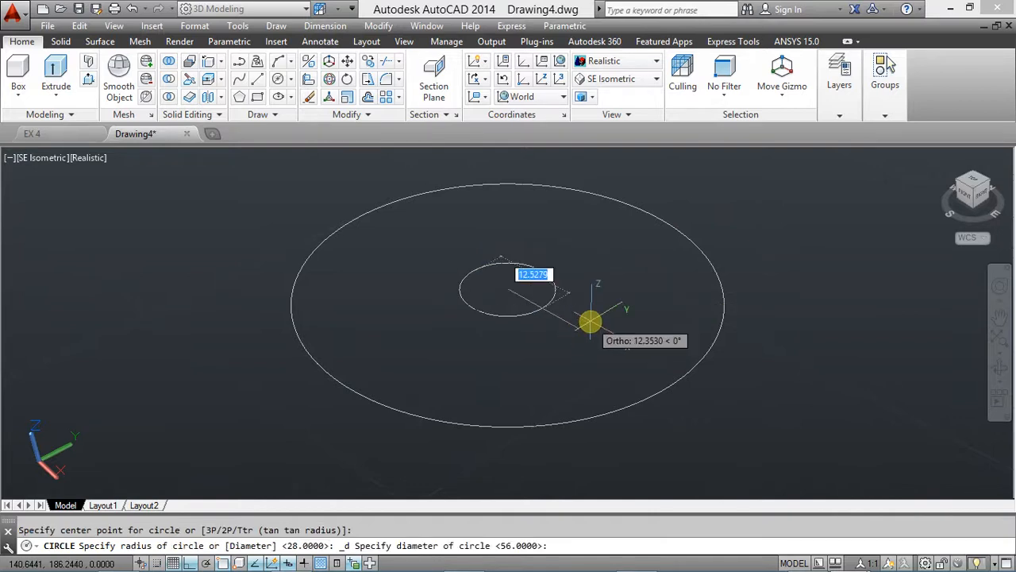
type("32")
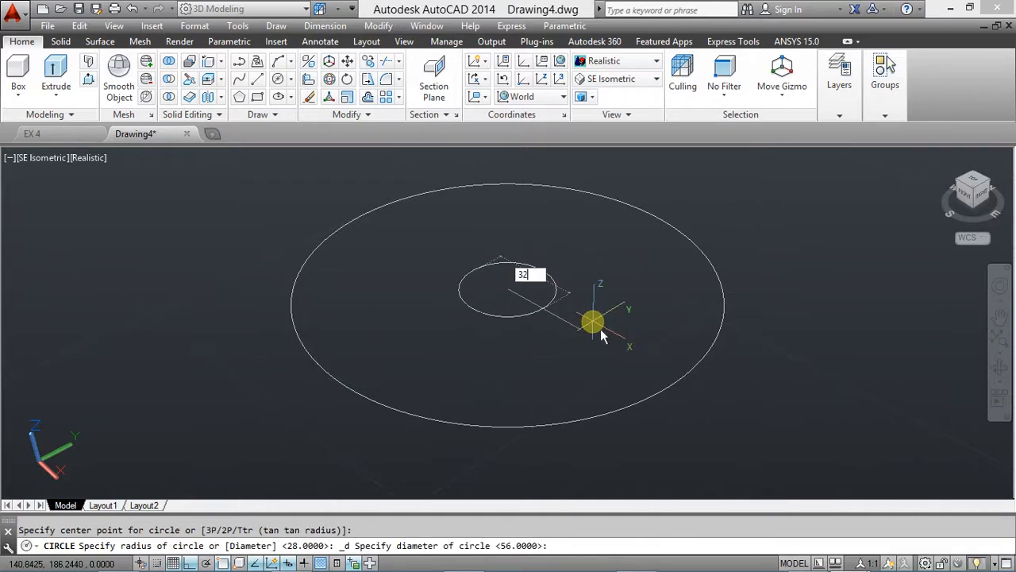
key("Return")
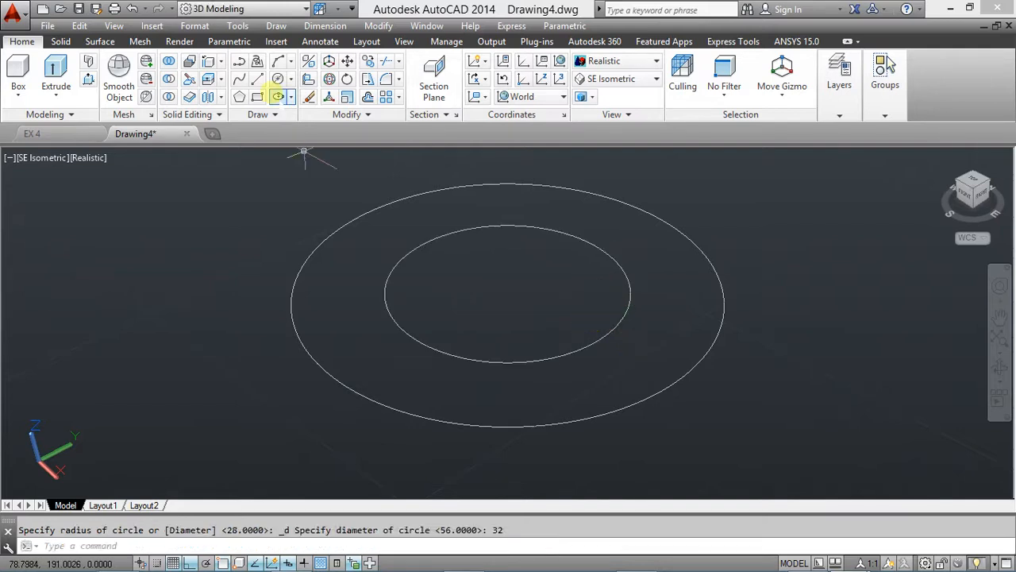
Draw a line from the circles' common centre along the positive Y direction, ending beyond the outer circle
left_click(257, 78)
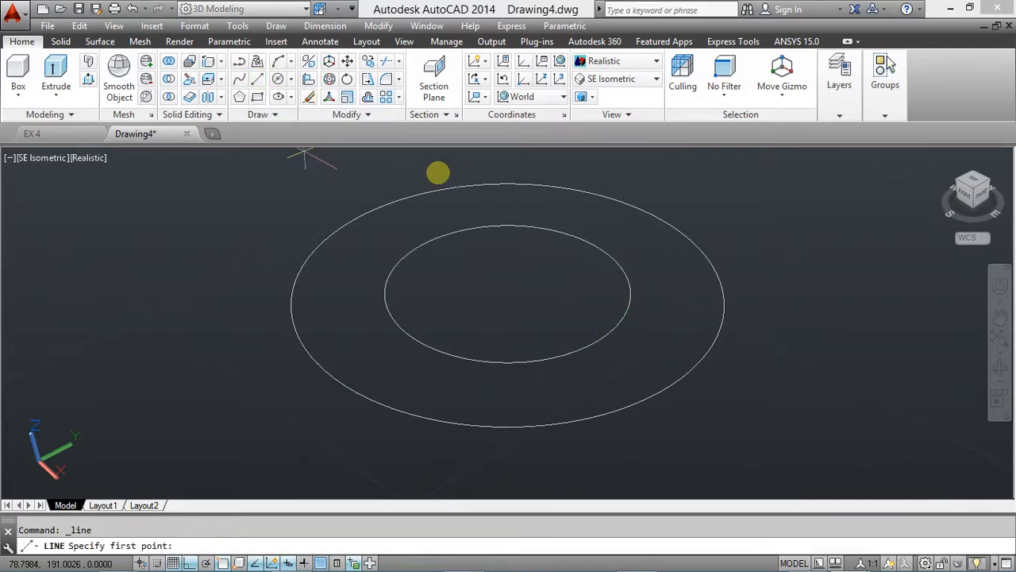
left_click(508, 287)
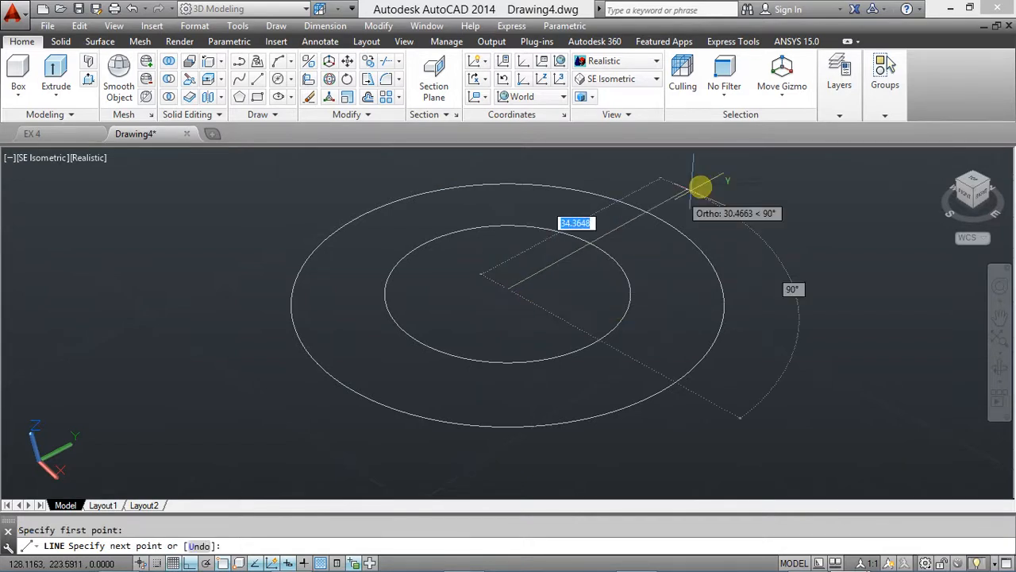
left_click(703, 181)
key("Escape")
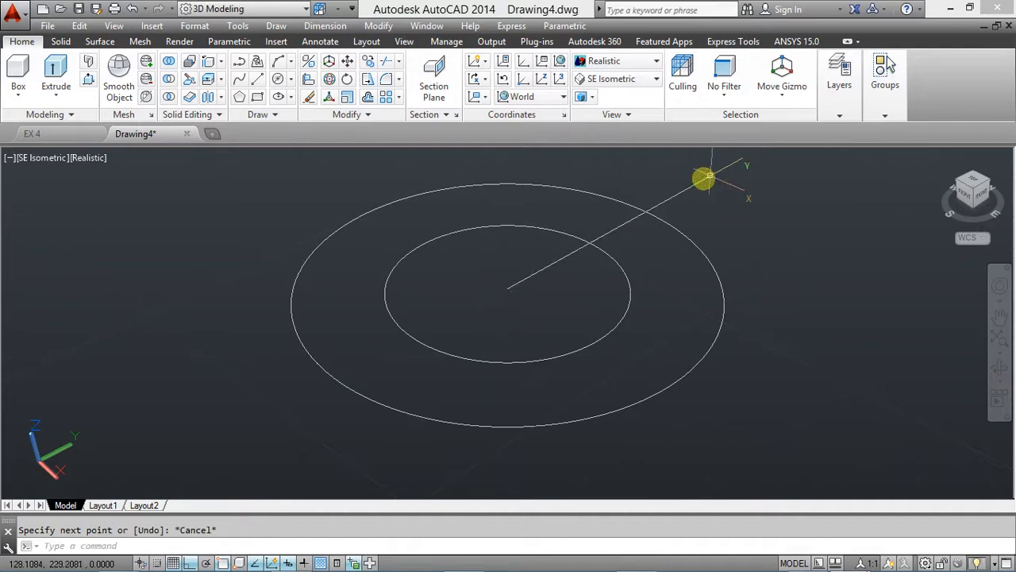
Offset the centre line by a distance of 3 toward the negative X side
type("of")
key("Return")
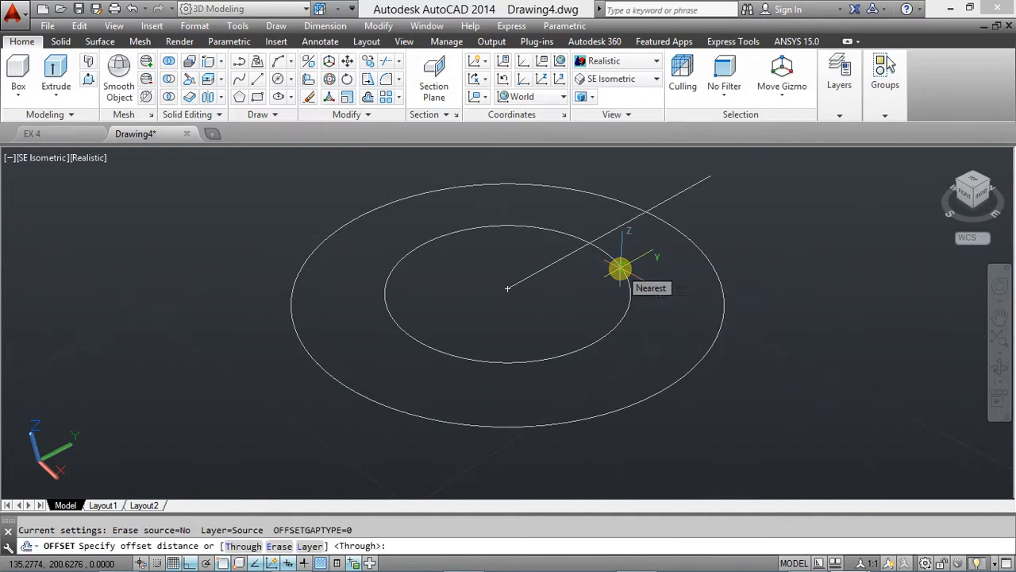
type("3")
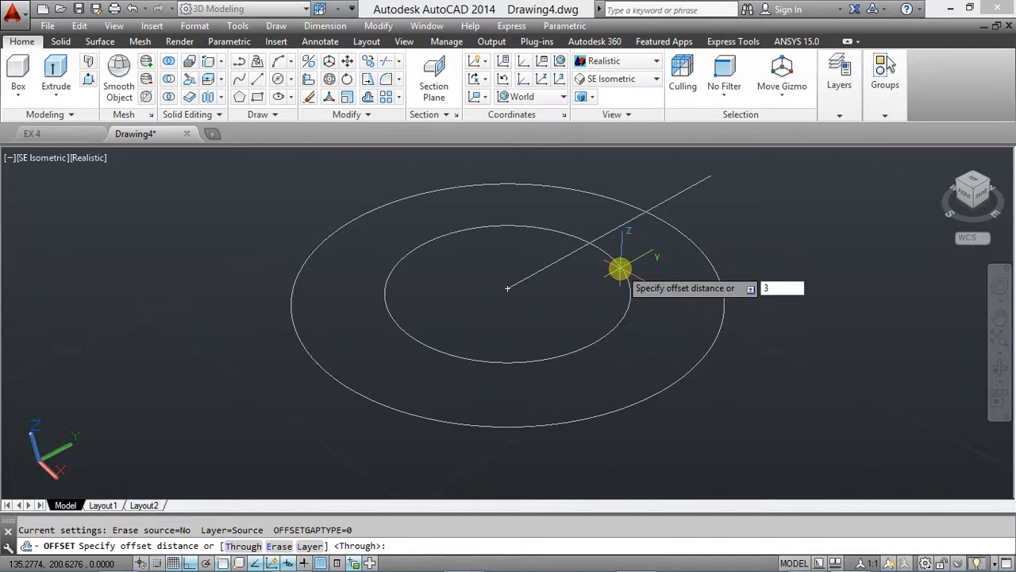
key("Return")
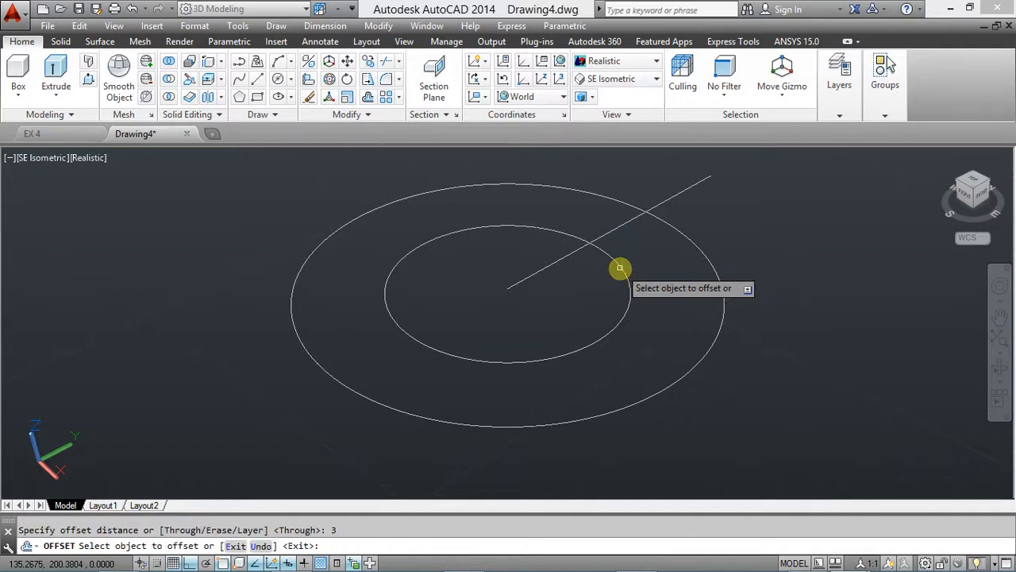
left_click(619, 227)
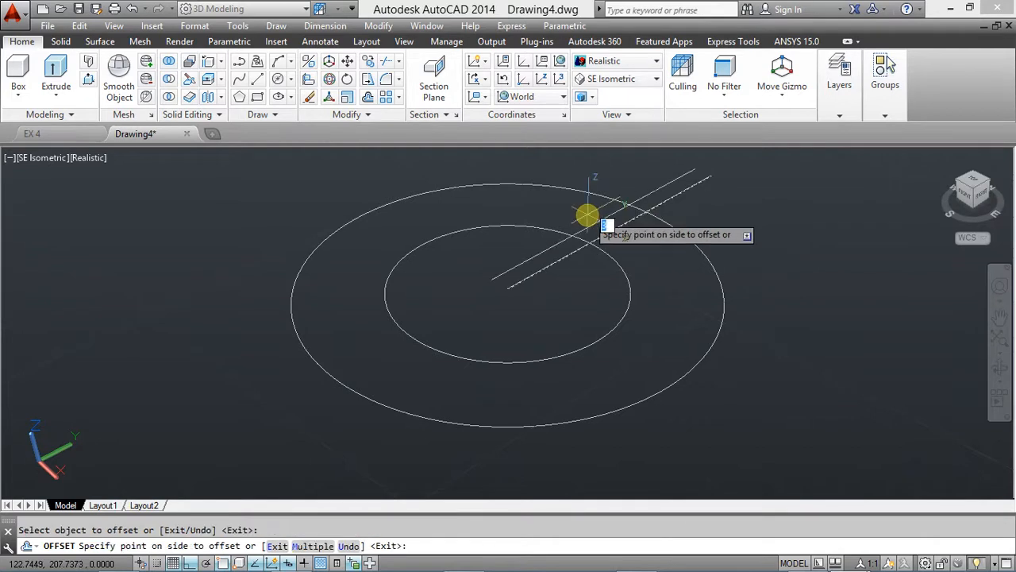
left_click(608, 229)
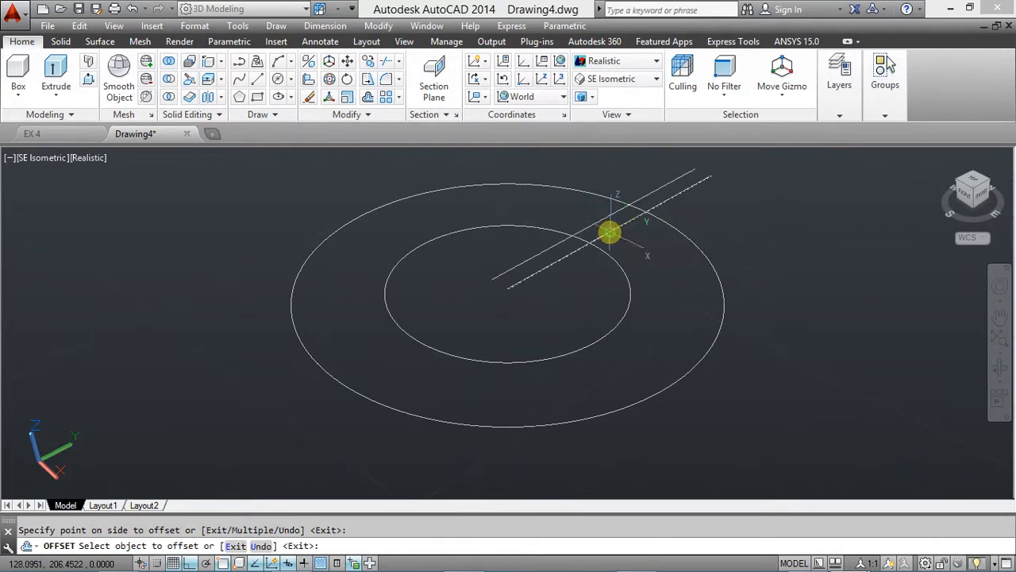
Offset the centre line by the same distance of 3 toward the positive X side
left_click(610, 231)
left_click(642, 250)
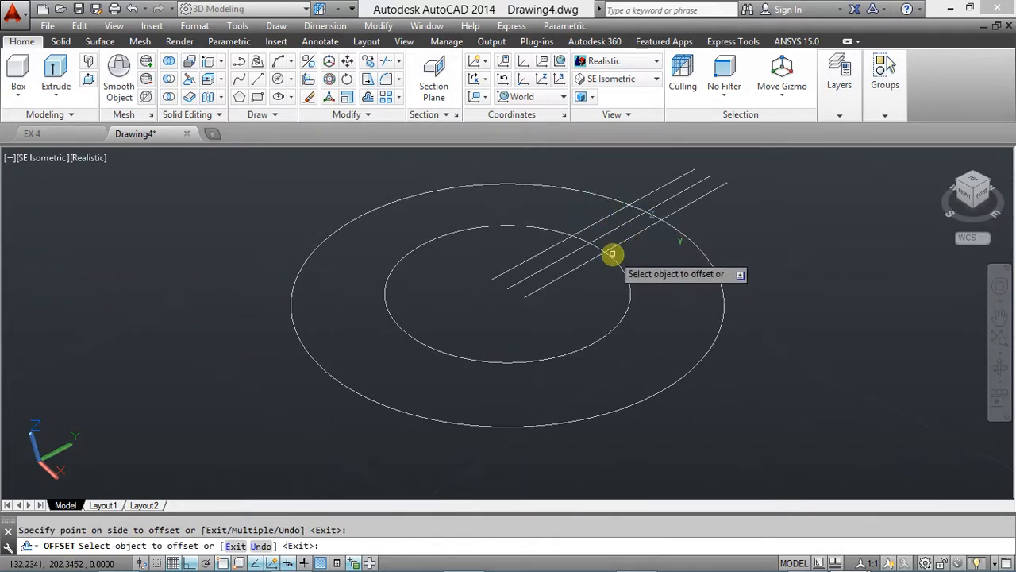
key("Escape")
Trim both offset lines against the two circles, keeping only the segments between the inner and outer circle
scroll(555, 245, "up", 1)
scroll(589, 239, "down", 1)
mouse_move(602, 230)
middle_mouse_down()
mouse_move(563, 286)
mouse_move(530, 295)
middle_mouse_up()
type("tr")
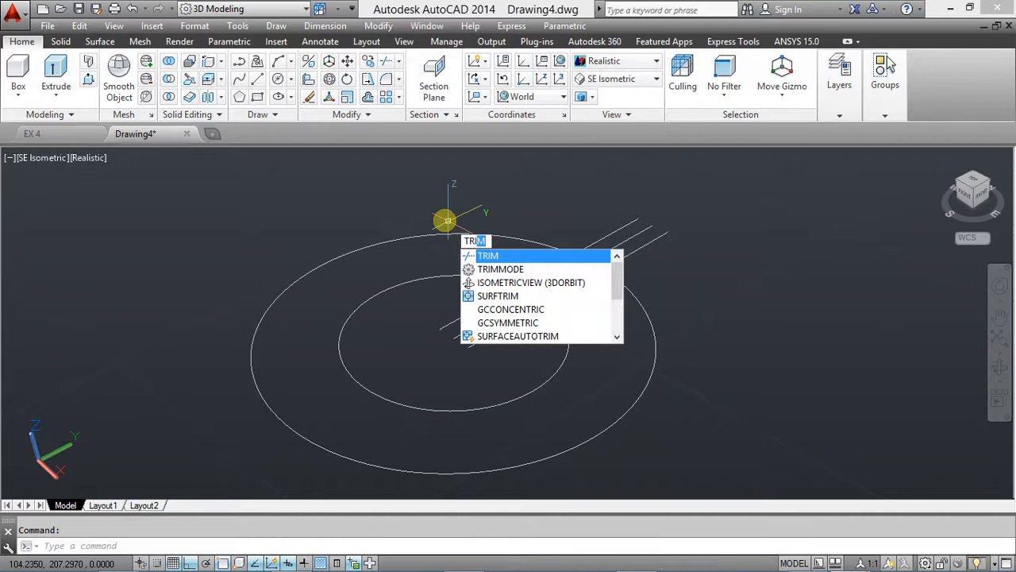
key("Return")
left_click(527, 240)
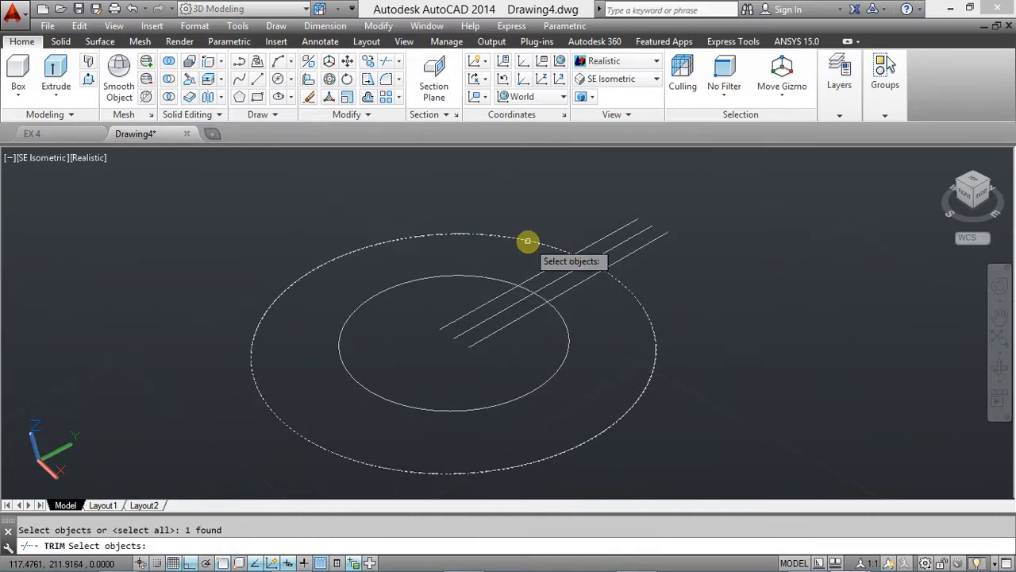
left_click(504, 284)
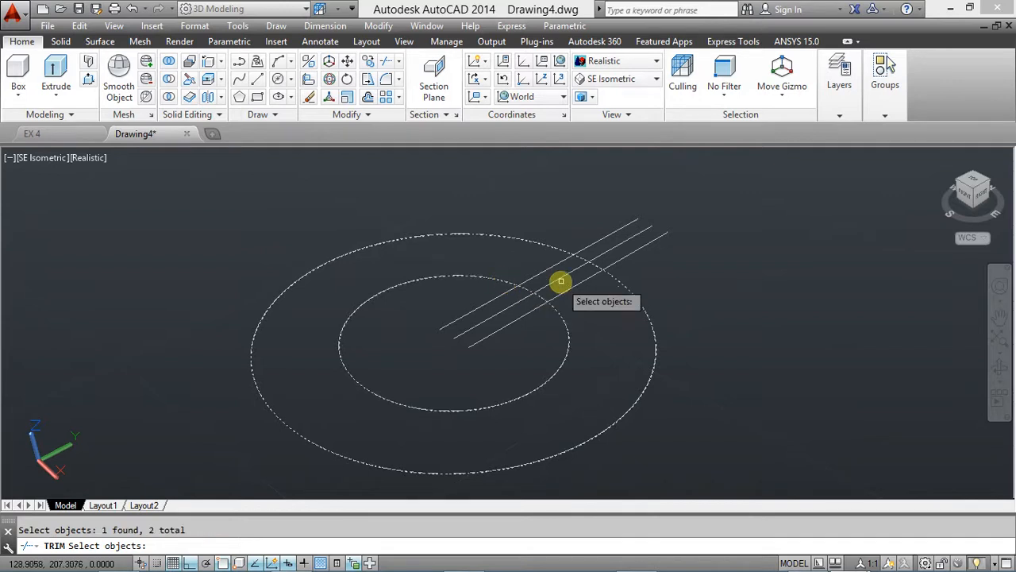
key("Return")
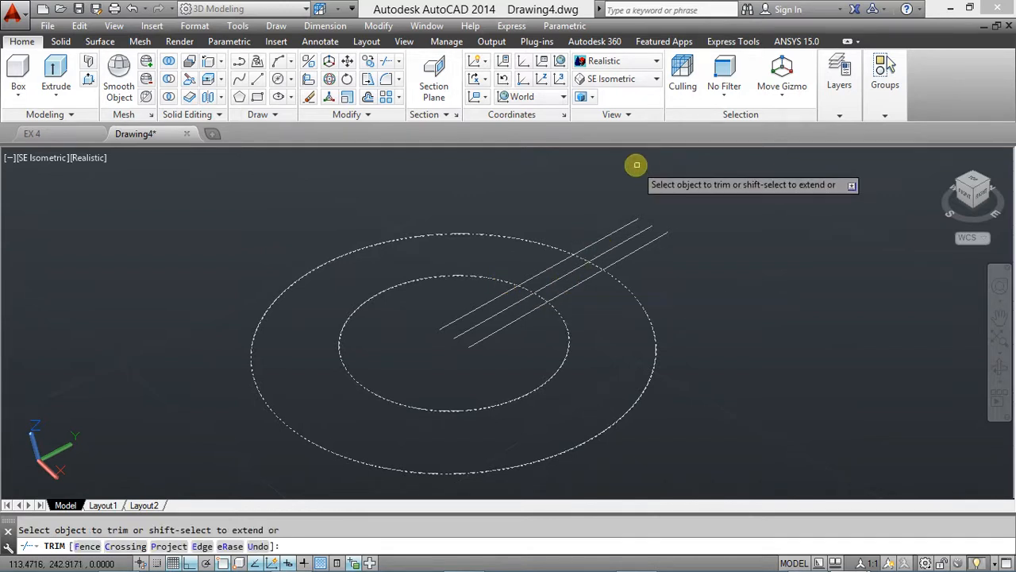
left_click(599, 241)
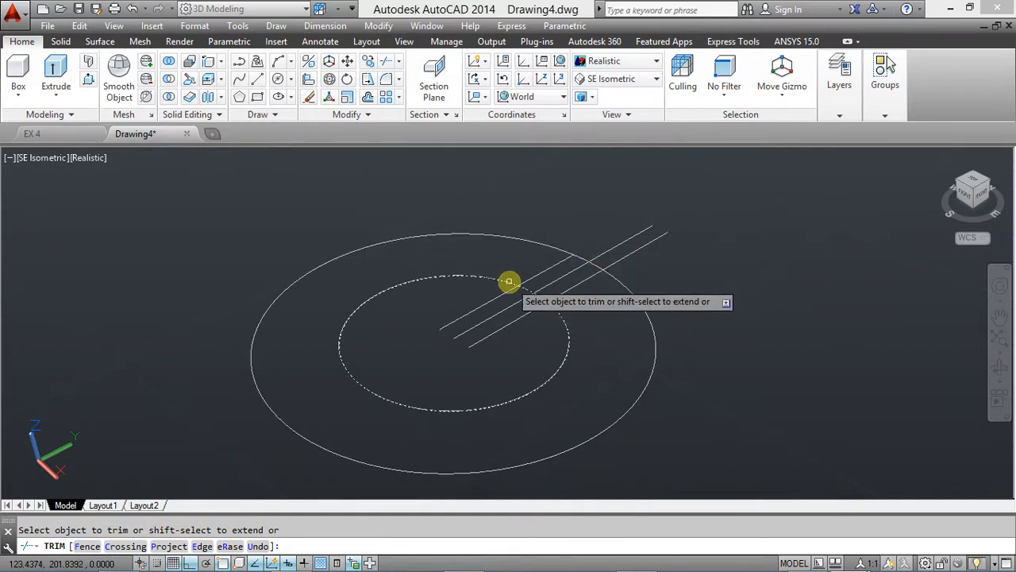
left_click(525, 315)
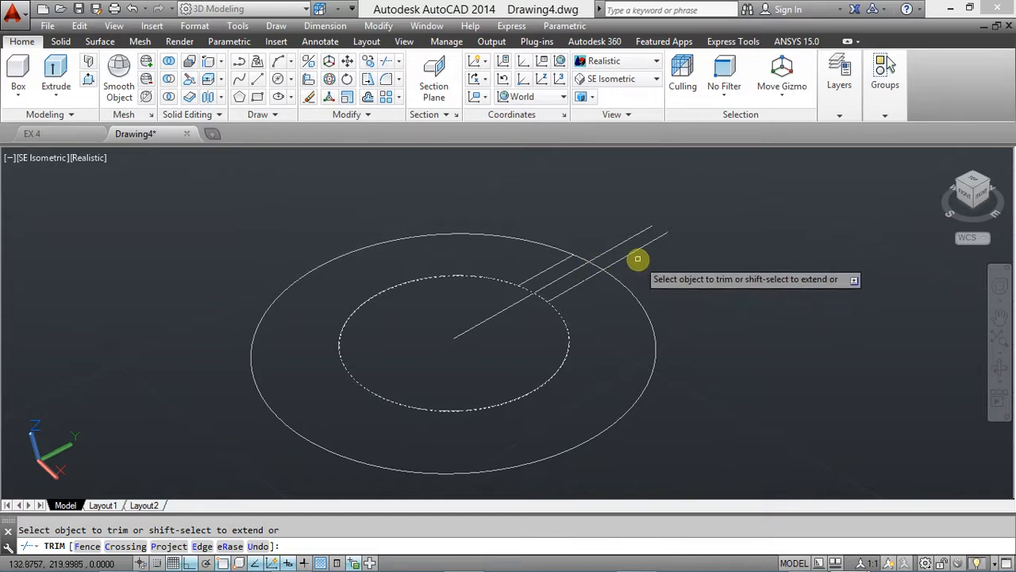
left_click(629, 254)
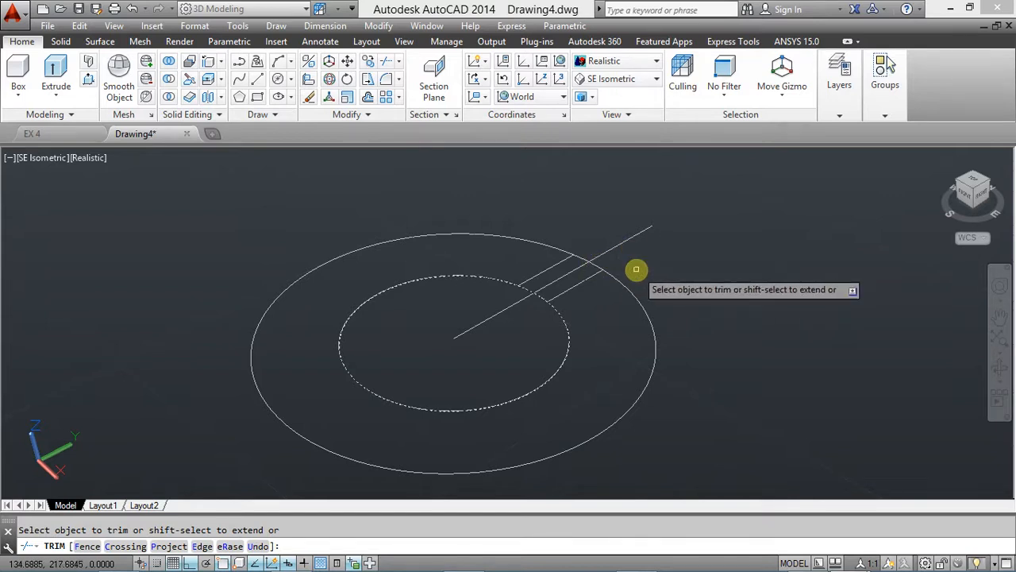
key("Escape")
Erase the centre line and trim away both circles' arcs between the two slot lines to open the slot
left_click(611, 250)
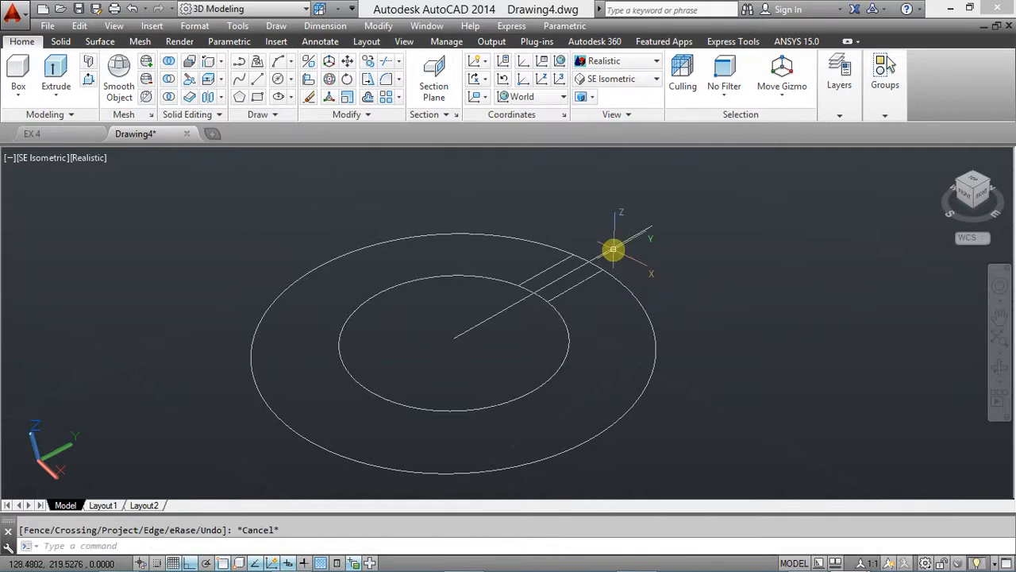
key("Delete")
scroll(564, 259, "up", 3)
type("tri")
key("Return")
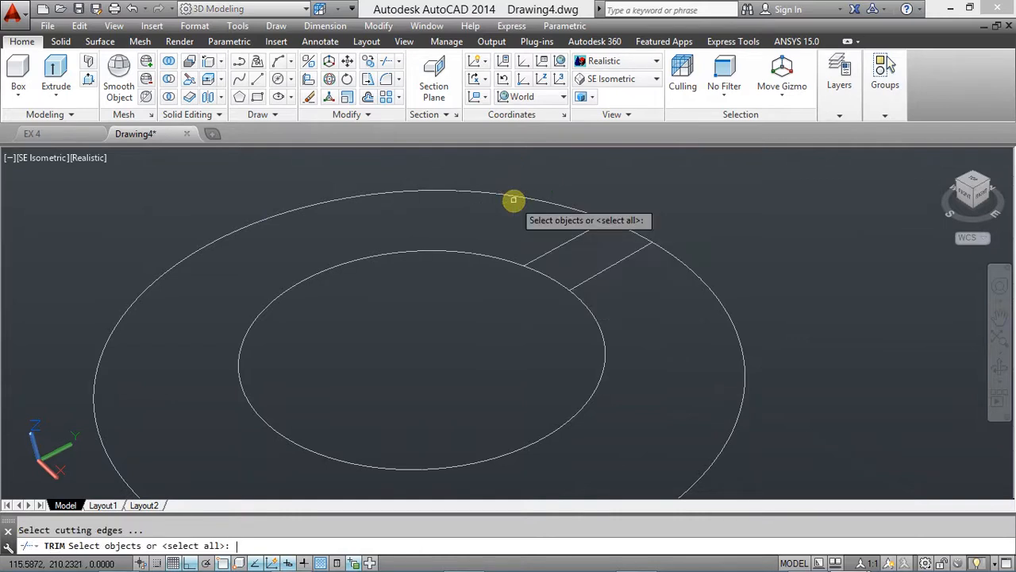
key("Return")
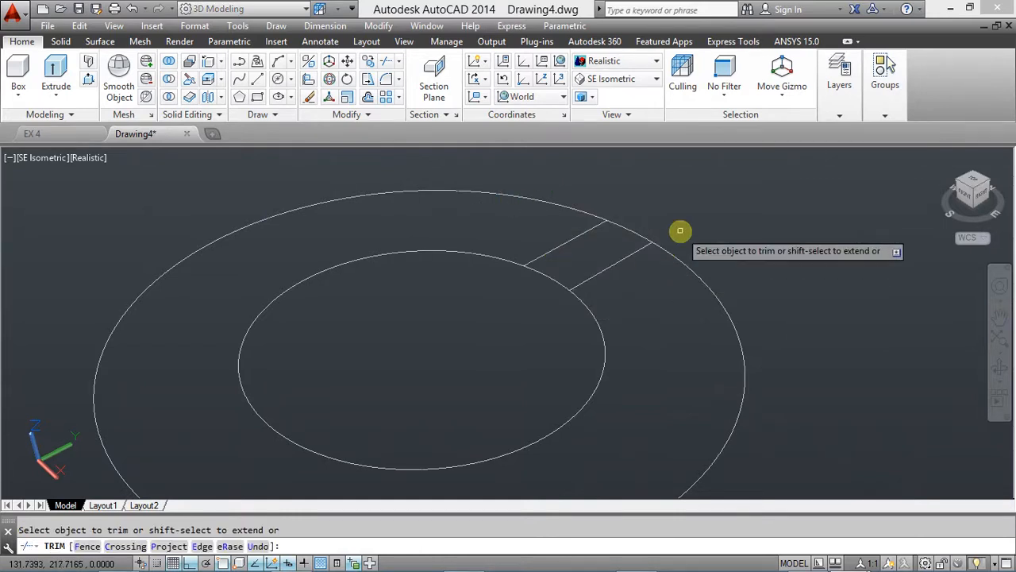
left_click(618, 225)
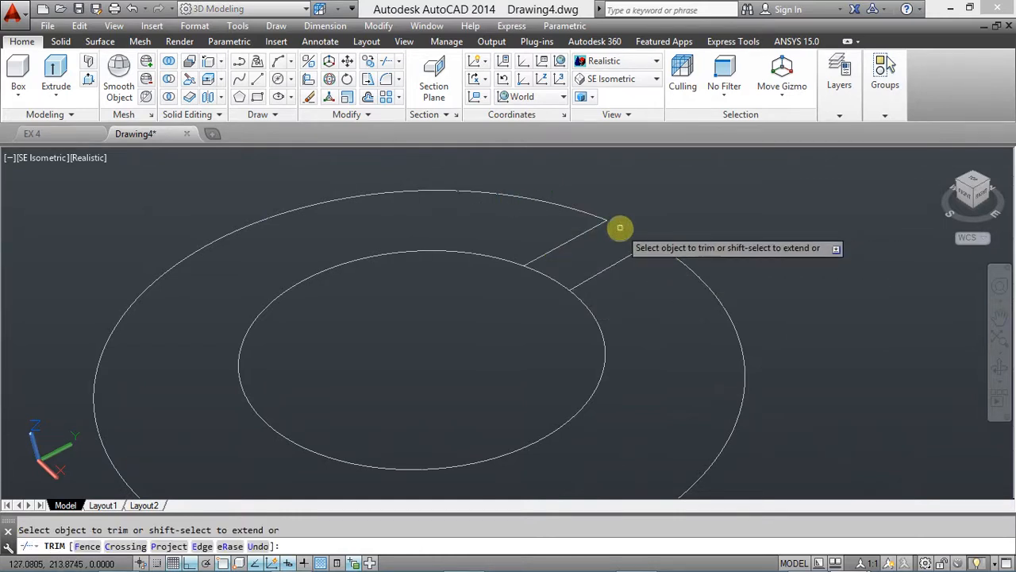
left_click(557, 282)
scroll(524, 324, "down", 2)
scroll(524, 324, "down", 3)
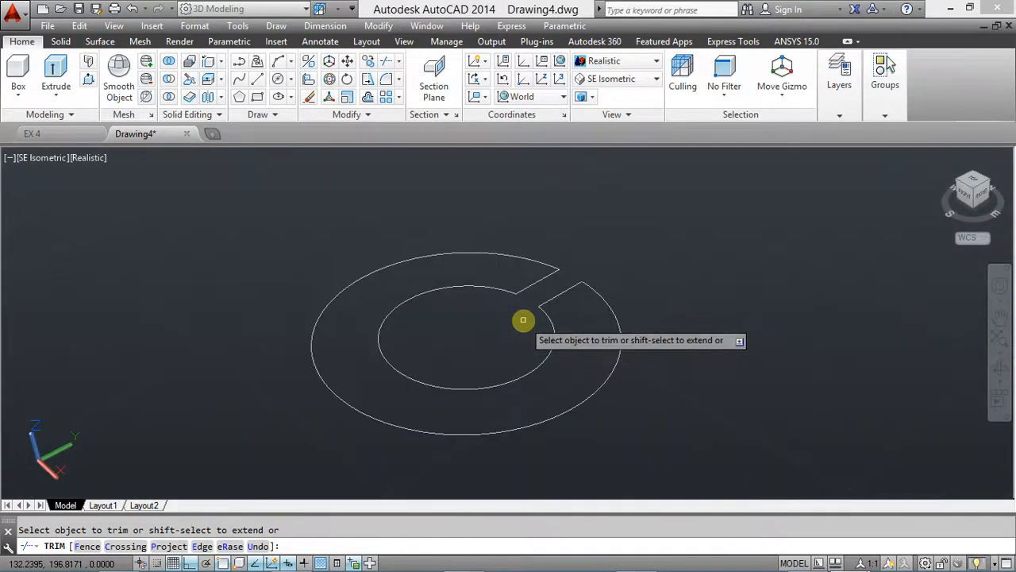
key("Escape")
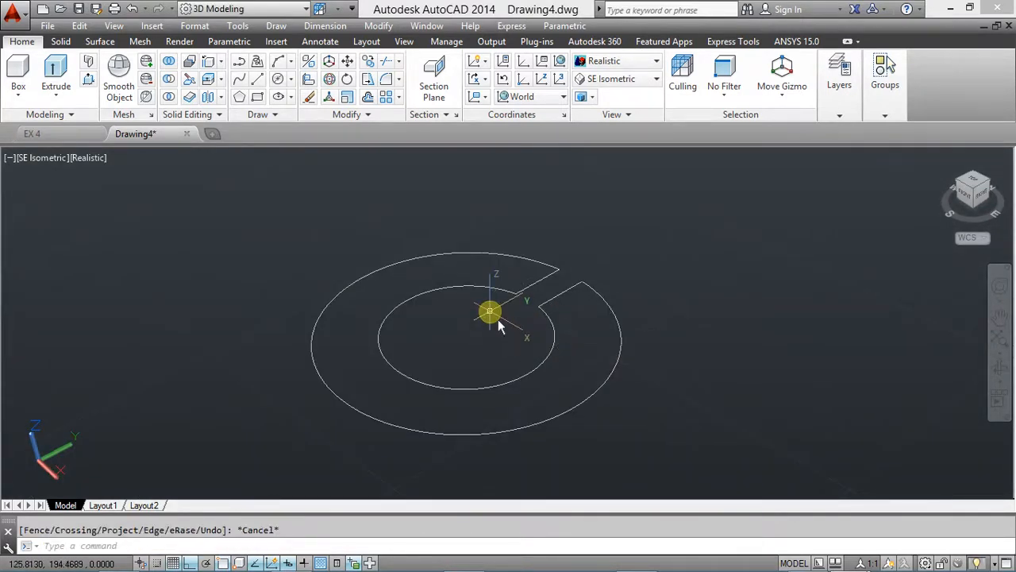
Check the base block's dimensions in the reference image in Windows Photo Viewer, returning to Drawing4 in AutoCAD
key("ctrl+Tab")
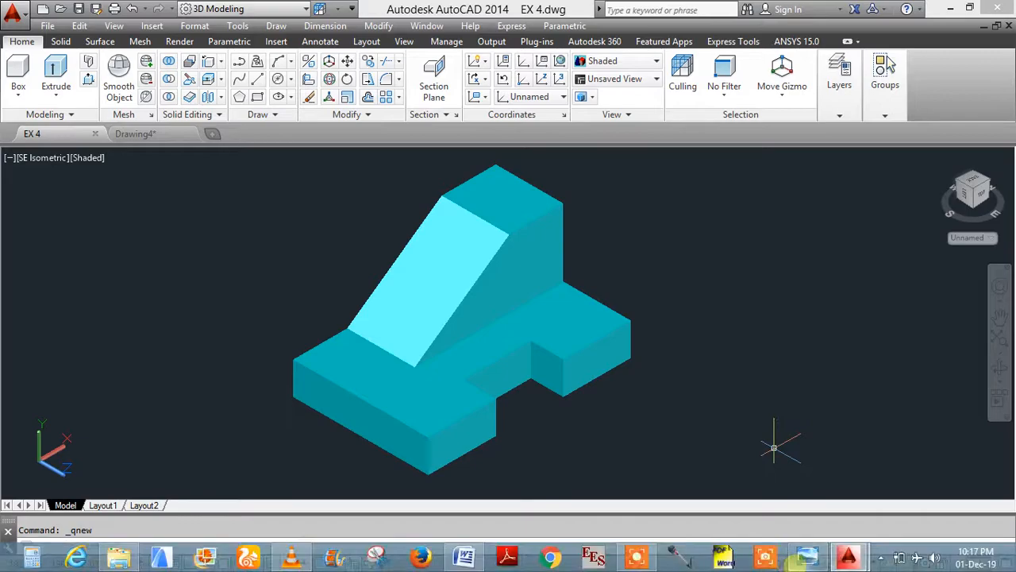
left_click(806, 558)
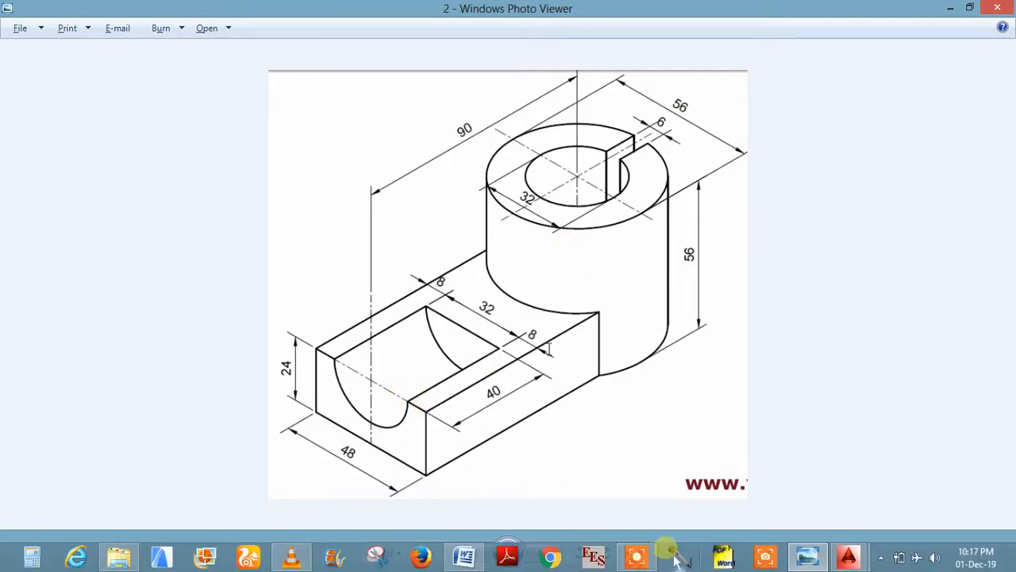
mouse_move(652, 562)
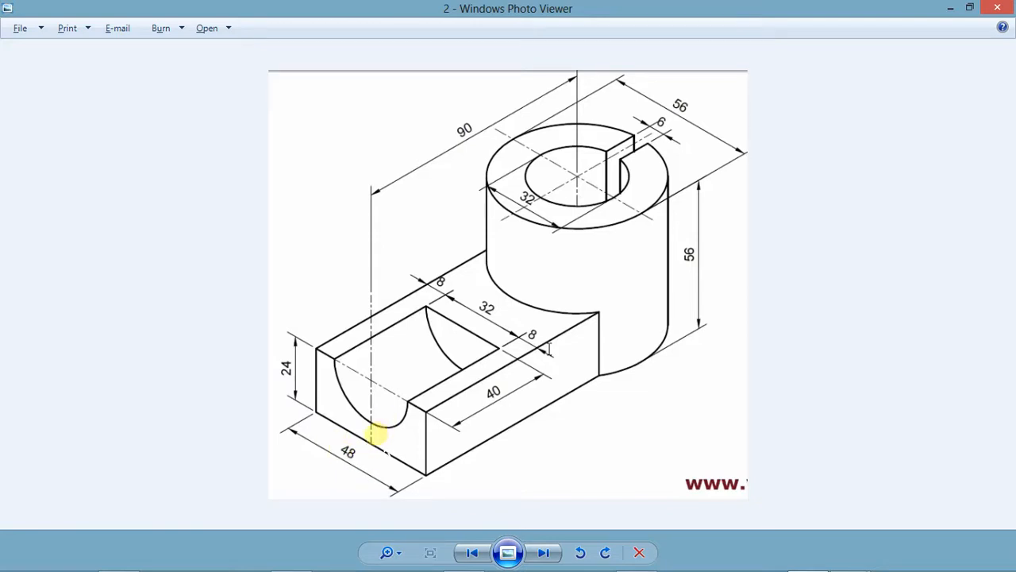
mouse_move(527, 569)
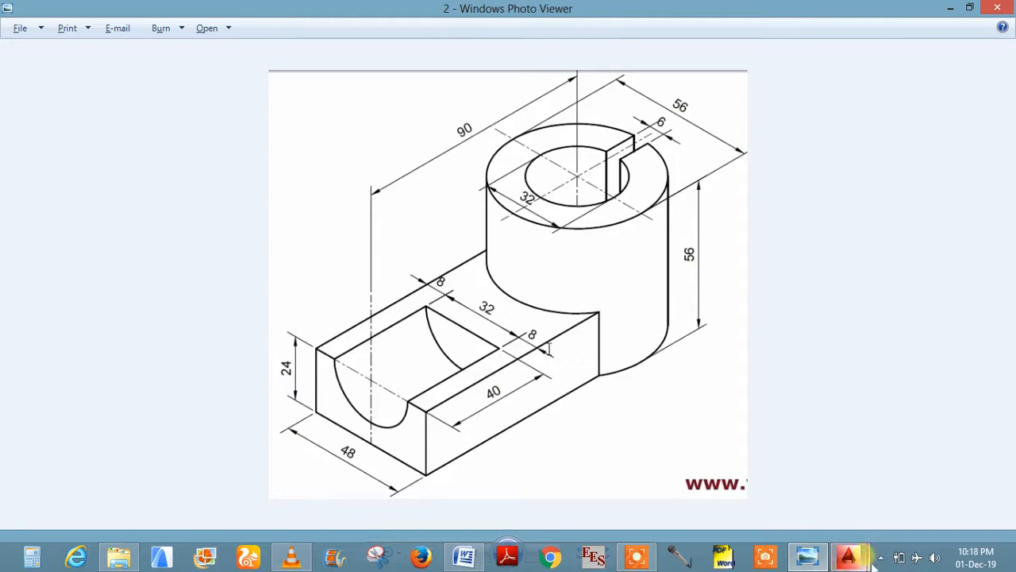
mouse_move(872, 562)
left_click(896, 504)
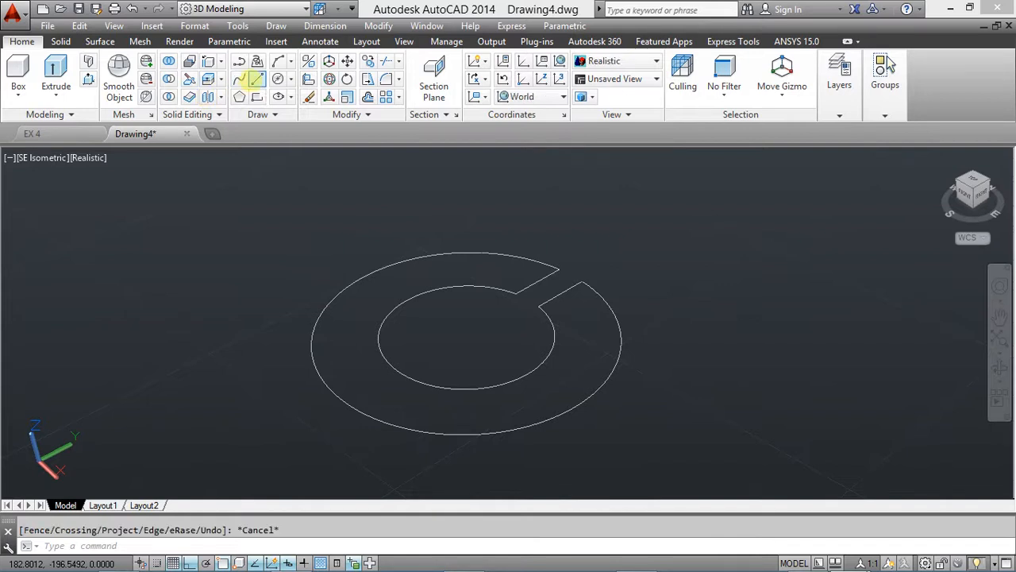
Draw a line 90 long from the circles' common centre along the negative Y direction
left_click(256, 78)
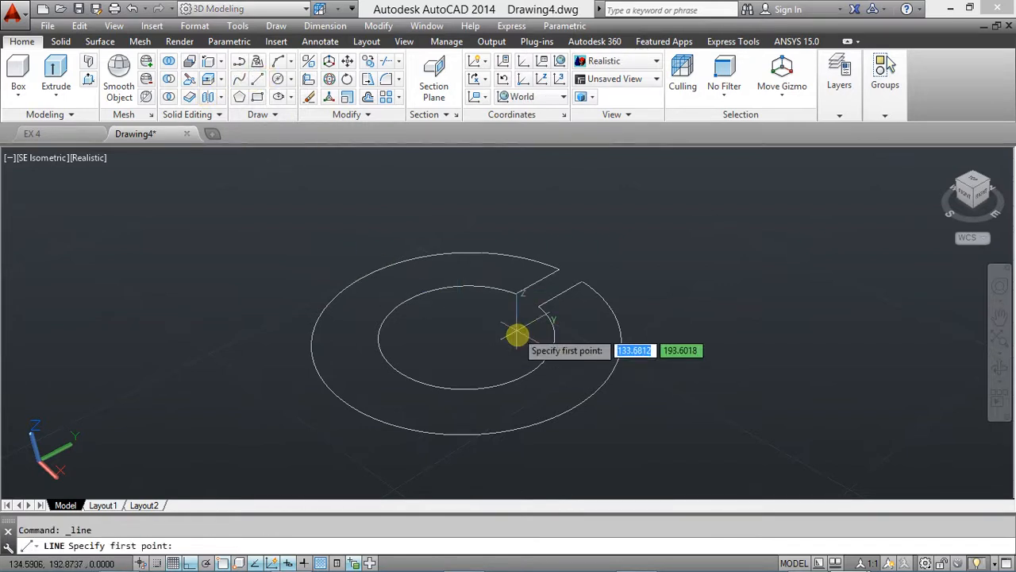
middle_click_drag(466, 351, 499, 264)
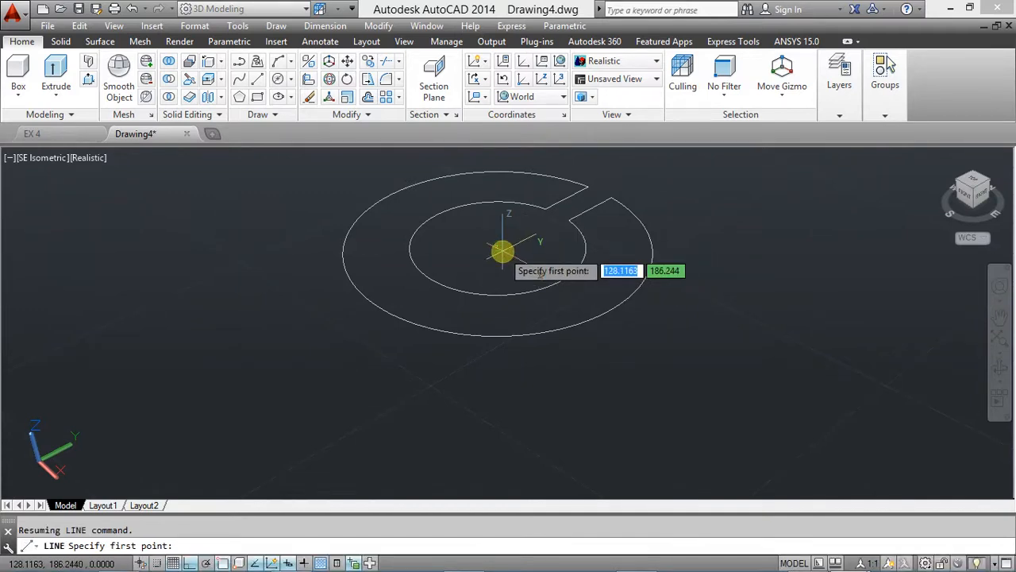
left_click(497, 249)
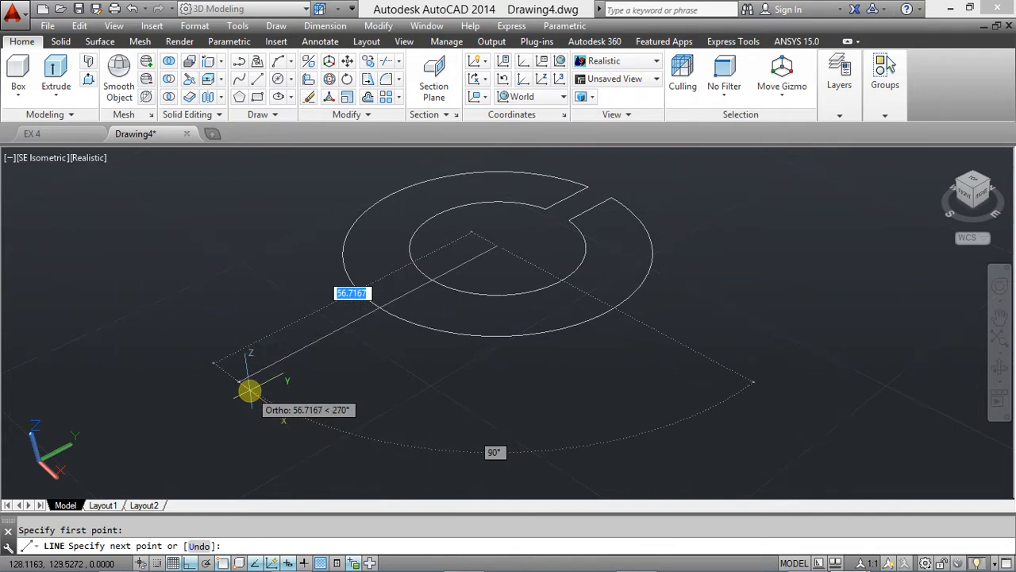
type("90")
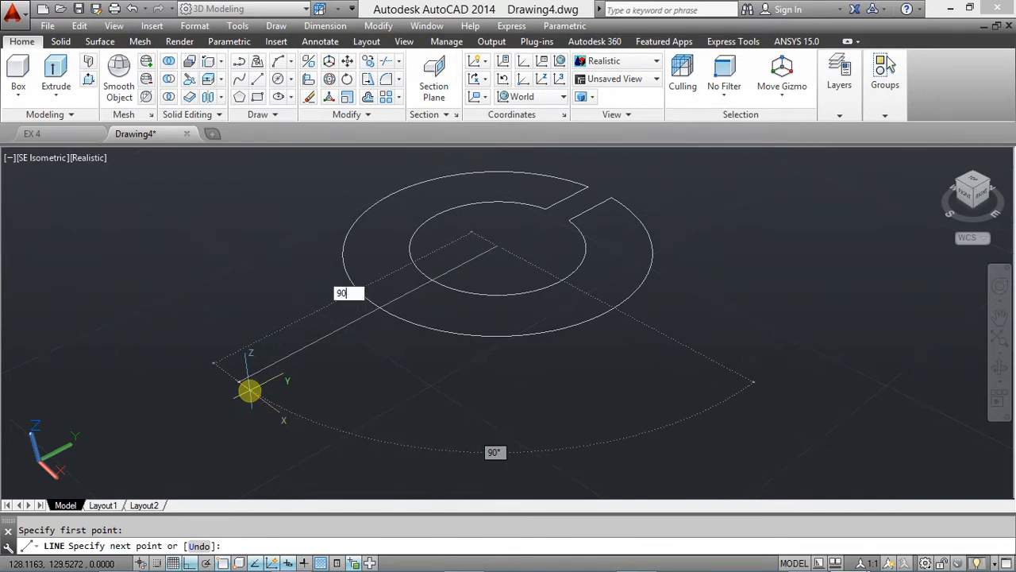
key("Return")
middle_click_drag(304, 356, 352, 324)
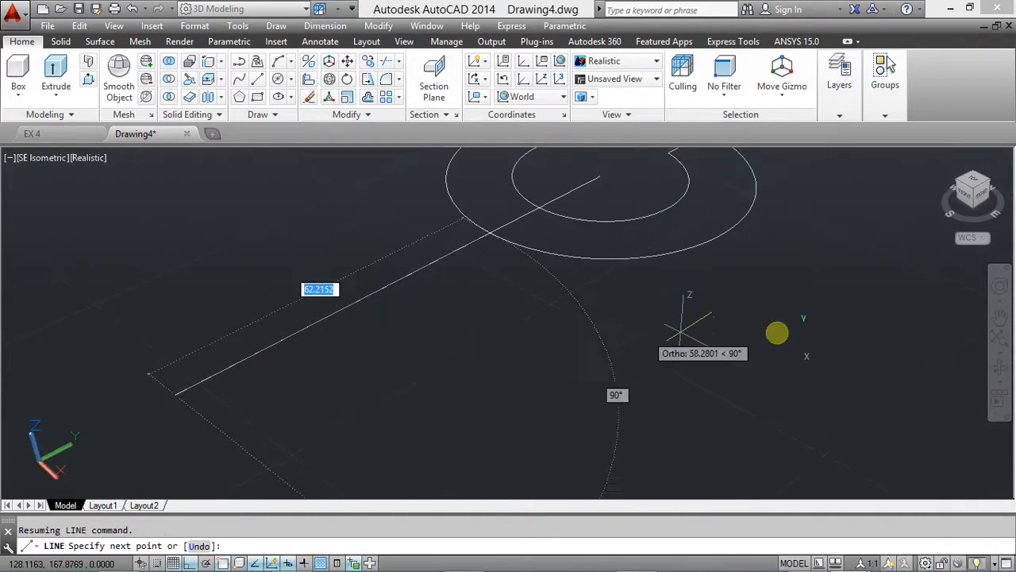
left_click(999, 340)
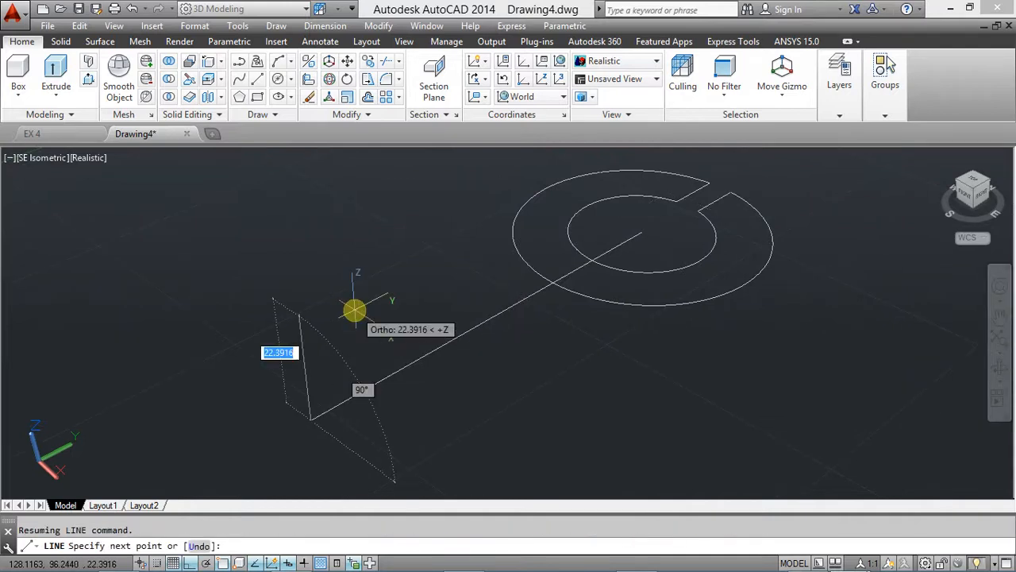
key("Escape")
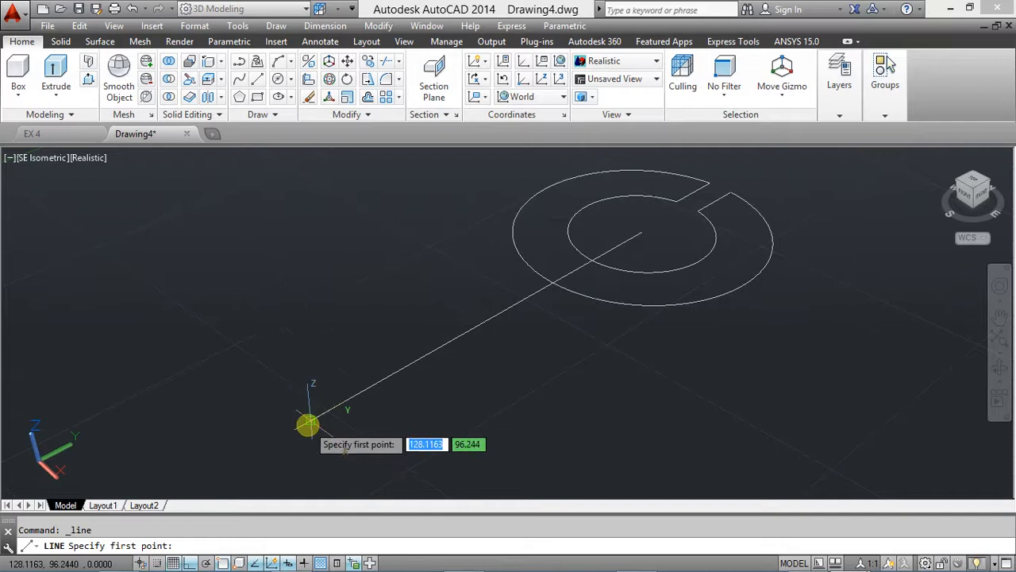
Draw a line 24 long from the free end of the 90-long line along the positive X direction
left_click(310, 422)
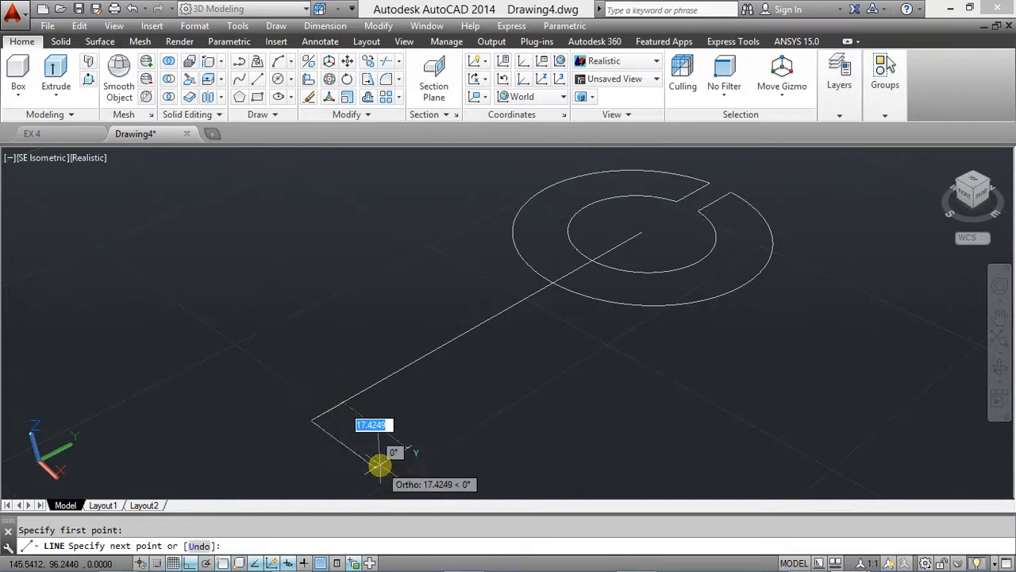
key("Escape")
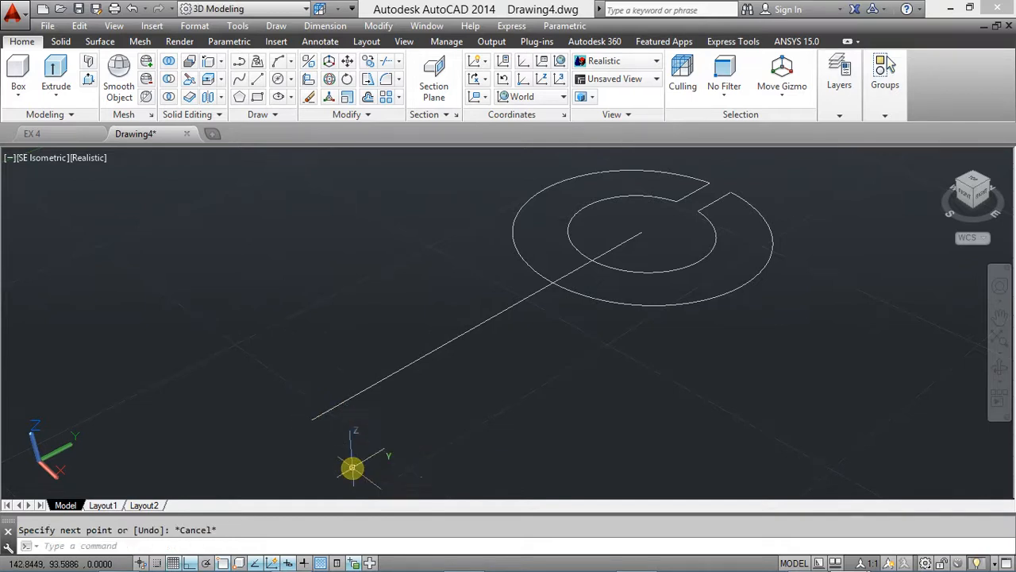
scroll(295, 442, "up", 1)
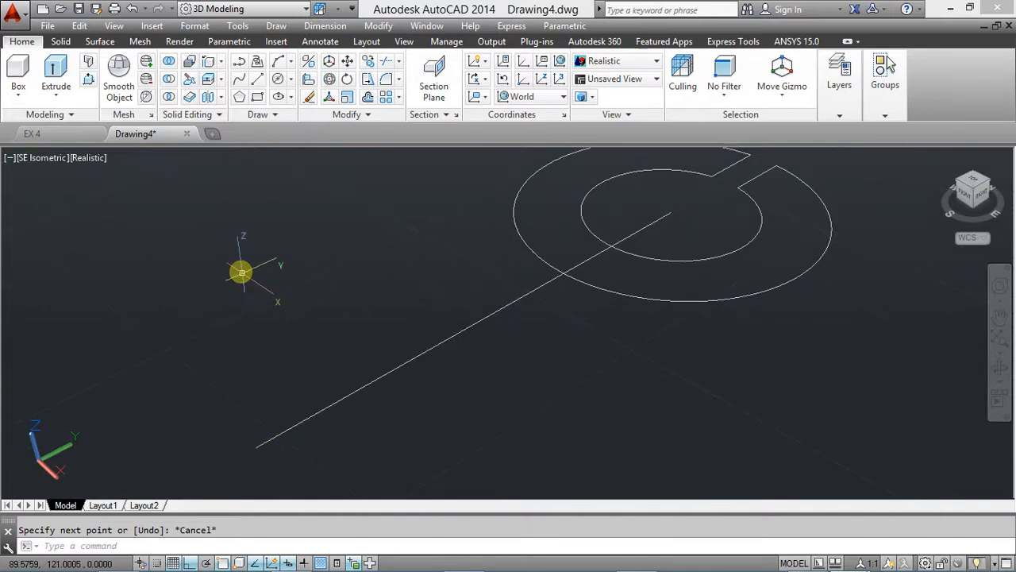
left_click(255, 78)
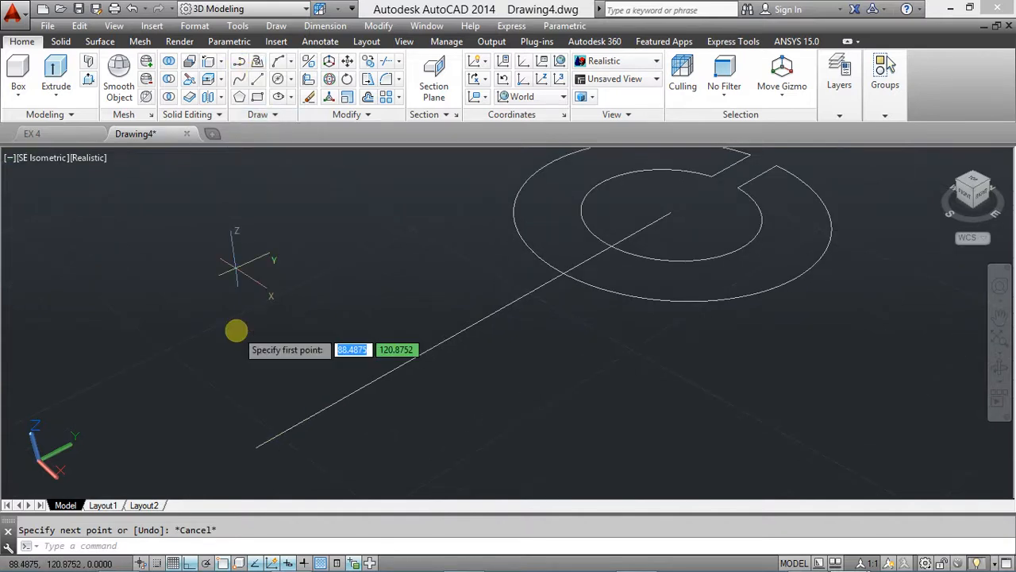
middle_click_drag(292, 401, 366, 337)
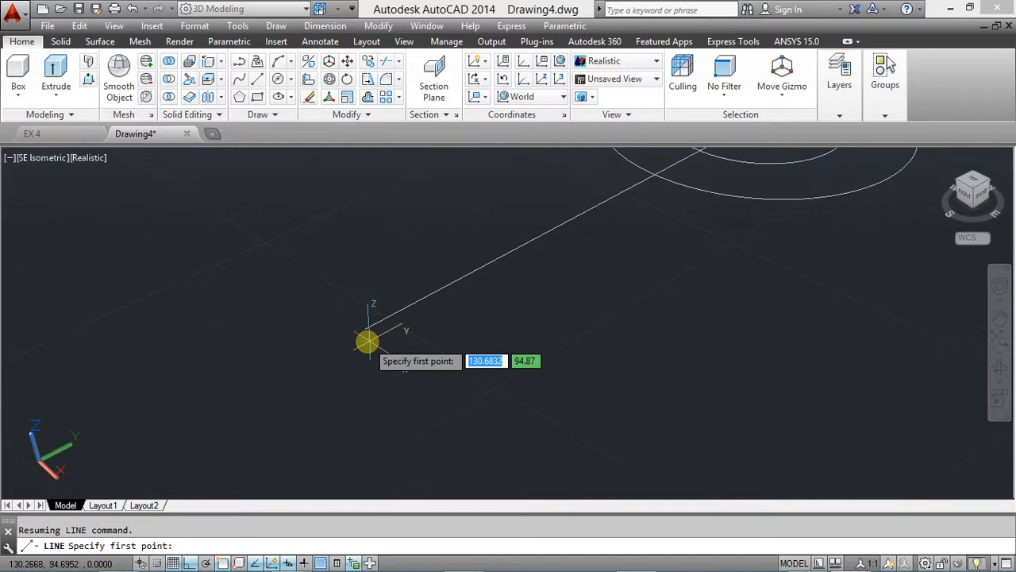
left_click(365, 331)
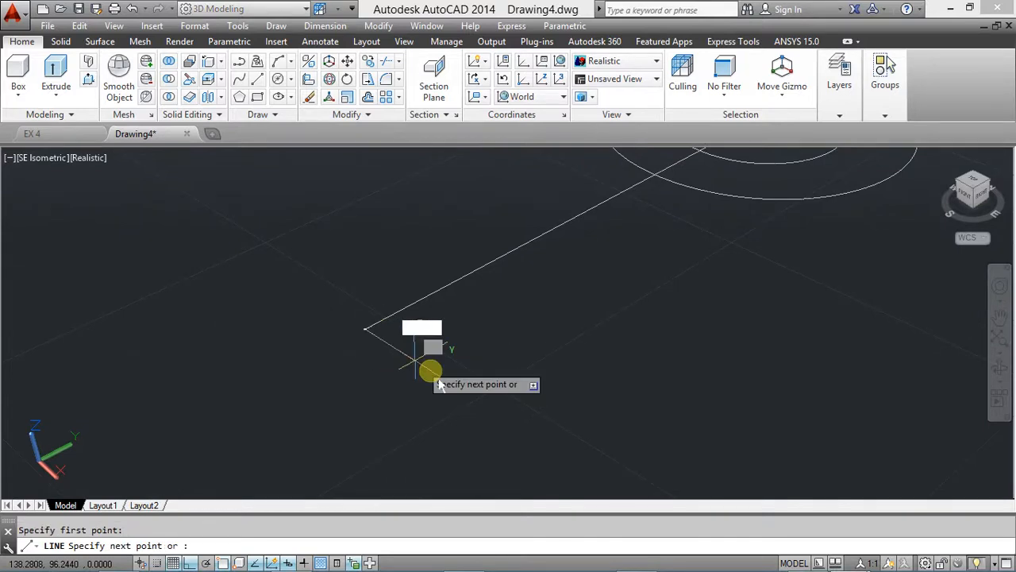
type("24")
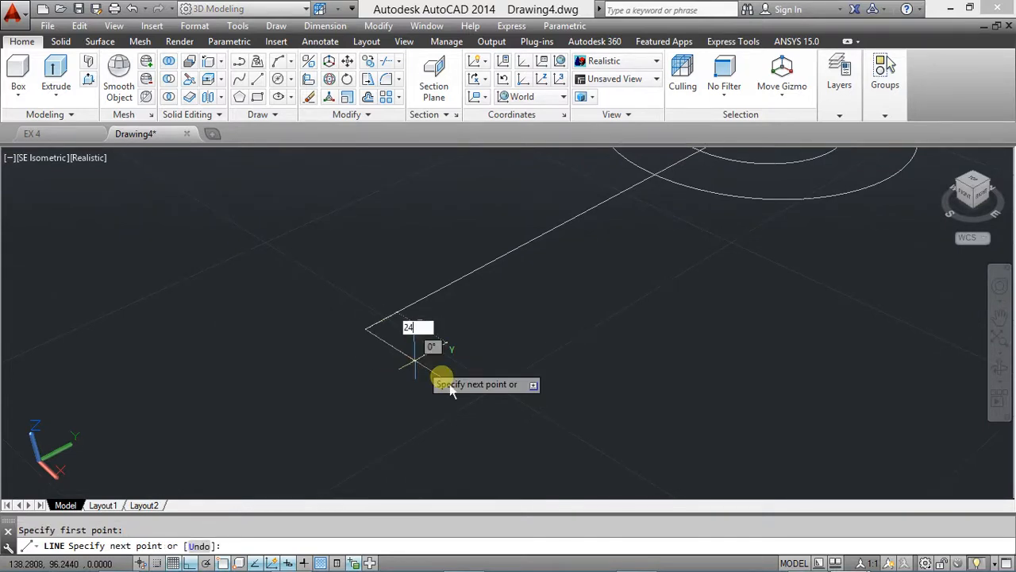
key("Return")
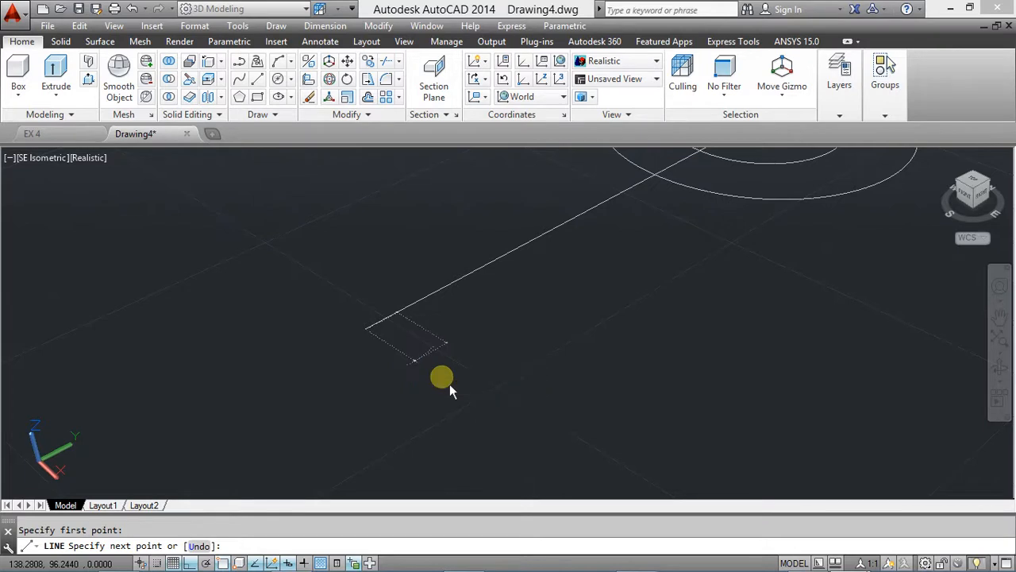
Continue the line along the positive Y direction, ending just inside the outer circle
middle_click_drag(586, 307, 546, 310)
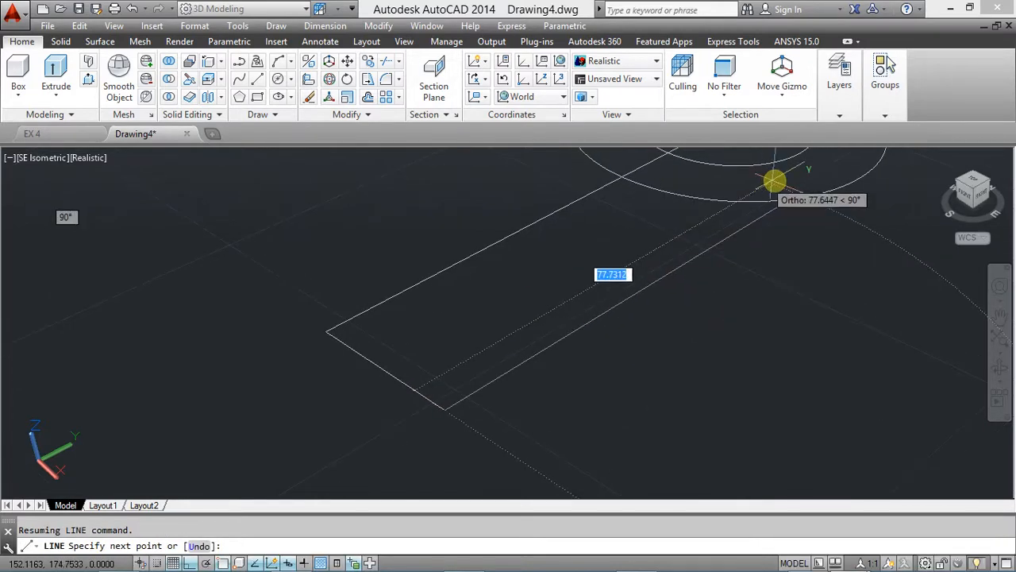
left_click(801, 185)
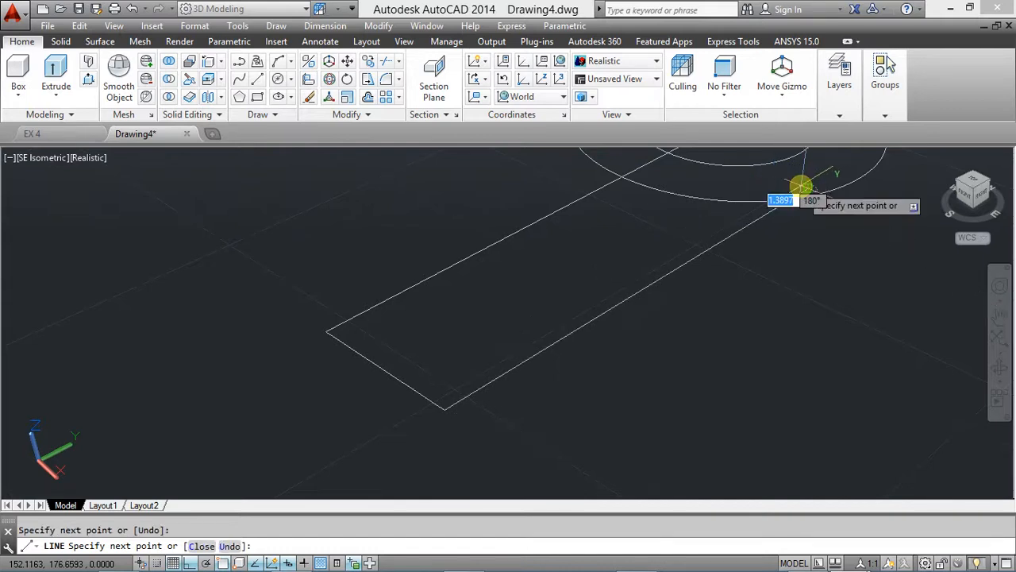
key("Escape")
Start mirroring the half outline of the base with the Mirror command
scroll(677, 244, "down", 2)
scroll(646, 236, "down", 1)
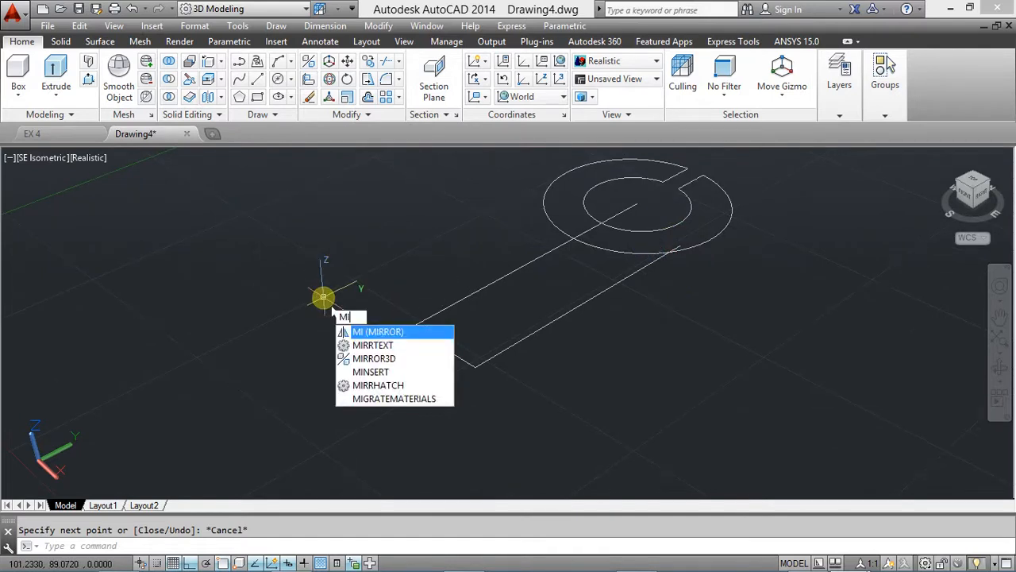
key("Return")
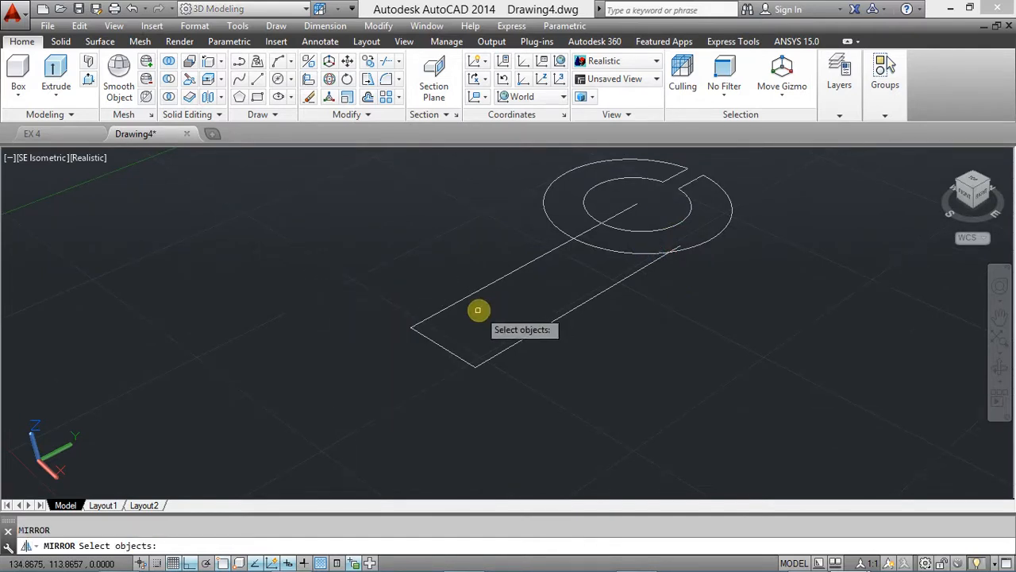
Mirror the outer side line and the short end line about the centre line, keeping the source objects
left_click(532, 328)
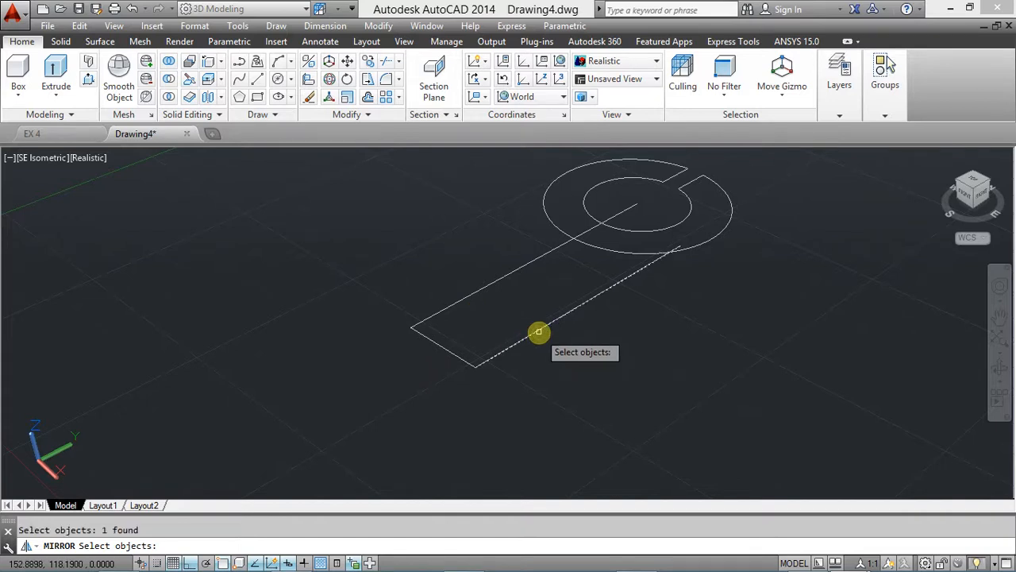
left_click(449, 351)
key("Return")
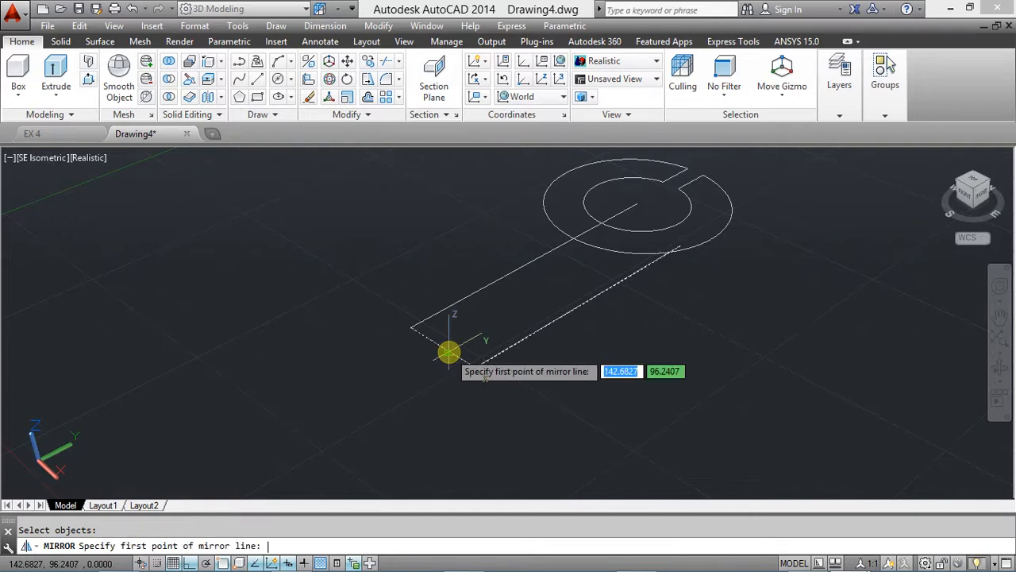
left_click(410, 326)
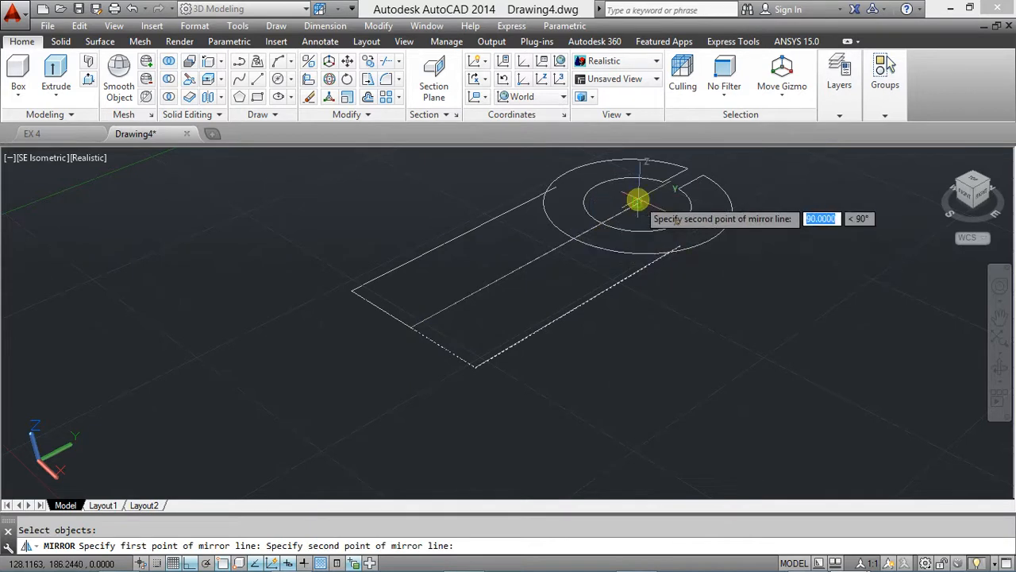
left_click(638, 203)
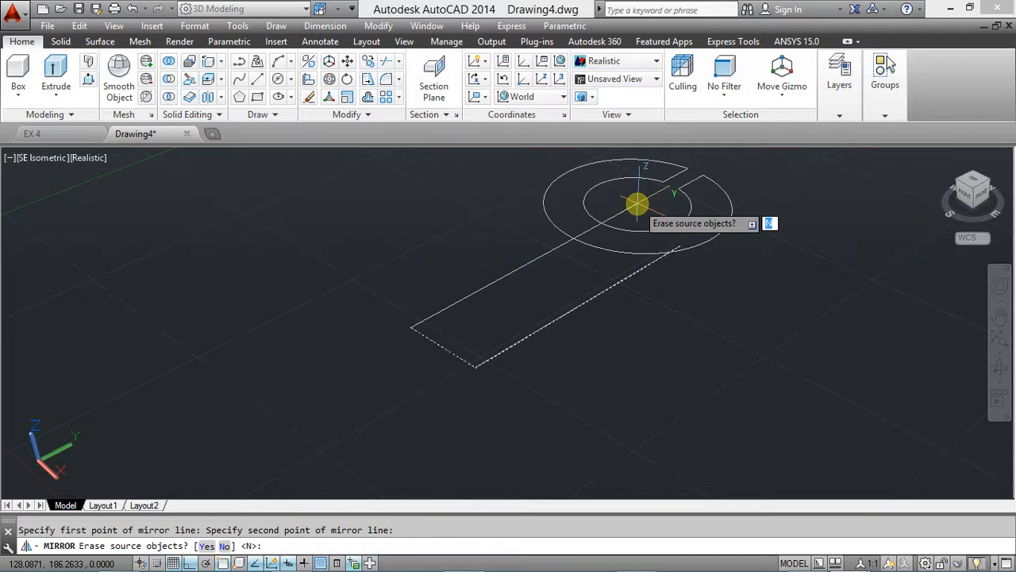
key("Return")
Trim both side lines where they extend inside the outer arc, and delete the centre line
scroll(474, 251, "up", 1)
middle_click_drag(474, 251, 438, 297)
key("Return")
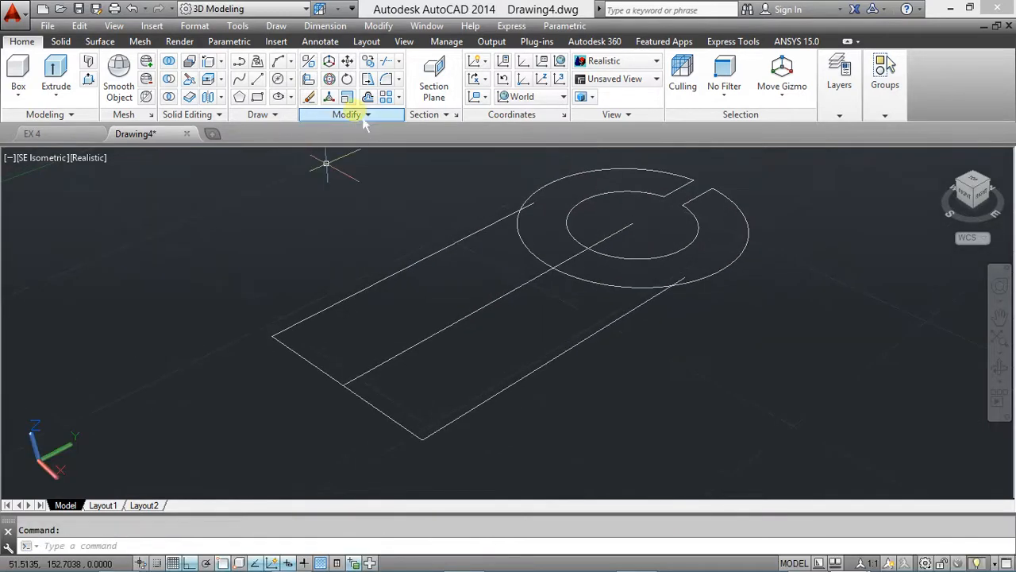
type("tri")
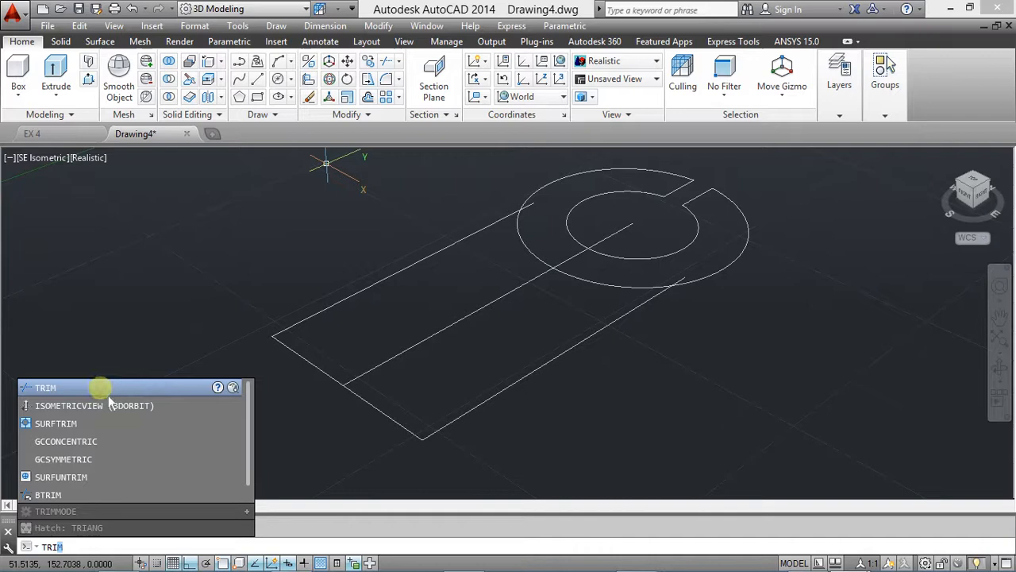
key("Return")
key("Return")
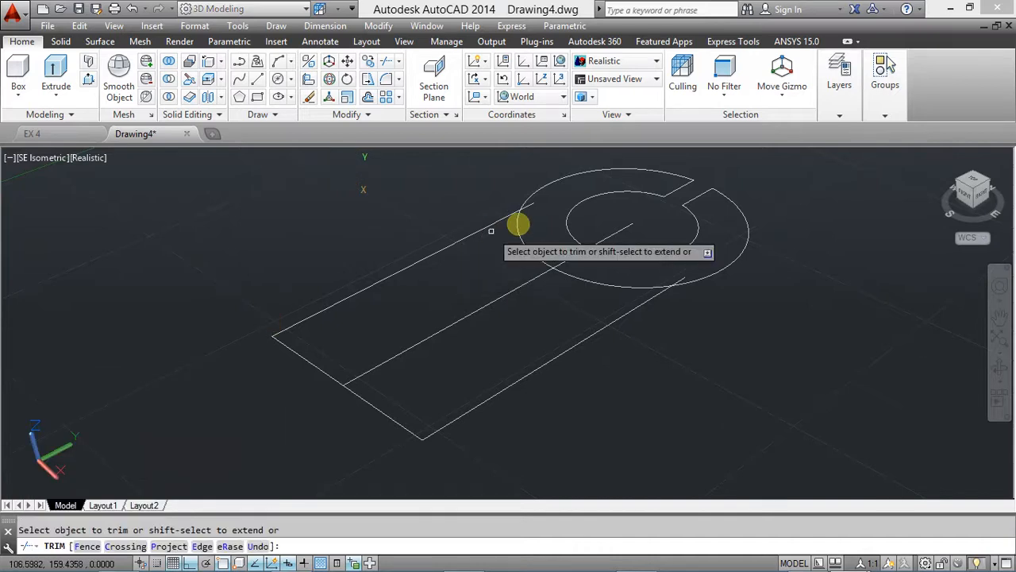
scroll(514, 207, "up", 3)
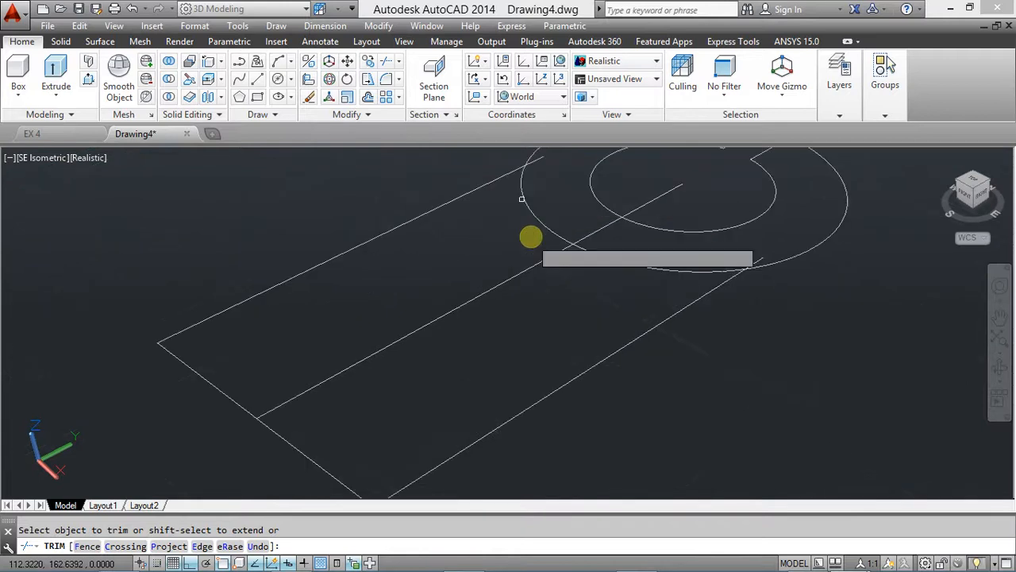
left_click(537, 159)
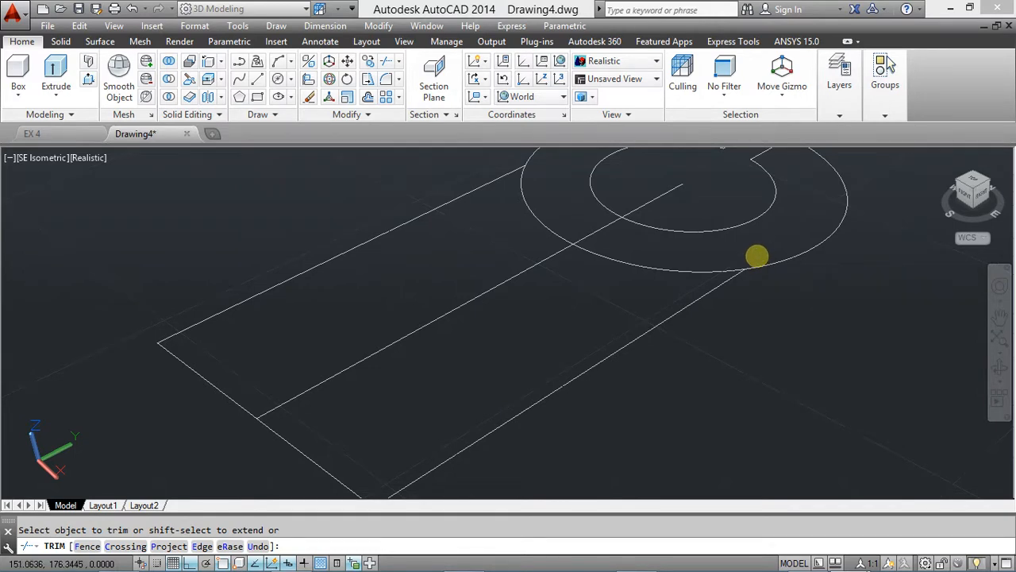
key("Escape")
left_click(520, 275)
key("Delete")
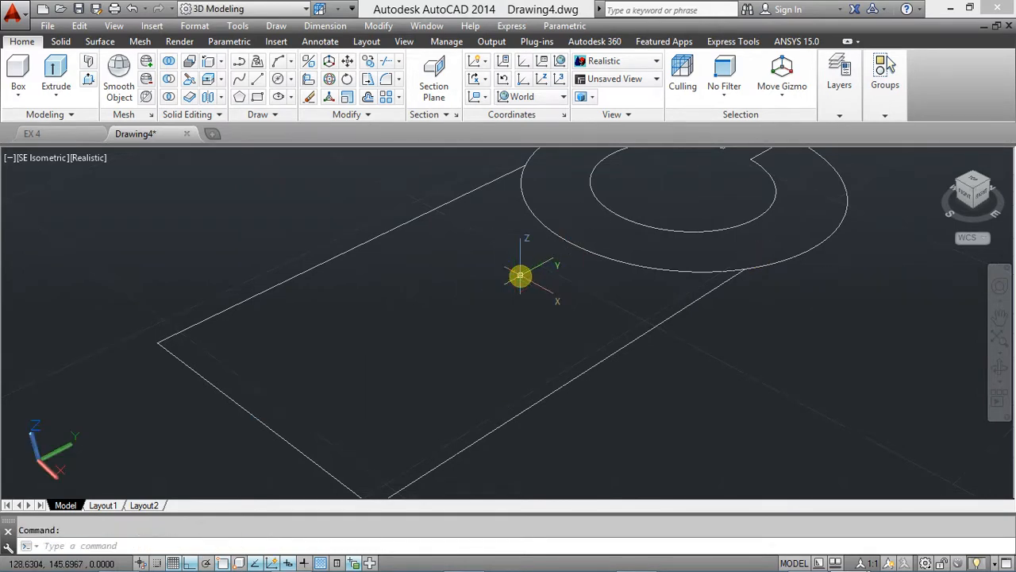
Check the dimensions in the Windows Photo Viewer reference image and presspull the slotted ring area to a height of 56
scroll(520, 275, "down", 3)
middle_click_drag(524, 256, 459, 263, "shift")
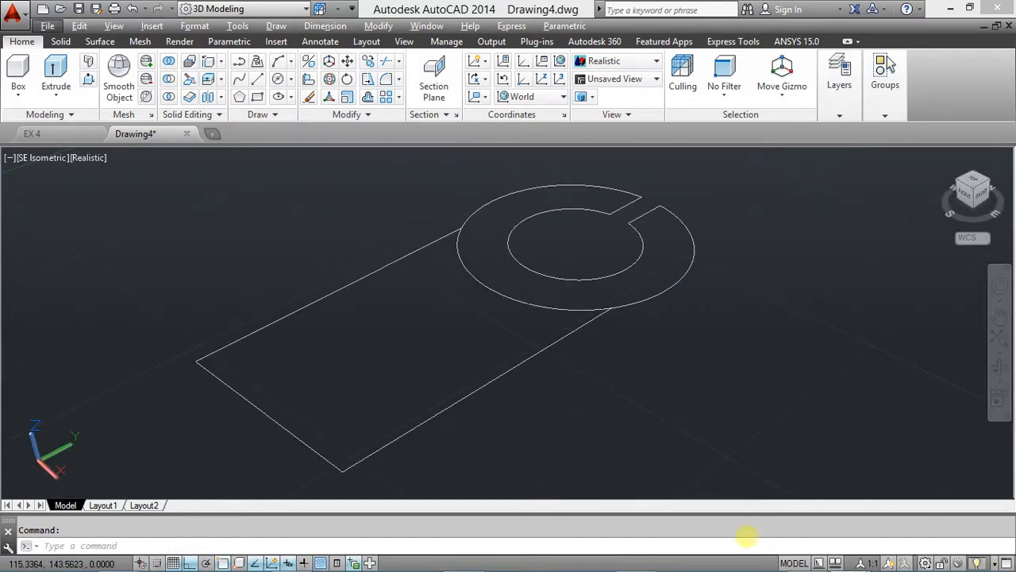
mouse_move(845, 569)
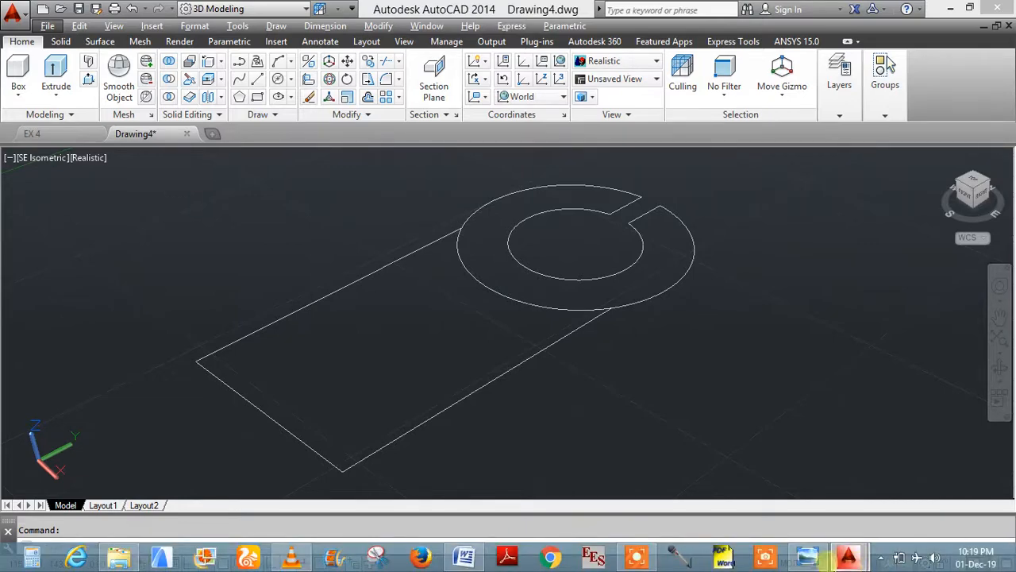
left_click(807, 556)
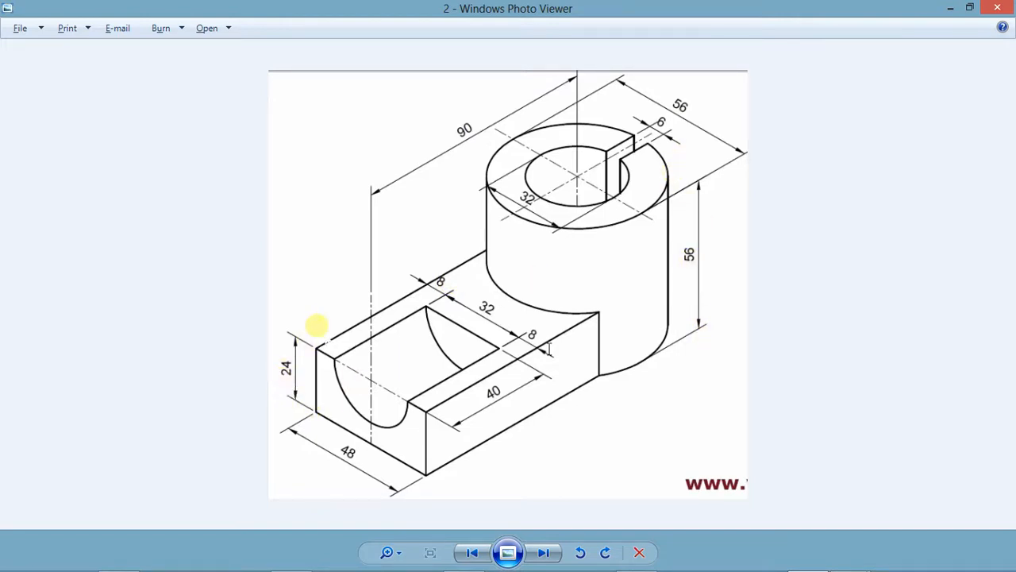
key("alt+Tab")
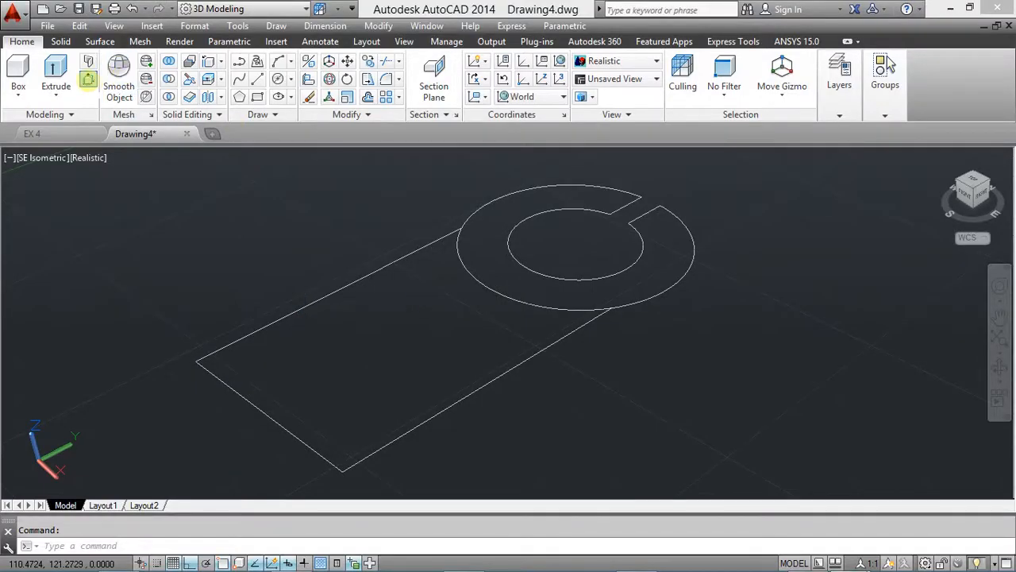
left_click(88, 78)
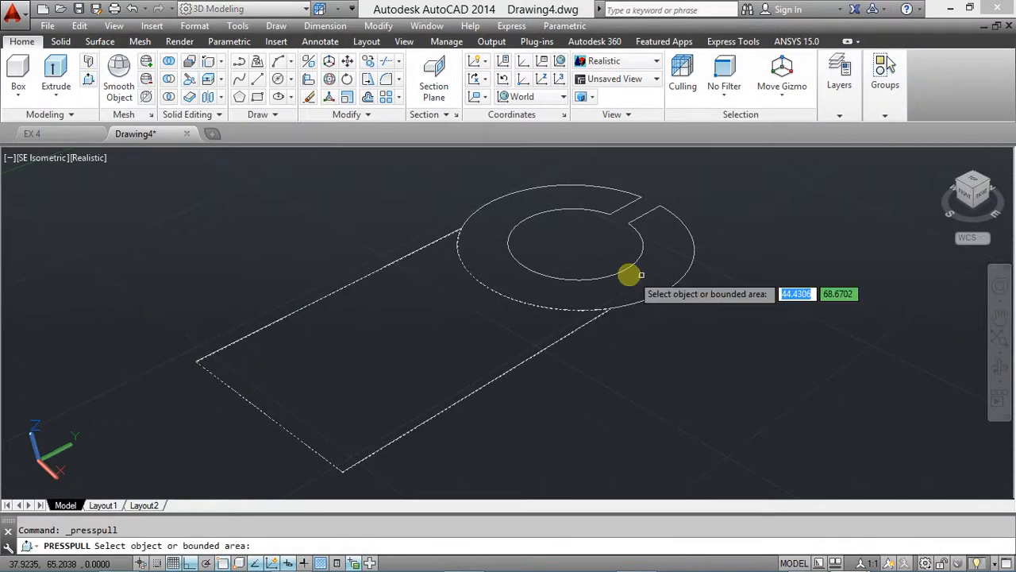
left_click(551, 297)
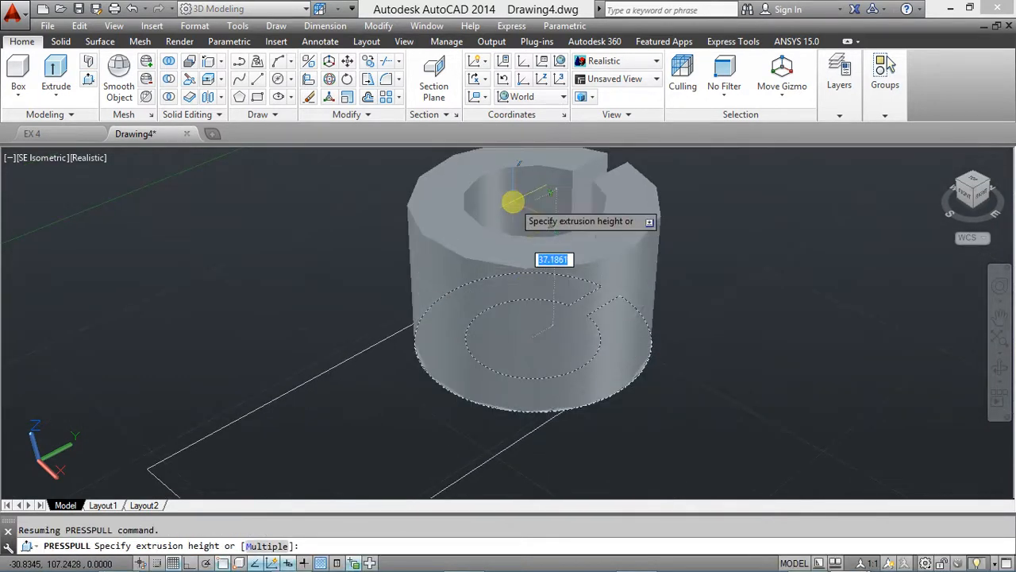
type("10")
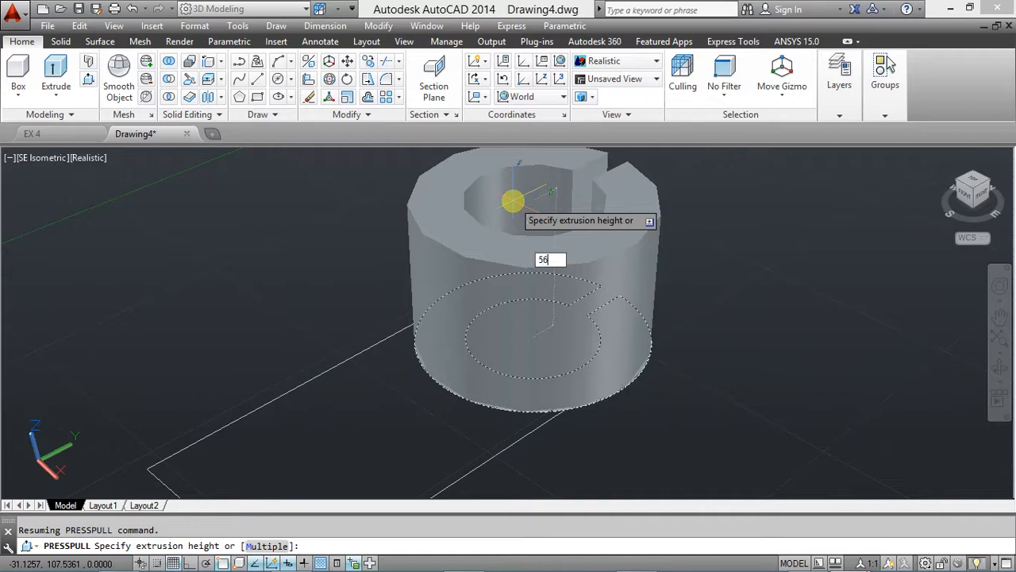
key("Return")
middle_click_drag(513, 200, 589, 99)
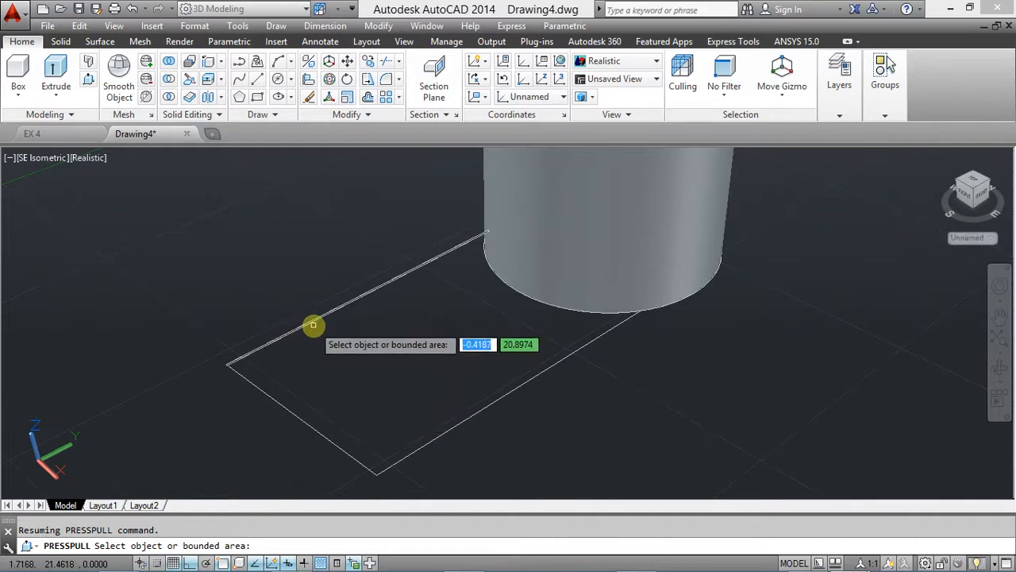
key("Escape")
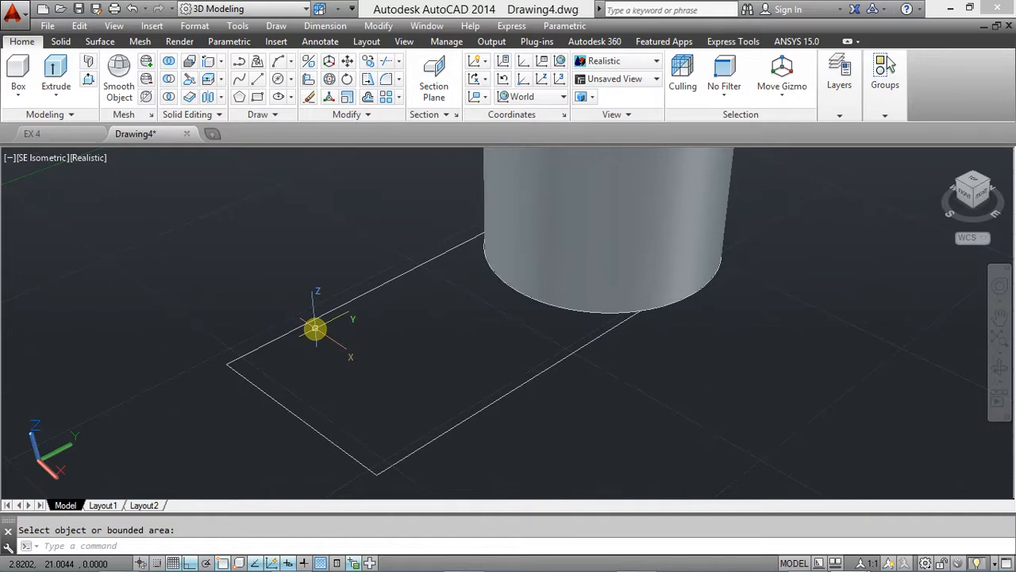
Presspull the rectangular base area to a height of 24 and check the reference image again
middle_click_drag(315, 328, 268, 299, "shift")
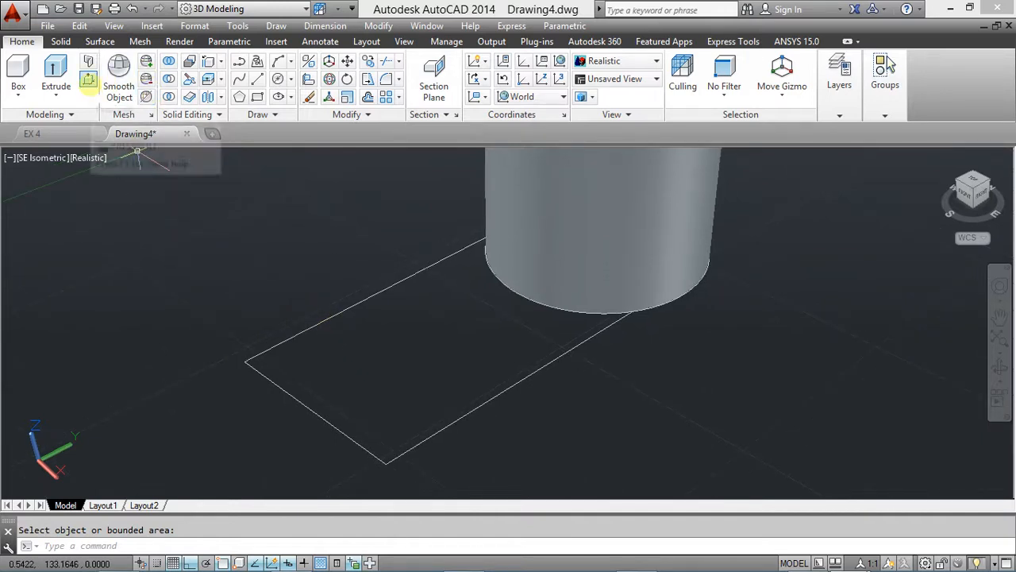
left_click(88, 79)
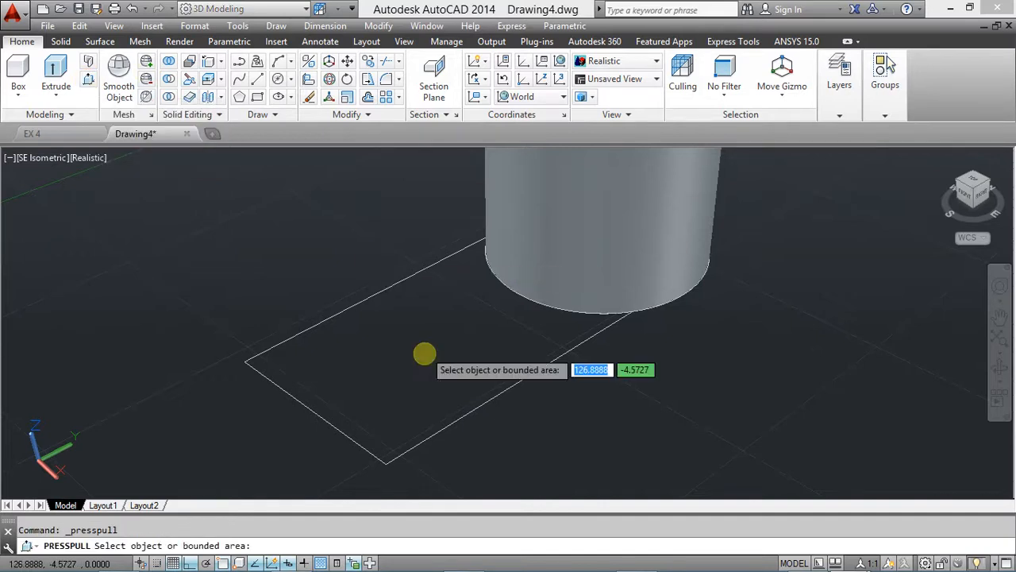
left_click(426, 379)
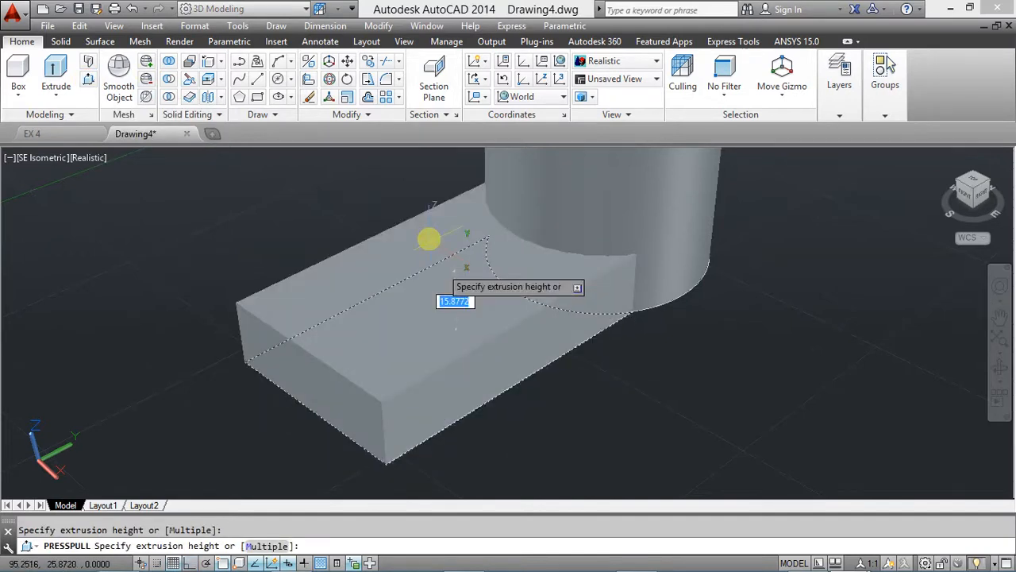
type("24")
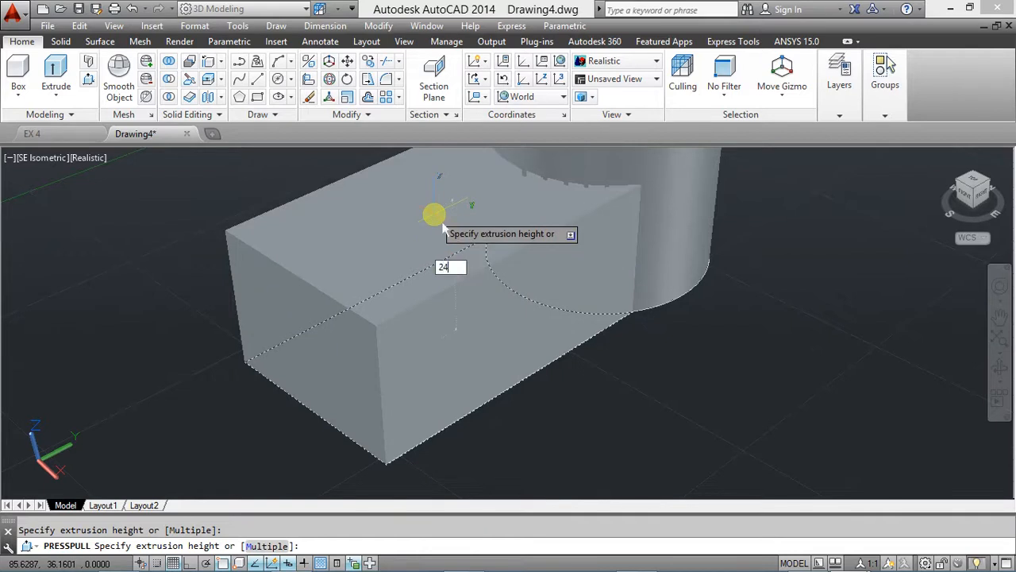
key("Return")
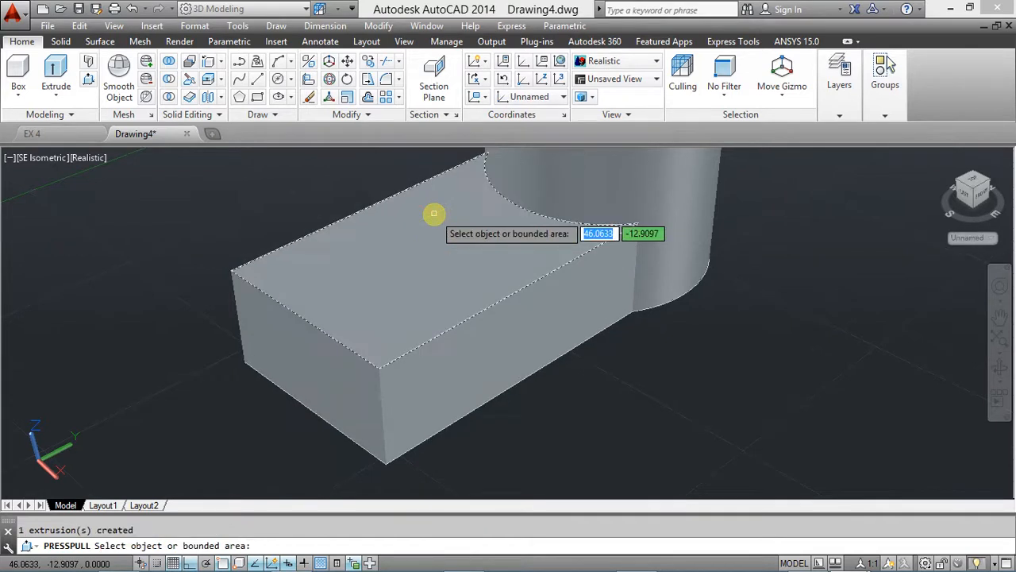
key("alt+Tab")
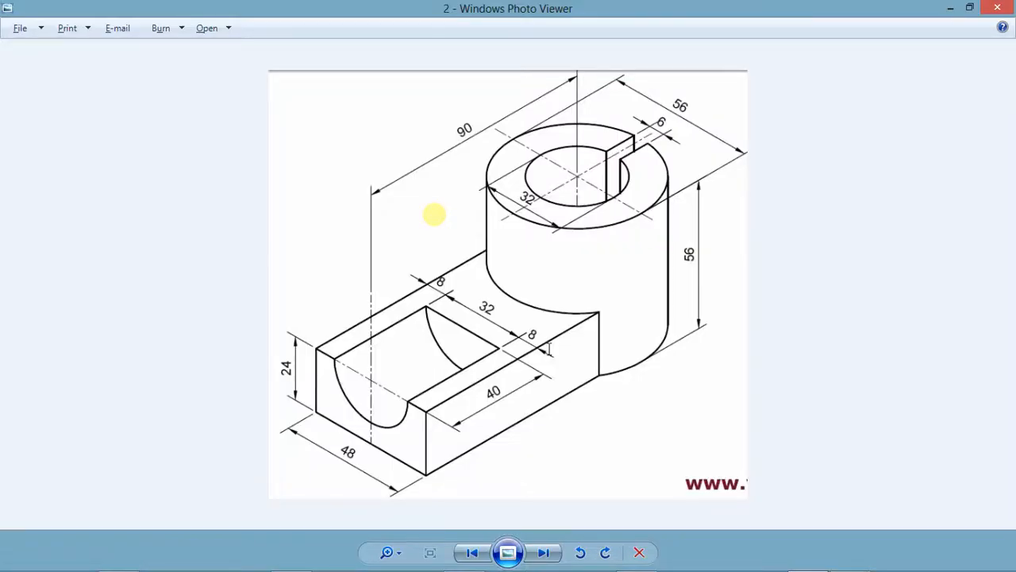
key("alt+Tab")
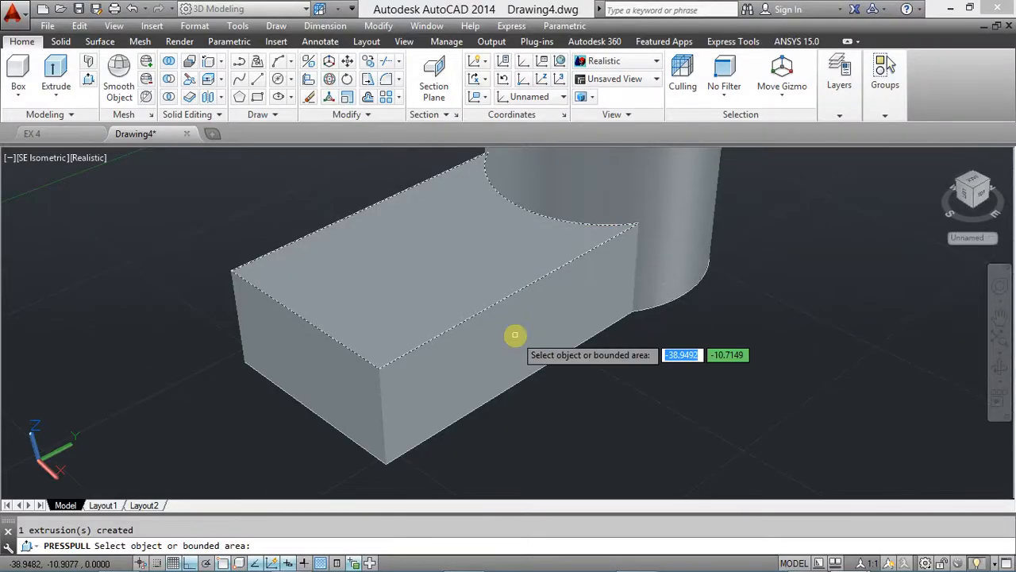
key("Return")
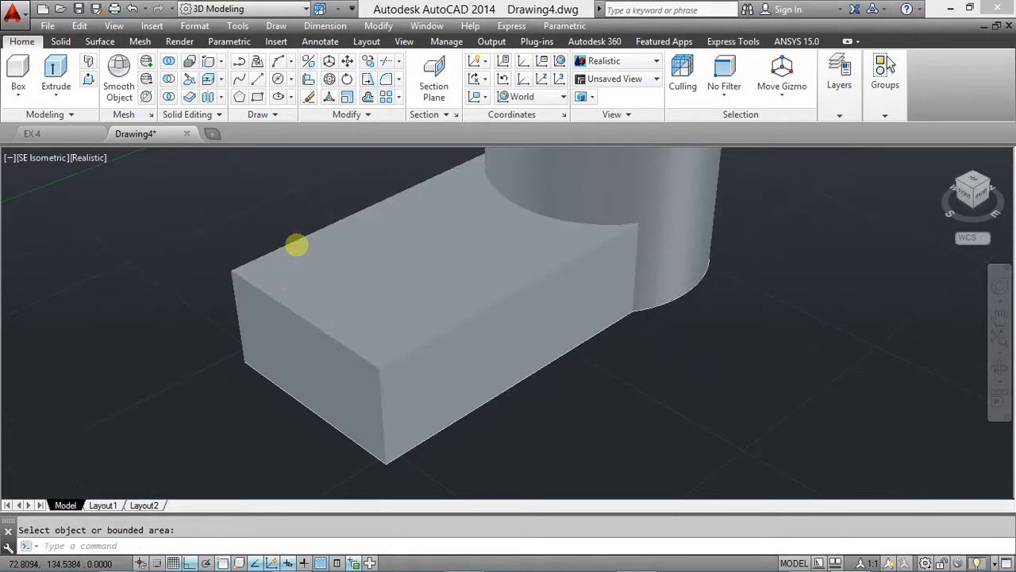
Preview the whole model in the Conceptual and Hidden visual styles and switch back to Realistic
scroll(340, 251, "down", 1)
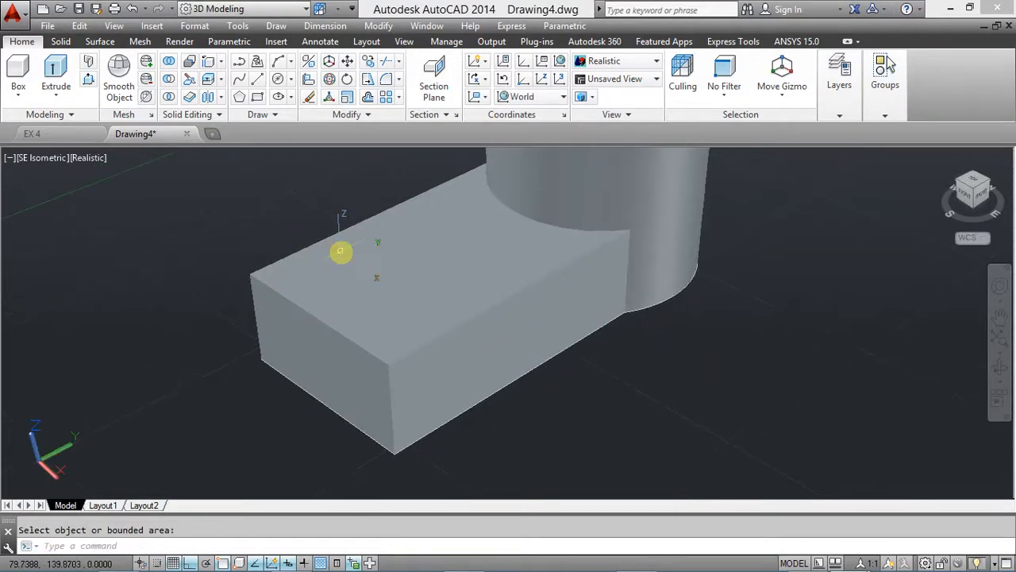
left_click(998, 336)
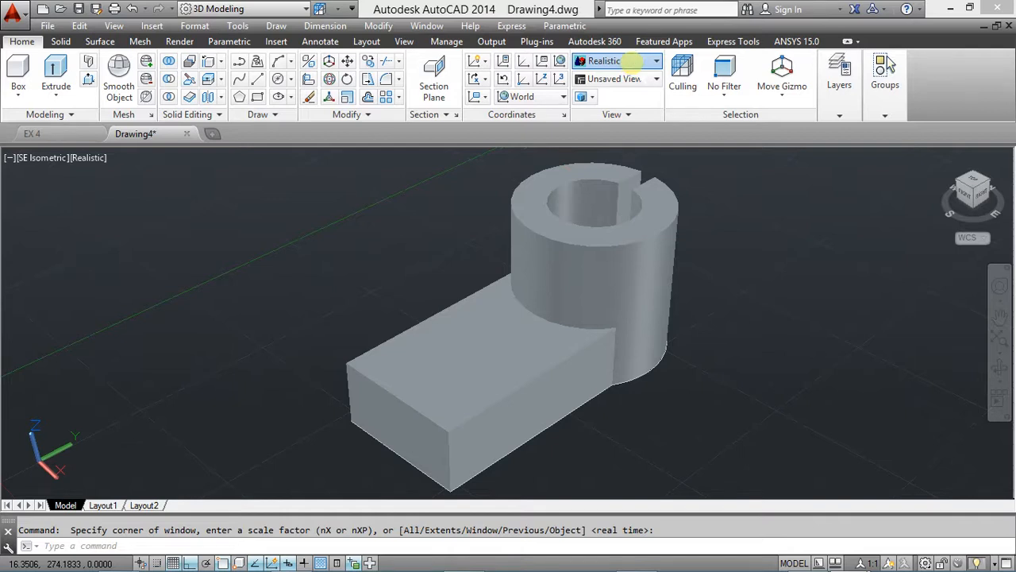
left_click(622, 61)
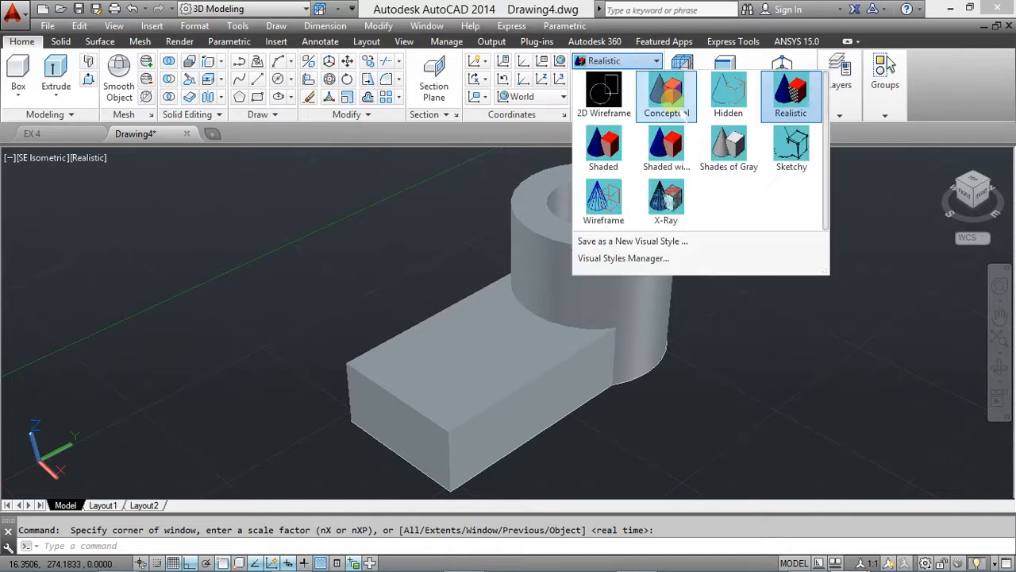
left_click(673, 100)
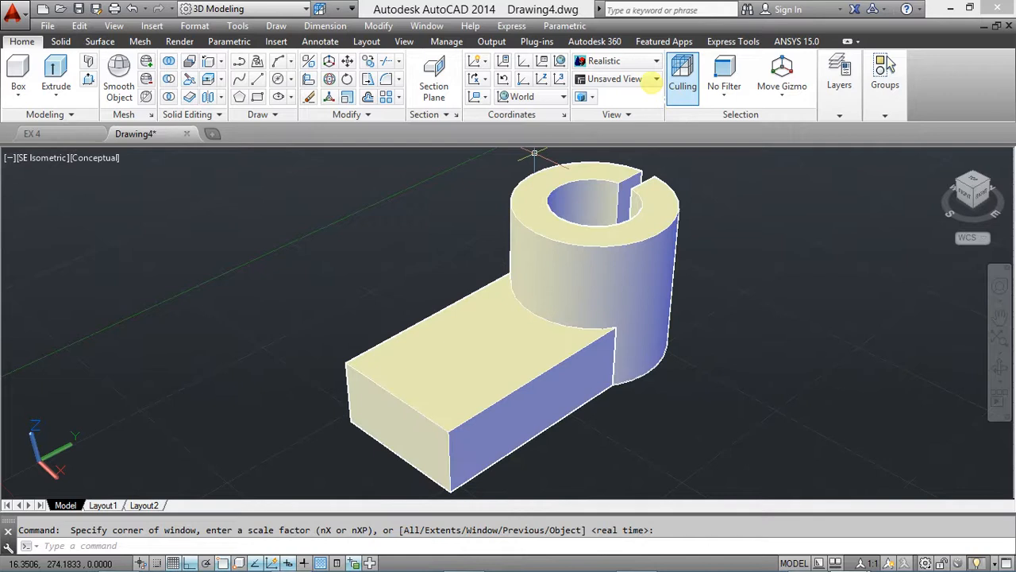
left_click(635, 60)
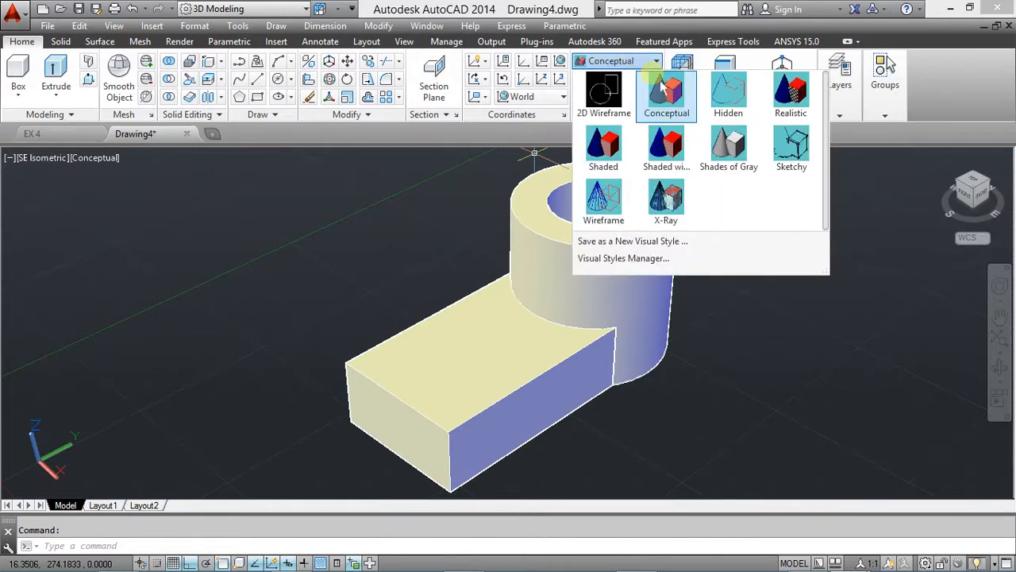
left_click(728, 94)
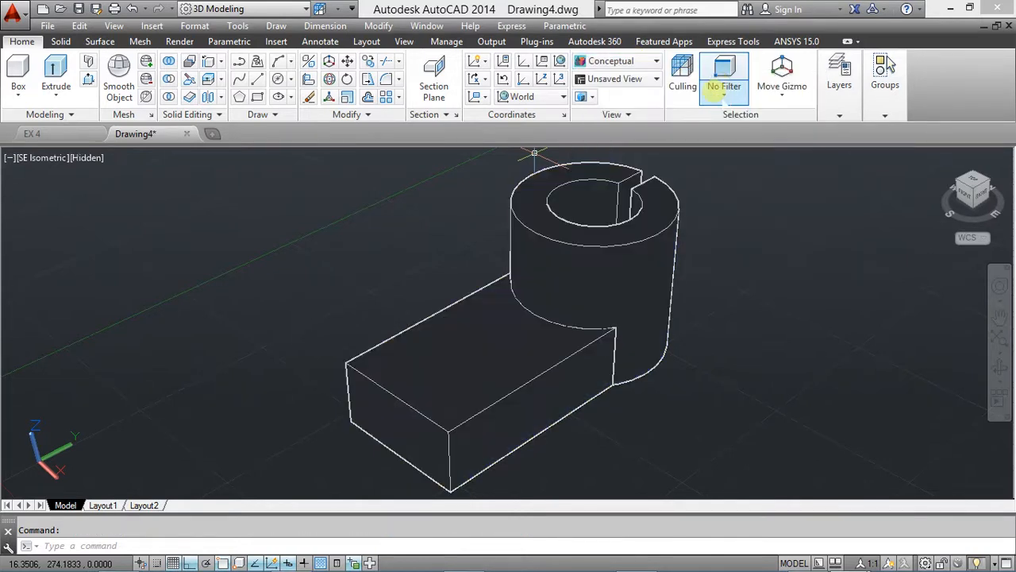
left_click(613, 61)
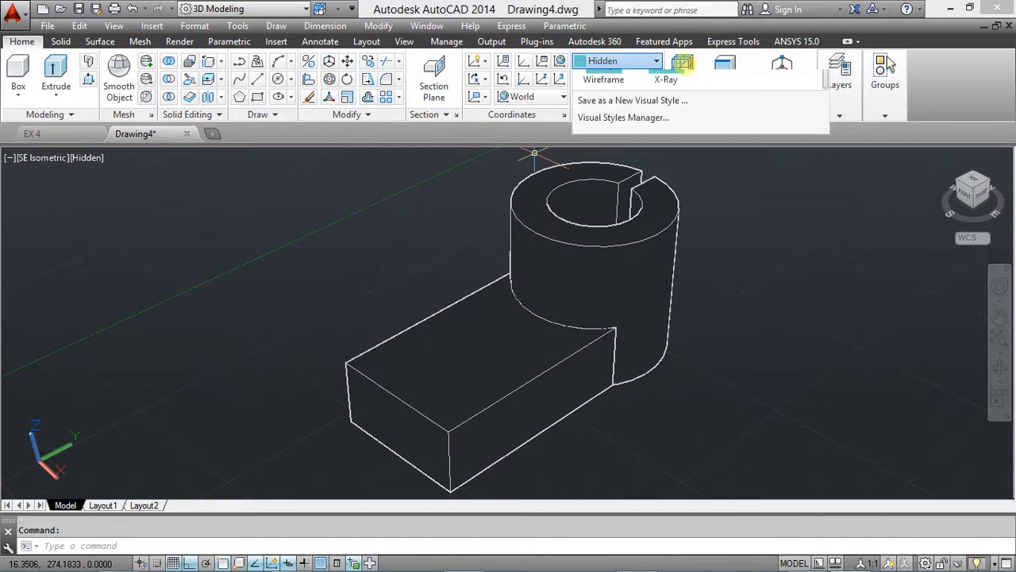
left_click(791, 91)
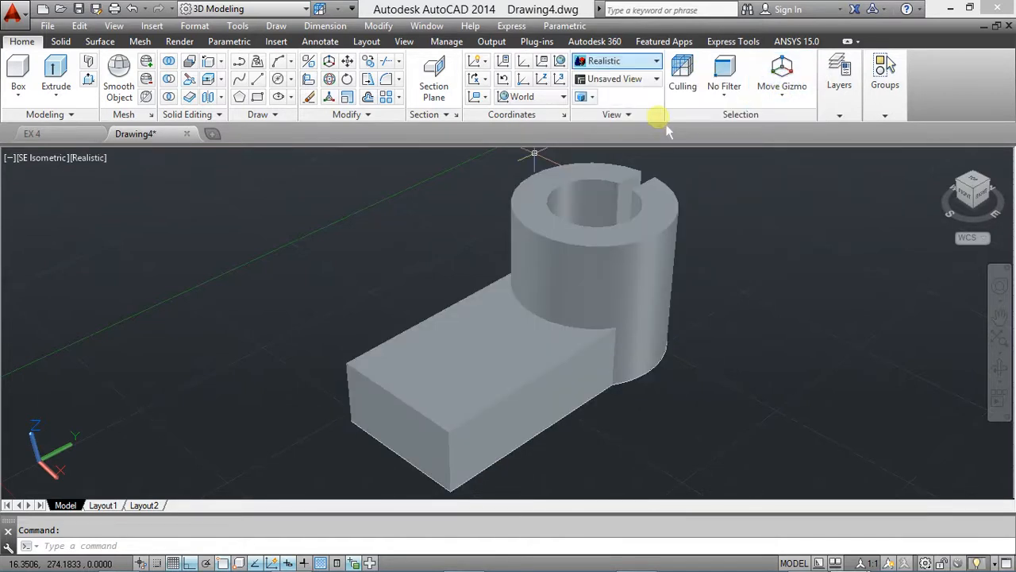
Preview the model in the Shades of Gray visual style and apply the Shaded style
left_click(635, 61)
left_click(726, 147)
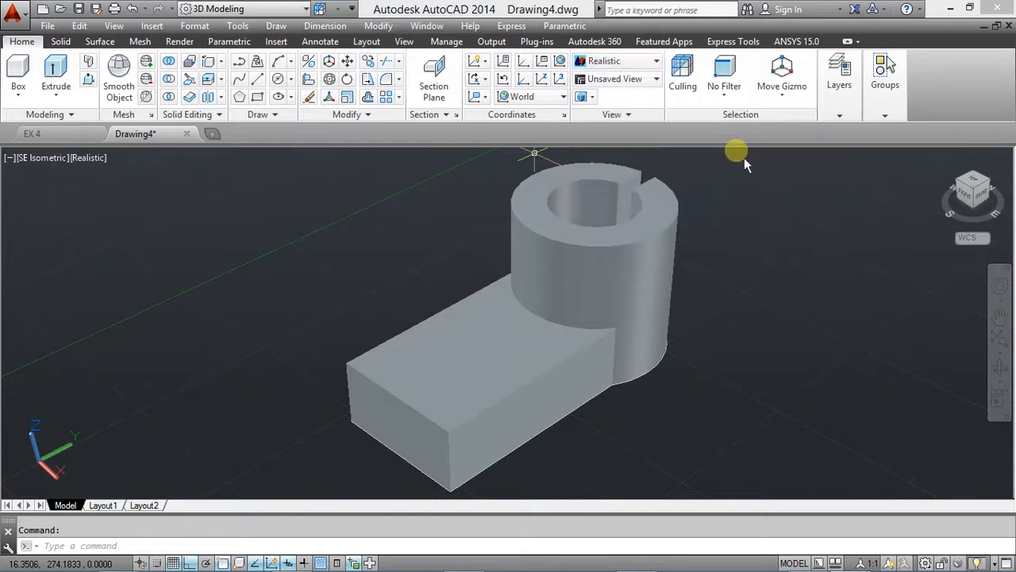
left_click(613, 61)
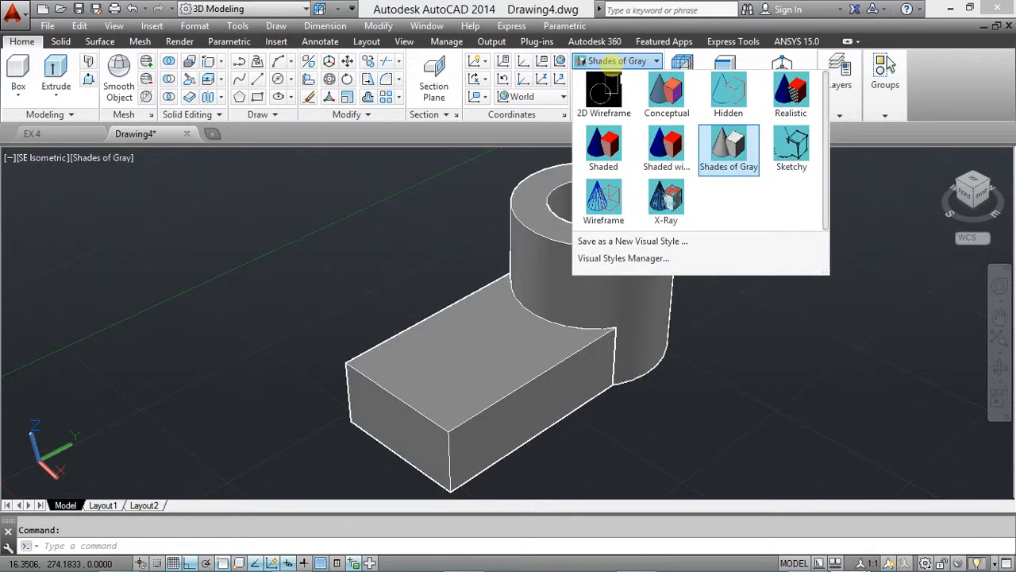
left_click(603, 145)
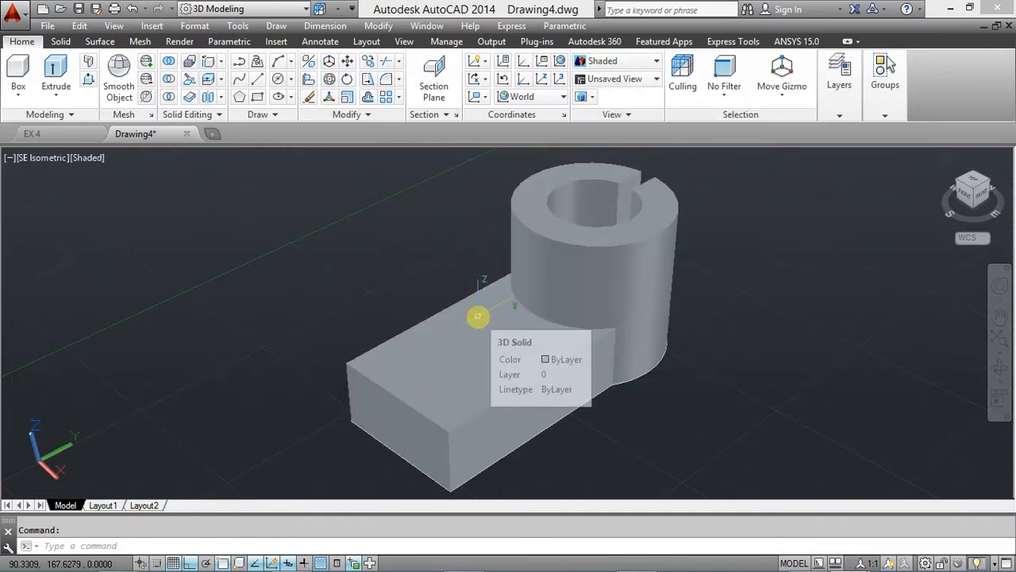
Check the half-round recess dimensions in the Windows Photo Viewer reference image and set the UCS to Front in AutoCAD
key("alt+Tab")
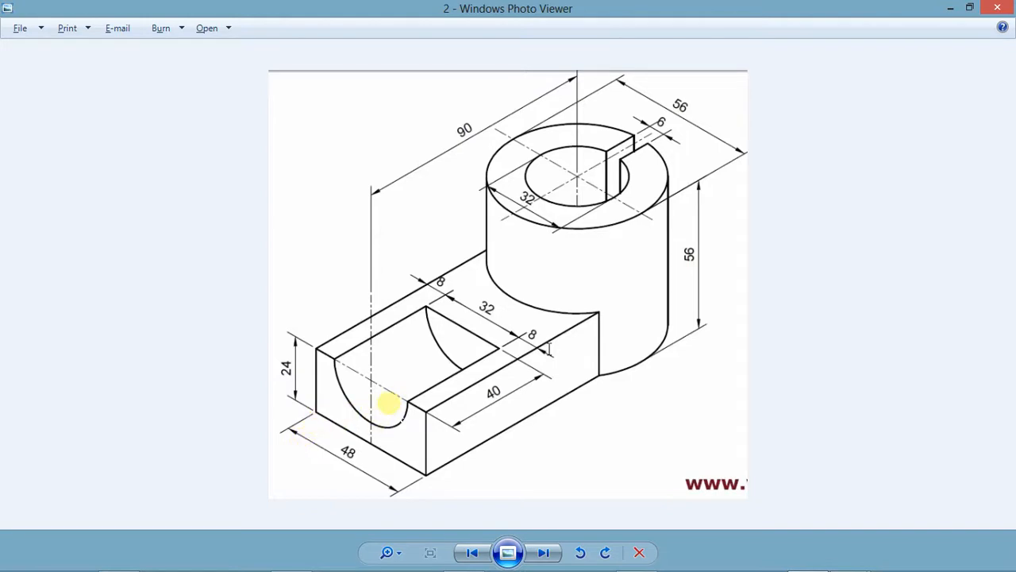
key("alt+Tab")
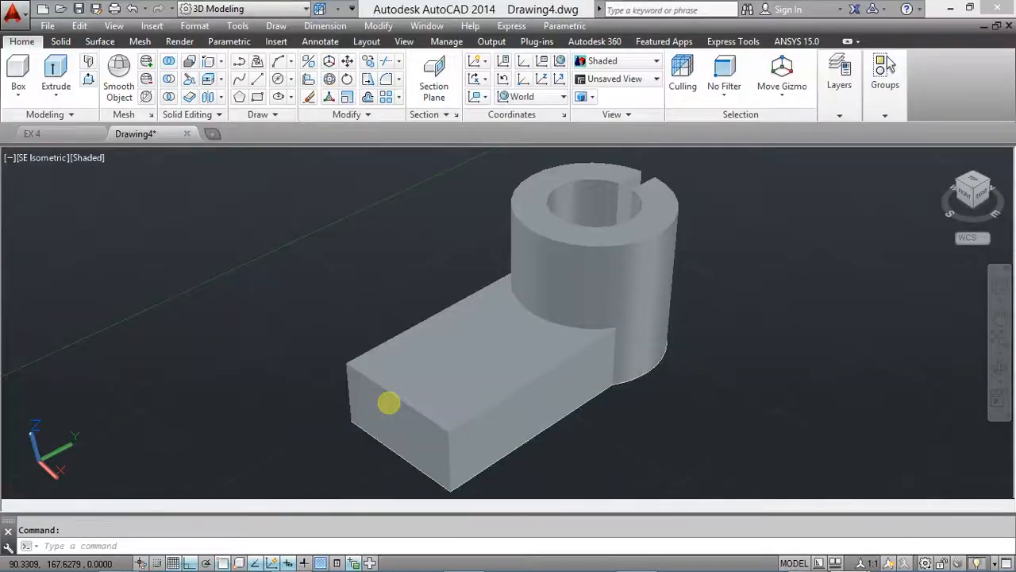
key("alt+Tab")
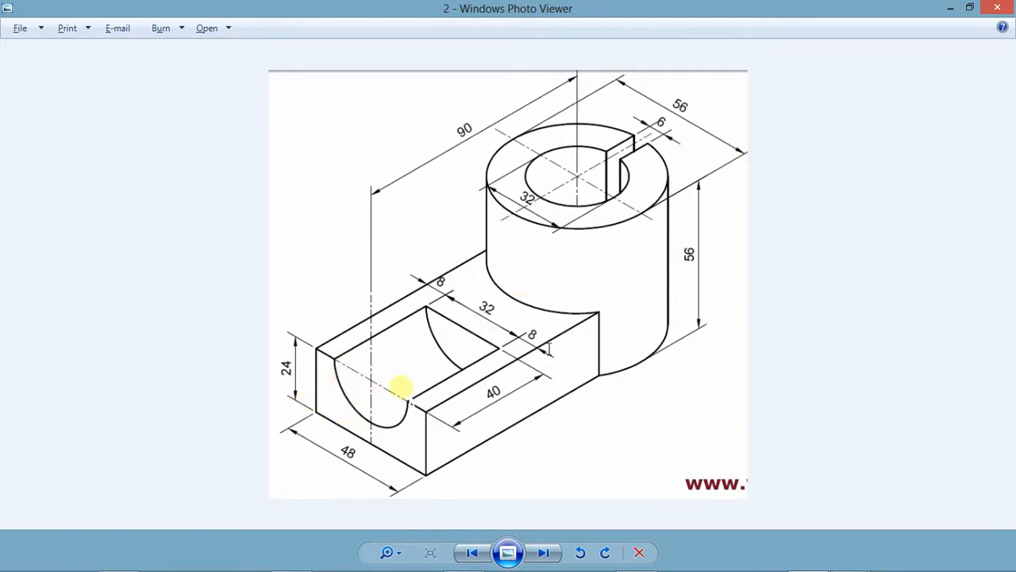
key("alt+Tab")
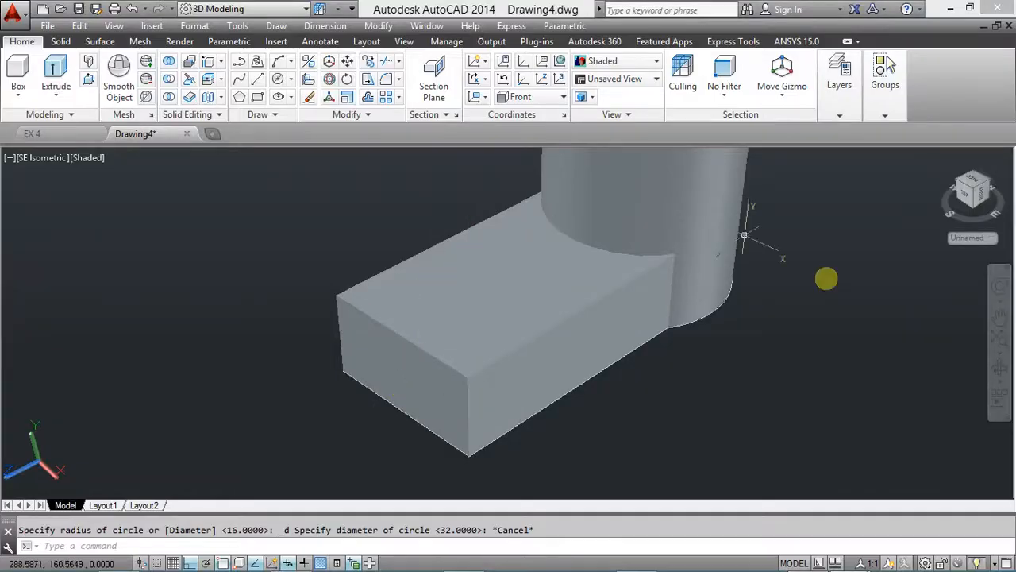
left_click(998, 338)
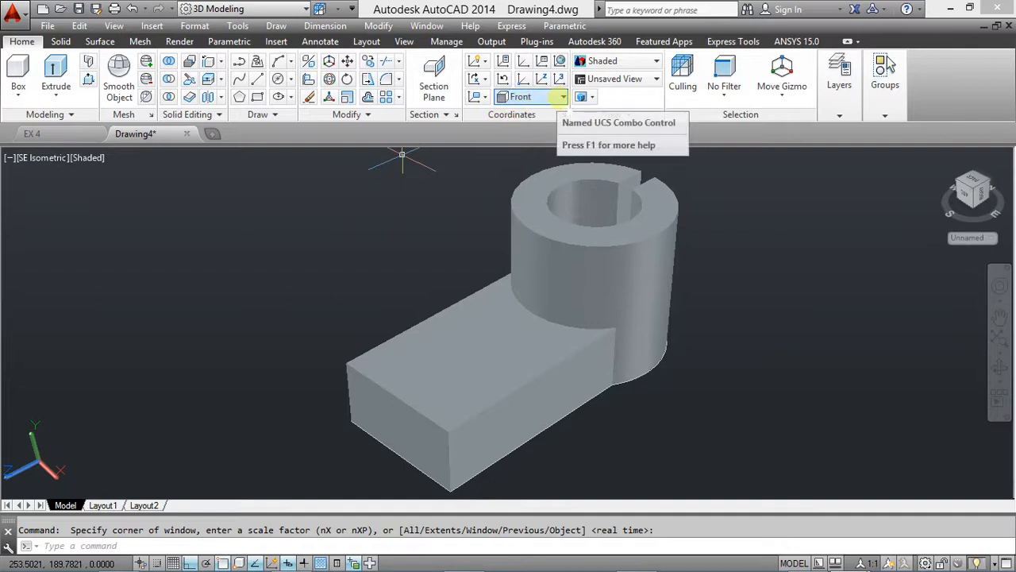
left_click(562, 96)
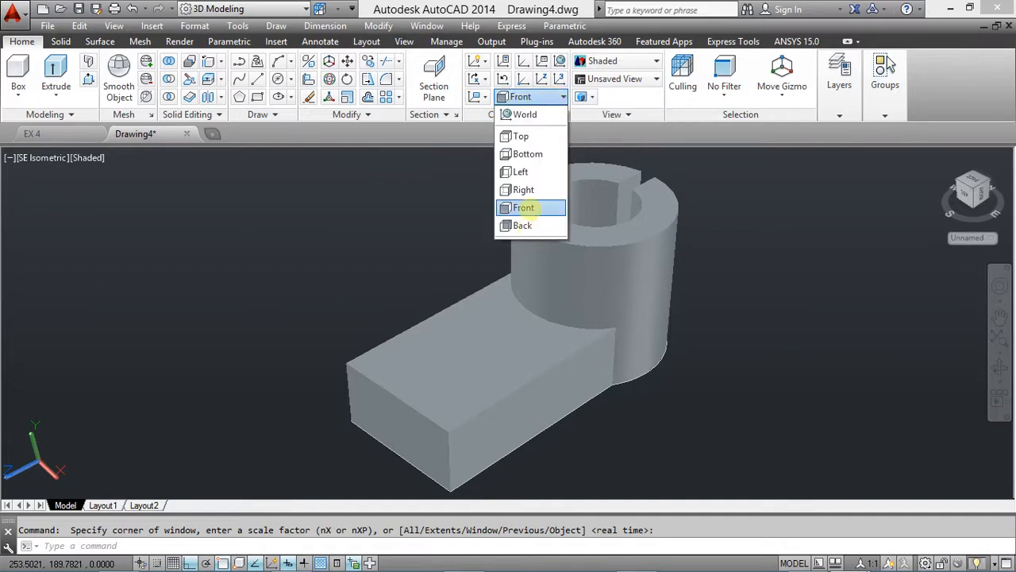
left_click(524, 207)
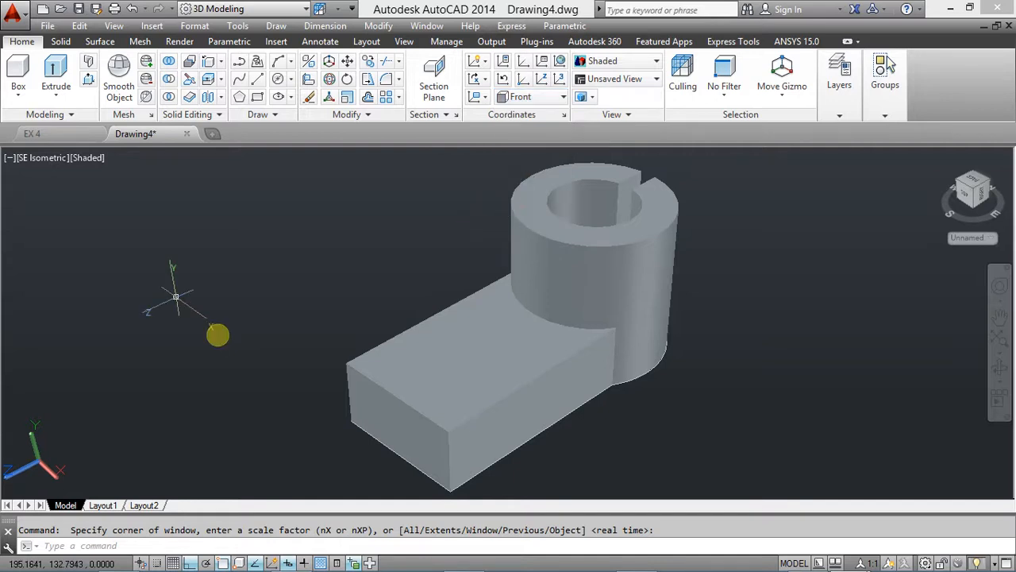
Draw a circle of diameter 32 centred on the midpoint of the upper edge of the base's end face
middle_click_drag(310, 405, 296, 322)
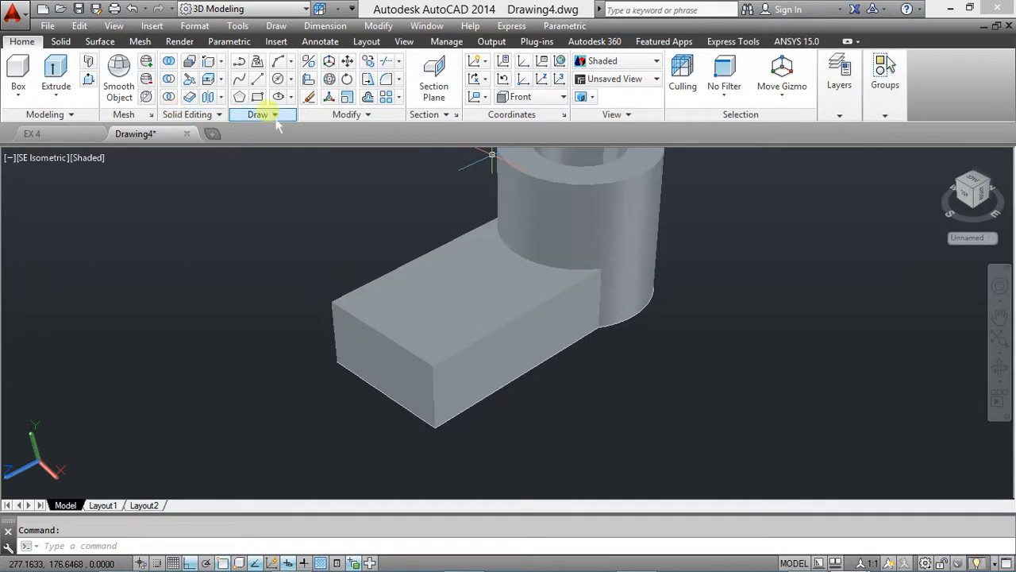
left_click(277, 78)
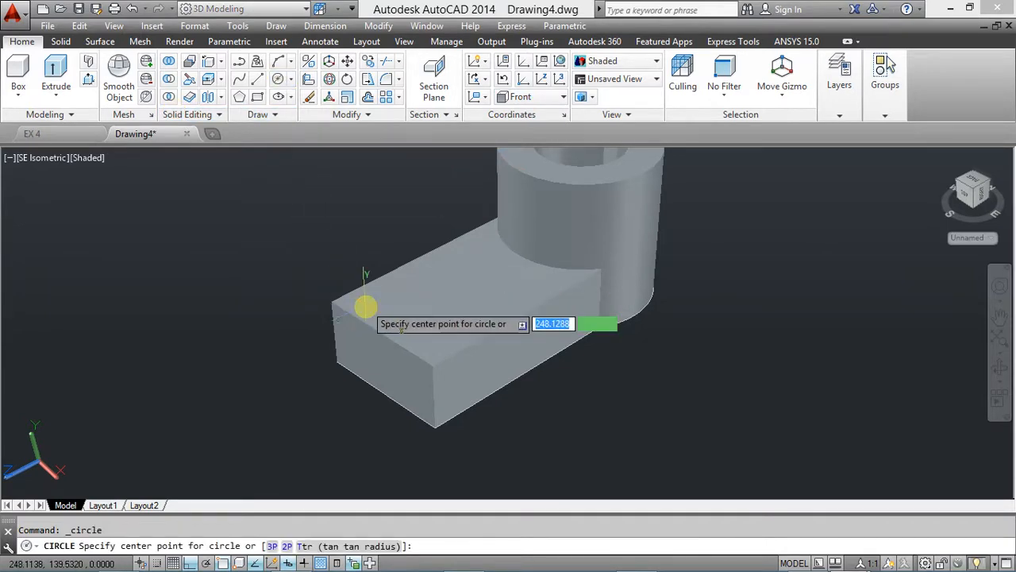
scroll(381, 341, "up", 1)
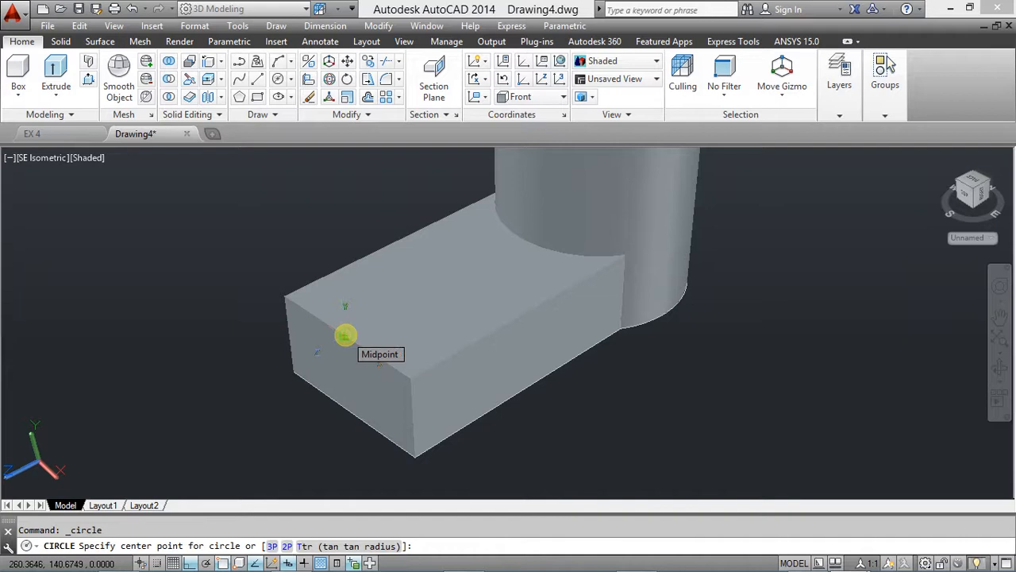
left_click(345, 335)
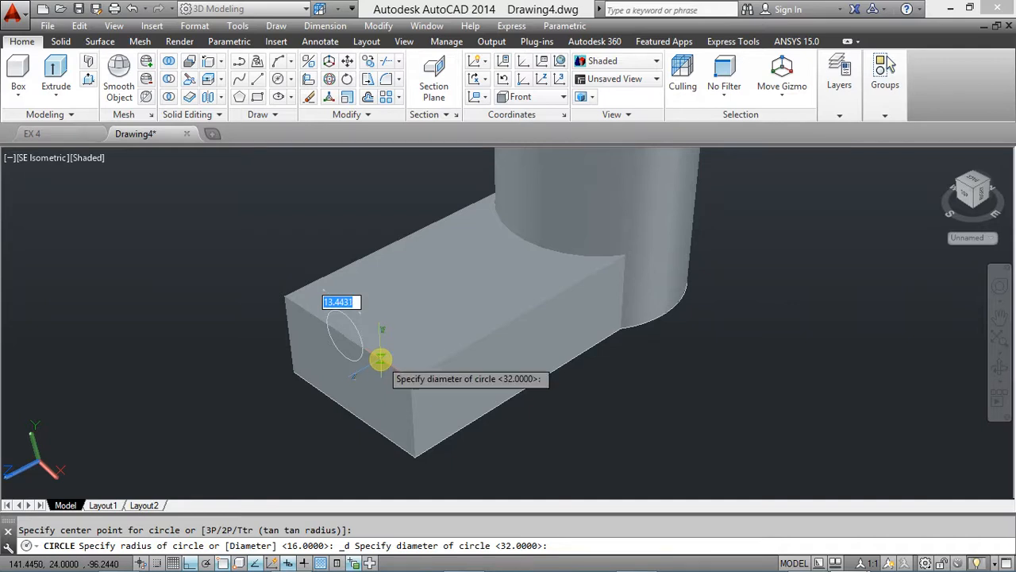
type("32")
key("Return")
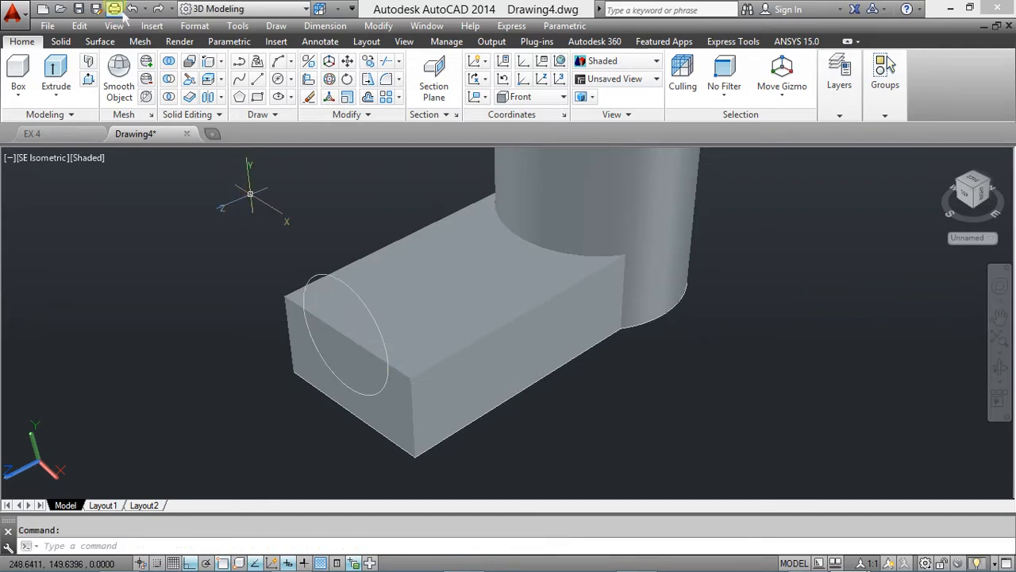
Try presspulling the lower half-circle area outward from the base's end face by about 39, and undo it
left_click(88, 79)
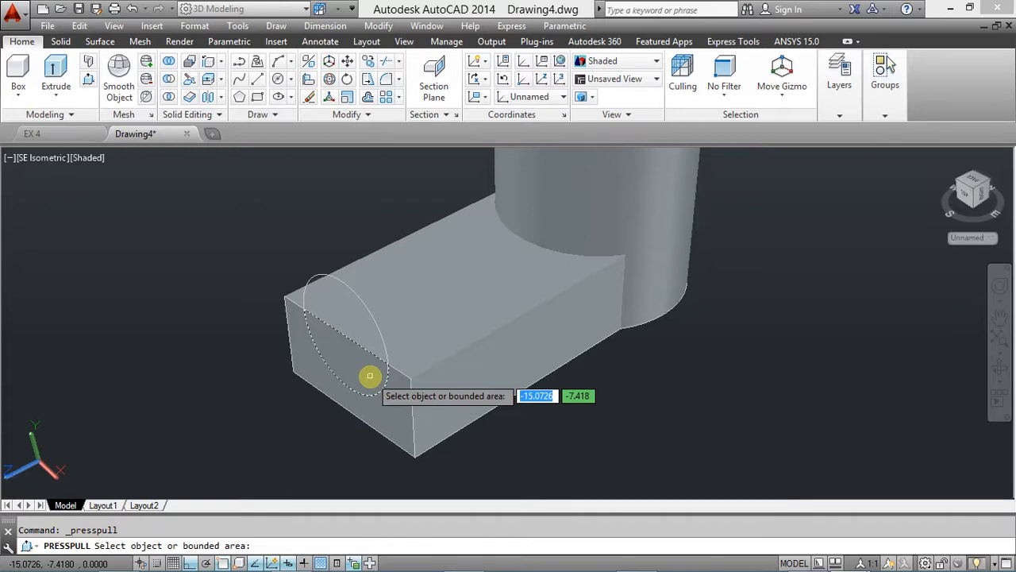
left_click(370, 376)
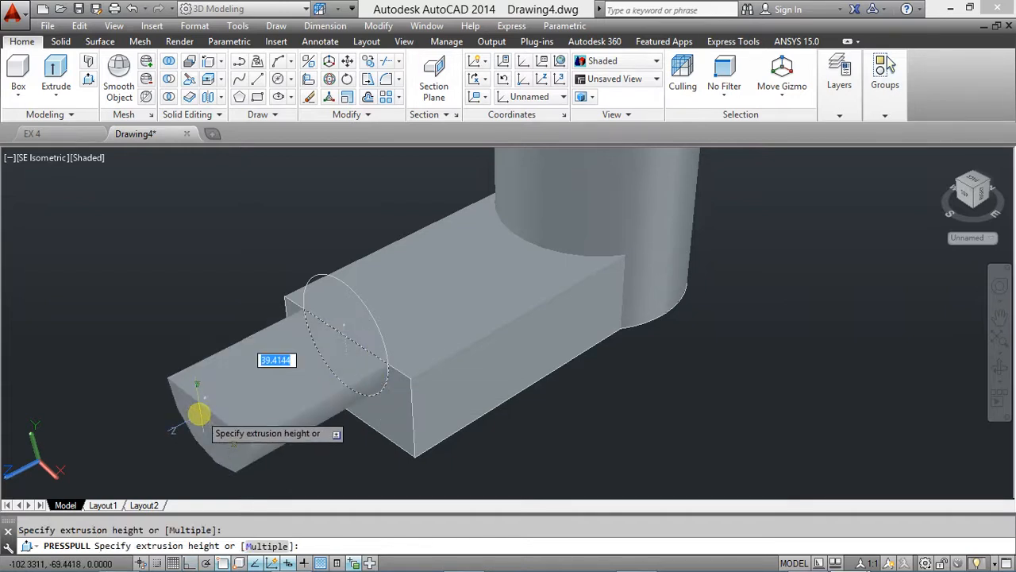
left_click(196, 409)
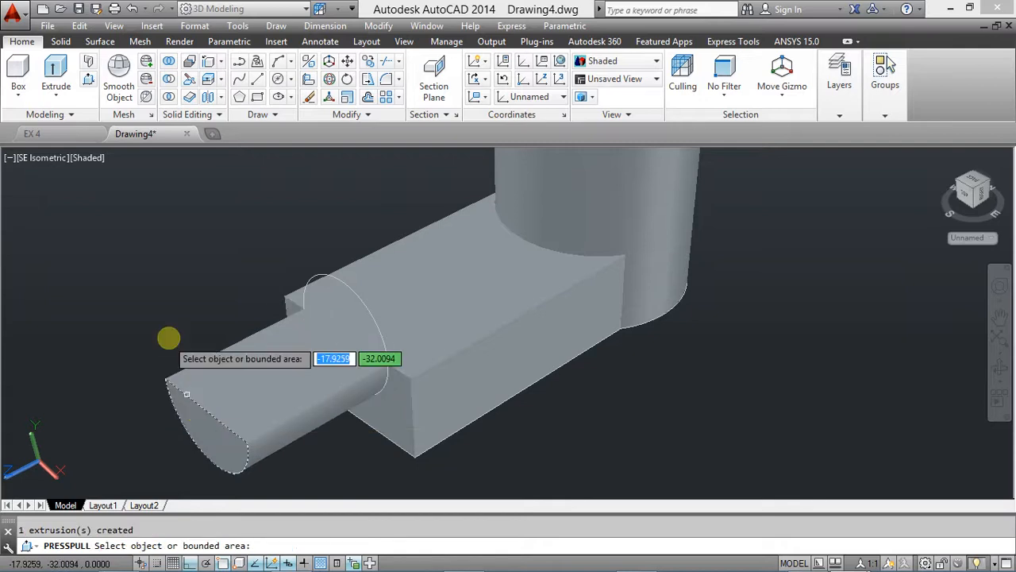
middle_click_drag(161, 364, 188, 342)
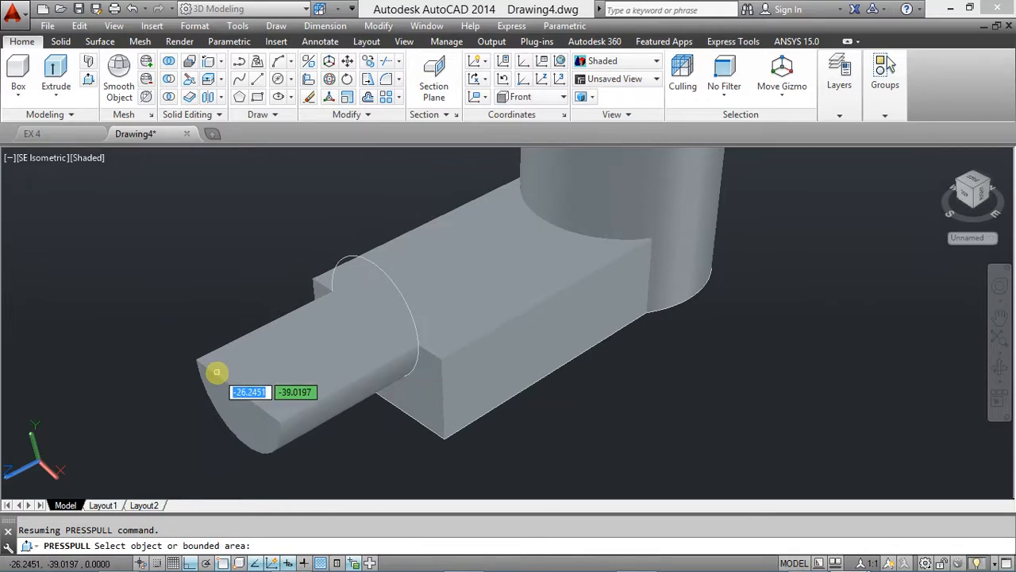
key("ctrl+z")
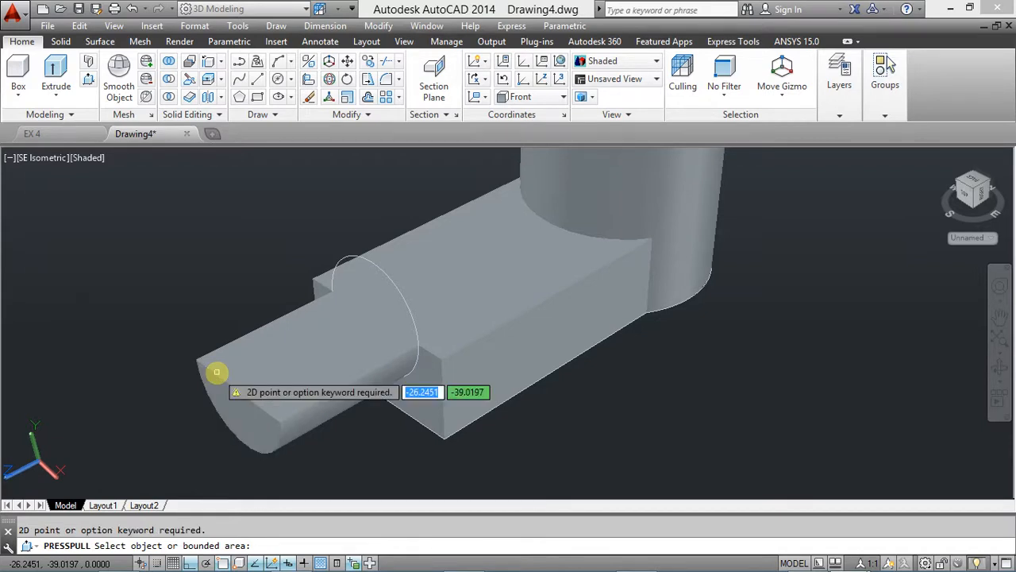
key("Escape")
left_click(140, 16)
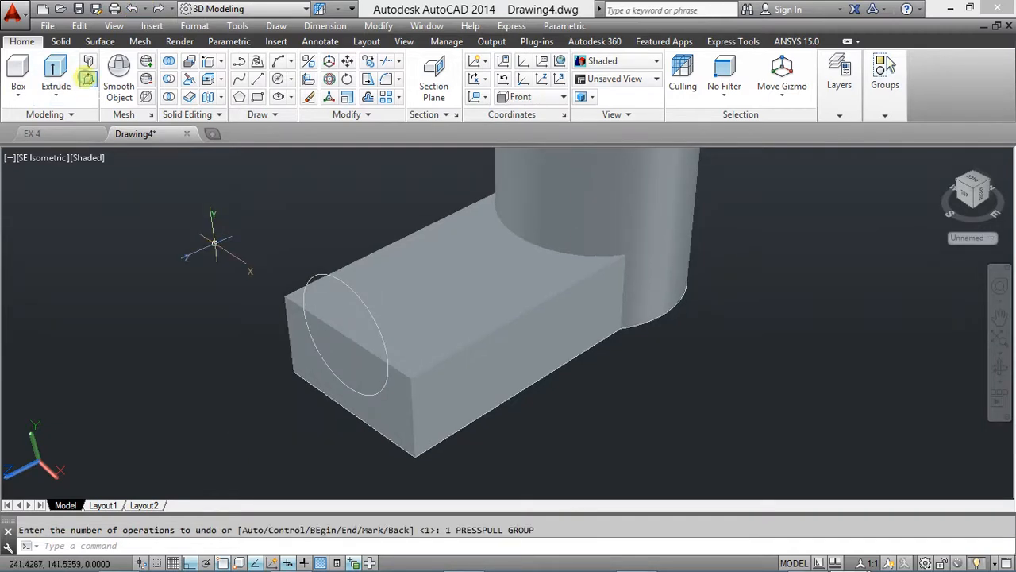
left_click(86, 77)
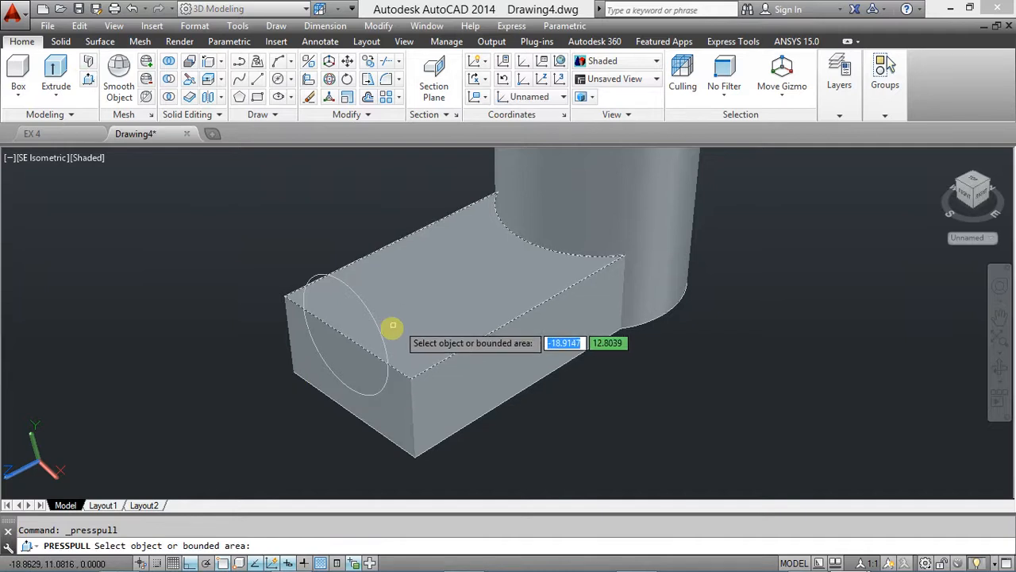
left_click(346, 360)
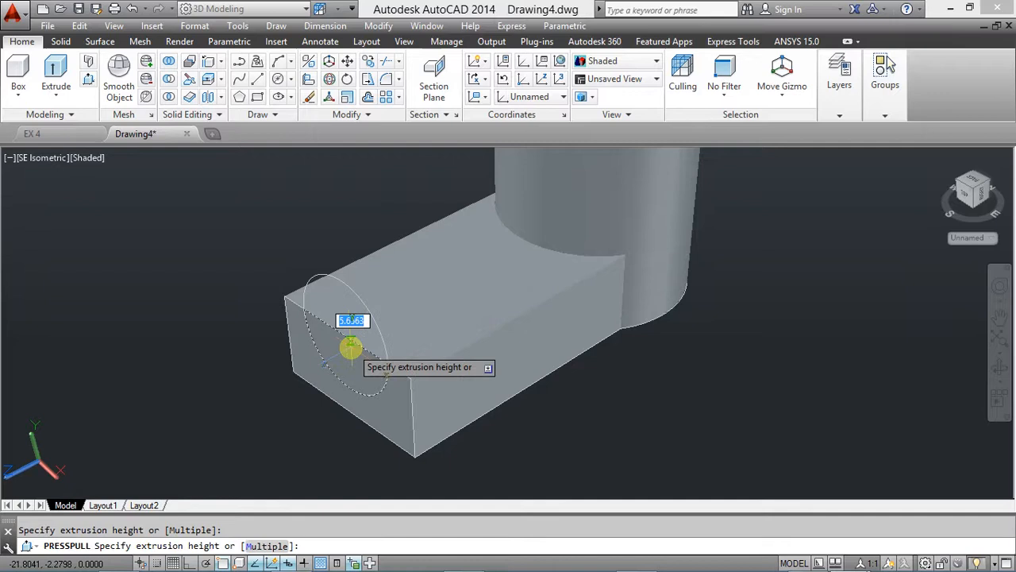
key("Escape")
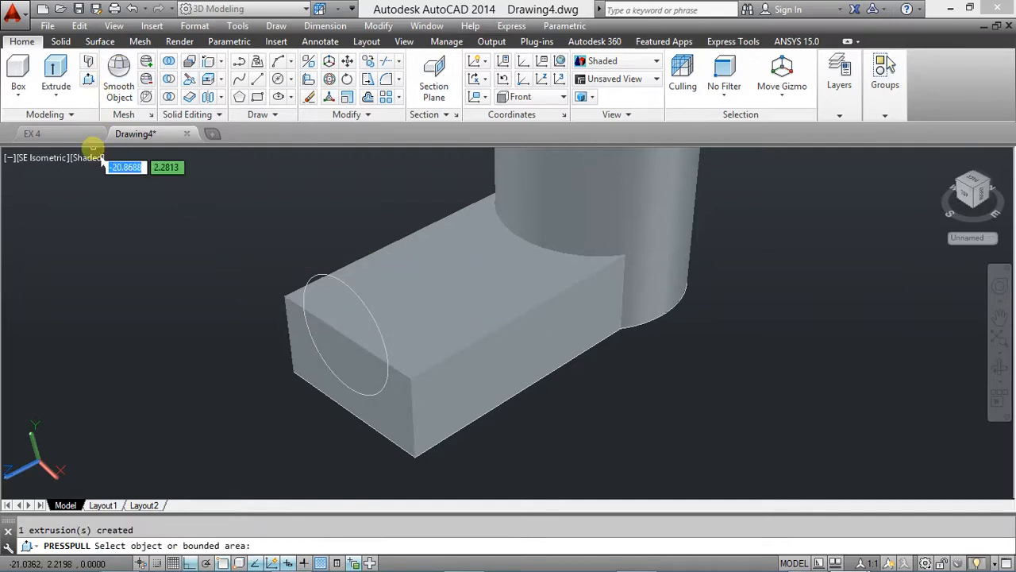
key("Escape")
left_click(63, 72)
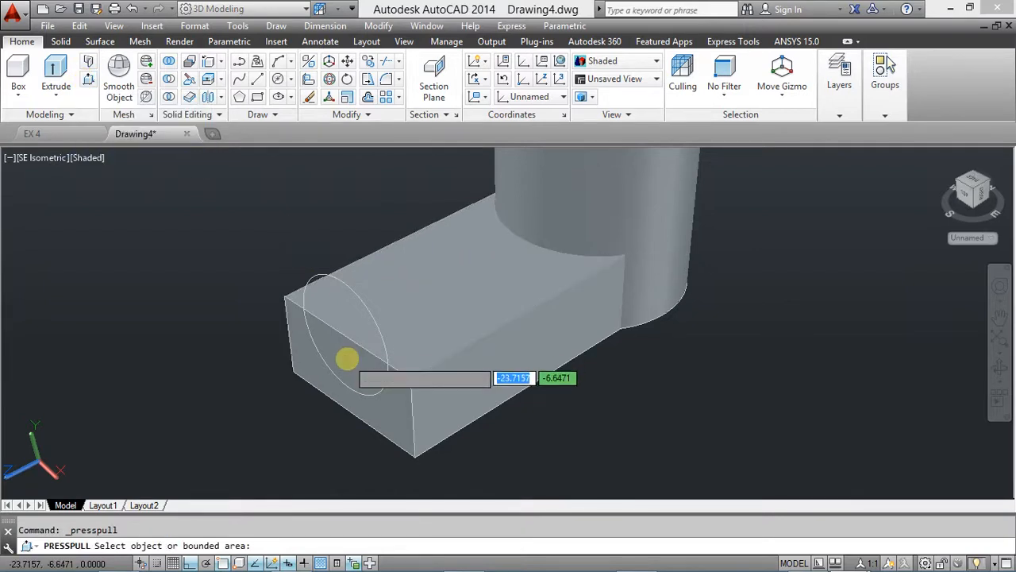
left_click(388, 364)
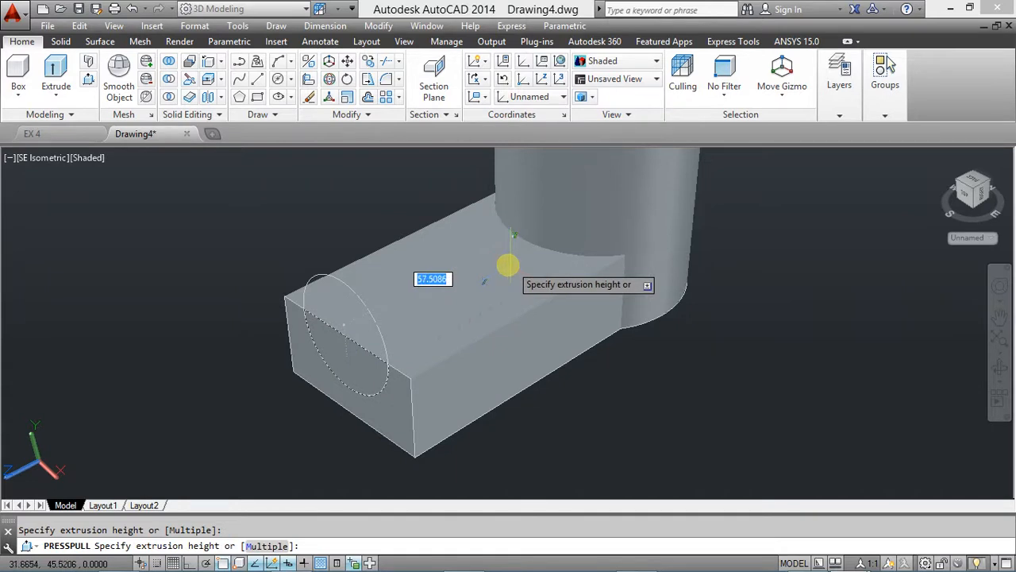
left_click(315, 568)
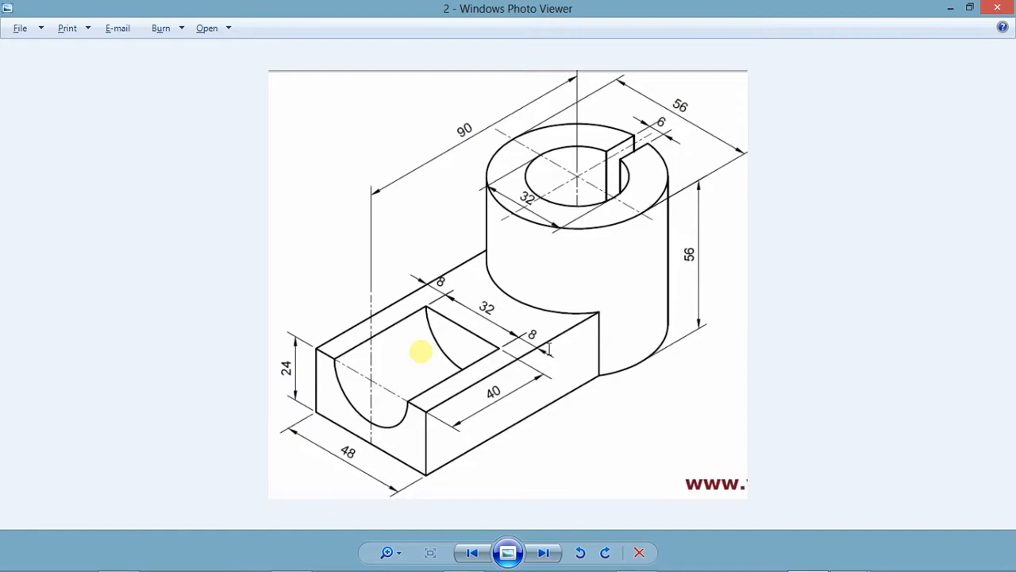
key("alt+Tab")
key("Escape")
left_click(812, 10)
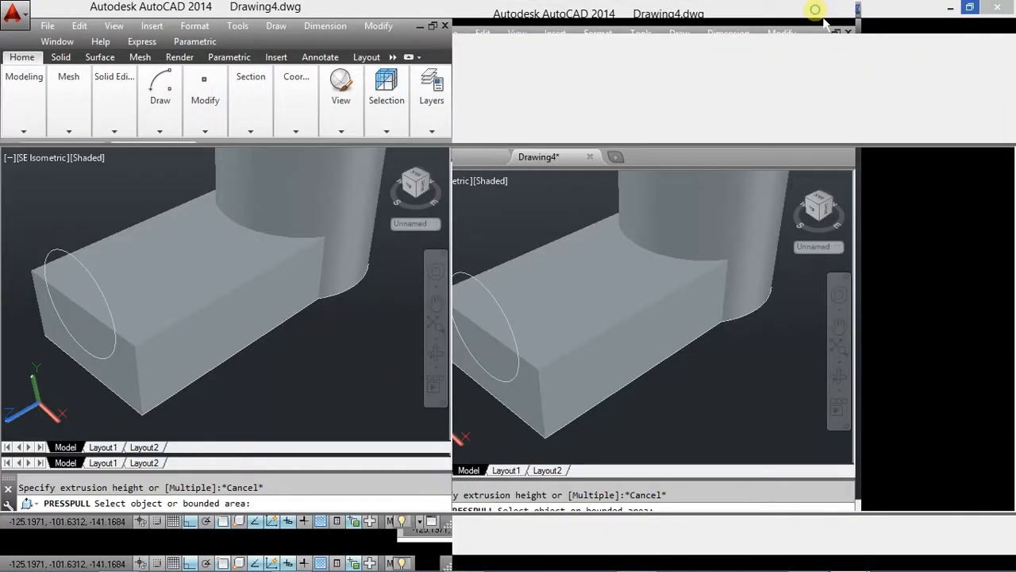
key("Escape")
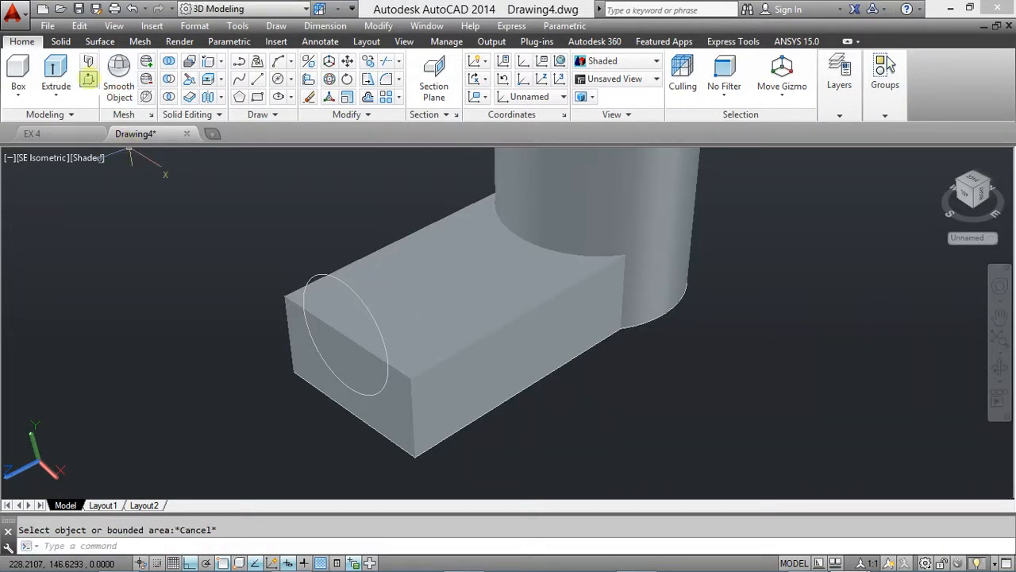
Presspull the lower half-circle area 40 into the base to cut the half-round recess, and delete the circle
left_click(88, 79)
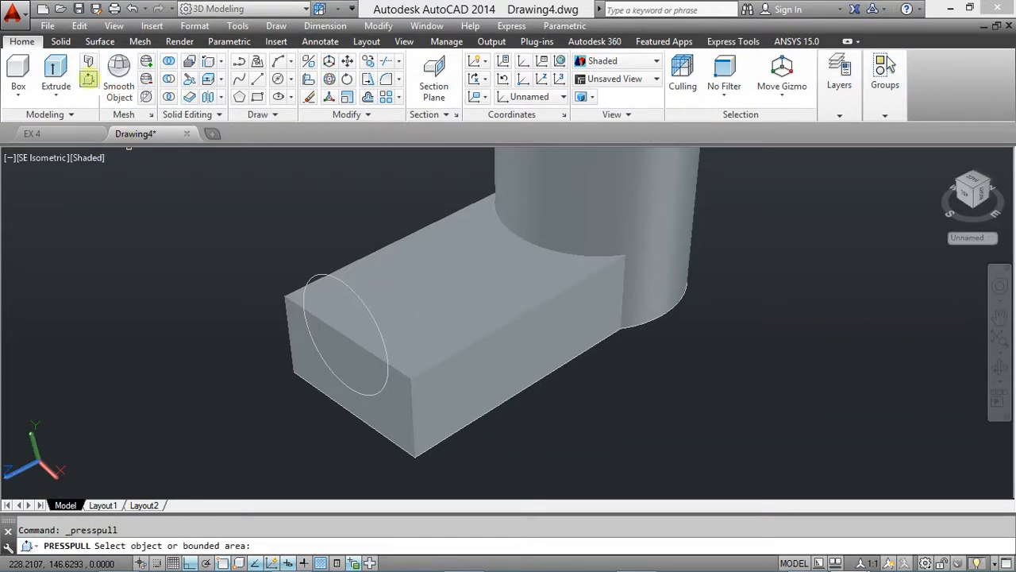
left_click(340, 351)
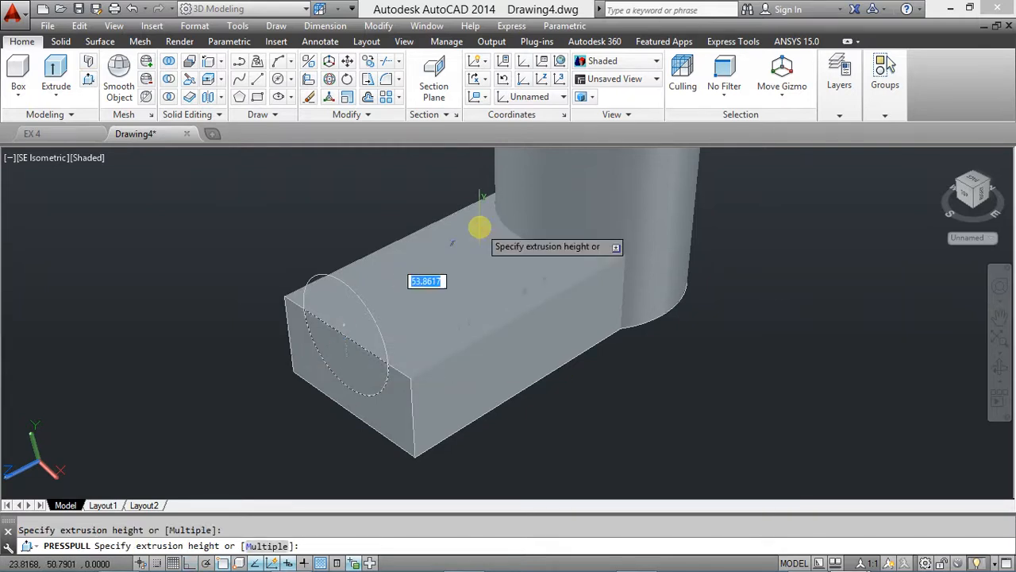
type("40")
key("Return")
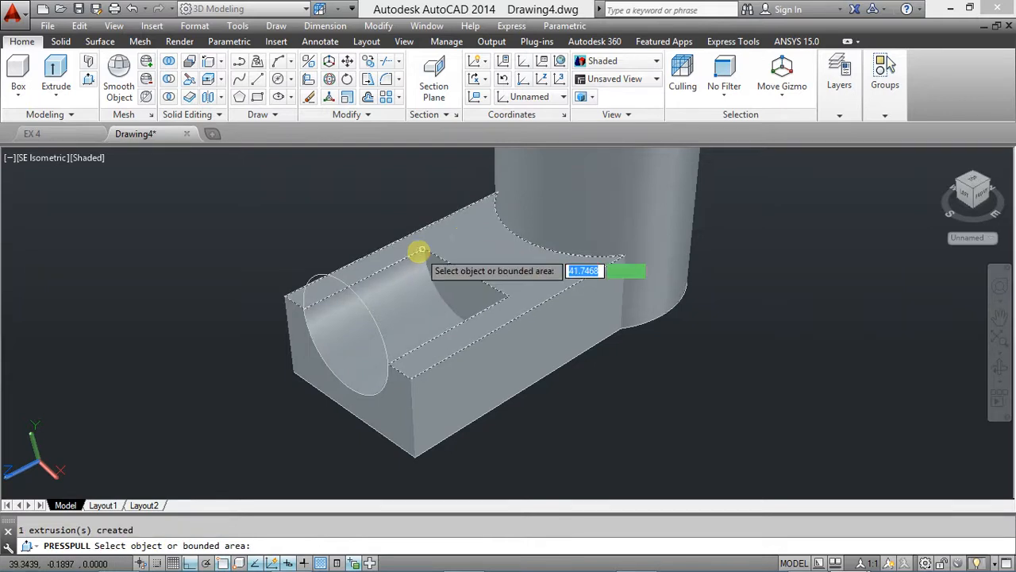
key("Return")
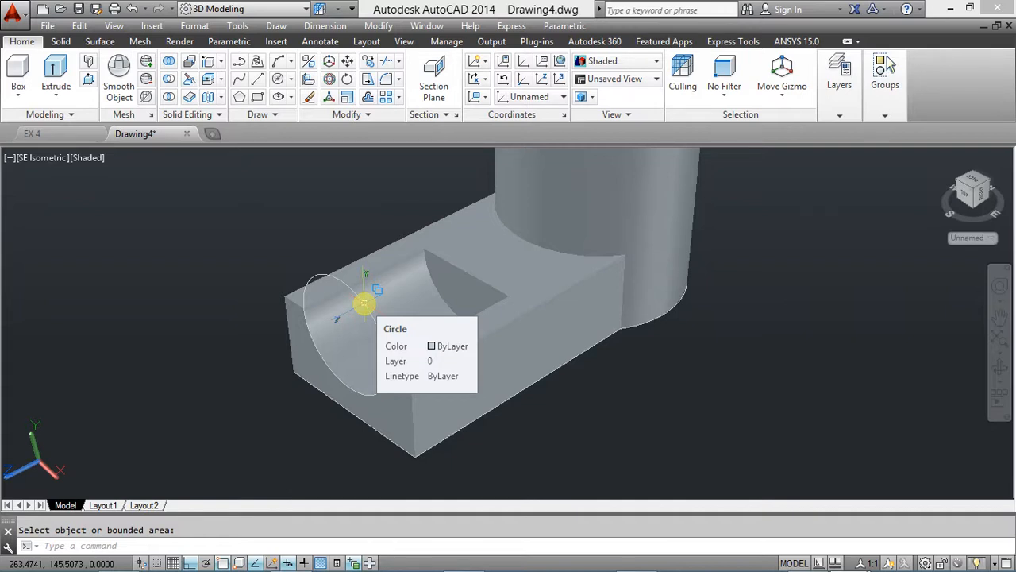
left_click(363, 303)
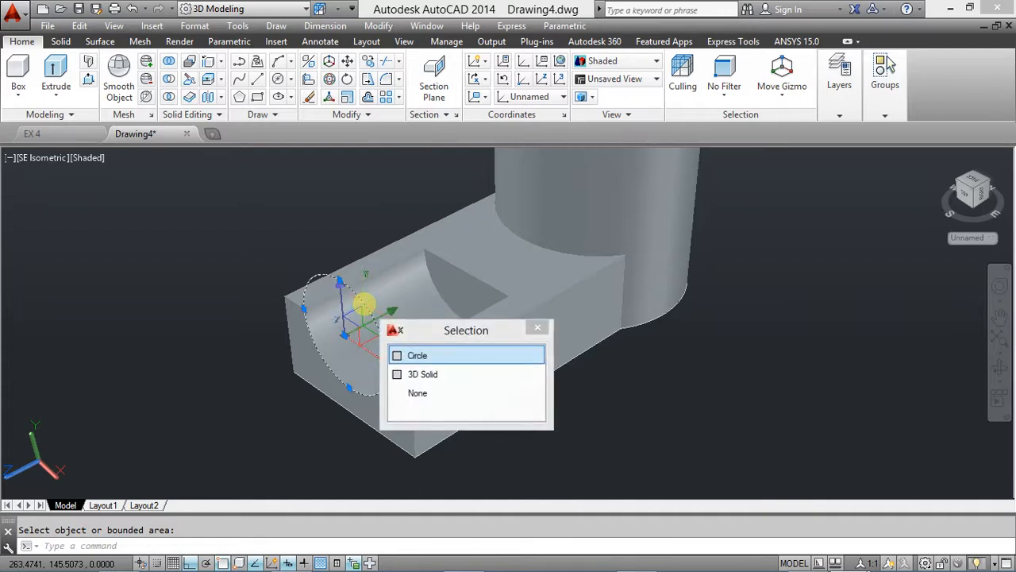
key("Delete")
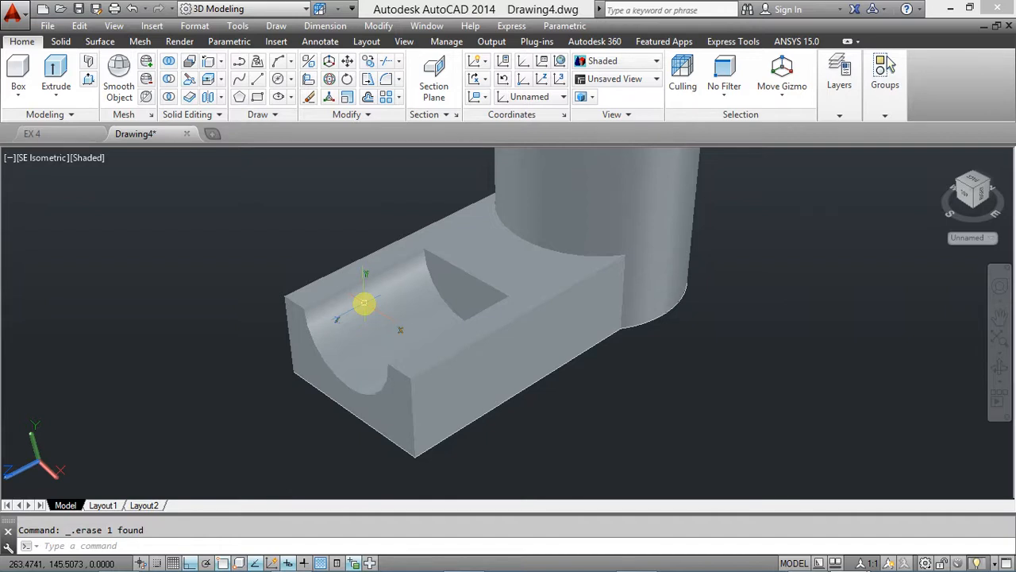
Examine the whole part in the 2D Wireframe, Conceptual and Hidden visual styles
scroll(363, 302, "up", 2)
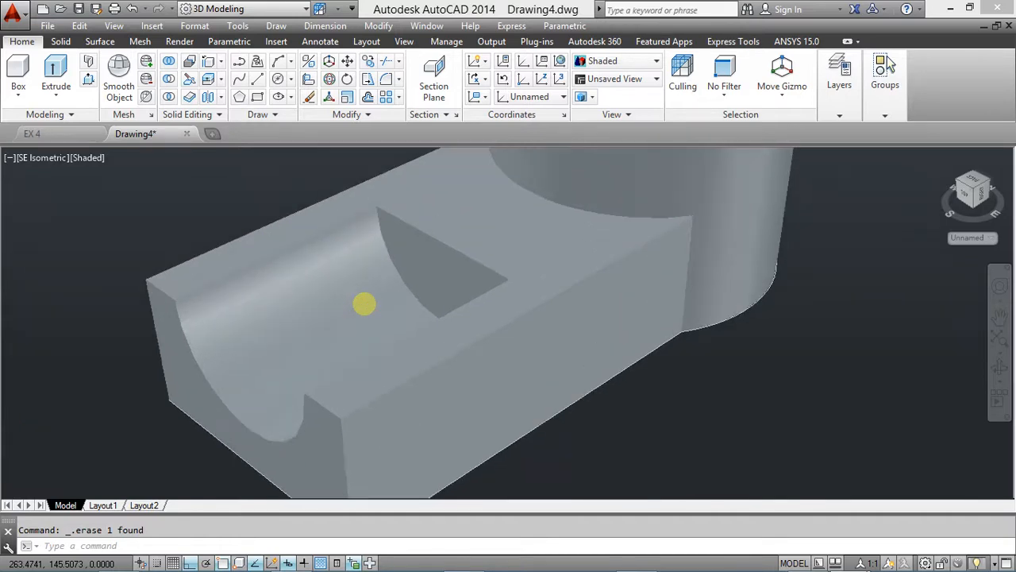
scroll(463, 242, "down", 3)
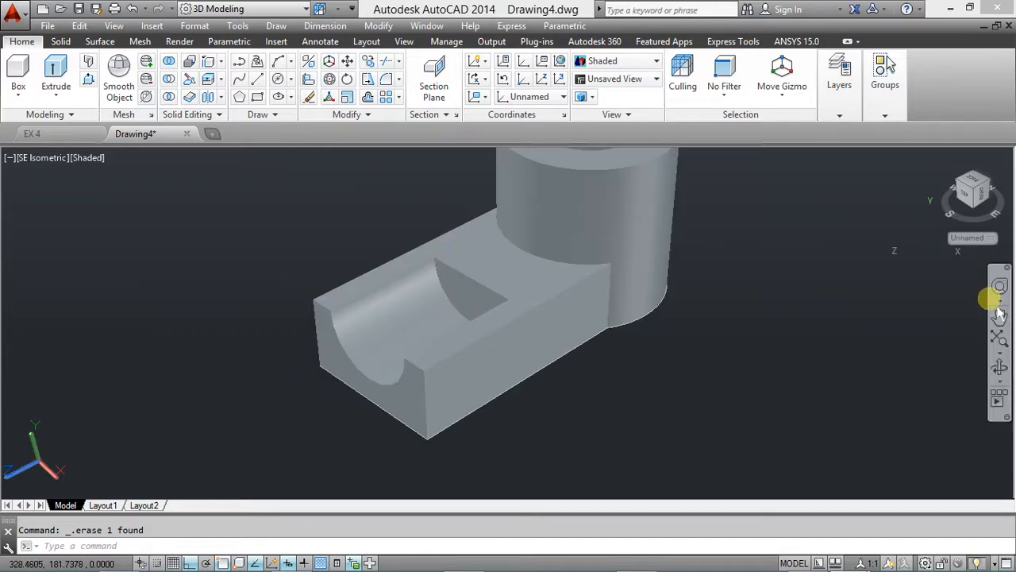
left_click(1000, 340)
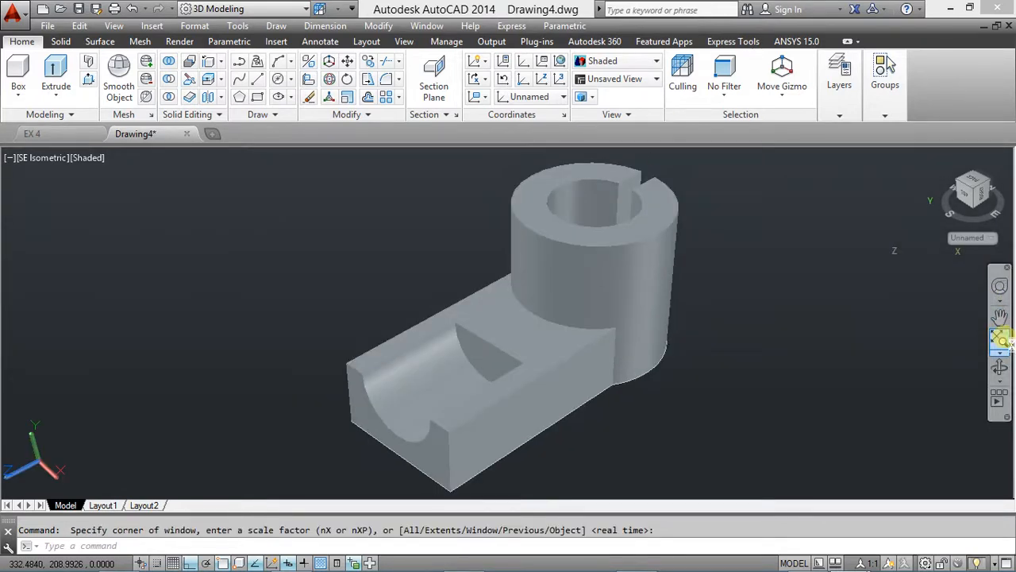
left_click(618, 62)
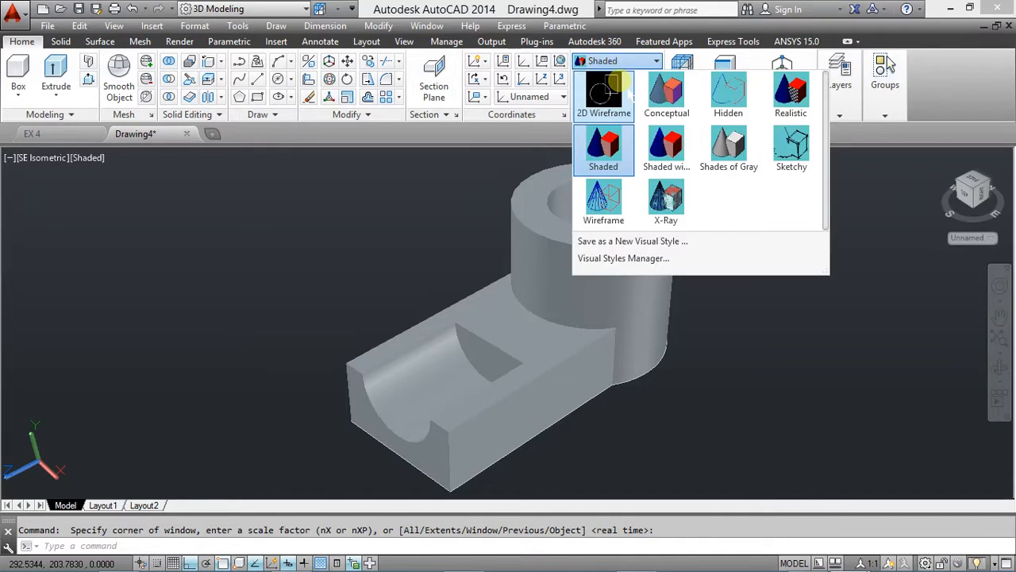
left_click(605, 88)
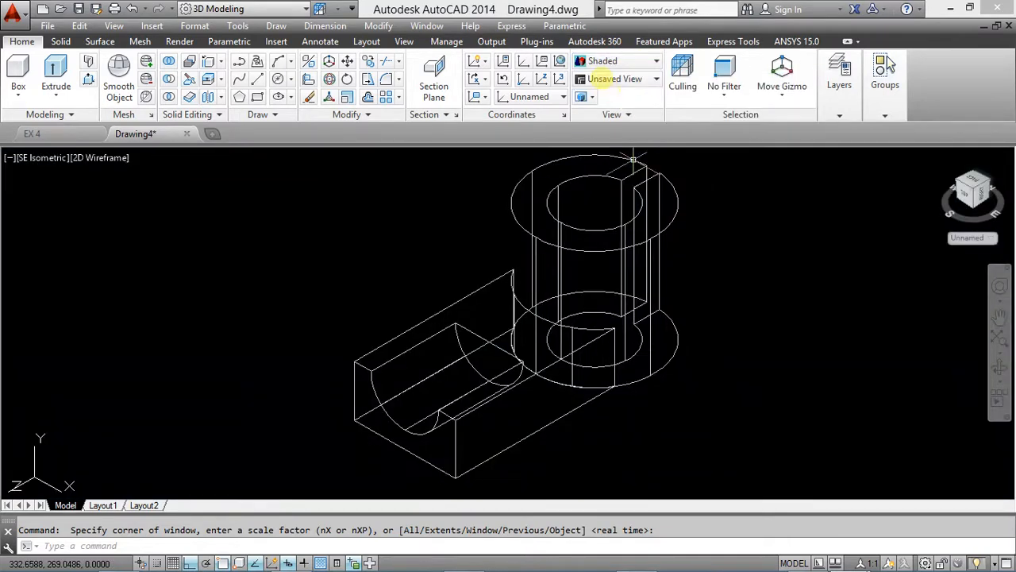
left_click(618, 61)
left_click(665, 86)
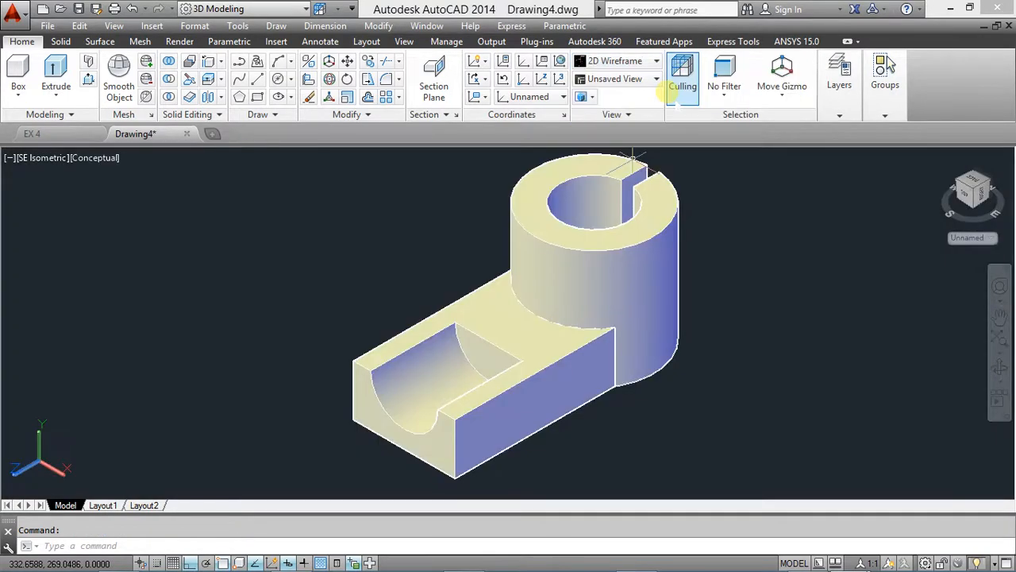
left_click(647, 61)
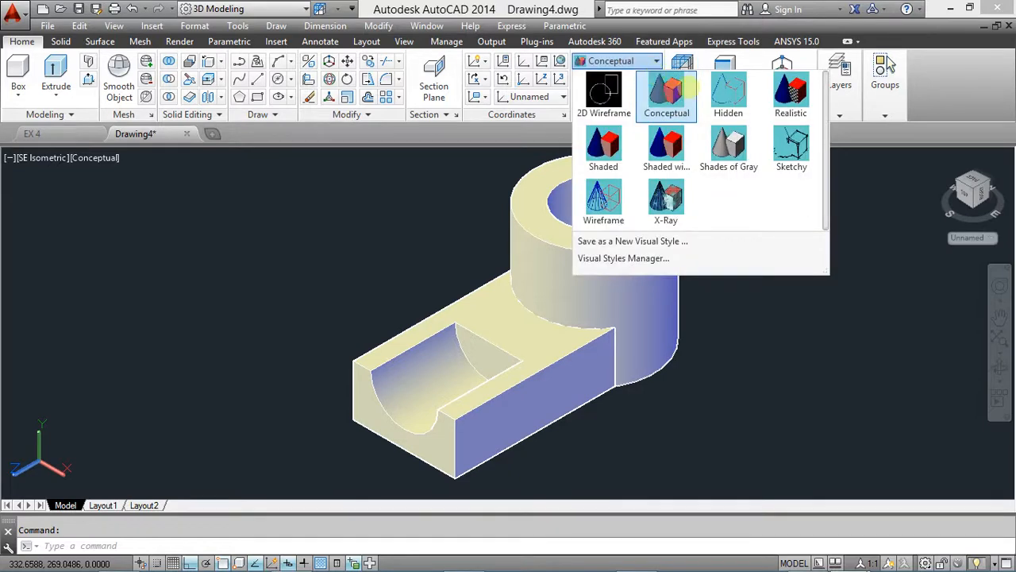
left_click(726, 90)
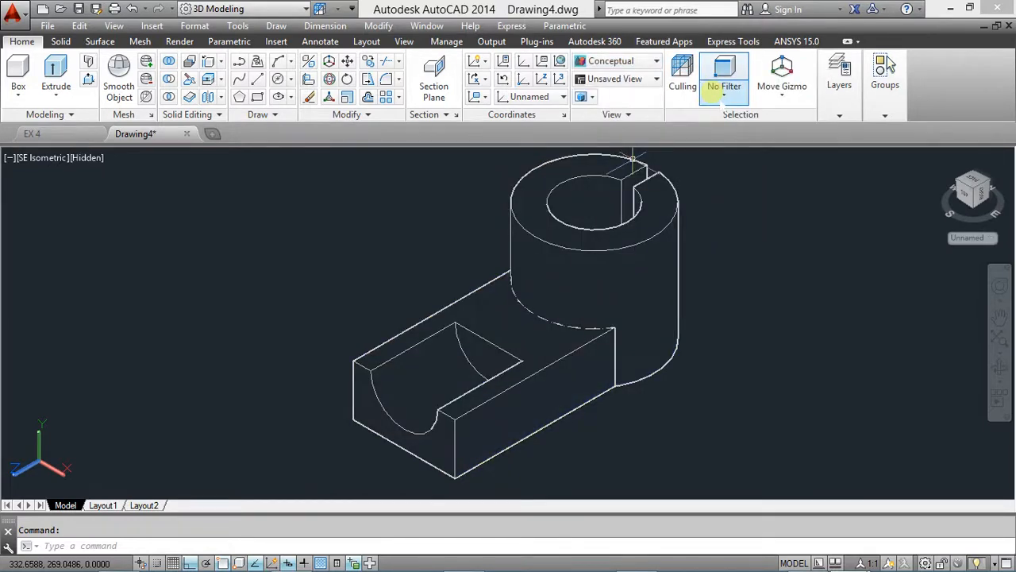
Compare the hidden-line view with the reference image in Windows Photo Viewer and return to the Shaded visual style in AutoCAD
mouse_move(566, 188)
middle_mouse_down()
mouse_move(417, 246)
mouse_move(422, 238)
middle_mouse_up()
key("alt+Tab")
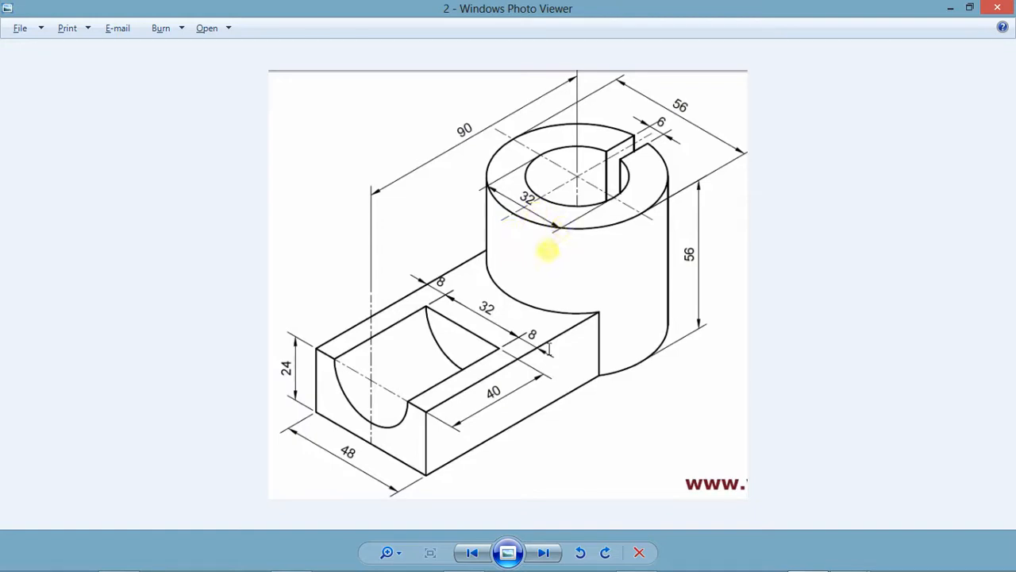
key("alt+Tab")
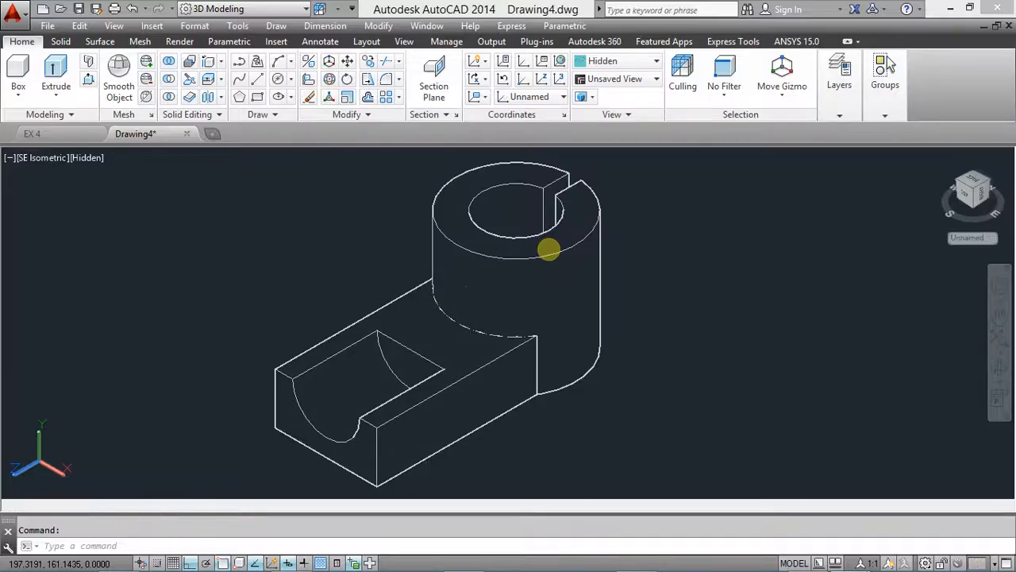
left_click(617, 62)
left_click(546, 173)
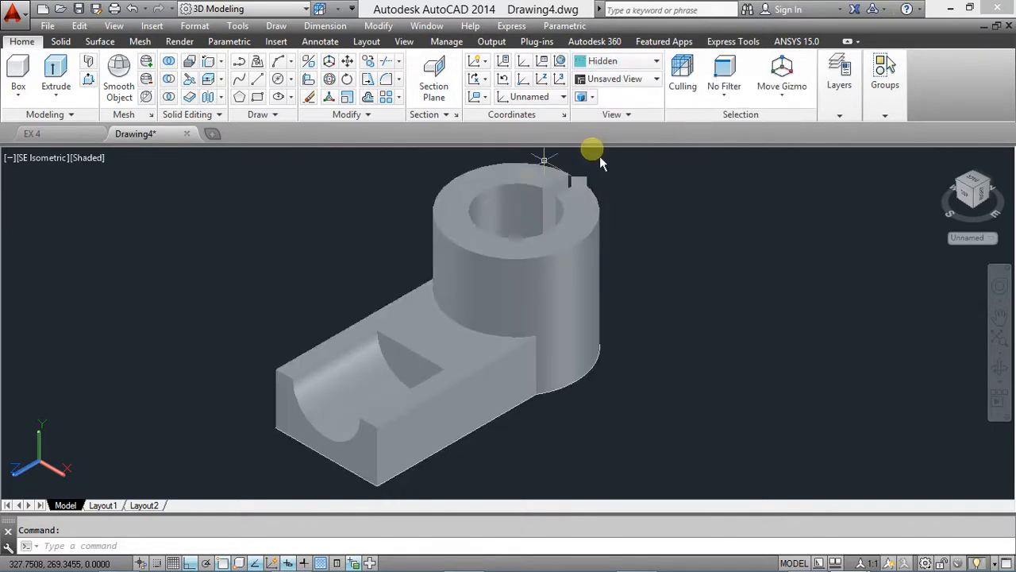
left_click(513, 306)
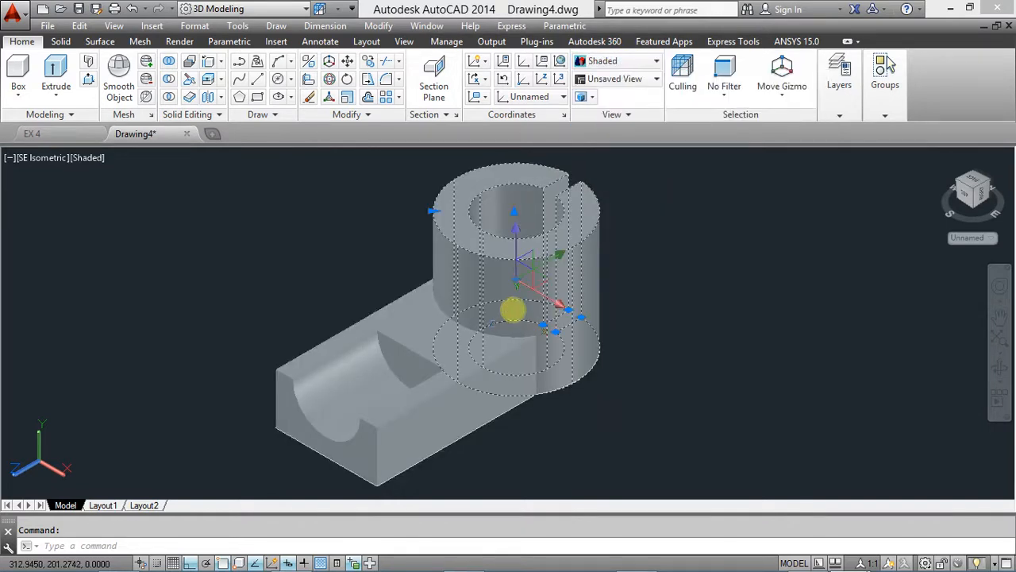
left_click(704, 249)
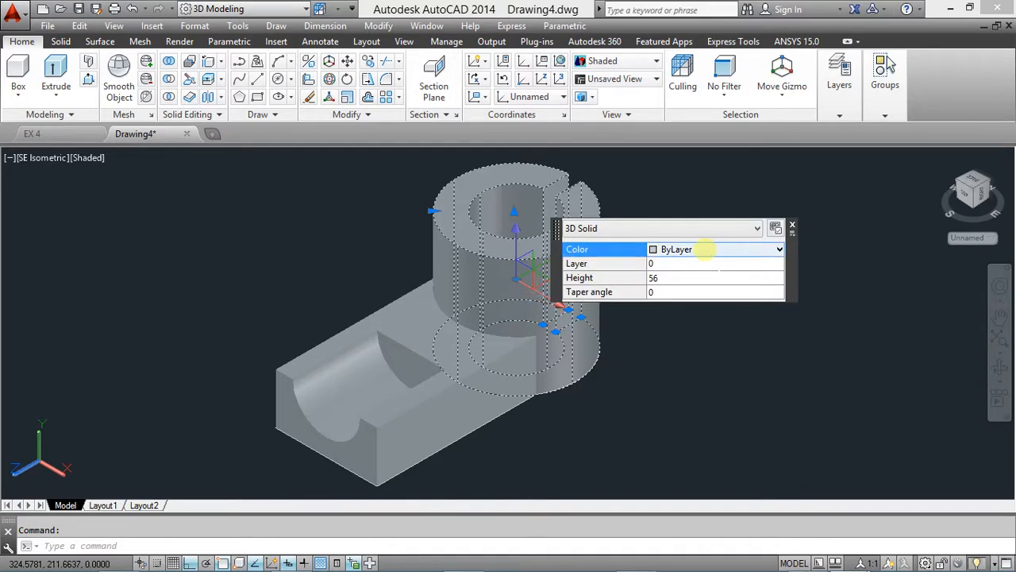
left_click(704, 249)
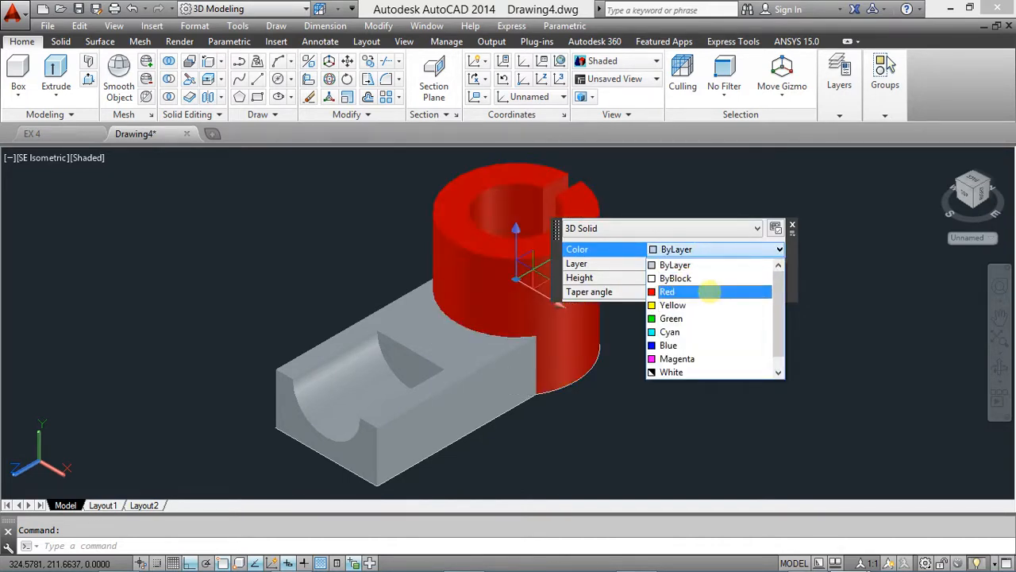
left_click(761, 208)
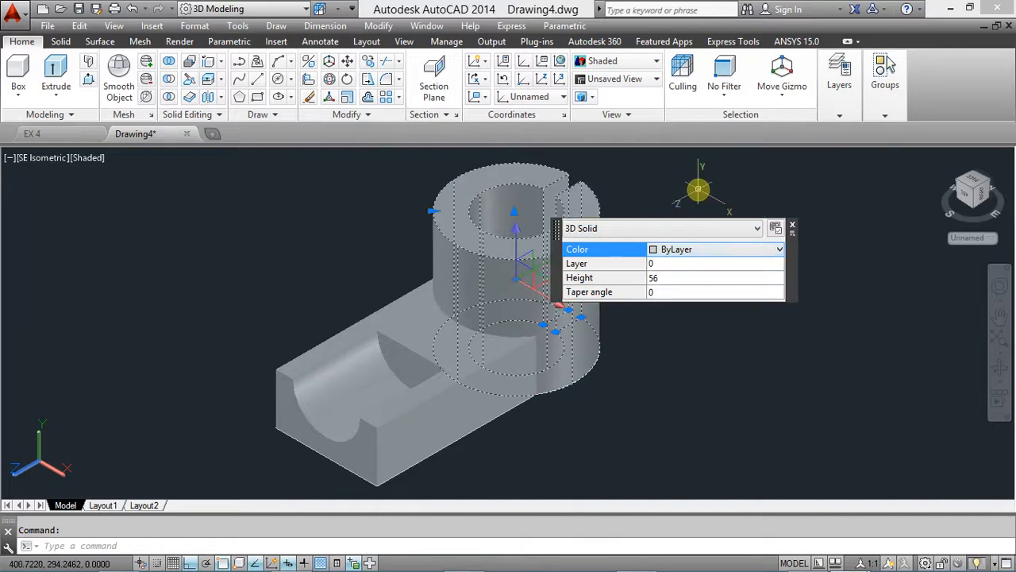
left_click(696, 189)
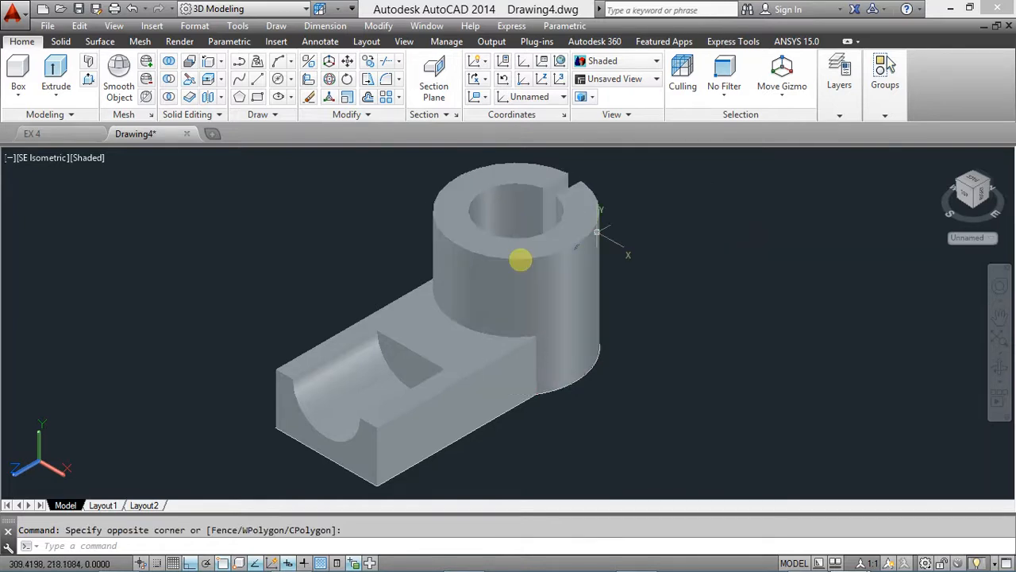
left_click(476, 292)
left_click(408, 304)
left_click(332, 281)
left_click(332, 281)
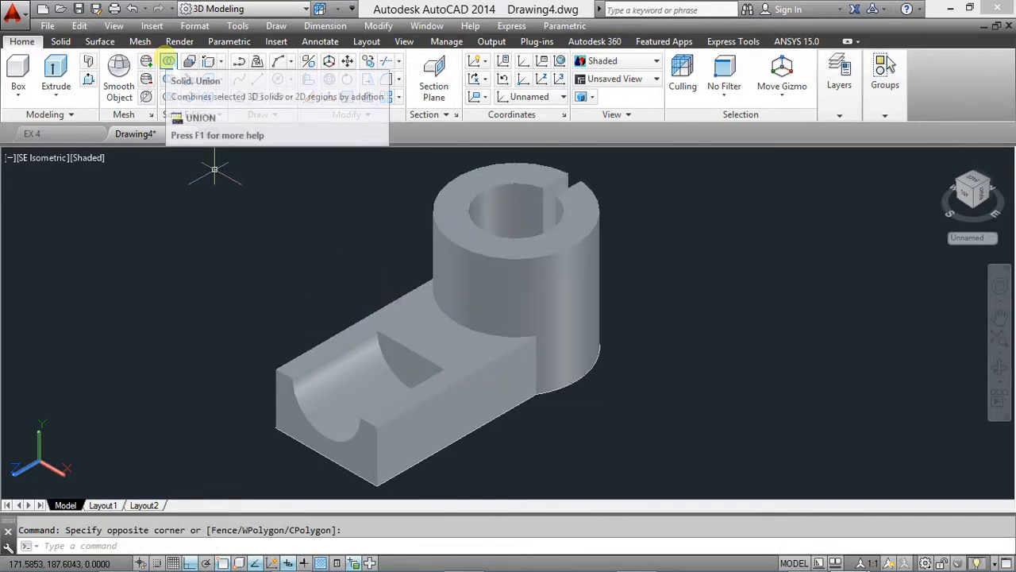
Union the slotted cylinder and the recessed base into one solid
left_click(168, 61)
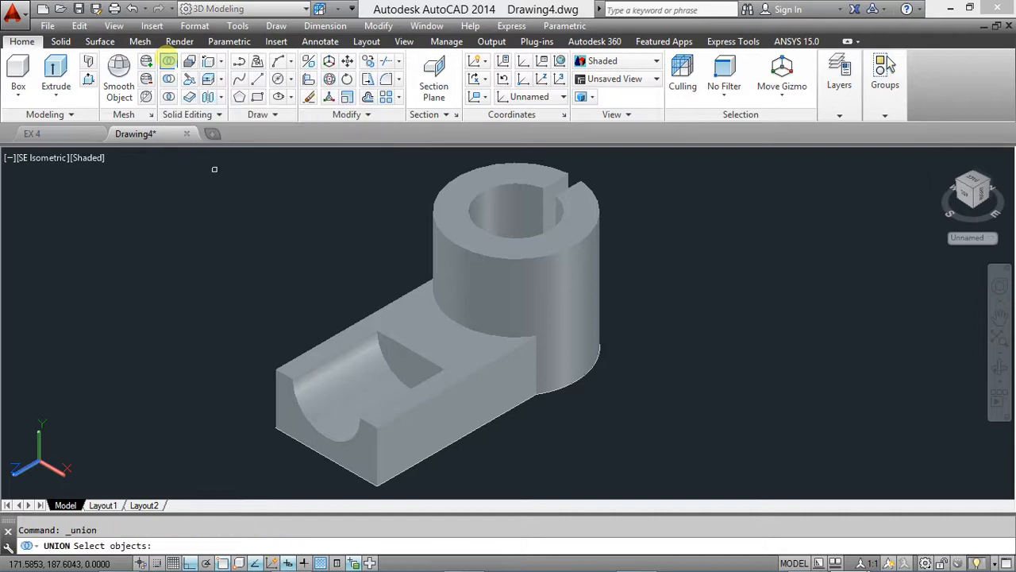
left_click(508, 276)
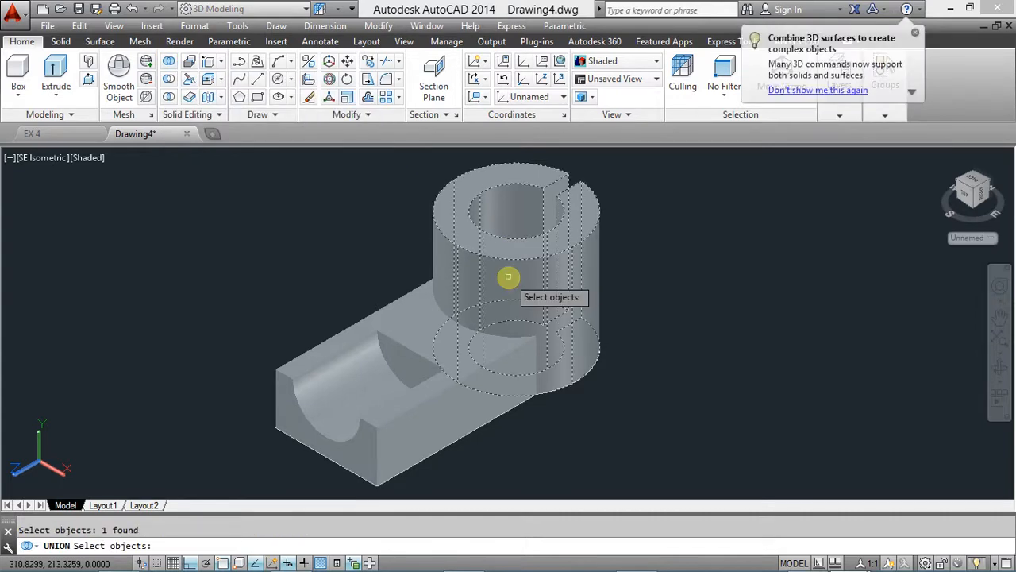
left_click(388, 316)
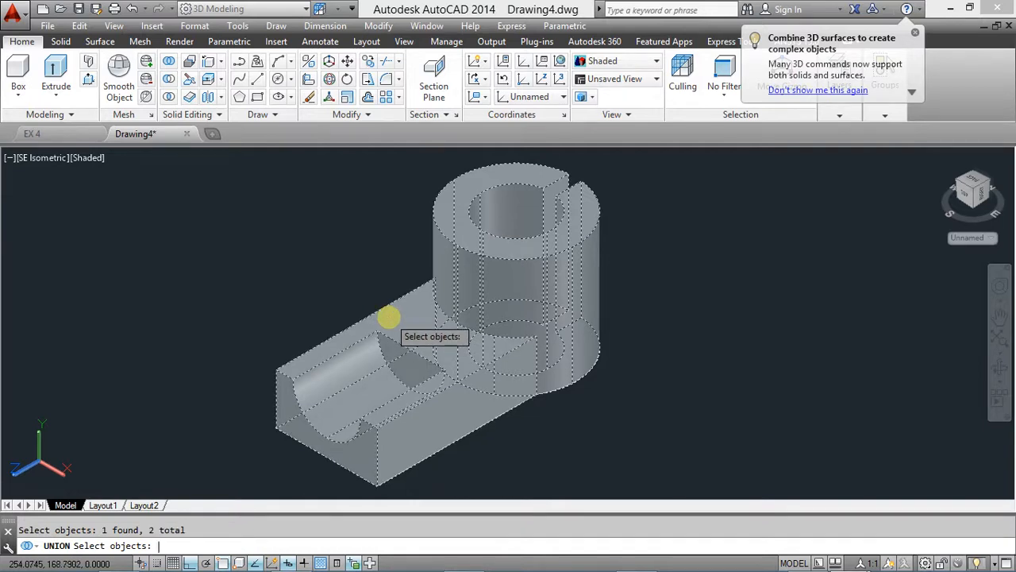
key("Return")
left_click(390, 318)
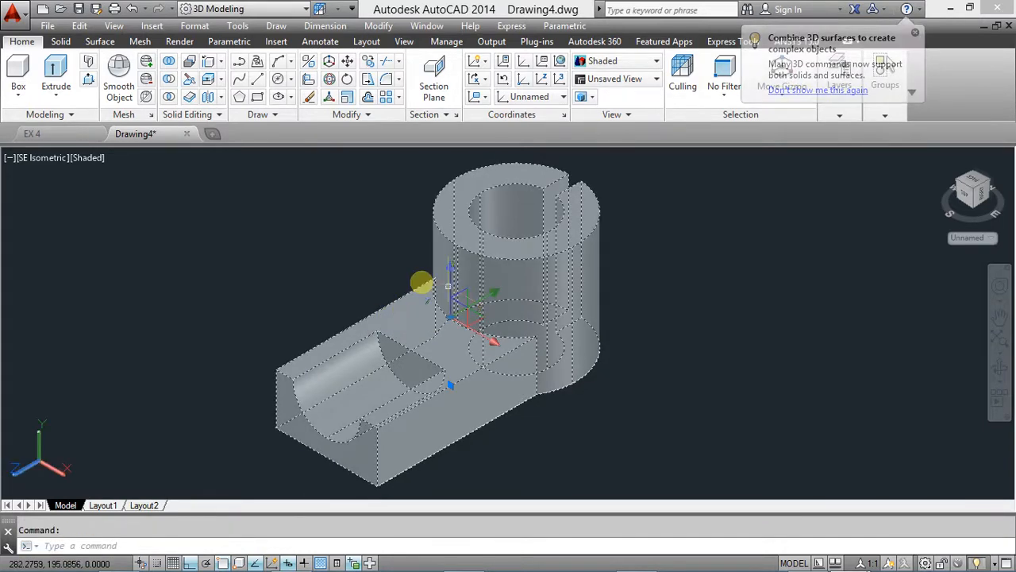
left_click(382, 231)
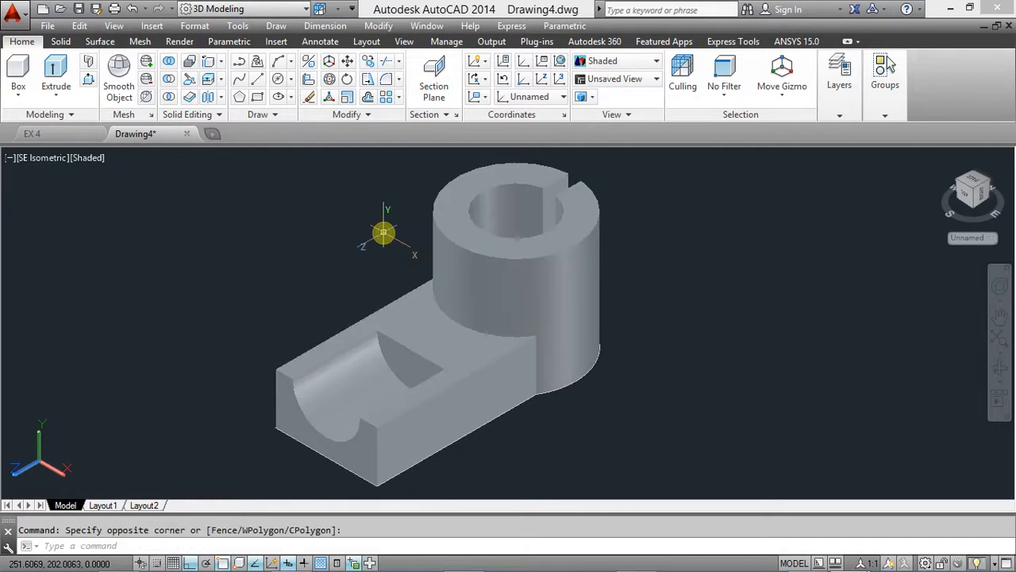
Set the colour of the united solid to Yellow and deselect it
left_click(493, 274)
left_click(658, 186)
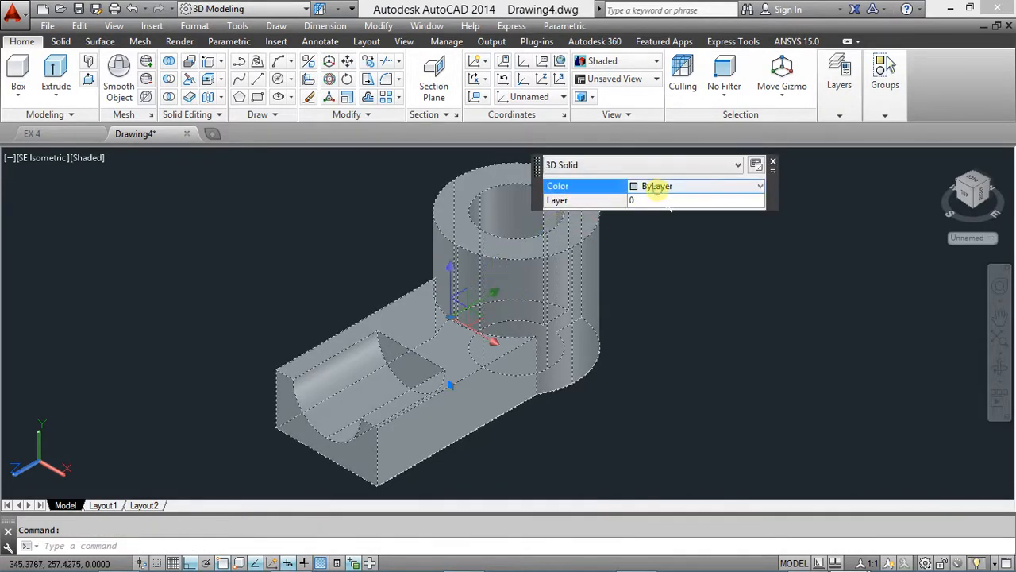
left_click(657, 186)
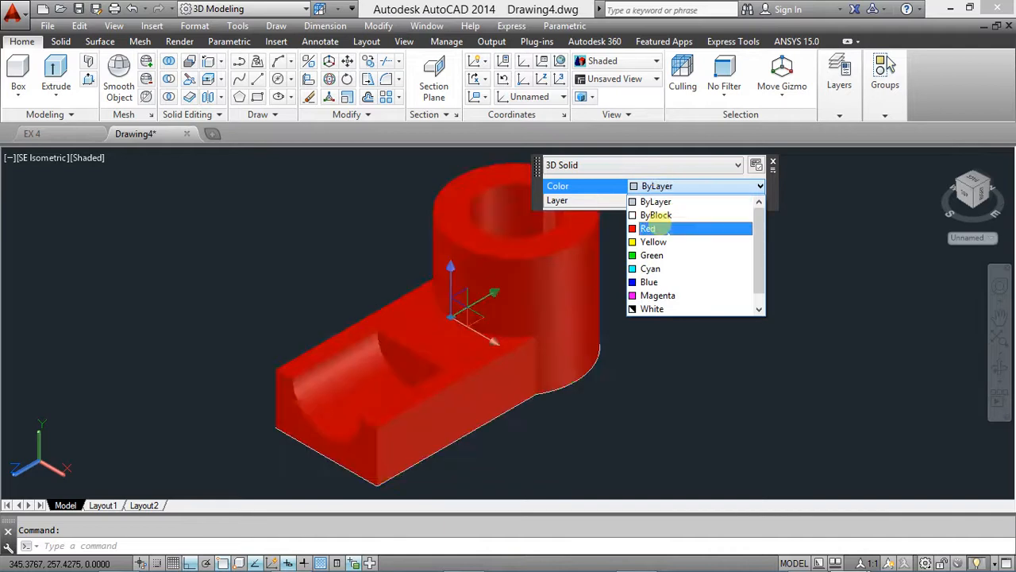
left_click(658, 242)
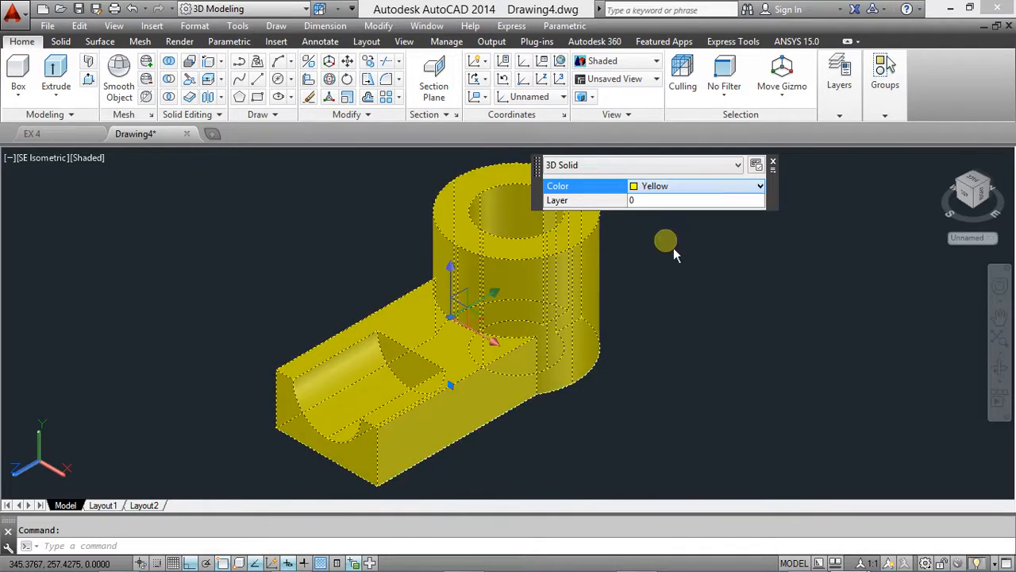
left_click(682, 331)
key("Escape")
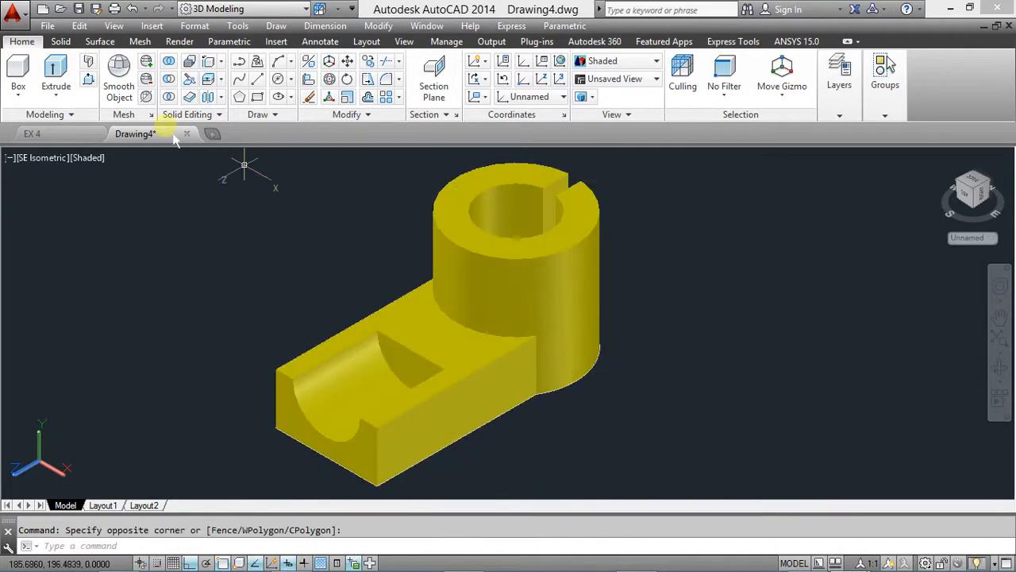
Save the drawing as EX5 in the 3D AutoCAD folder
left_click(80, 10)
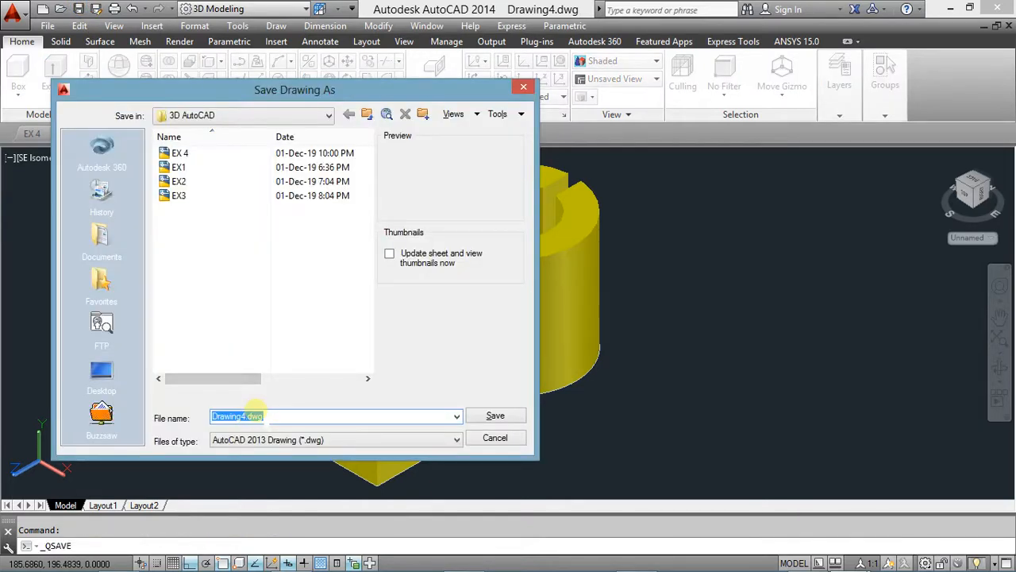
type("E")
key("BackSpace")
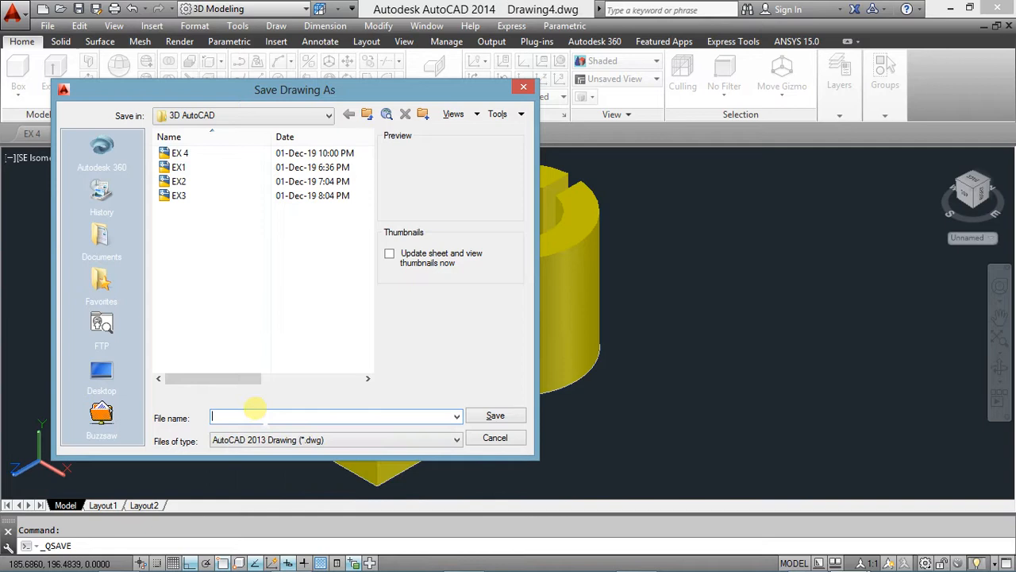
type("EX")
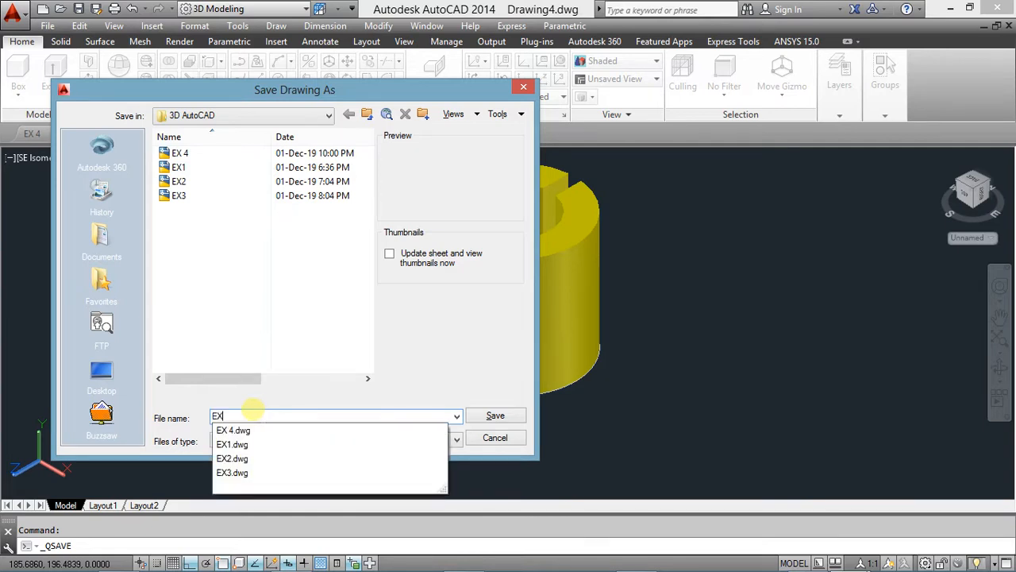
type("5")
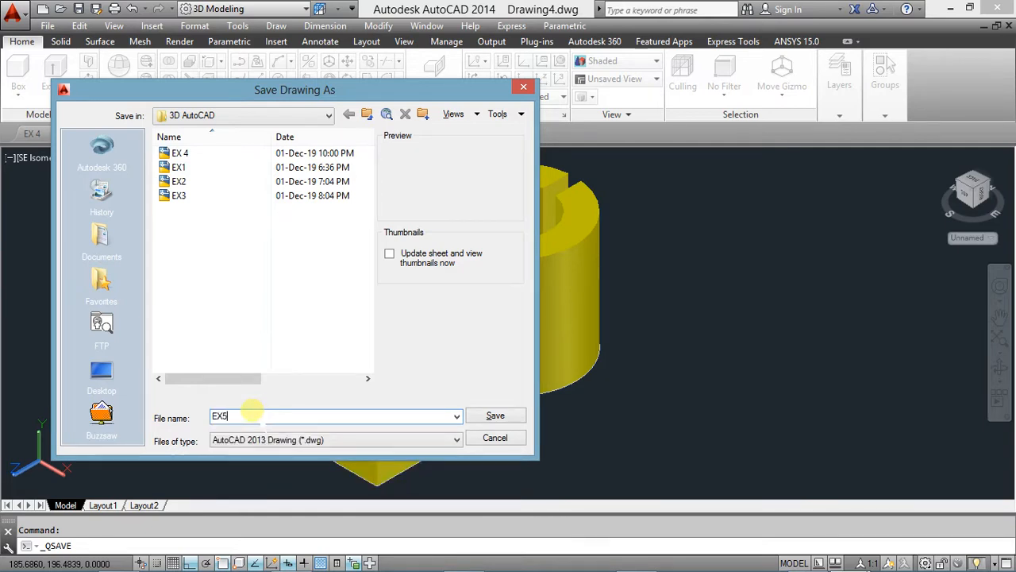
left_click(496, 416)
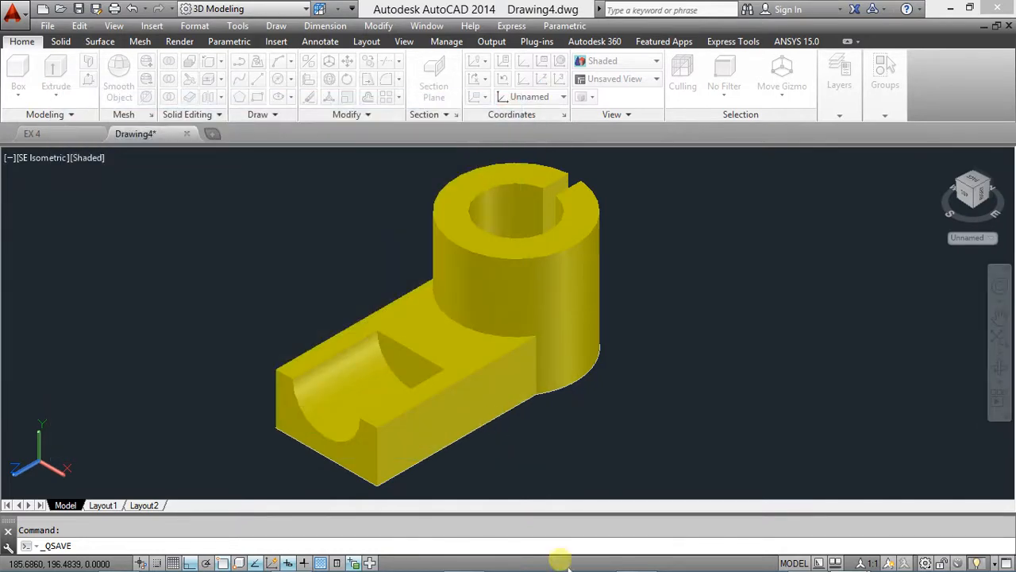
Review the next reference image in Windows Photo Viewer and create a new AutoCAD drawing from the acadiso3D template
mouse_move(643, 558)
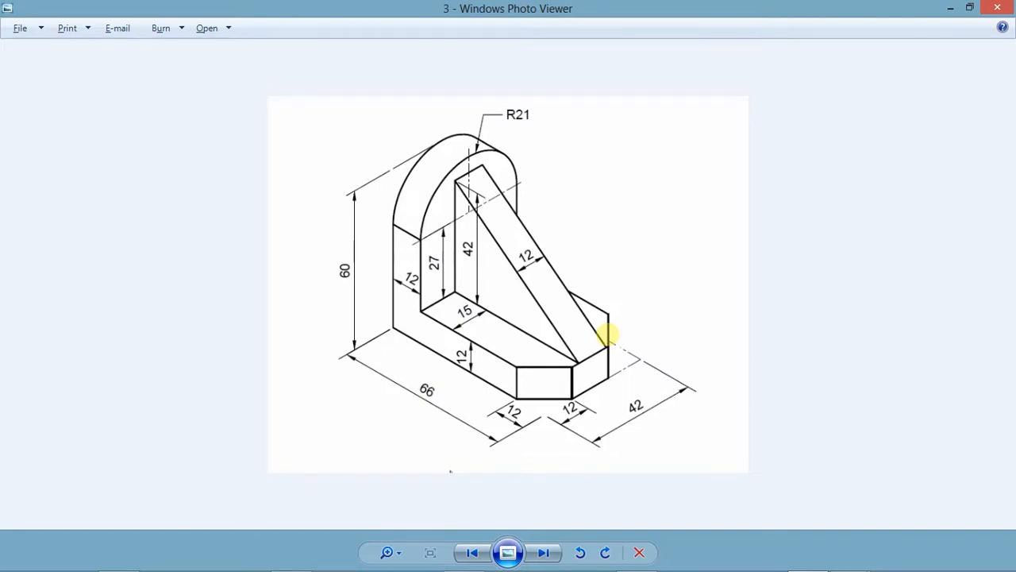
mouse_move(635, 552)
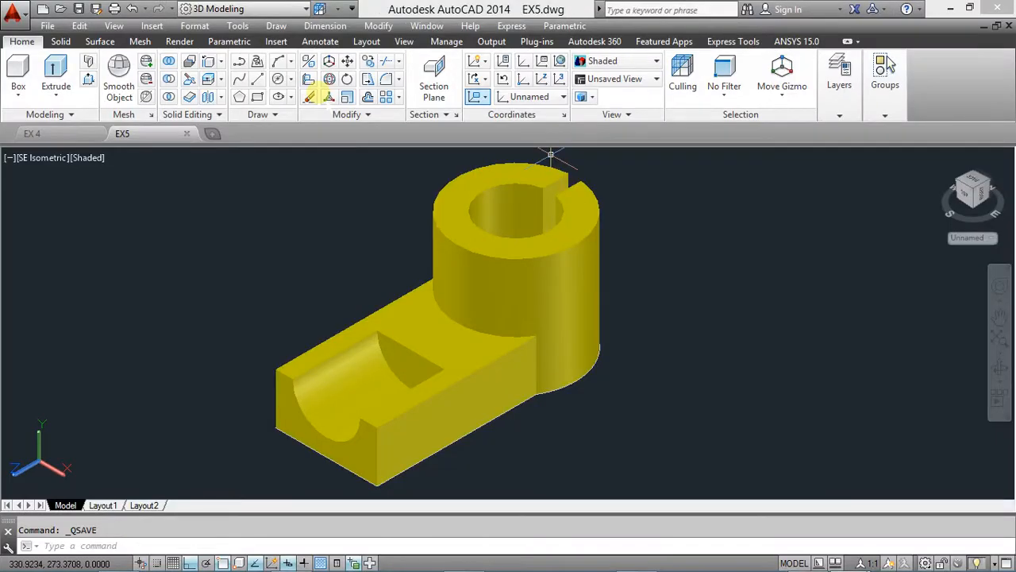
left_click(211, 134)
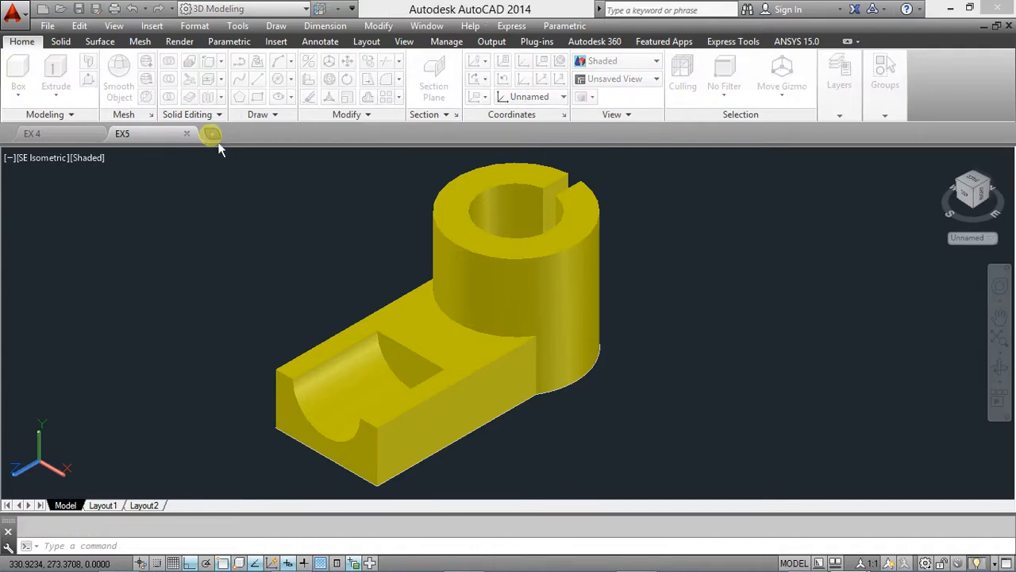
left_click(415, 284)
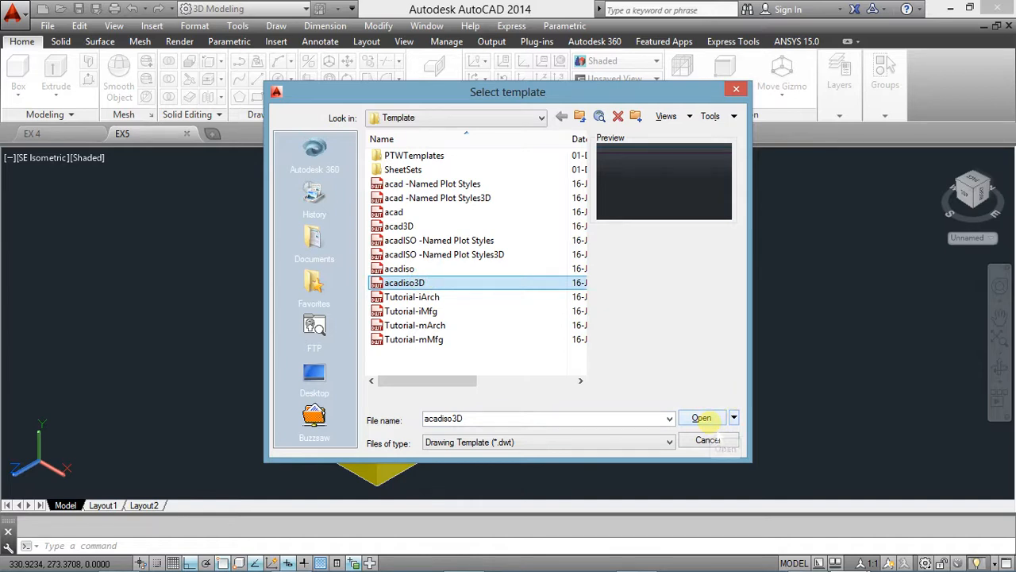
left_click(703, 419)
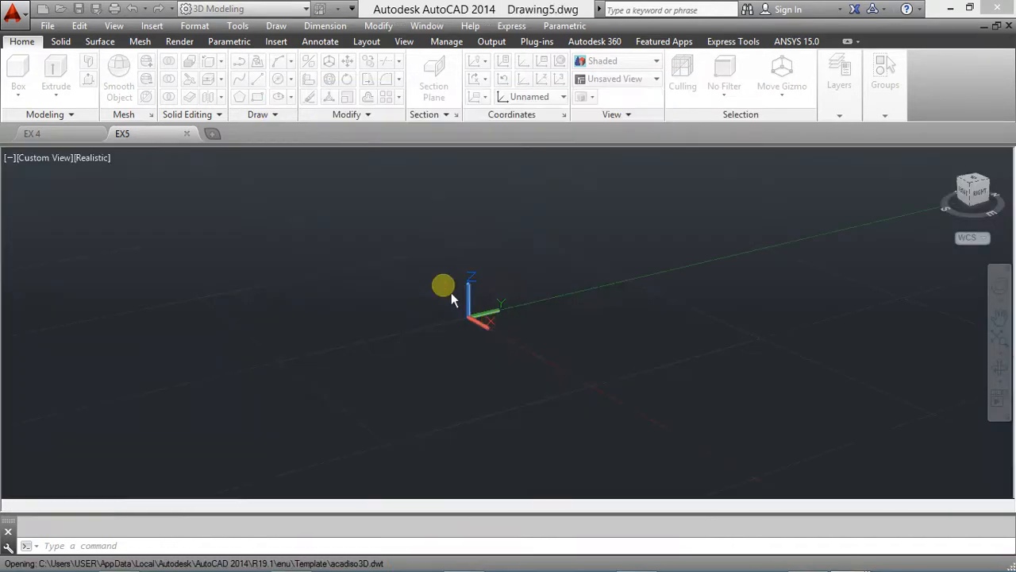
Set the model space limits with the lower-left corner at 0,0 and the upper-right corner at 150,150
type("lim")
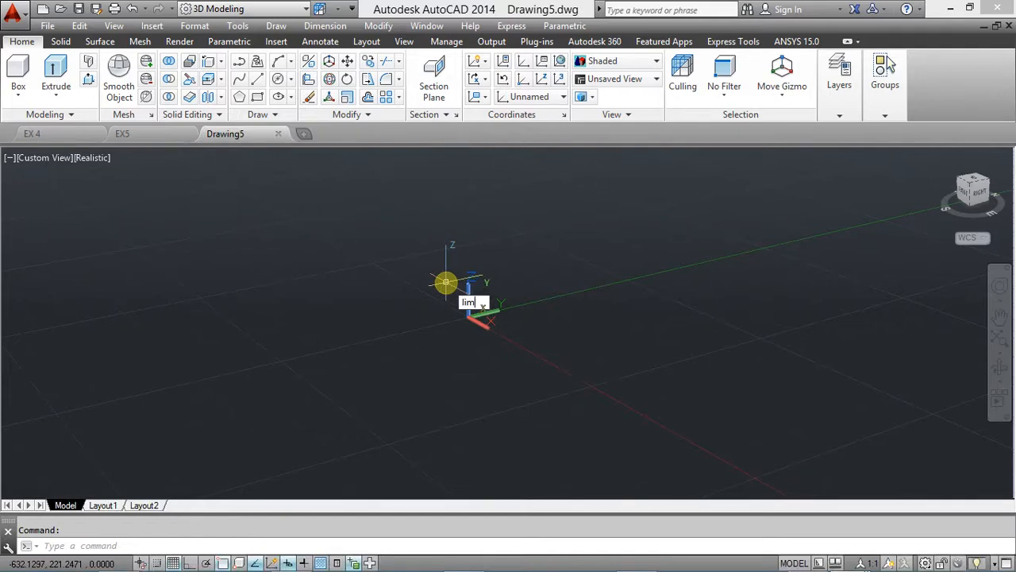
type("it")
key("Return")
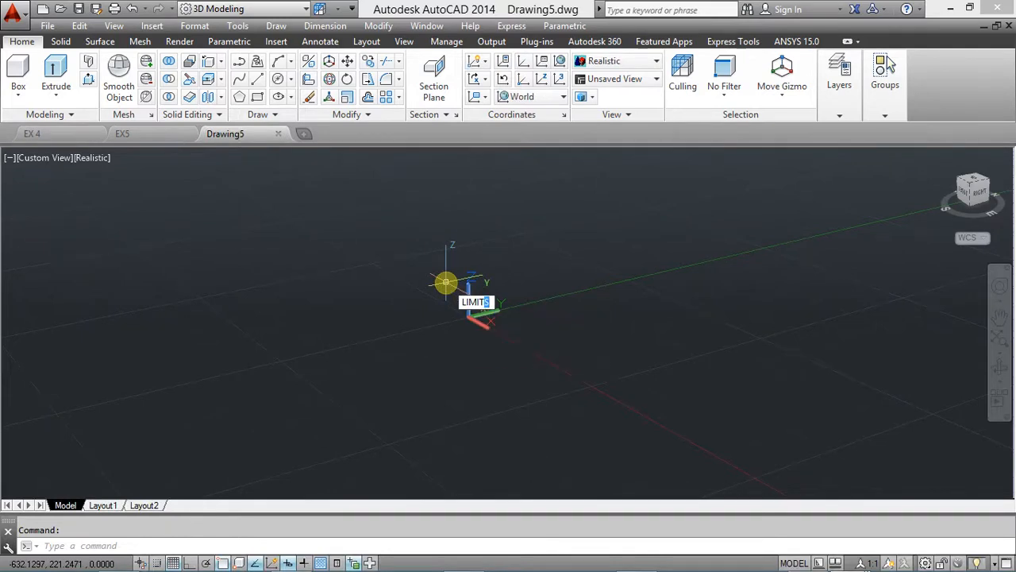
key("Tab")
type("0")
key("Tab")
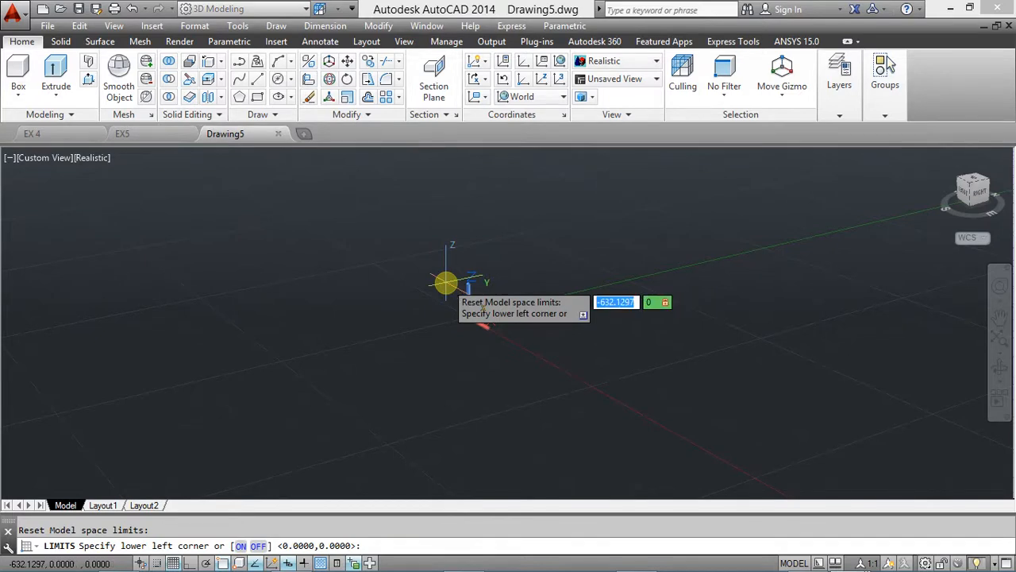
key("Tab")
key("Tab")
key("Tab")
key("Tab")
type("0")
key("Tab")
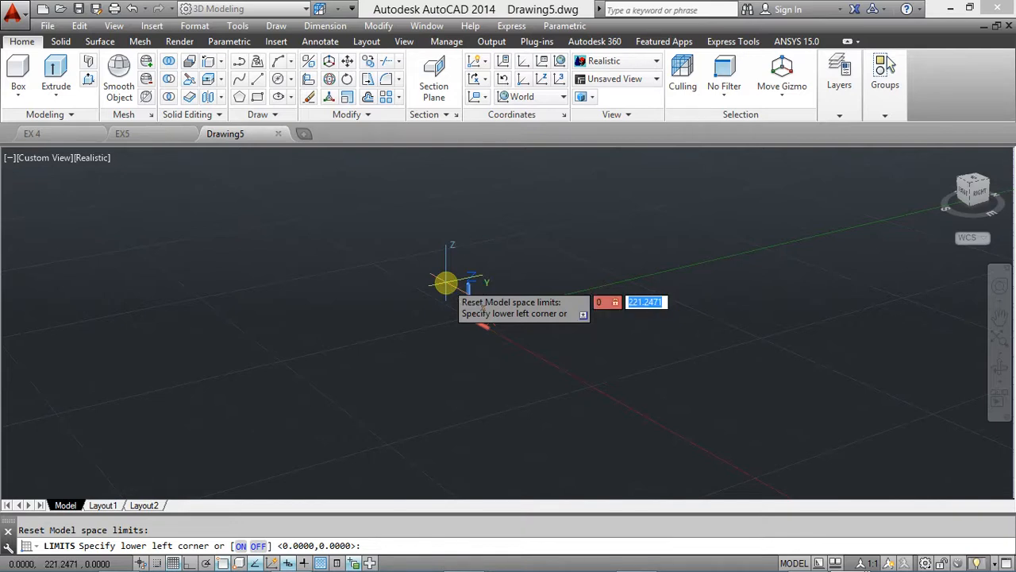
type("0")
key("Return")
type("150")
key("Tab")
type("150")
key("Return")
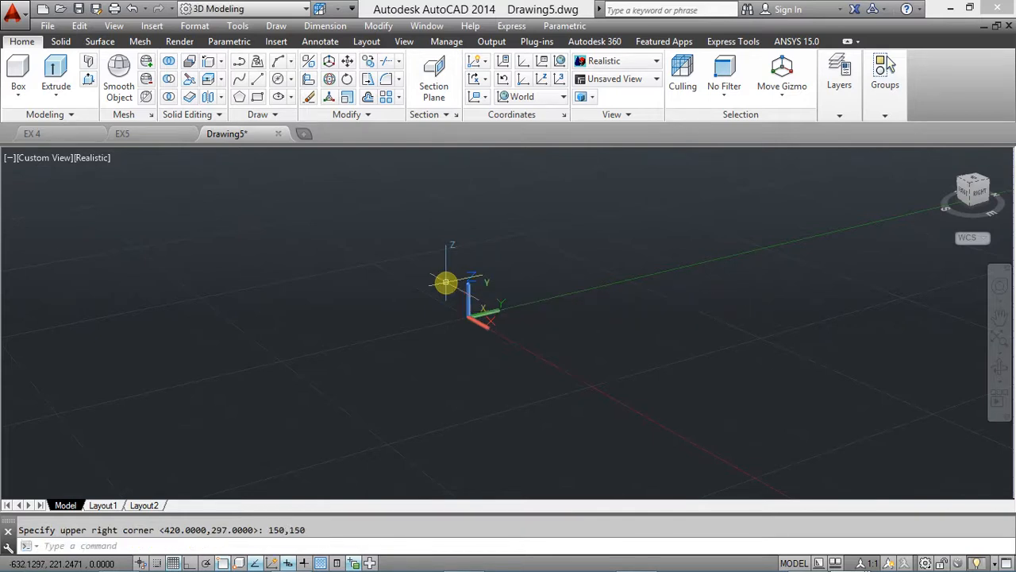
Zoom to All so the view fits the new drawing limits
type("zo")
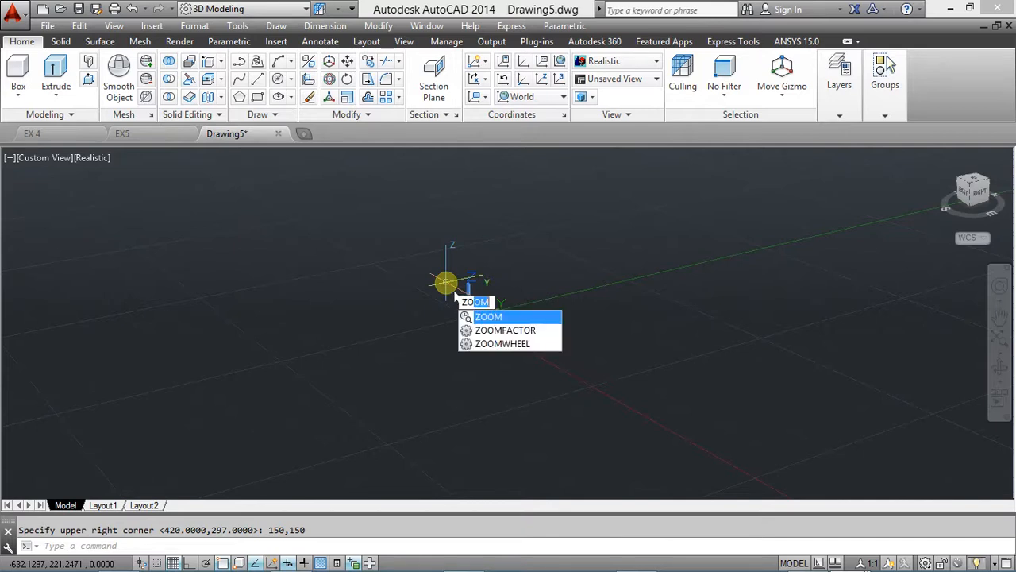
key("Return")
type("a")
key("Return")
type("a")
key("Return")
Set the UCS icon to Noorigin so it stays in the corner of the viewport
type("Usci")
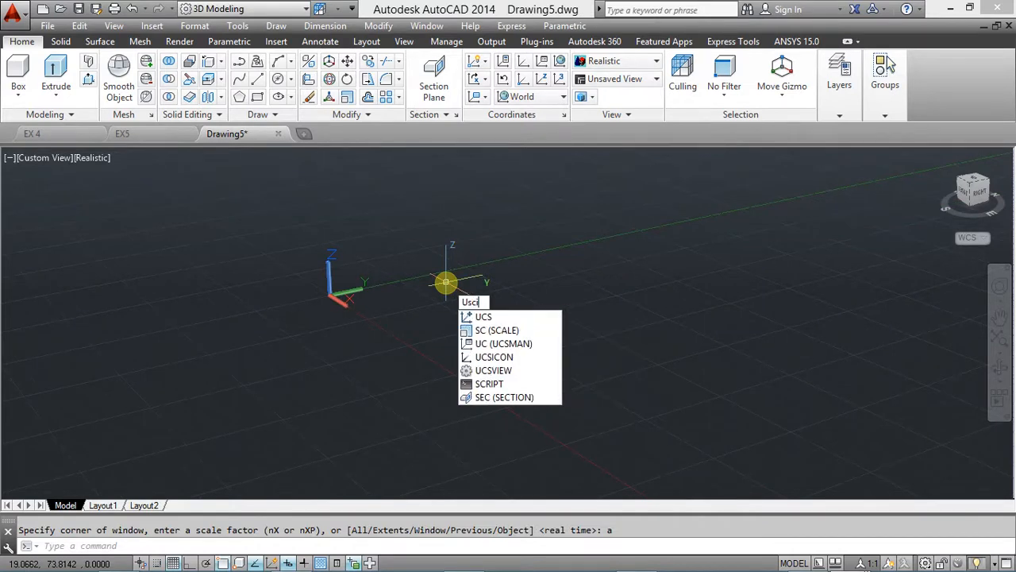
key("BackSpace")
key("BackSpace")
key("BackSpace")
type("CS")
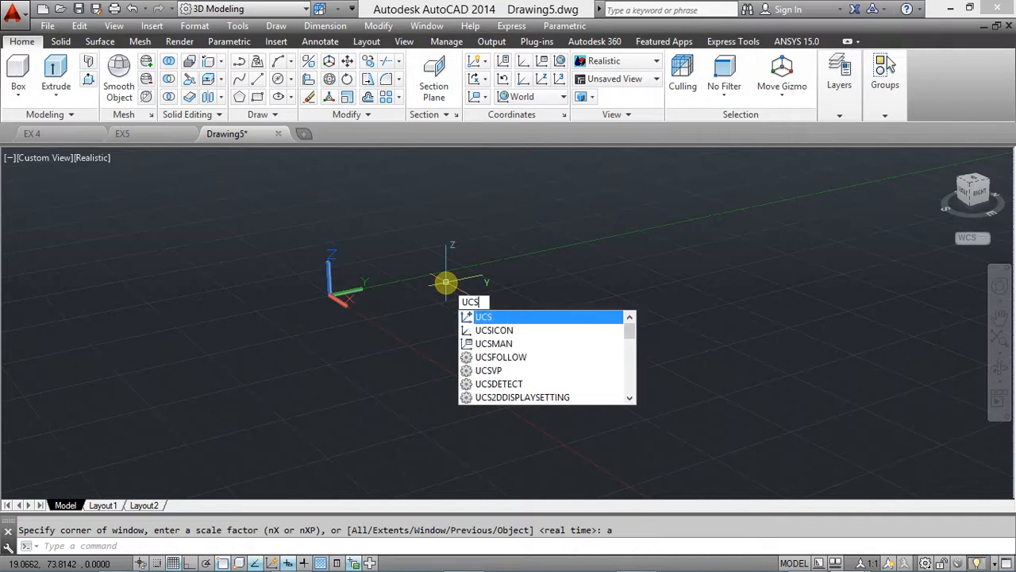
type("ICON")
key("Return")
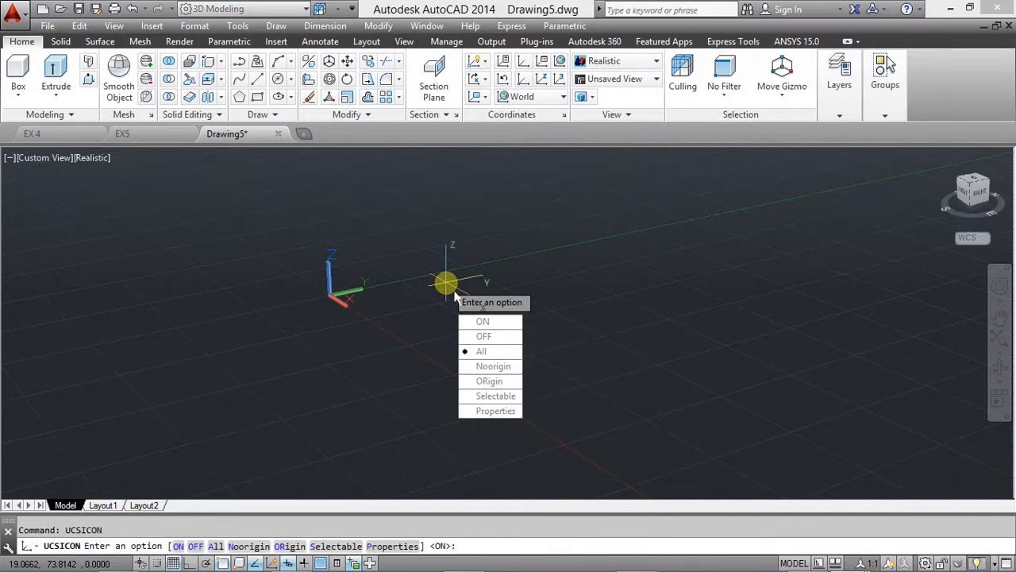
type("N")
key("Return")
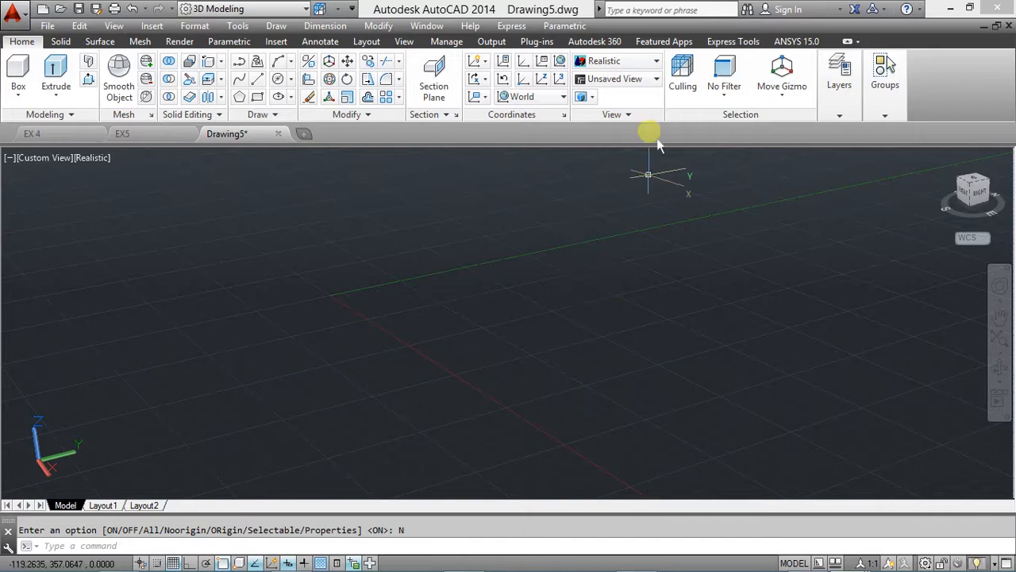
Switch the view to SE Isometric and turn on Ortho mode
left_click(611, 79)
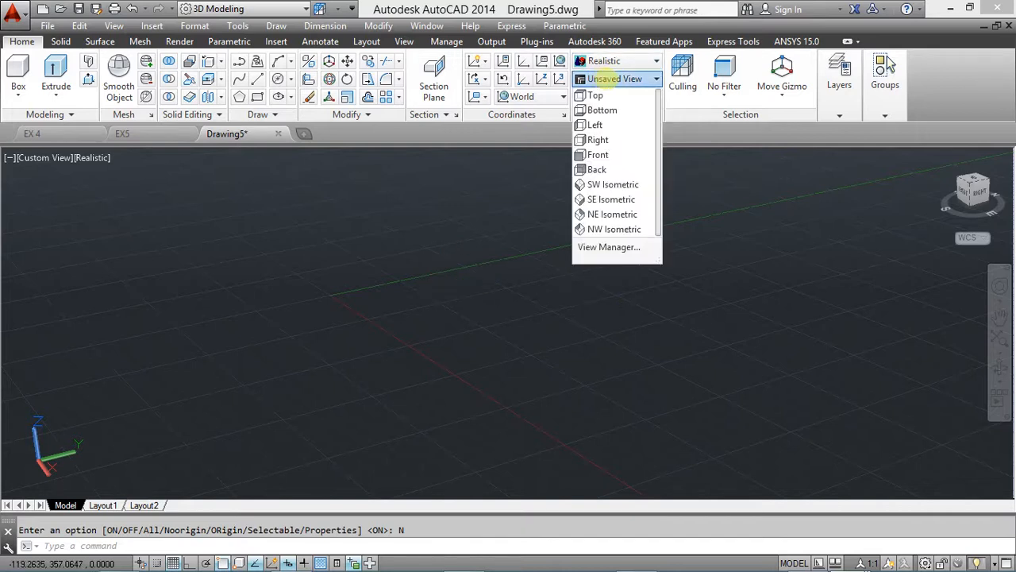
left_click(604, 199)
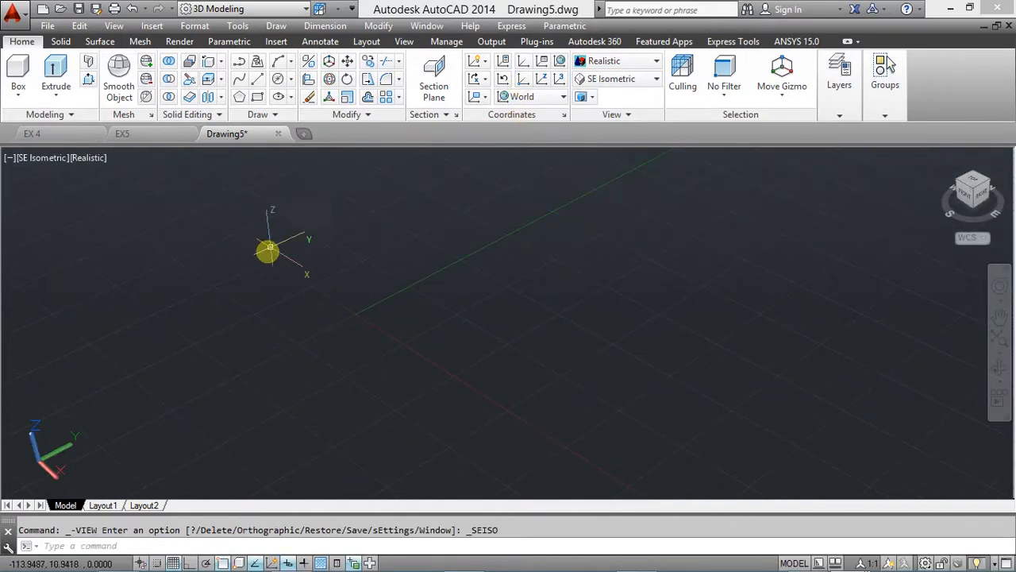
left_click(189, 563)
Draw a closed rectangle from lines for the base, 66 along X and 42 along Y
left_click(257, 78)
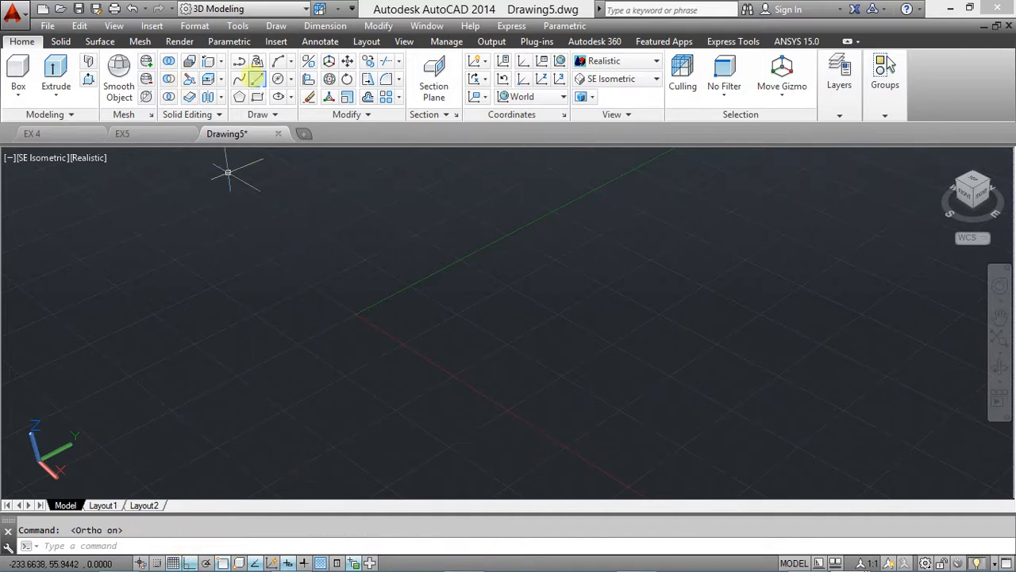
left_click(412, 278)
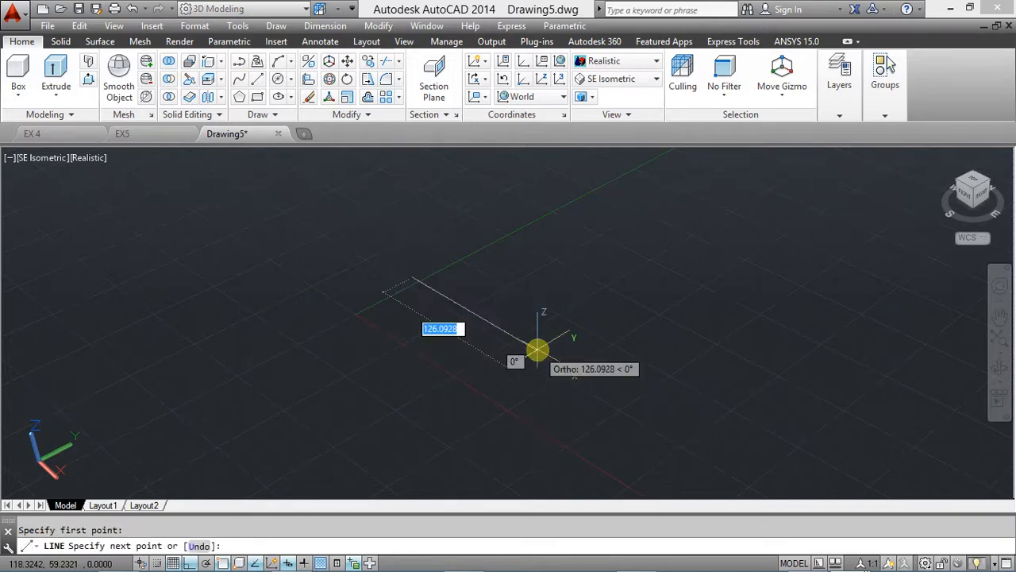
type("666")
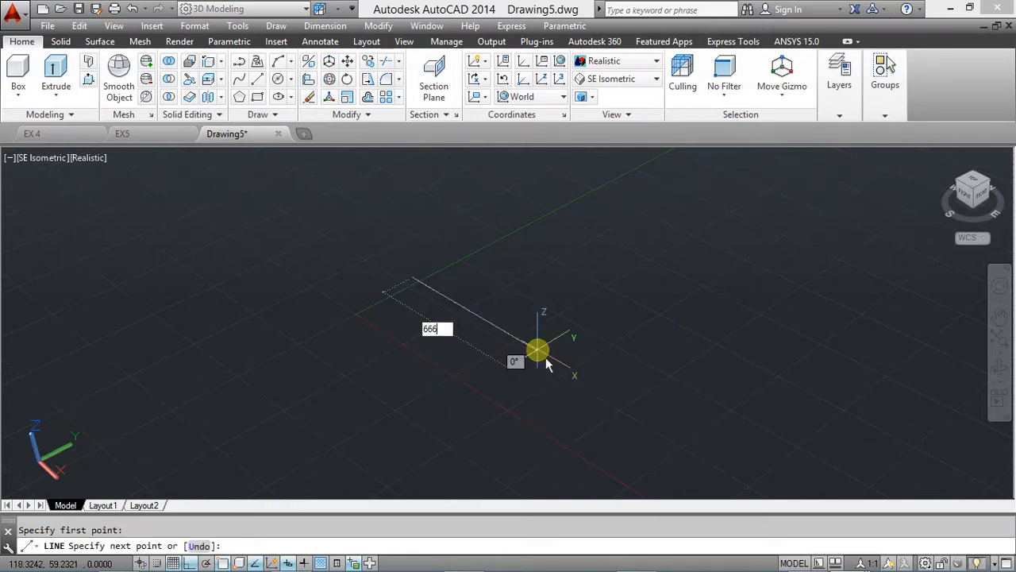
key("BackSpace")
key("Return")
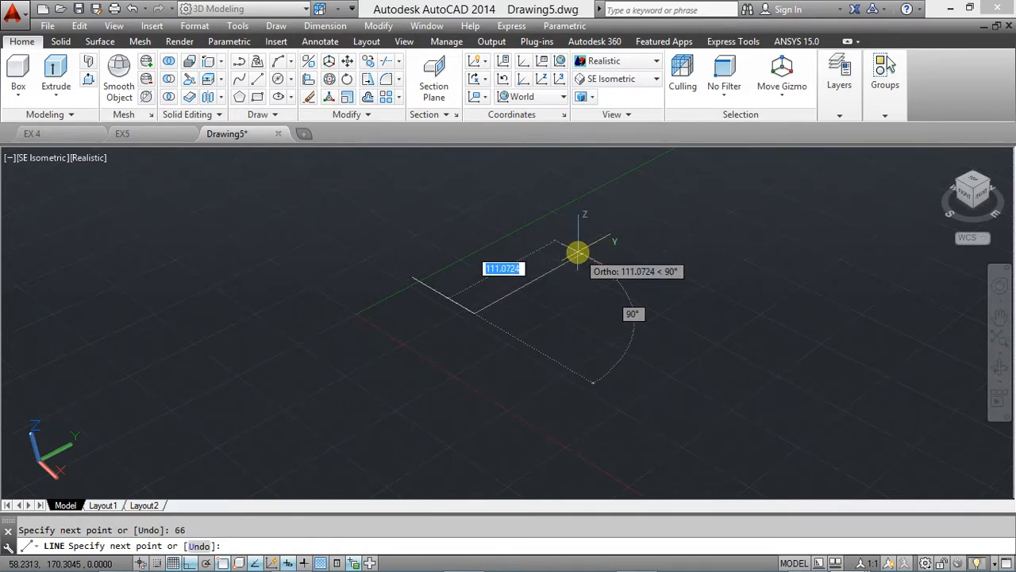
type("42")
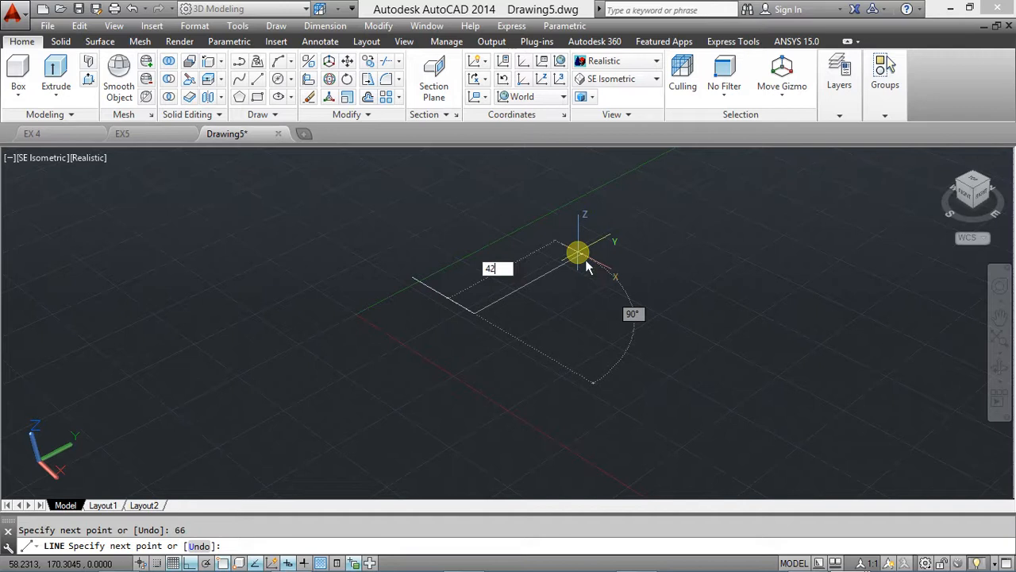
key("Return")
middle_click_drag(461, 266, 365, 312)
scroll(410, 286, "up", 3)
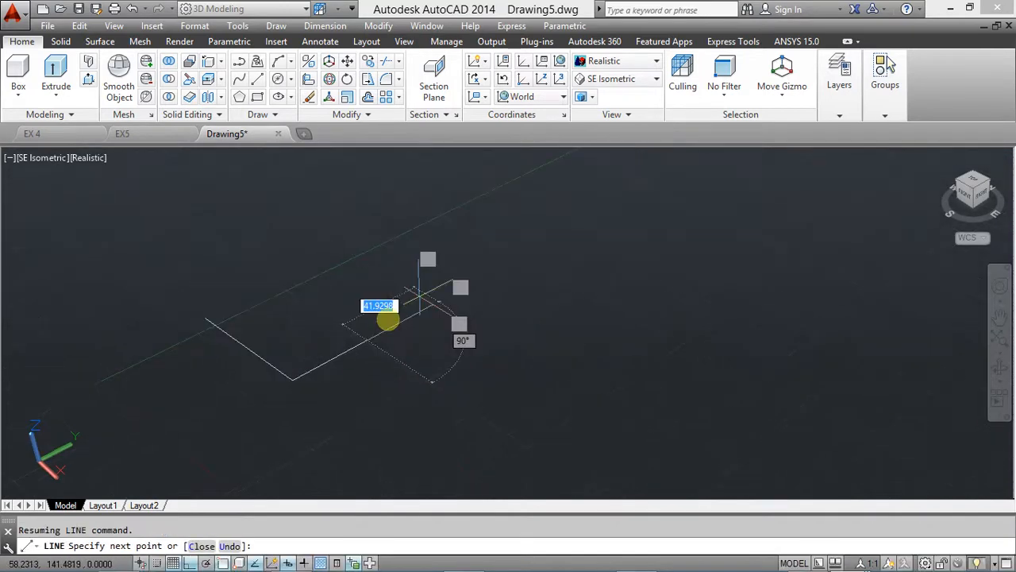
middle_click_drag(236, 295, 460, 285)
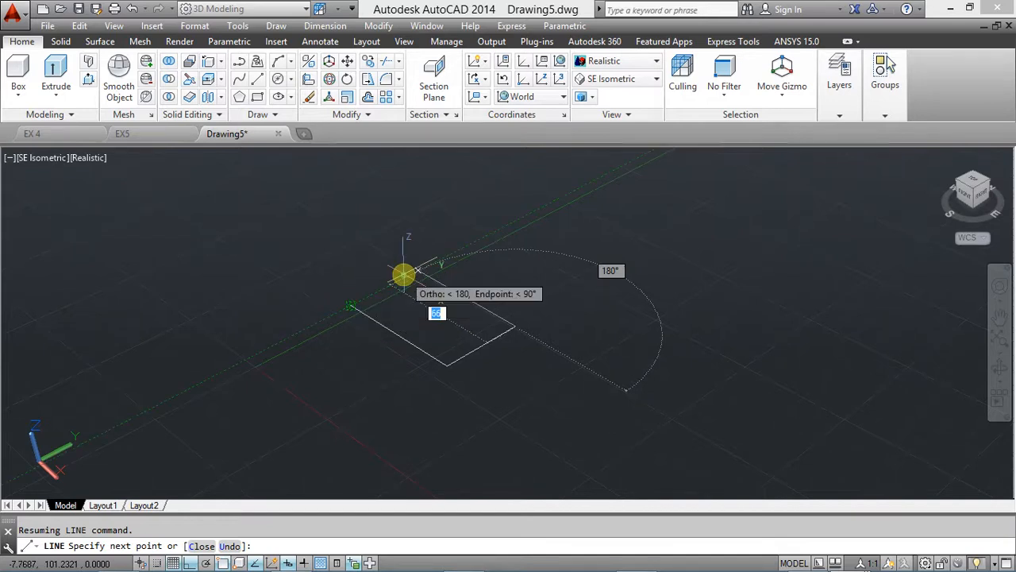
left_click(404, 275)
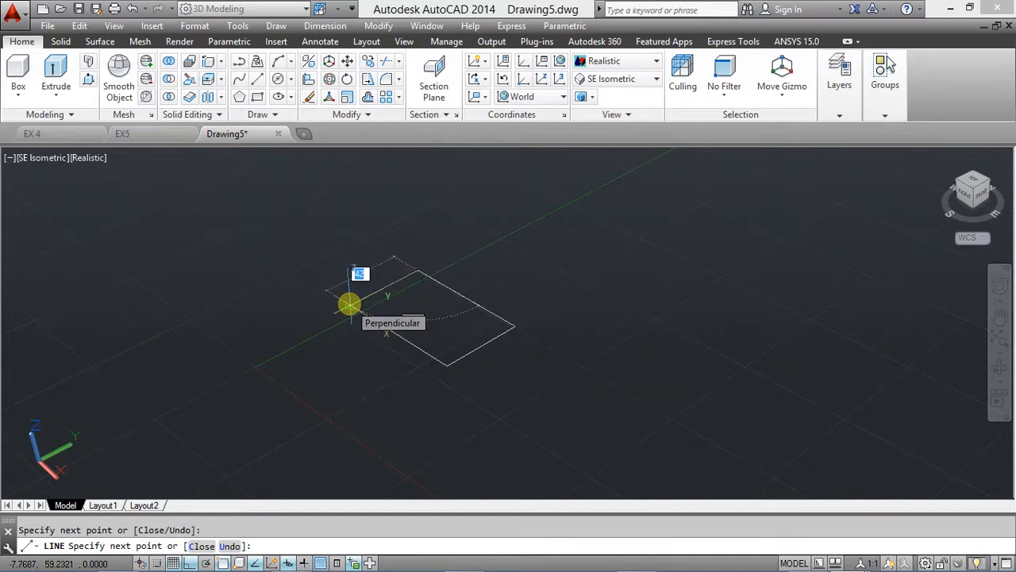
type("c")
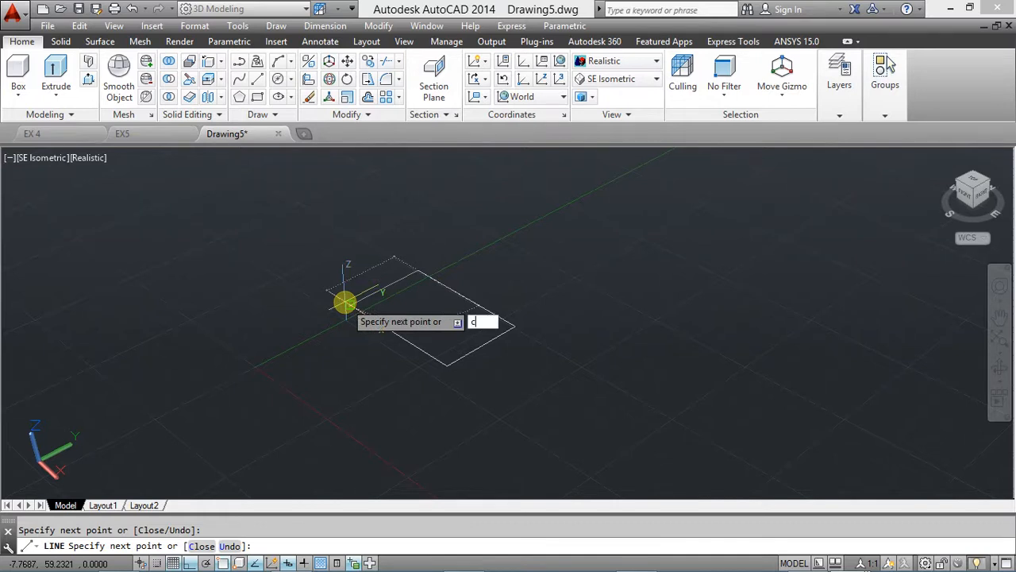
key("Return")
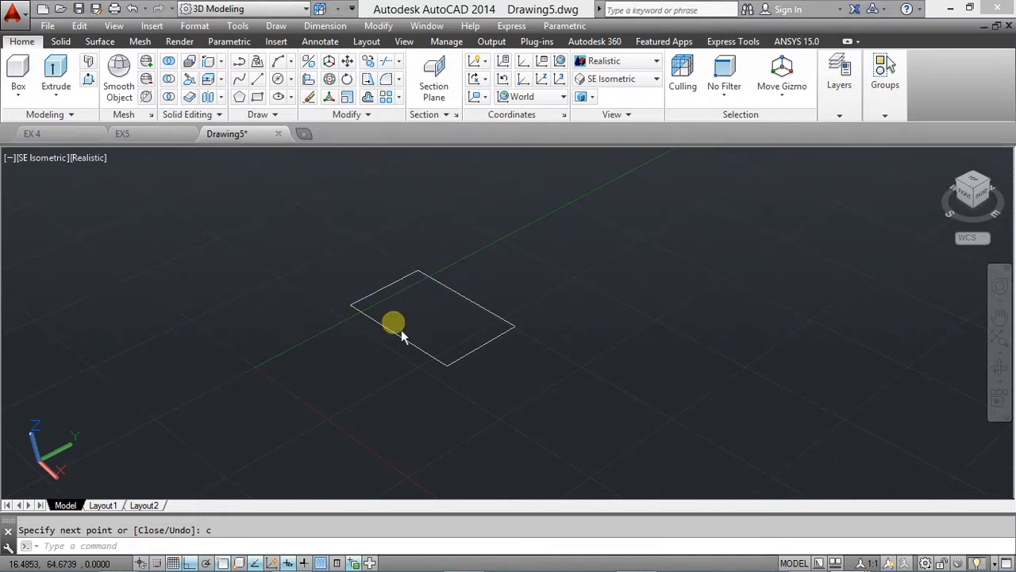
key("ctrl+Tab")
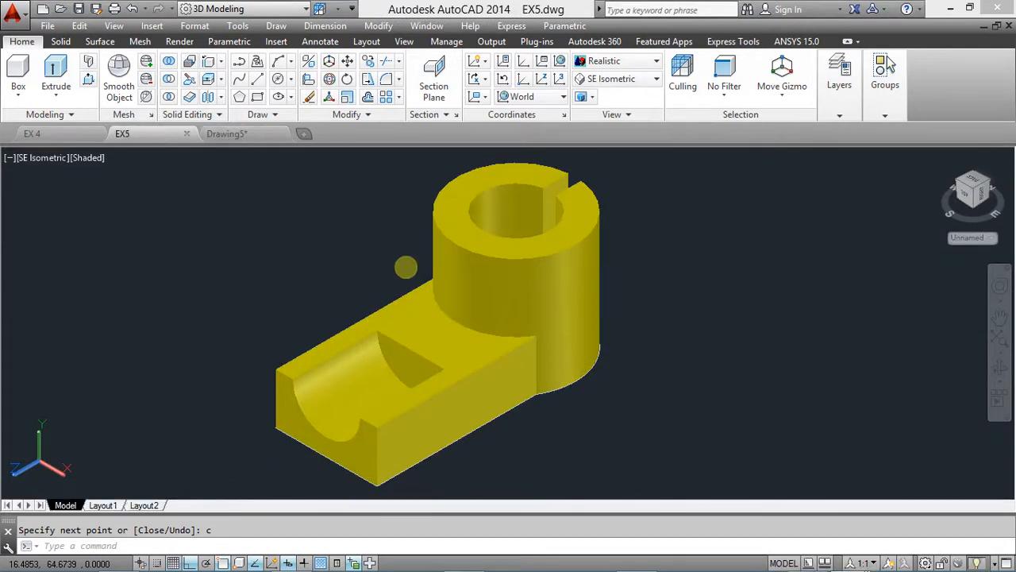
key("ctrl+n")
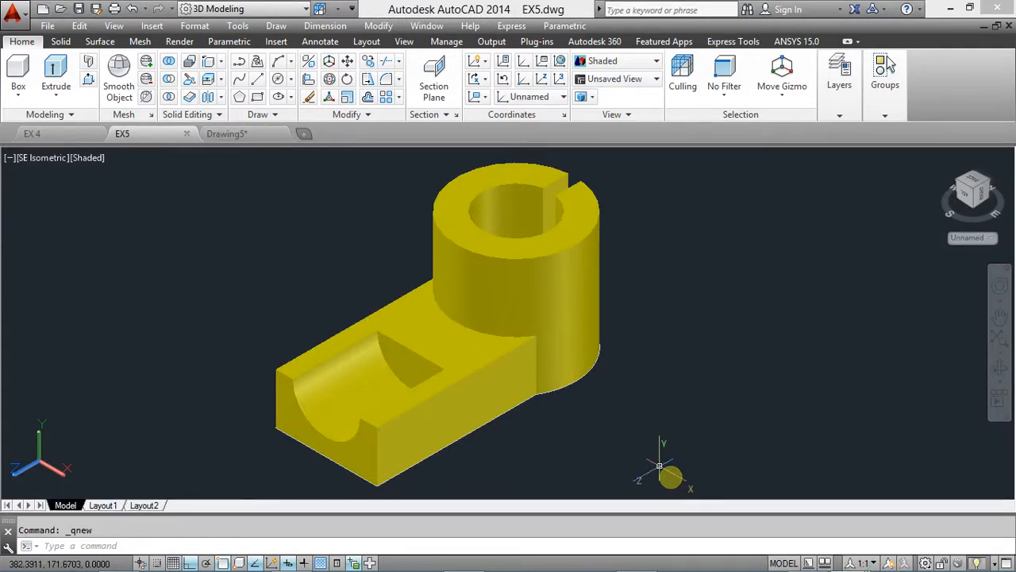
left_click(266, 138)
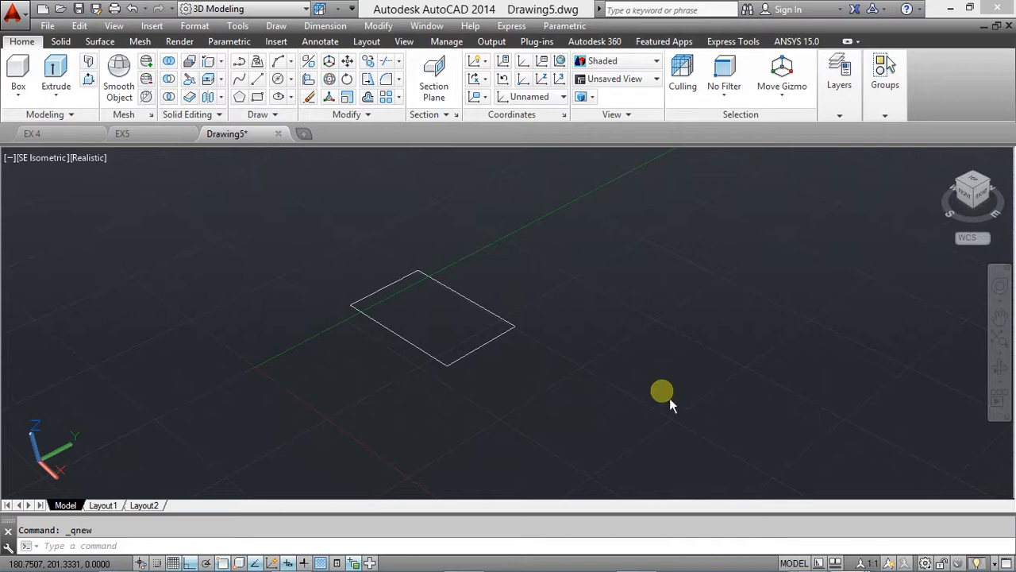
Check the base thickness in the reference image, then Presspull the 66 by 42 rectangle upward by 12
left_click(803, 558)
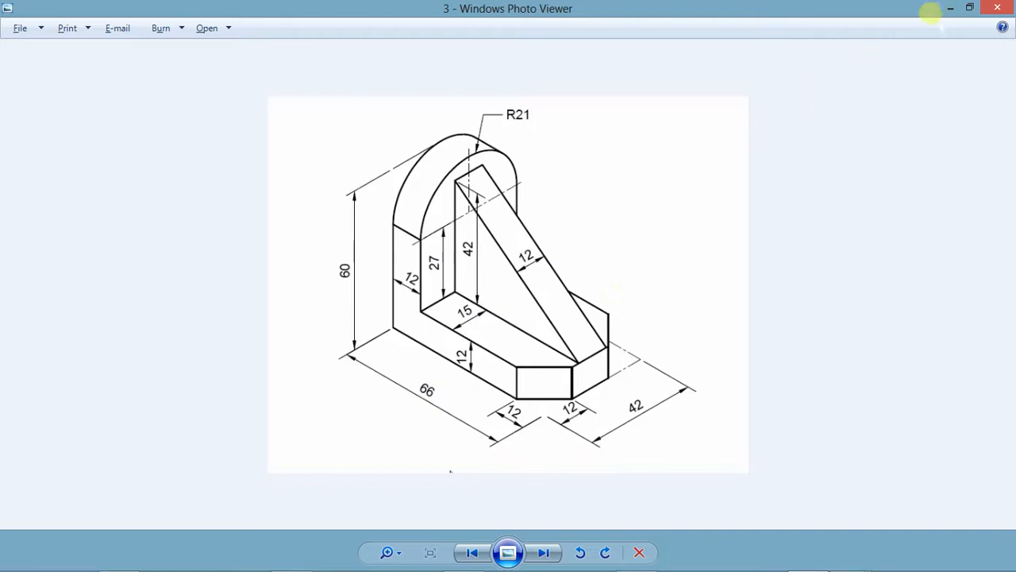
left_click(950, 8)
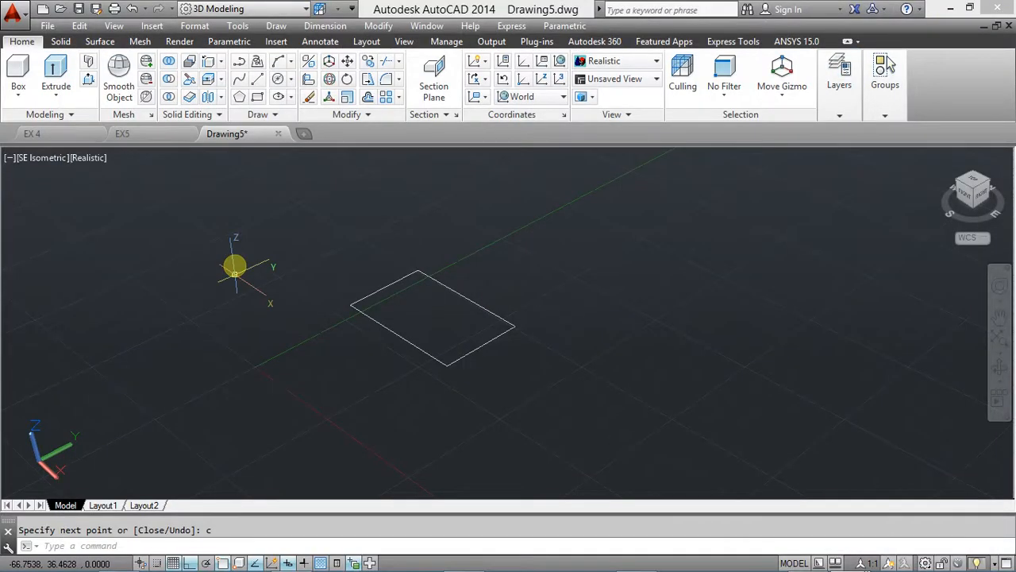
left_click(88, 77)
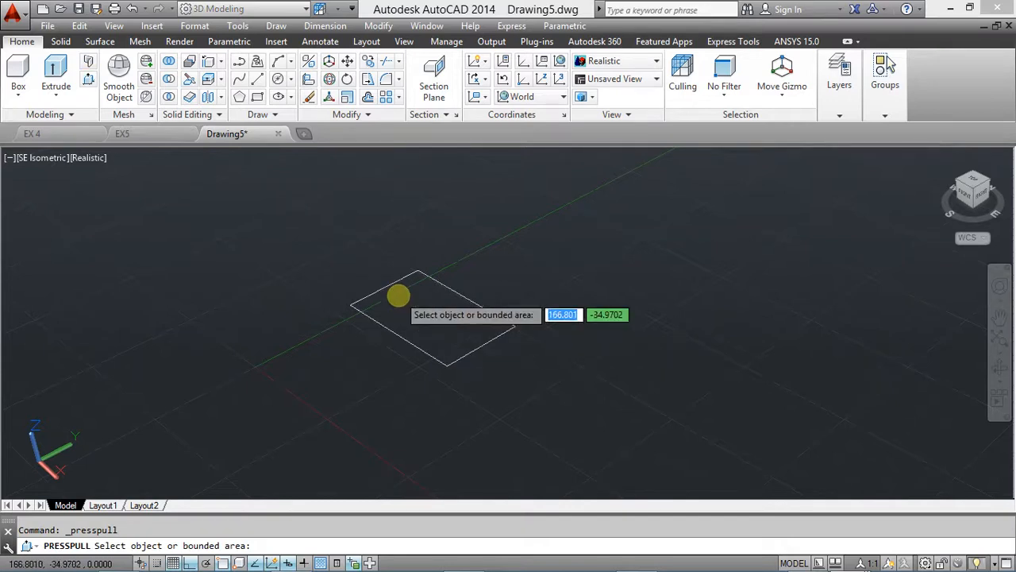
left_click(409, 311)
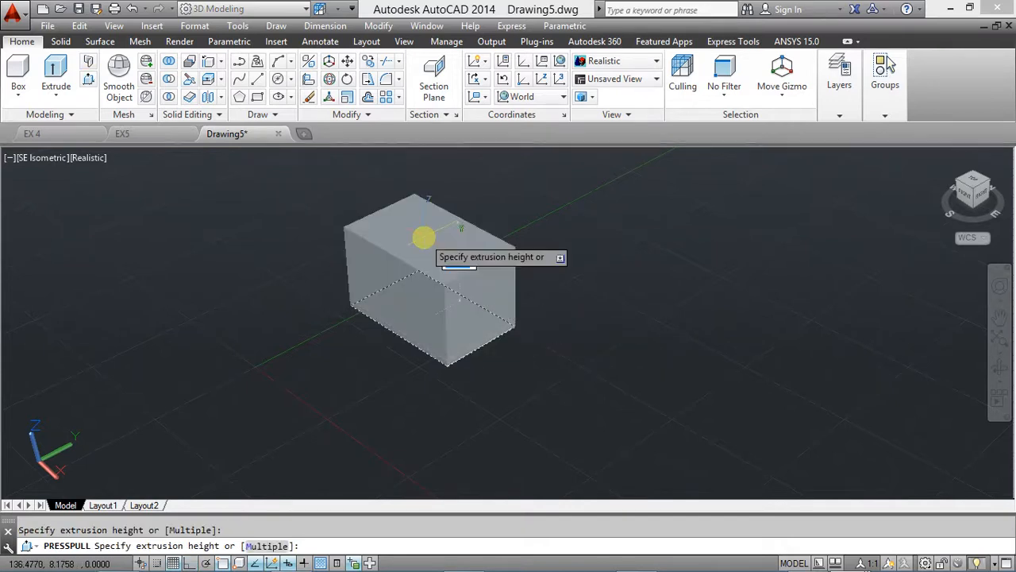
type("10")
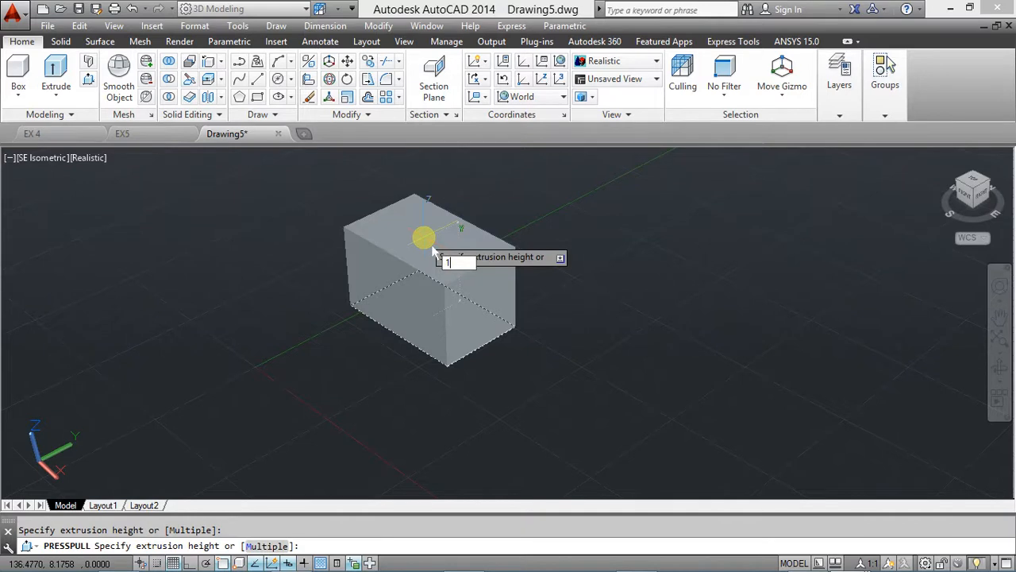
key("Return")
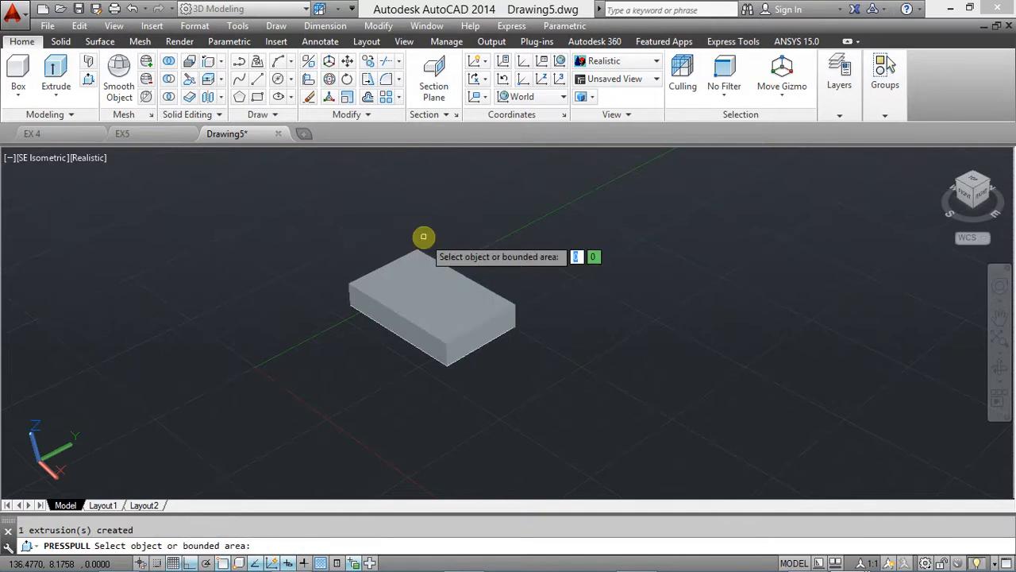
key("Return")
Start a chamfer on the block, using its front 42-long end face as the base surface and 12 for both distances
scroll(399, 289, "up", 1)
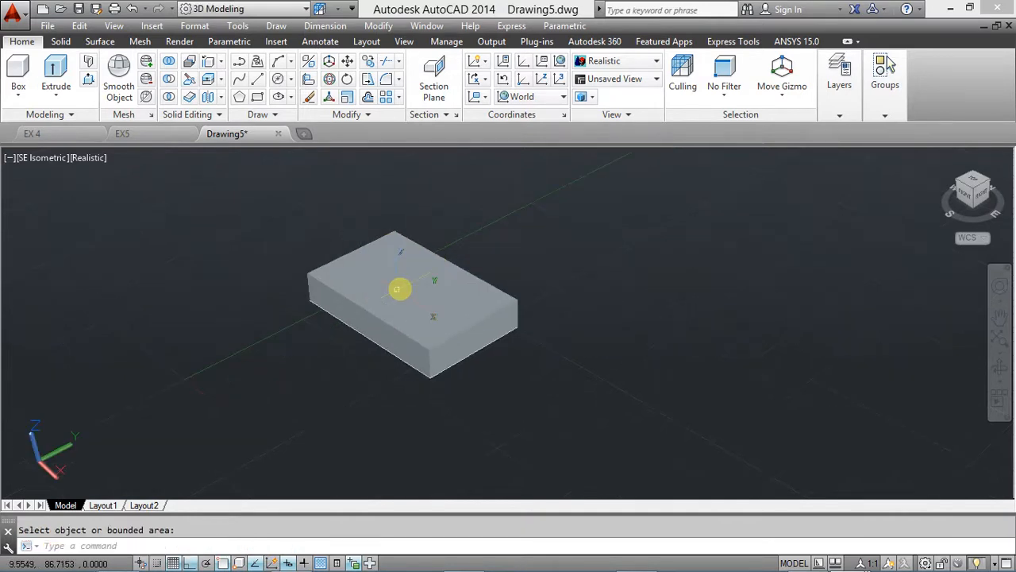
left_click(1000, 339)
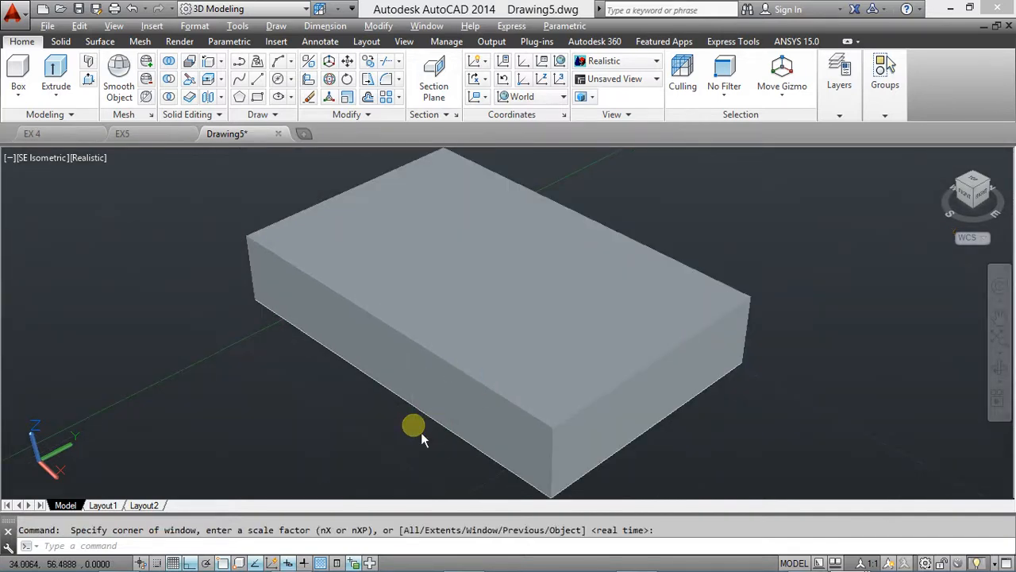
key("alt+Tab")
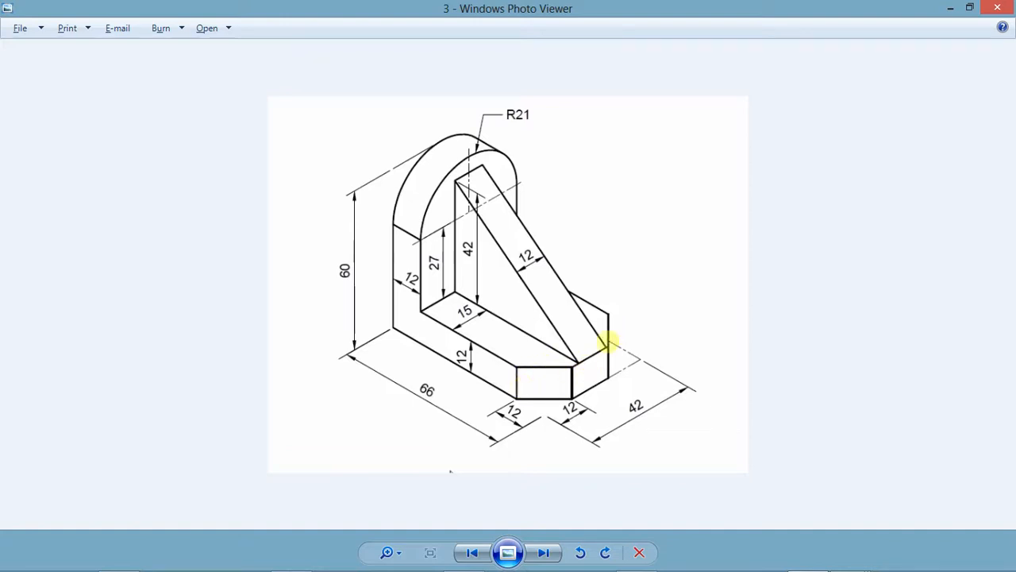
key("alt+Tab")
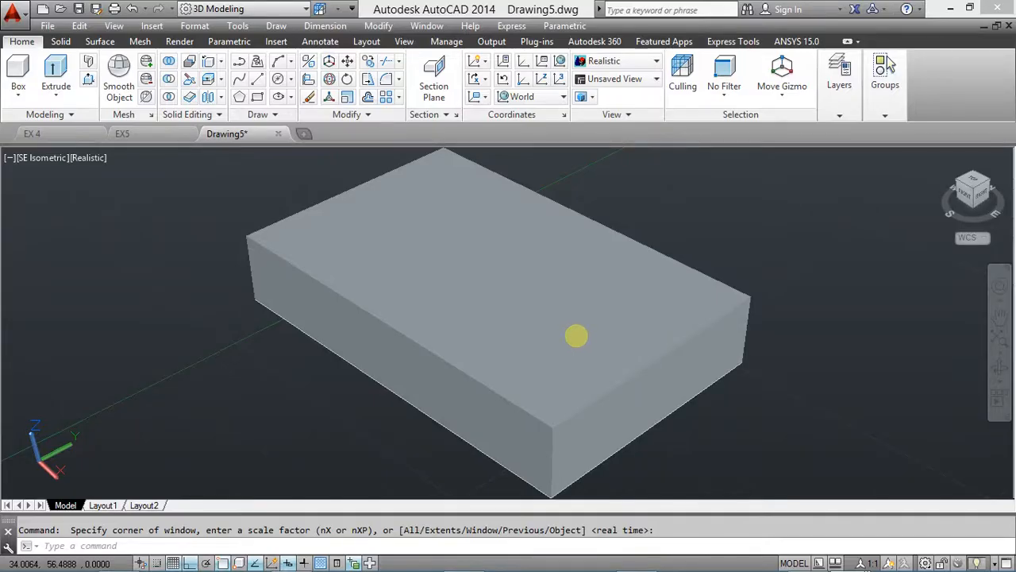
scroll(474, 401, "up", 2)
scroll(474, 402, "down", 4)
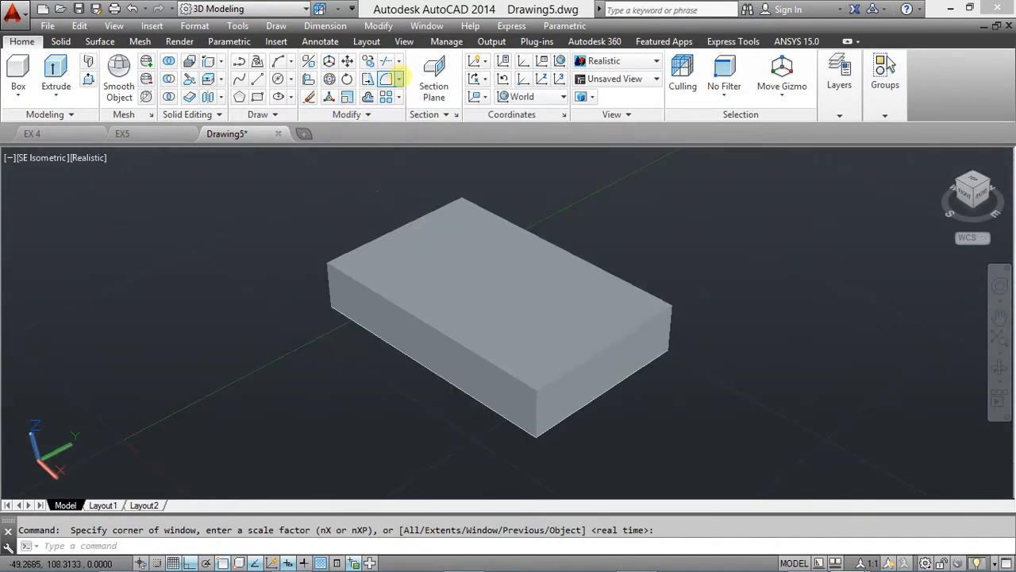
left_click(399, 79)
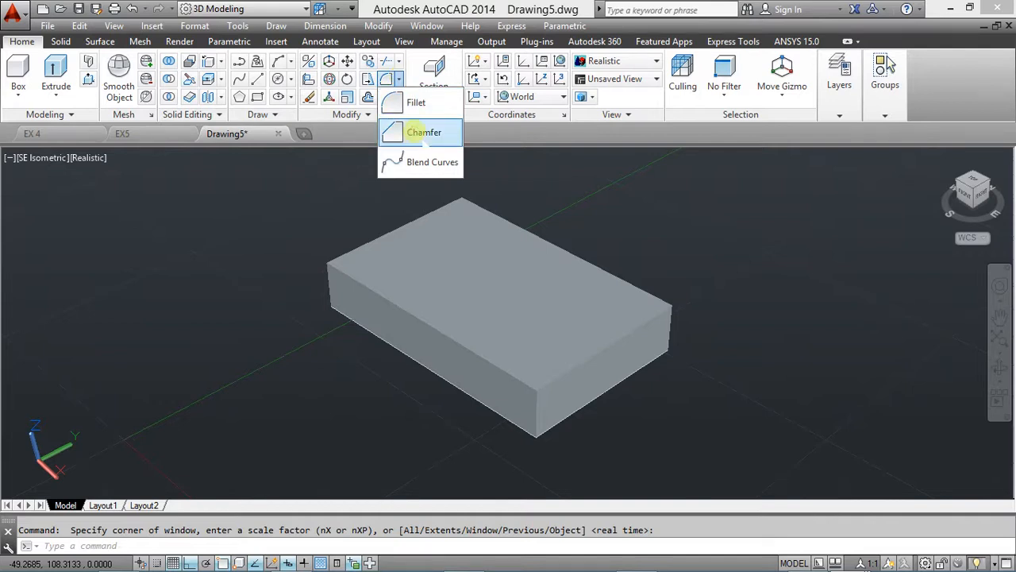
left_click(424, 132)
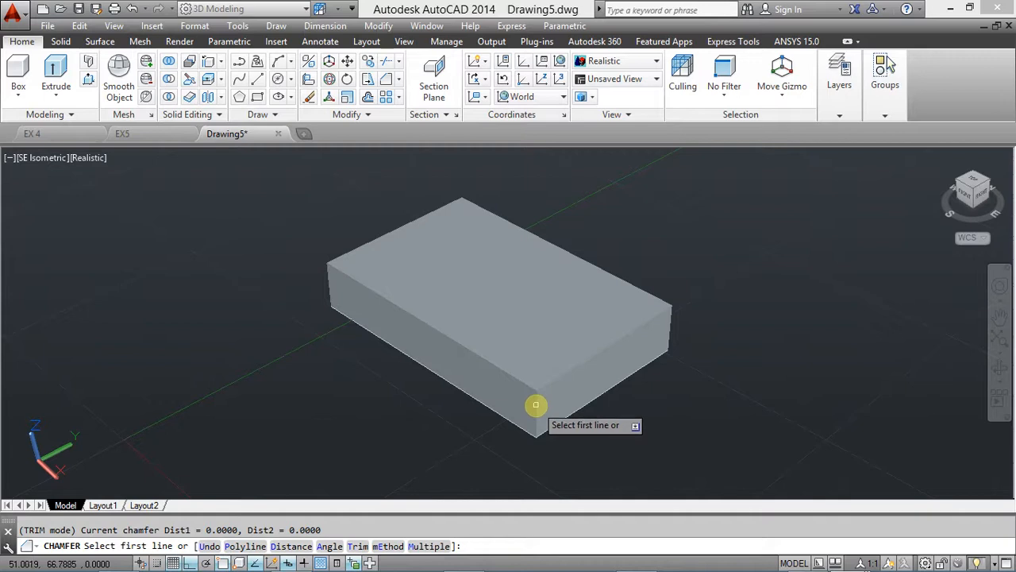
left_click(536, 405)
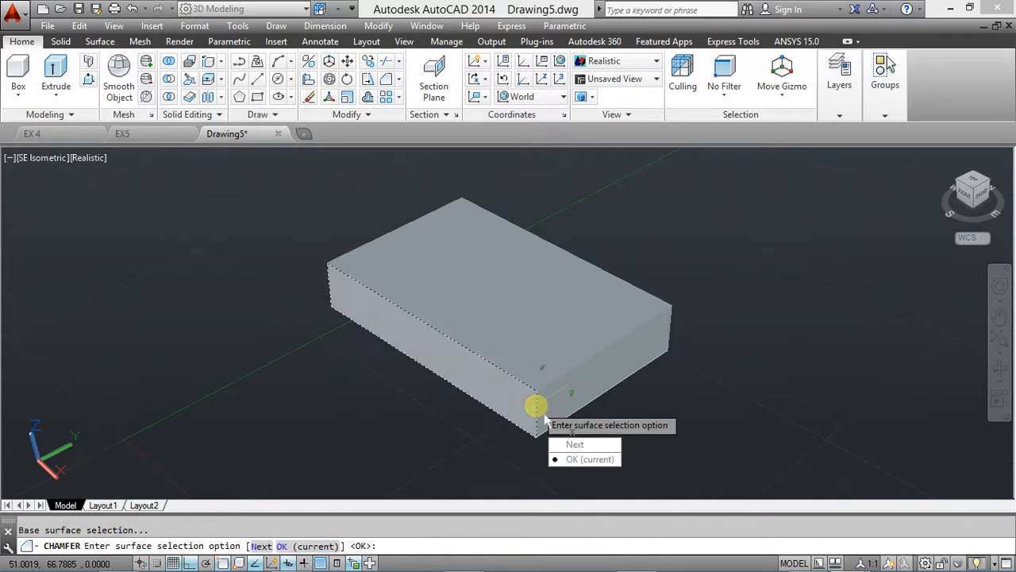
left_click(576, 445)
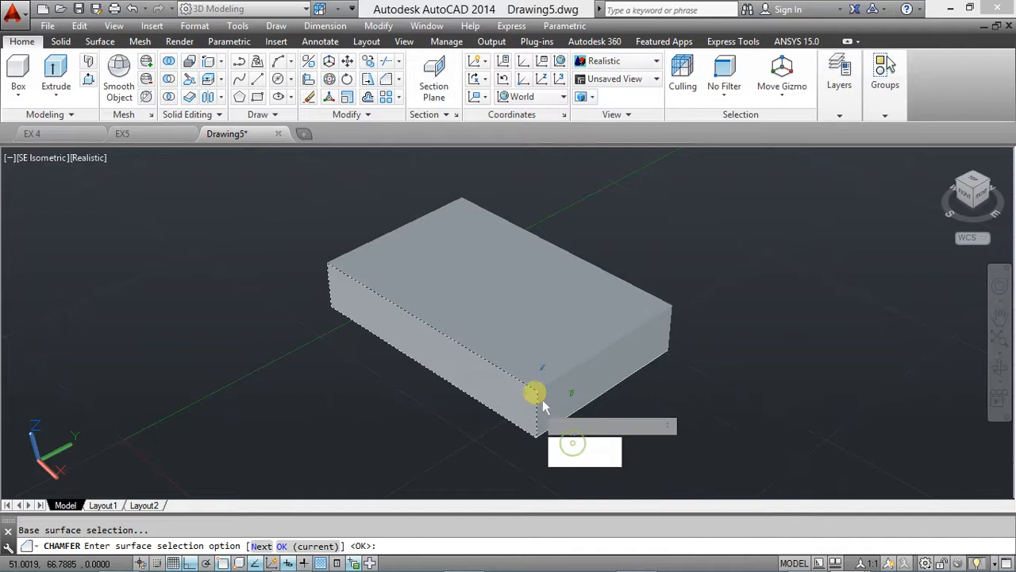
left_click(582, 445)
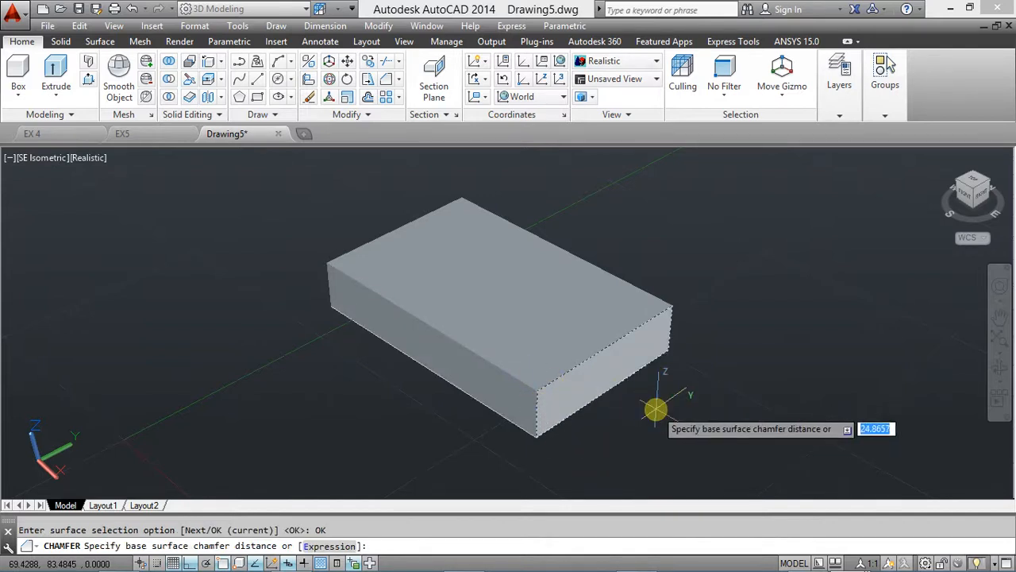
type("12")
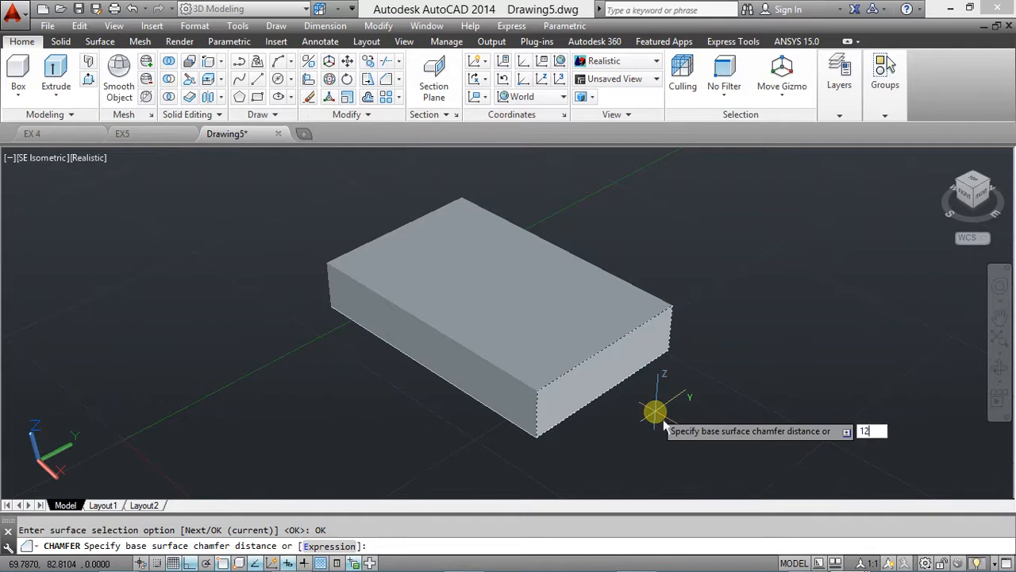
key("Return")
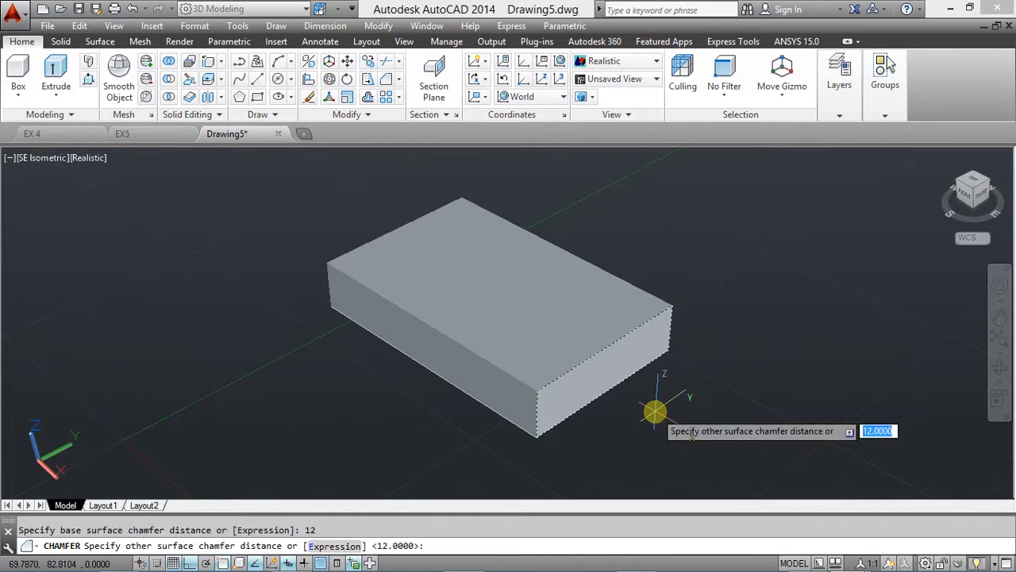
type("12")
key("Return")
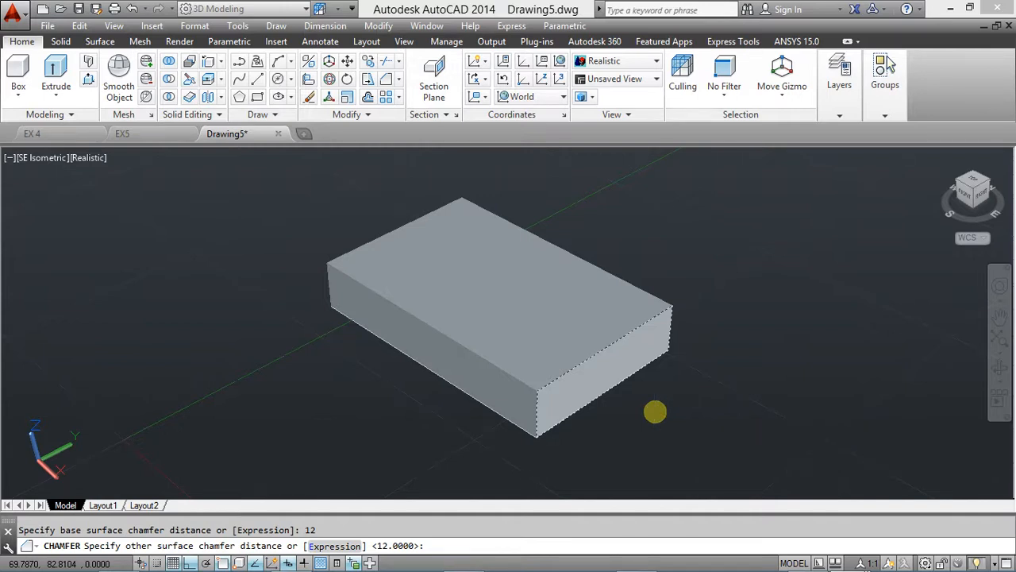
Apply the chamfer to the two vertical edges of the front end face
left_click(520, 380)
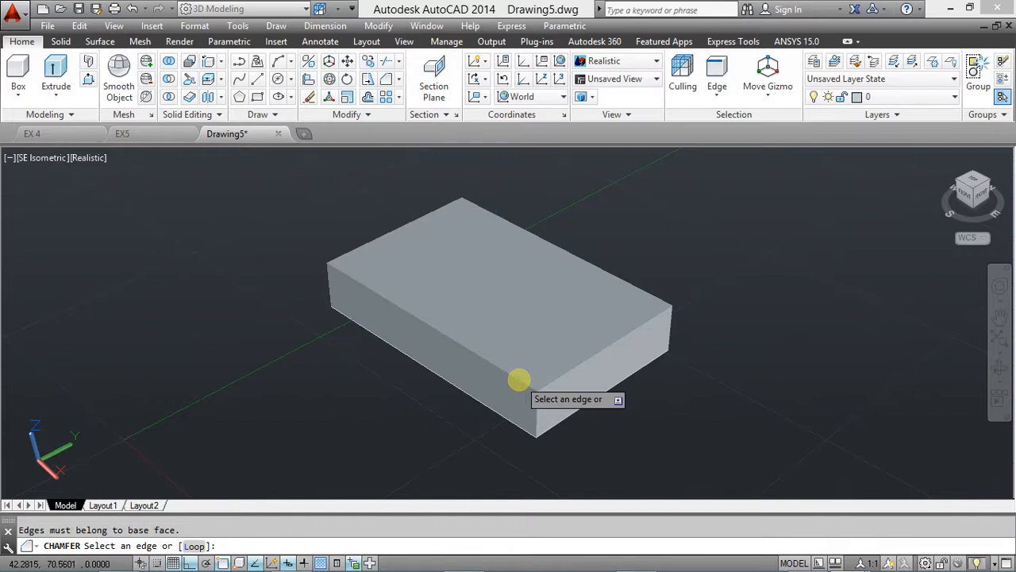
left_click(538, 409)
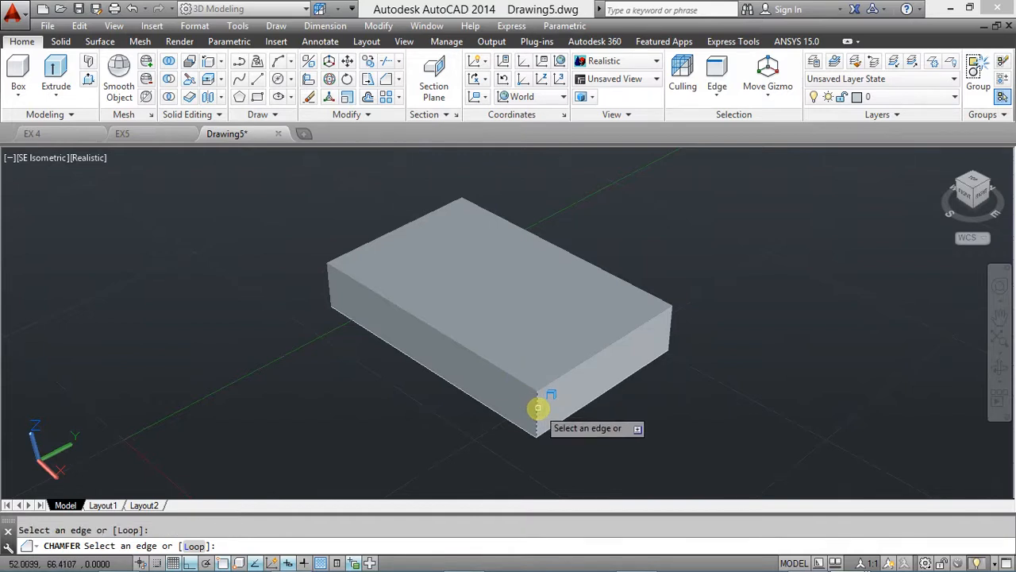
left_click(671, 327)
key("Return")
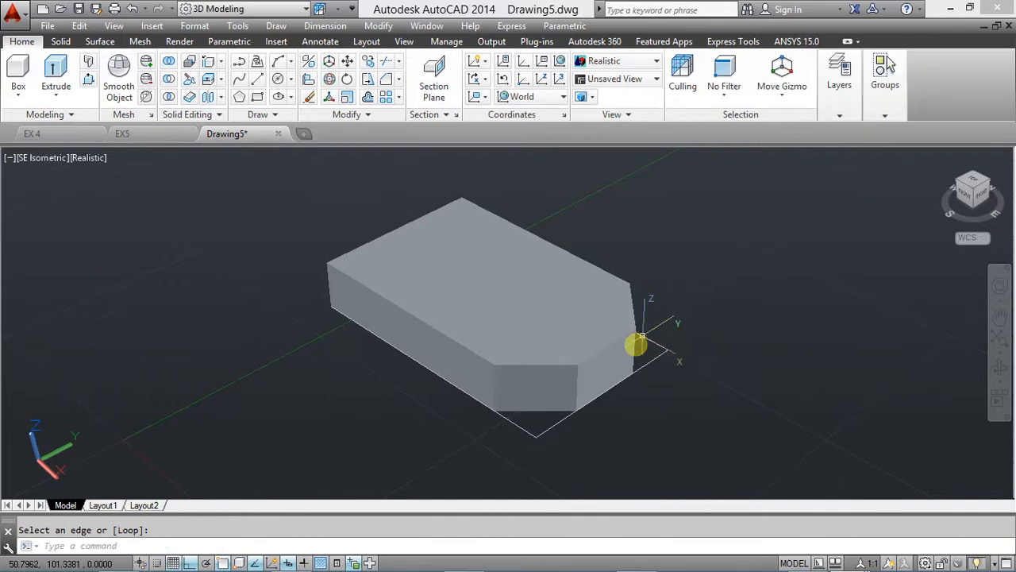
Erase the two leftover base lines that meet at the near chamfered corner
middle_click_drag(442, 372, 395, 372)
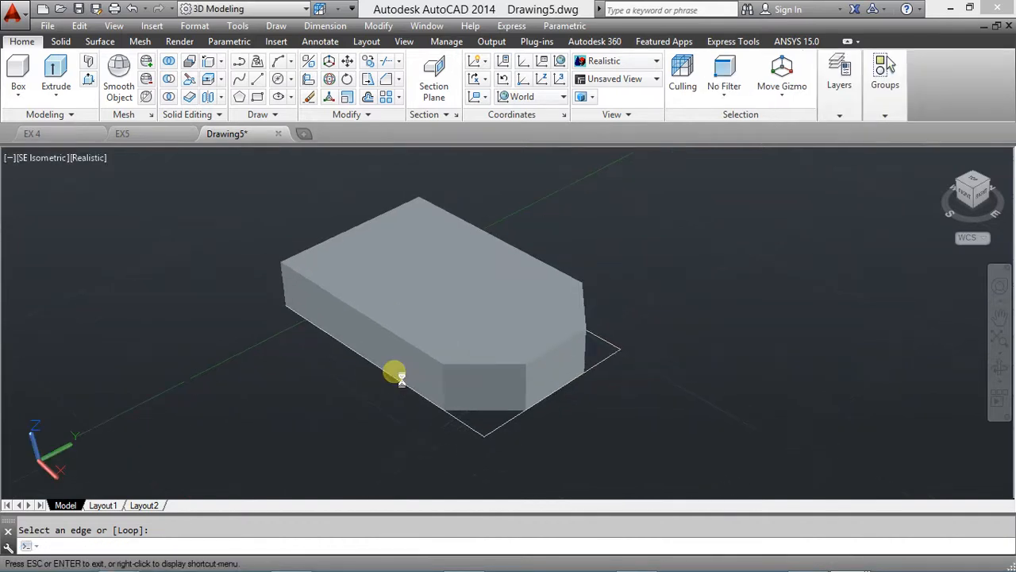
middle_click_drag(309, 391, 283, 383)
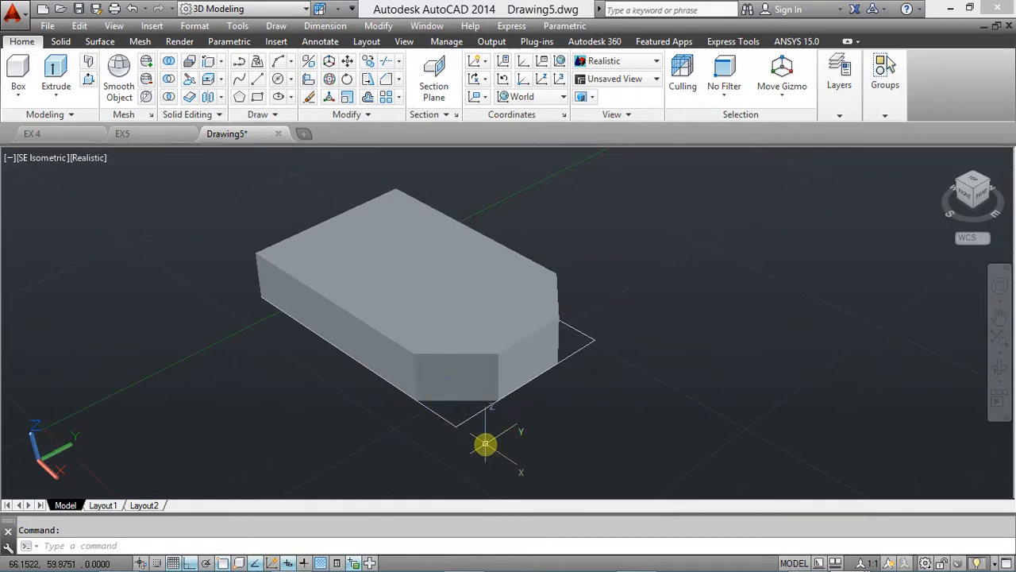
left_click(485, 442)
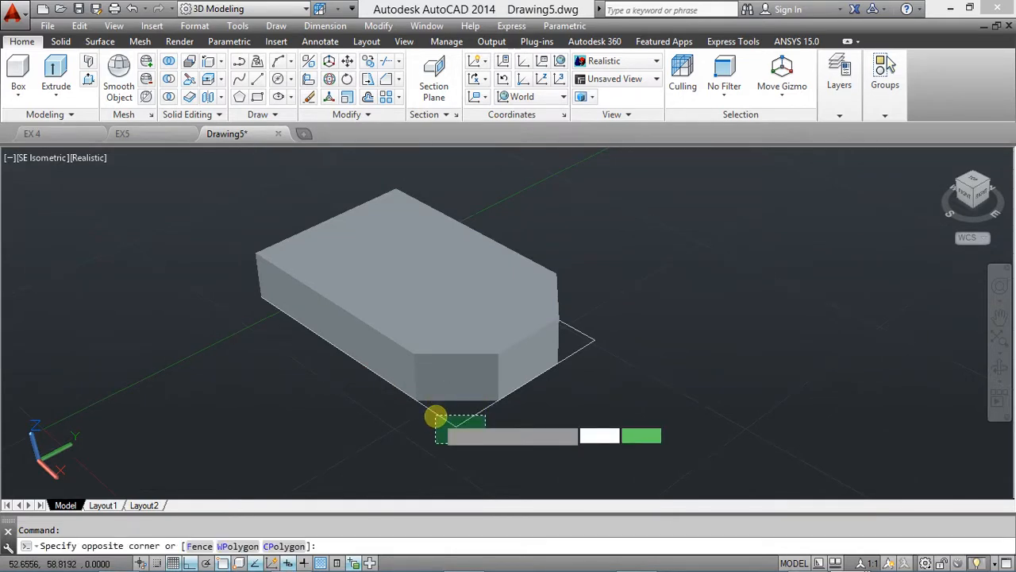
left_click(436, 414)
key("Delete")
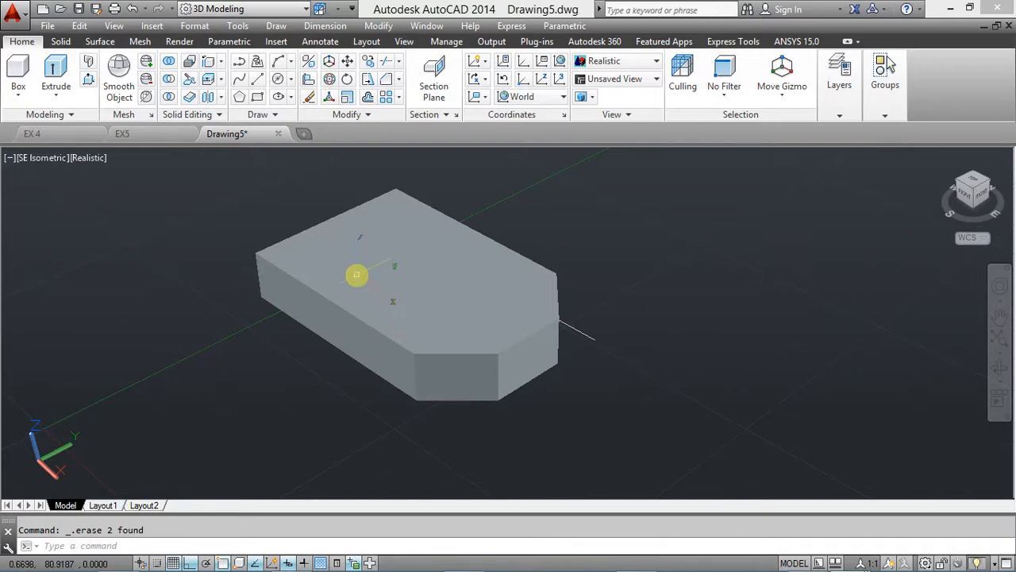
After checking the upright's thickness in the reference image, use Copy Edges to copy the top back edge of the base 12 along X
key("alt+Tab")
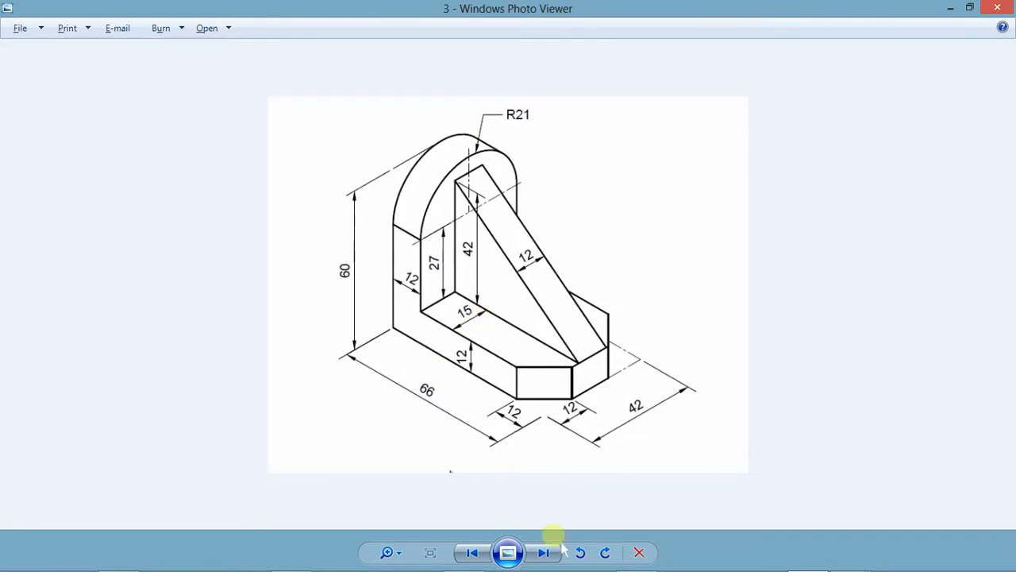
mouse_move(640, 558)
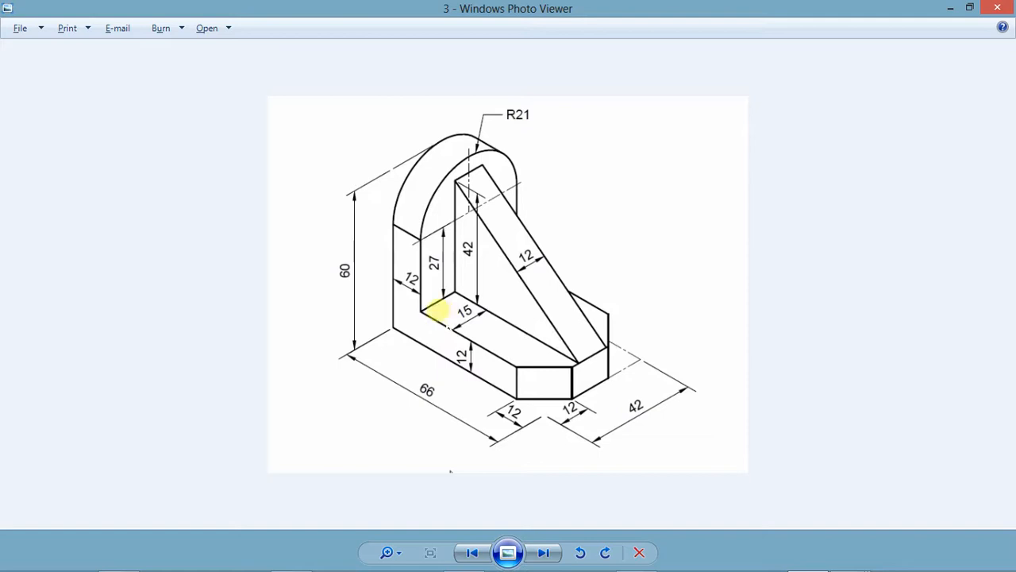
key("alt+Tab")
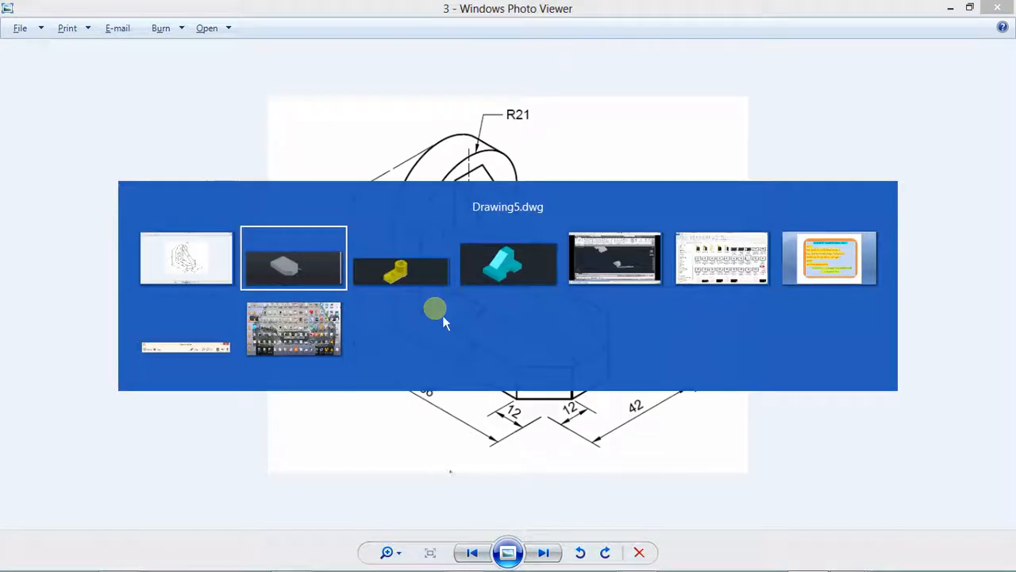
mouse_move(241, 229)
middle_mouse_down()
mouse_move(249, 233)
mouse_move(284, 195)
middle_mouse_up()
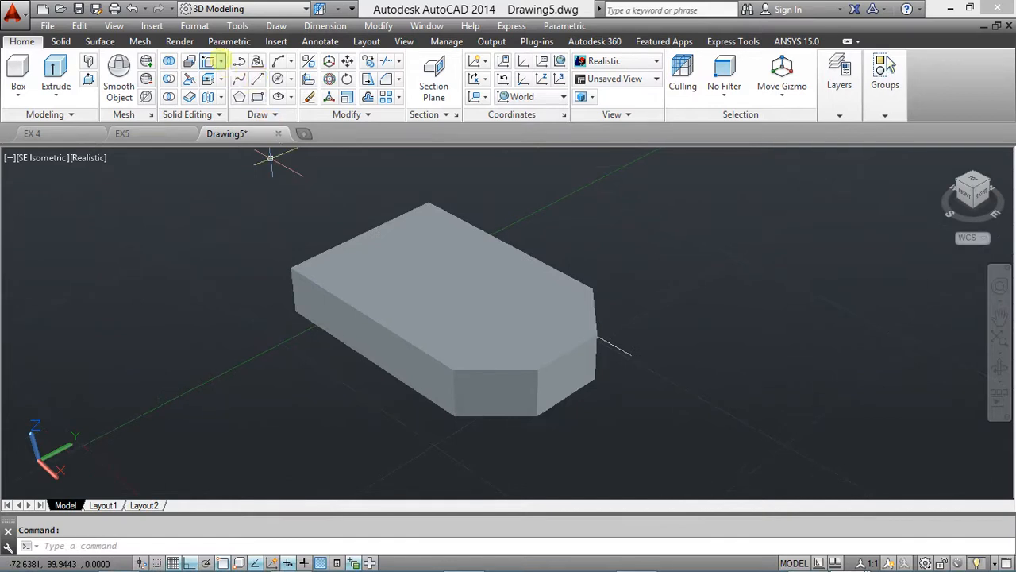
left_click(221, 60)
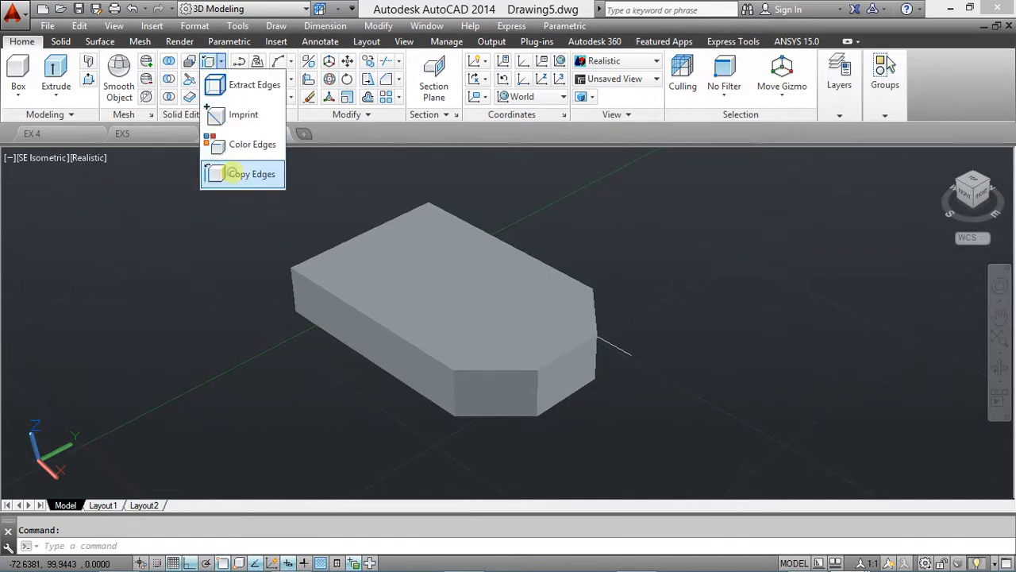
left_click(222, 171)
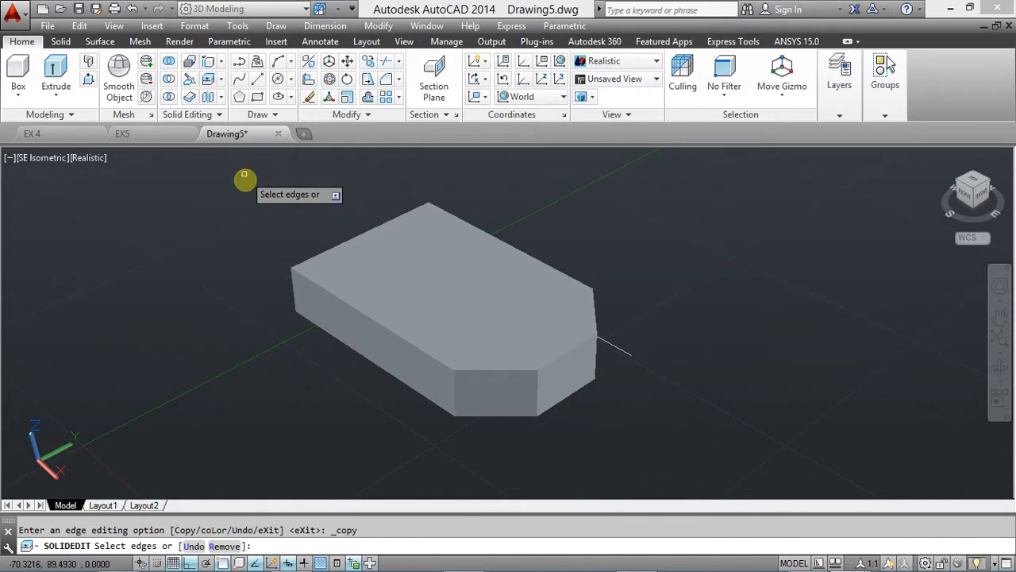
left_click(335, 246)
key("Return")
left_click(212, 309)
type("12")
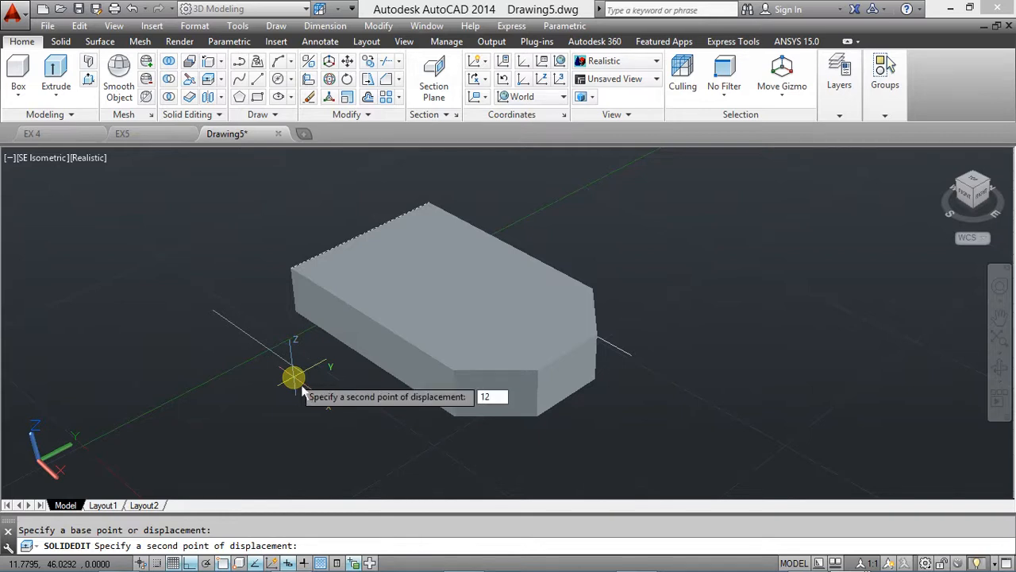
key("Return")
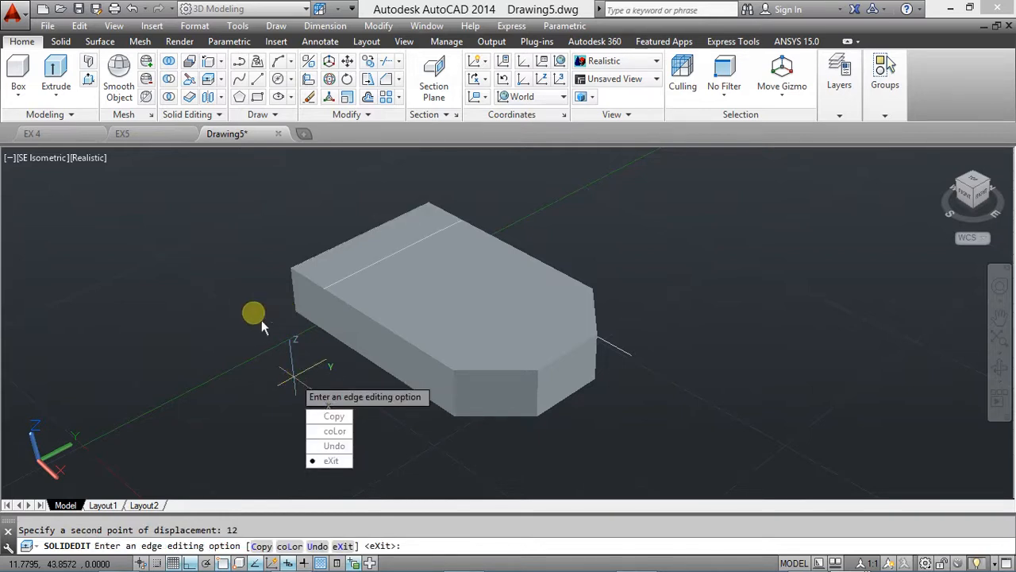
left_click(334, 465)
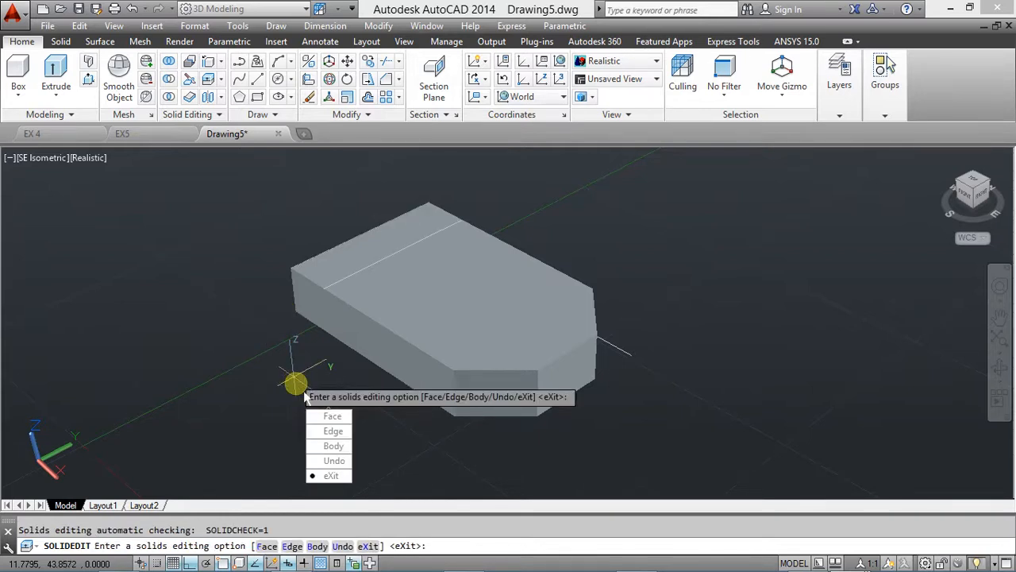
Finish the solid editing and press-pull the strip at the back of the base's top face upward to form the upright
left_click(317, 475)
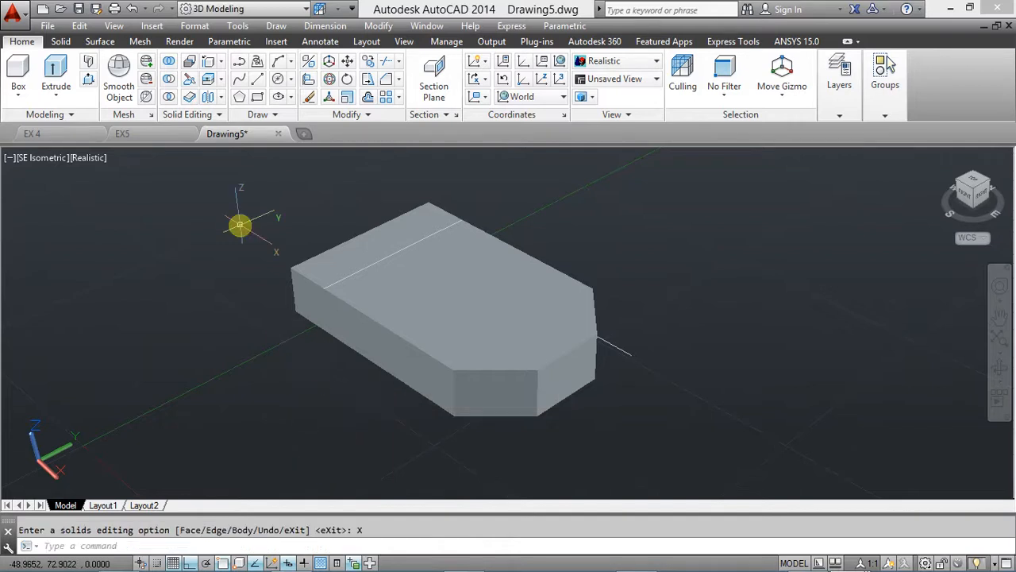
mouse_move(533, 570)
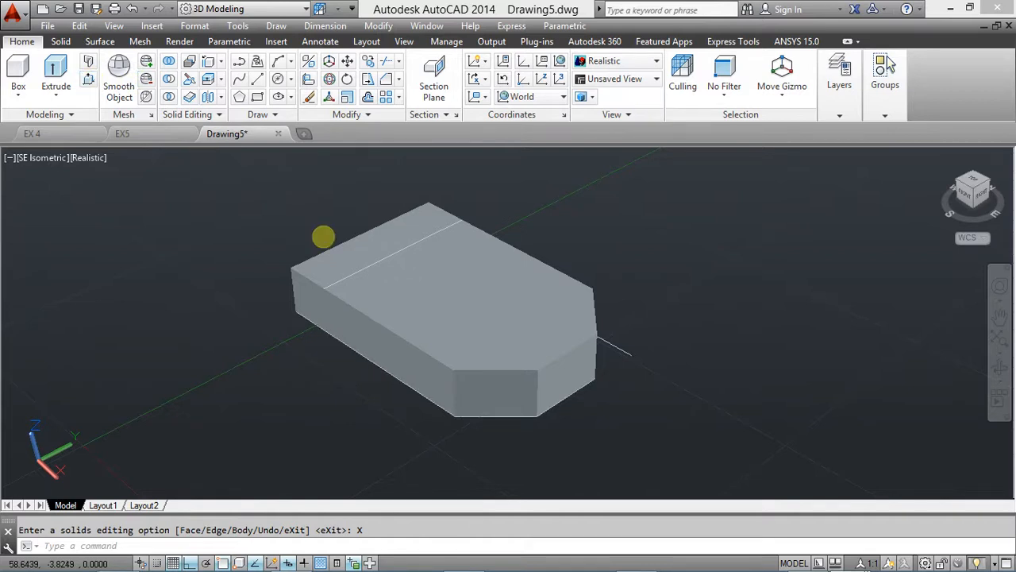
left_click(348, 253)
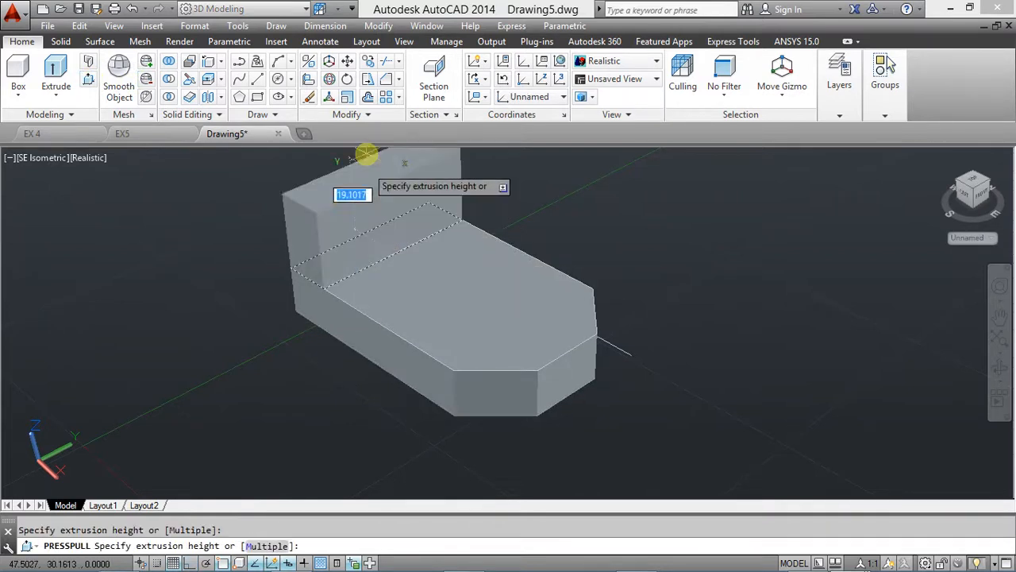
key("BackSpace")
type("40")
key("Return")
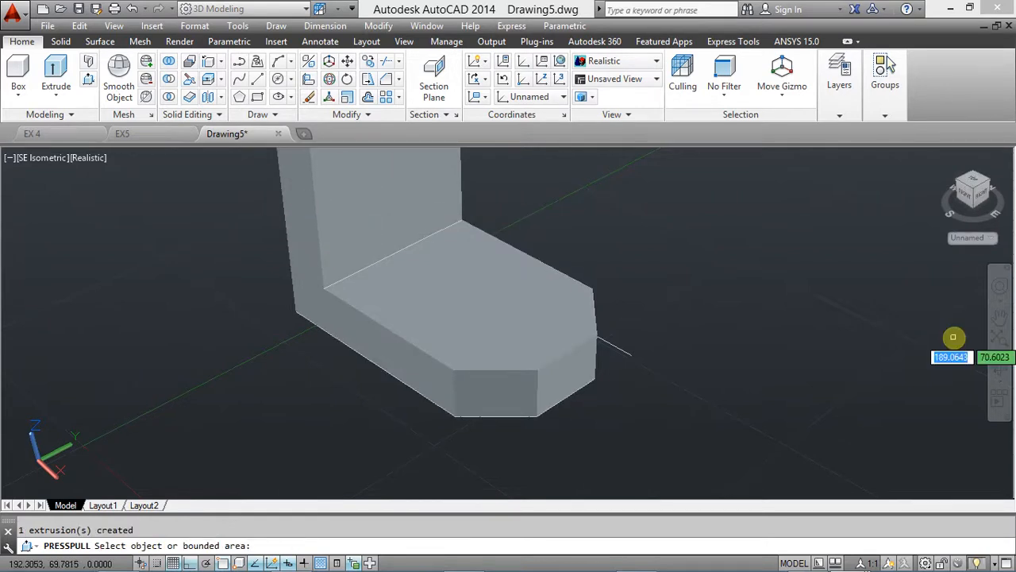
left_click(999, 340)
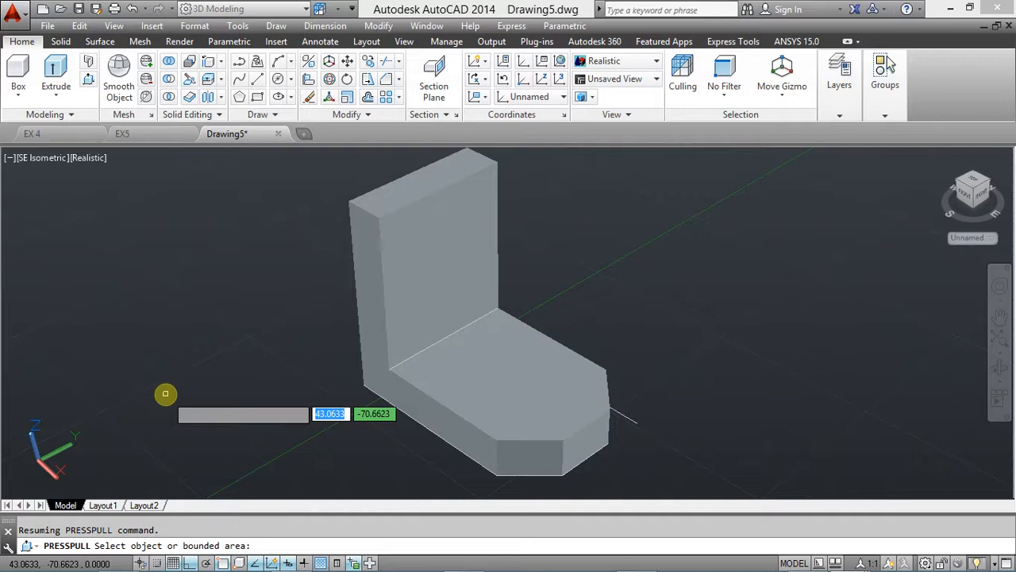
key("Escape")
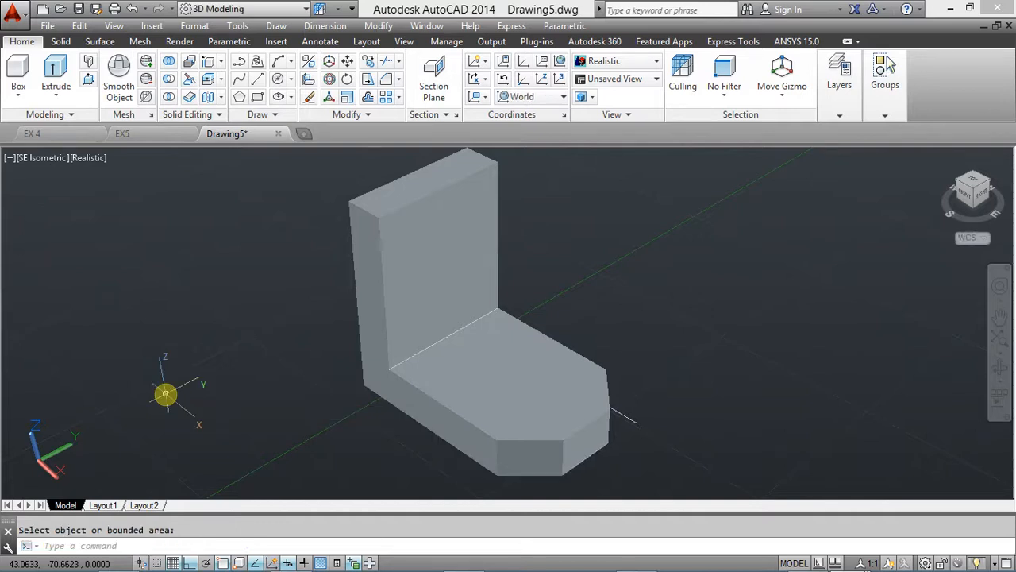
After checking the corner radius in the reference image, fillet both upper corner edges of the upright with radius 21
key("alt+Tab")
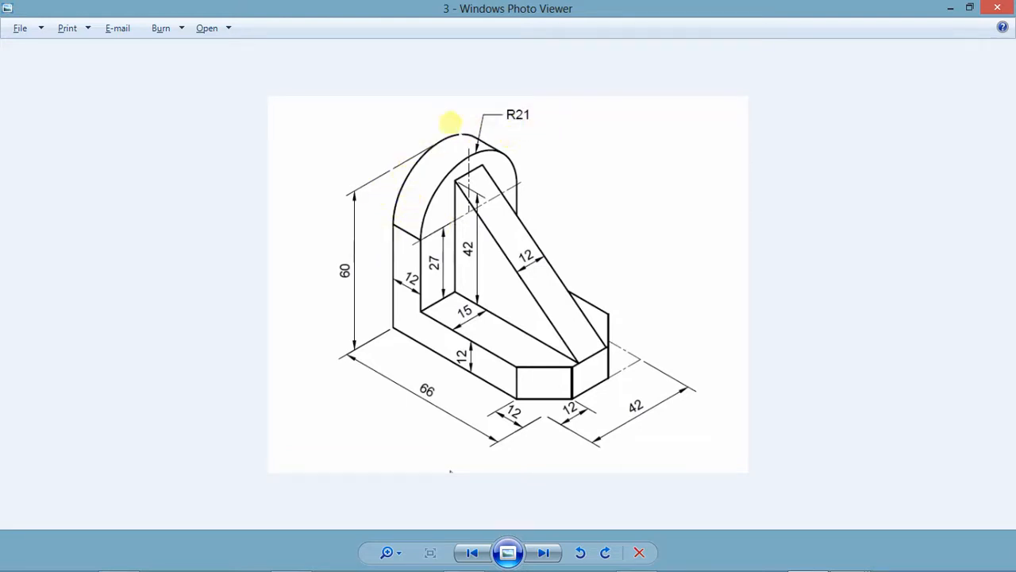
key("alt+Tab")
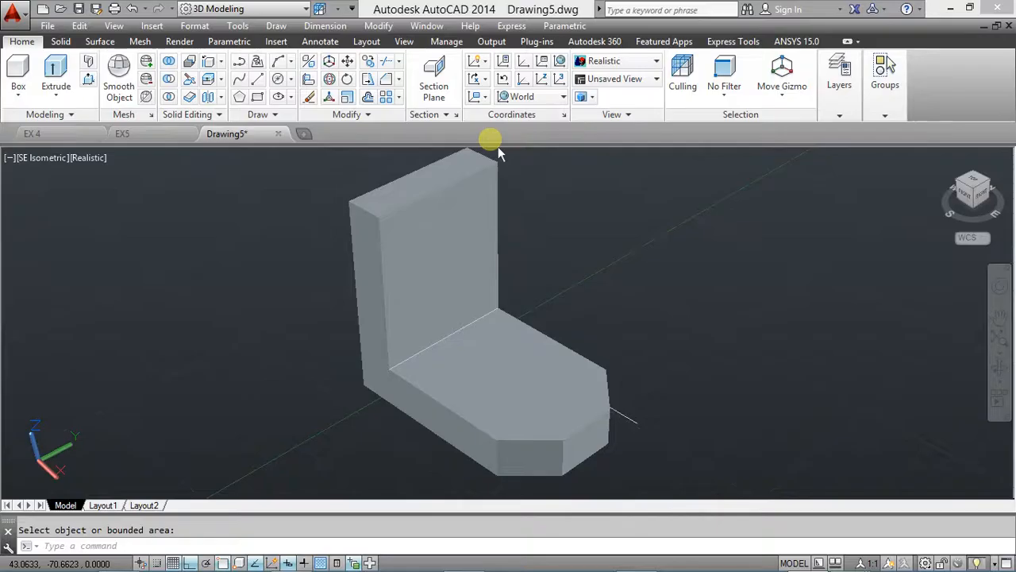
left_click(399, 78)
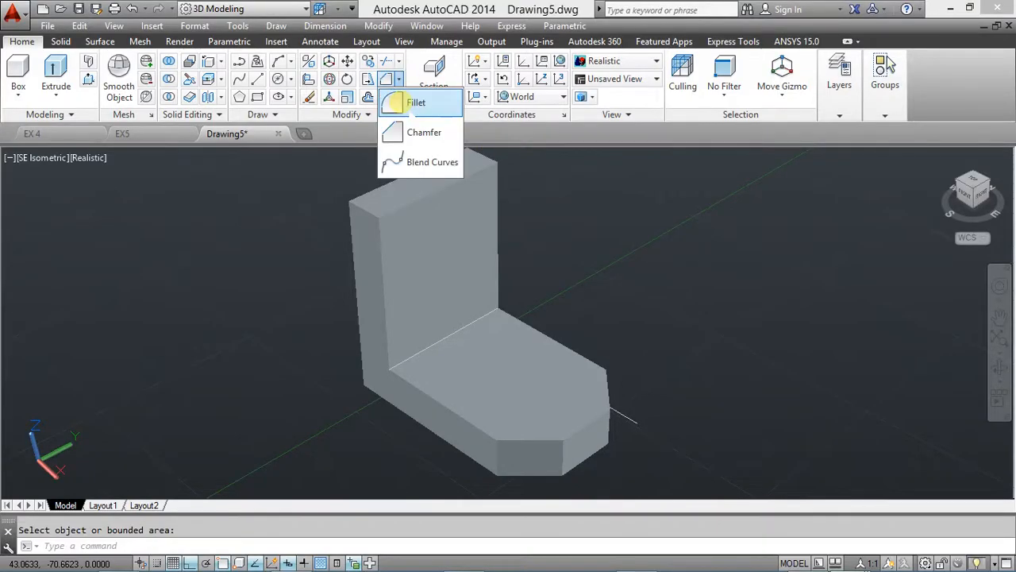
left_click(415, 102)
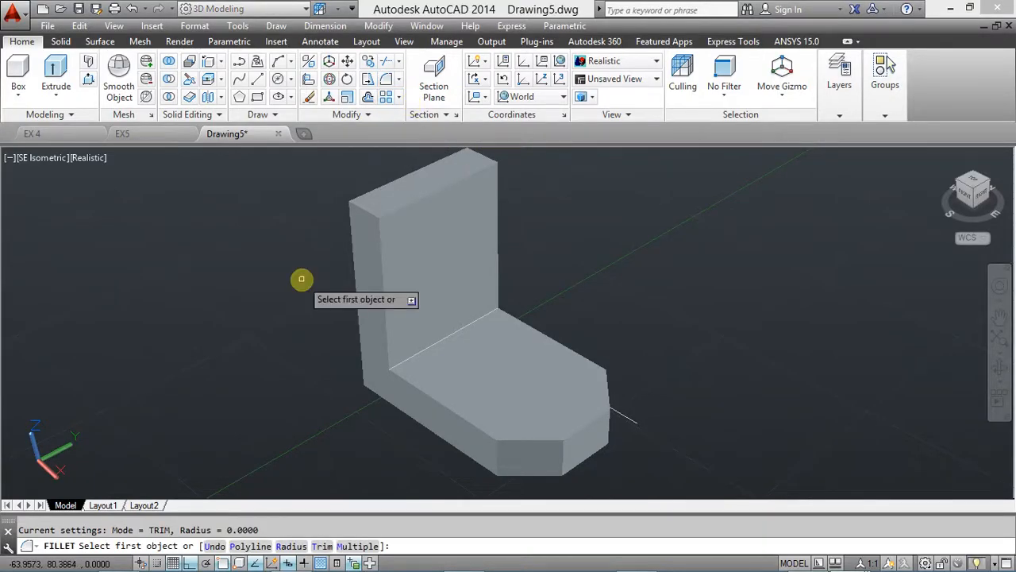
left_click(373, 215)
middle_click_drag(355, 223, 257, 254)
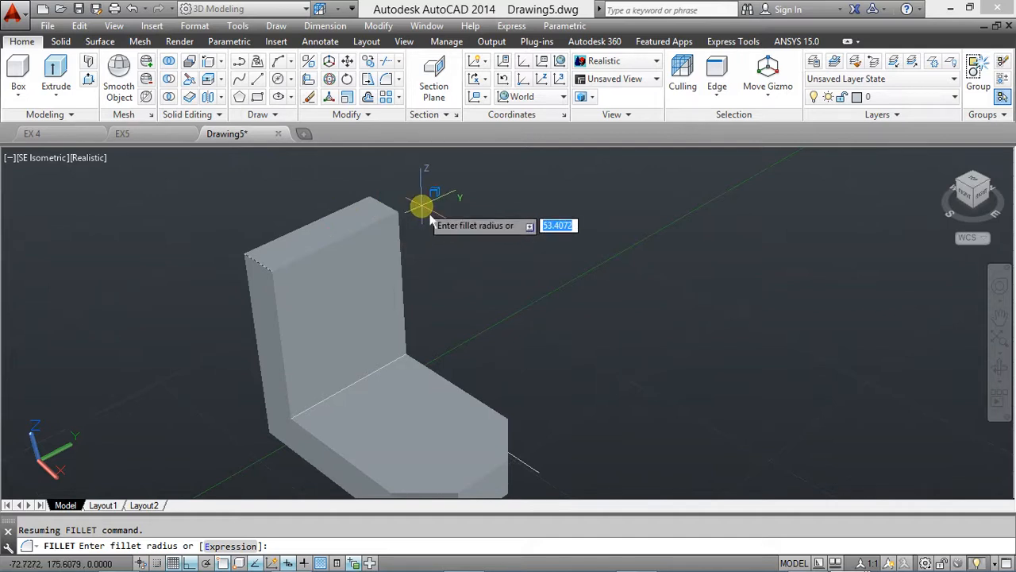
type("21")
key("Return")
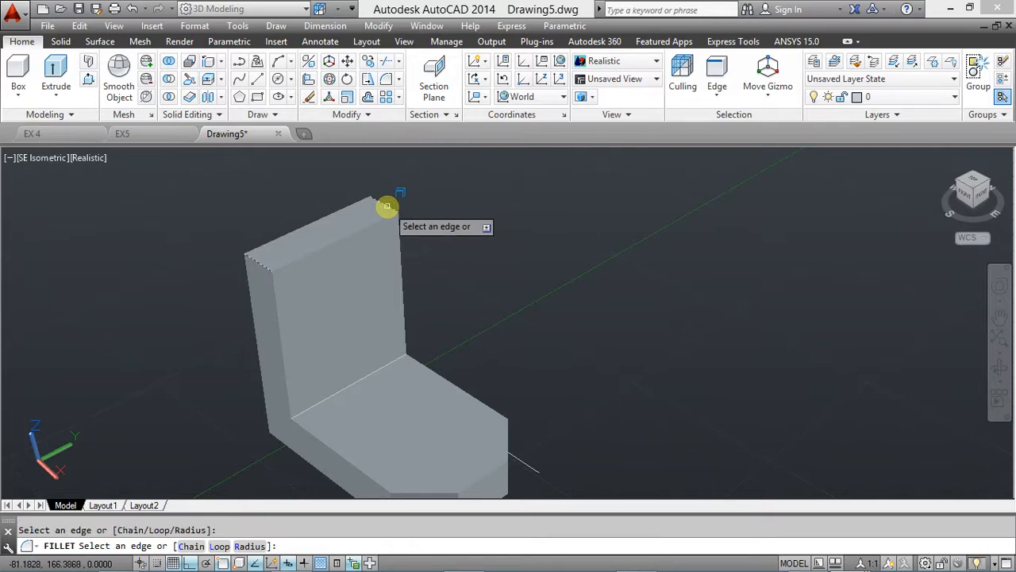
left_click(387, 205)
key("Return")
middle_click_drag(295, 274, 500, 236)
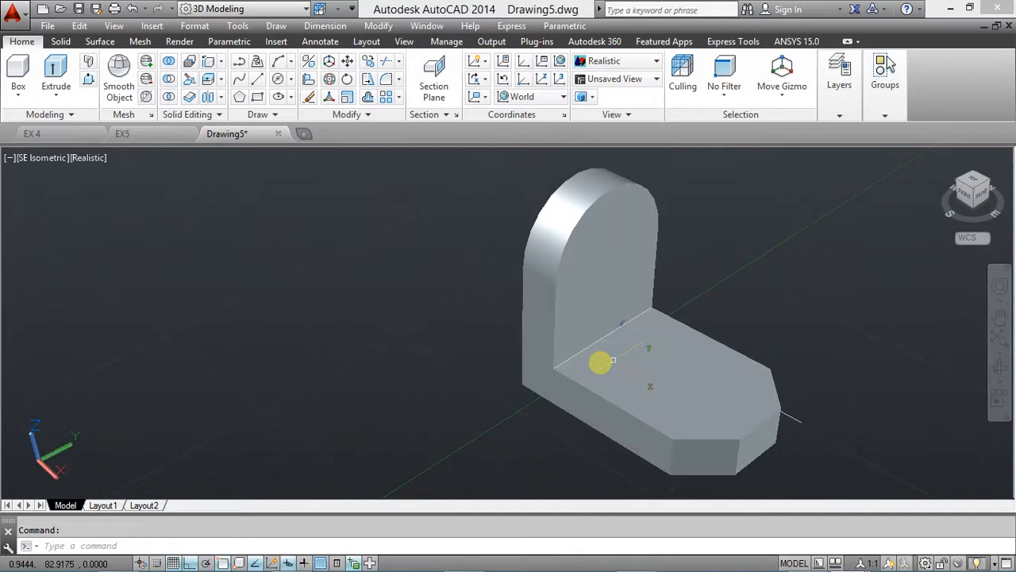
Erase the leftover base line that sticks out at the far chamfered corner
left_click(821, 453)
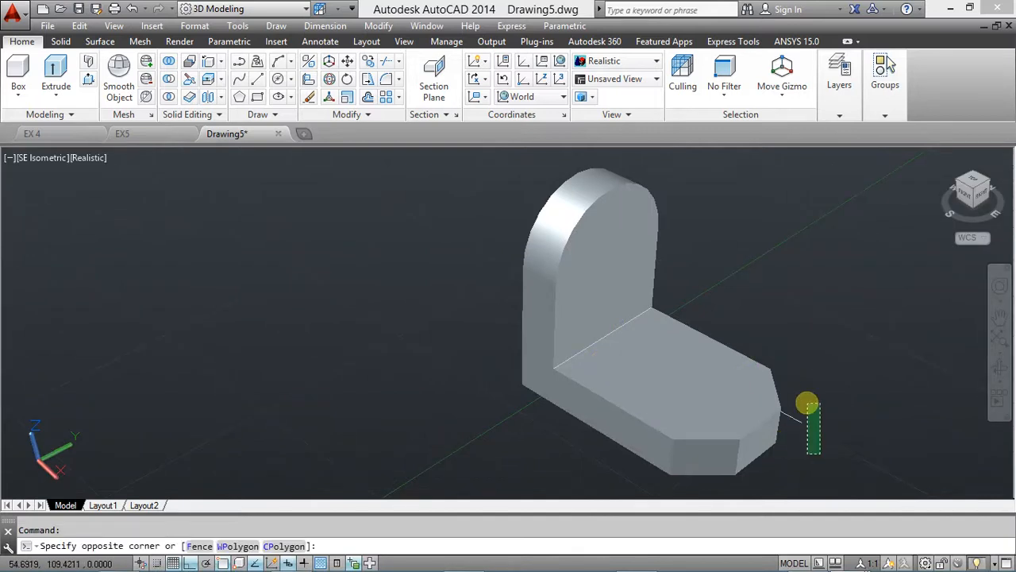
left_click(785, 386)
key("Delete")
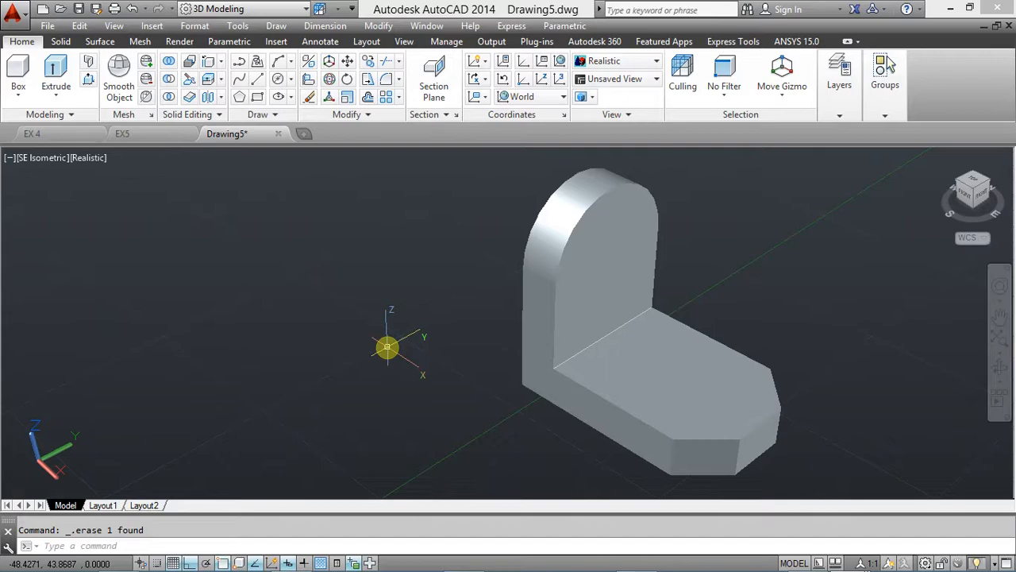
Check the sloping rib's dimensions in the reference image, return to AutoCAD, and set the UCS to Front with the grid off
key("alt+Tab")
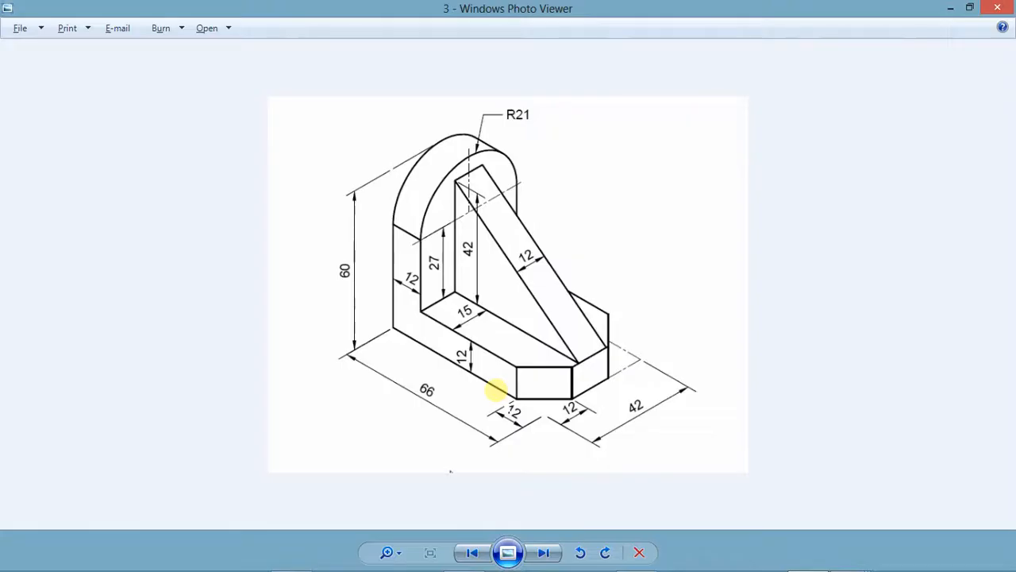
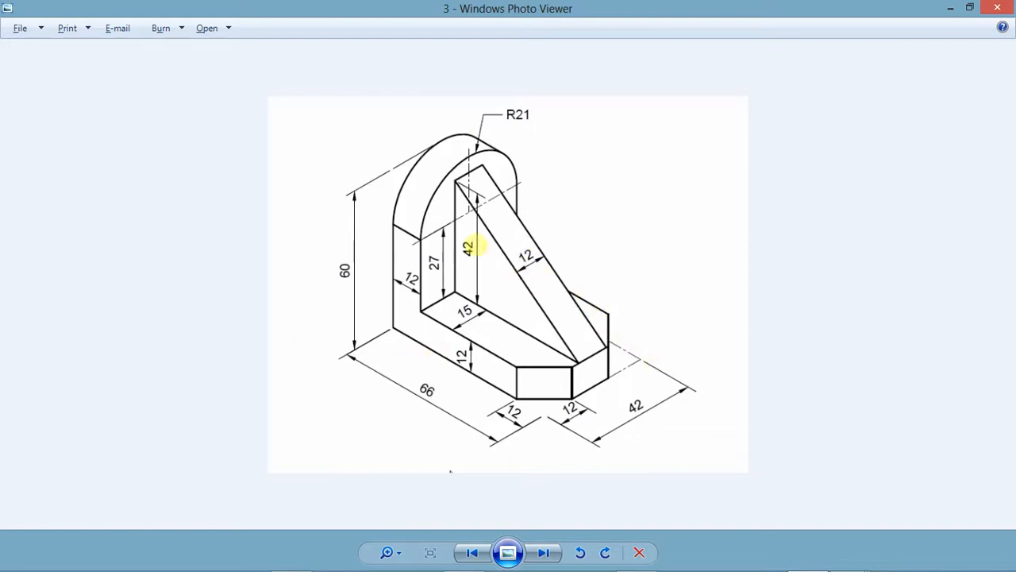
key("alt+Tab")
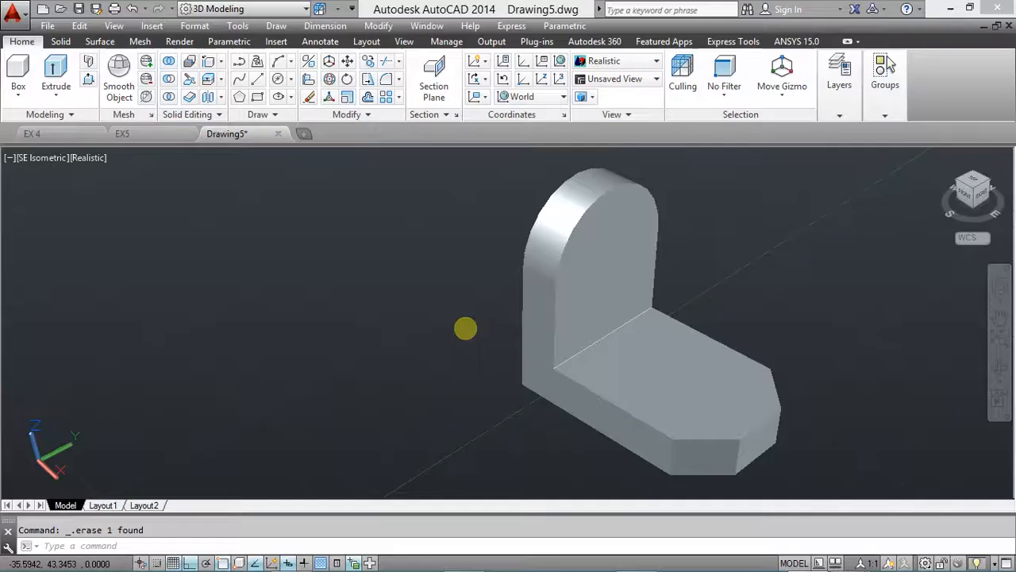
middle_click_drag(524, 305, 234, 320)
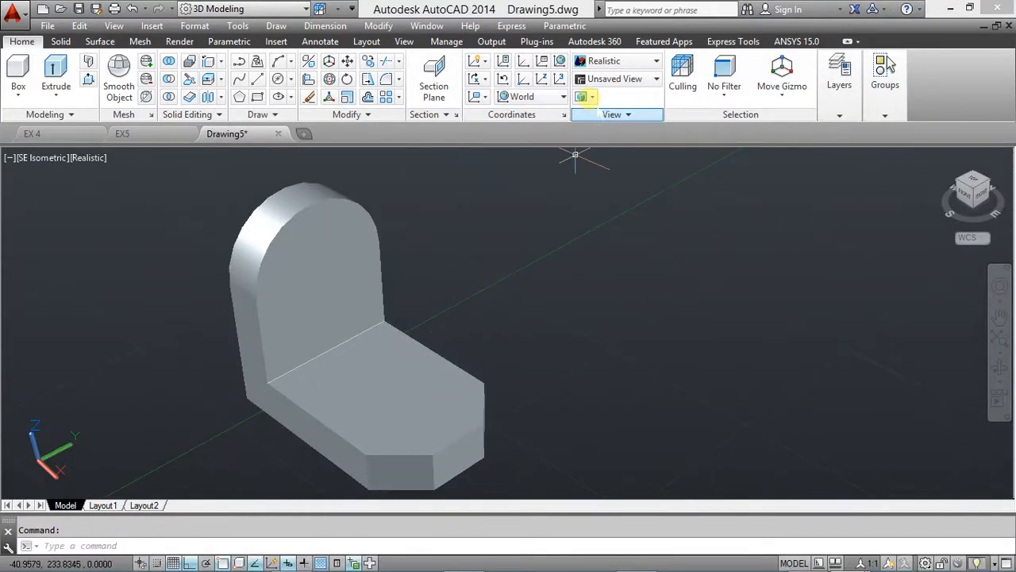
left_click(529, 96)
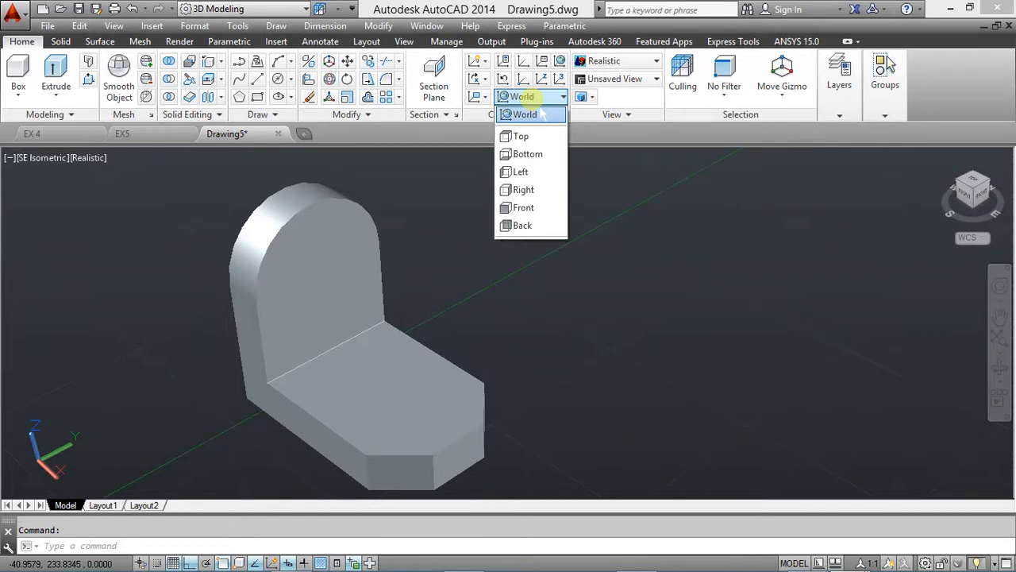
left_click(524, 207)
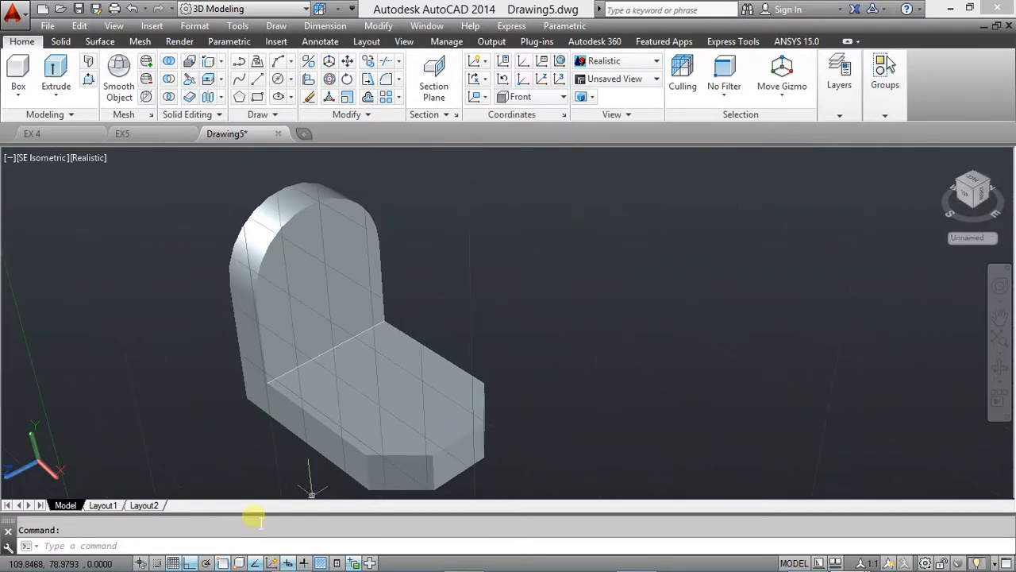
left_click(173, 562)
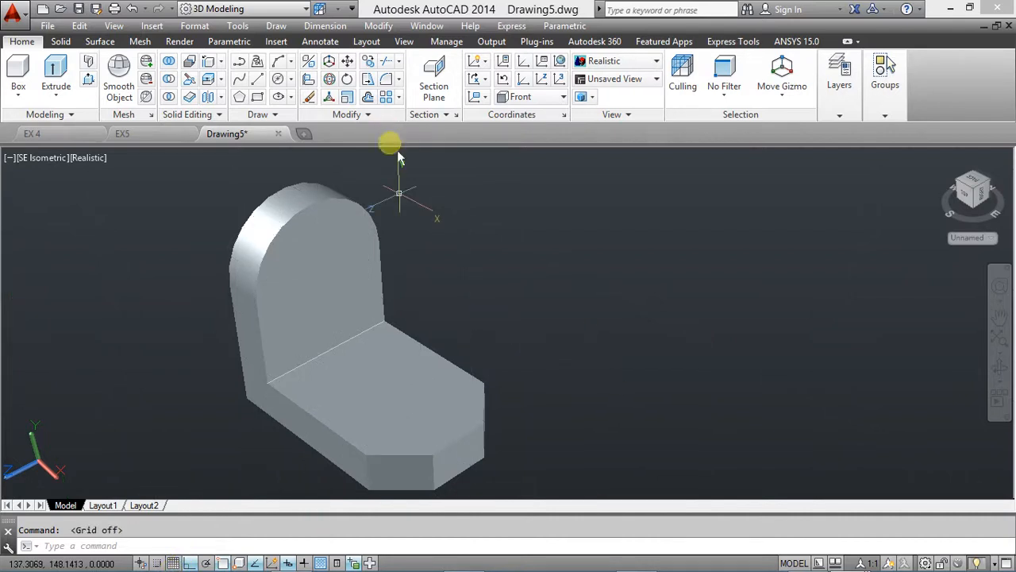
Switch the model to the SE Isometric view and select the Front UCS again
left_click(623, 79)
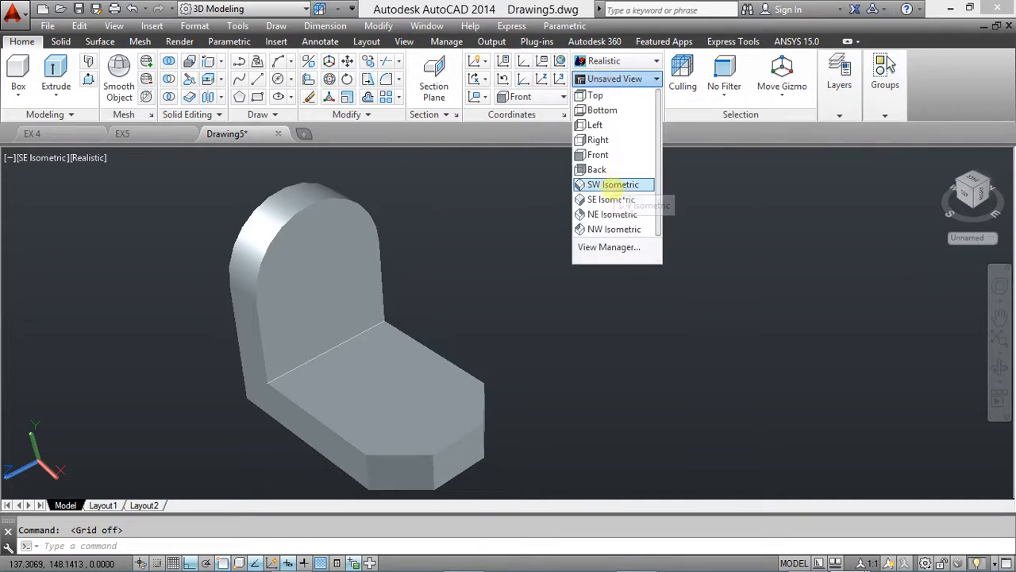
left_click(601, 199)
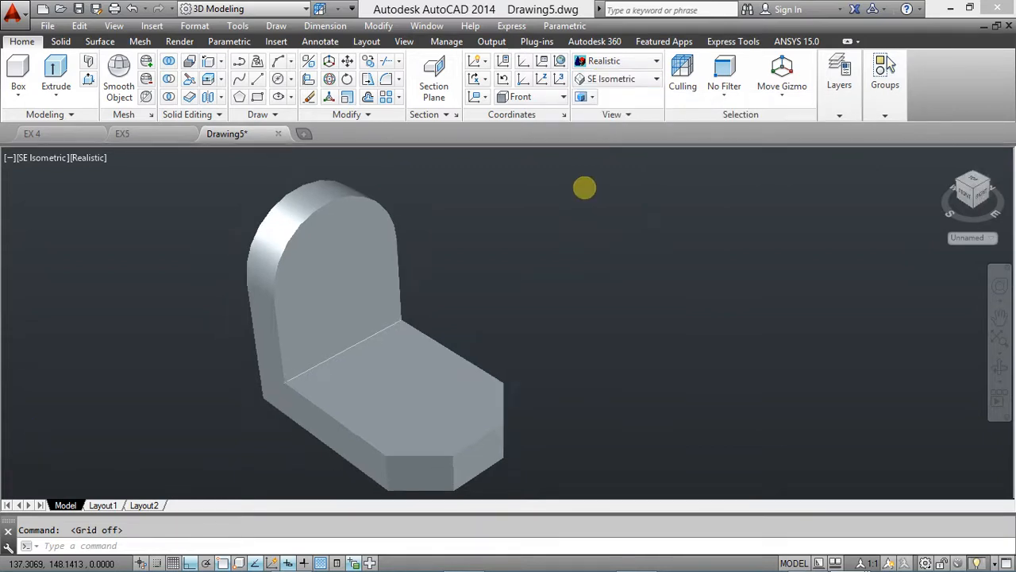
middle_click_drag(390, 291, 301, 328)
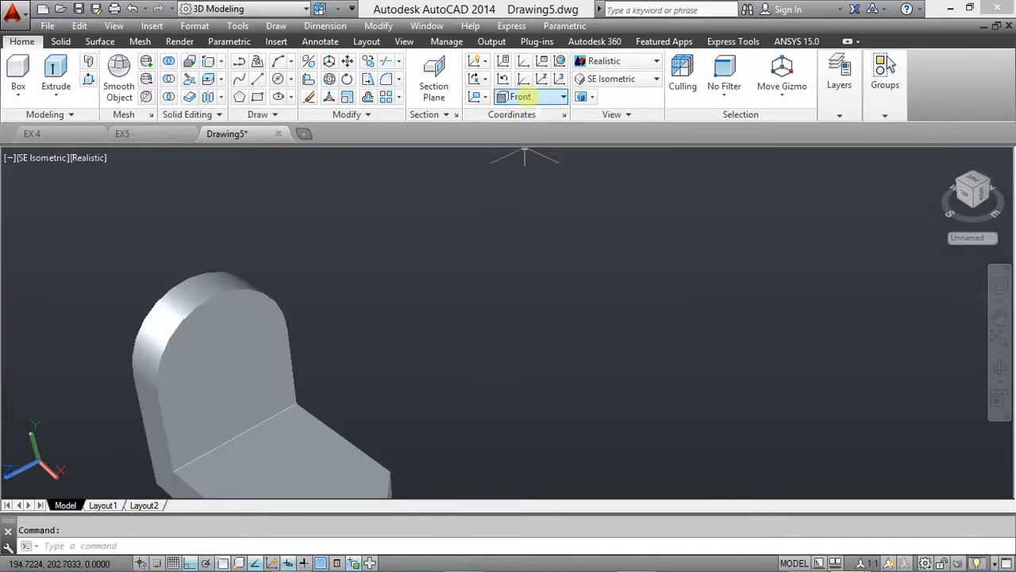
left_click(528, 97)
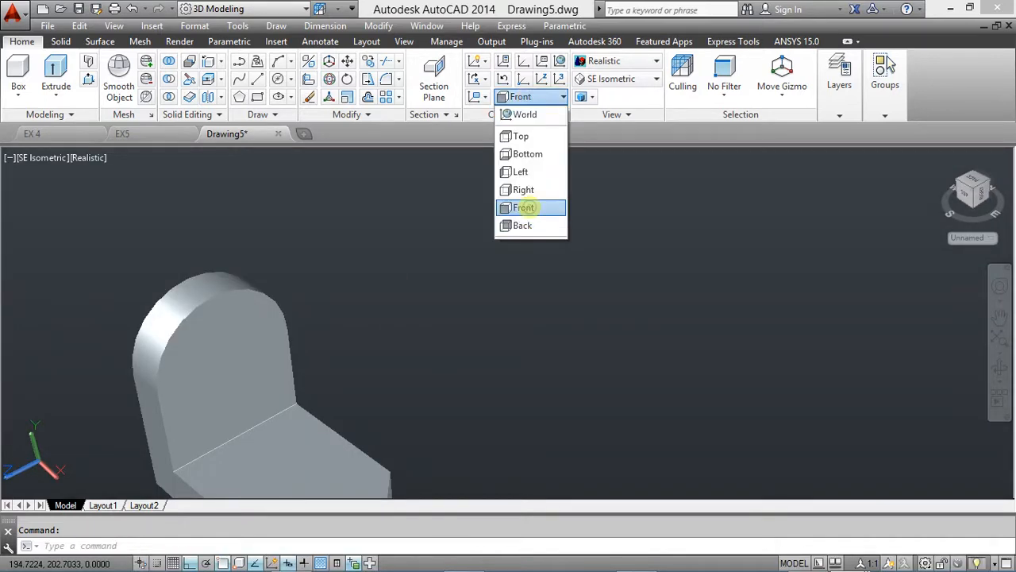
left_click(526, 207)
left_click(257, 78)
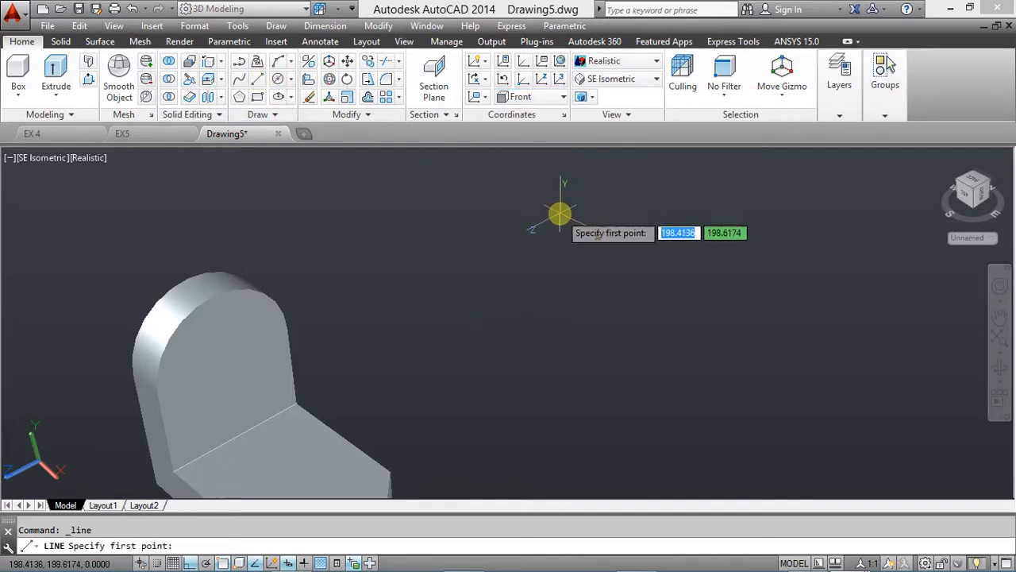
left_click(561, 220)
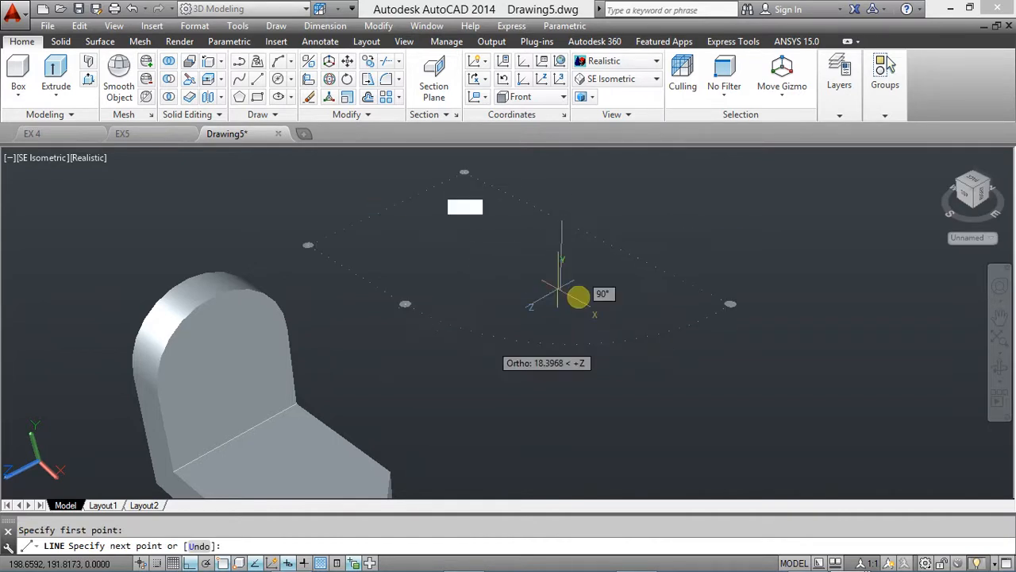
middle_click_drag(580, 365, 566, 343, "shift")
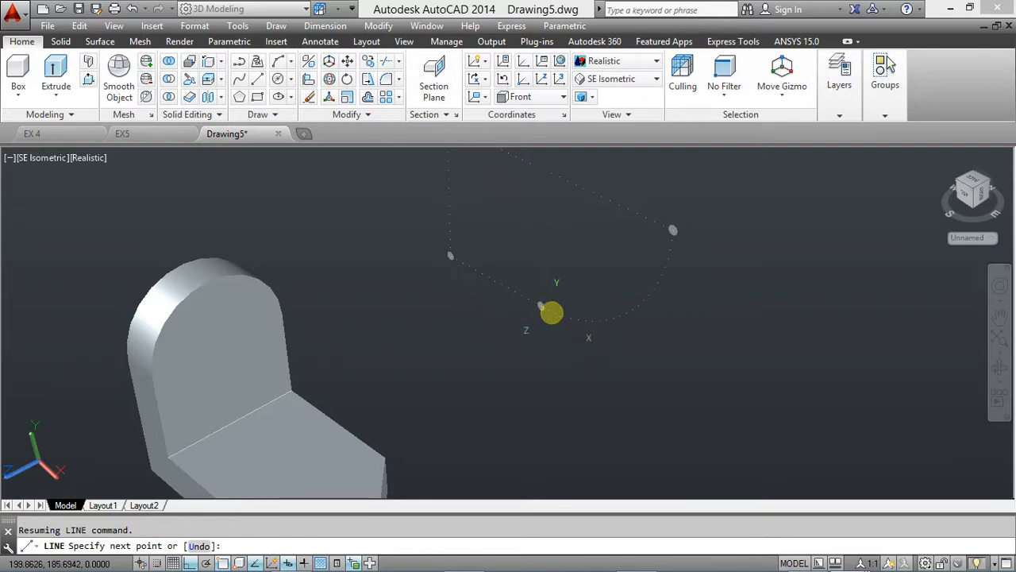
key("Escape")
middle_click_drag(511, 322, 522, 299)
middle_click_drag(381, 337, 449, 278)
left_click(520, 96)
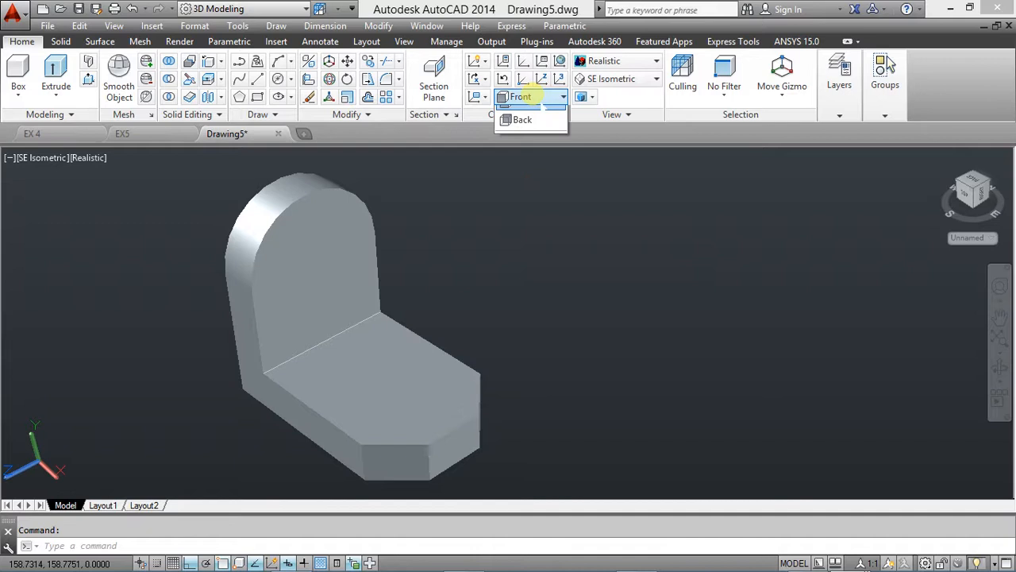
left_click(514, 207)
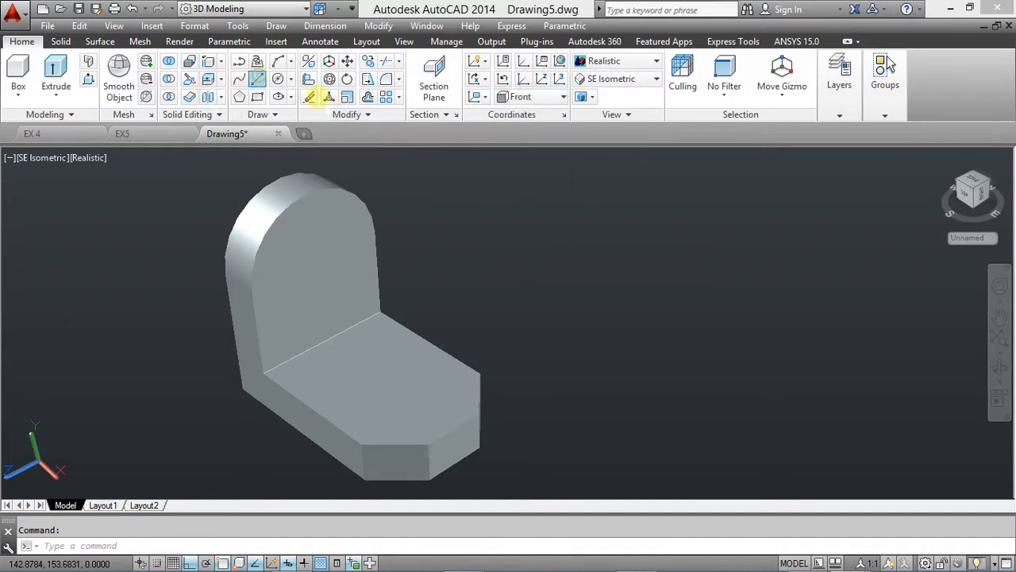
left_click(257, 79)
left_click(556, 203)
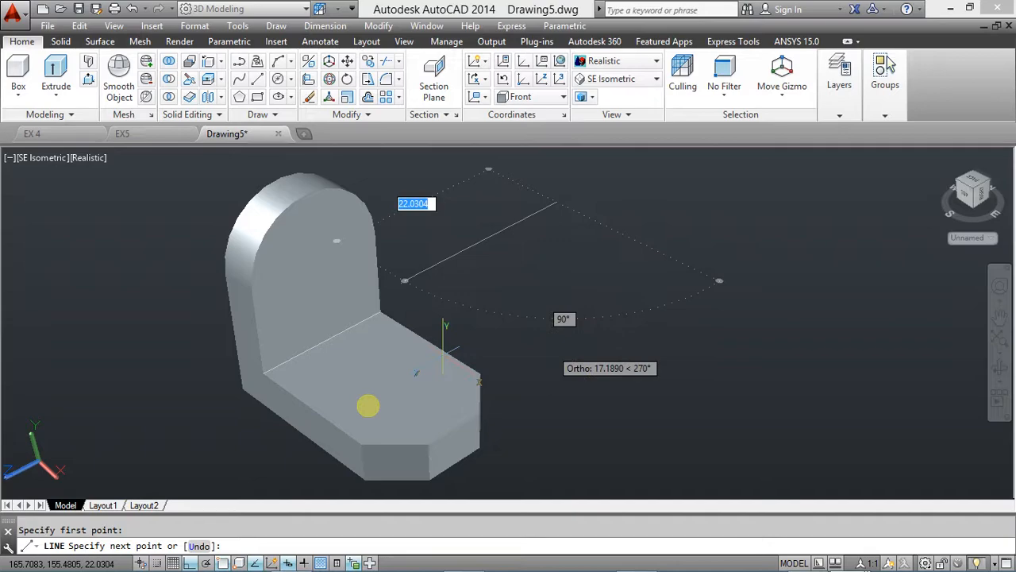
key("alt+Tab")
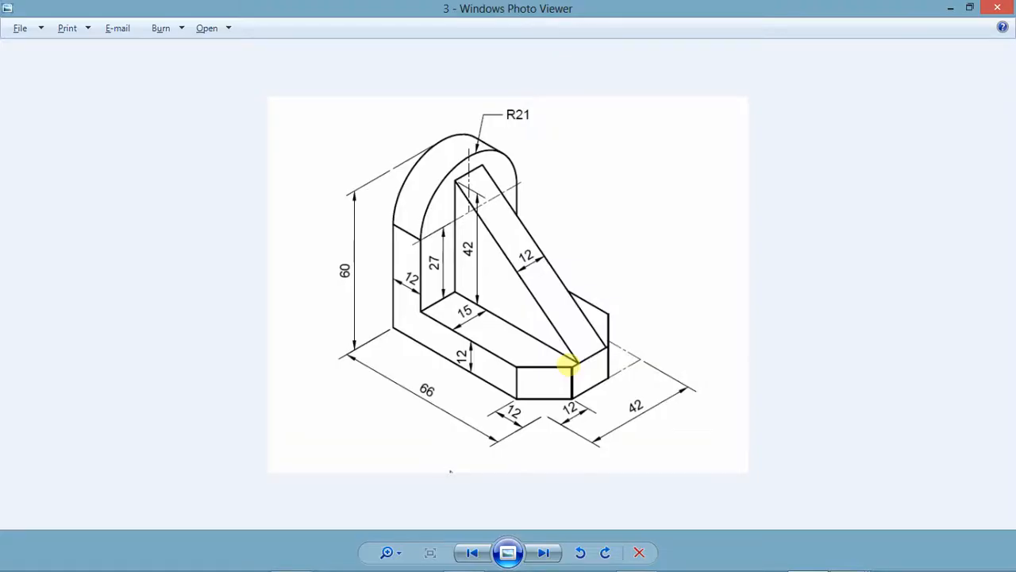
key("alt+Tab")
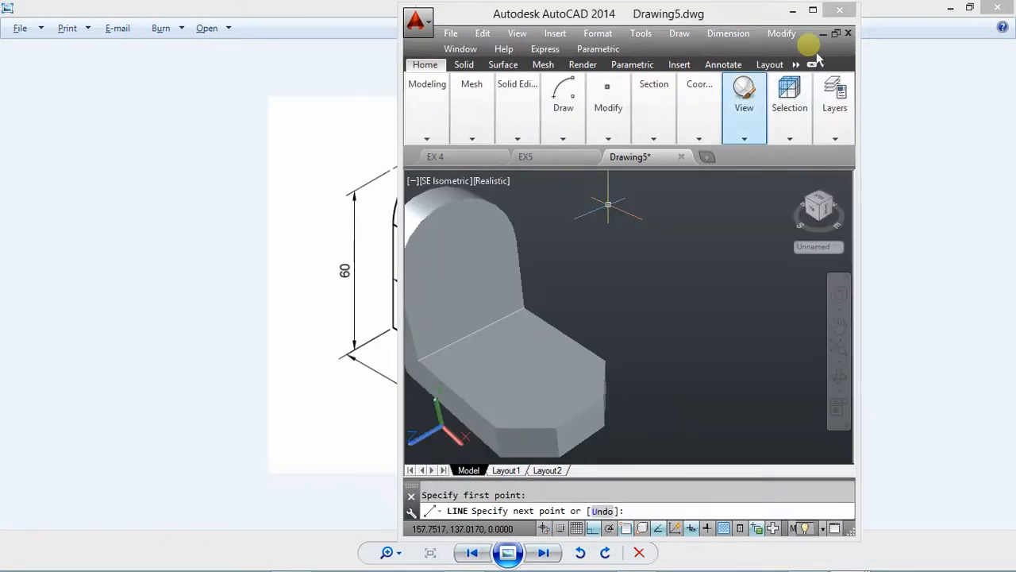
left_click(820, 20)
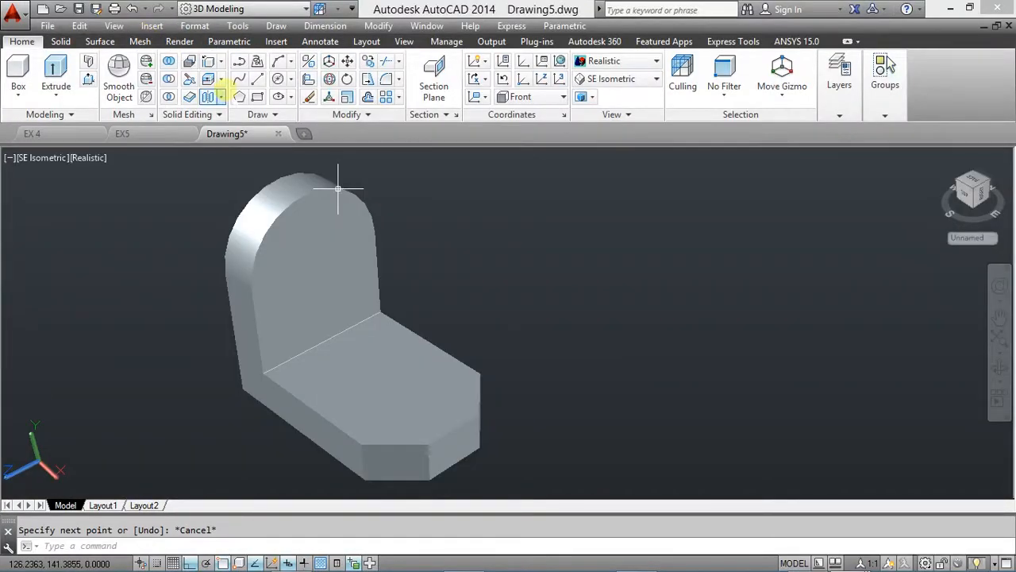
key("Return")
middle_click_drag(421, 281, 284, 299)
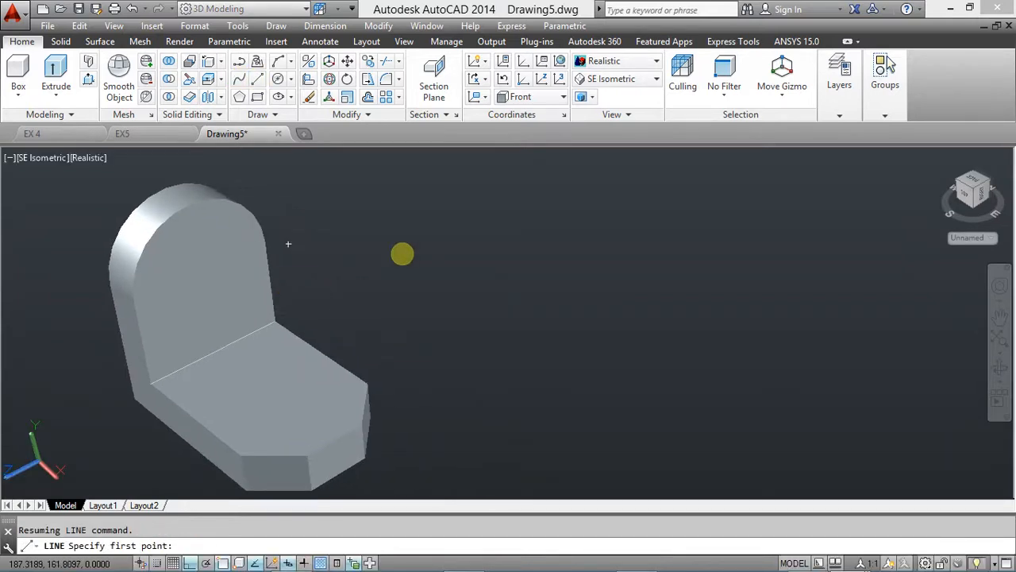
left_click(431, 186)
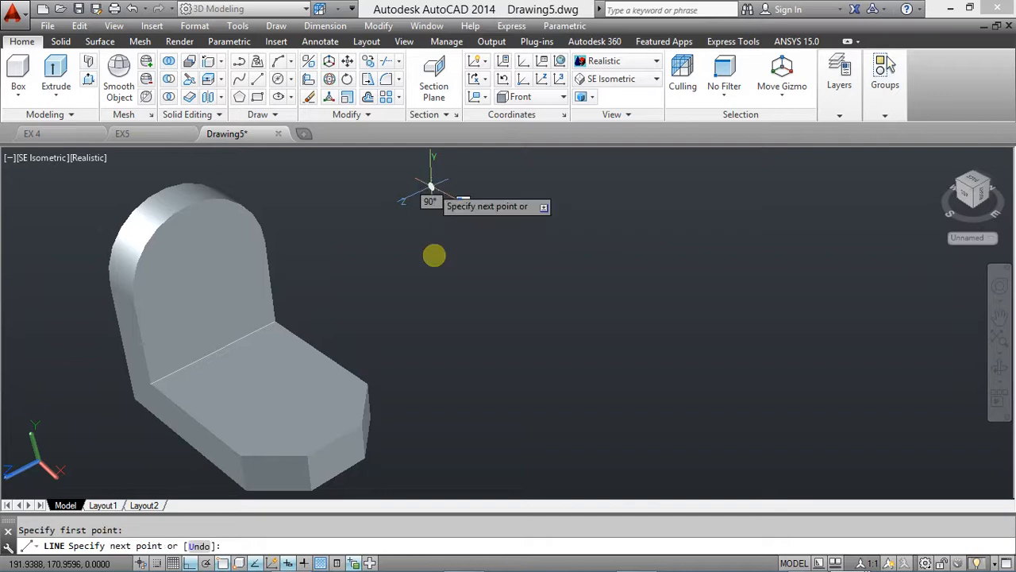
left_click(435, 305)
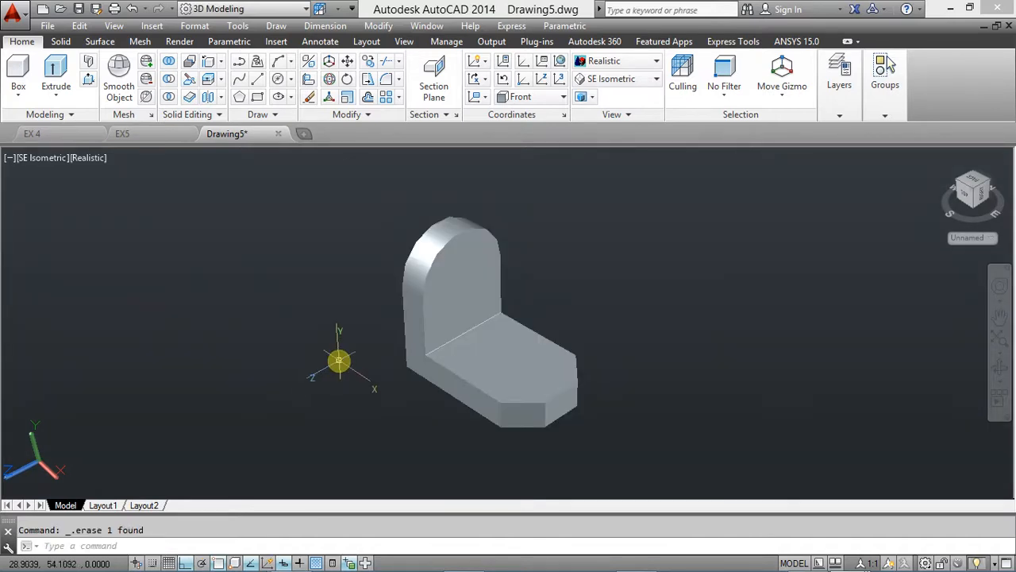
Check the sloping rib's height and base length in the reference image in Windows Photo Viewer, and return to AutoCAD
mouse_move(637, 558)
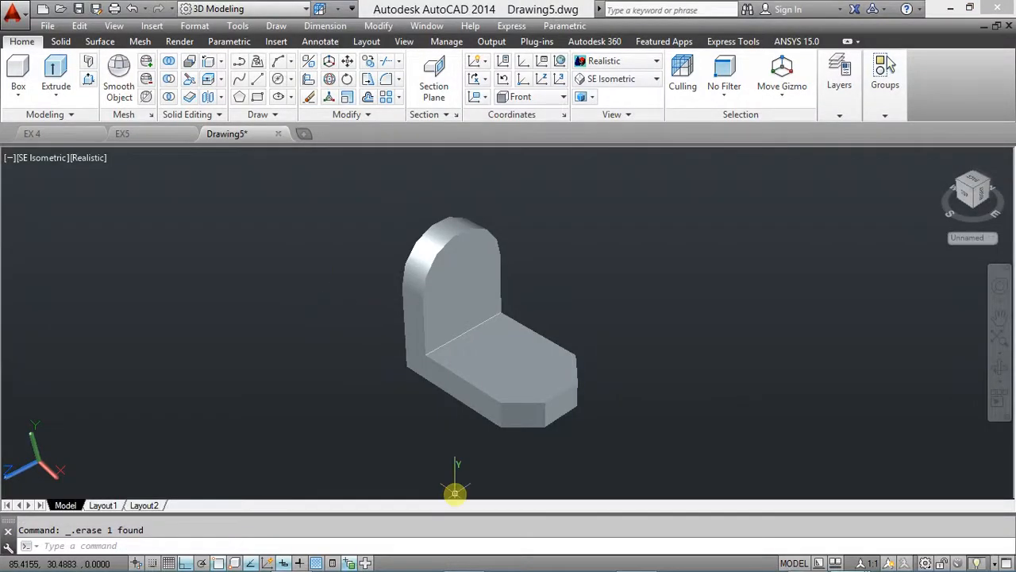
mouse_move(802, 560)
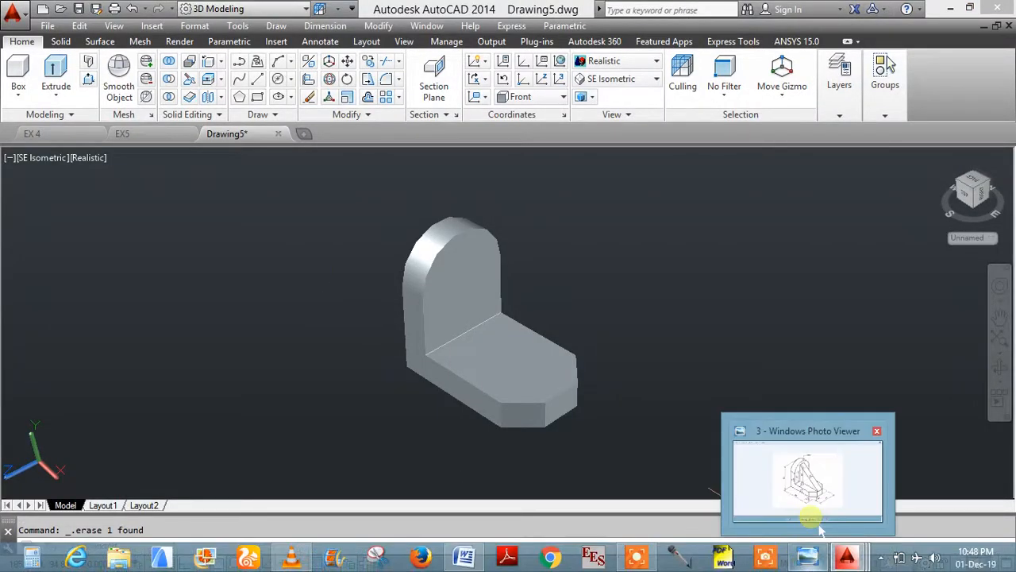
left_click(802, 485)
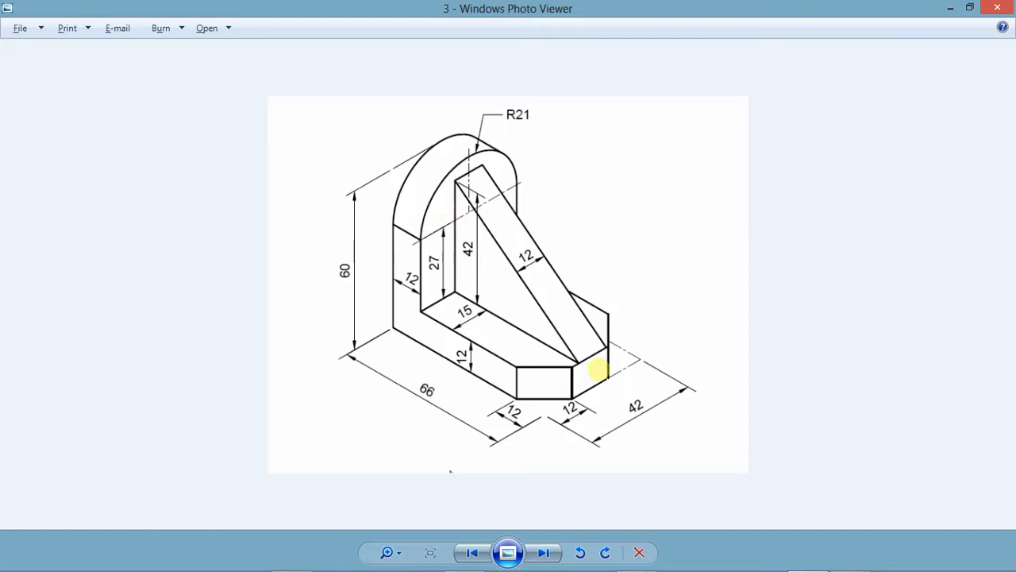
key("alt+Tab")
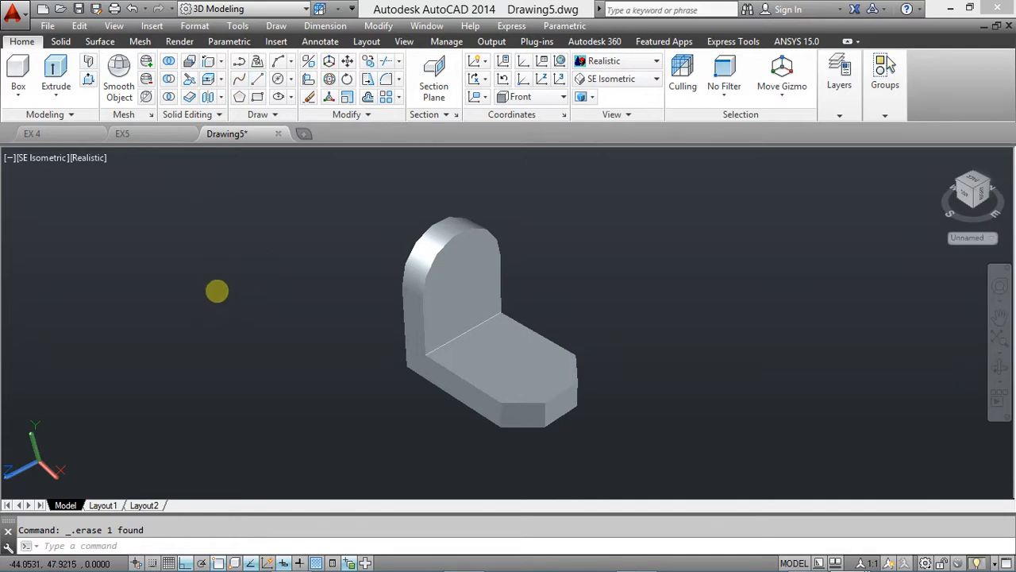
Draw a closed right-triangle rib profile beside the part with a 42 vertical line, a 54 horizontal line and a sloping line
key("Return")
left_click(214, 282)
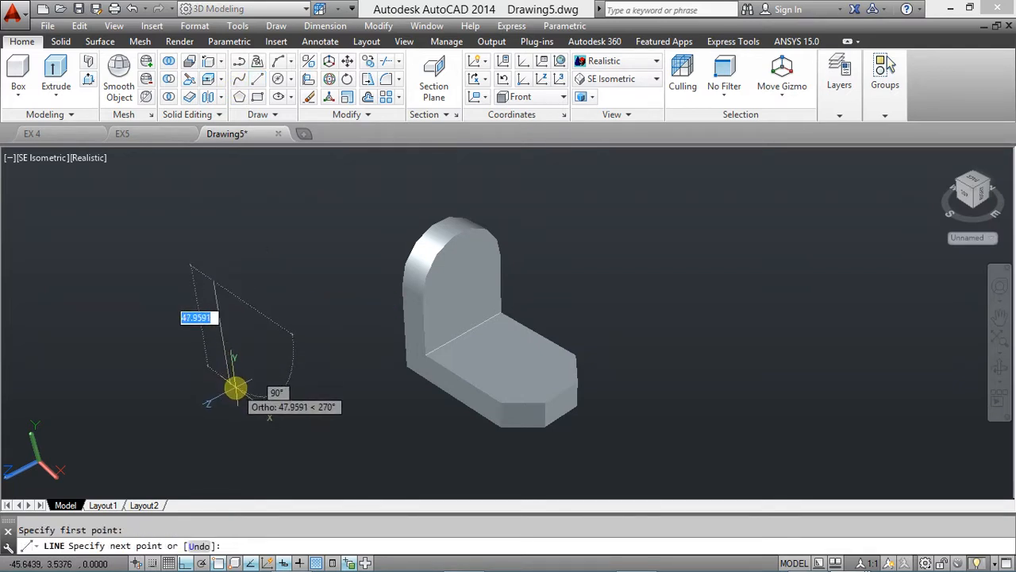
type("42")
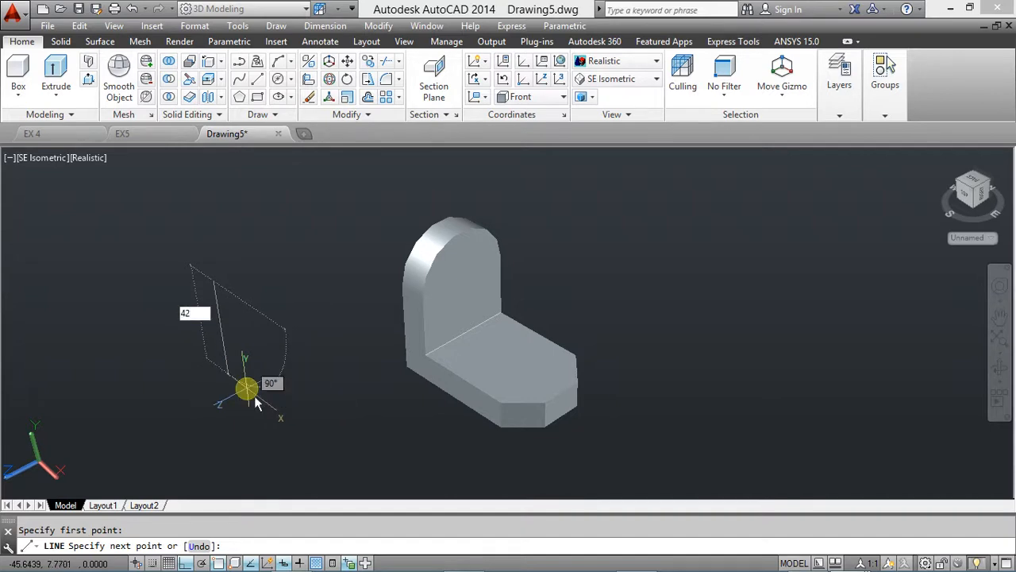
key("Return")
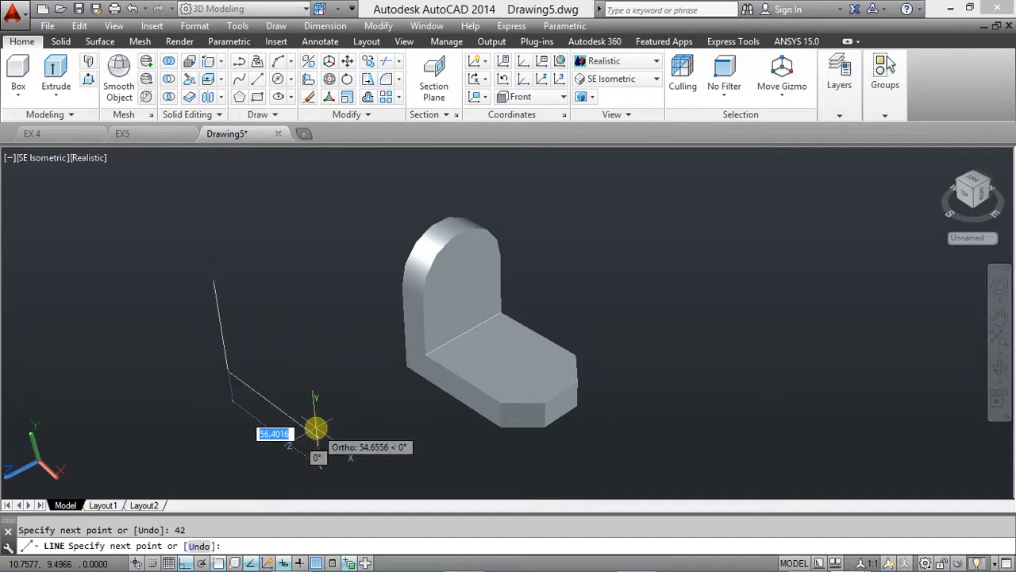
type("54")
key("Return")
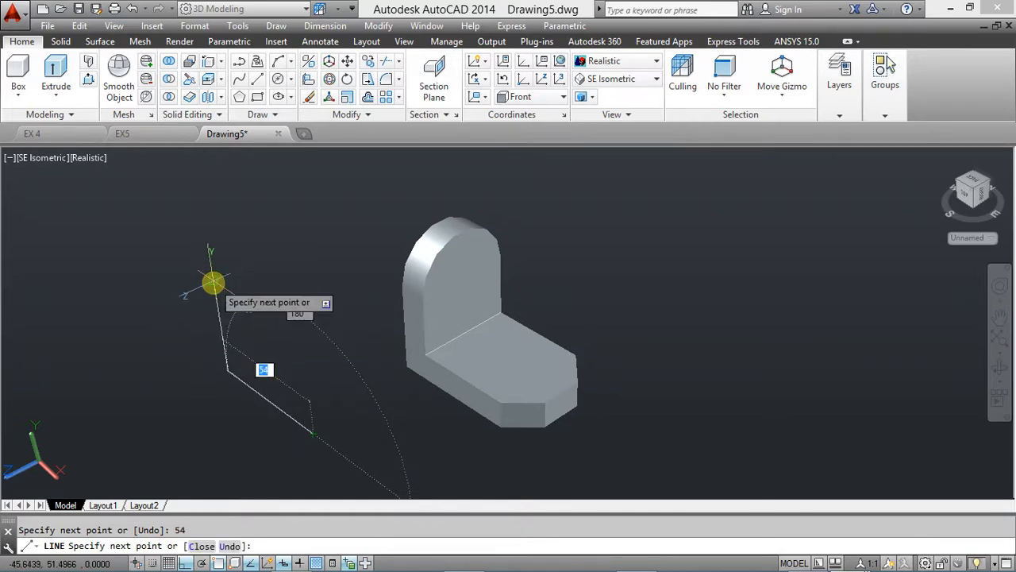
left_click(213, 293)
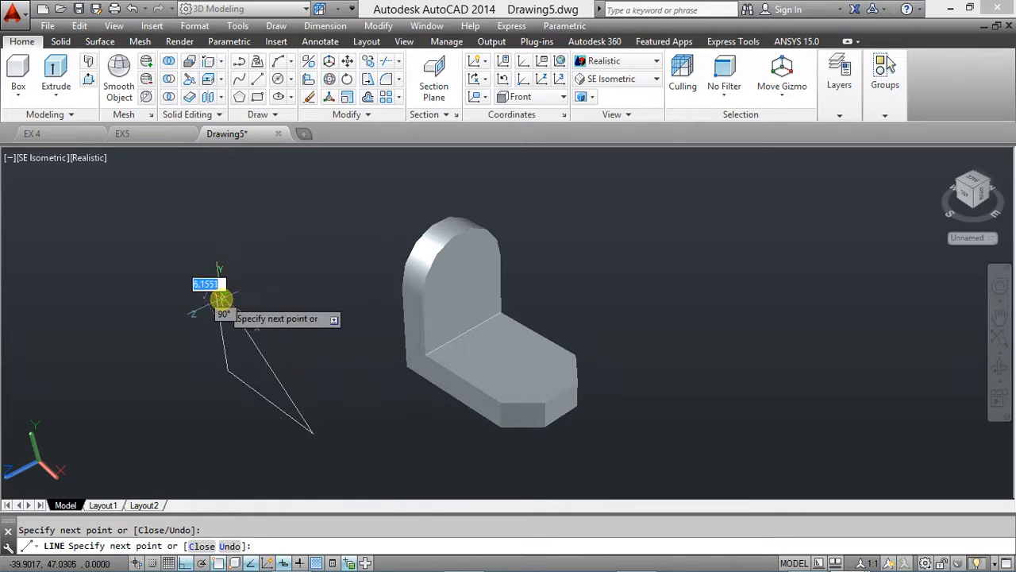
key("Escape")
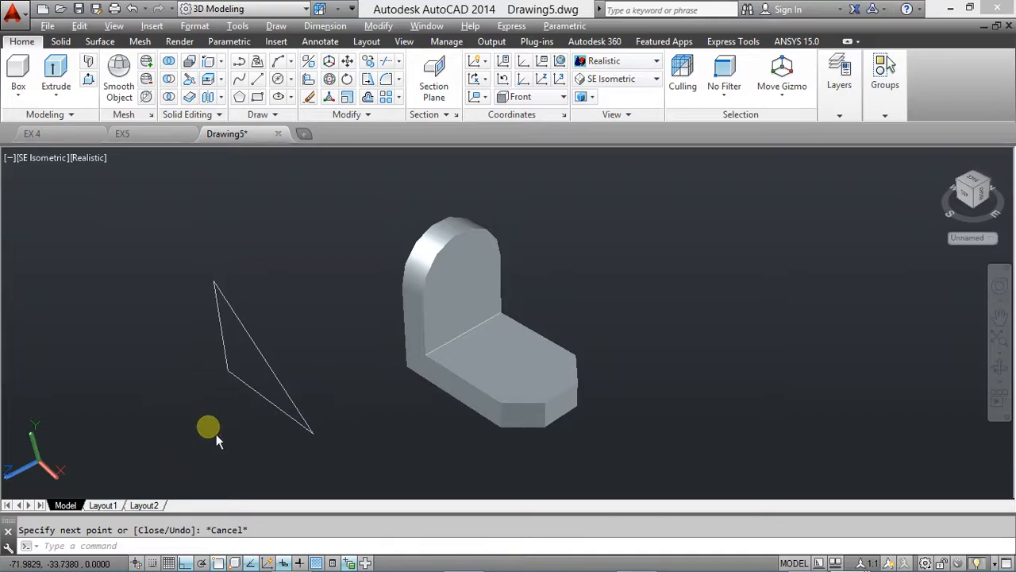
Check the rib's thickness in the reference image and presspull the triangular profile to a thickness of 12
key("alt+Tab")
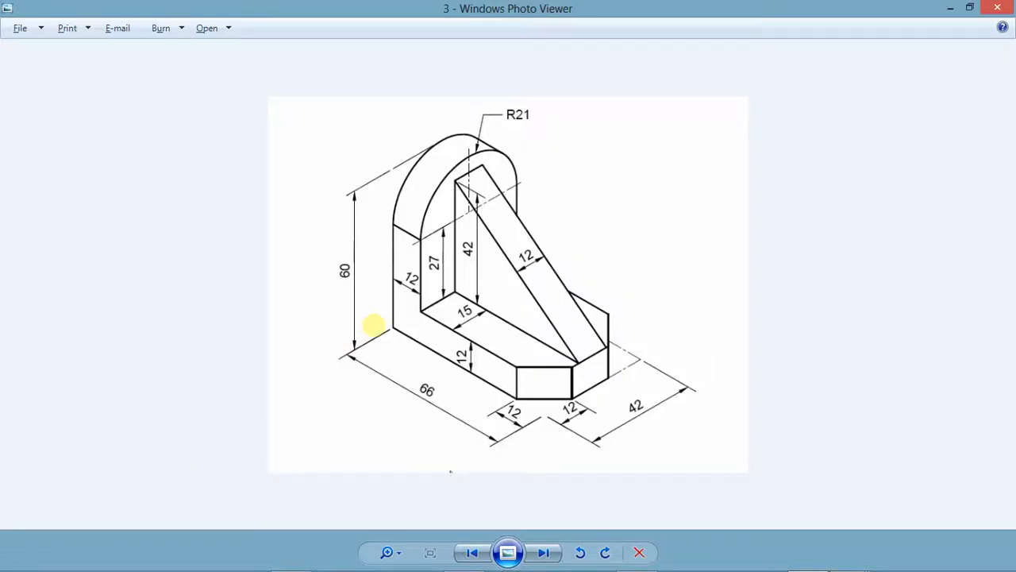
key("alt+Tab")
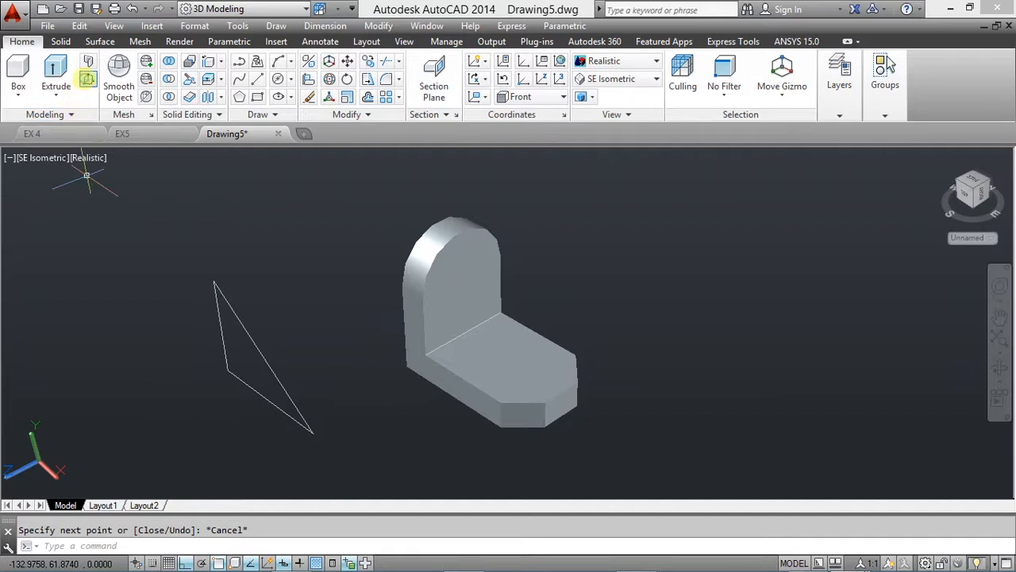
left_click(87, 79)
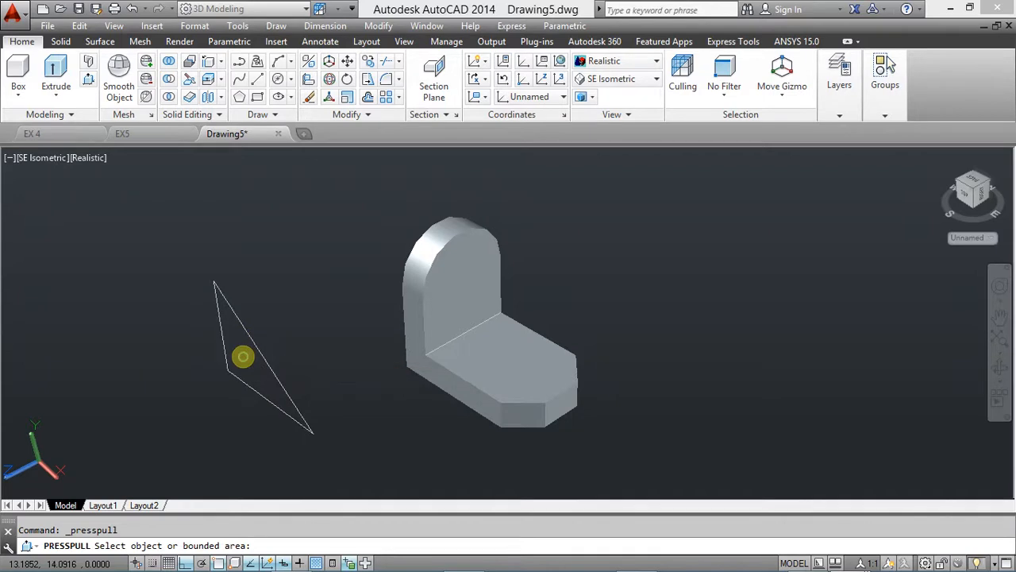
left_click(241, 356)
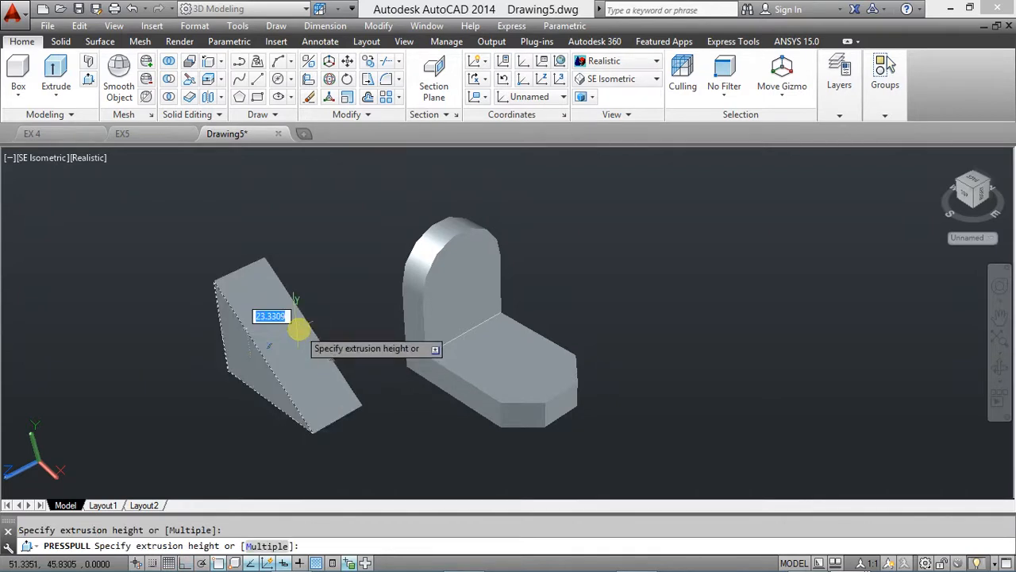
type("1")
key("Return")
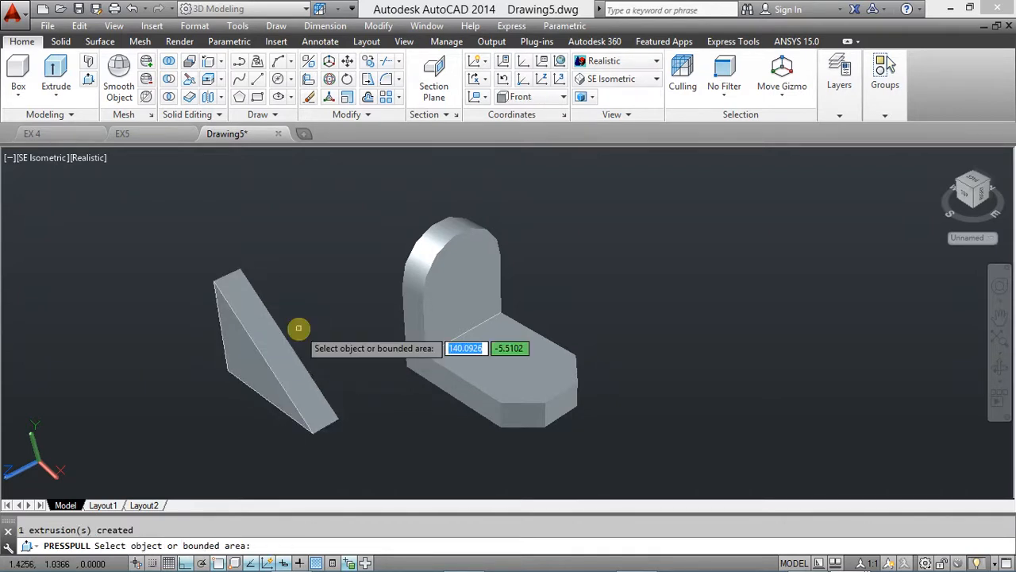
key("Return")
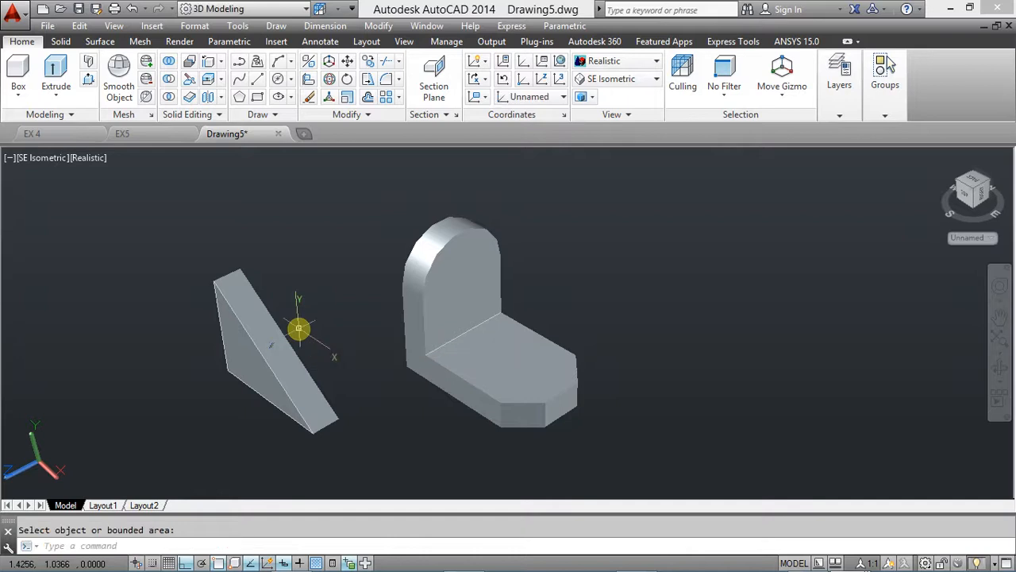
Orbit around the rib and the base part, and restore the SE Isometric view
middle_click_drag(333, 376, 333, 397, "shift")
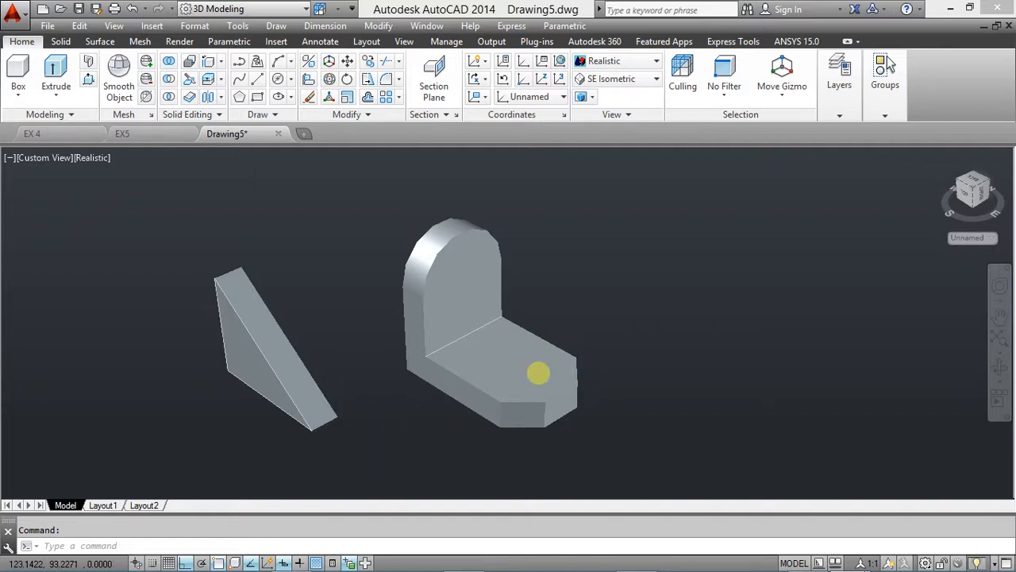
scroll(538, 373, "down", 4)
scroll(510, 352, "up", 3)
left_click(622, 78)
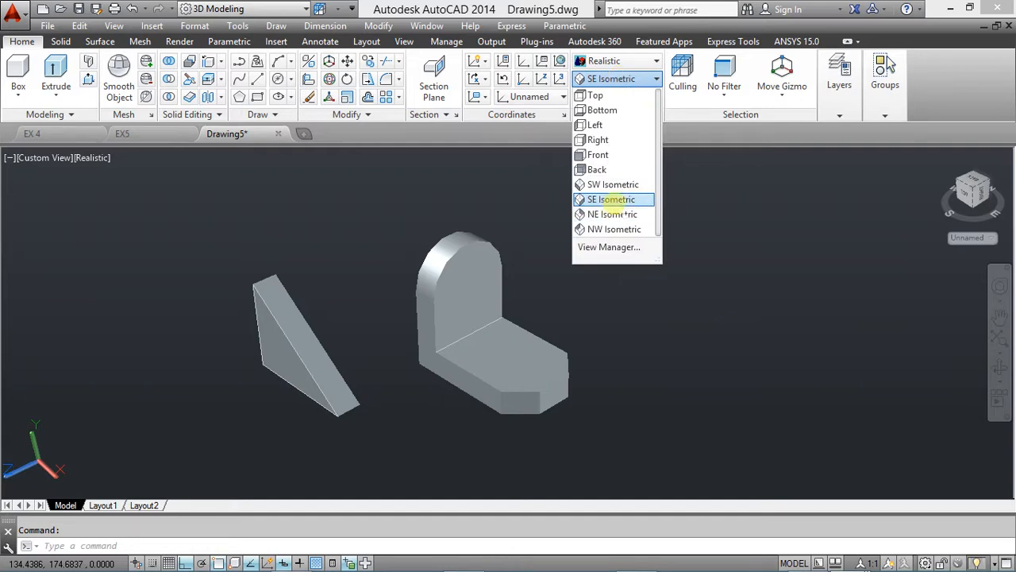
left_click(619, 200)
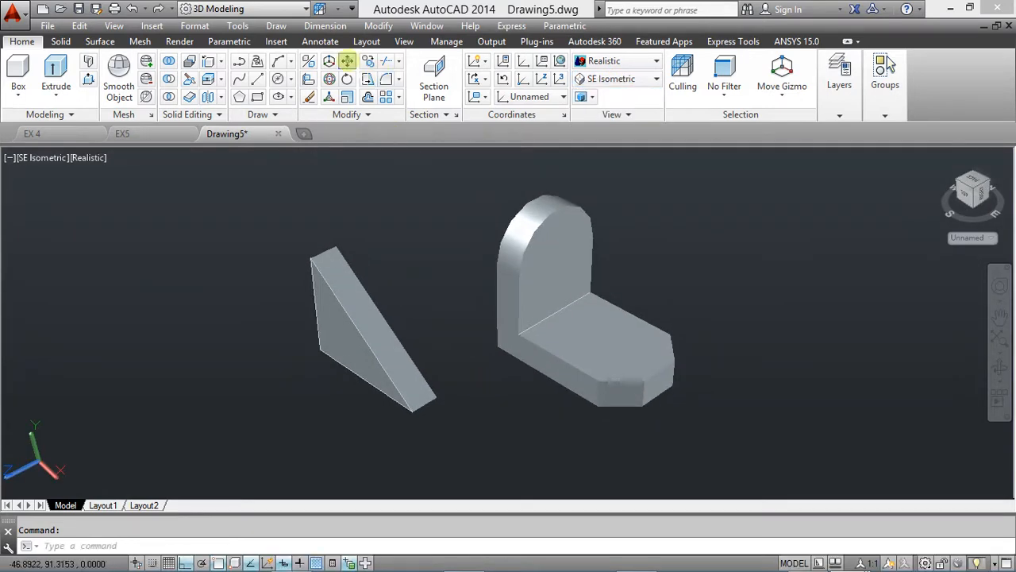
Move the rib from the midpoint of its lower front edge to the midpoint of the base's upper front edge
left_click(347, 60)
left_click(377, 340)
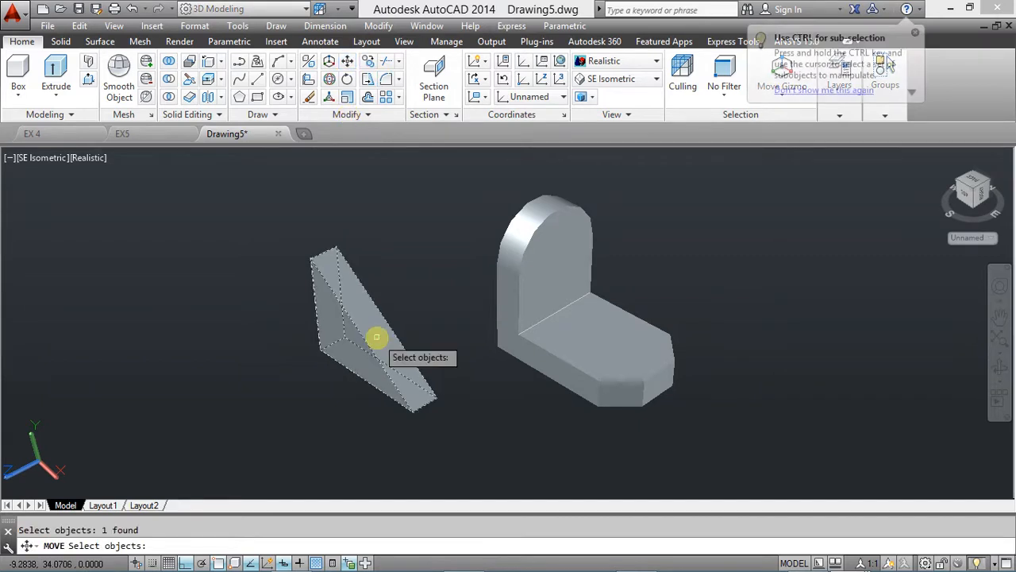
key("Return")
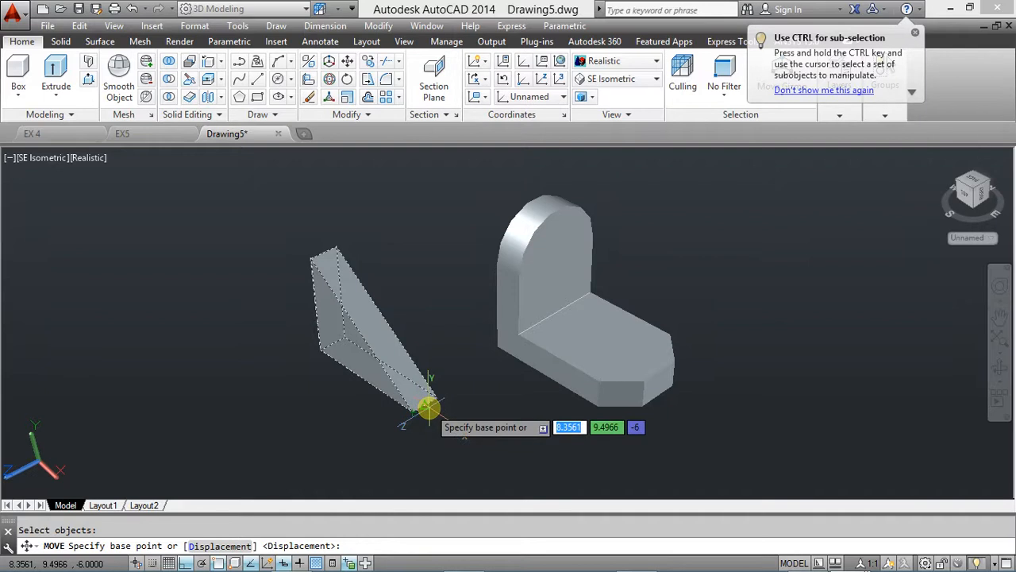
left_click(429, 408)
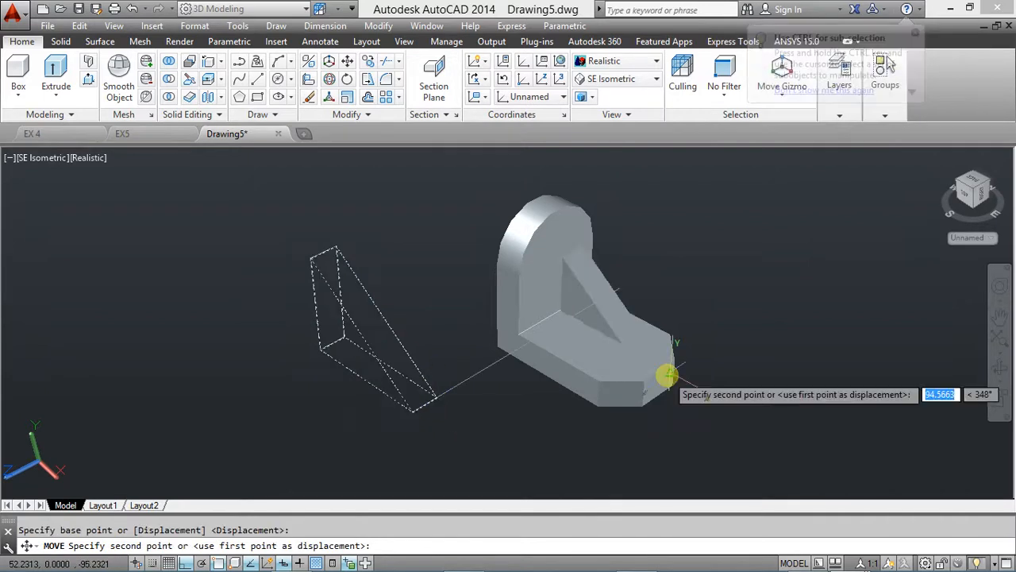
scroll(669, 375, "up", 3)
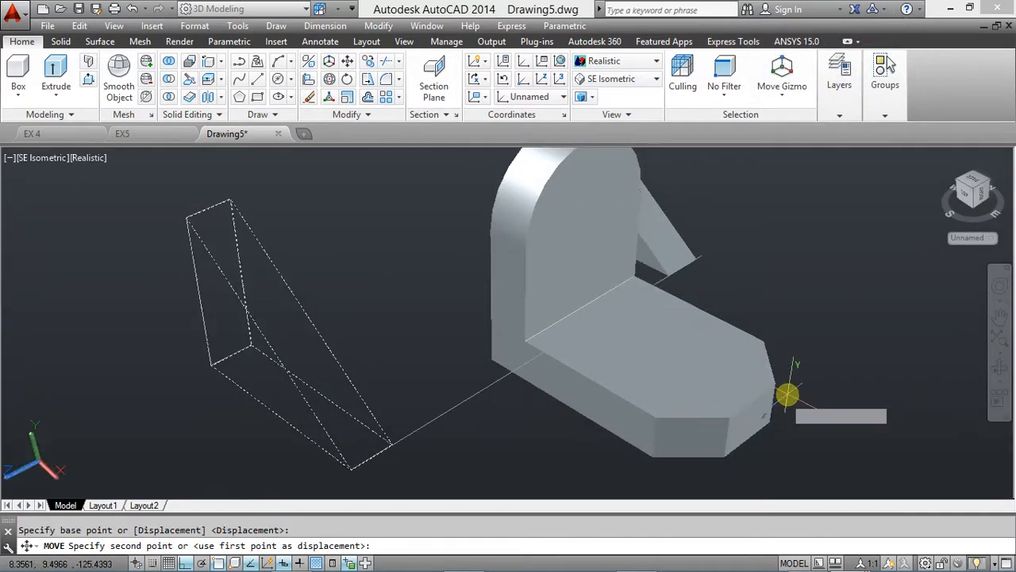
left_click(777, 379)
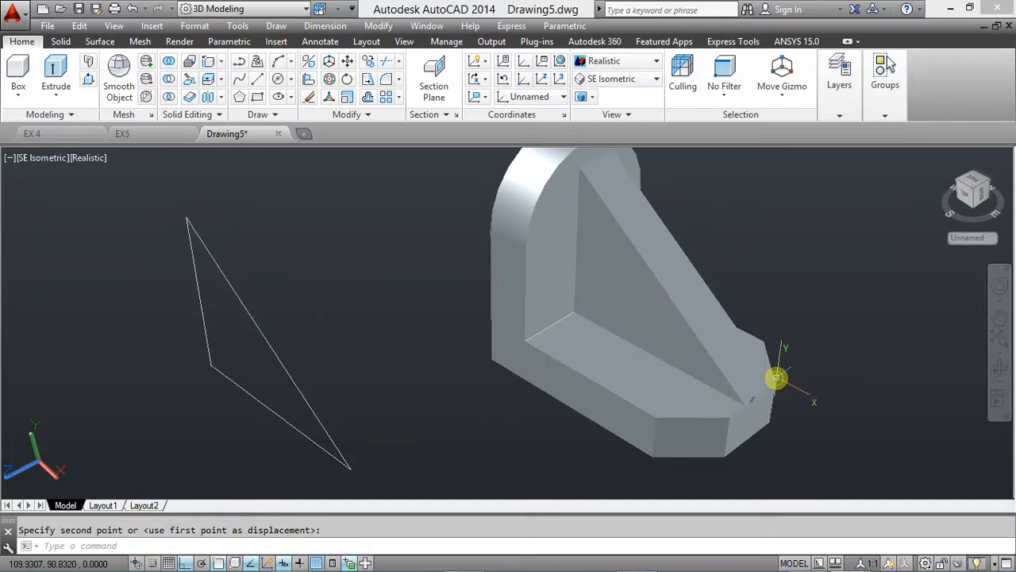
Inspect the rib's placement from the front, and undo the view changes and the rib's move
scroll(572, 413, "up", 2)
scroll(572, 414, "down", 3)
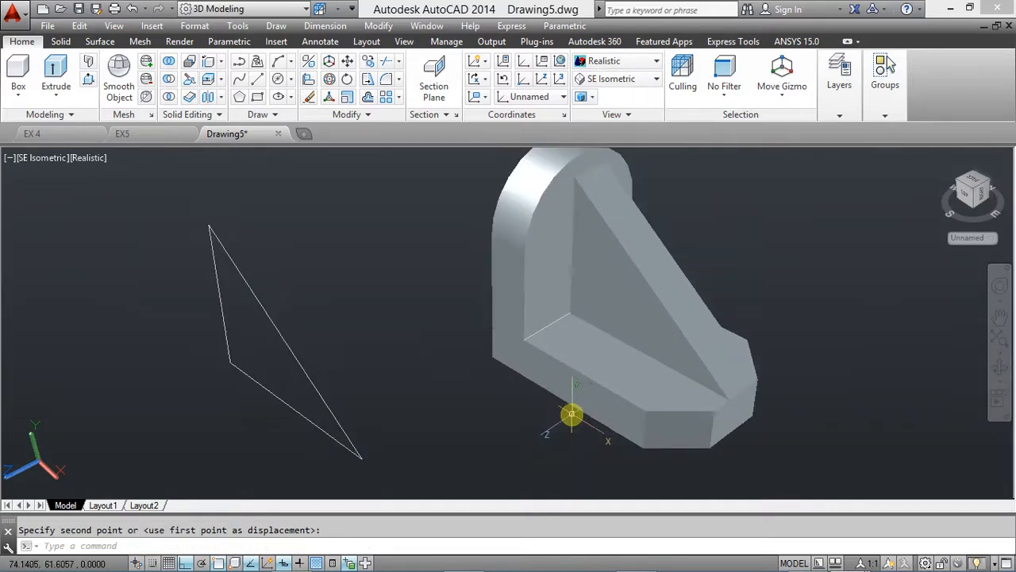
middle_click_drag(562, 410, 487, 384, "shift")
middle_click_drag(476, 374, 504, 375, "shift")
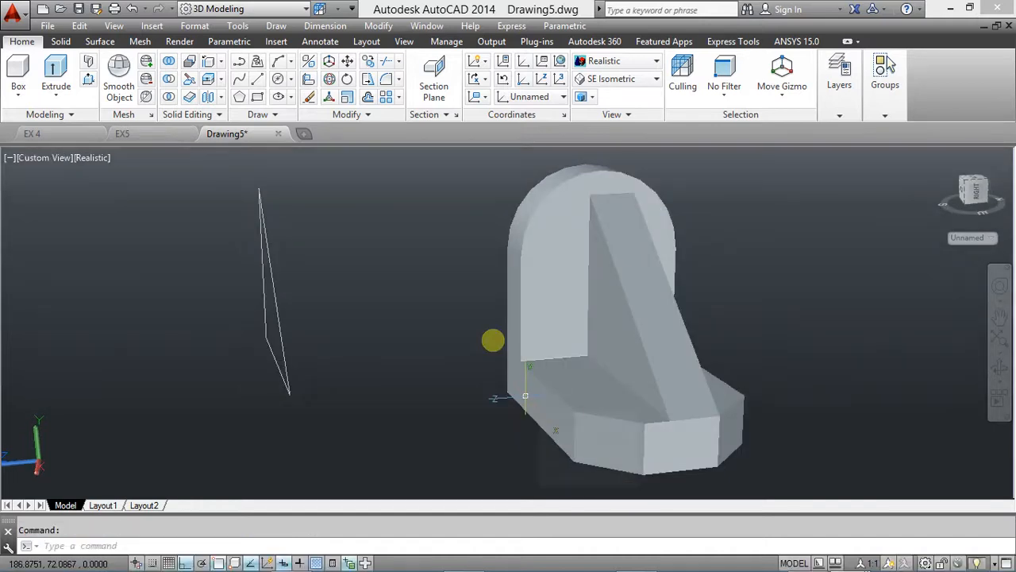
left_click(132, 9)
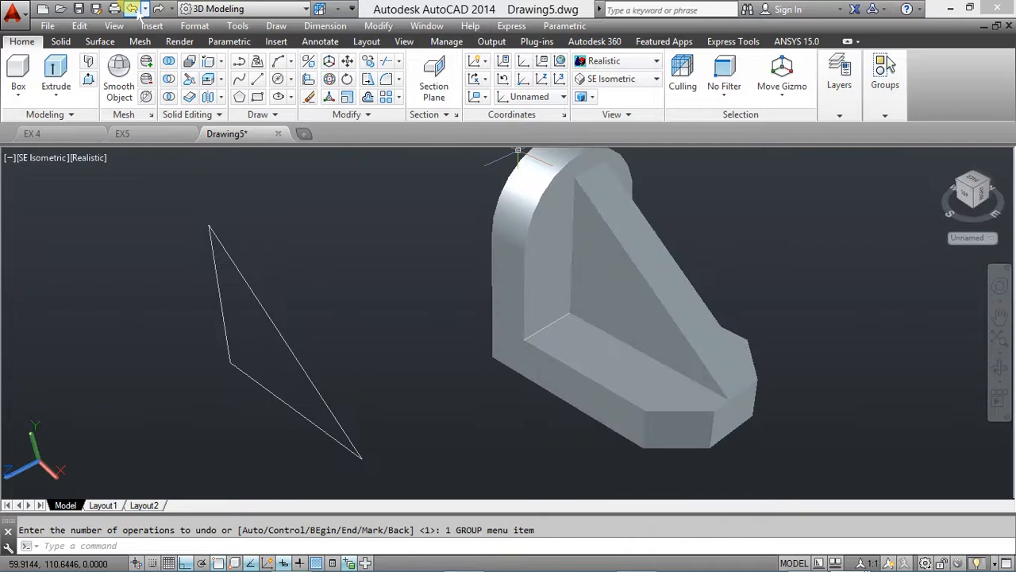
left_click(134, 12)
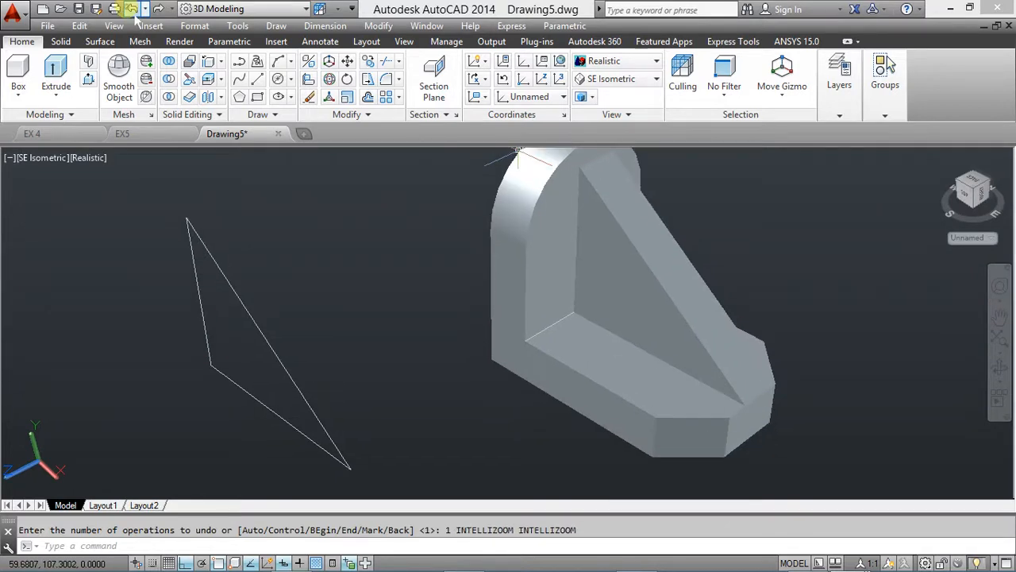
left_click(132, 9)
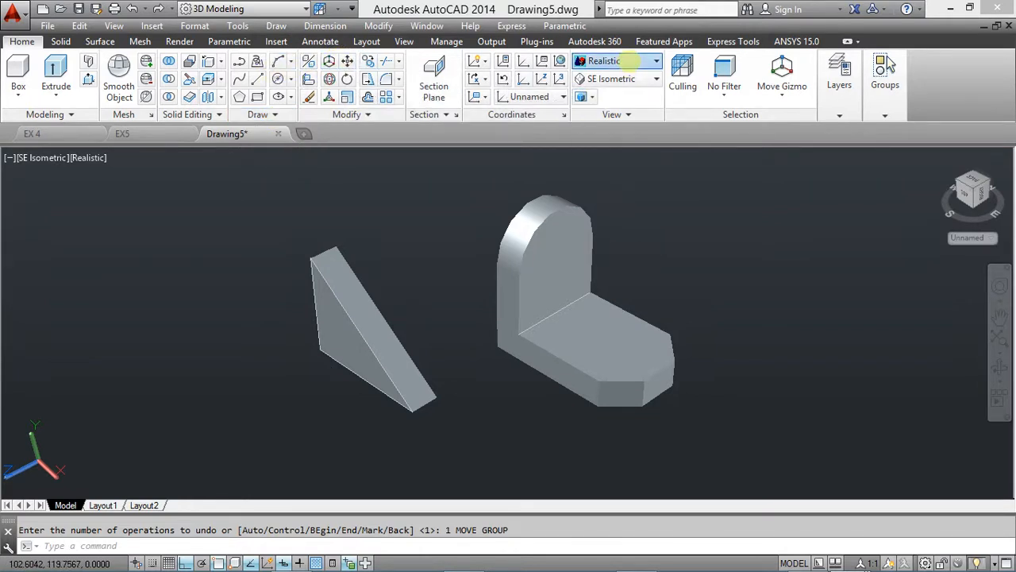
Try the Shaded visual style, and set the model's visual style to Shaded with edges
left_click(611, 61)
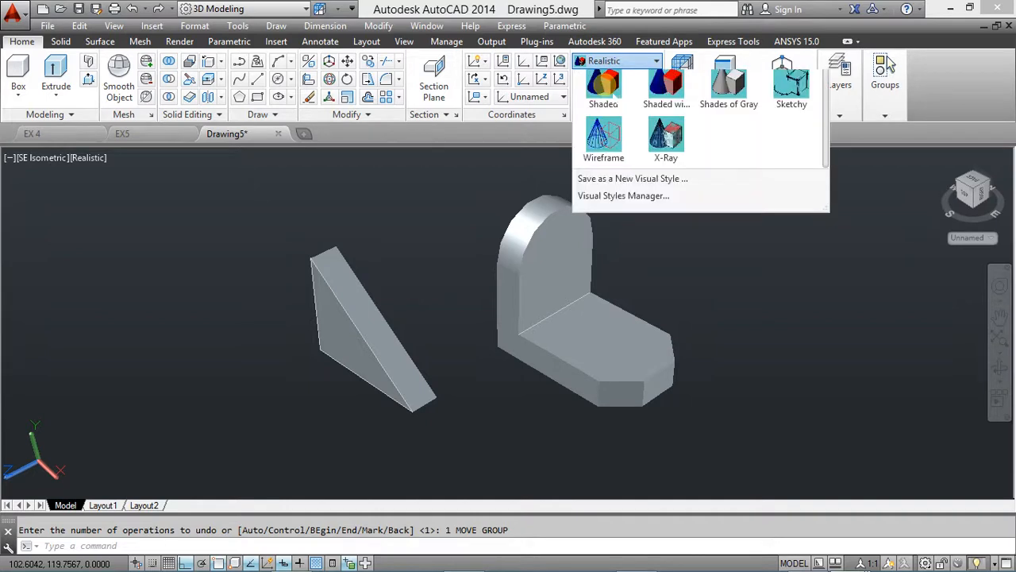
left_click(607, 155)
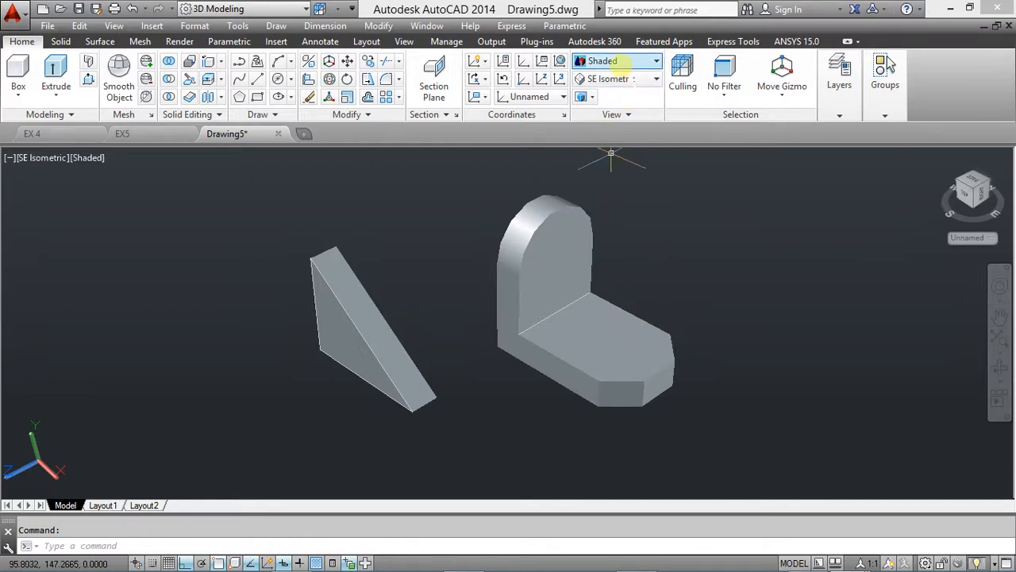
left_click(623, 63)
left_click(665, 202)
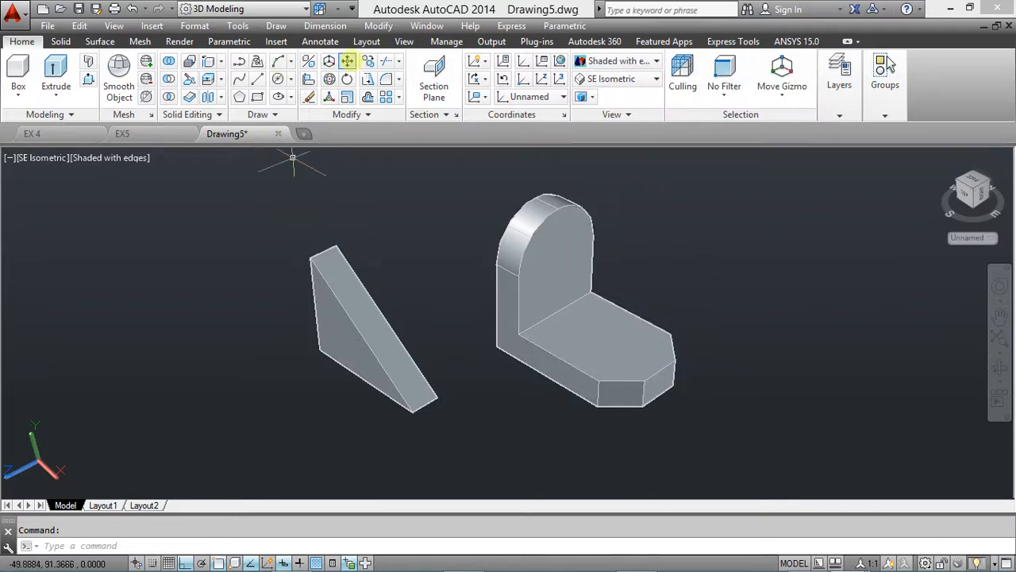
Move the rib from the midpoint of its lower front edge to the midpoint of the base's upper front edge
left_click(347, 60)
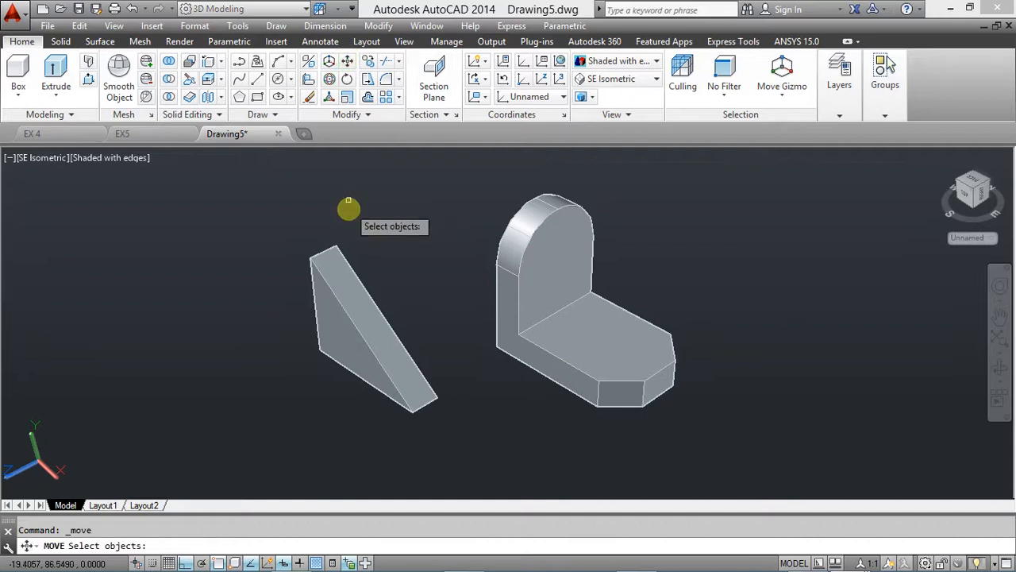
left_click(414, 382)
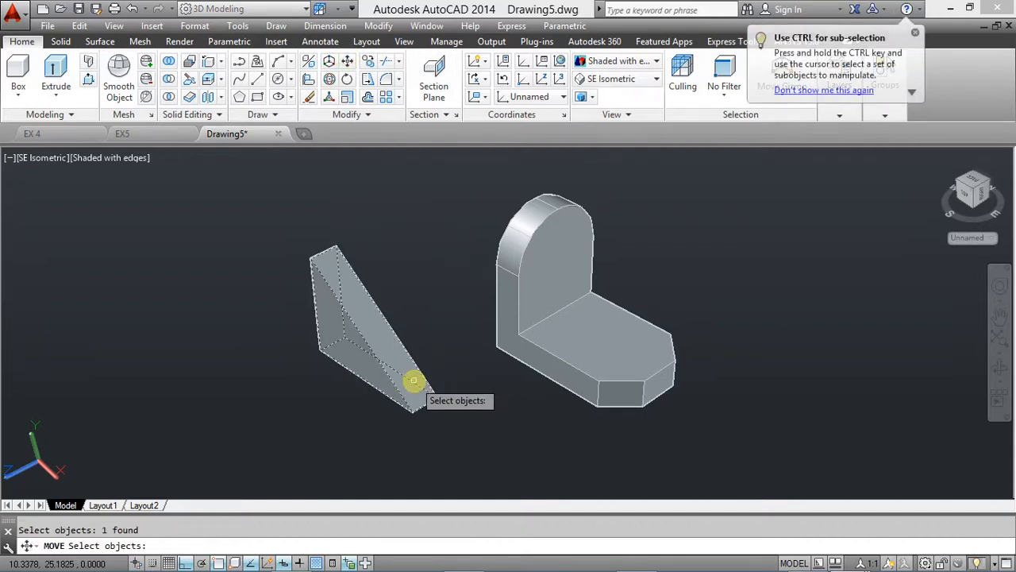
key("Return")
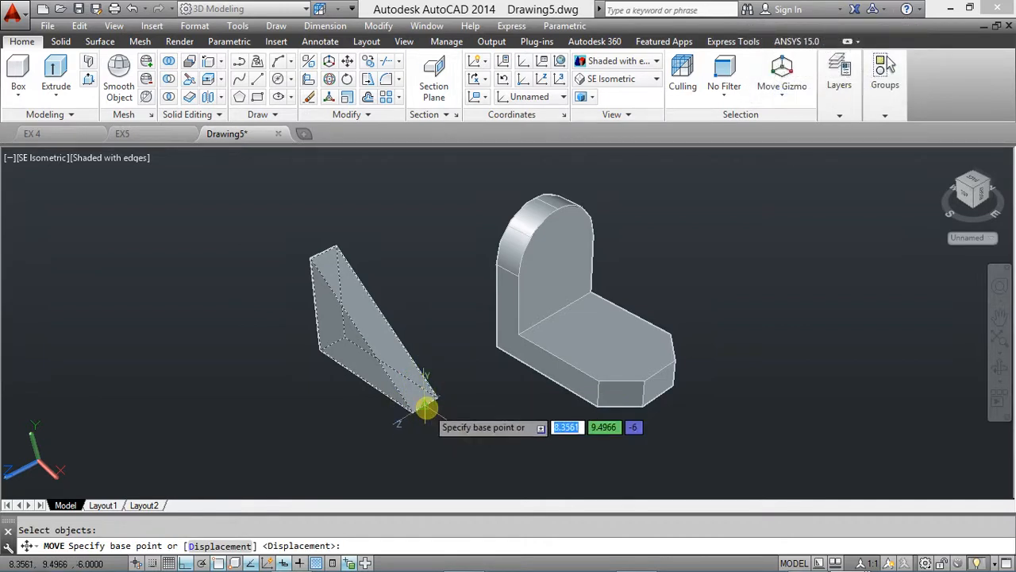
left_click(426, 408)
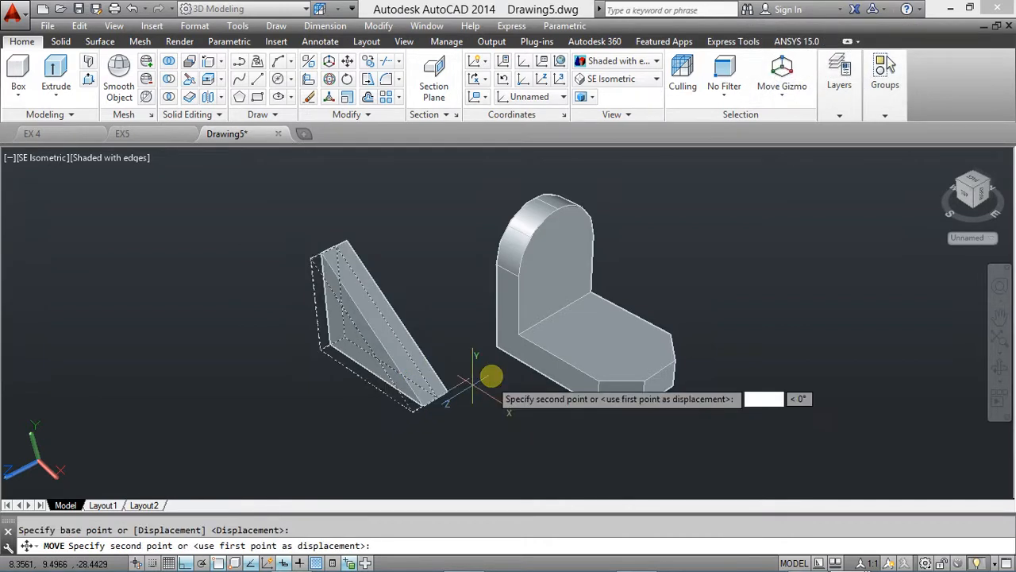
left_click(659, 369)
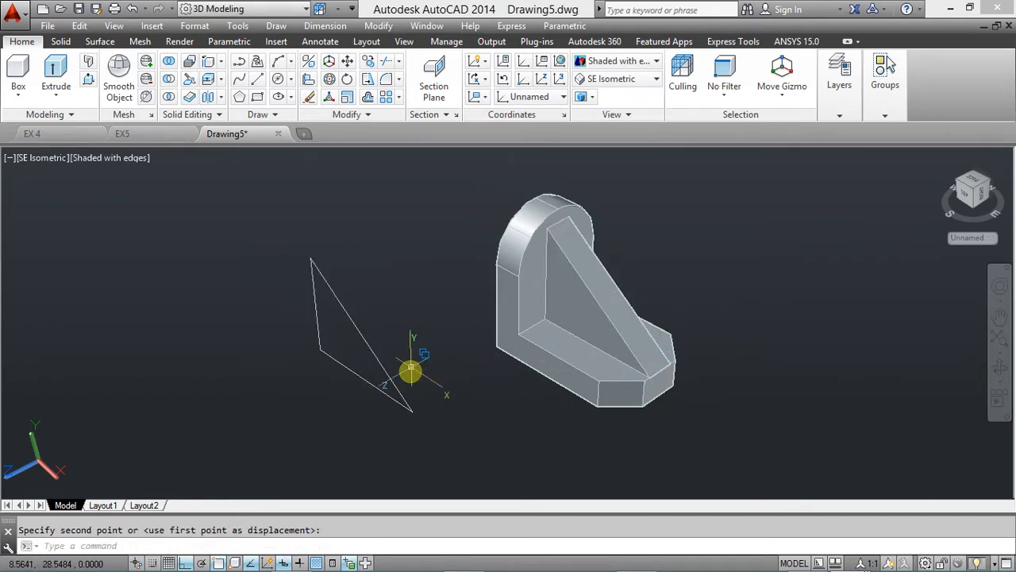
key("Escape")
Delete the leftover triangular profile lines beside the part
left_click(427, 412)
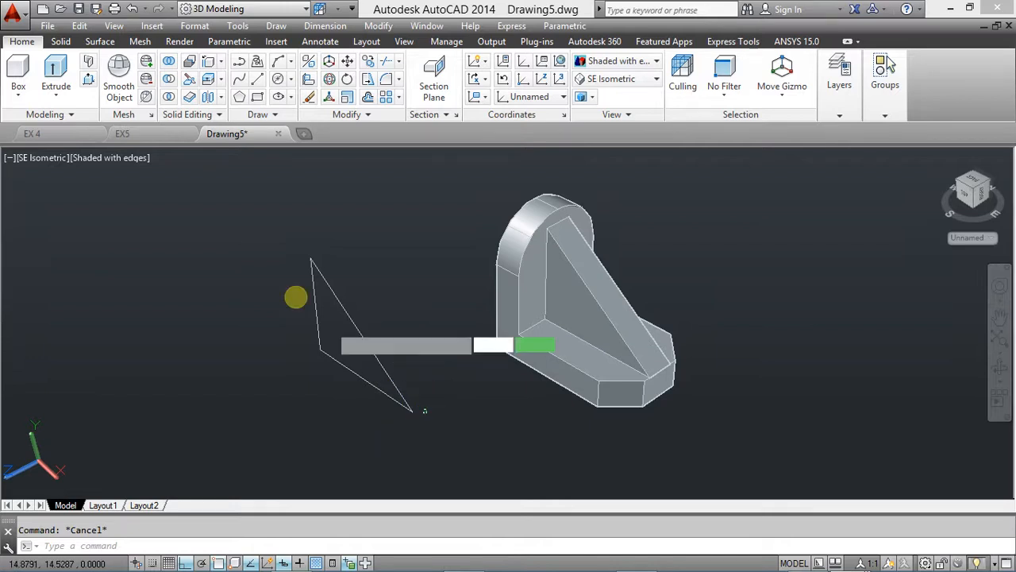
left_click(261, 256)
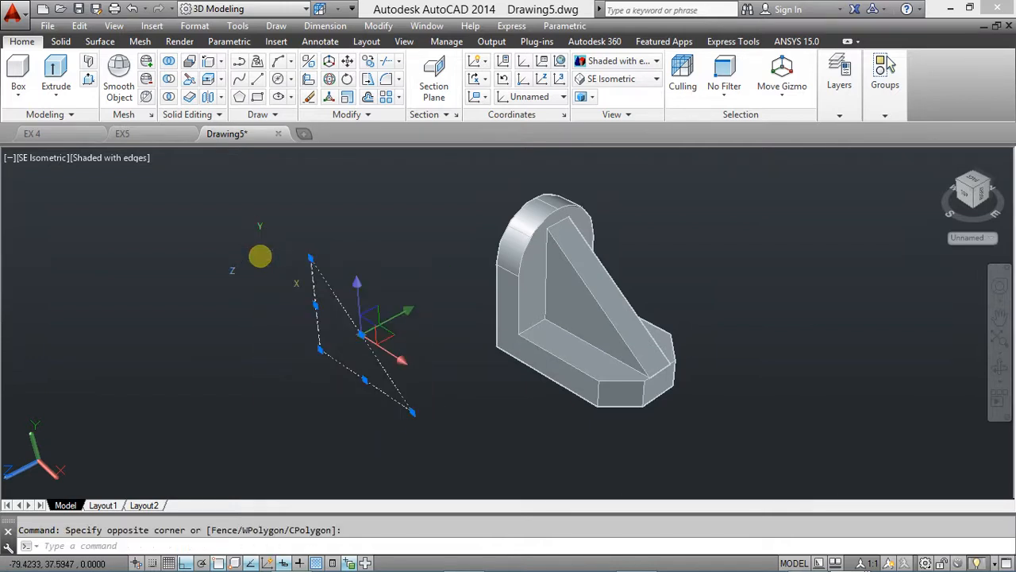
key("Delete")
Inspect the rib's fit against the base and upright by orbiting, and restore the SE Isometric view
middle_click_drag(367, 293, 325, 296)
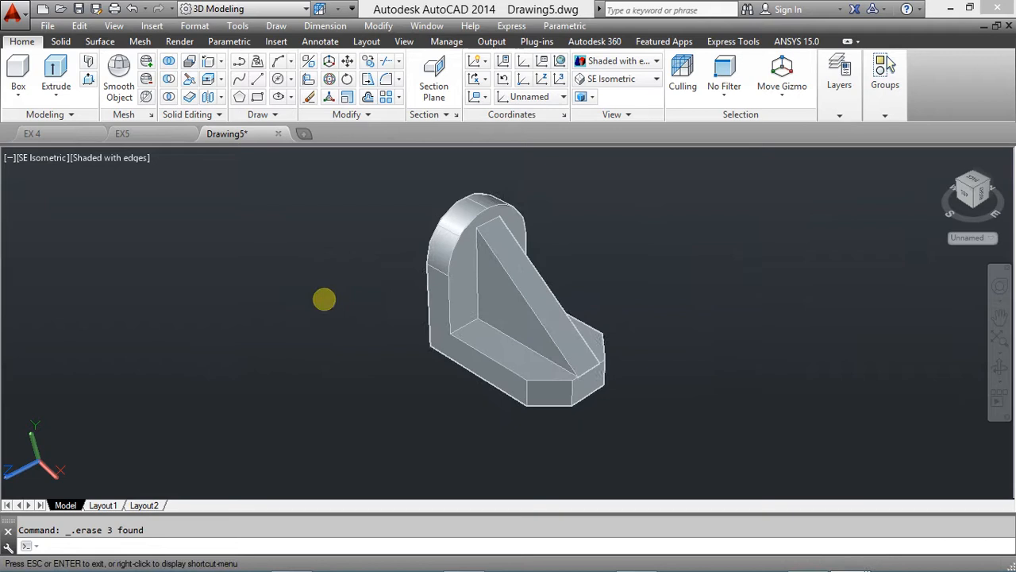
middle_click_drag(389, 347, 330, 354, "shift")
scroll(504, 362, "up", 2)
middle_click_drag(508, 358, 515, 337)
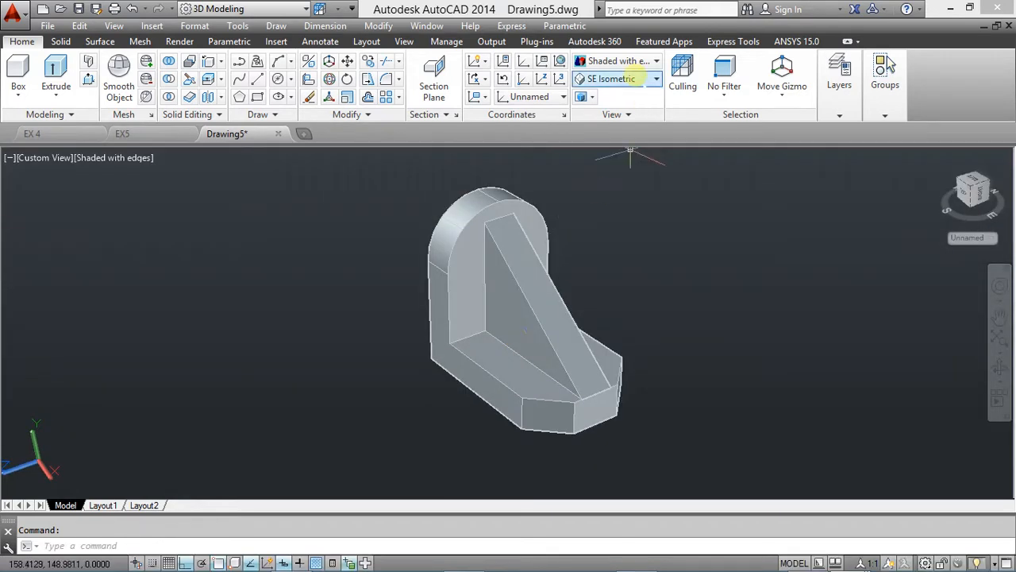
left_click(622, 82)
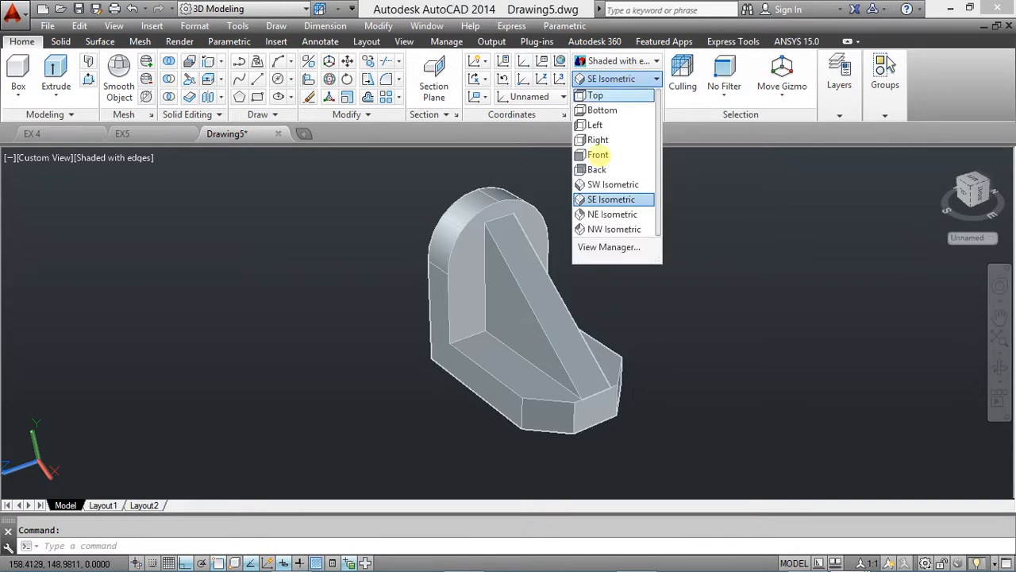
left_click(596, 199)
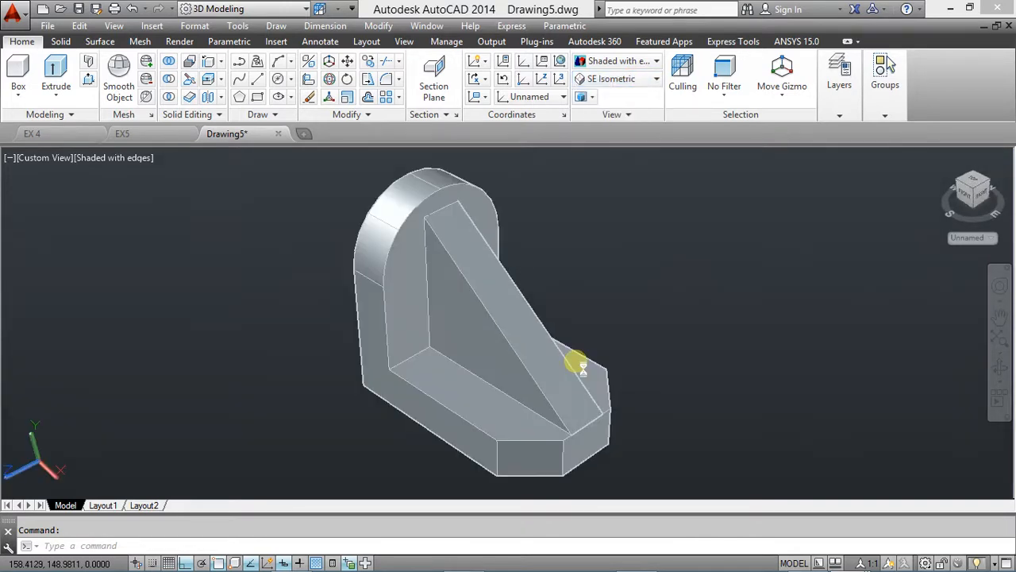
left_click(487, 306)
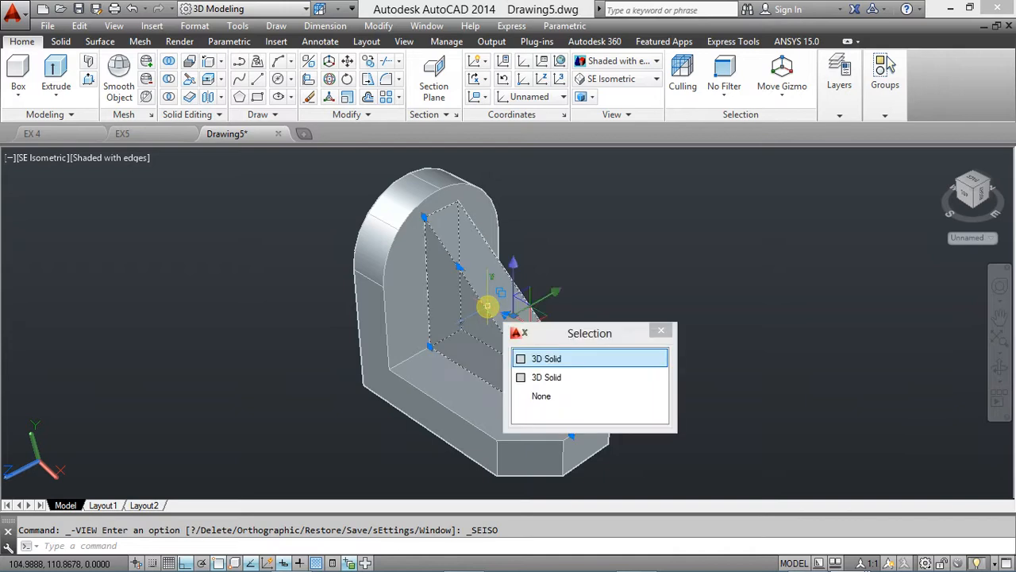
key("Escape")
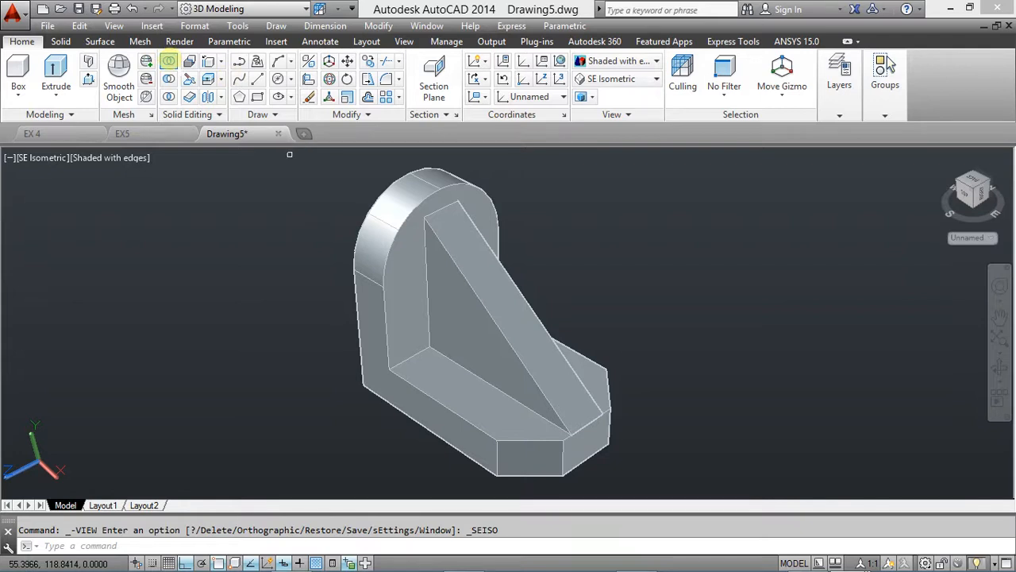
Union the rib with the base and upright into a single solid
left_click(168, 61)
left_click(484, 275)
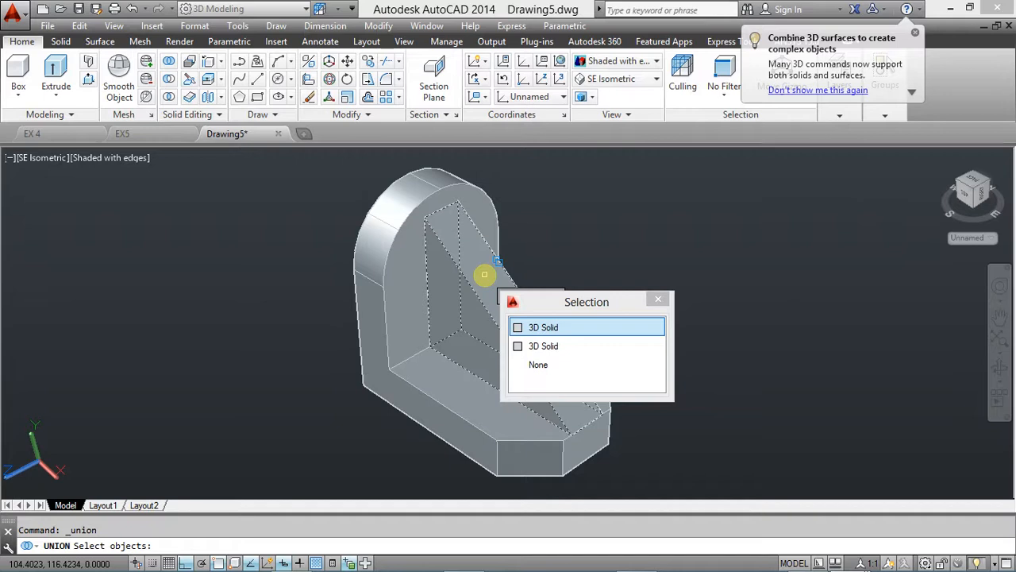
left_click(370, 308)
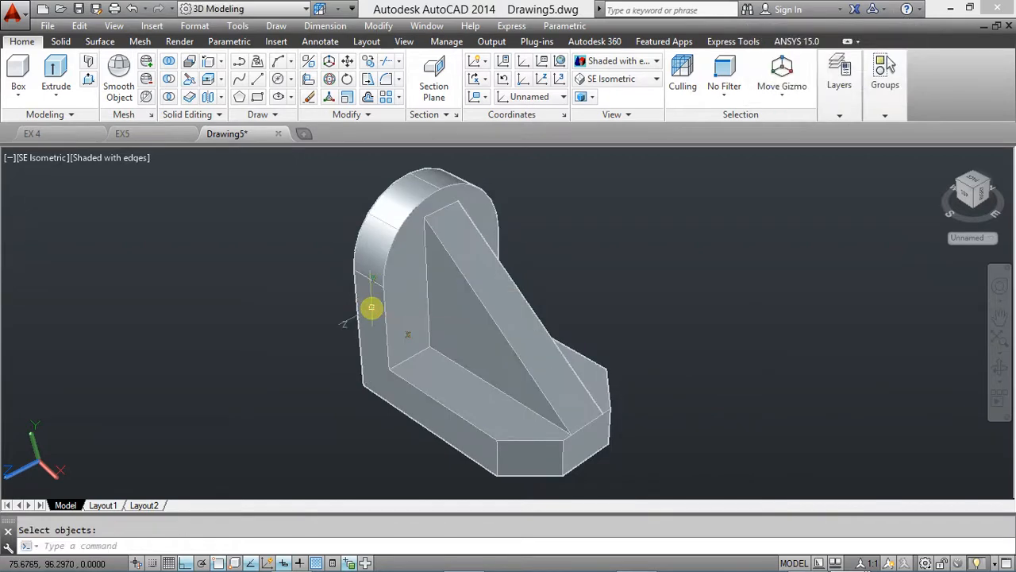
key("Return")
Set the color of the combined solid to Cyan
left_click(482, 298)
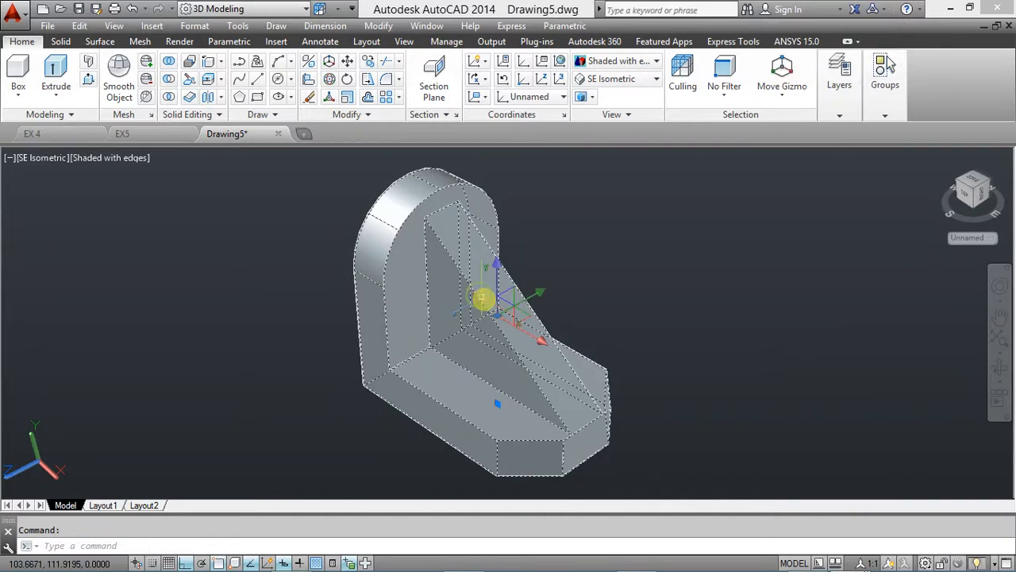
left_click(267, 259)
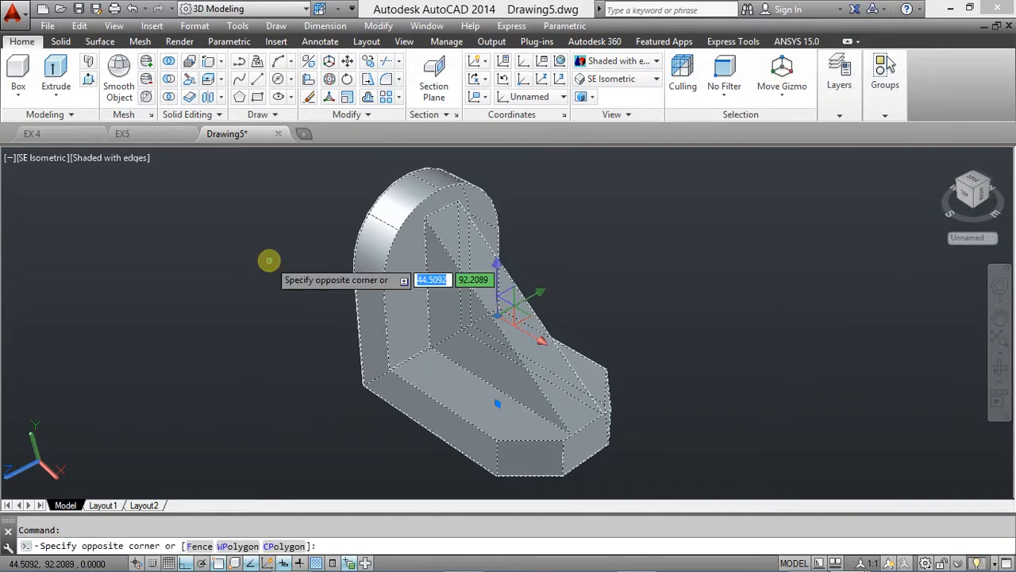
left_click(367, 231)
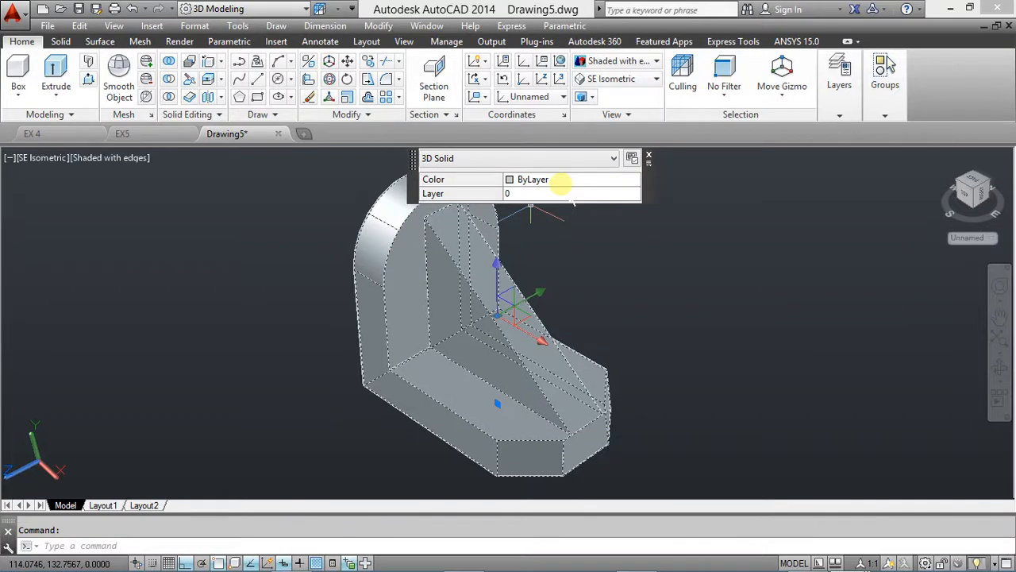
left_click(560, 181)
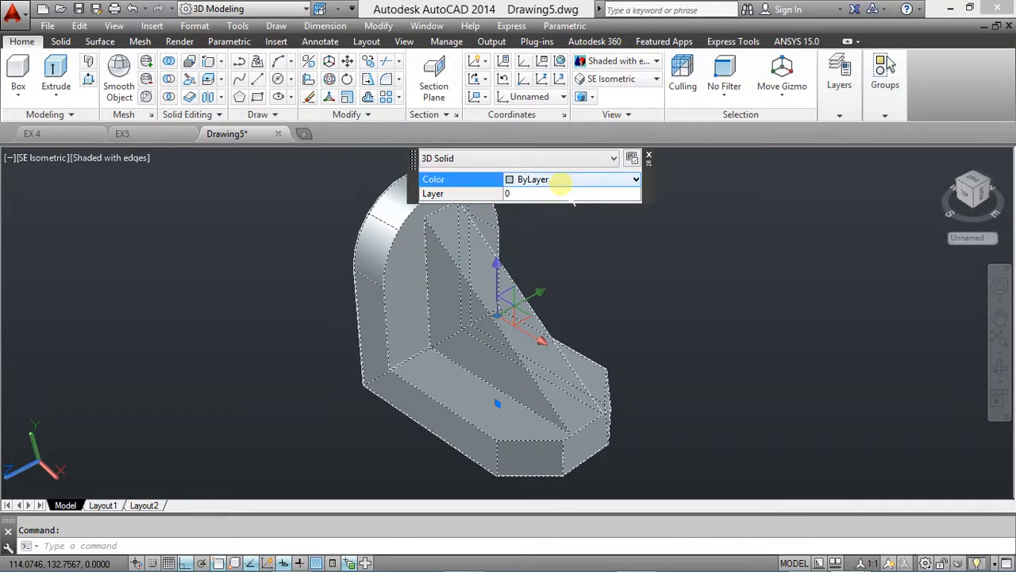
left_click(561, 181)
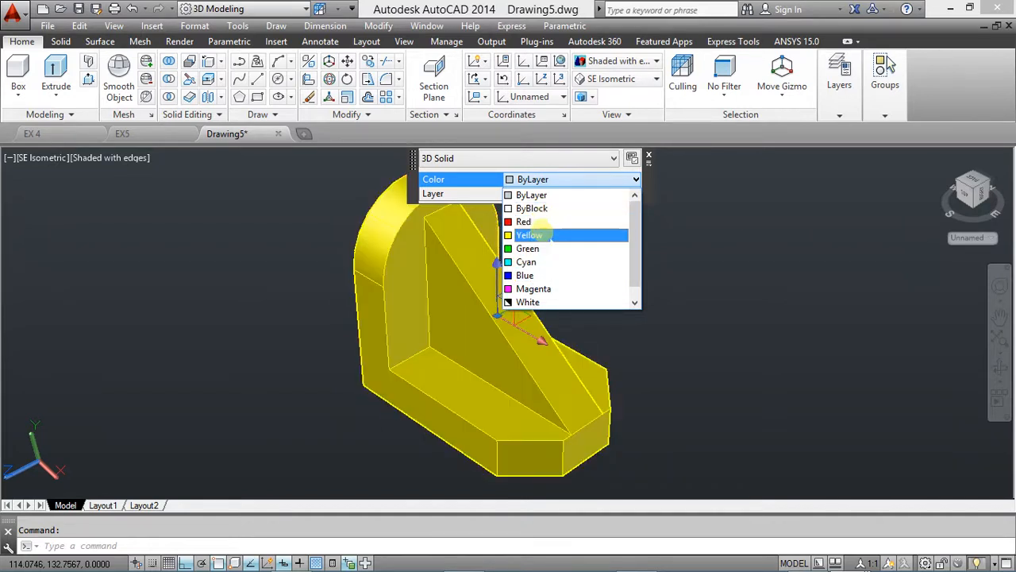
left_click(536, 262)
left_click(728, 307)
left_click(728, 307)
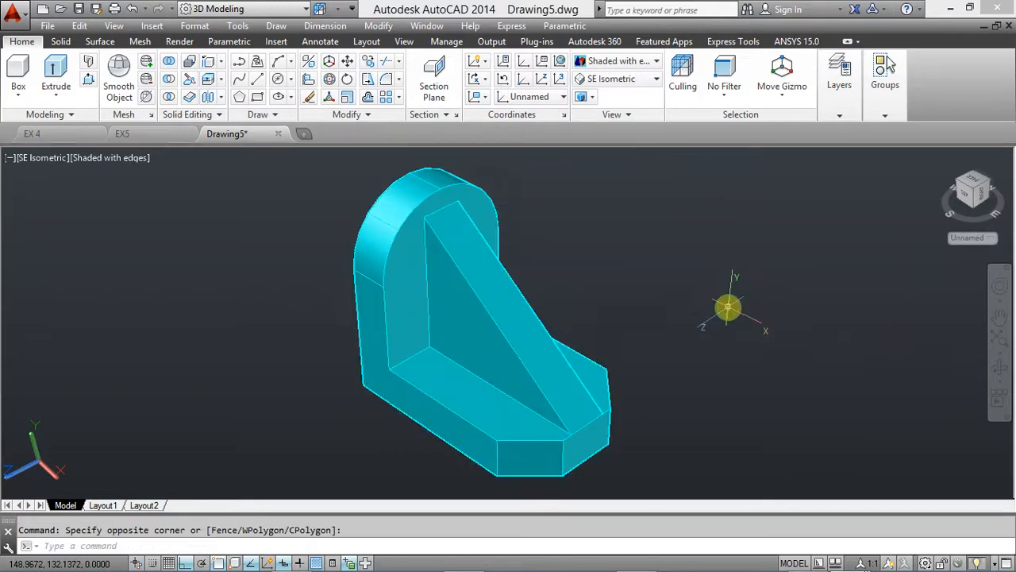
Save the drawing as EX6 in the 3D AutoCAD folder
middle_click_drag(609, 317, 684, 325)
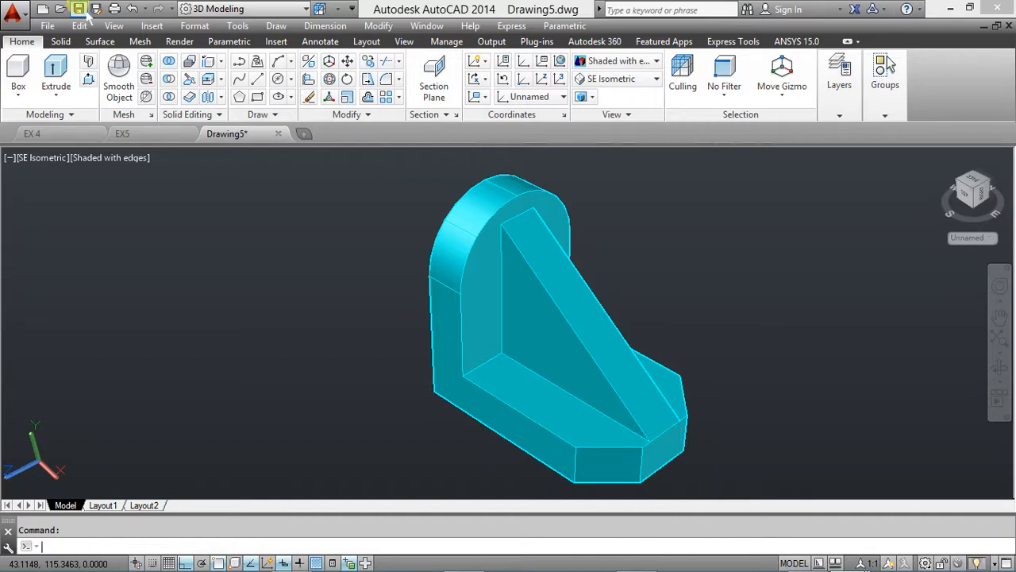
left_click(78, 8)
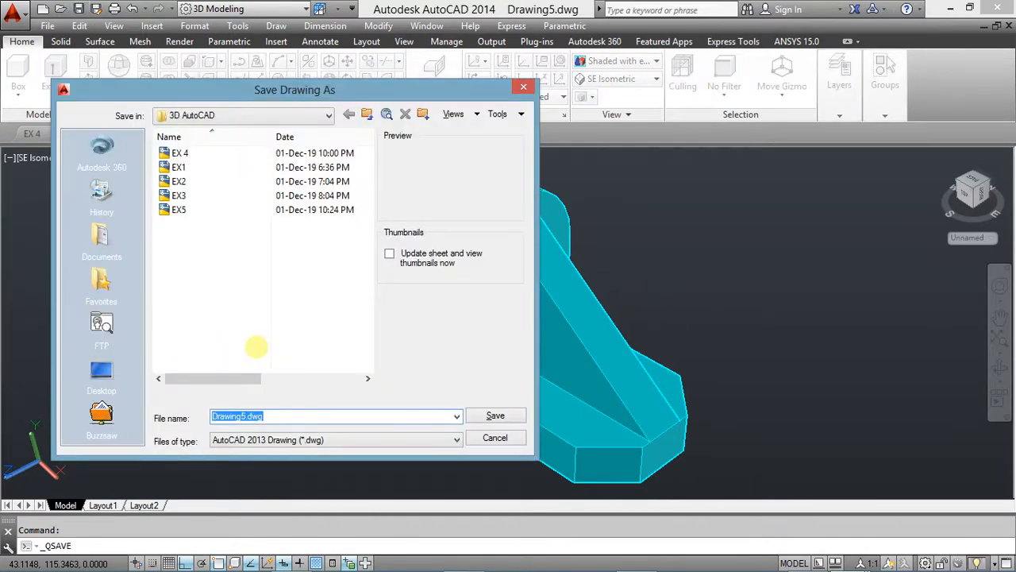
type("EX6")
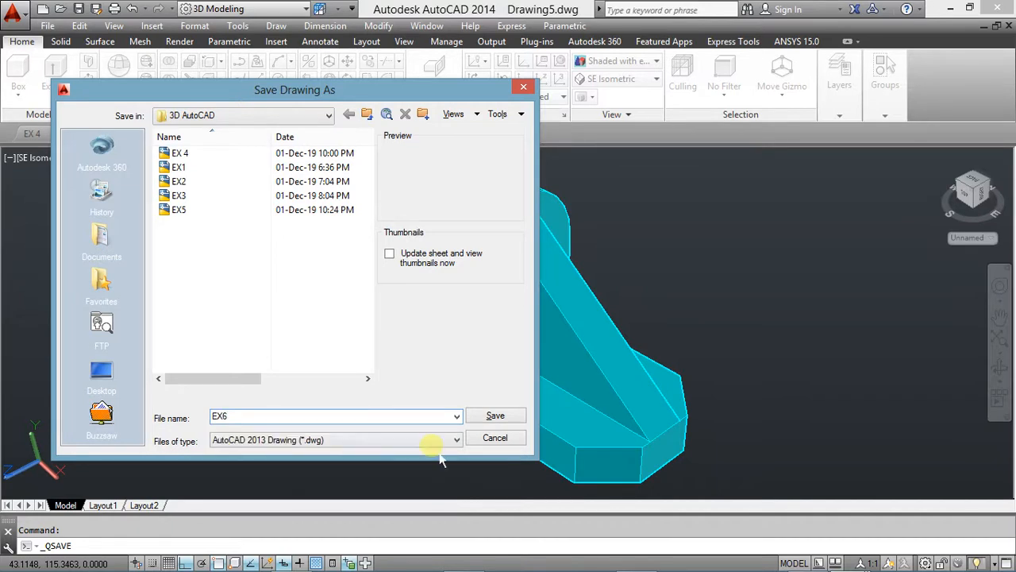
left_click(486, 416)
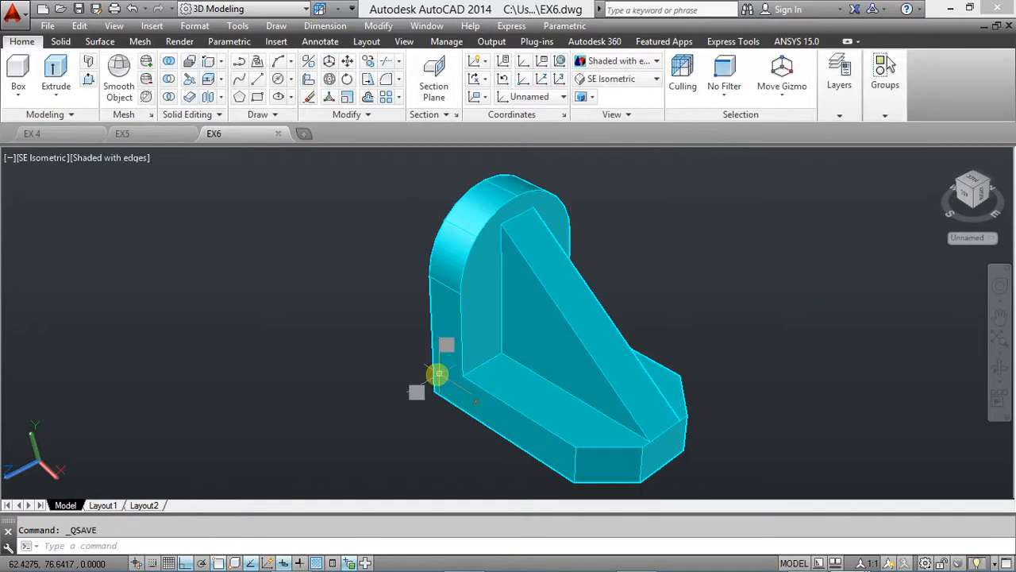
Switch to Windows Photo Viewer to examine the dimensions in reference drawing 4, and return to AutoCAD
key("alt+Tab")
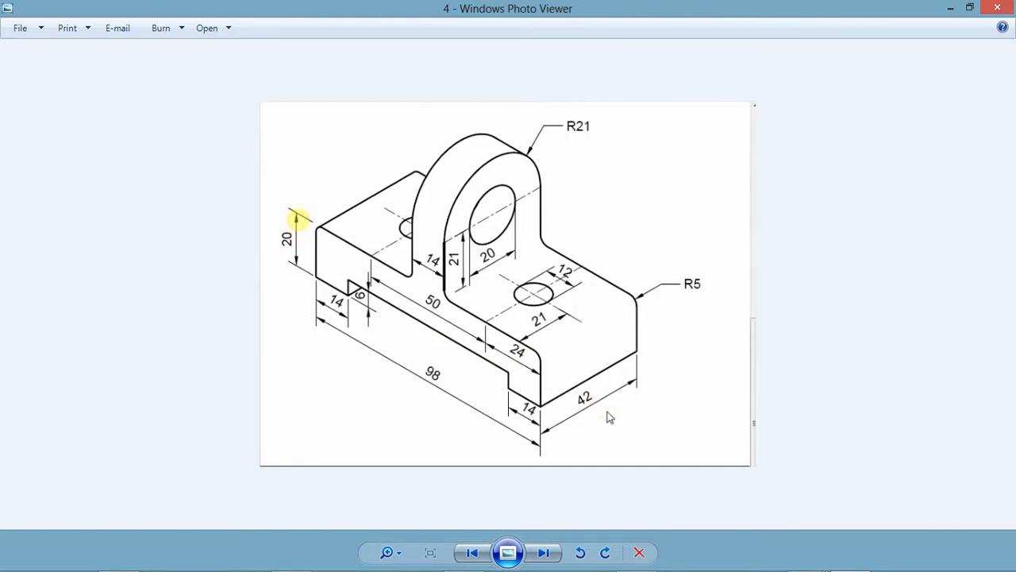
key("alt+Tab")
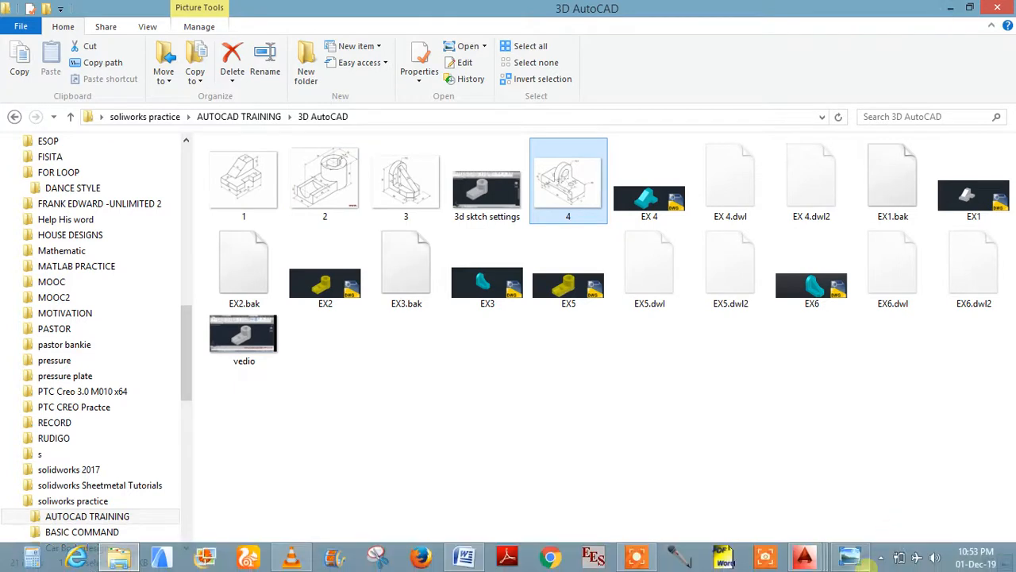
mouse_move(810, 556)
left_click(879, 522)
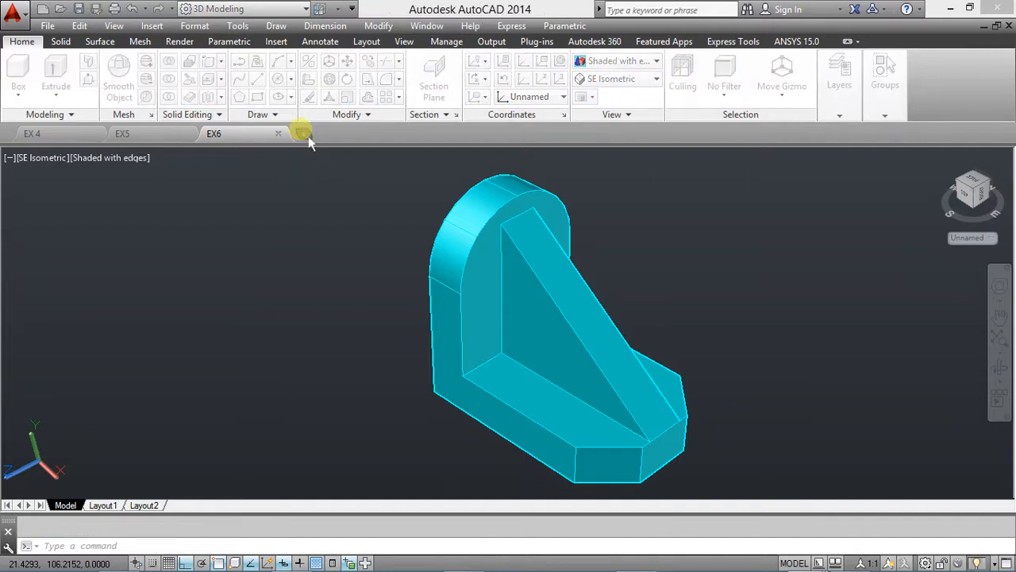
Create a new drawing from the acadiso3D template
left_click(302, 134)
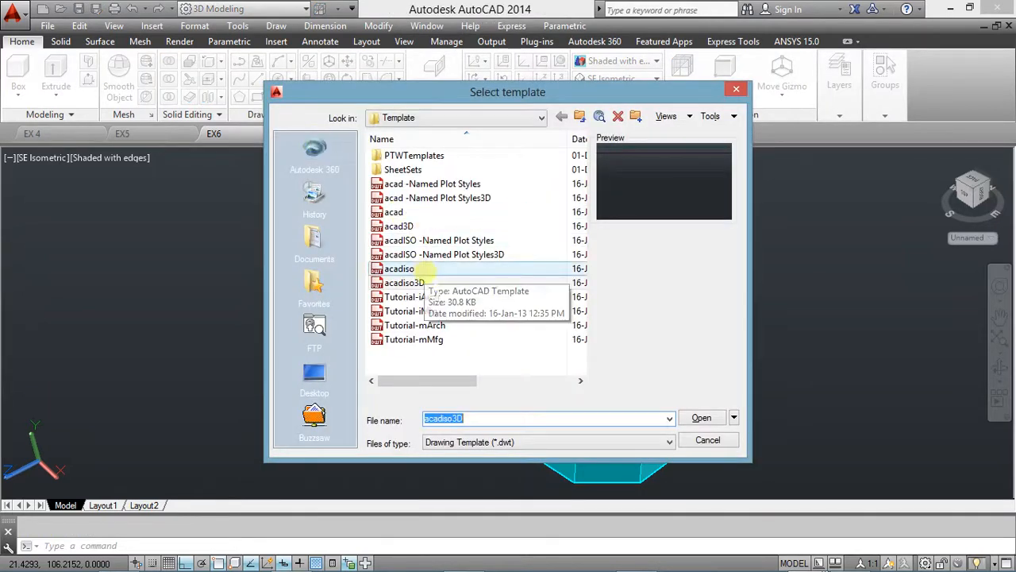
left_click(451, 282)
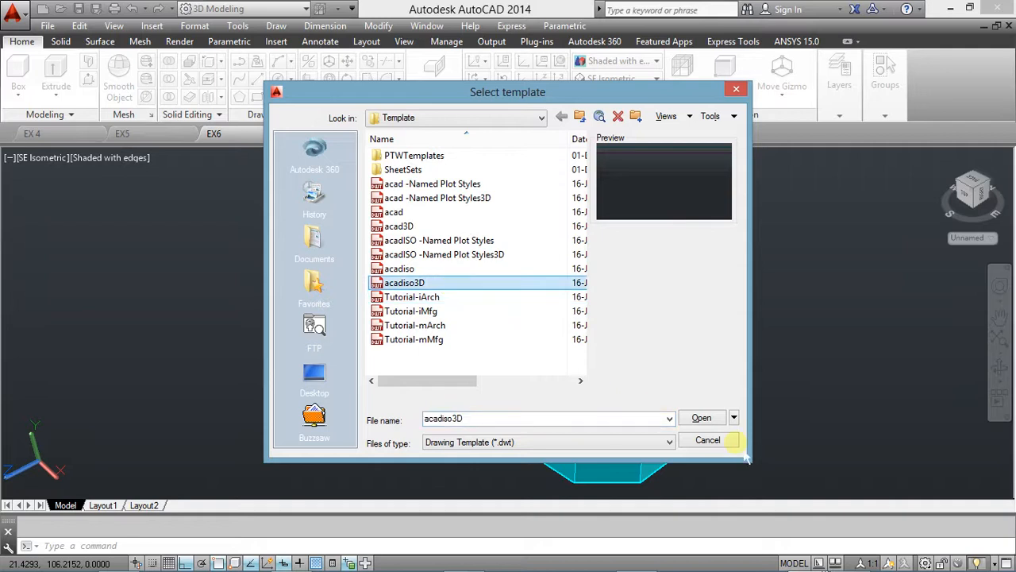
left_click(701, 418)
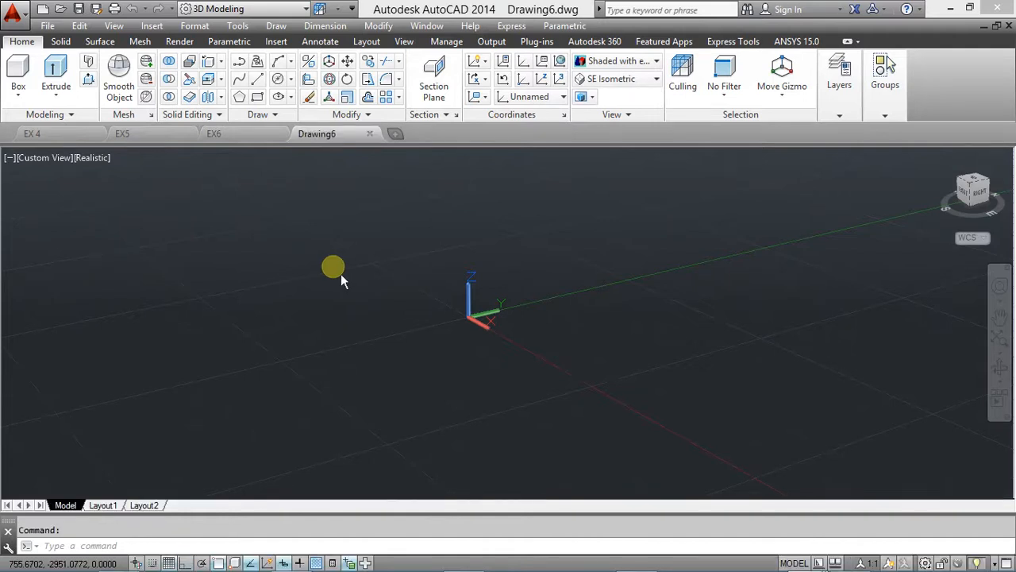
Set the model space limits from lower corner 0,0 to upper corner 200,200
type("lim")
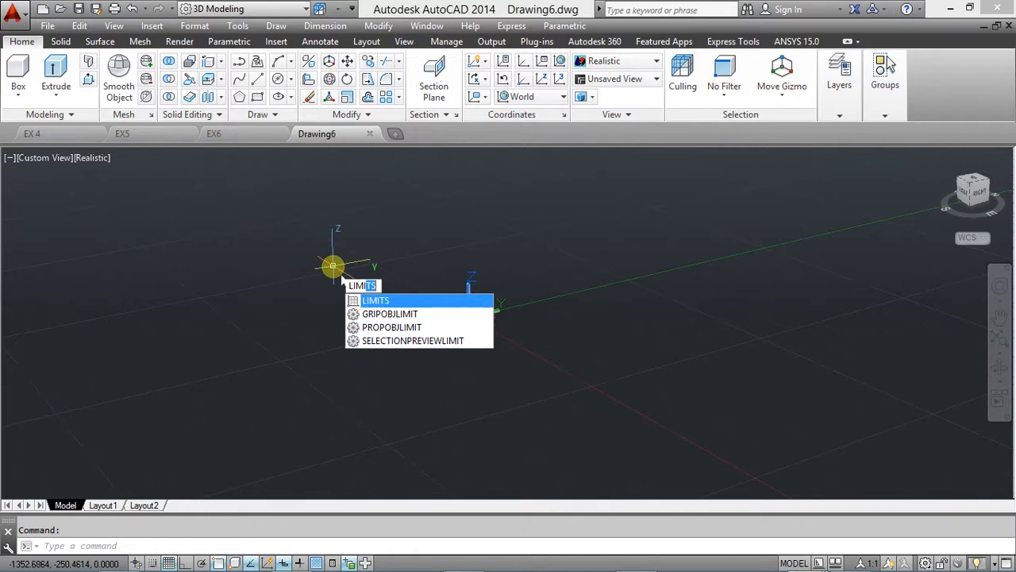
key("Return")
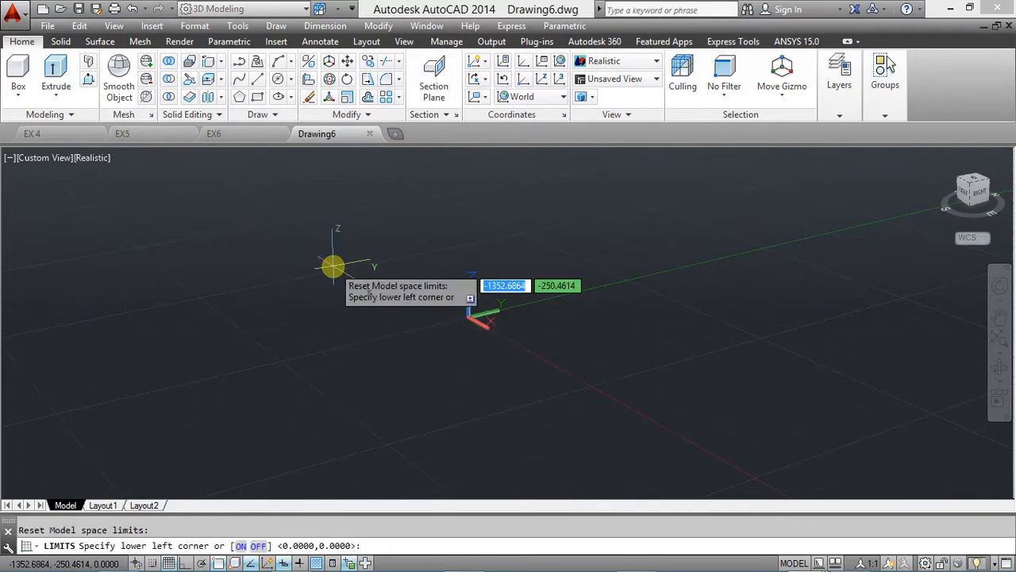
type("0")
key("Tab")
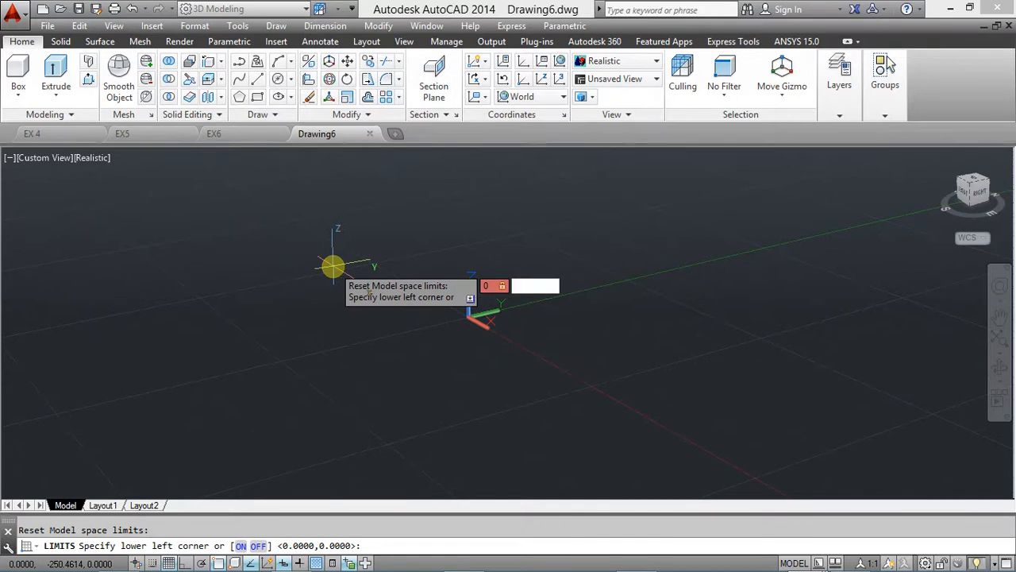
type("0")
key("Return")
type("200")
key("Tab")
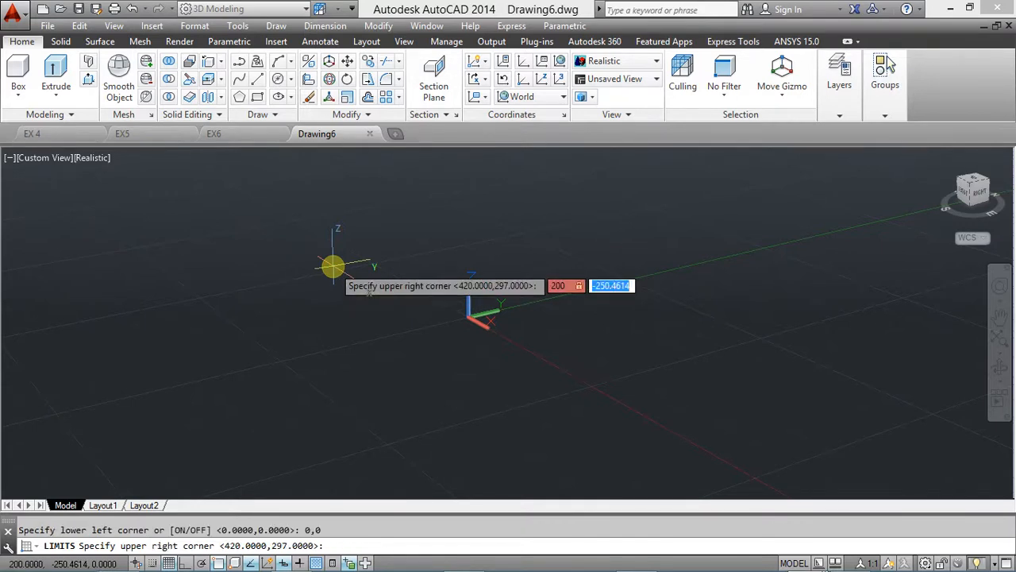
type("200")
key("Return")
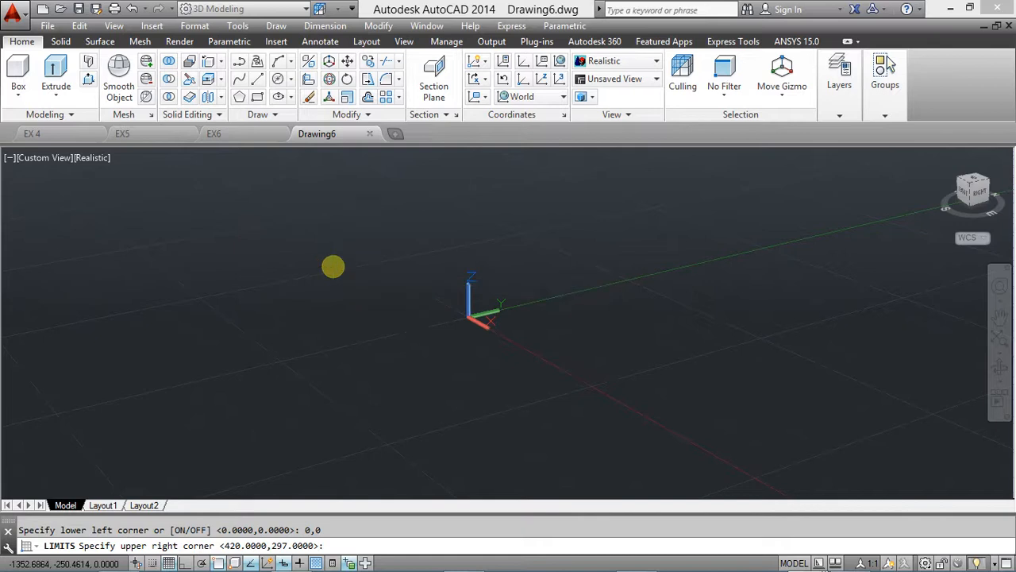
Set the UCS icon to the Noorigin option so it is not displayed at the origin
type("UCS")
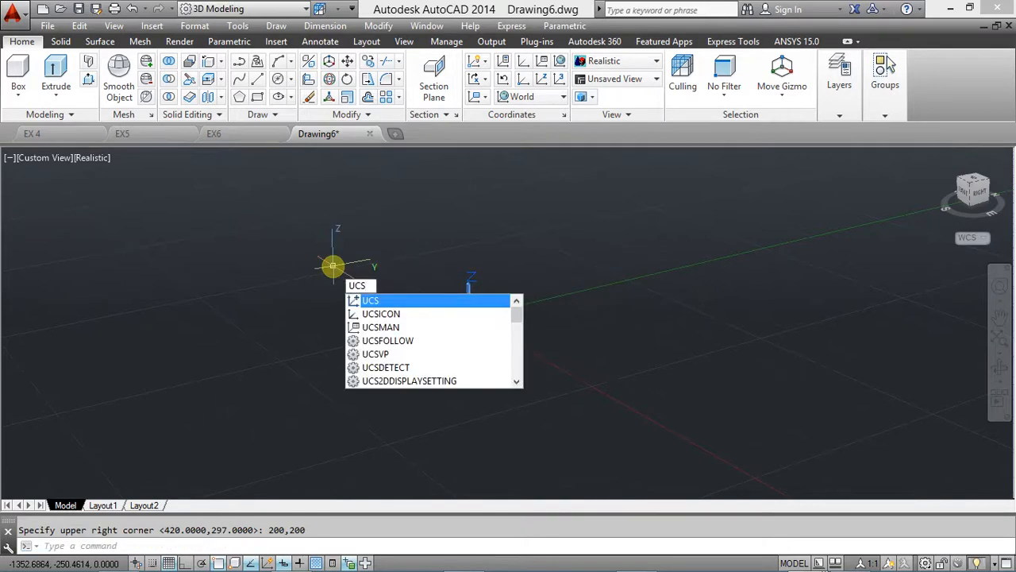
type("ICON")
key("Return")
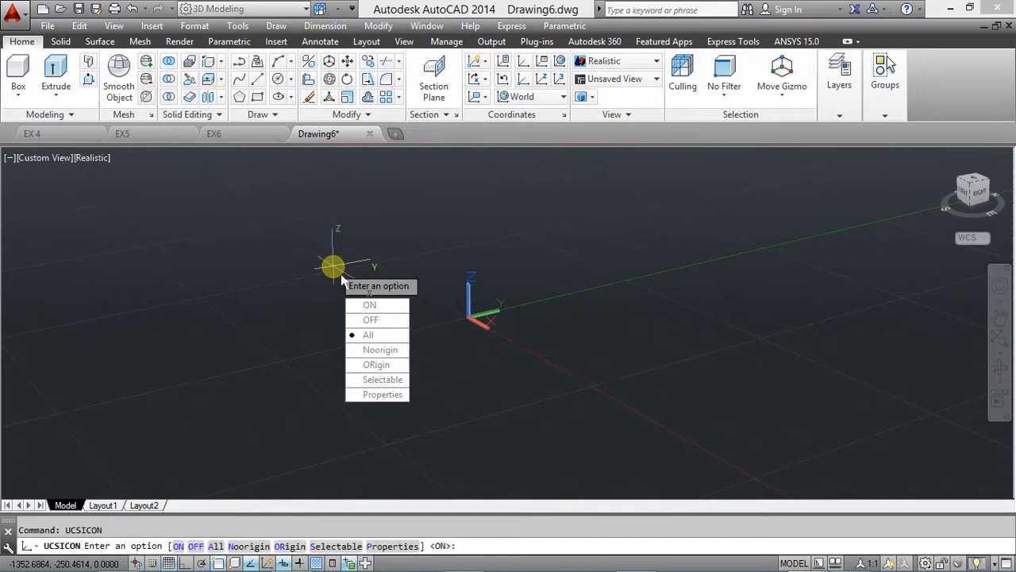
type("N")
key("Return")
Zoom the new drawing with the All option to fit its limits
type("A")
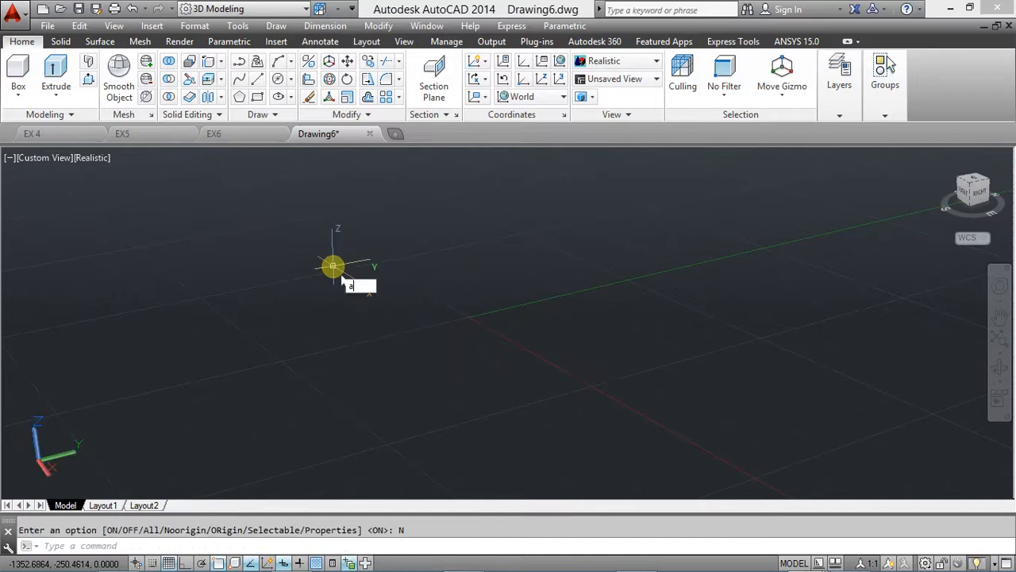
key("BackSpace")
type("Z")
key("Return")
type("a")
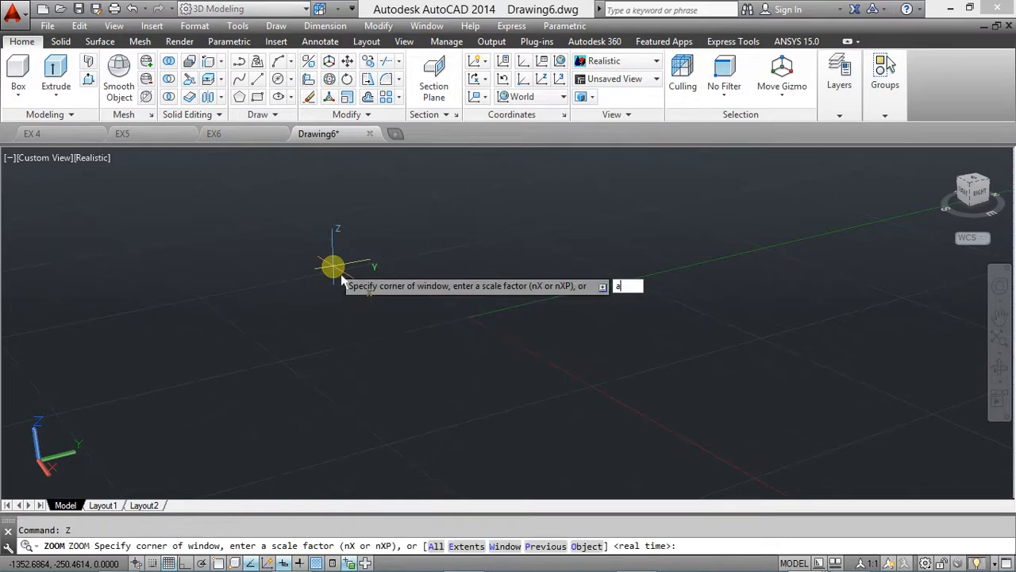
key("Return")
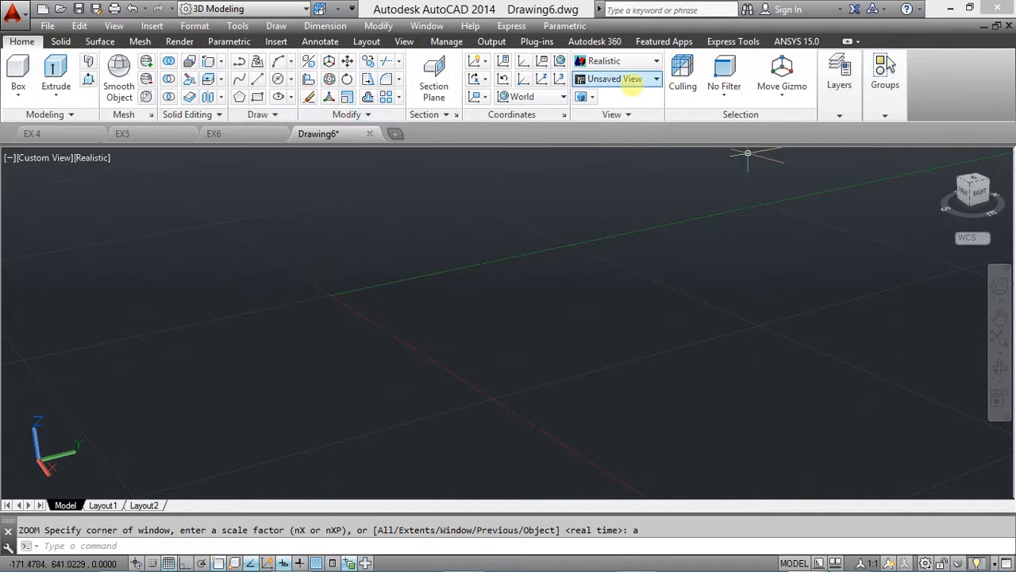
Open the choice of preset views for the new drawing
left_click(632, 82)
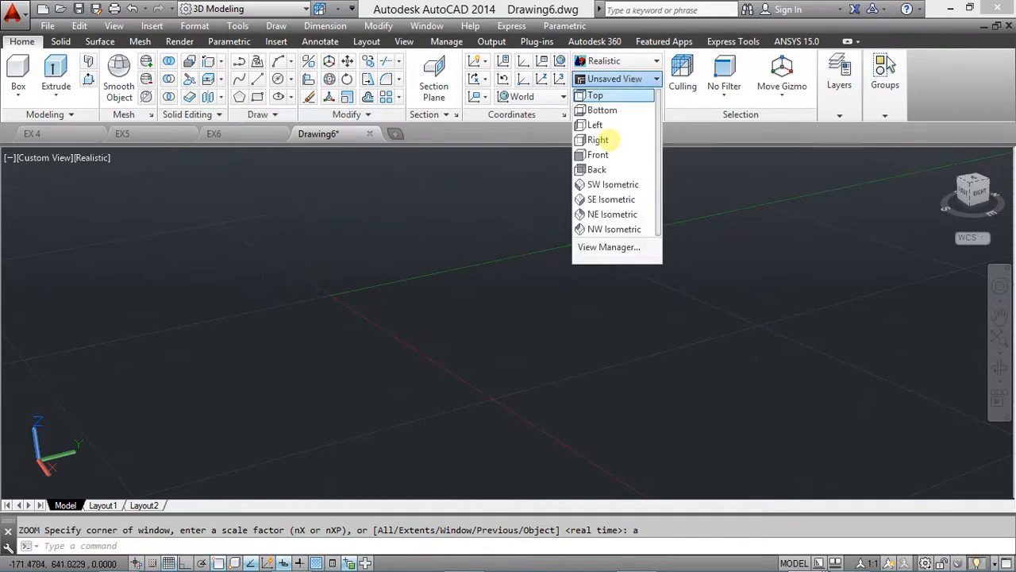
Switch to the SE Isometric view and turn on Ortho mode while starting a 98-unit line along the X axis
left_click(609, 206)
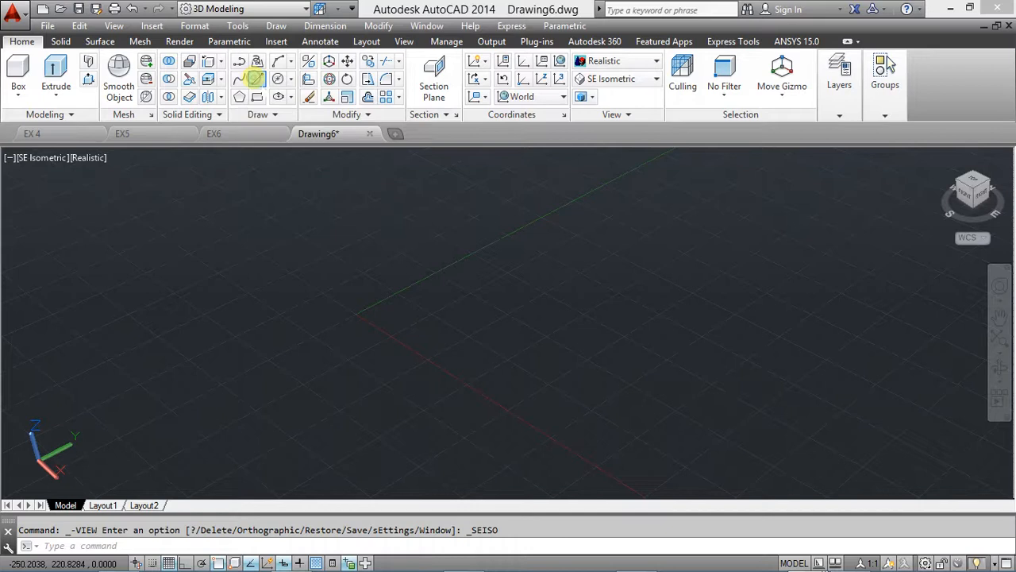
left_click(254, 79)
left_click(230, 269)
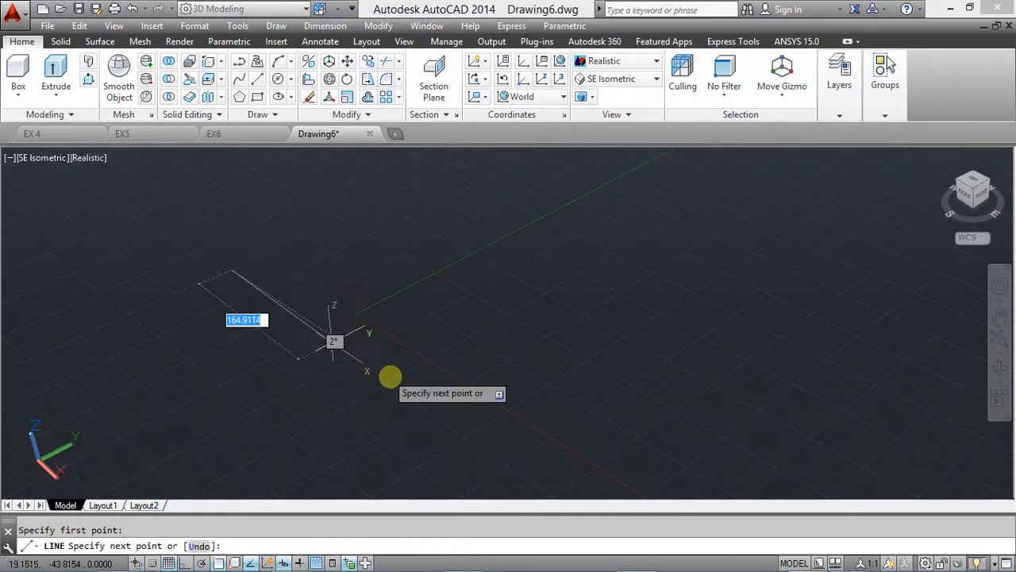
left_click(185, 563)
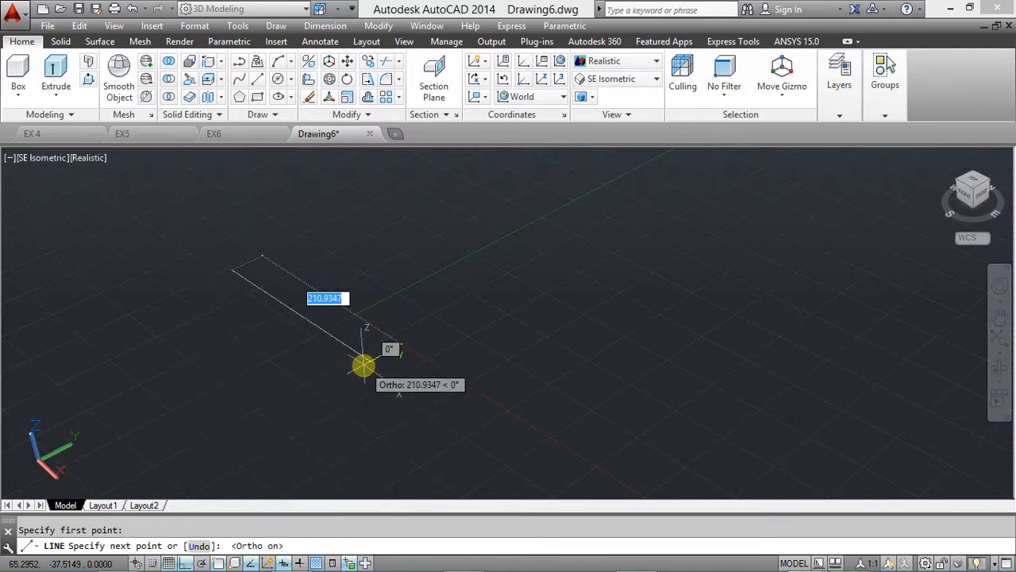
type("98")
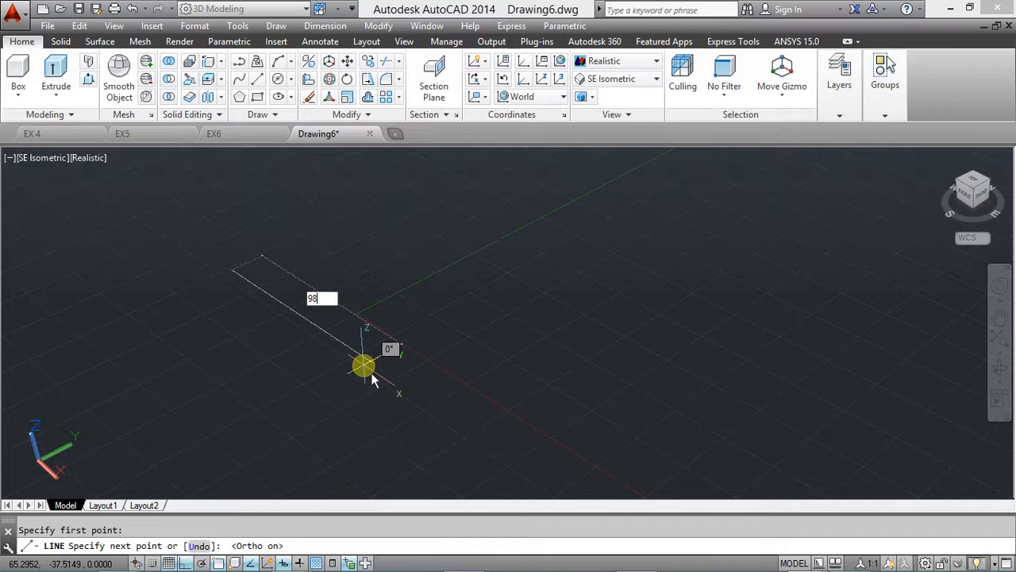
Consult the reference drawing in Windows Photo Viewer, then draw the base's first two edges, 98 along X and 42 along Y
key("alt+Tab")
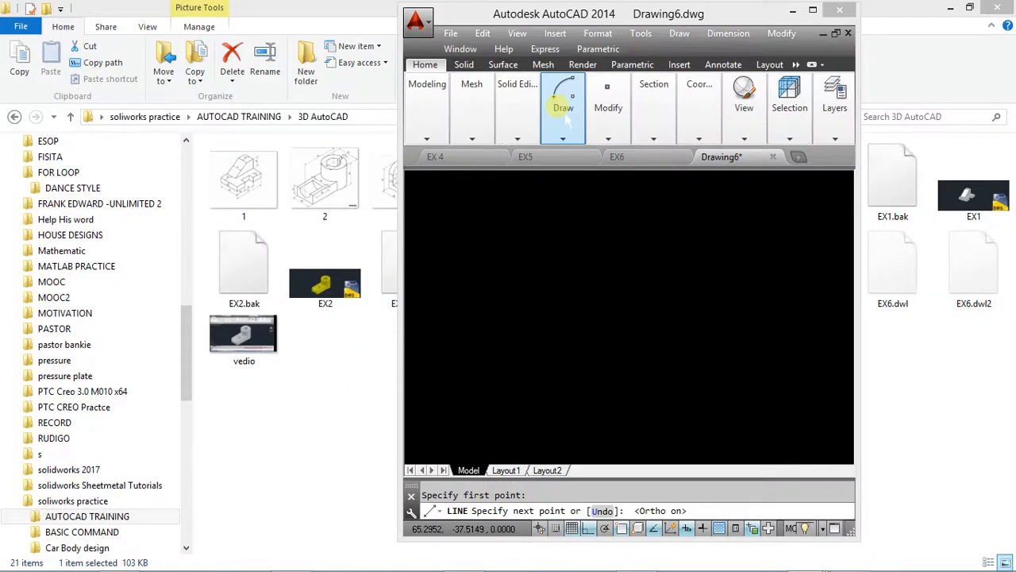
left_click(812, 10)
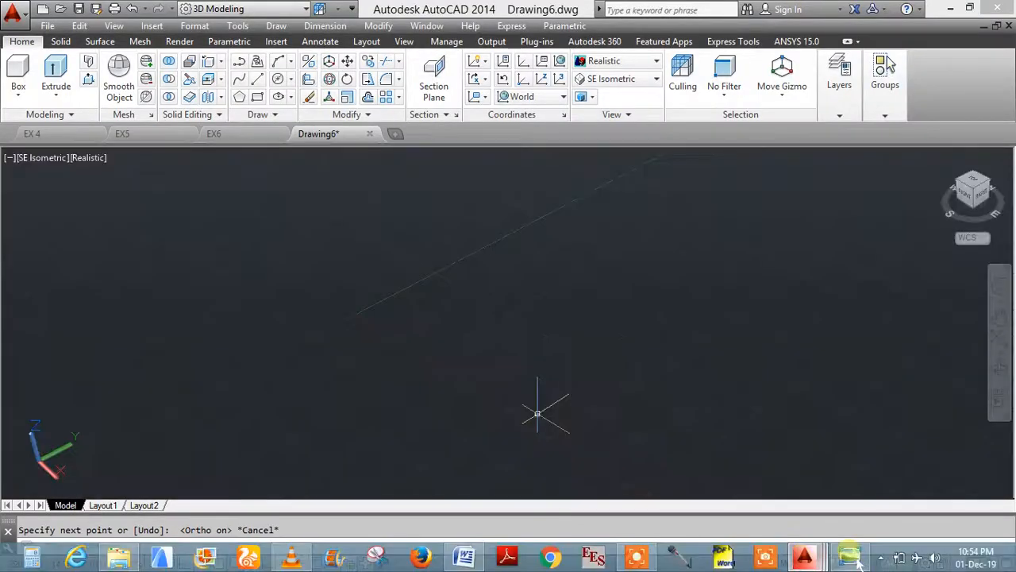
left_click(853, 556)
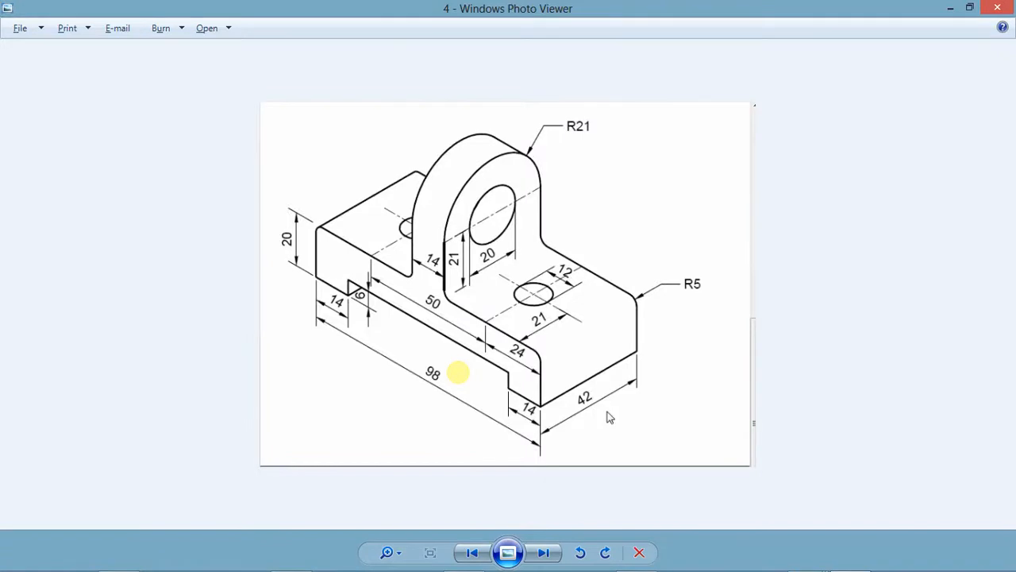
key("alt+Tab")
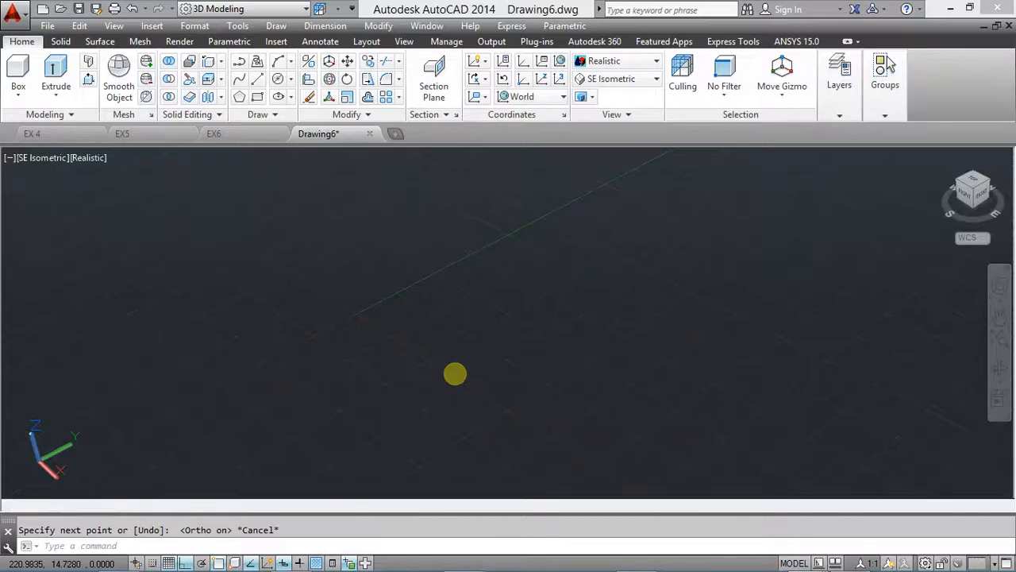
type("line")
key("Return")
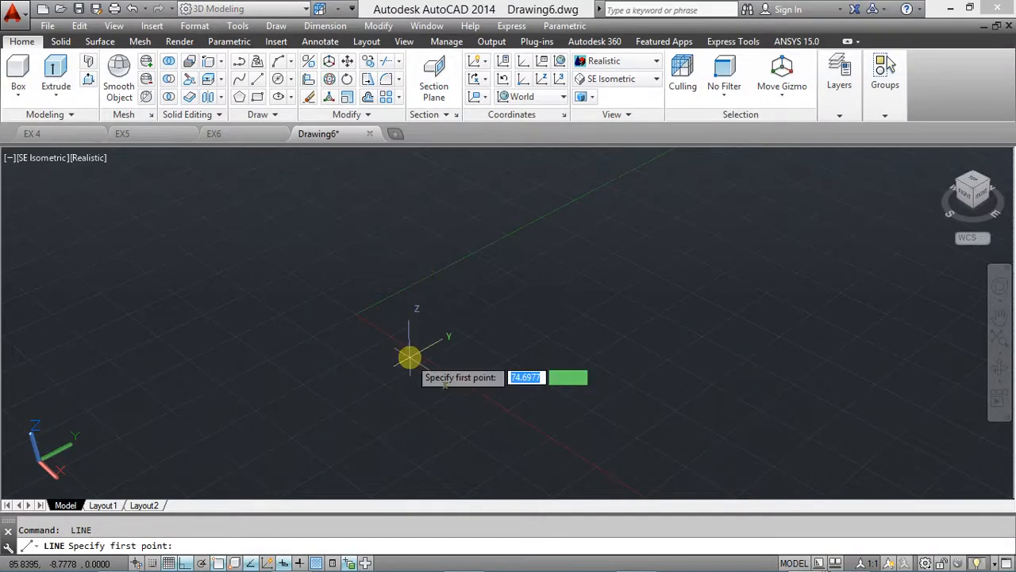
left_click(342, 306)
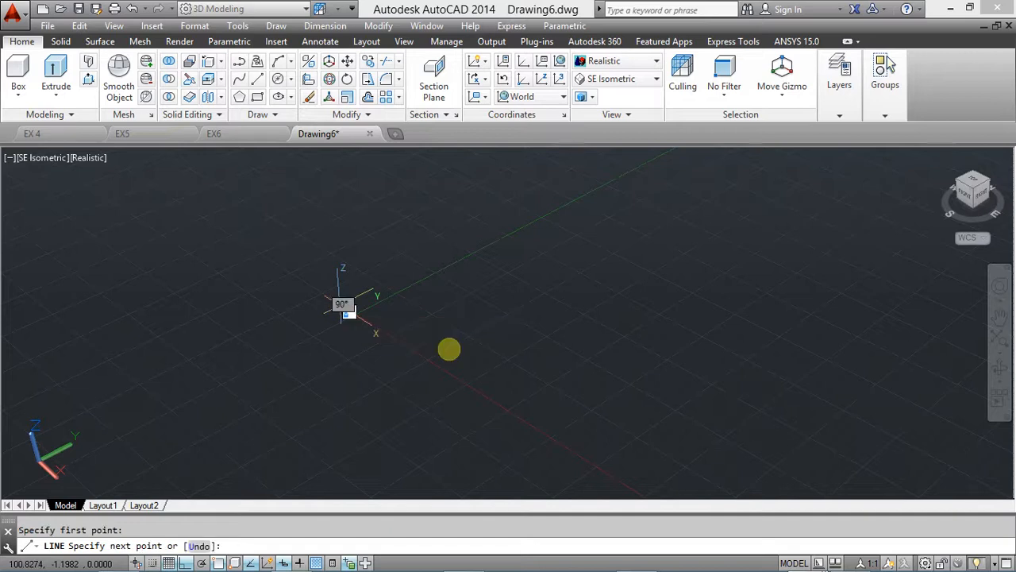
type("98")
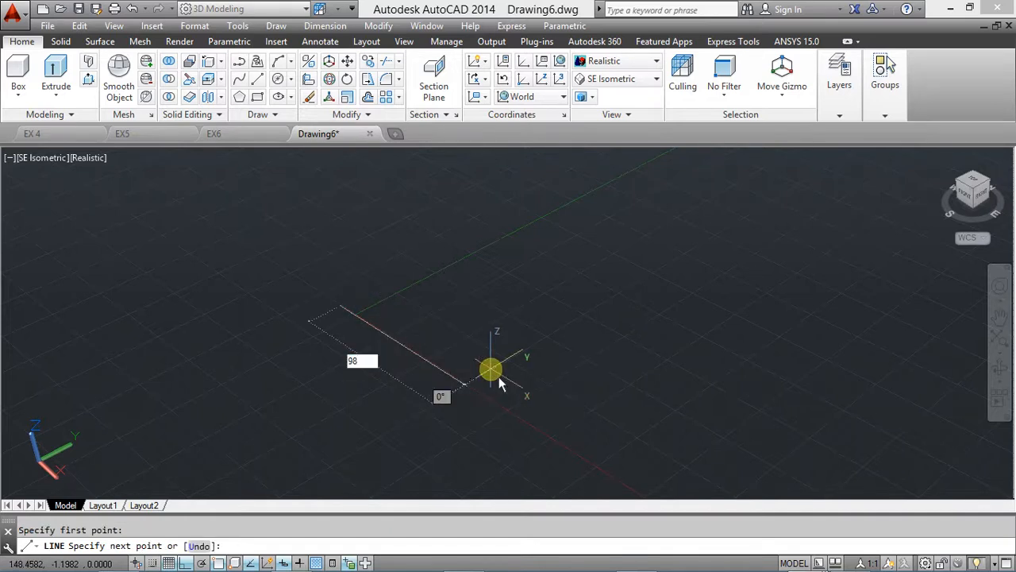
key("Return")
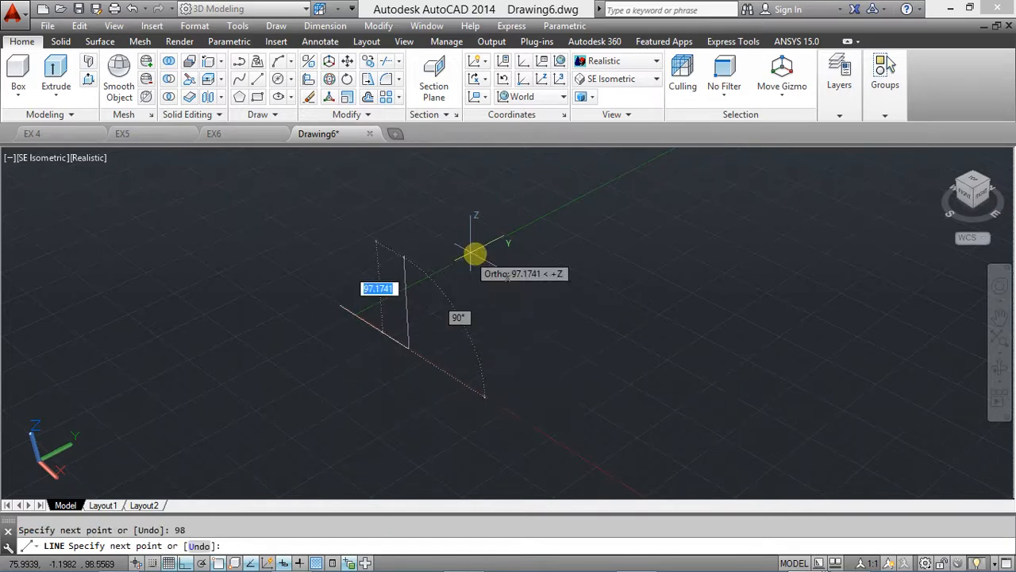
type("42")
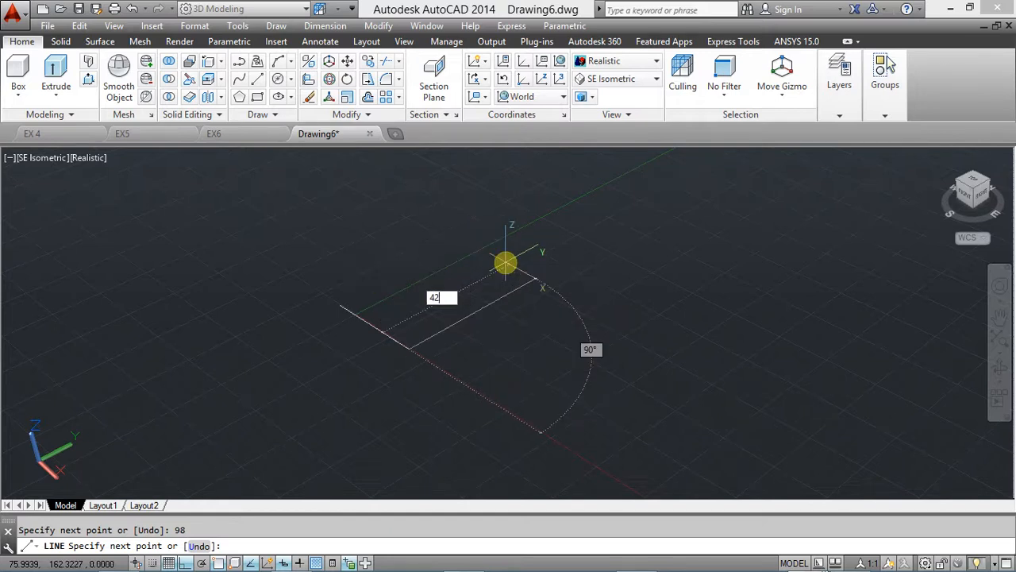
key("Return")
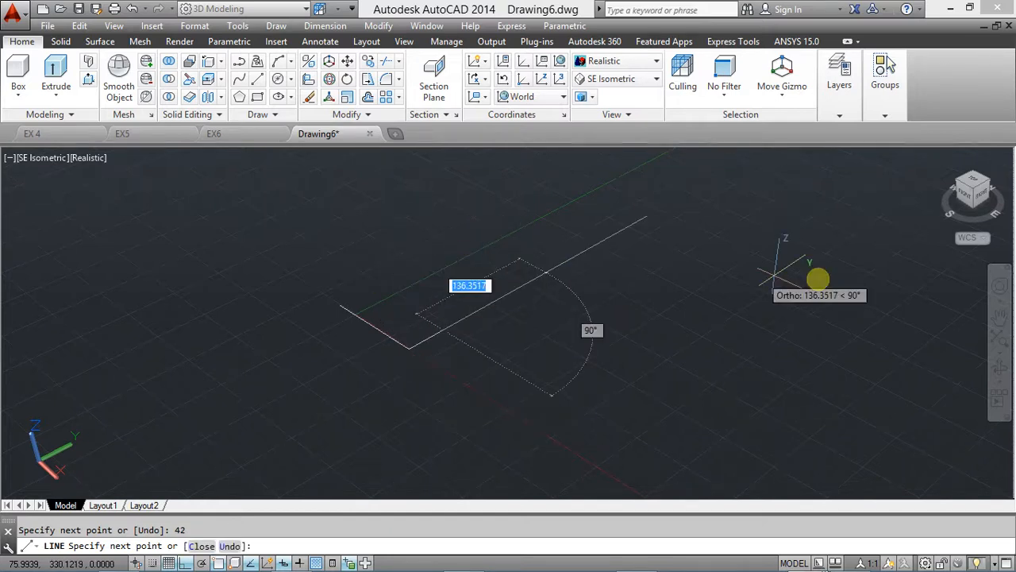
Complete the base rectangle by drawing its second long side parallel to the first and closing the outline
left_click(1000, 367)
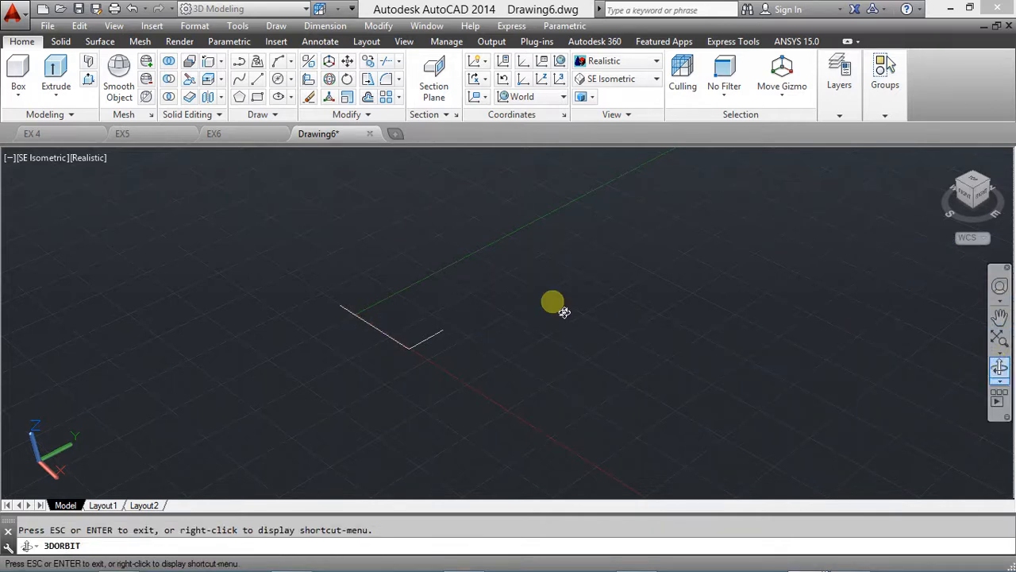
left_click(999, 338)
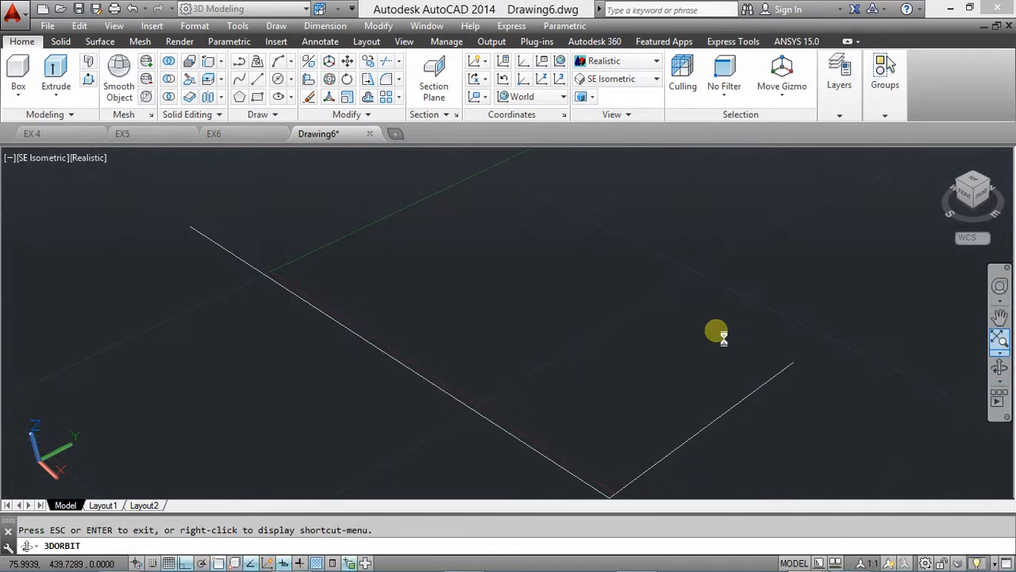
key("Escape")
scroll(621, 330, "up", 1)
scroll(618, 330, "down", 2)
scroll(583, 304, "down", 3)
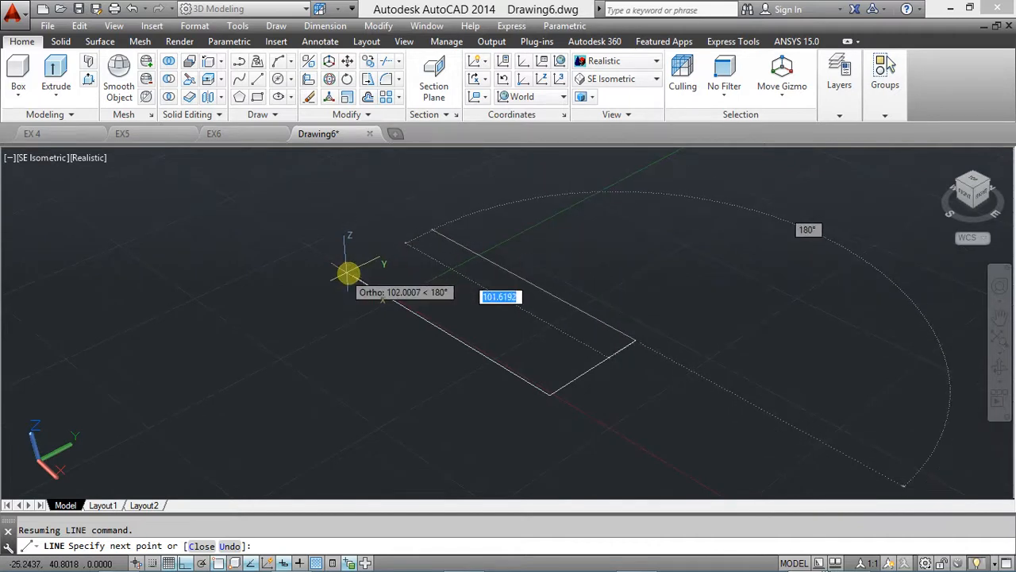
left_click(389, 256)
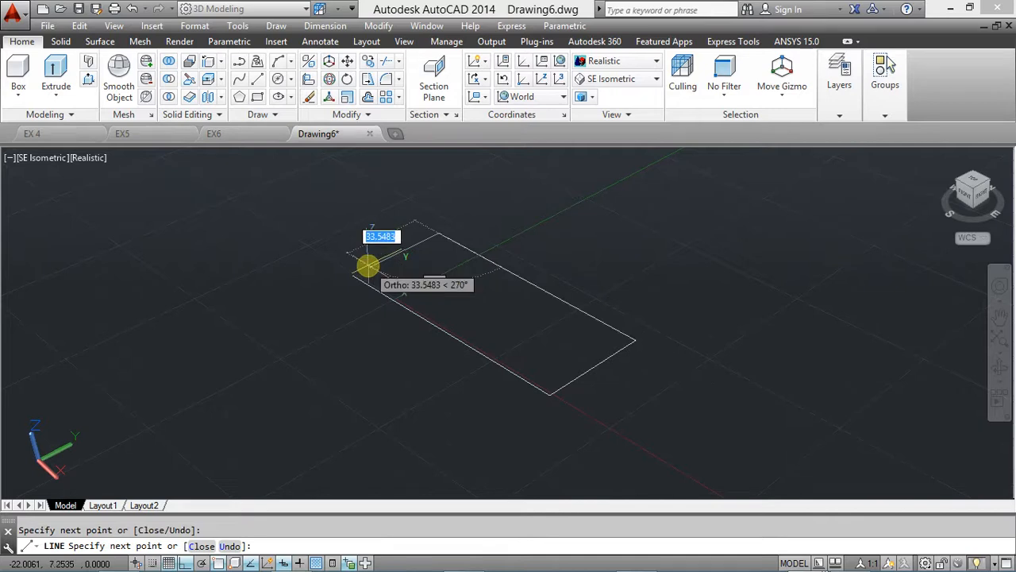
type("c")
key("Return")
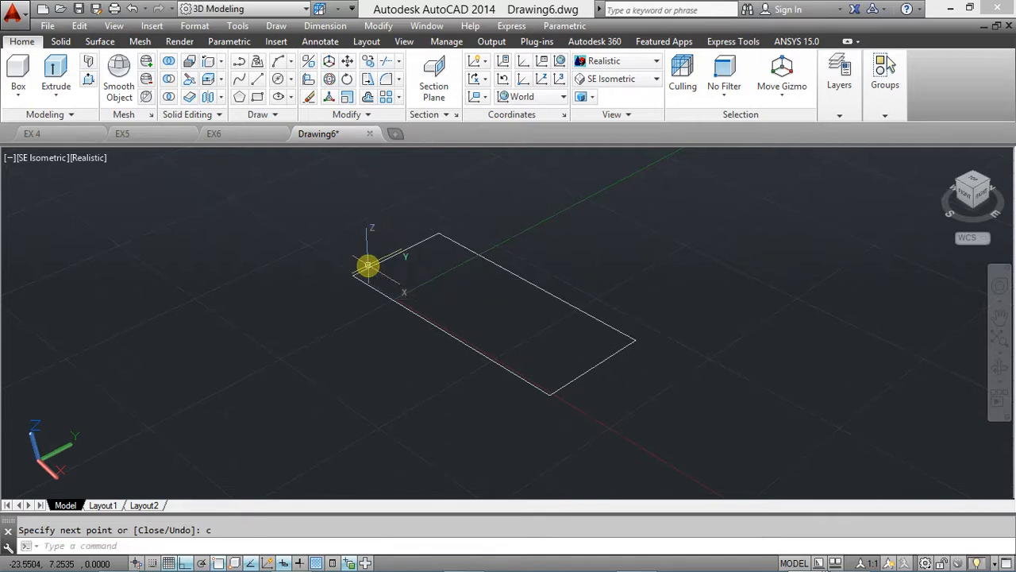
Presspull the rectangular area upward 20 units to form the base block
left_click(88, 79)
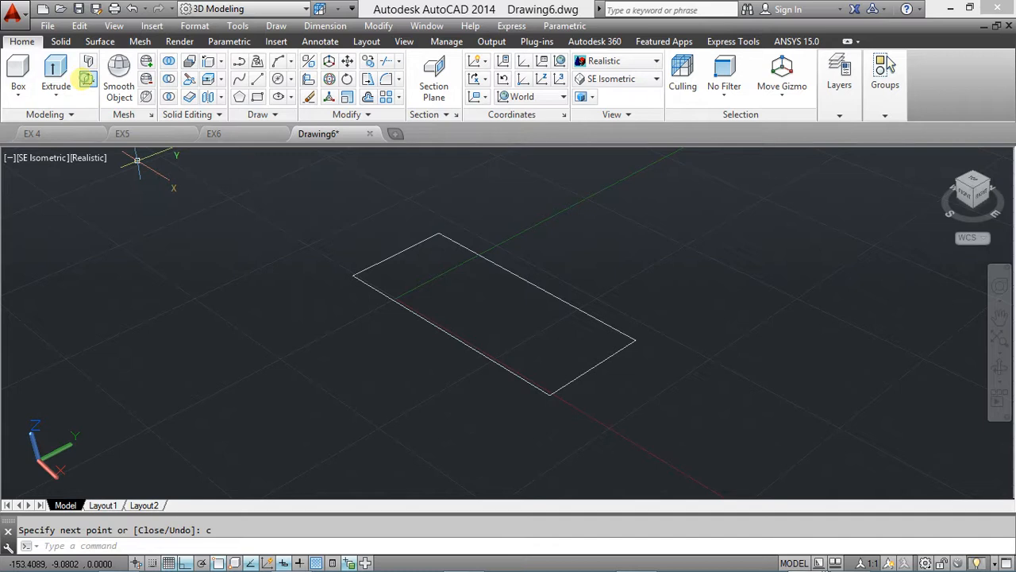
left_click(480, 267)
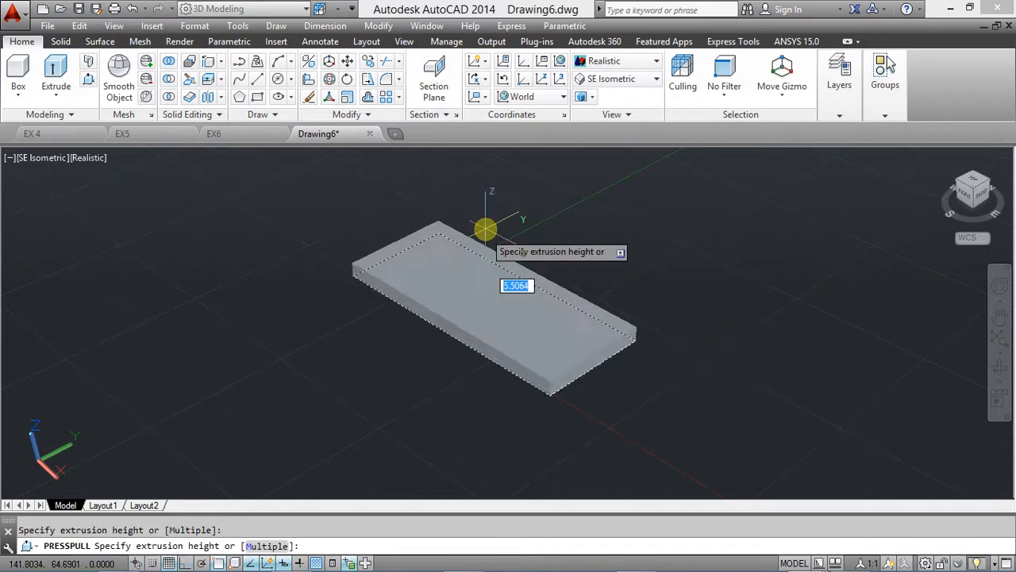
type("20")
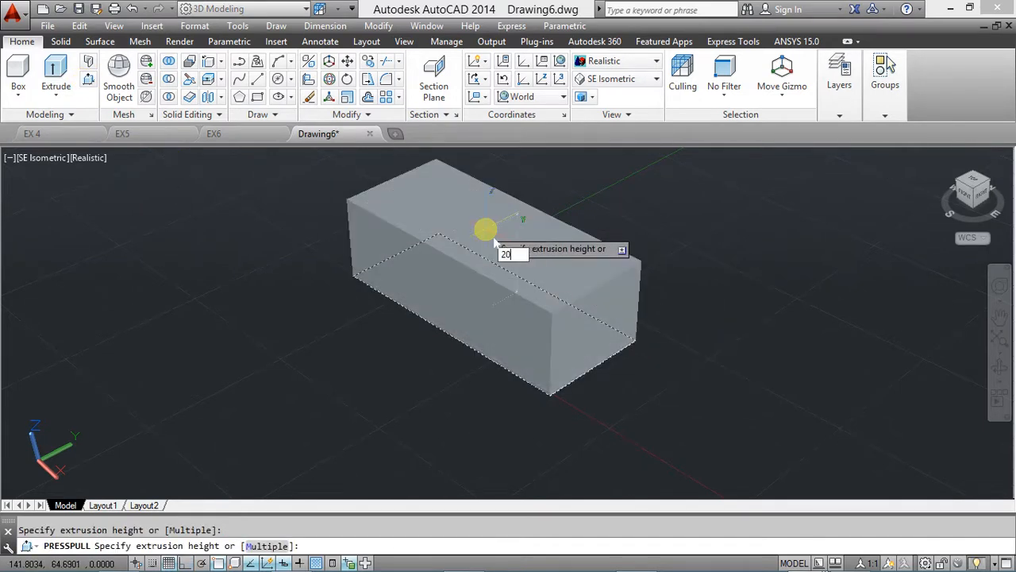
key("Return")
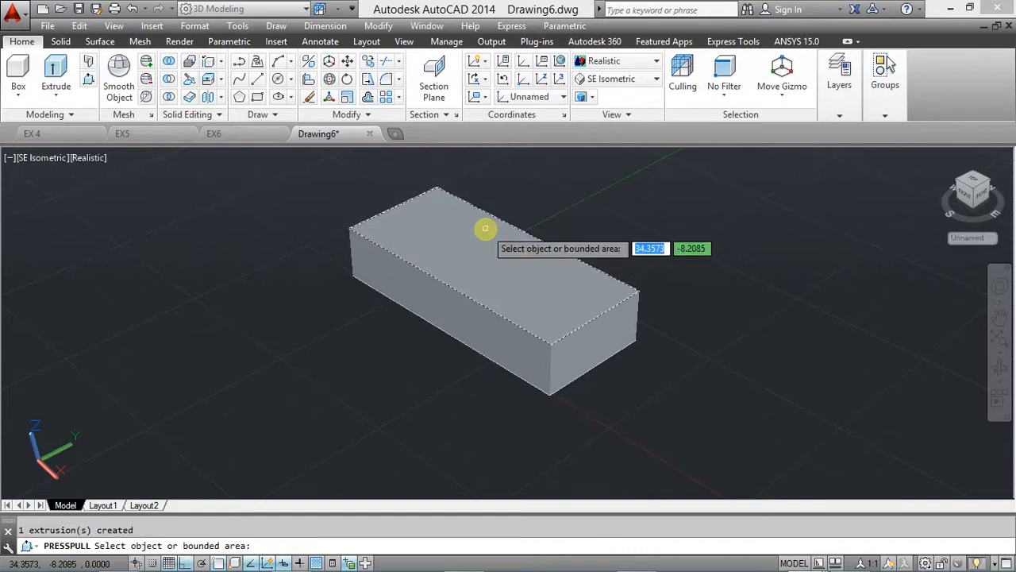
key("Return")
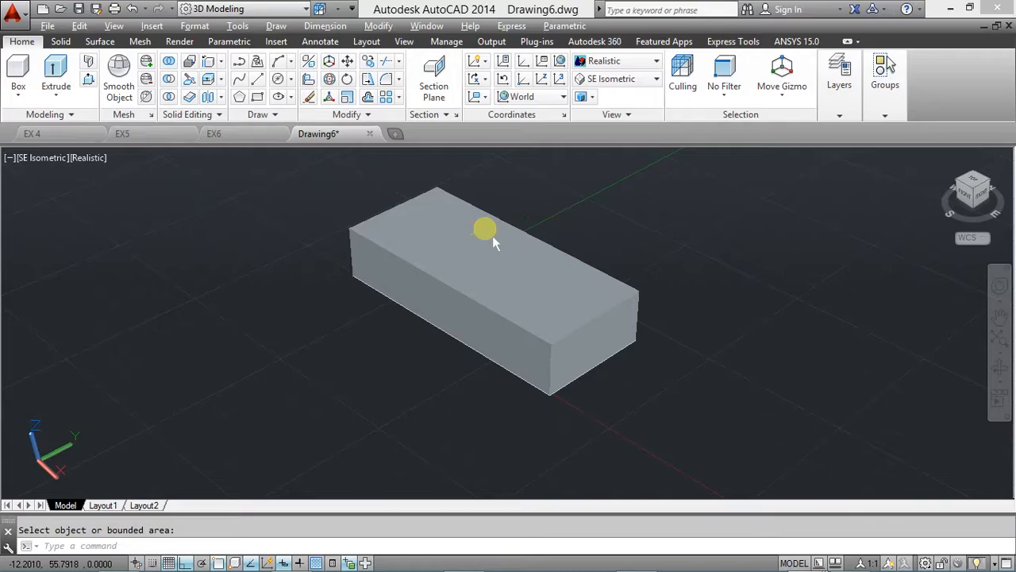
Check the slot dimensions on the reference drawing and copy the front face's +X end vertical edge 14 units inward along the block's length
key("alt+Tab")
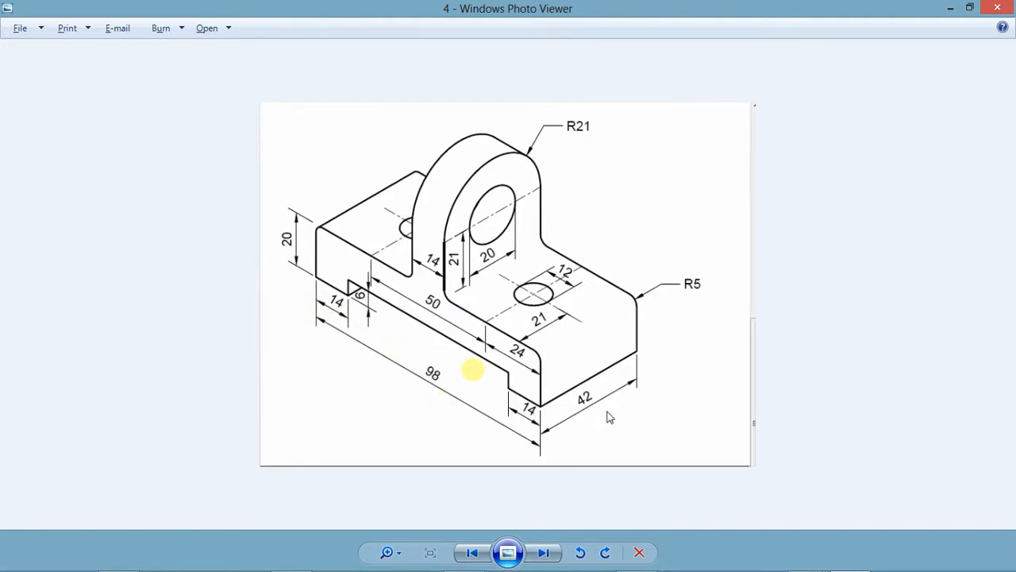
key("alt+Tab")
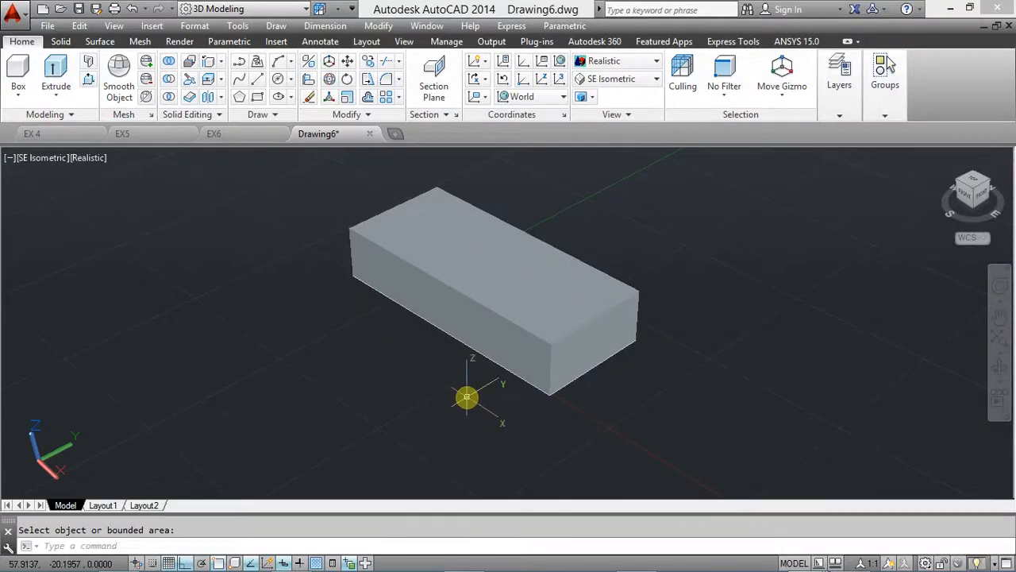
middle_click_drag(455, 369, 416, 389)
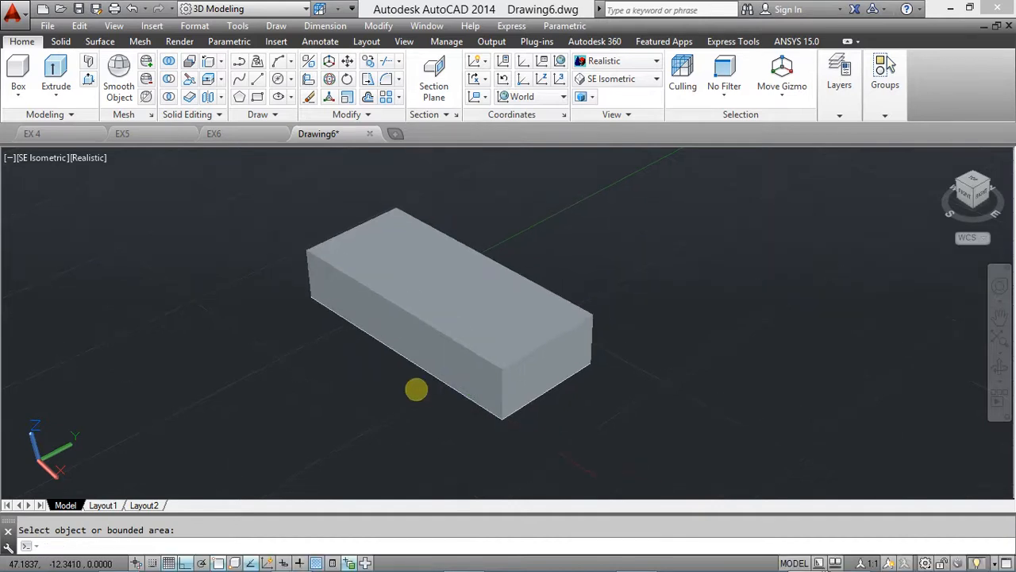
key("Escape")
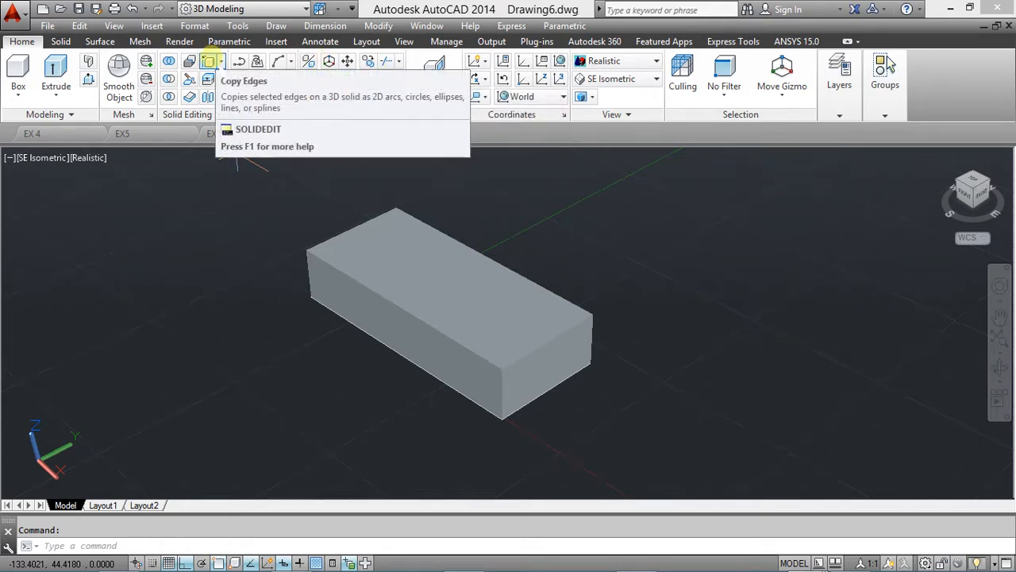
left_click(209, 62)
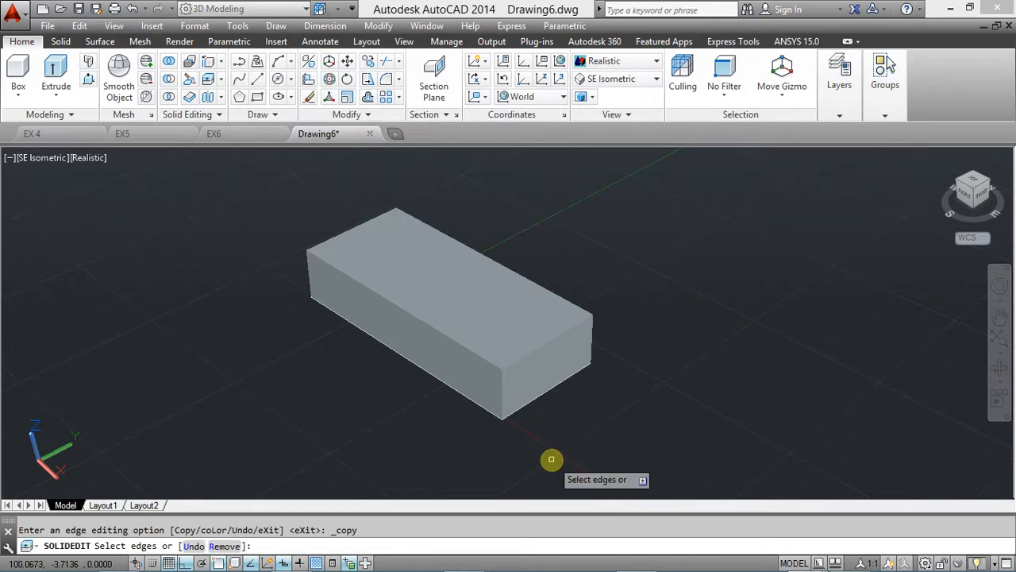
left_click(503, 394)
key("Return")
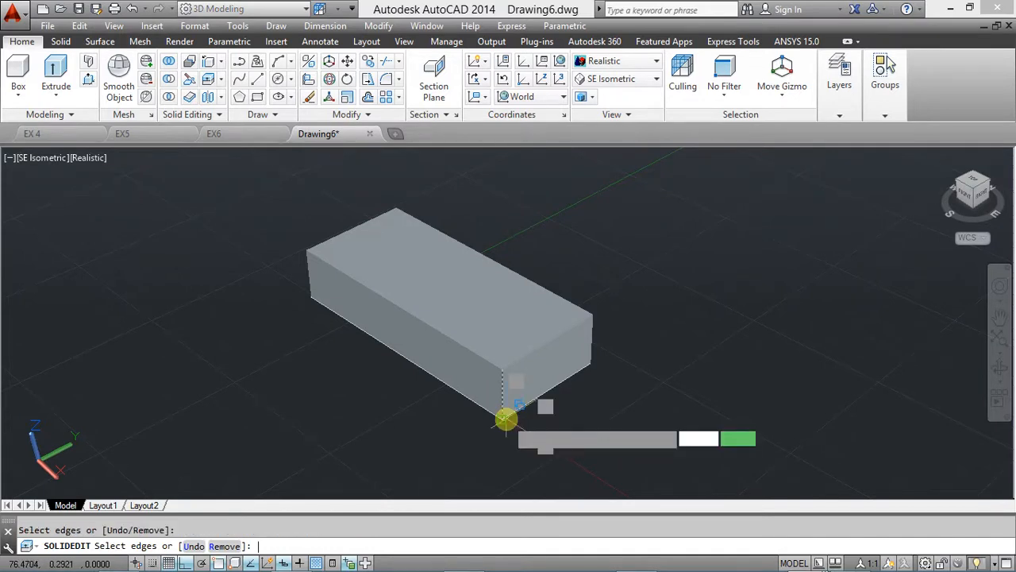
left_click(476, 455)
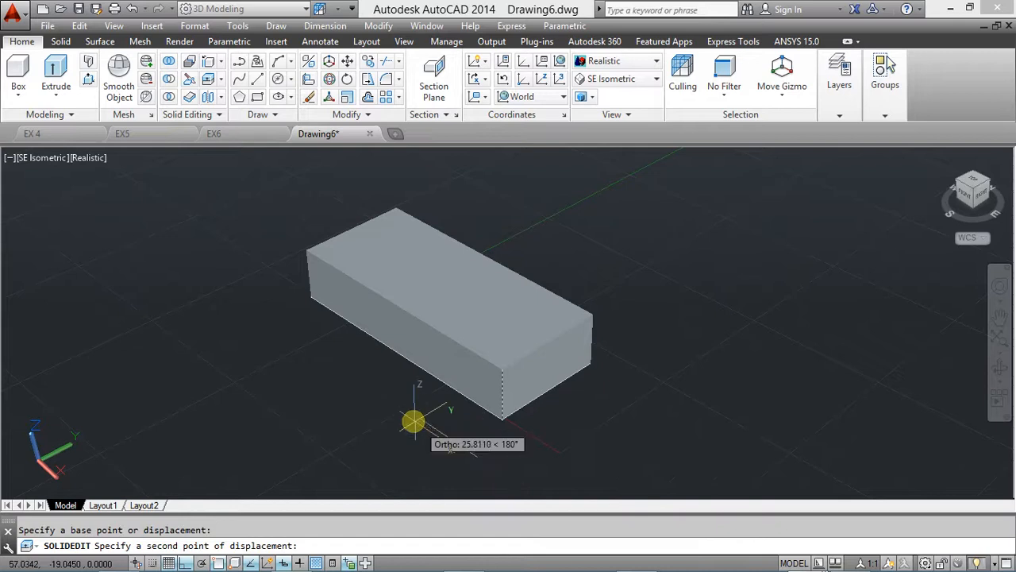
type("14")
key("Return")
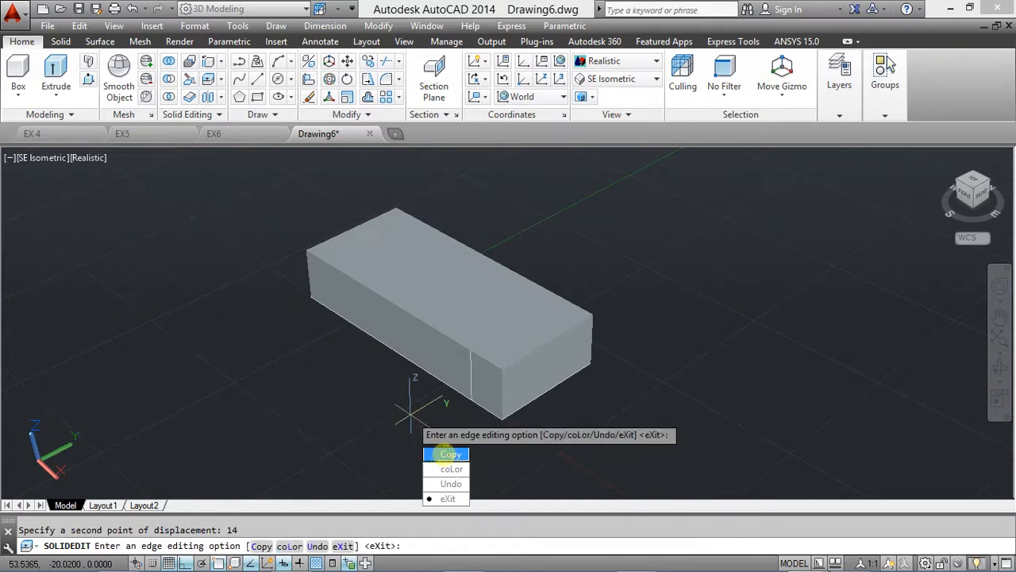
Copy the front face's -X end vertical edge 14 units inward along the block's length
left_click(450, 454)
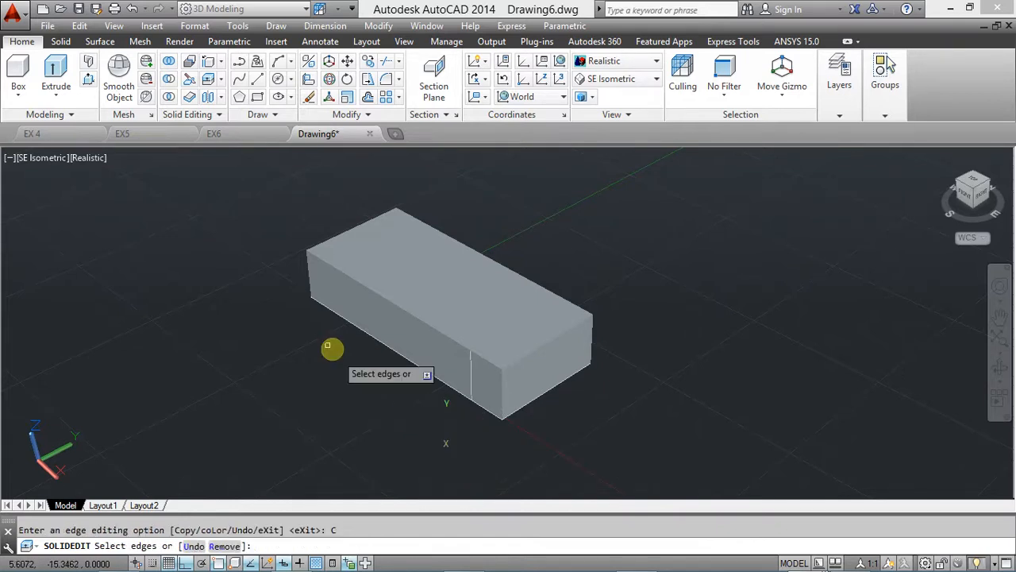
left_click(307, 274)
key("Return")
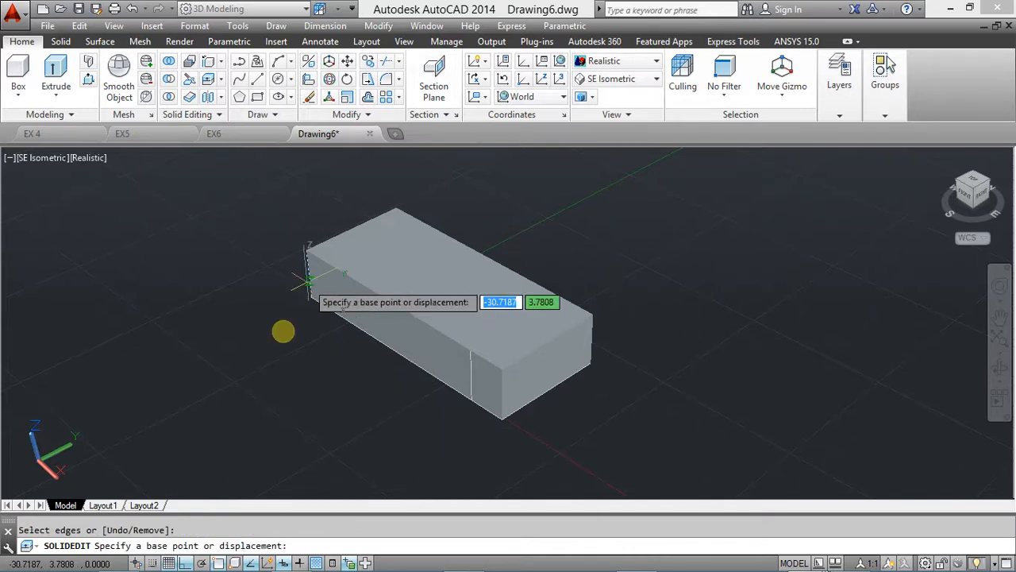
left_click(254, 316)
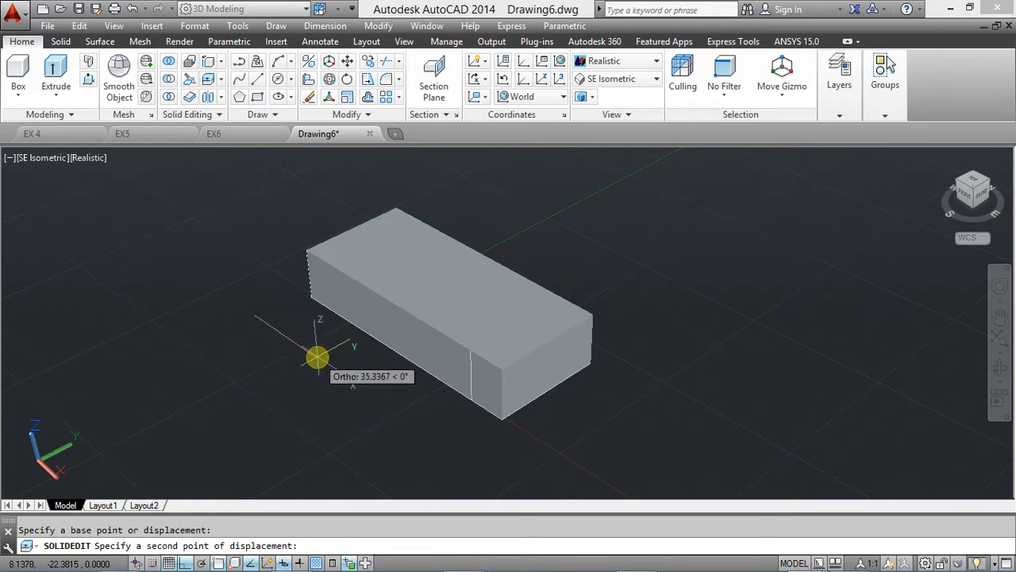
type("14")
key("Return")
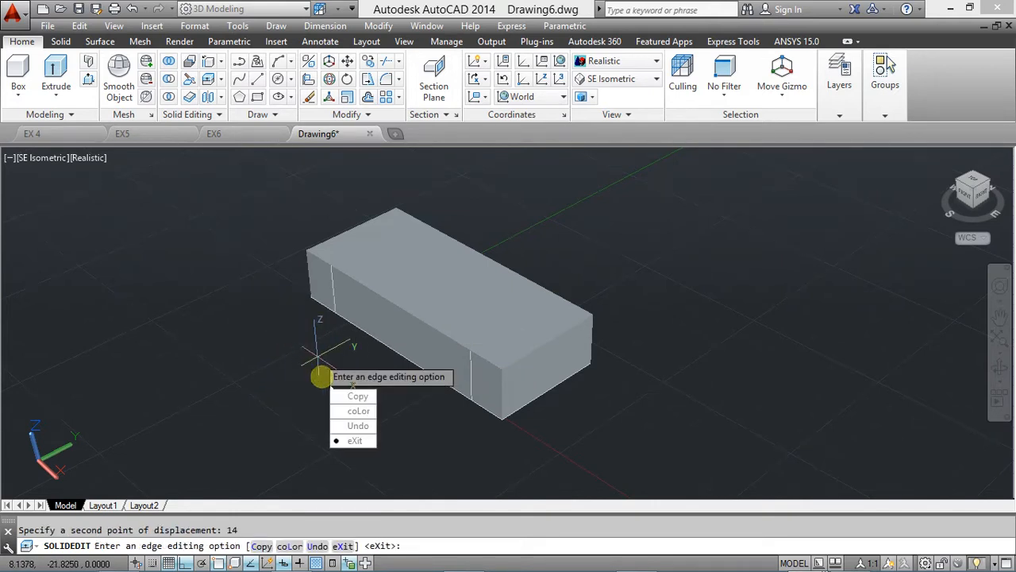
left_click(358, 396)
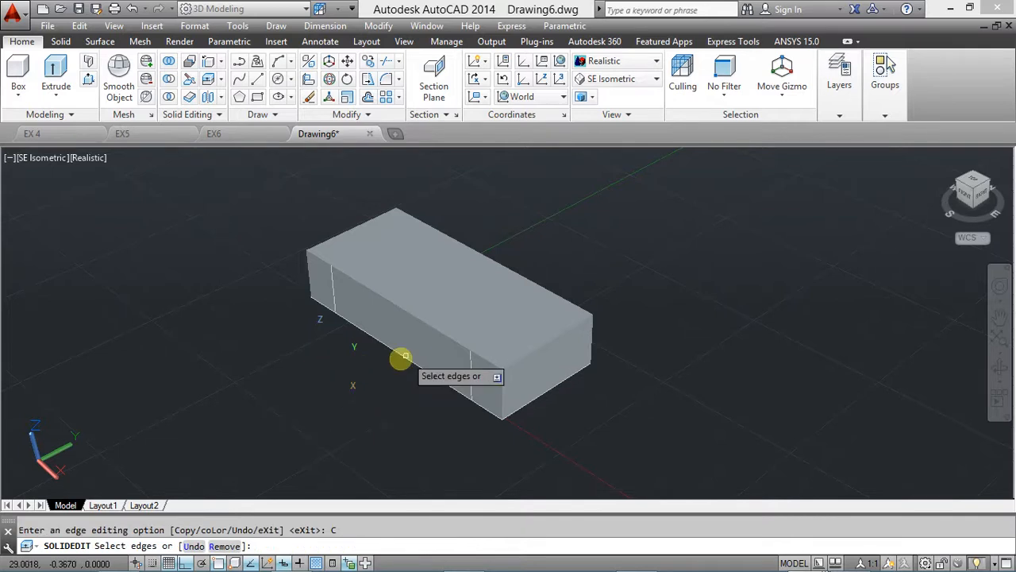
left_click(416, 366)
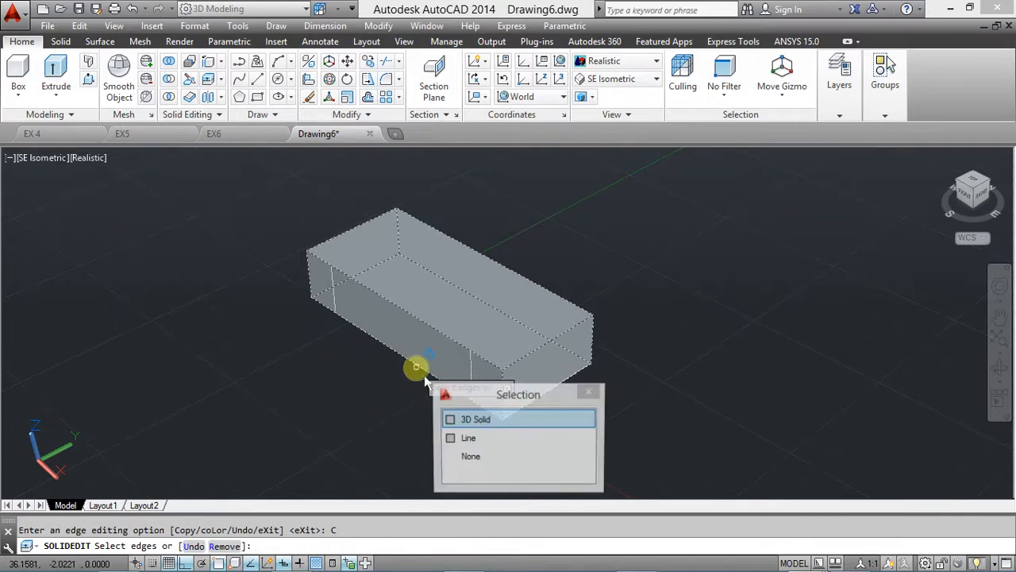
left_click(469, 437)
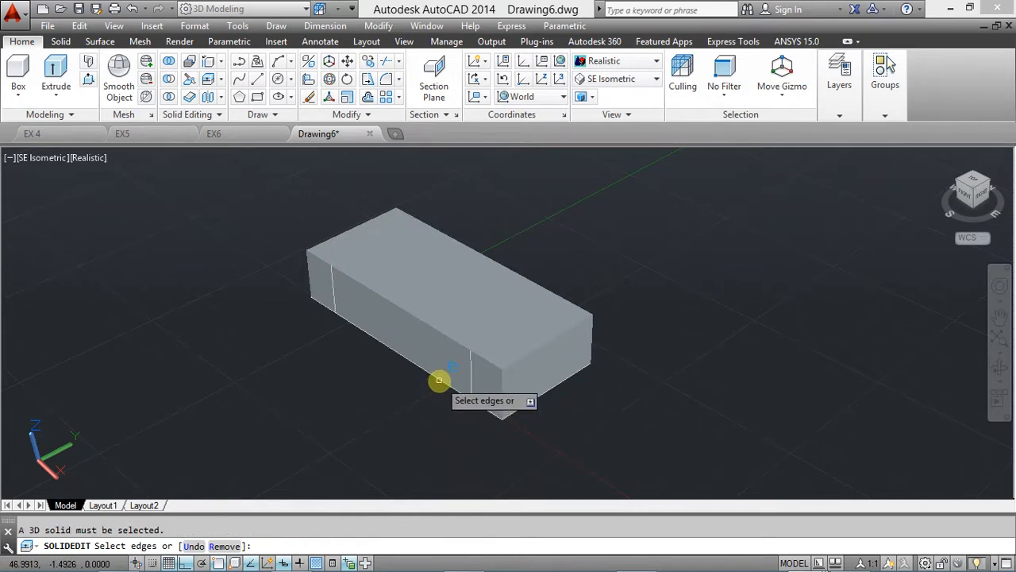
left_click(439, 380)
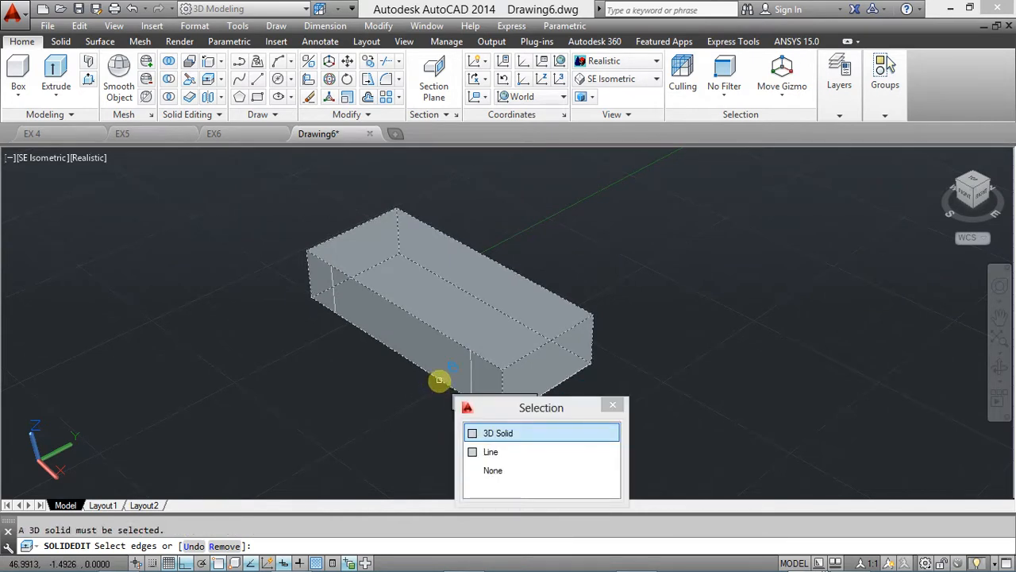
key("Escape")
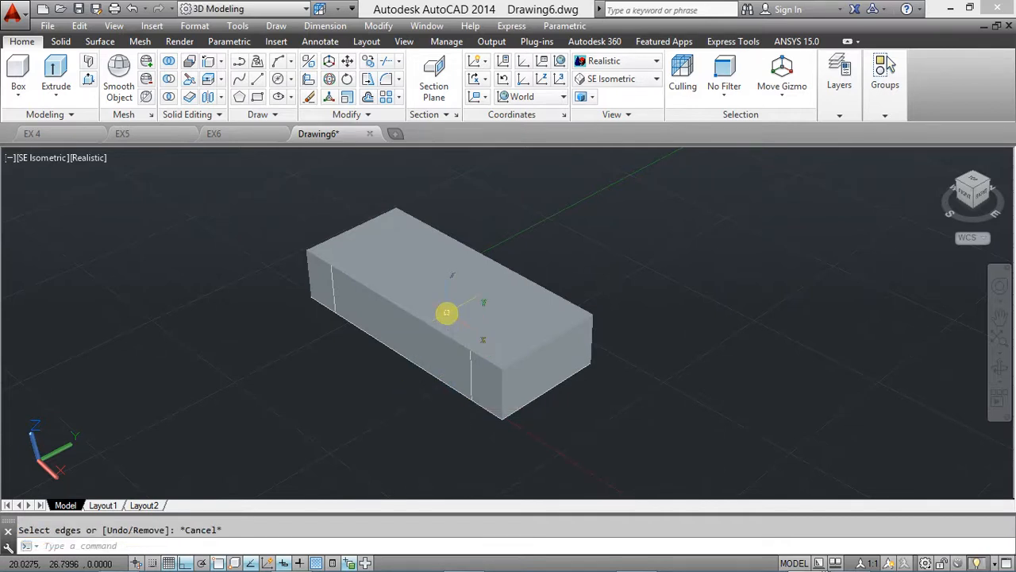
Switch the model's visual style to 2D Wireframe
scroll(433, 317, "down", 1)
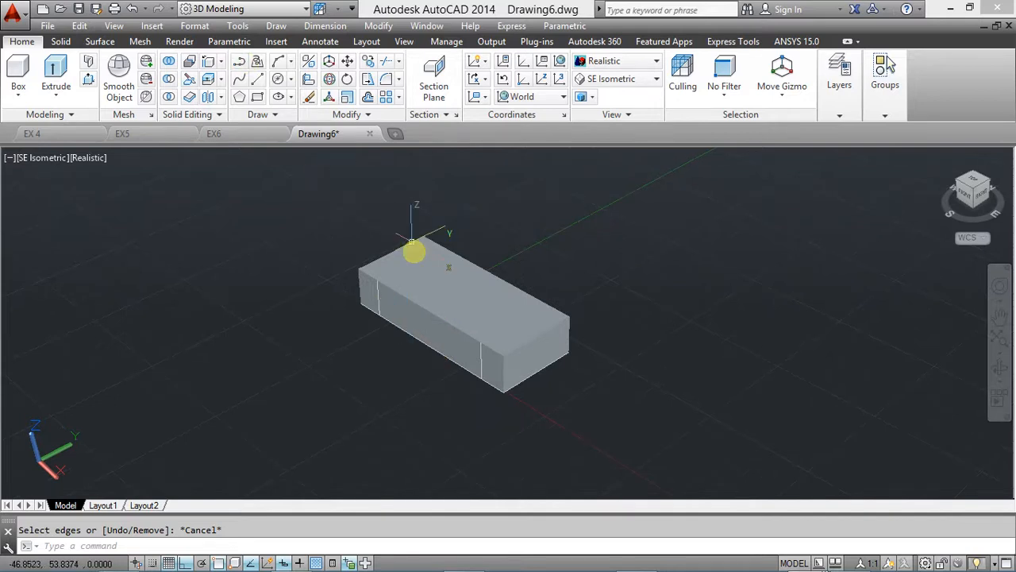
scroll(415, 267, "up", 1)
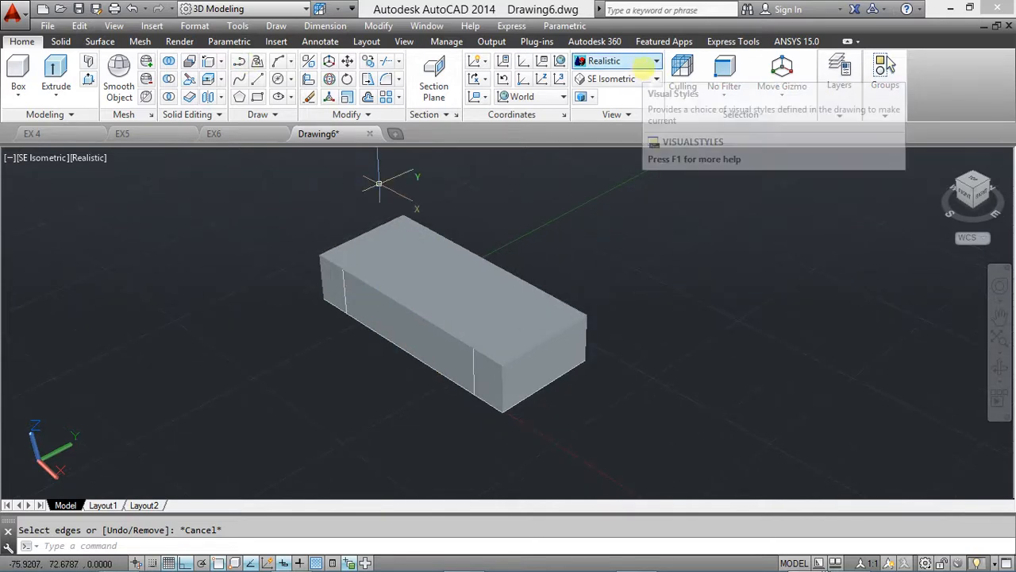
left_click(653, 61)
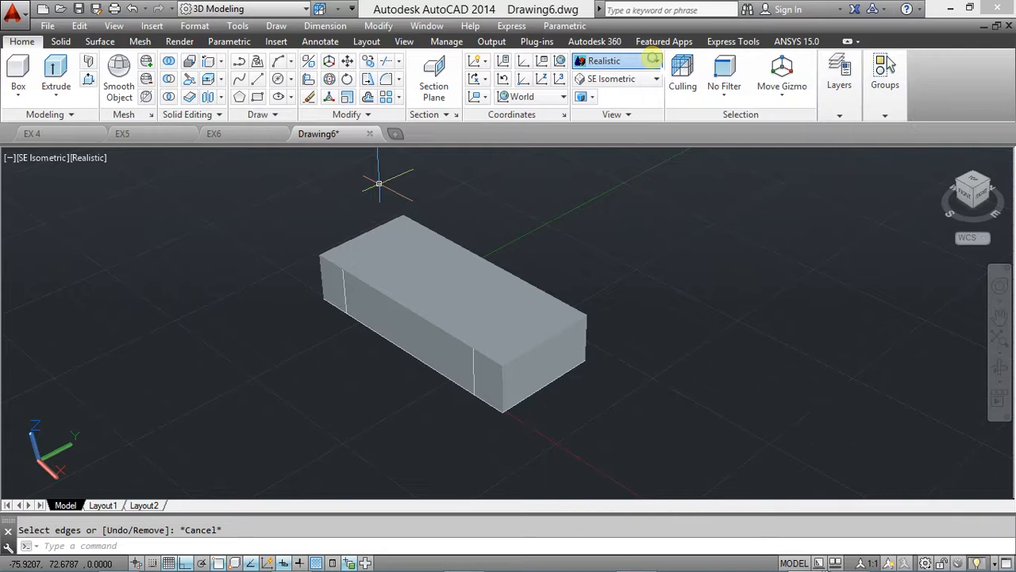
left_click(639, 63)
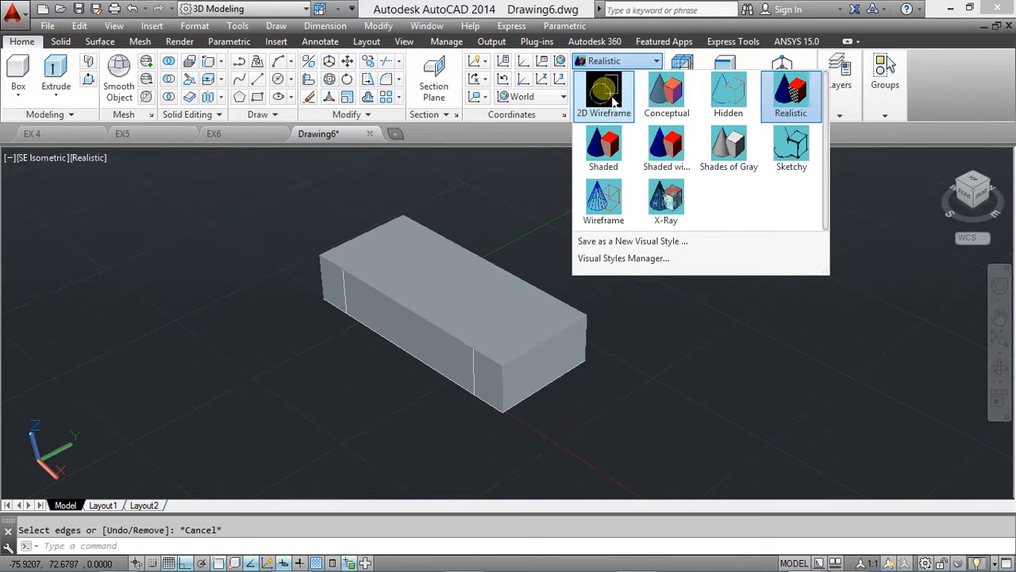
left_click(606, 91)
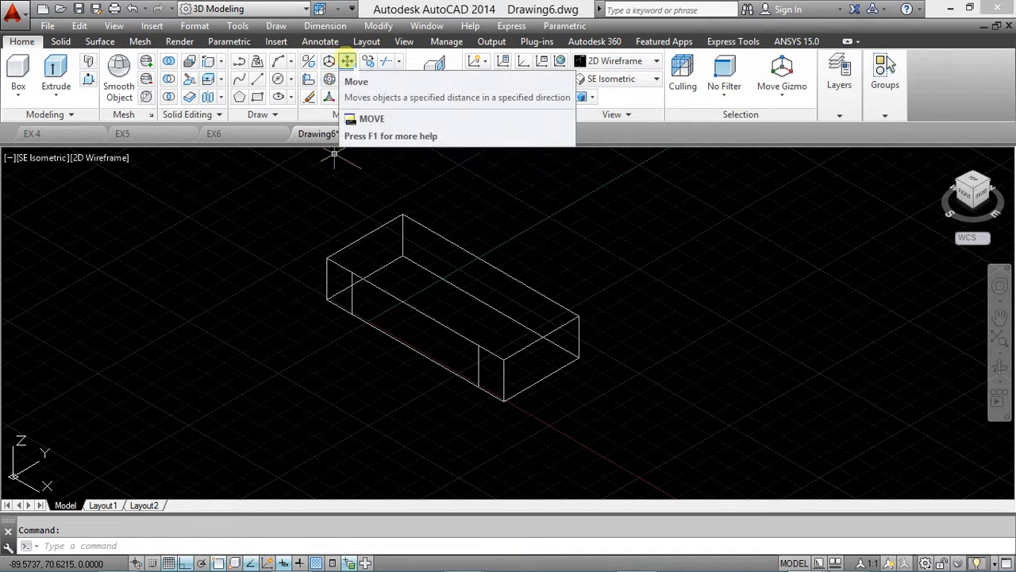
Move the solid block together with the two copied vertical edge lines in the +Y direction, off the original base outline
left_click(347, 62)
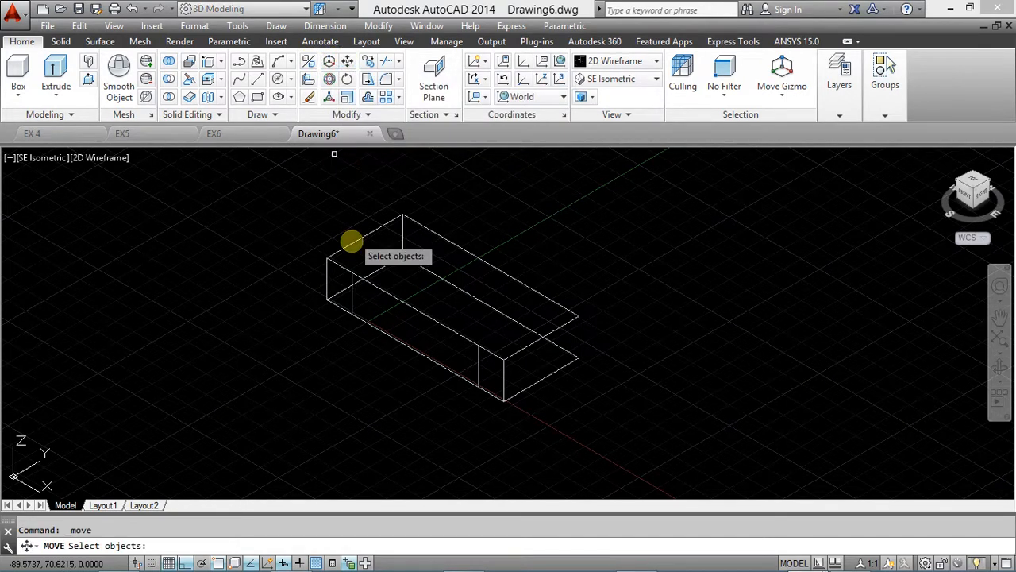
left_click(353, 240)
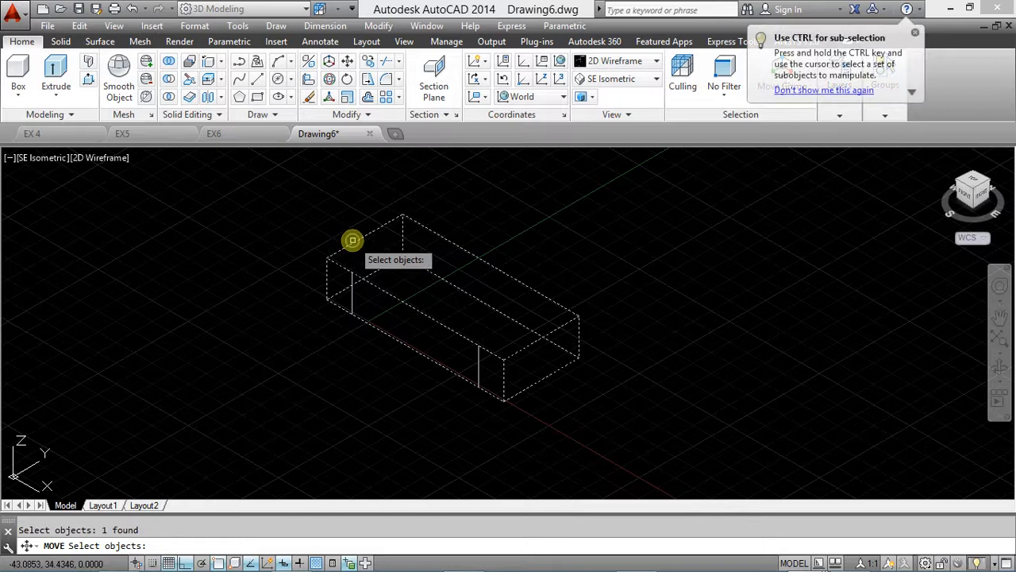
left_click(350, 290)
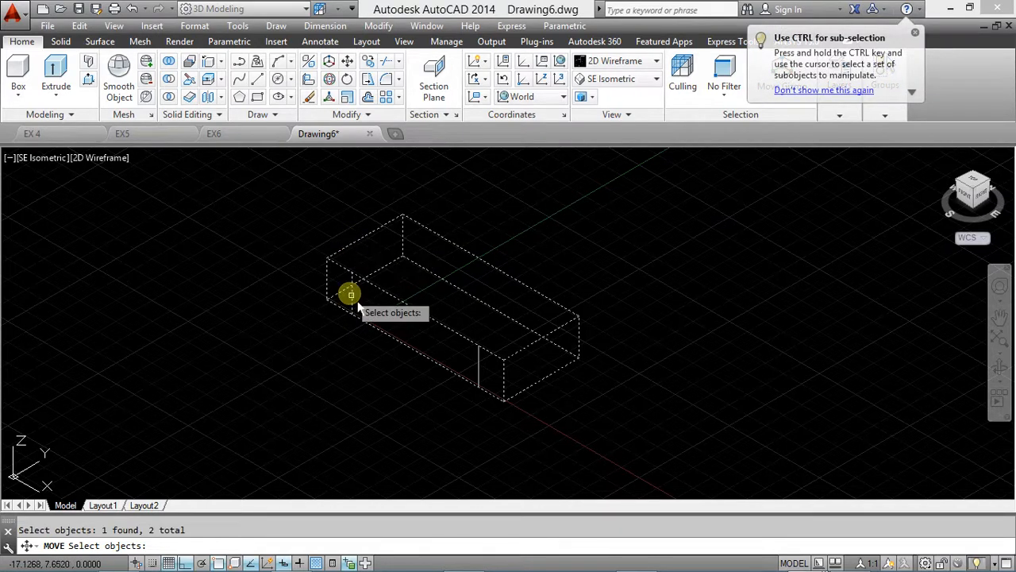
left_click(478, 359)
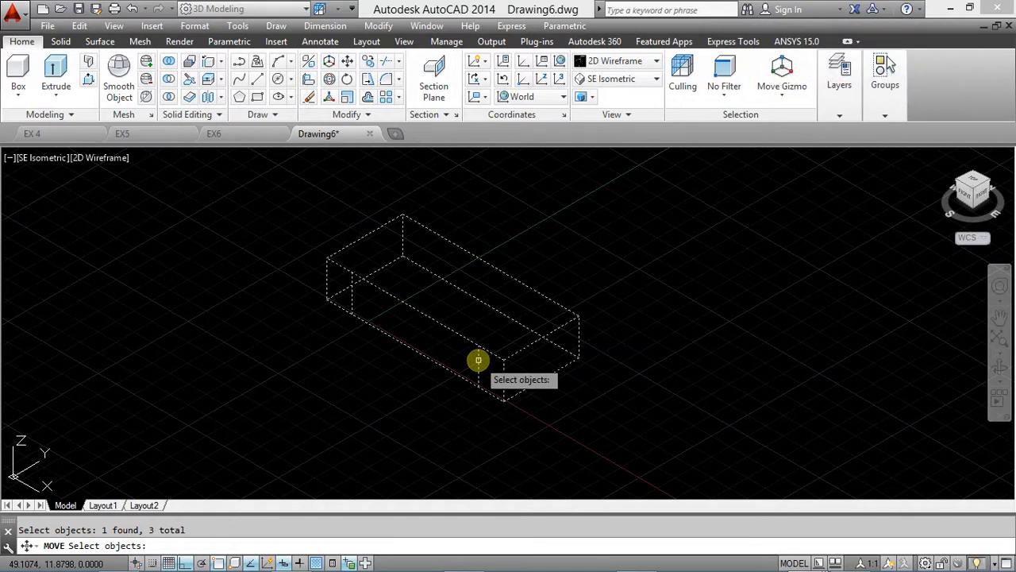
key("Return")
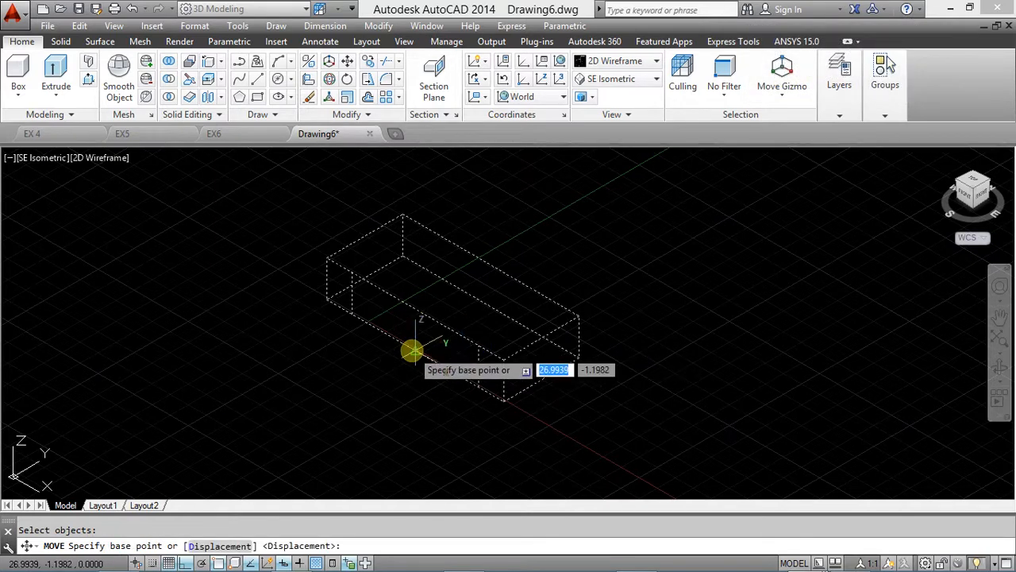
left_click(415, 352)
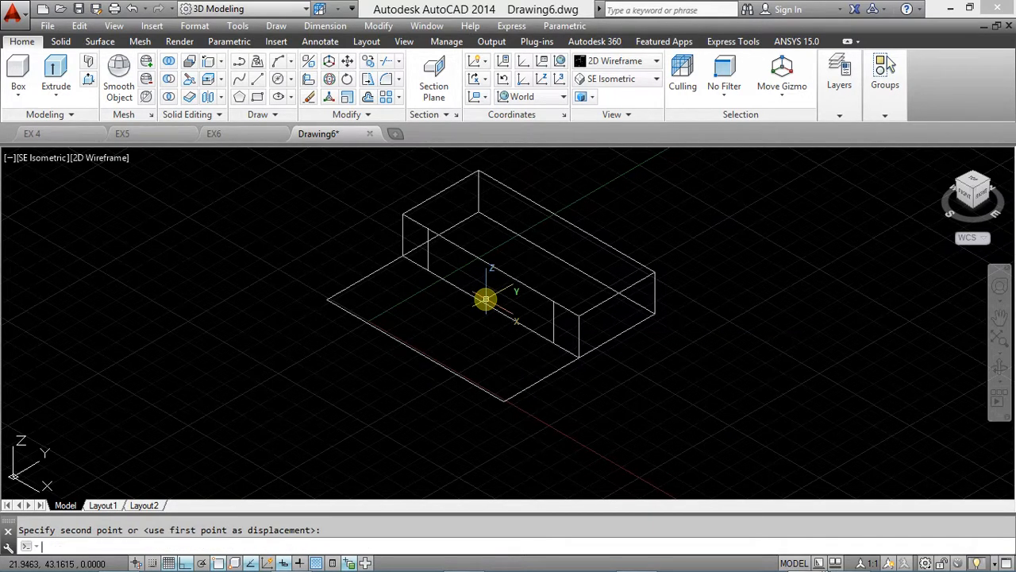
left_click(485, 299)
Move the block and its two vertical lines farther along +Y, leaving a clear gap to the base outline
key("Return")
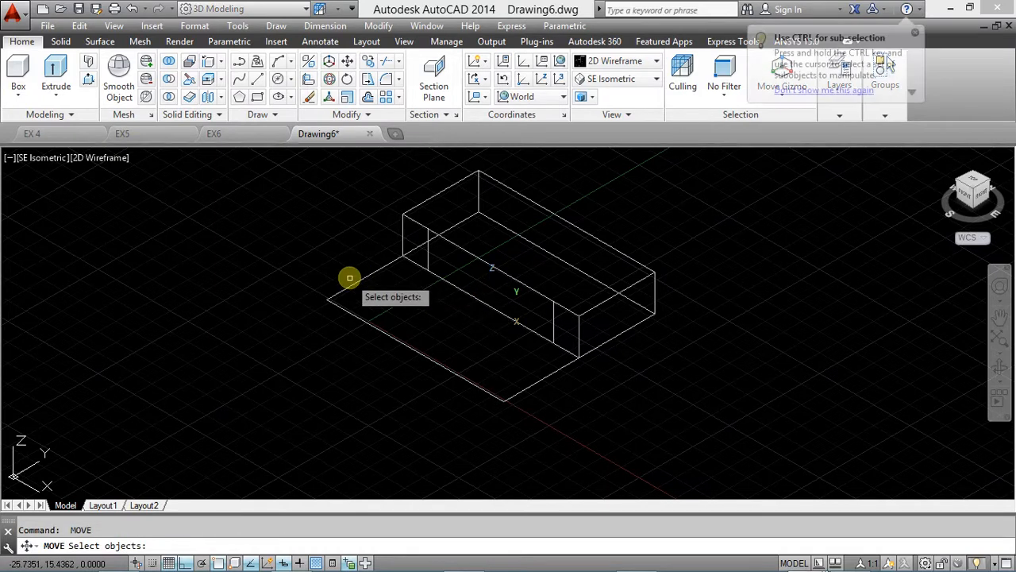
left_click(451, 238)
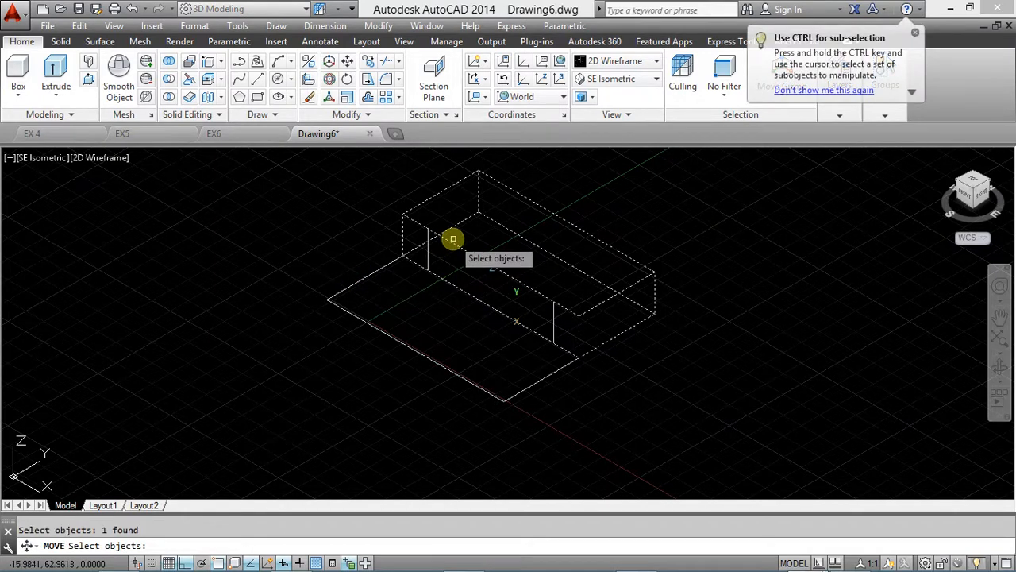
left_click(427, 254)
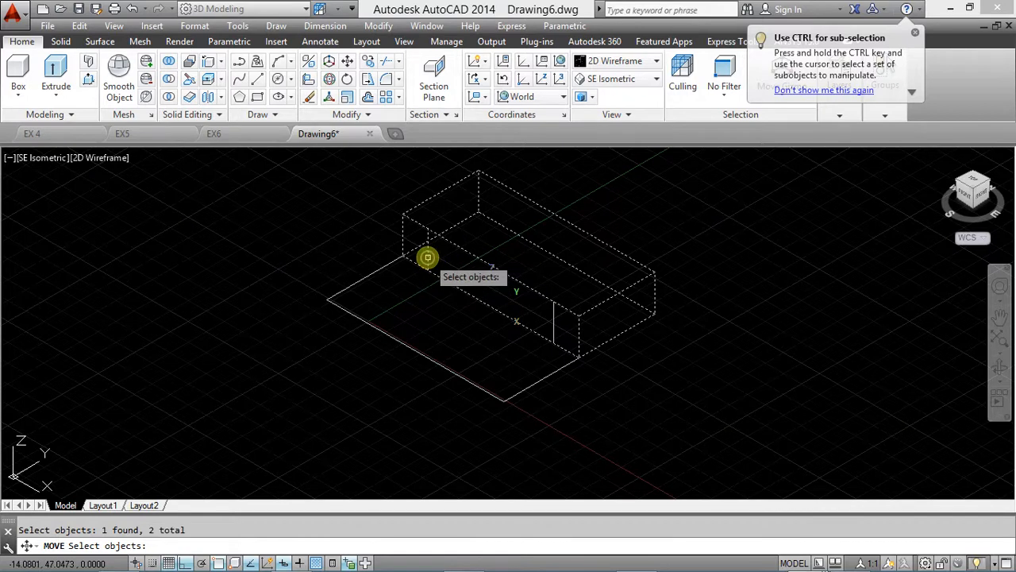
left_click(552, 314)
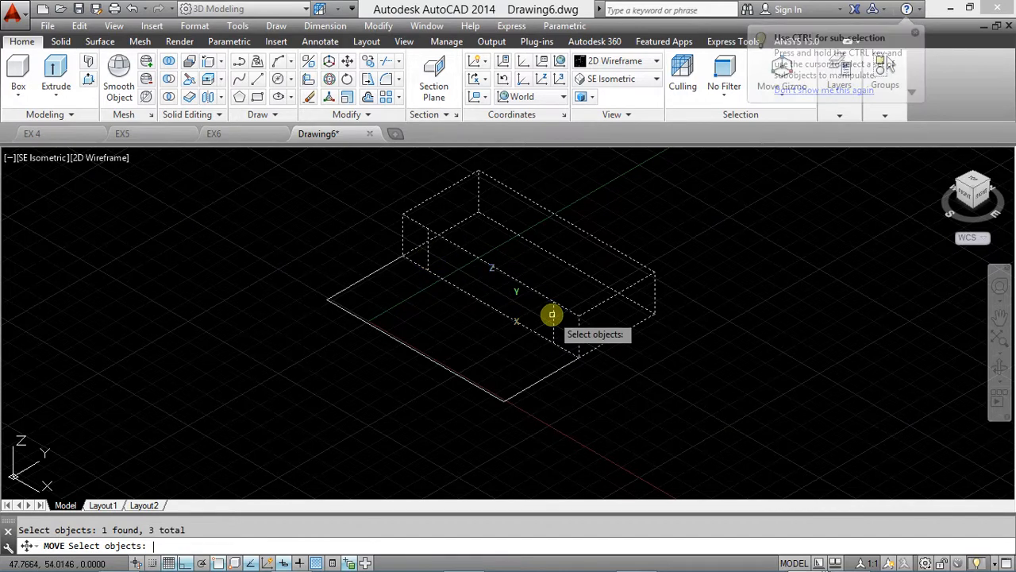
key("Return")
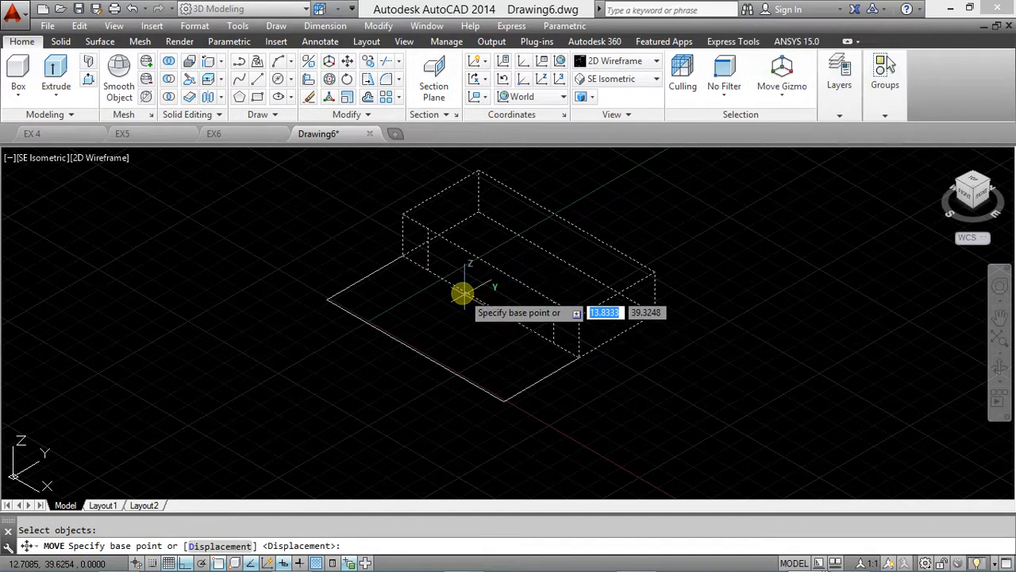
left_click(481, 300)
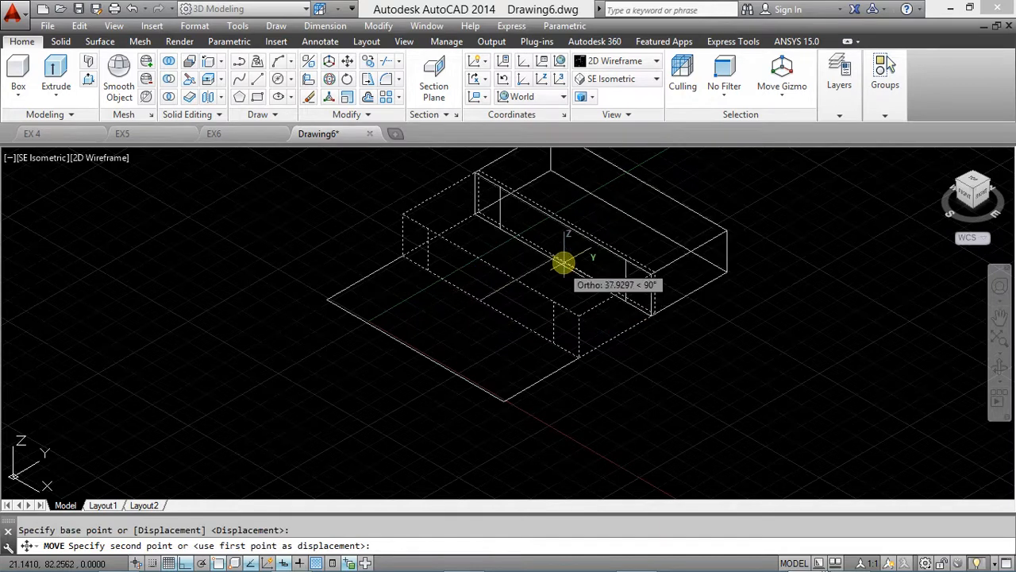
left_click(580, 254)
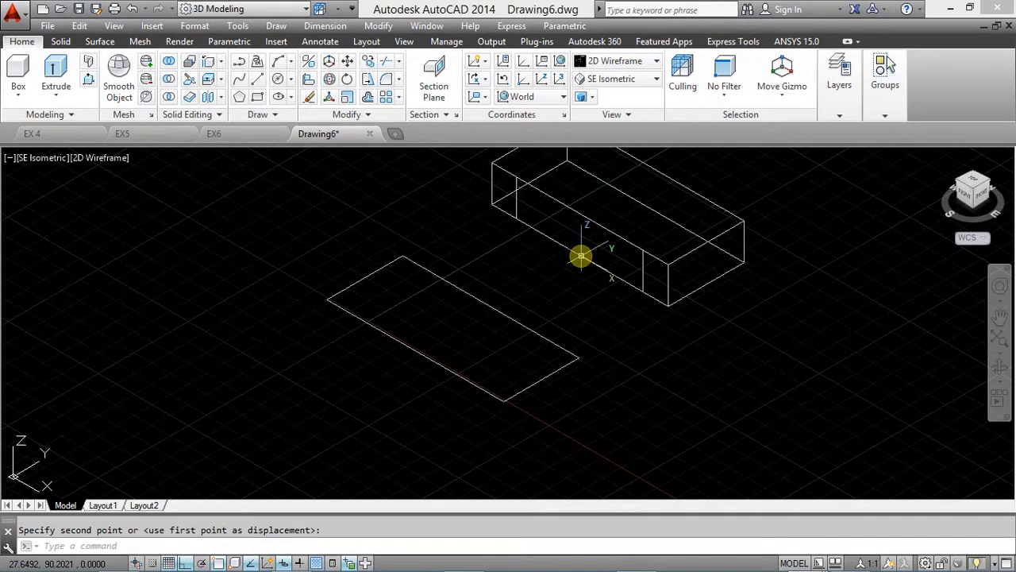
key("Escape")
left_click(590, 446)
left_click(334, 256)
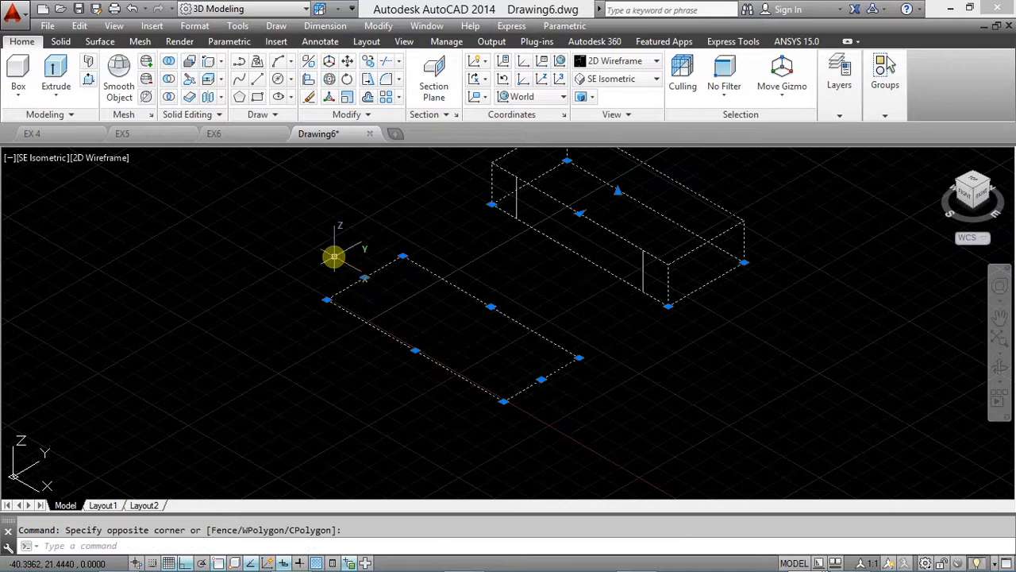
key("Escape")
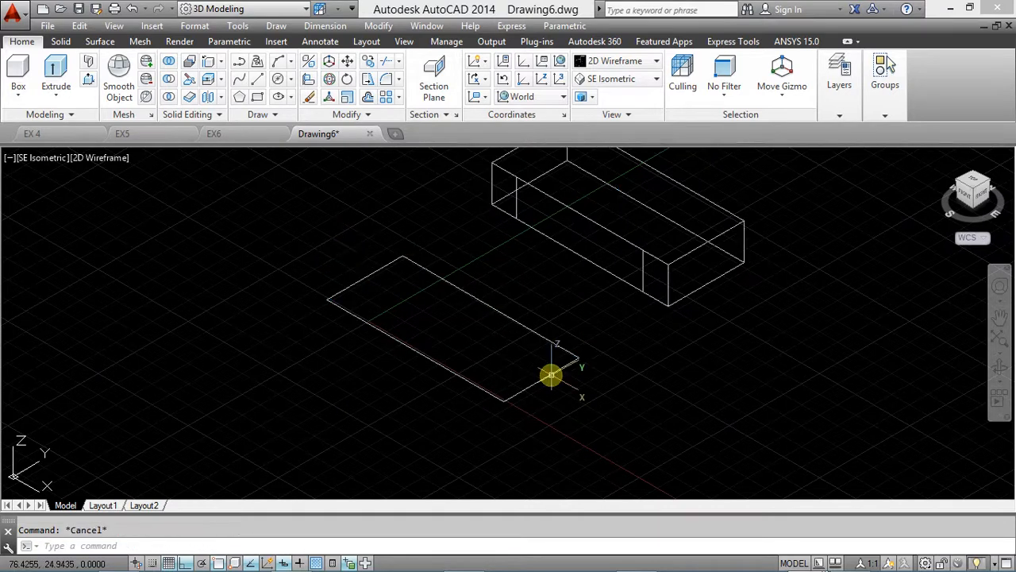
Erase the four leftover lines of the original base rectangle
left_click(578, 384)
left_click(520, 331)
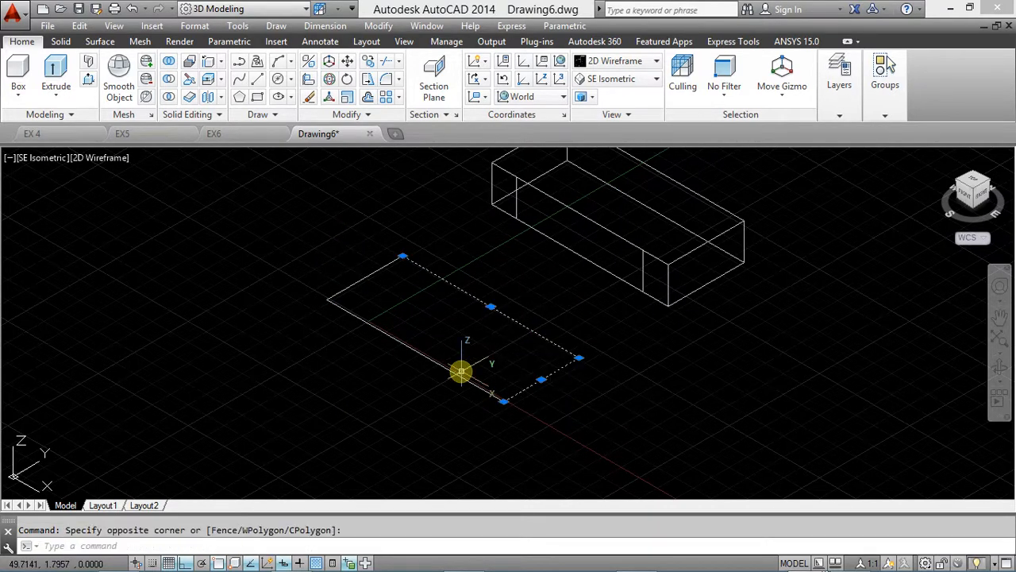
left_click(387, 312)
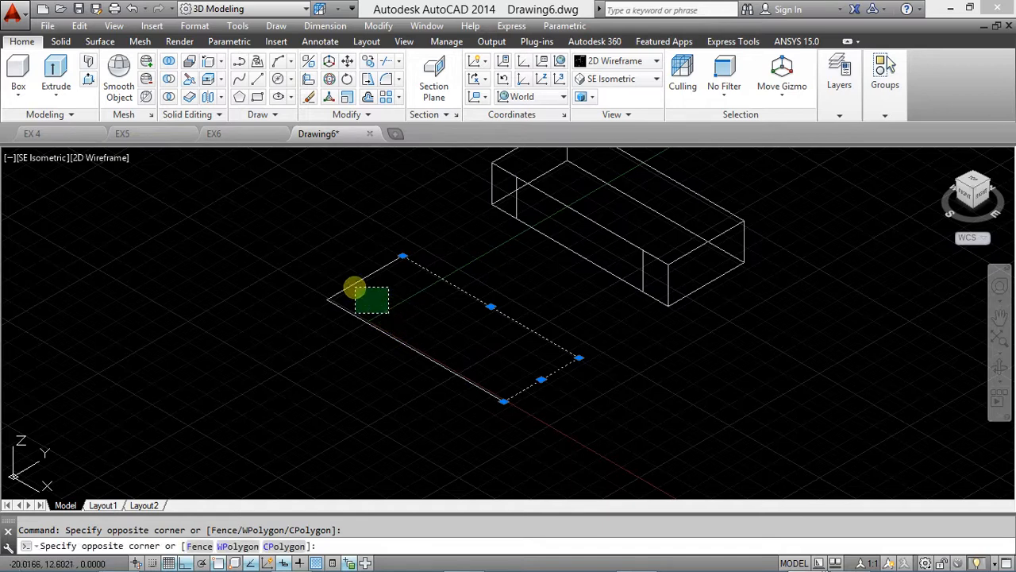
left_click(331, 273)
key("Delete")
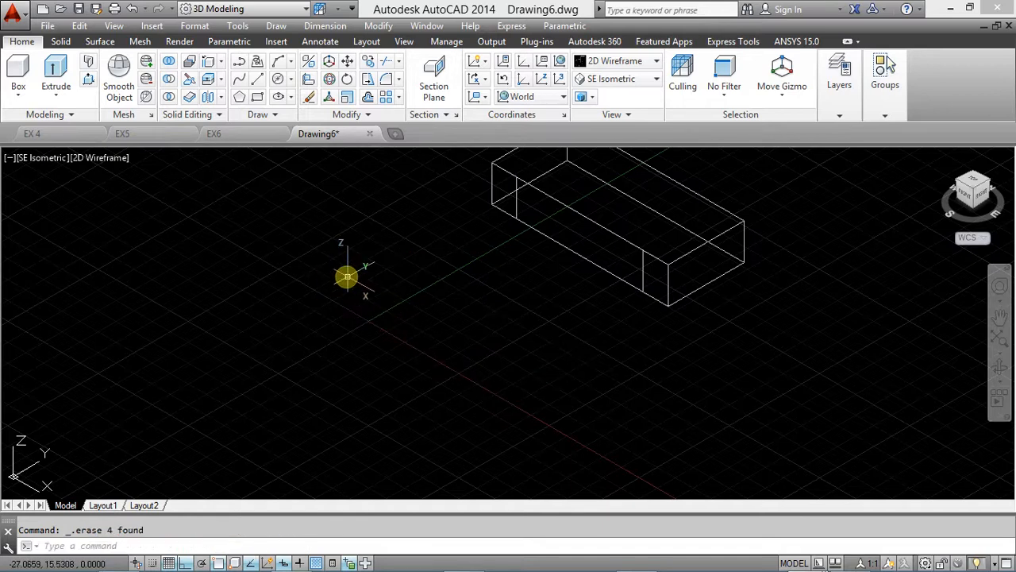
Display the block in the Shaded with edges visual style
middle_click_drag(608, 245, 377, 361)
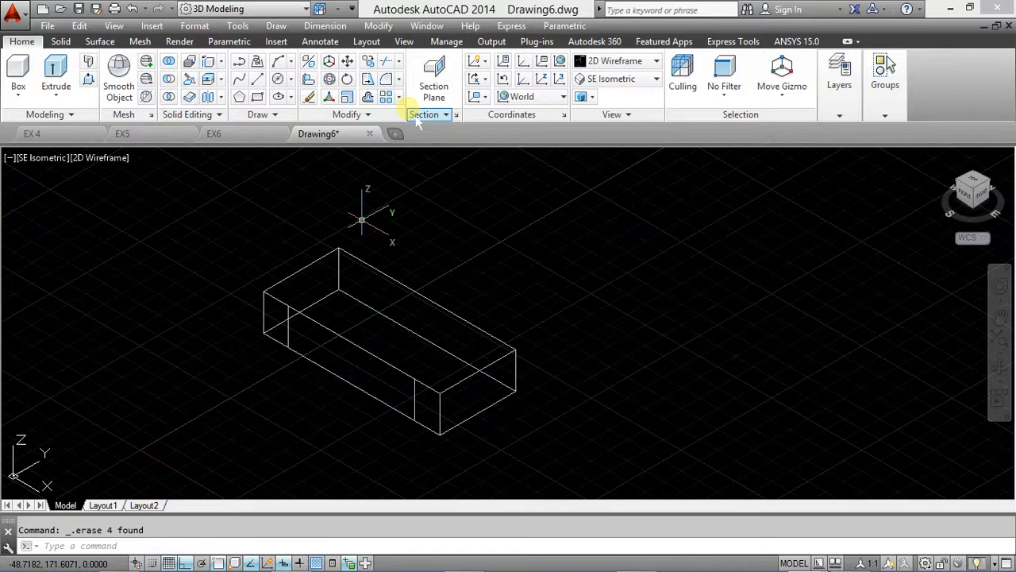
left_click(613, 62)
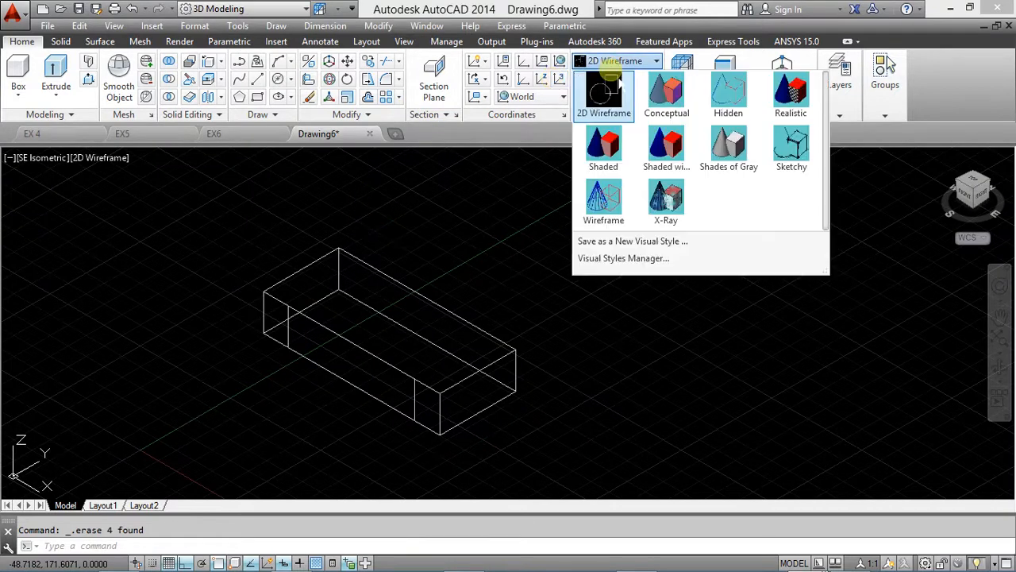
left_click(662, 151)
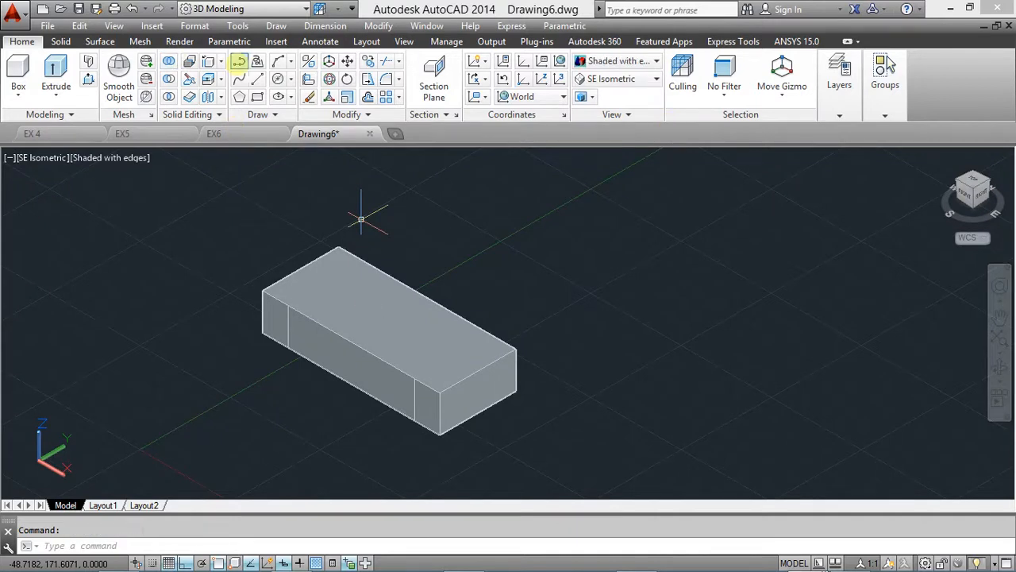
Try to copy the block's lower front edge with a displacement of 6
left_click(208, 61)
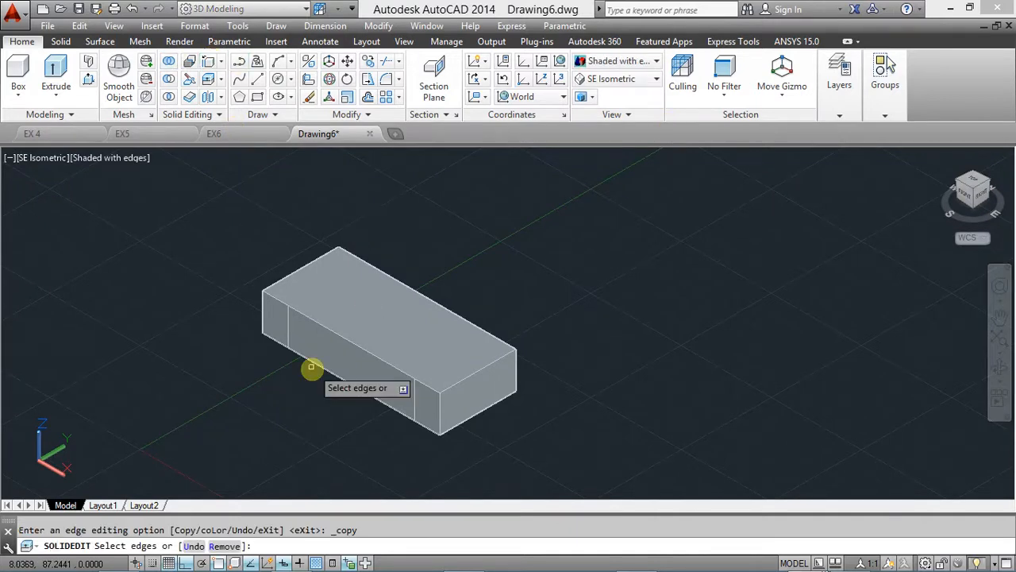
scroll(312, 373, "down", 4)
scroll(337, 383, "up", 4)
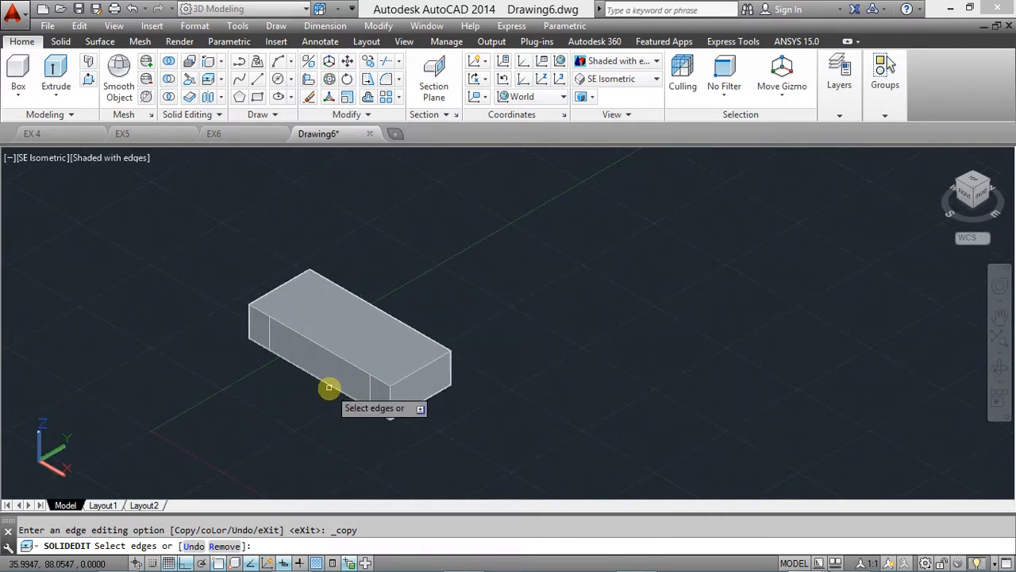
left_click(333, 388)
key("Return")
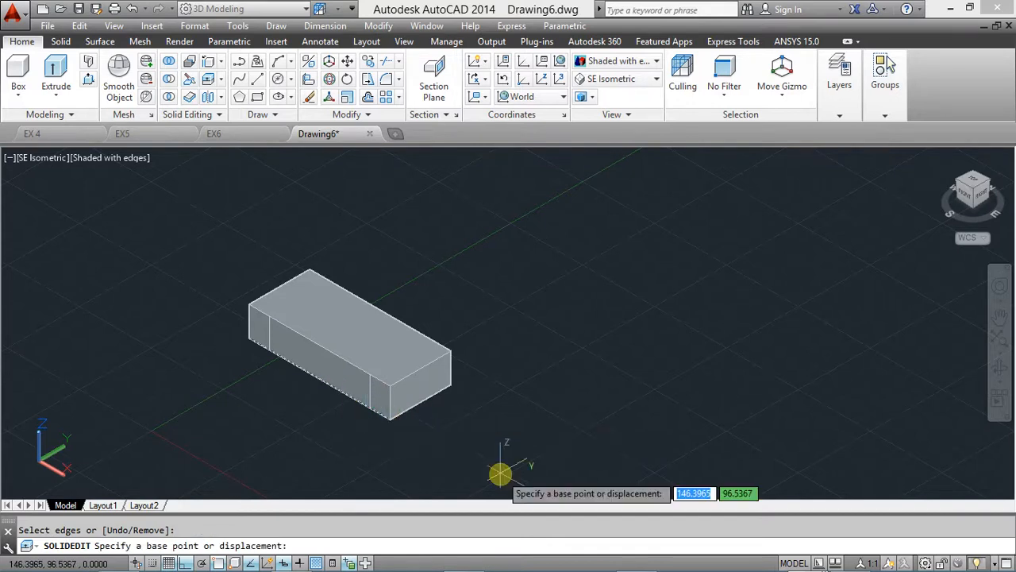
left_click(442, 447)
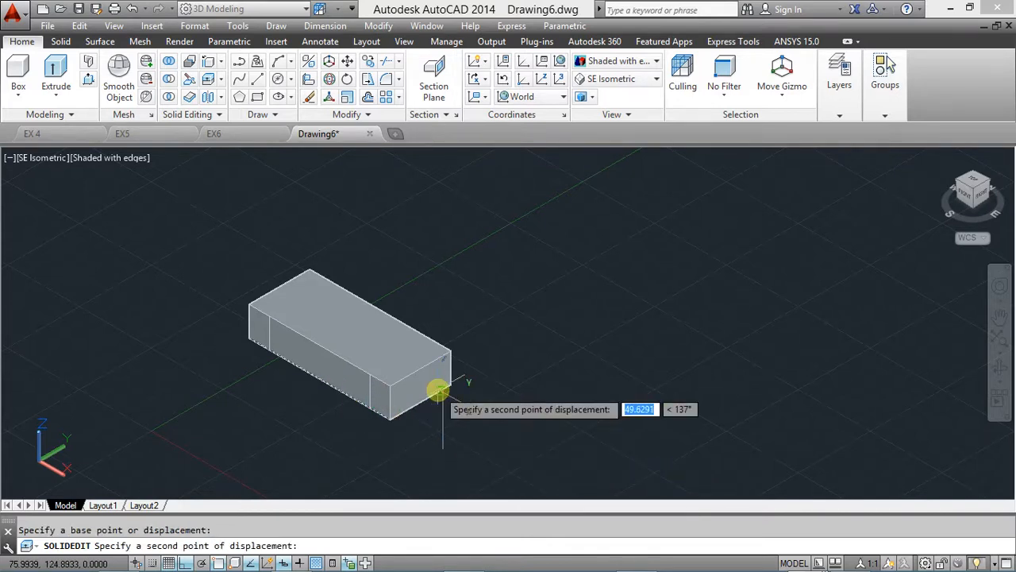
type("6")
key("Return")
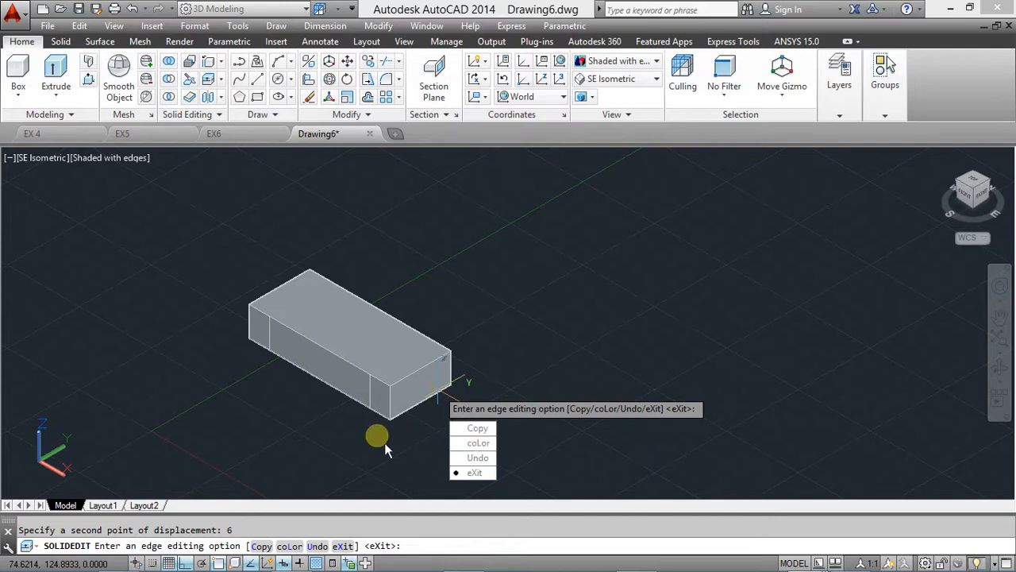
key("Escape")
Copy the block's lower front edge 6 units upward along +Z onto the front face
scroll(299, 377, "down", 2)
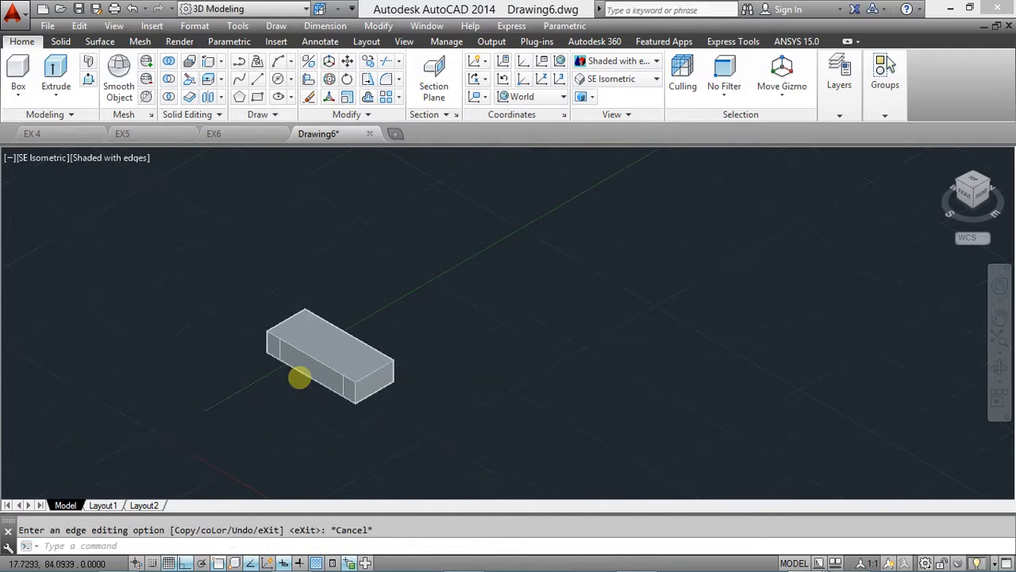
scroll(300, 378, "up", 5)
middle_click_drag(292, 390, 315, 320)
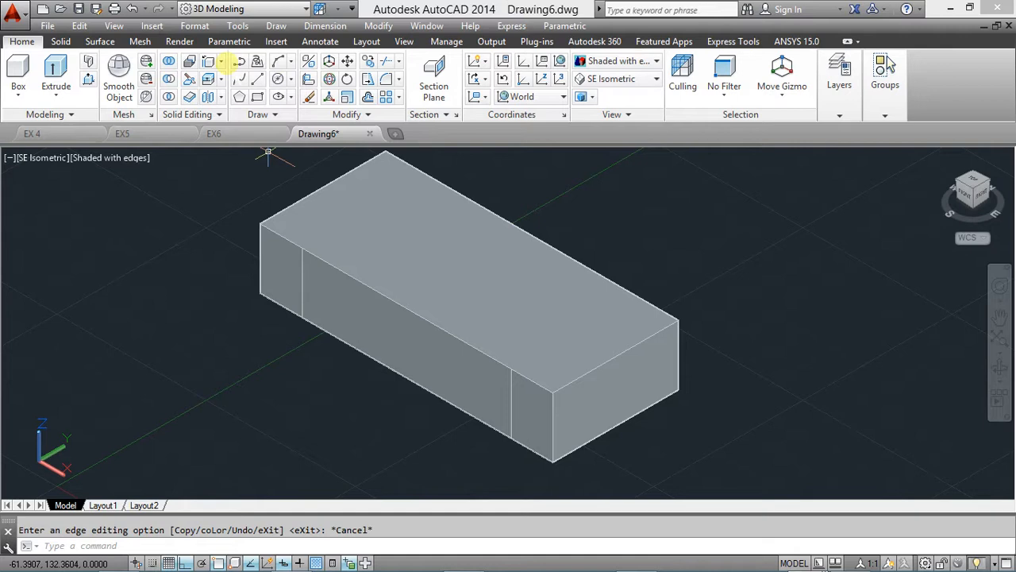
left_click(208, 61)
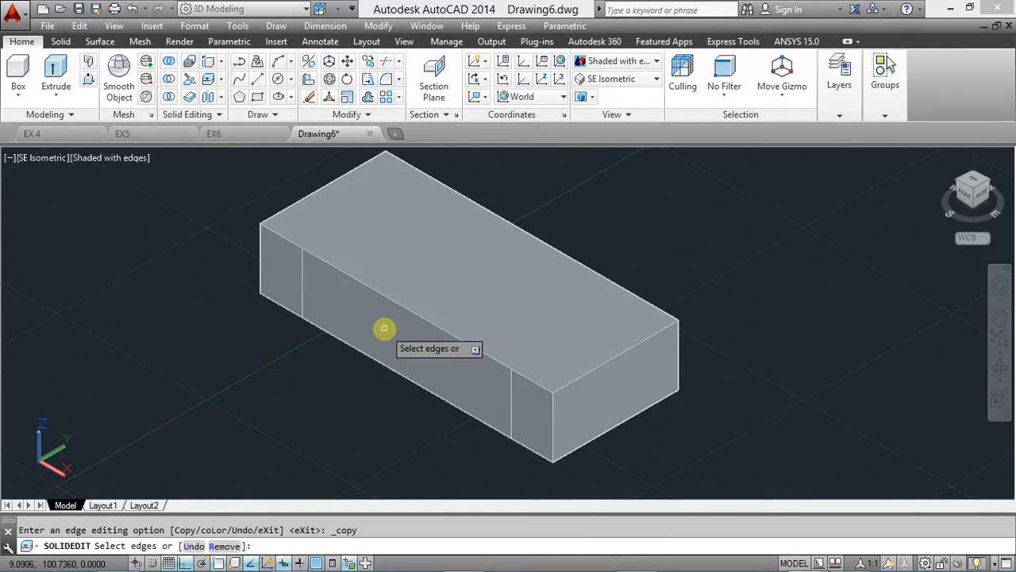
left_click(430, 390)
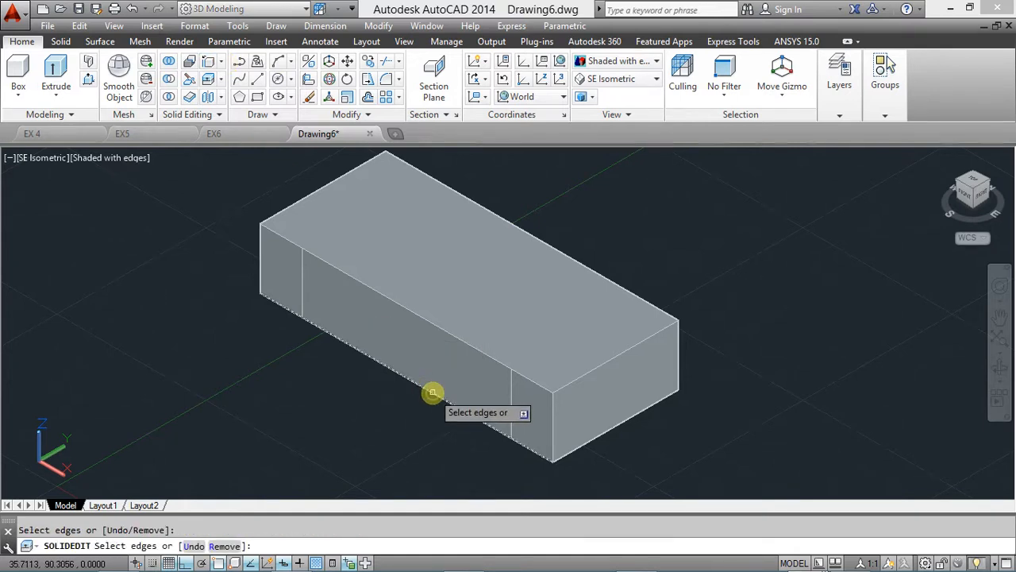
key("Return")
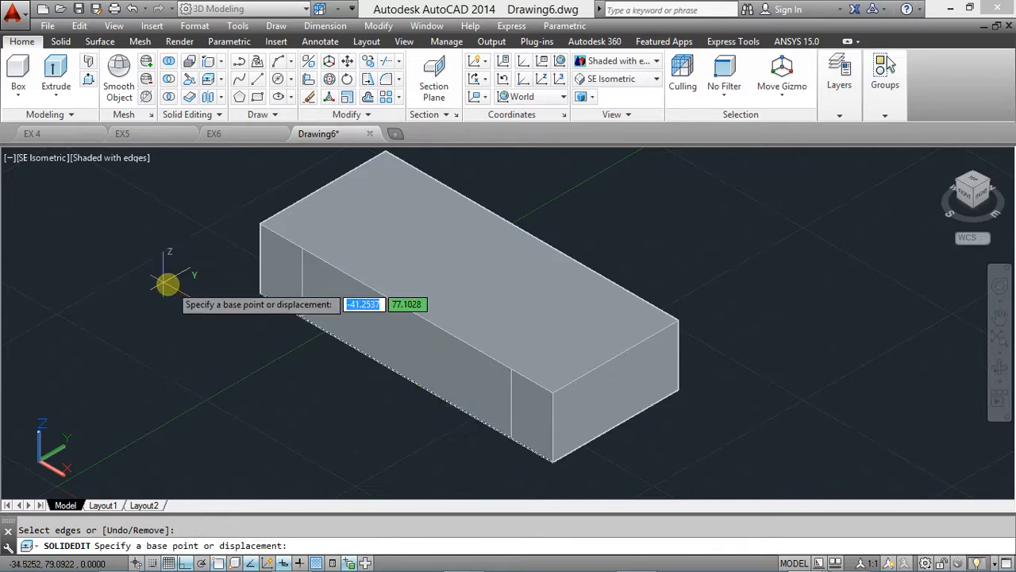
left_click(228, 293)
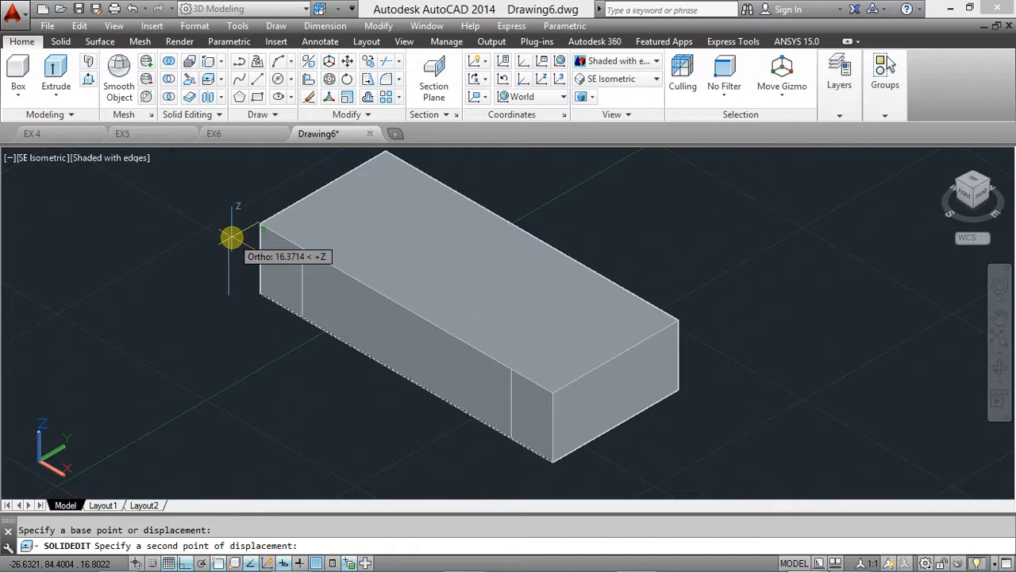
type("6")
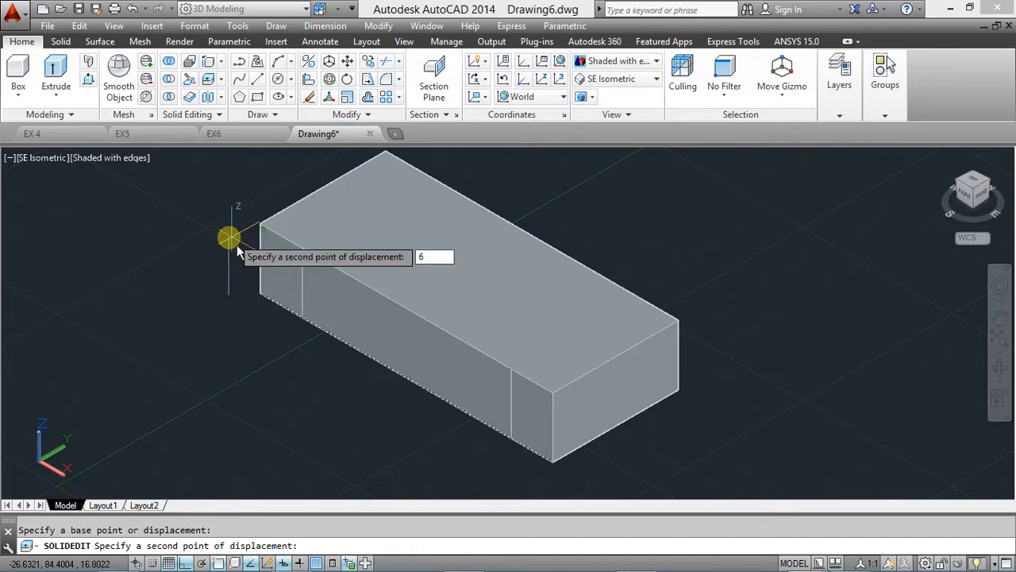
key("Return")
left_click(270, 323)
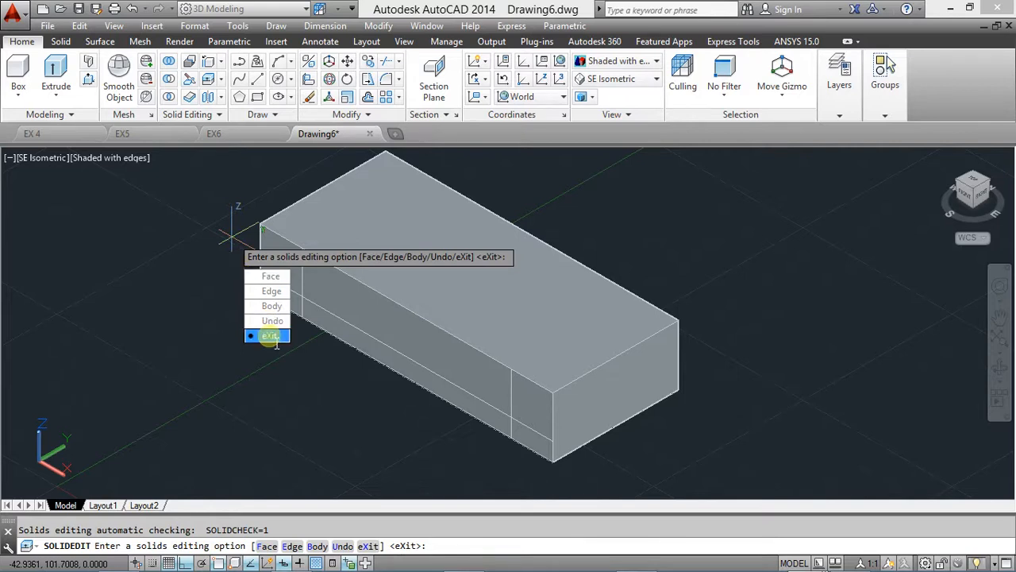
left_click(271, 335)
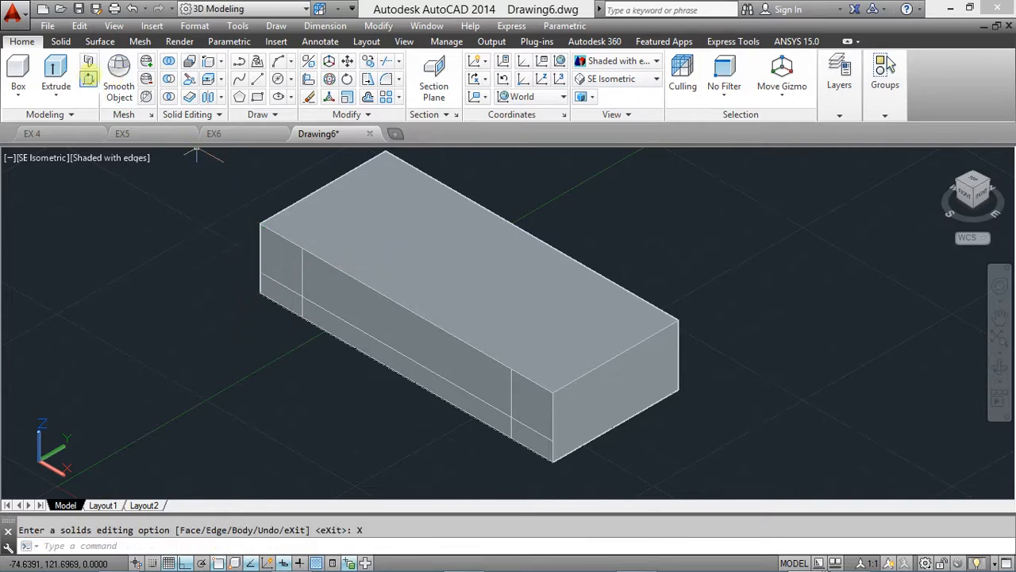
Presspull the bounded area between the two vertical lines at the front face's bottom through the full block depth, cutting the slot
left_click(87, 77)
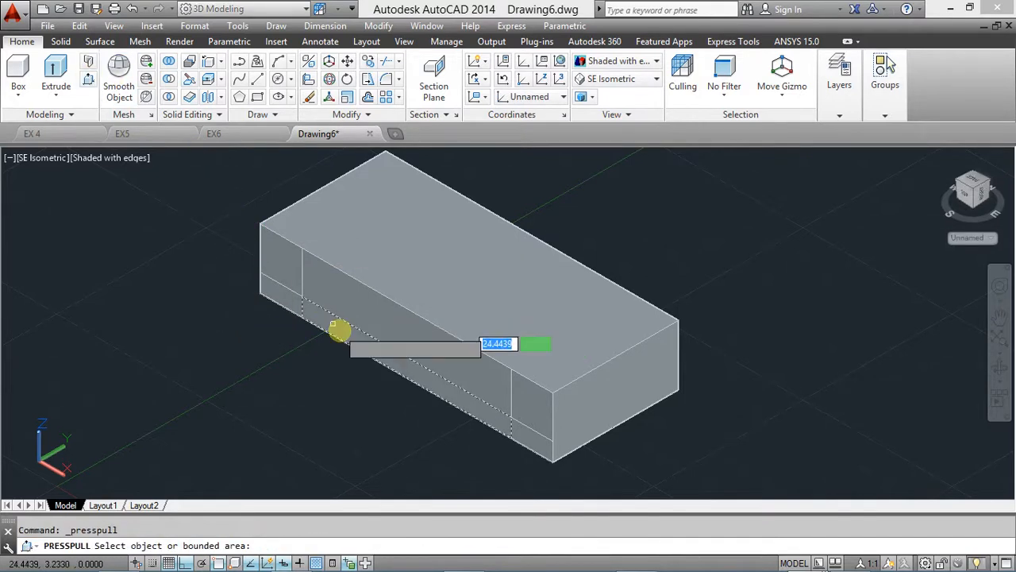
left_click(356, 335)
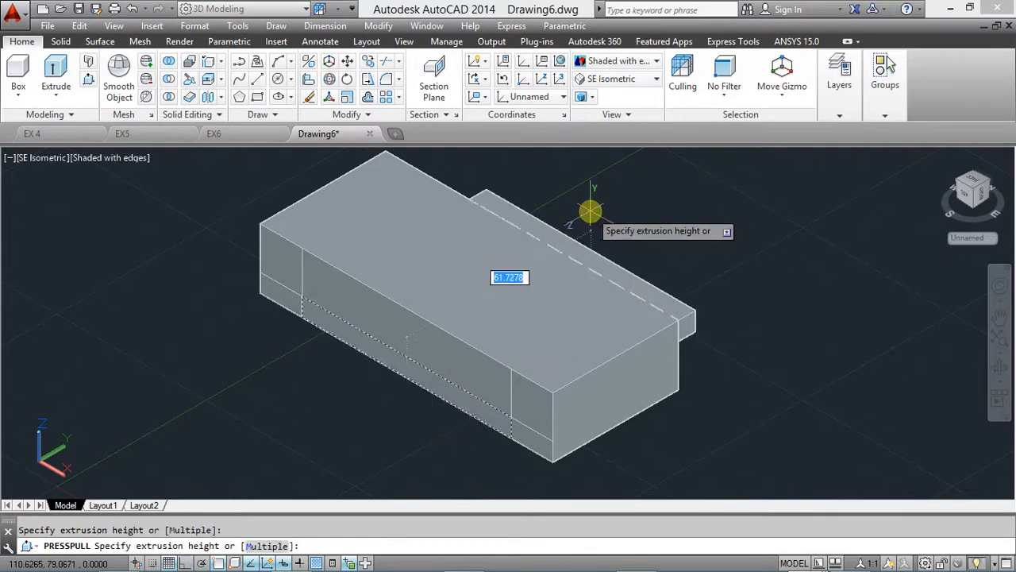
left_click(675, 198)
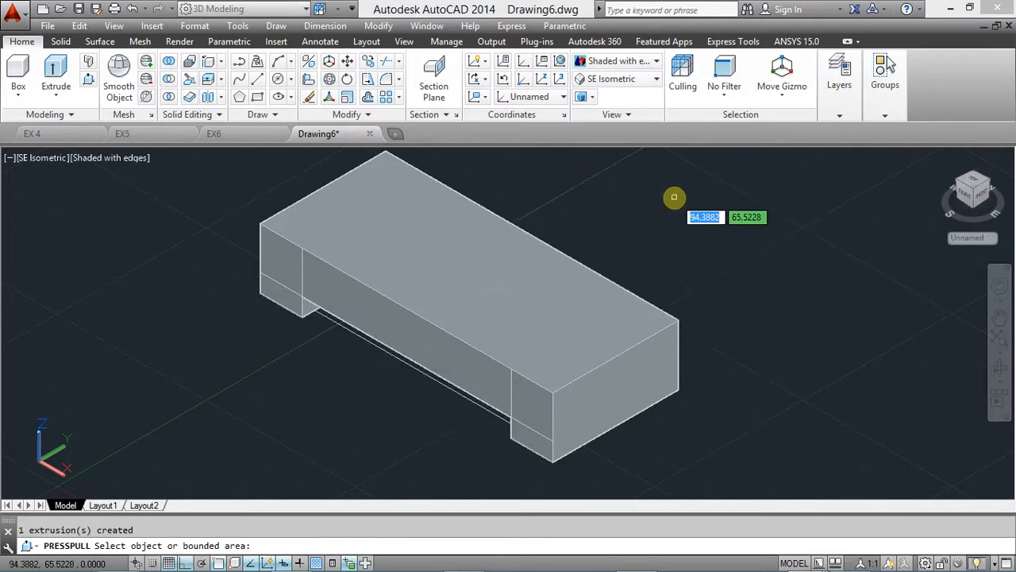
key("Escape")
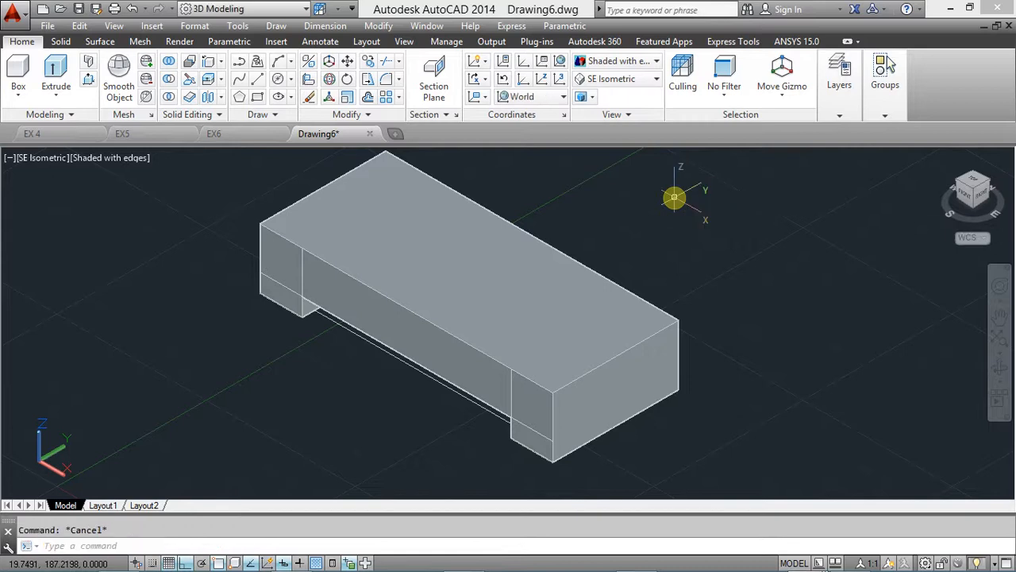
Inspect the slot from a lower angle, turn off the grid and restore the SE Isometric view
middle_click_drag(331, 426, 366, 422)
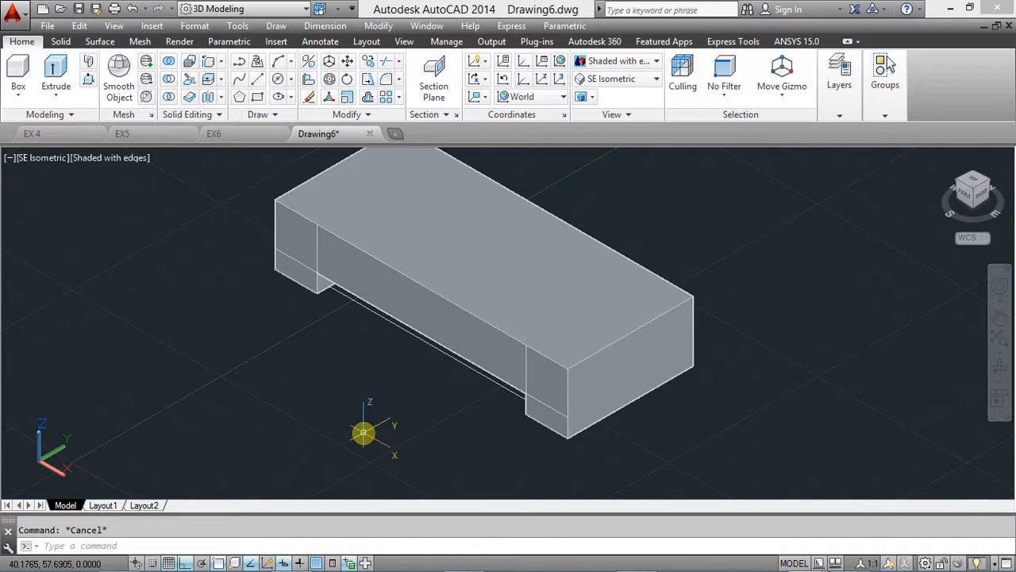
middle_click_drag(364, 433, 272, 485, "shift")
left_click(168, 563)
left_click(607, 79)
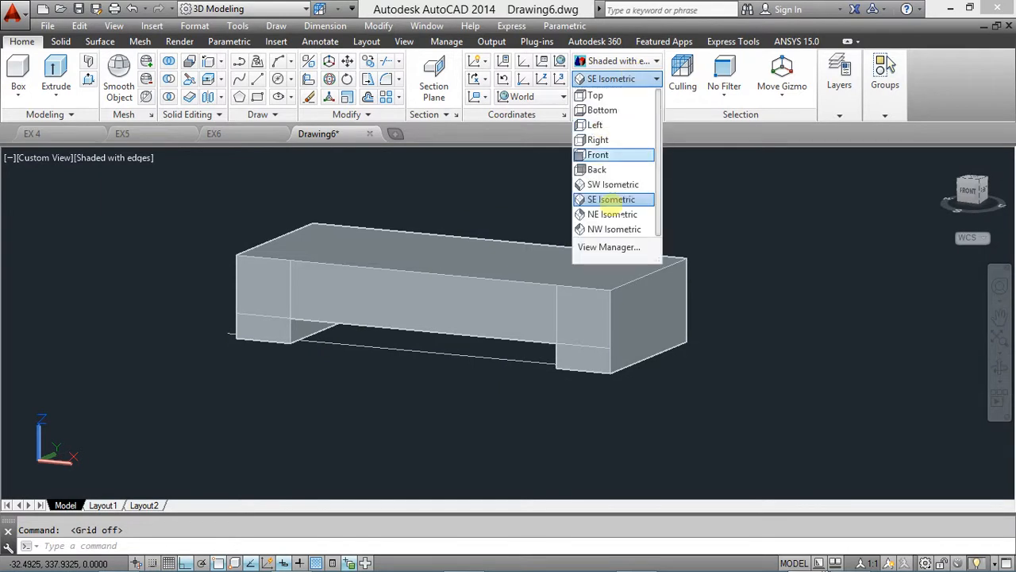
left_click(611, 199)
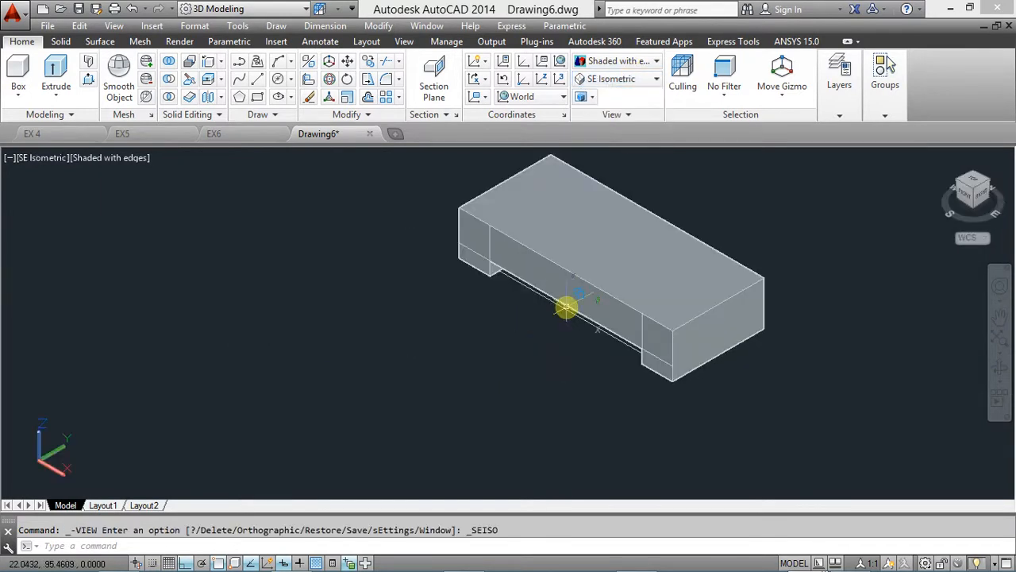
Erase the stray copied edge line running in front of the slot opening
scroll(570, 314, "down", 6)
scroll(571, 316, "up", 10)
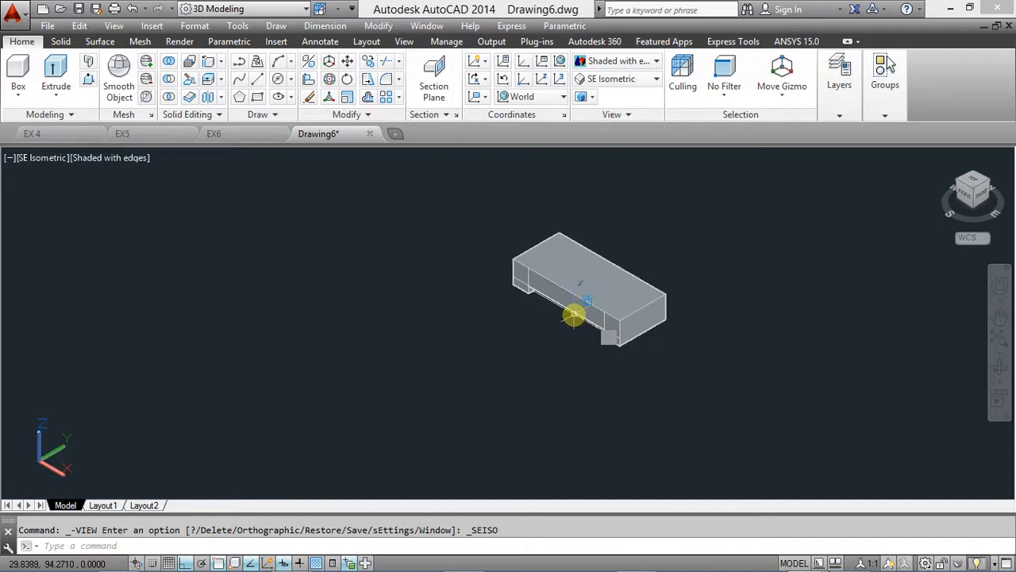
left_click(550, 301)
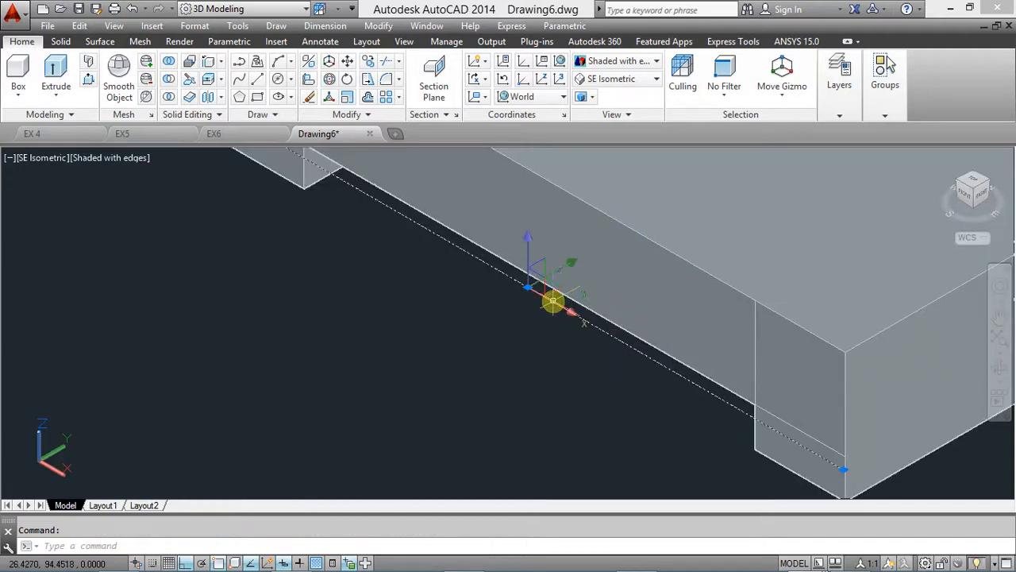
key("Delete")
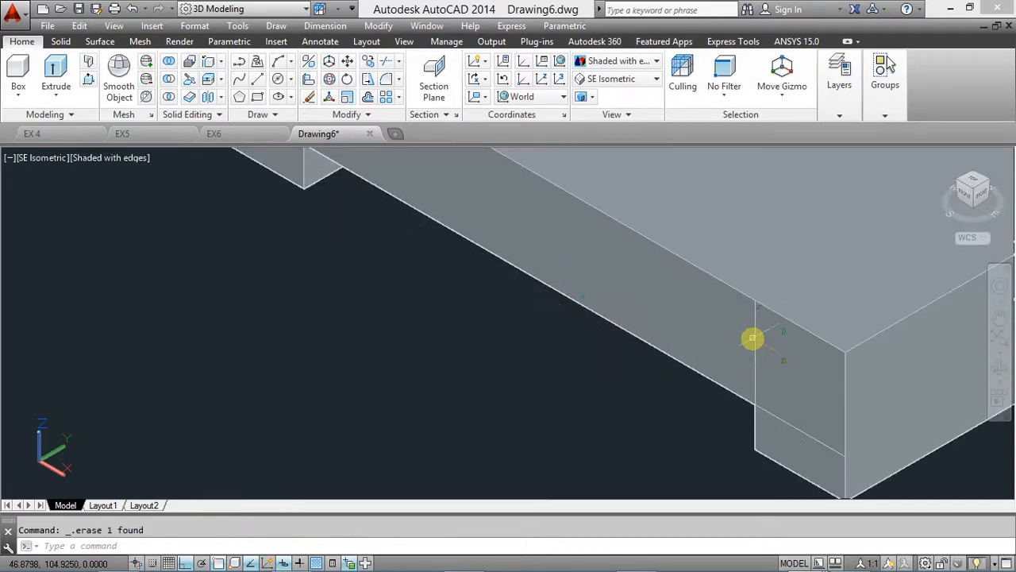
Erase the two vertical construction lines on the front face, one above each end of the slot
left_click(758, 340)
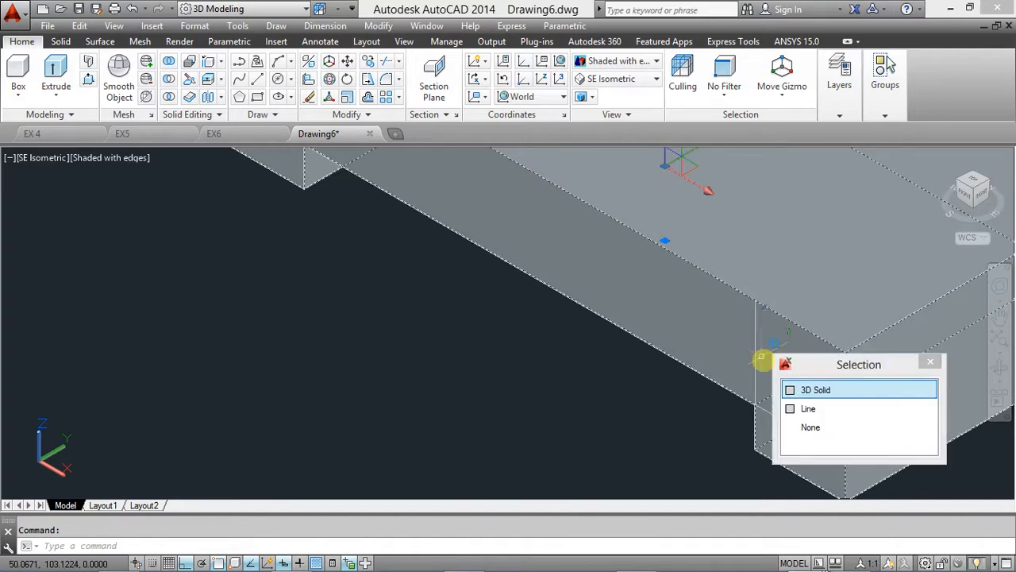
left_click(798, 408)
key("Delete")
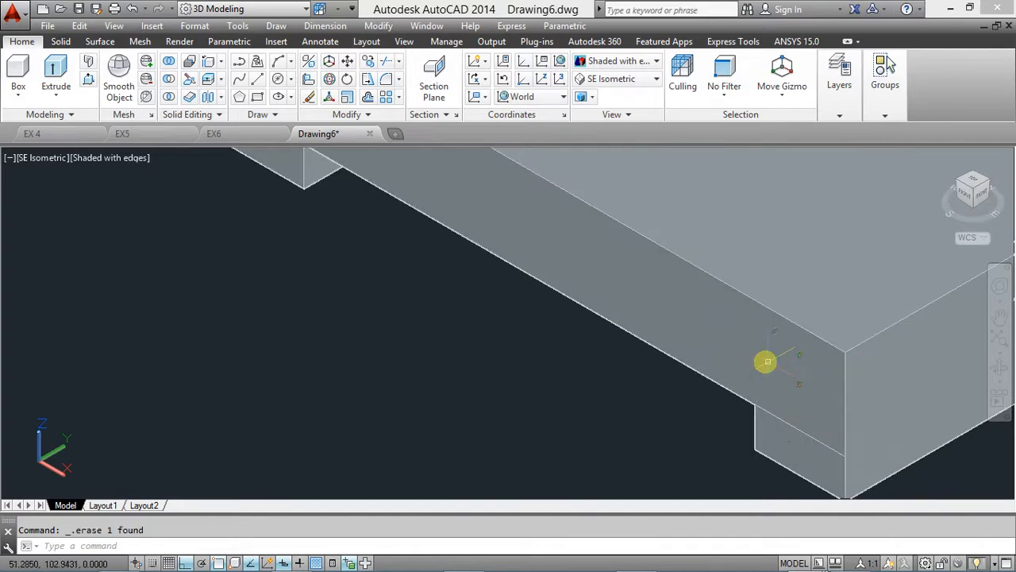
scroll(503, 352, "up", 4)
scroll(505, 352, "down", 5)
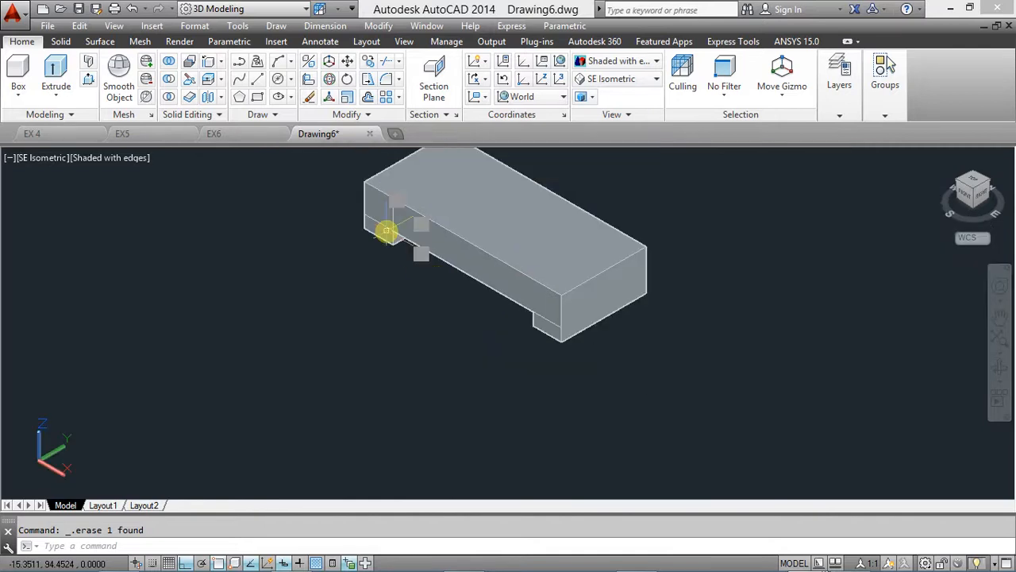
scroll(389, 223, "up", 5)
left_click(351, 236)
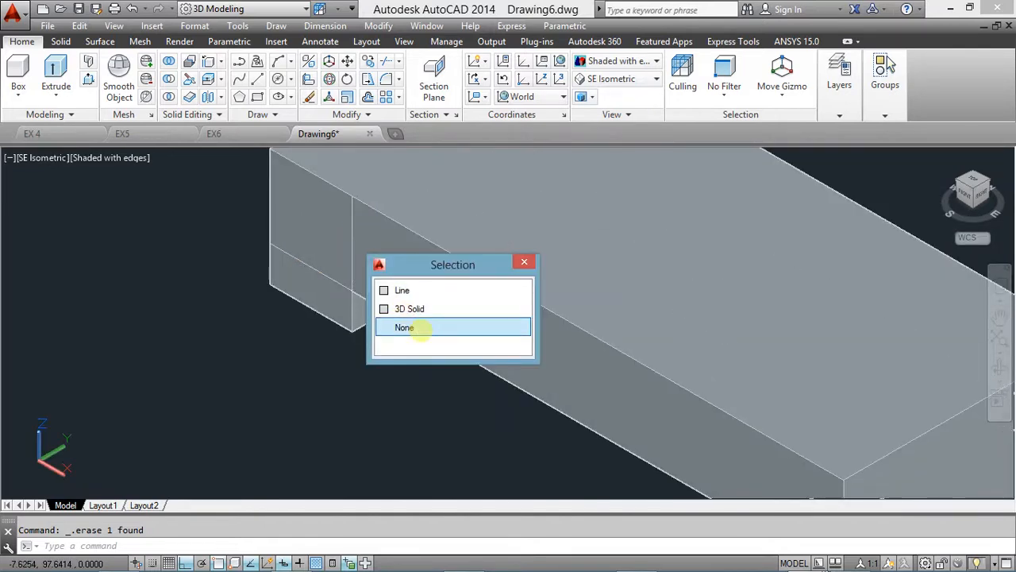
left_click(413, 291)
key("Delete")
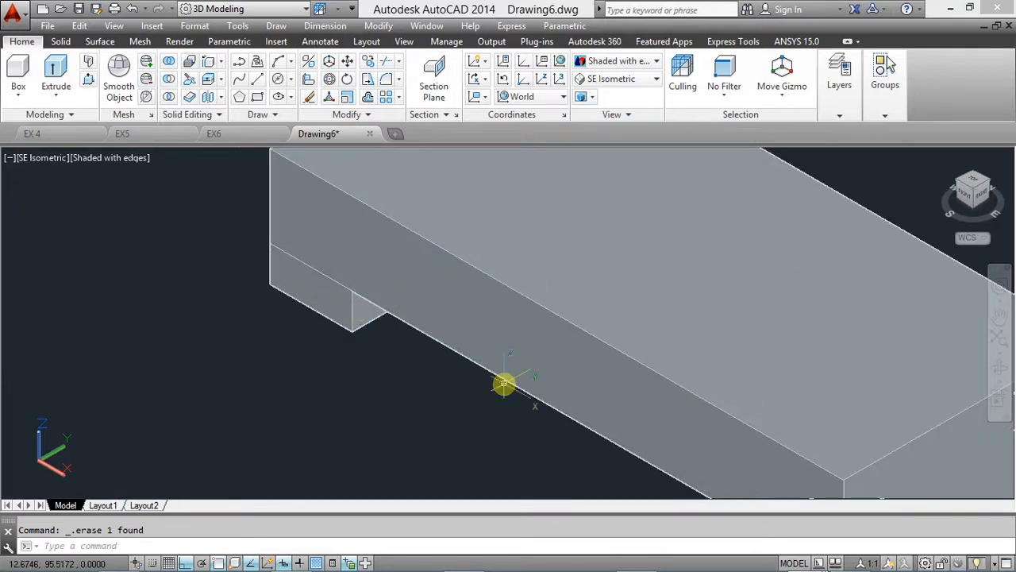
Erase the horizontal construction line along the slot's upper edge on the front face and fit the whole block in view
scroll(504, 384, "down", 4)
scroll(663, 469, "up", 4)
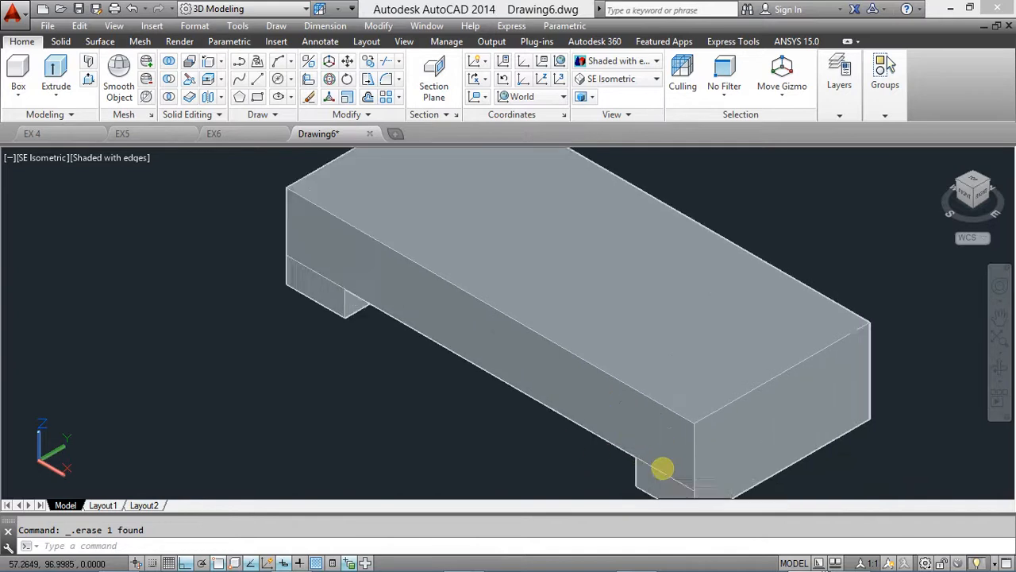
scroll(655, 460, "down", 5)
scroll(655, 461, "up", 3)
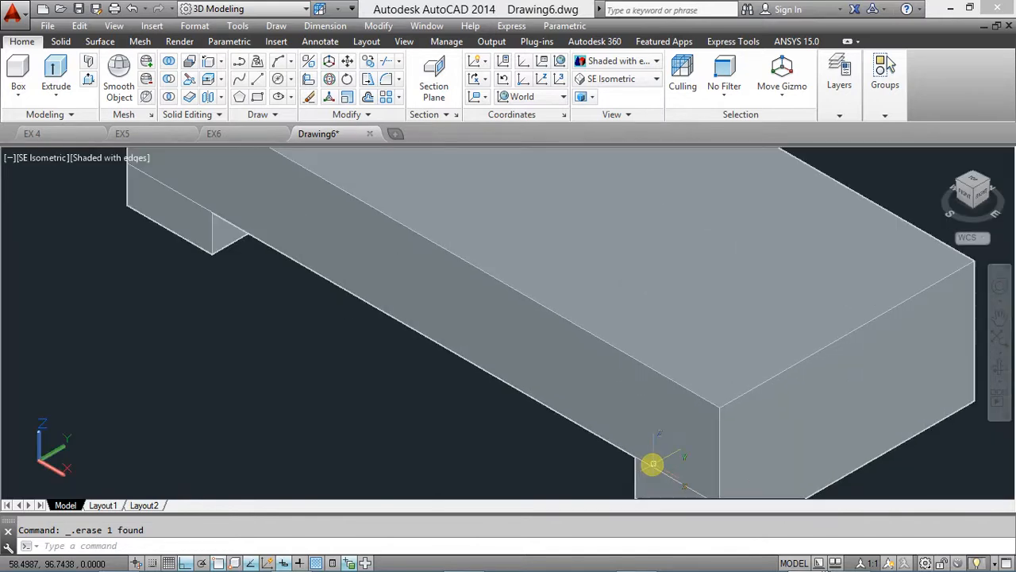
left_click(655, 472)
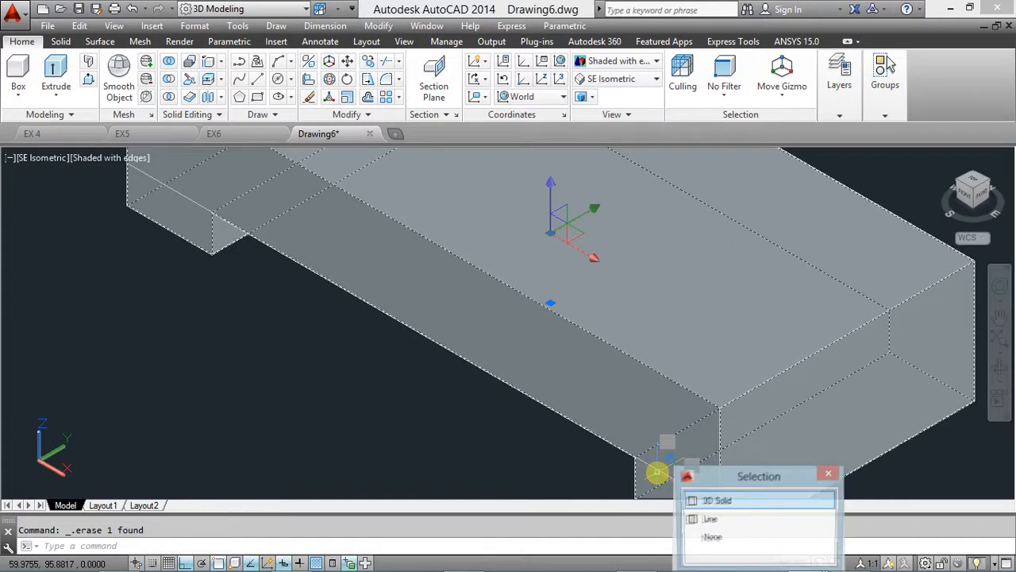
left_click(708, 518)
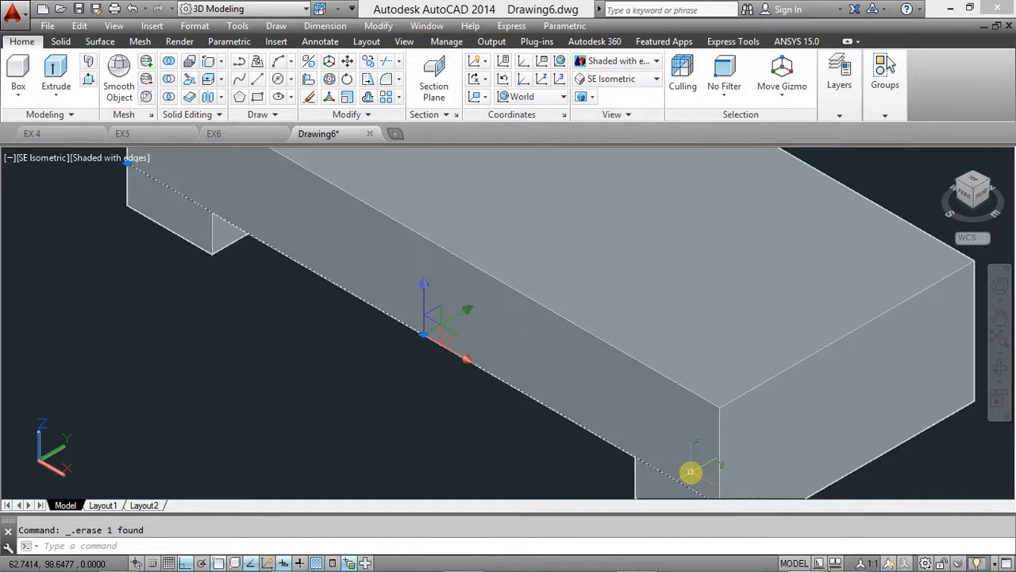
scroll(511, 412, "down", 2)
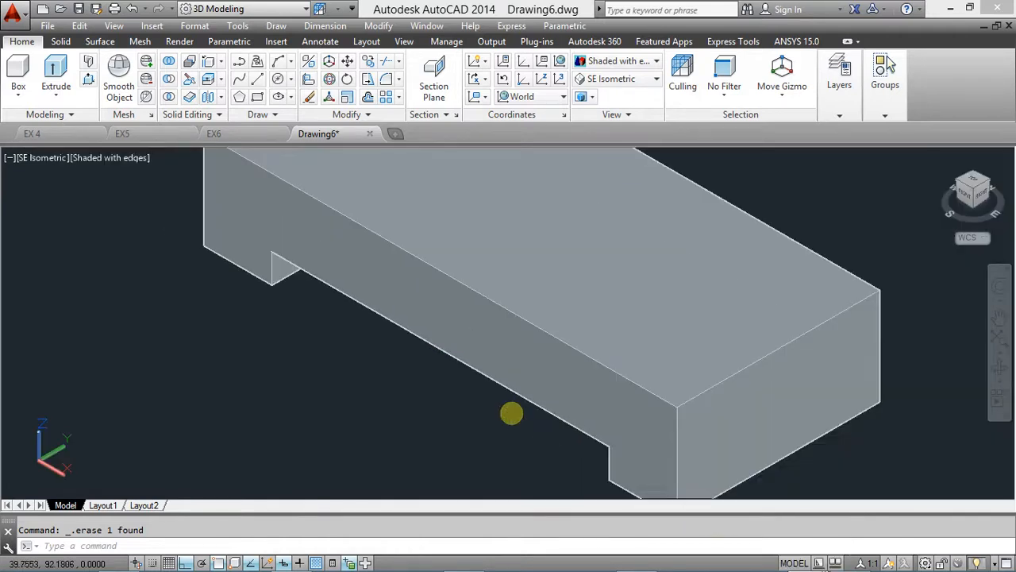
left_click(1001, 338)
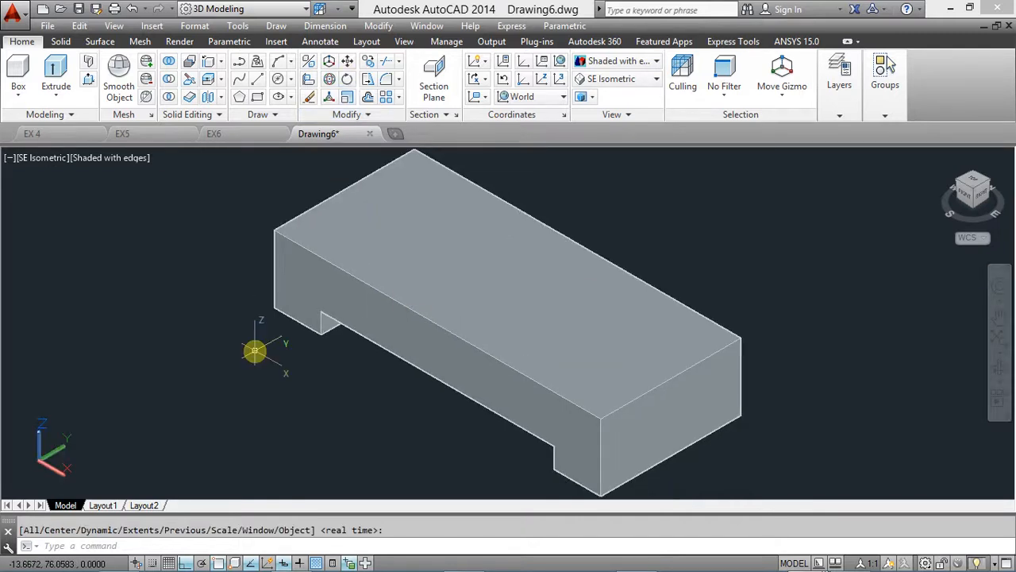
Check the reference drawing for the upright's position and thickness, then return to the model
key("alt+Tab")
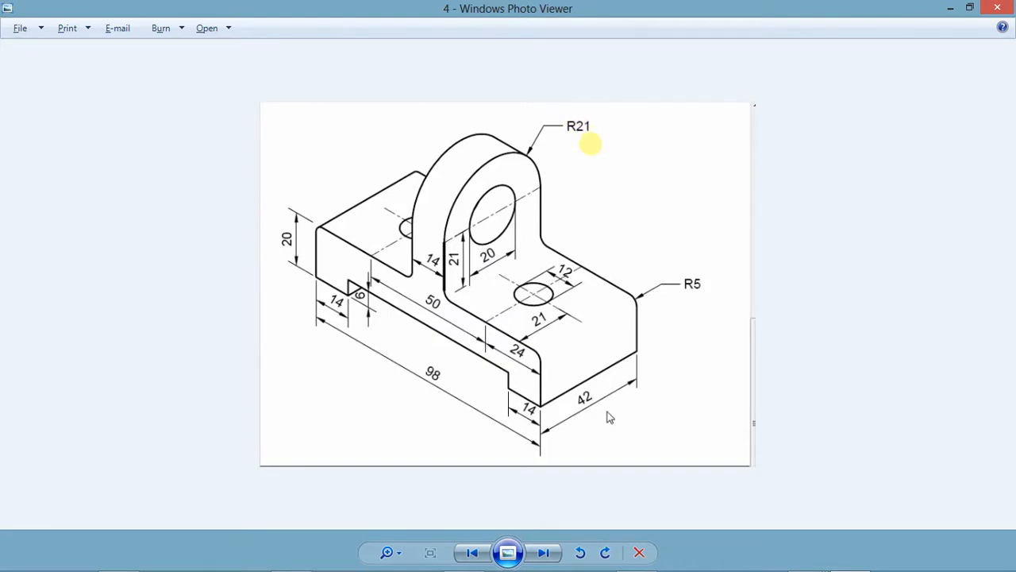
key("alt+Tab")
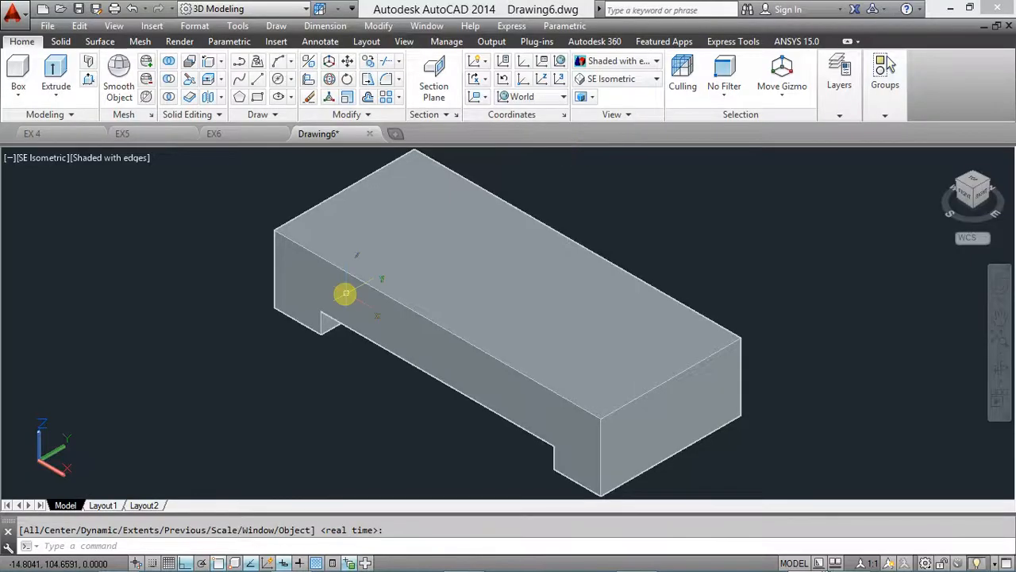
left_click(257, 79)
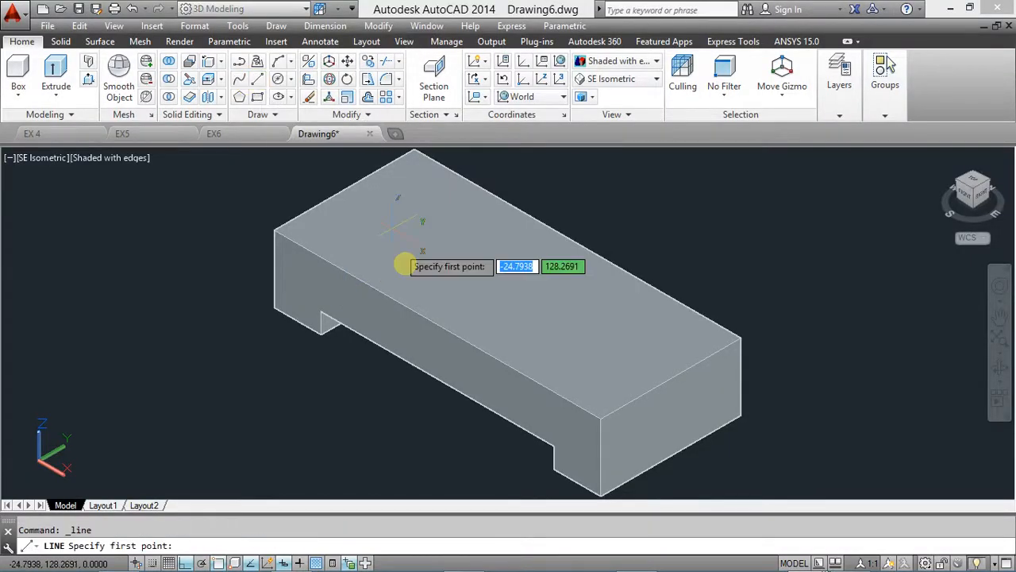
left_click(442, 317)
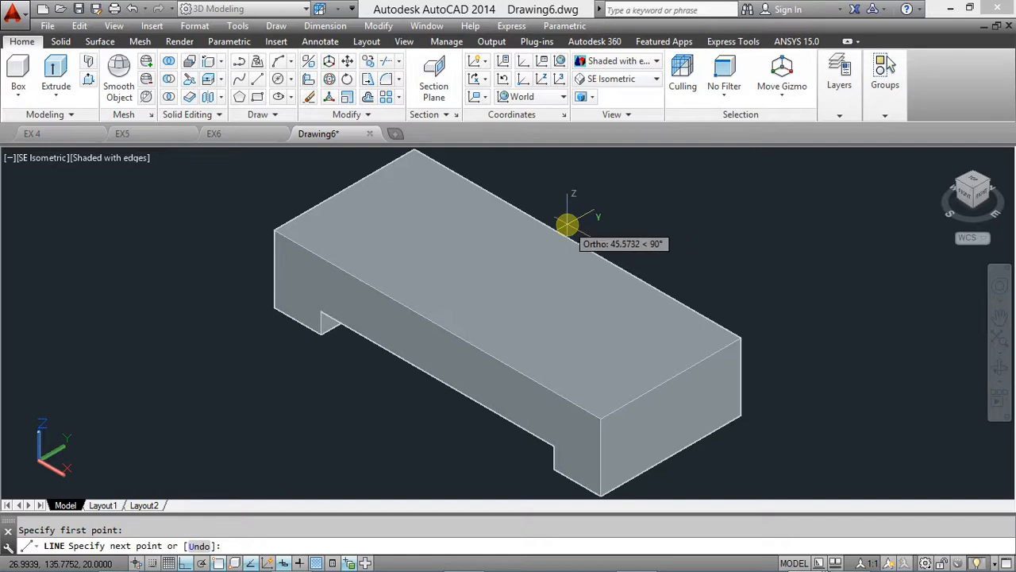
key("Escape")
Draw a line across the block's top face from the midpoint of the long front edge perpendicular to the back edge
scroll(429, 299, "down", 2)
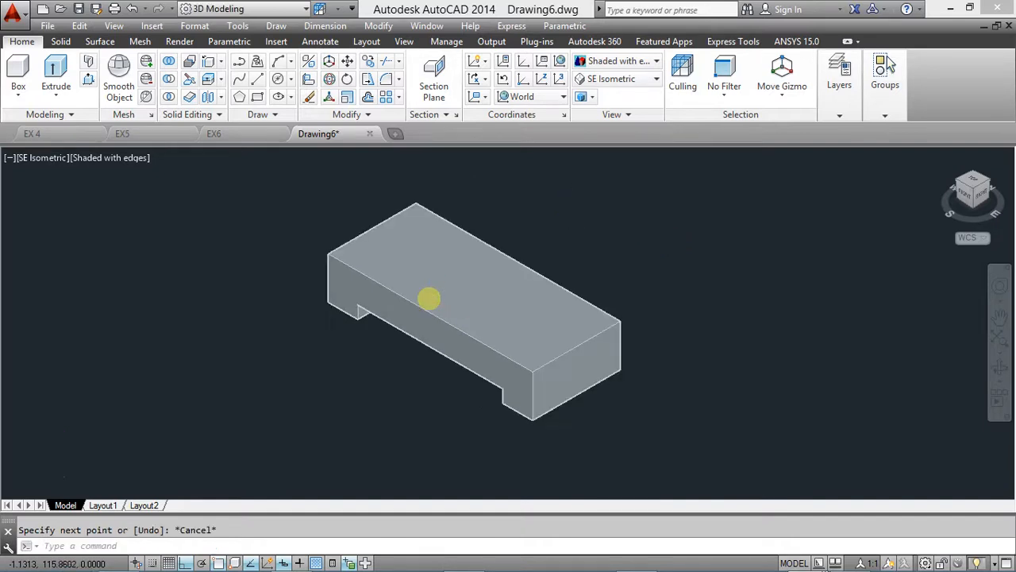
scroll(429, 298, "up", 2)
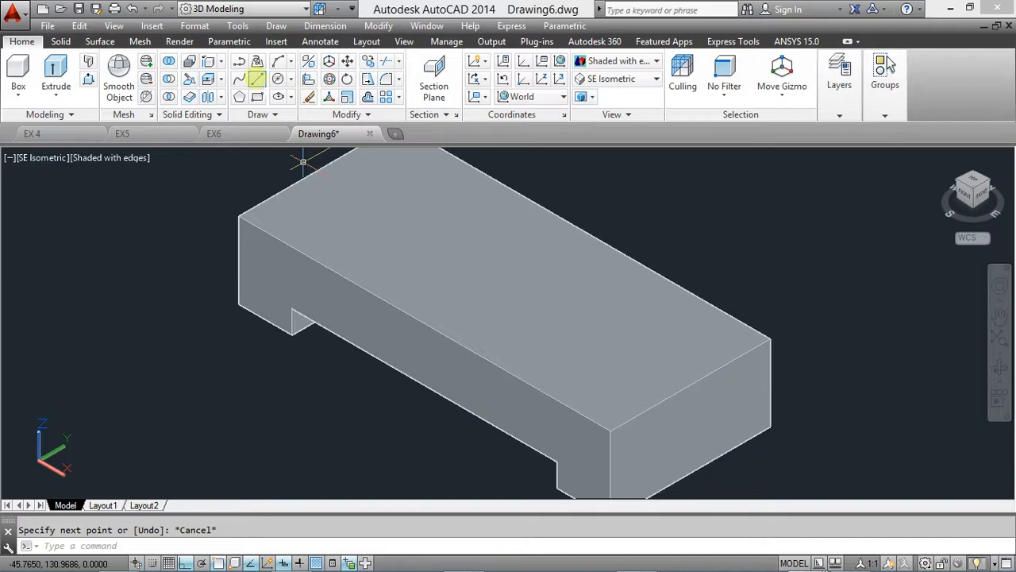
left_click(257, 78)
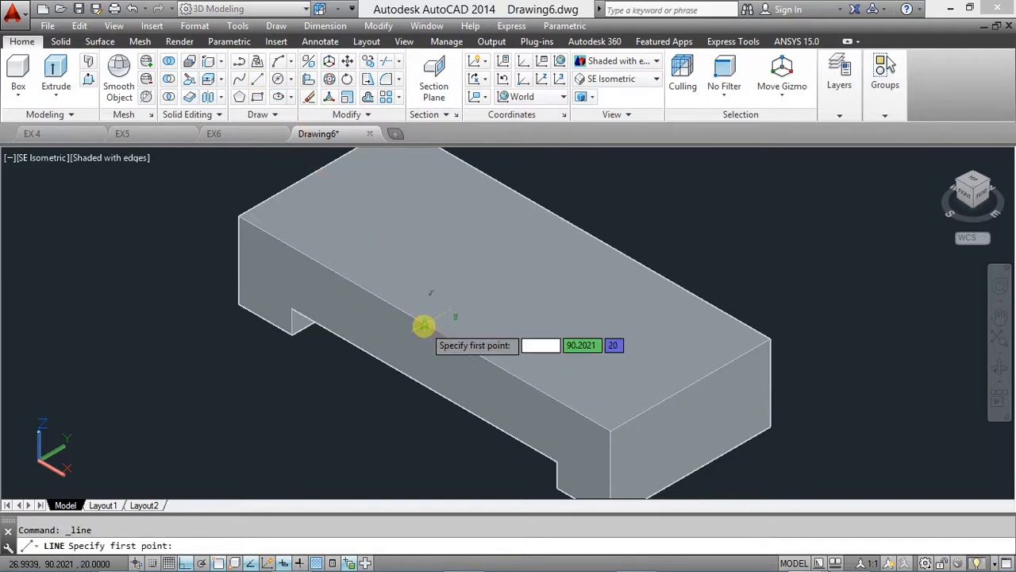
left_click(424, 324)
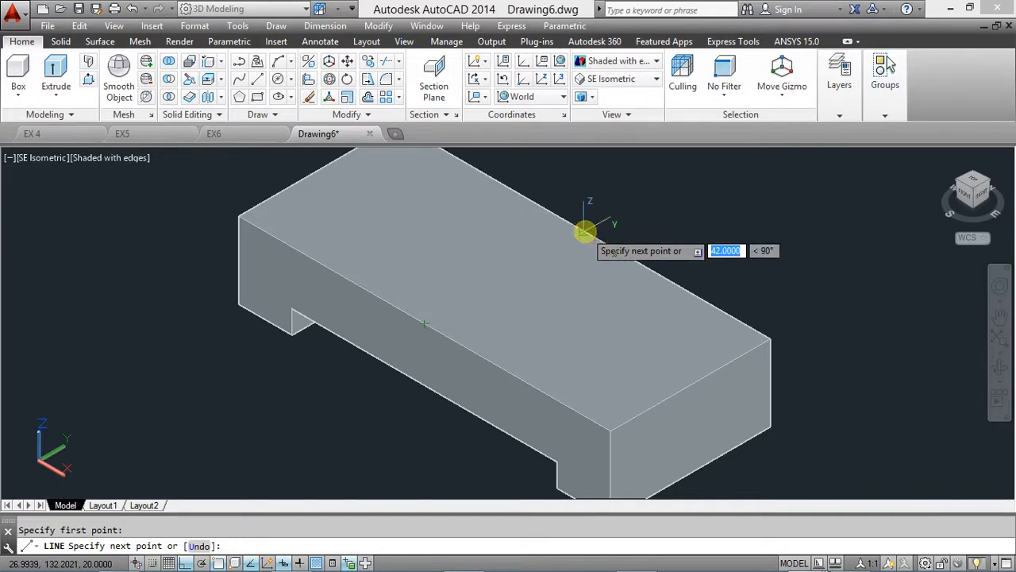
left_click(588, 230)
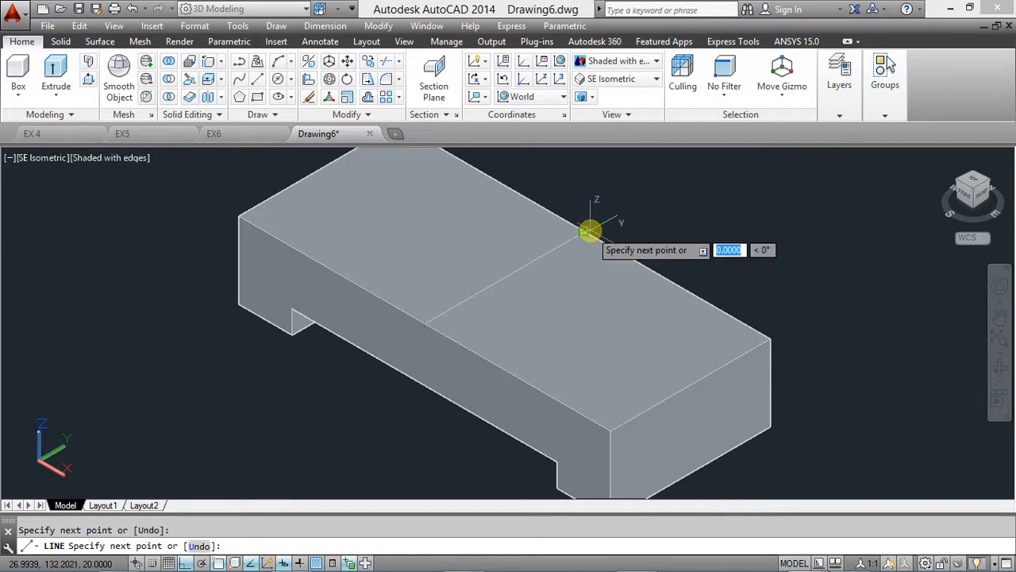
key("Escape")
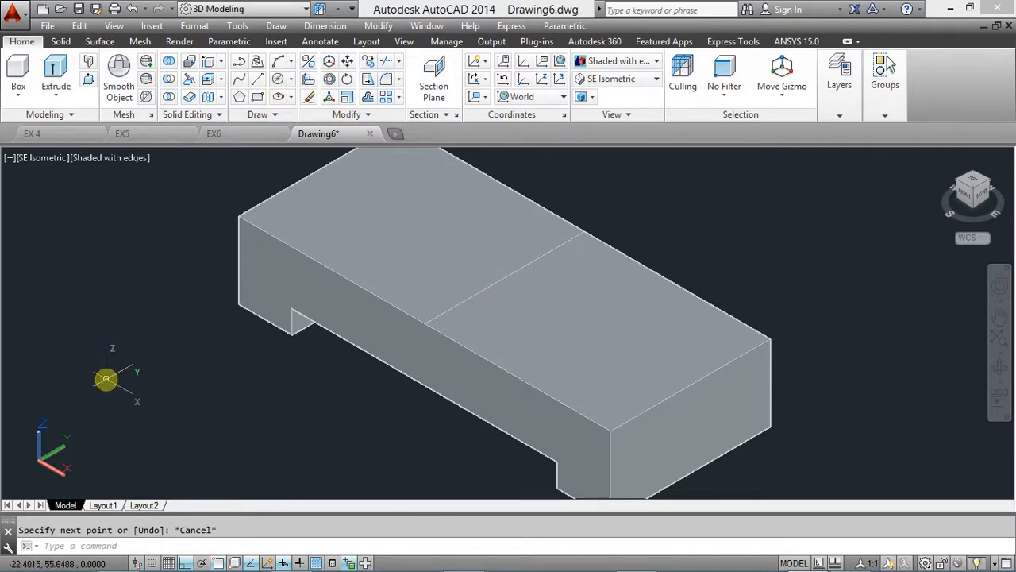
Offset the top face's centre line 7 to each side and erase the original centre line
type("o")
key("Return")
type("7")
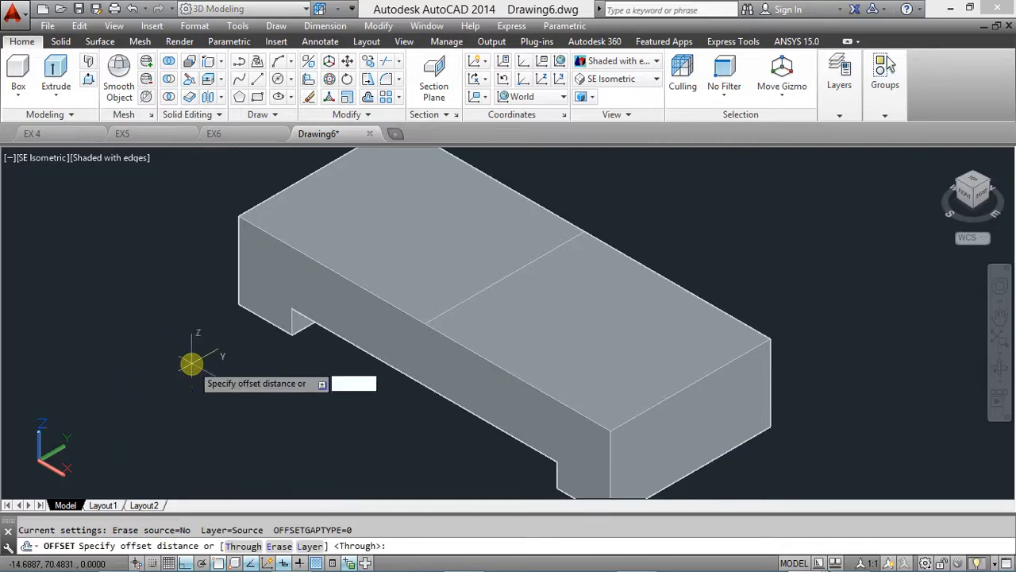
key("Return")
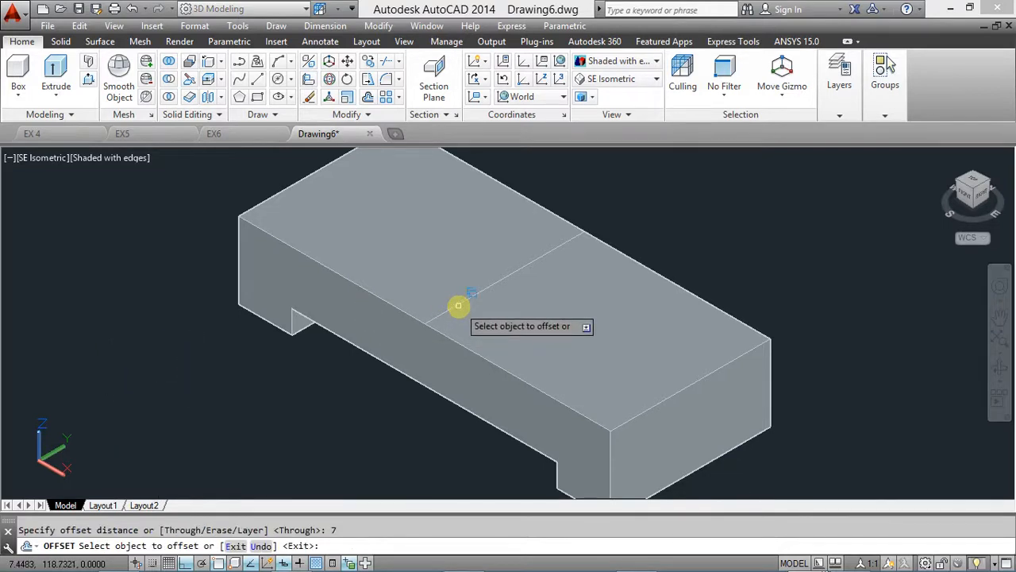
left_click(468, 318)
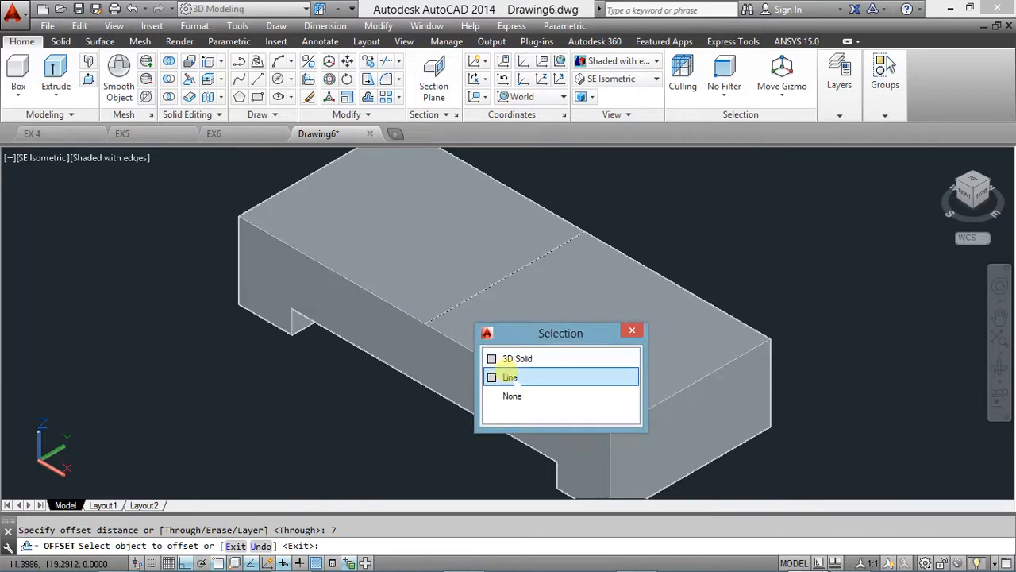
left_click(509, 376)
left_click(445, 278)
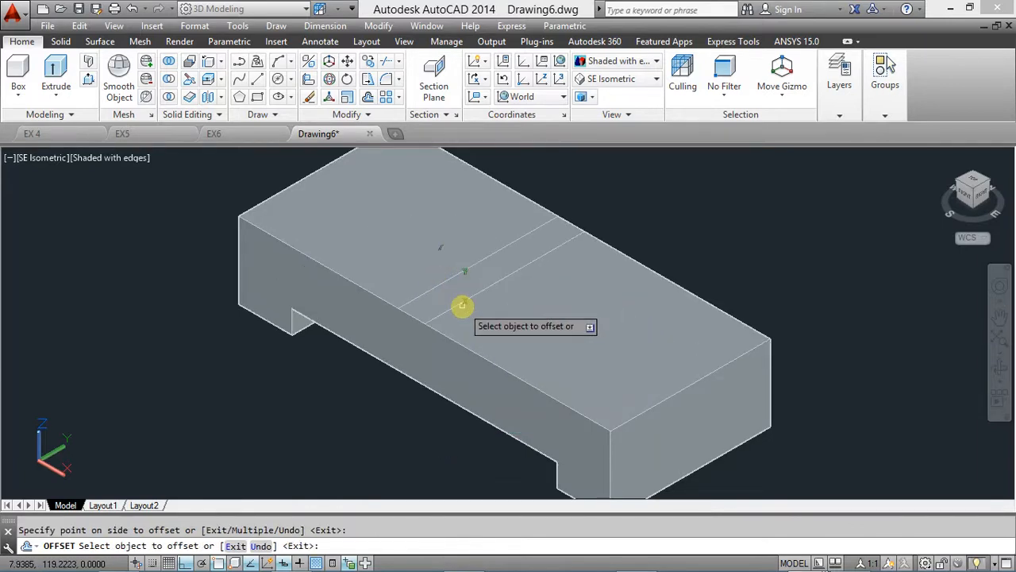
left_click(459, 305)
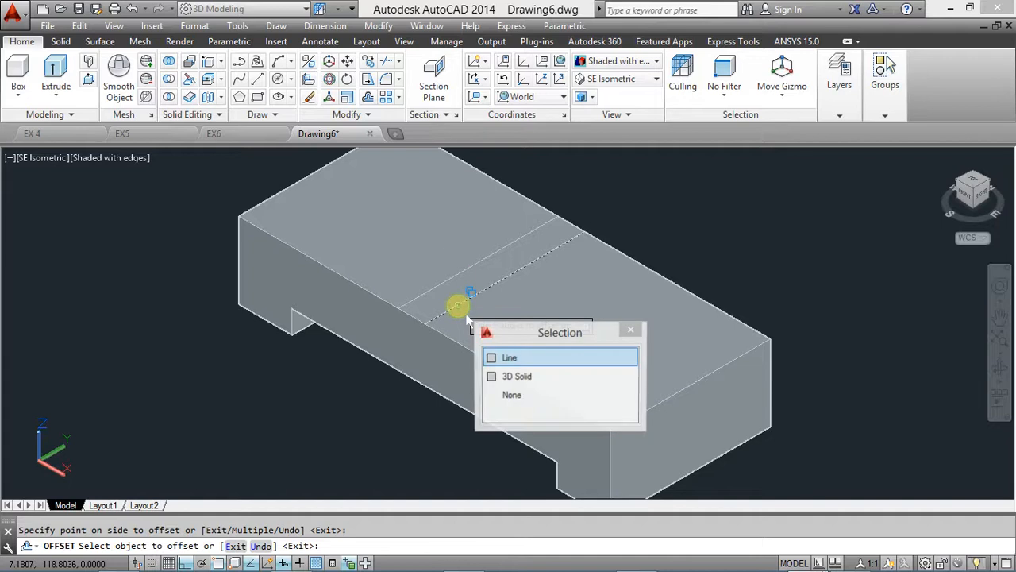
left_click(509, 359)
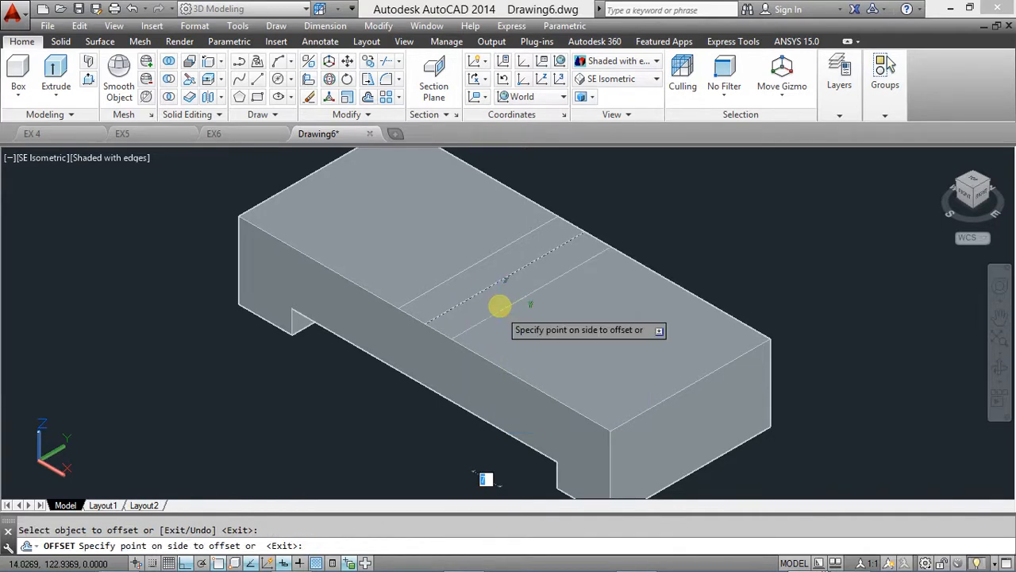
left_click(500, 306)
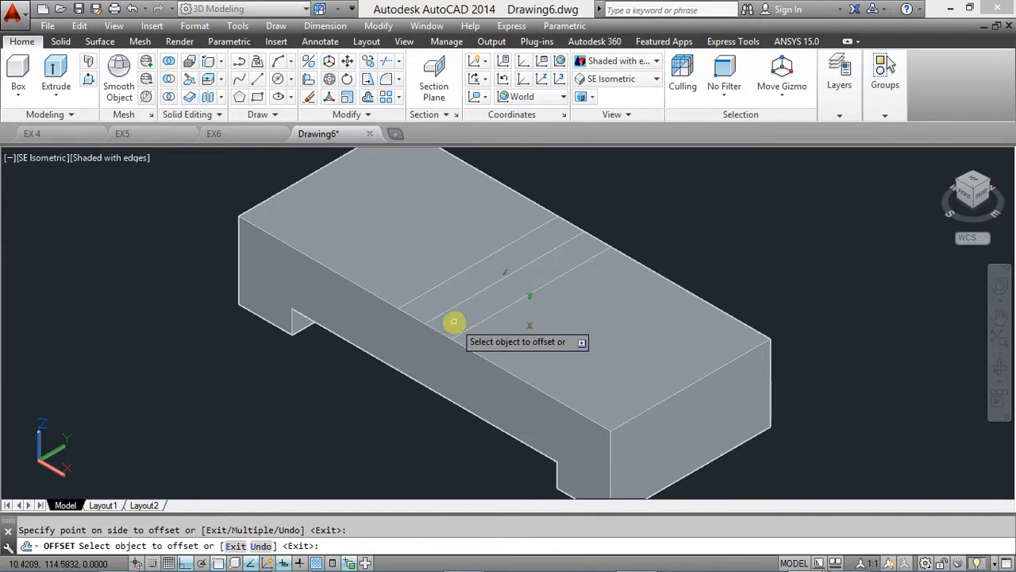
key("Escape")
left_click(462, 302)
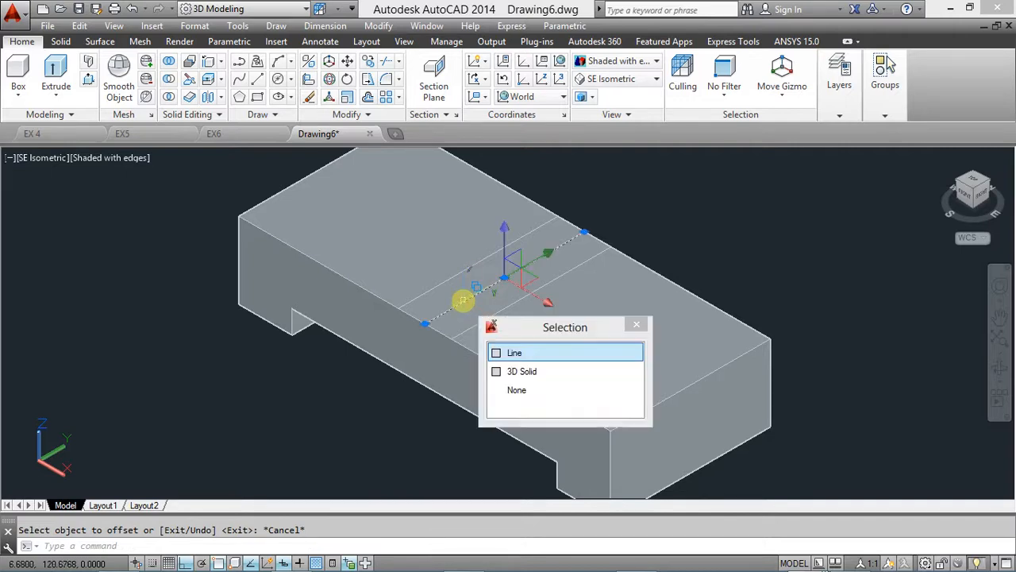
key("Delete")
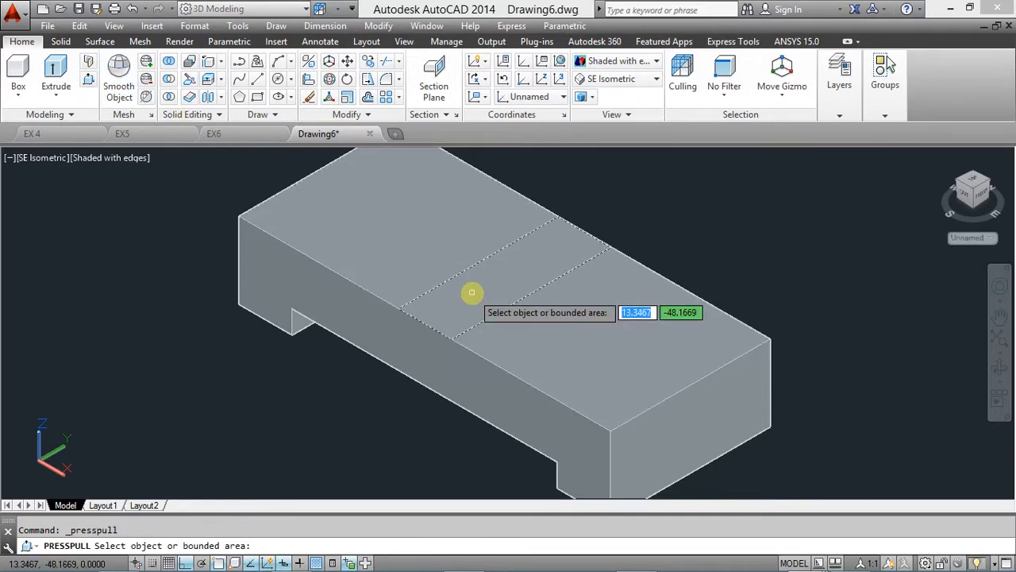
Presspull the strip between the two offset lines upward by 42 to form the upright and fit the model in view
left_click(472, 262)
type("42")
key("Return")
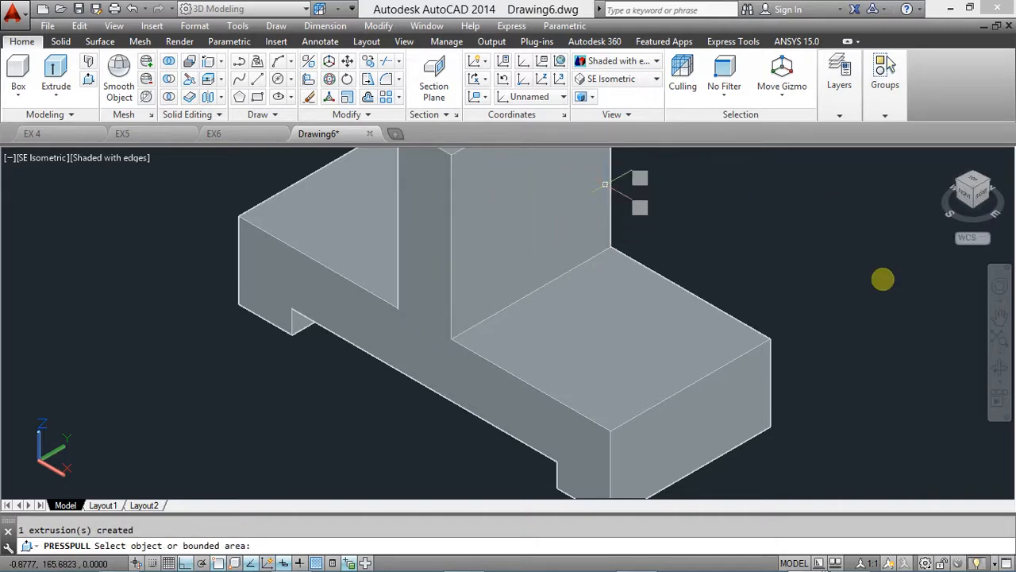
key("Return")
left_click(999, 341)
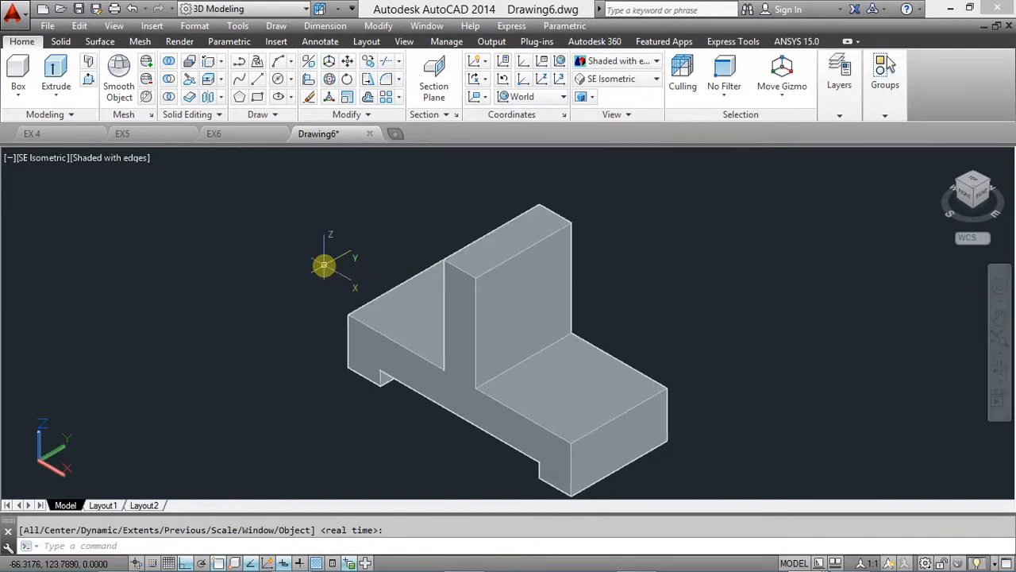
Check the reference drawing's upright radius and fillet both short top edges of the upright with radius 21
key("alt+Tab")
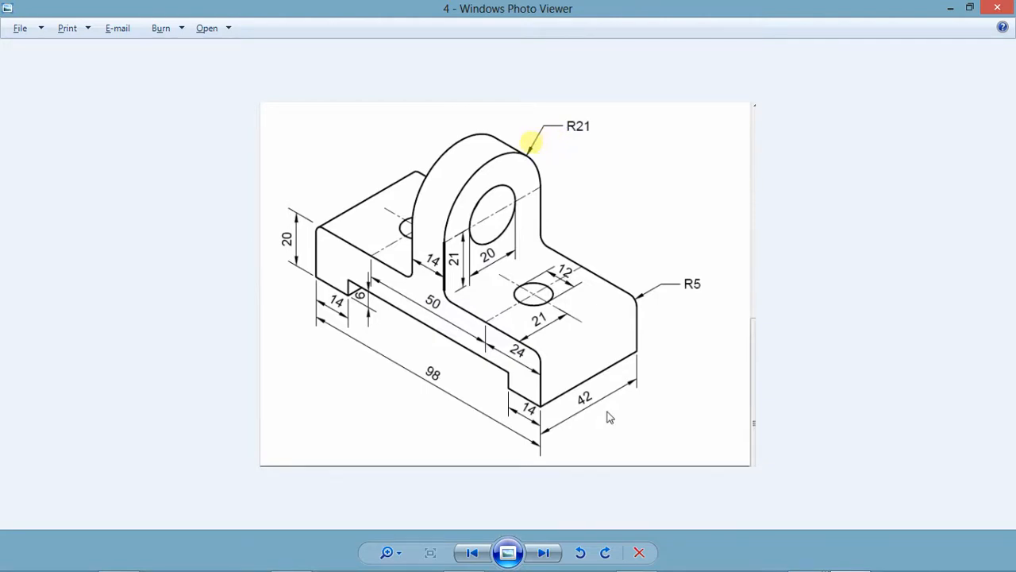
key("alt+Tab")
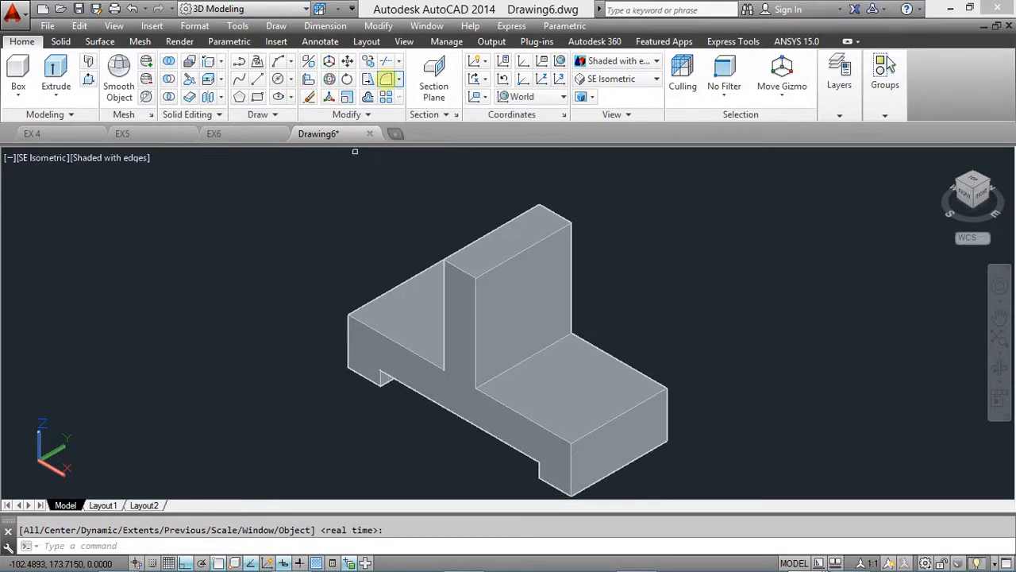
left_click(386, 78)
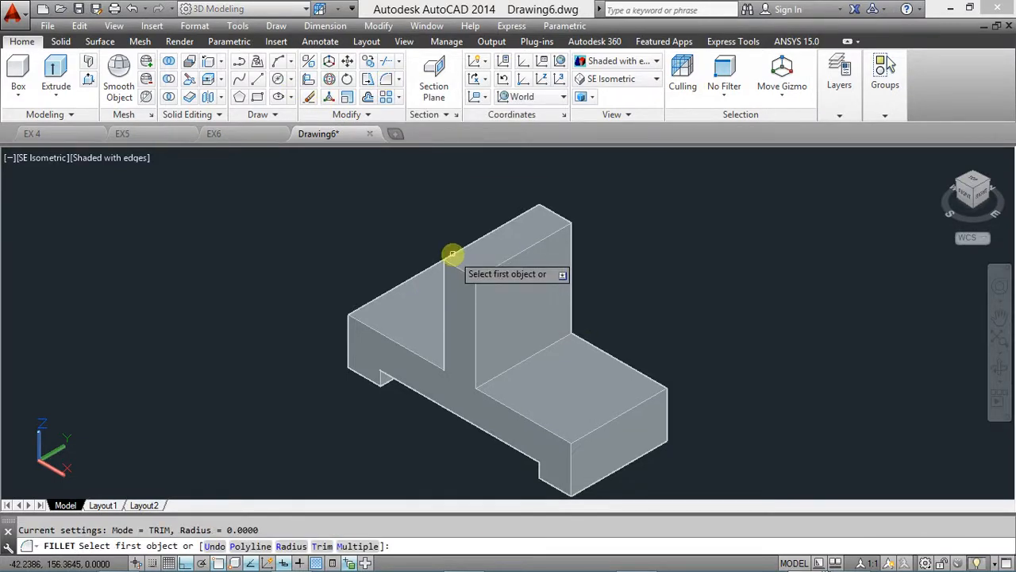
scroll(452, 255, "up", 2)
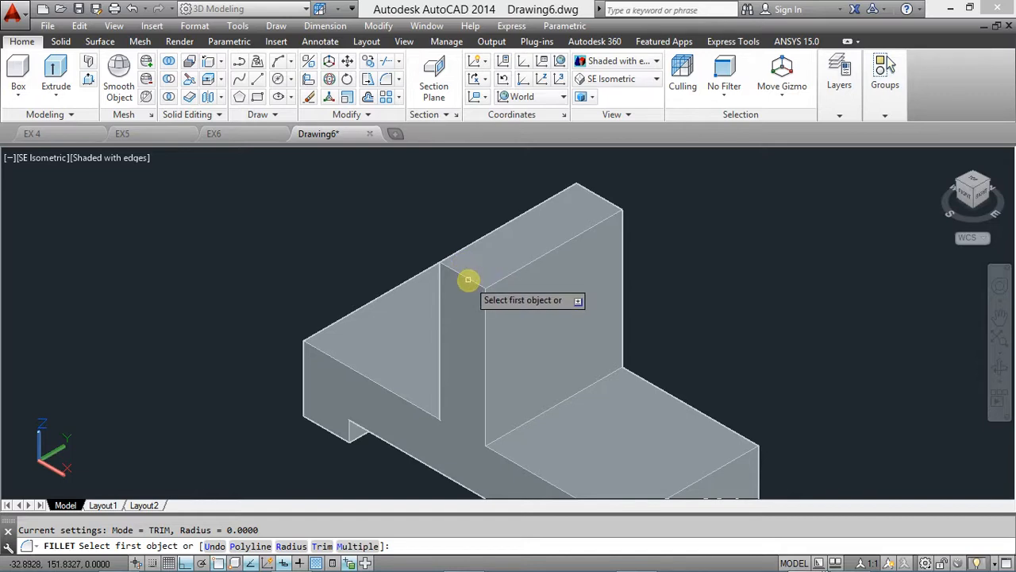
left_click(468, 278)
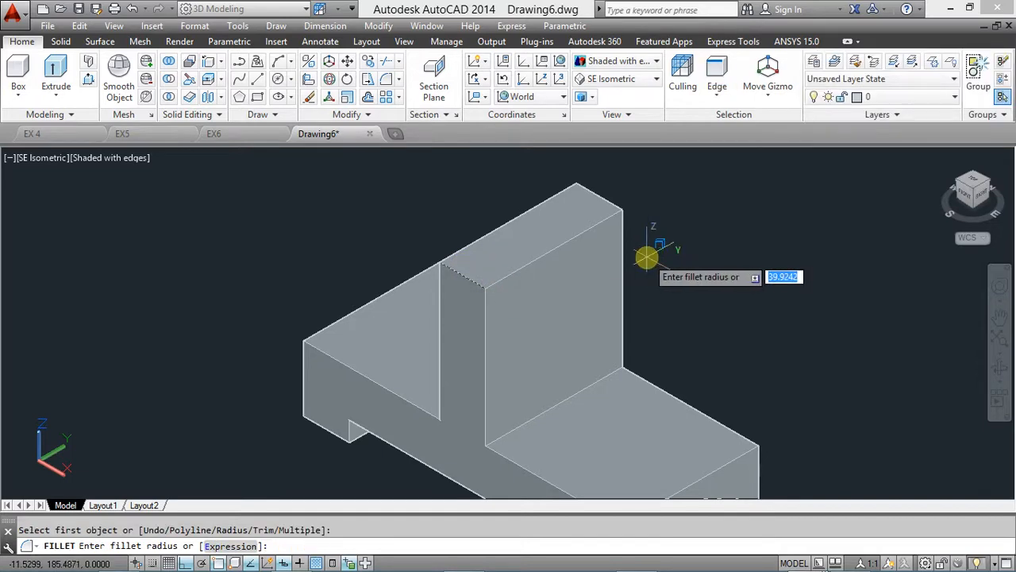
type("21")
key("Return")
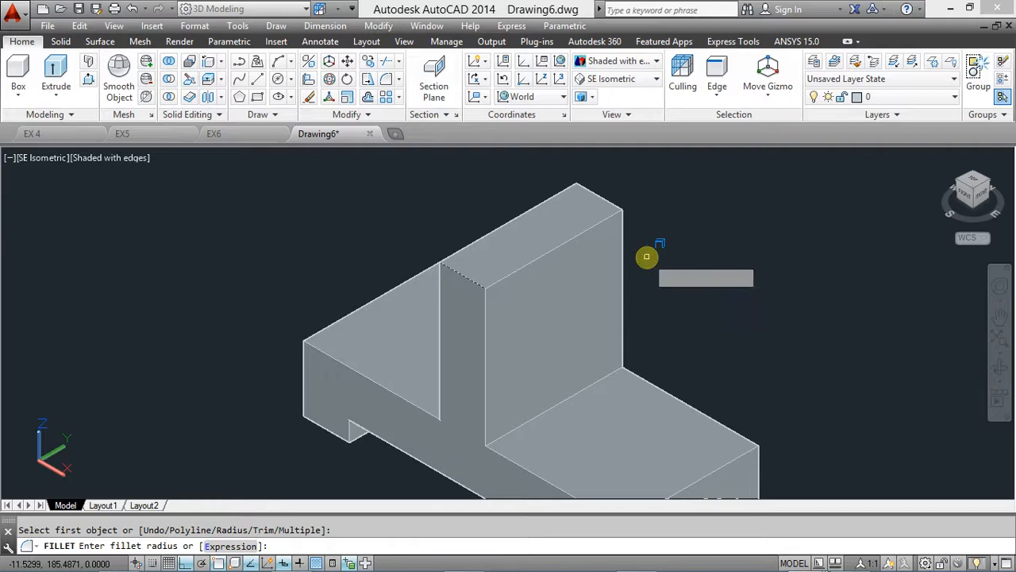
left_click(606, 198)
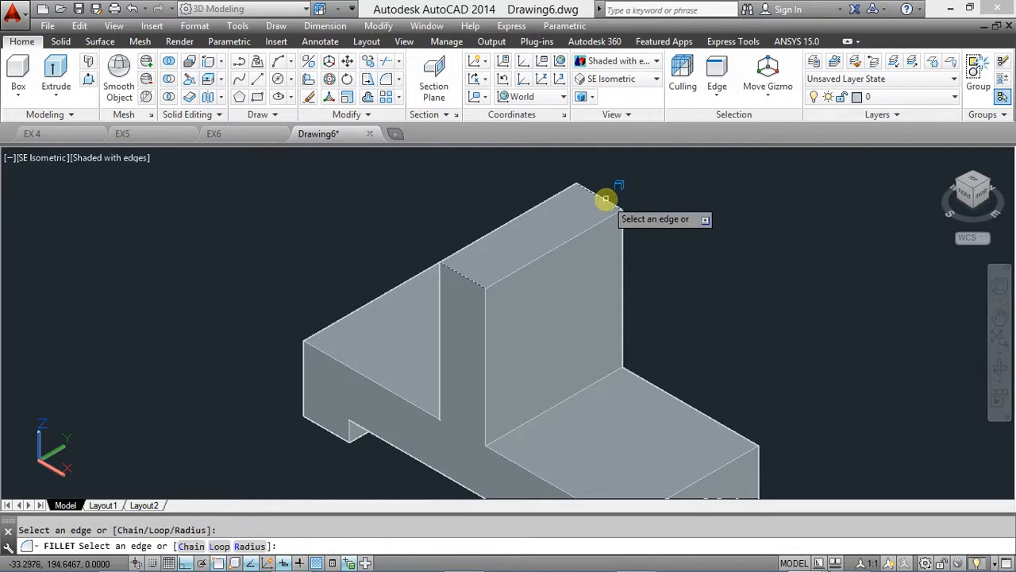
key("Return")
middle_click_drag(448, 303, 391, 267)
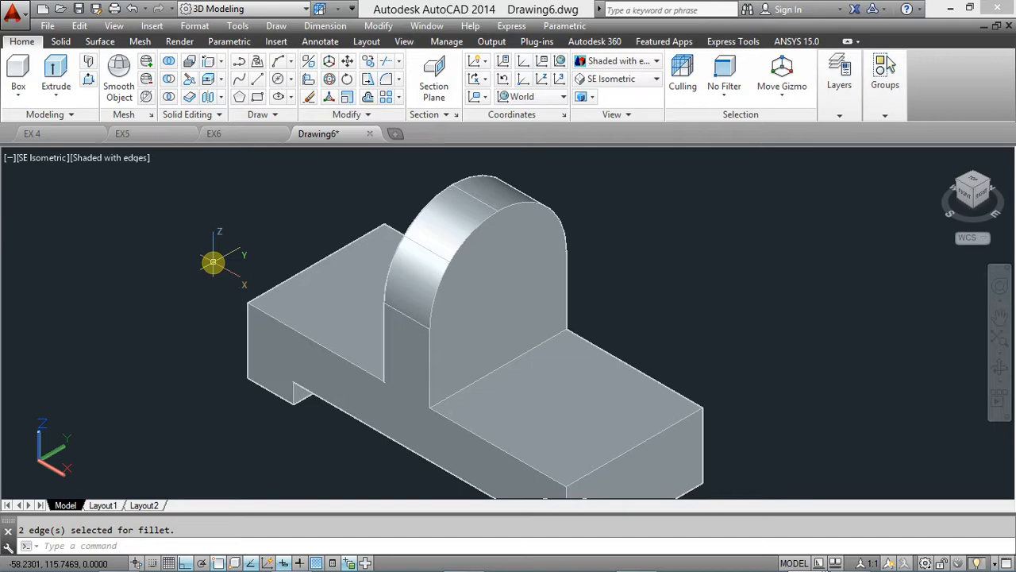
Check the upright's hole in the reference drawing, set the coordinate system to Right and toggle dynamic UCS
key("alt+Tab")
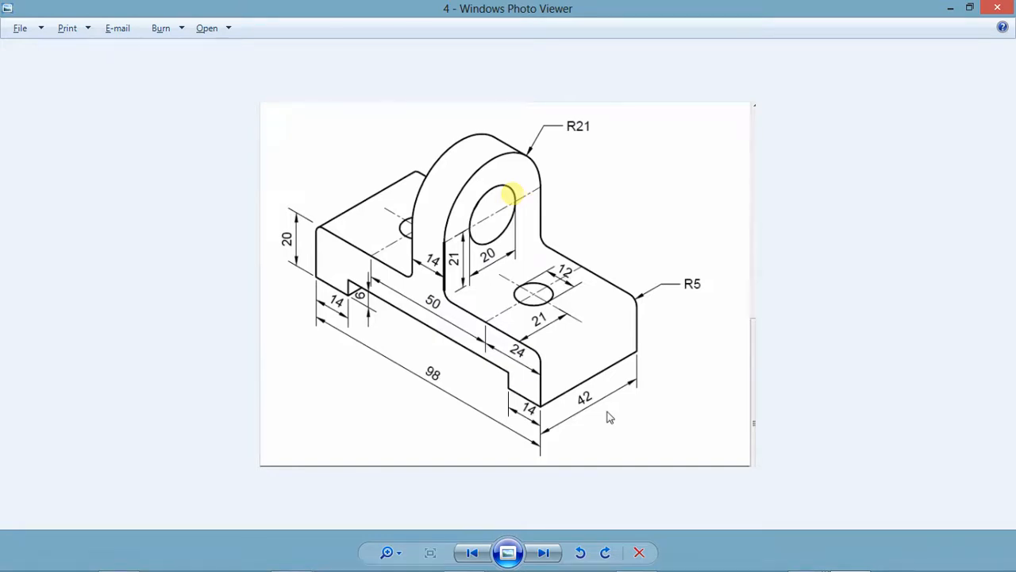
key("alt+Tab")
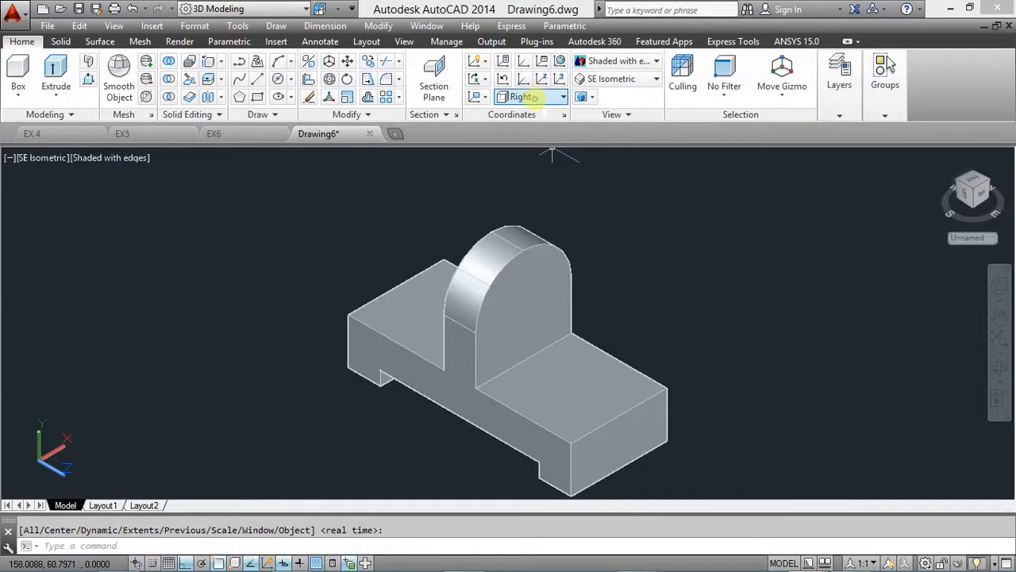
left_click(531, 97)
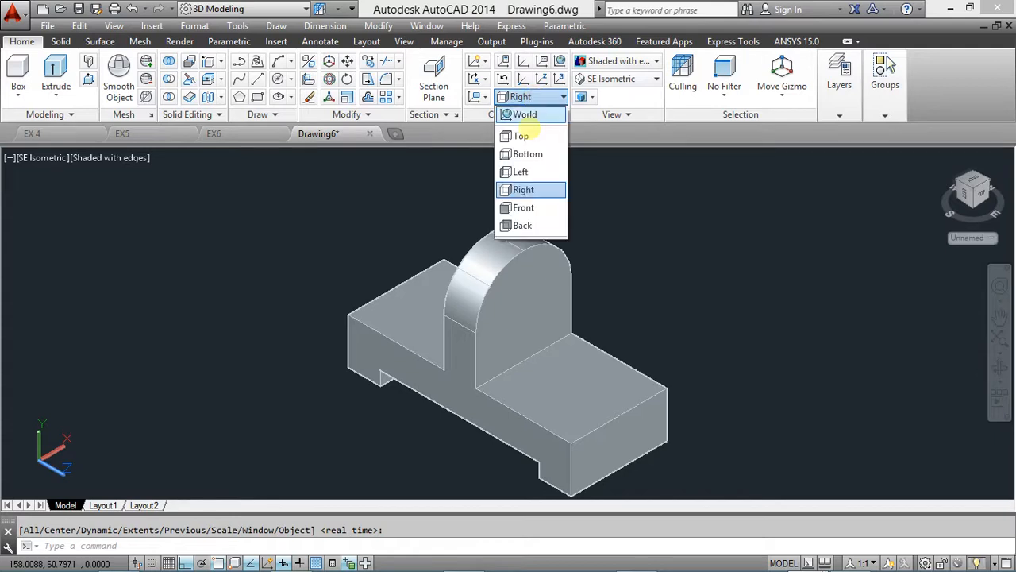
left_click(530, 189)
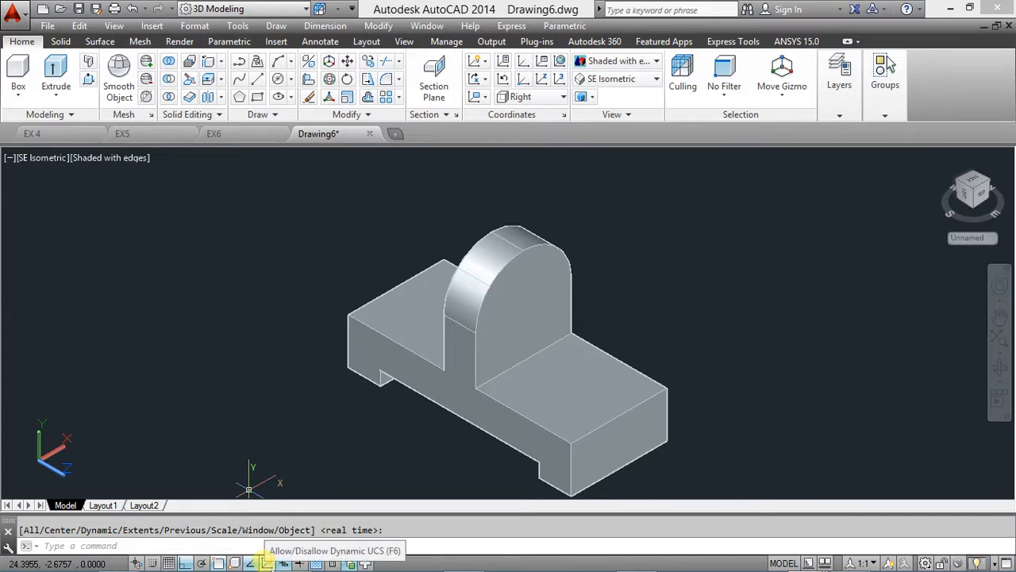
left_click(266, 562)
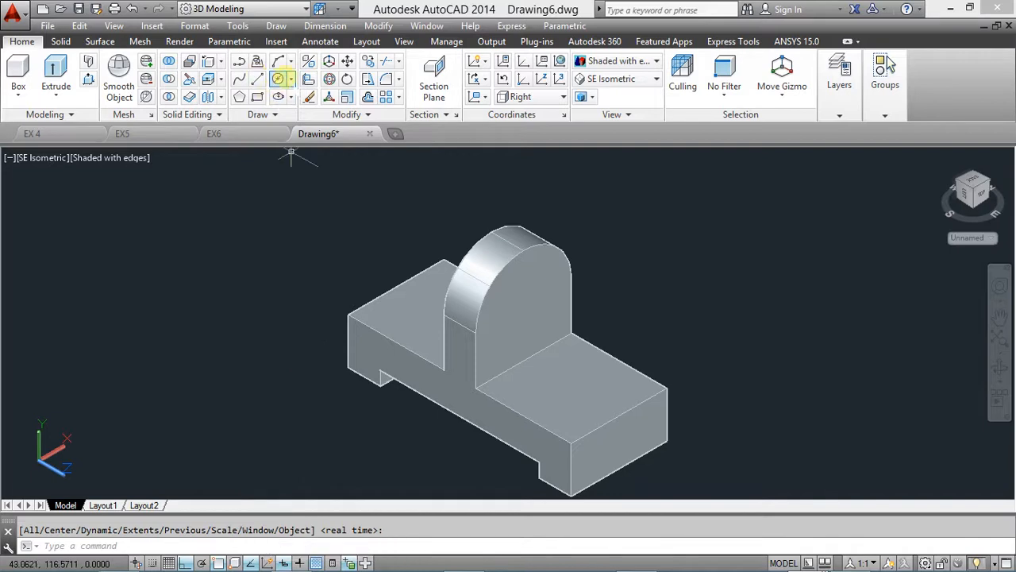
Draw a circle of radius 10 on the upright's flat face, centred on its rounded top's arc
left_click(288, 79)
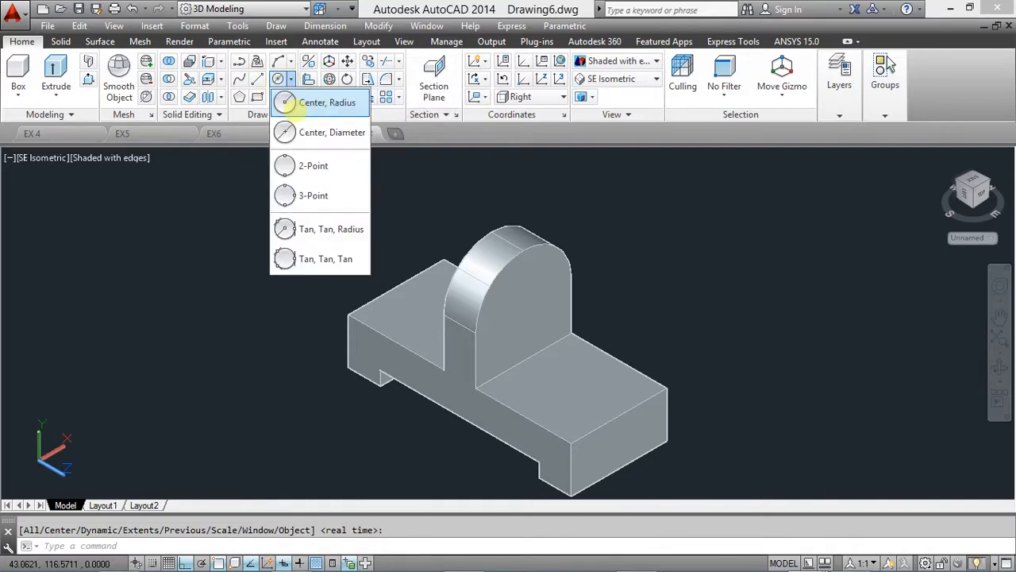
left_click(295, 95)
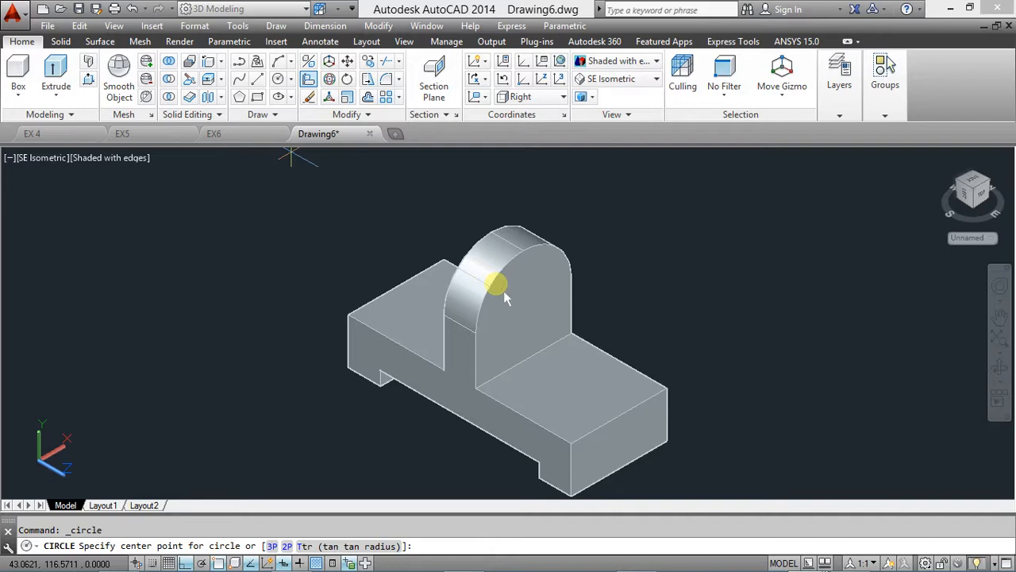
middle_click_drag(586, 286, 656, 313)
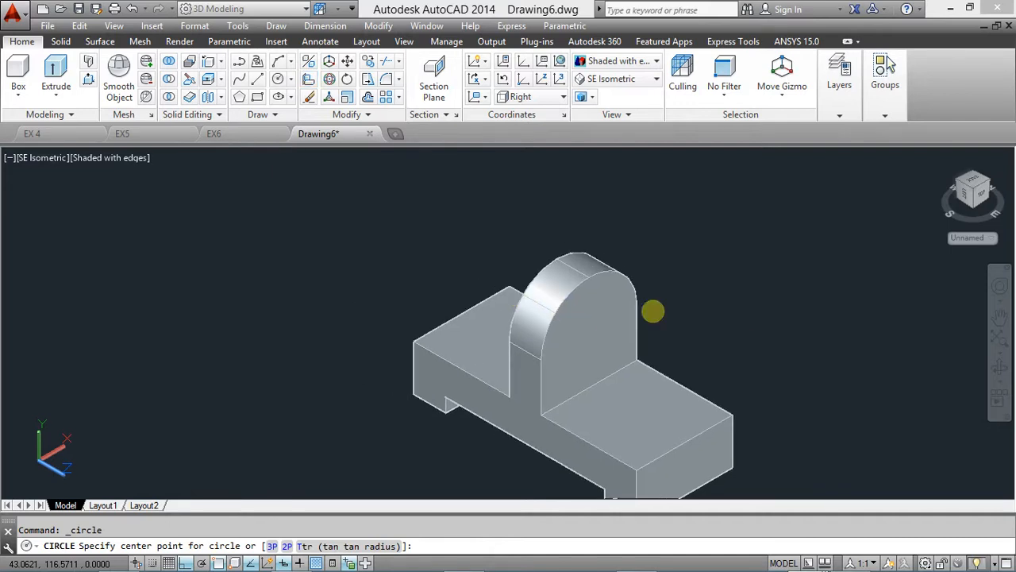
scroll(583, 326, "up", 2)
scroll(556, 270, "up", 2)
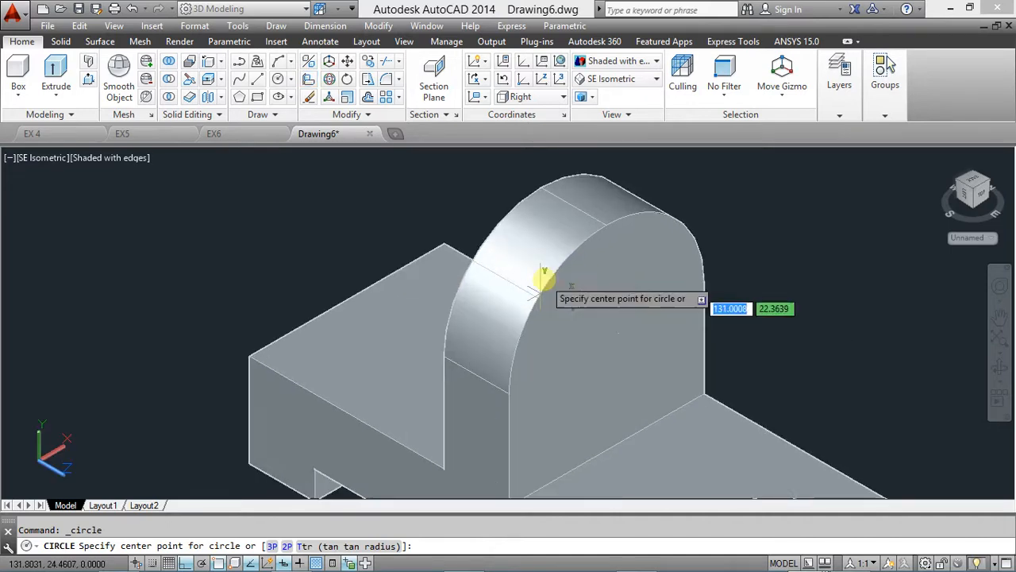
left_click(609, 340)
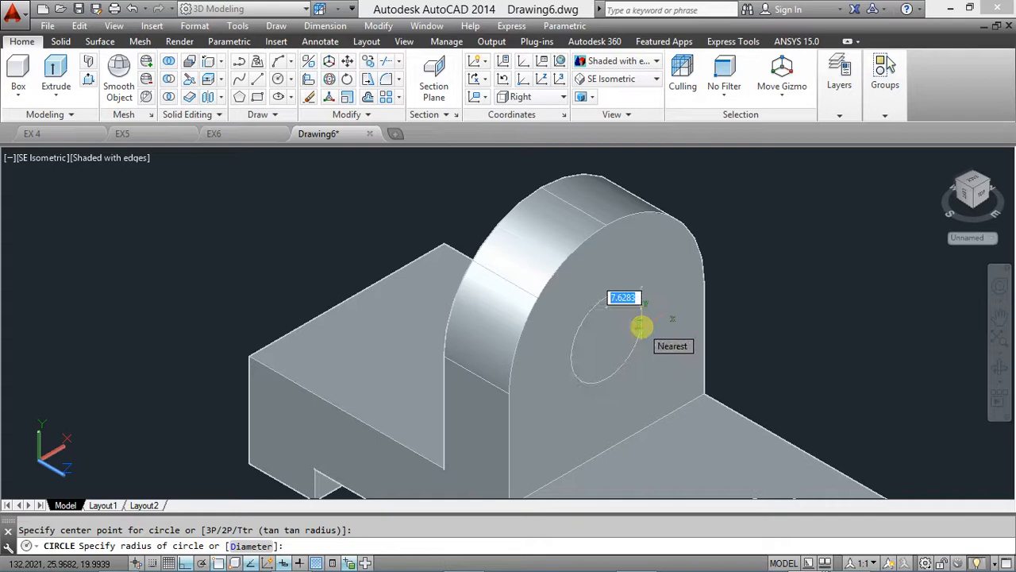
type("10")
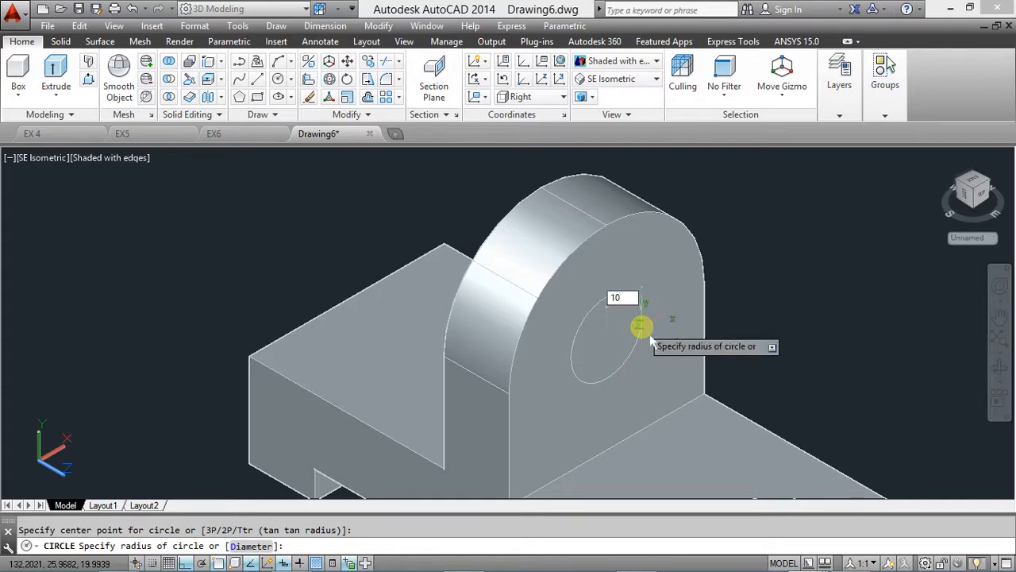
key("Return")
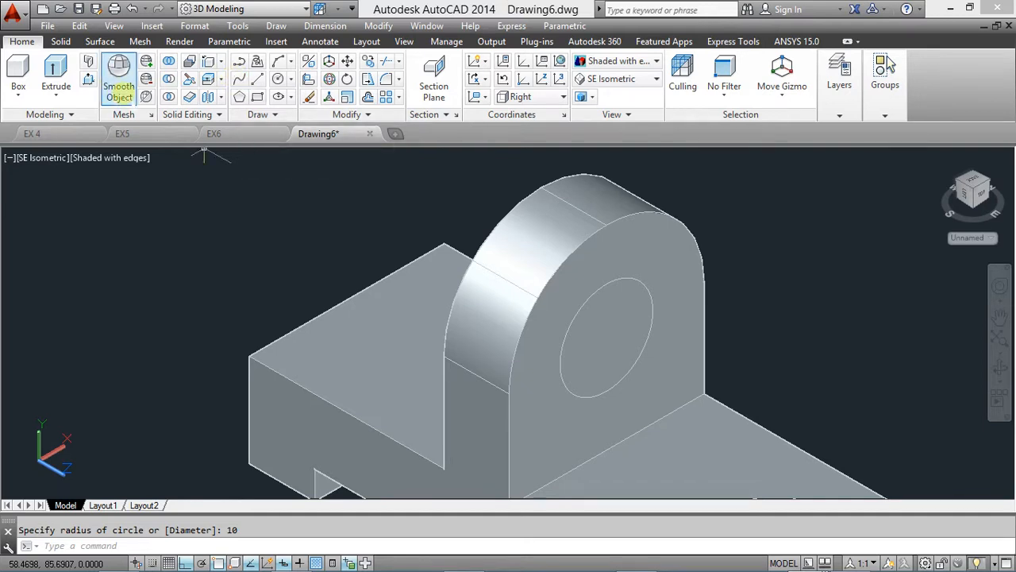
Presspull the circle back through the upright to cut the hole and fit the model in view
left_click(88, 79)
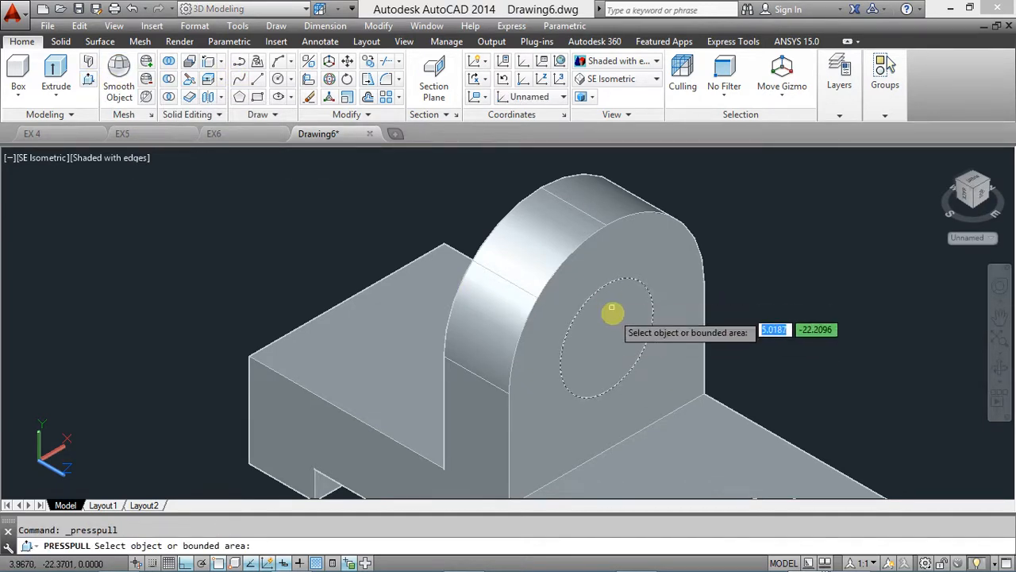
left_click(601, 313)
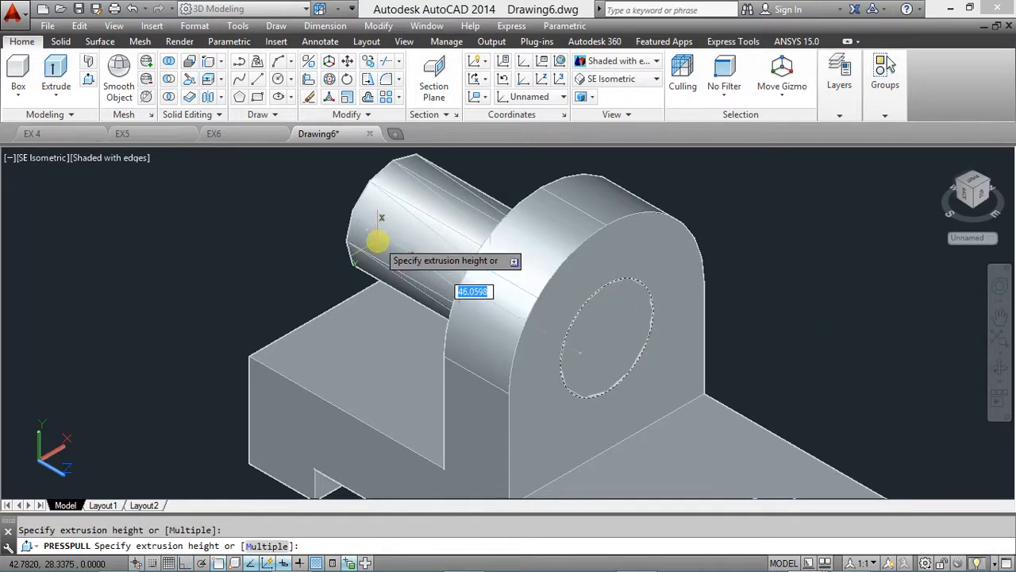
left_click(377, 240)
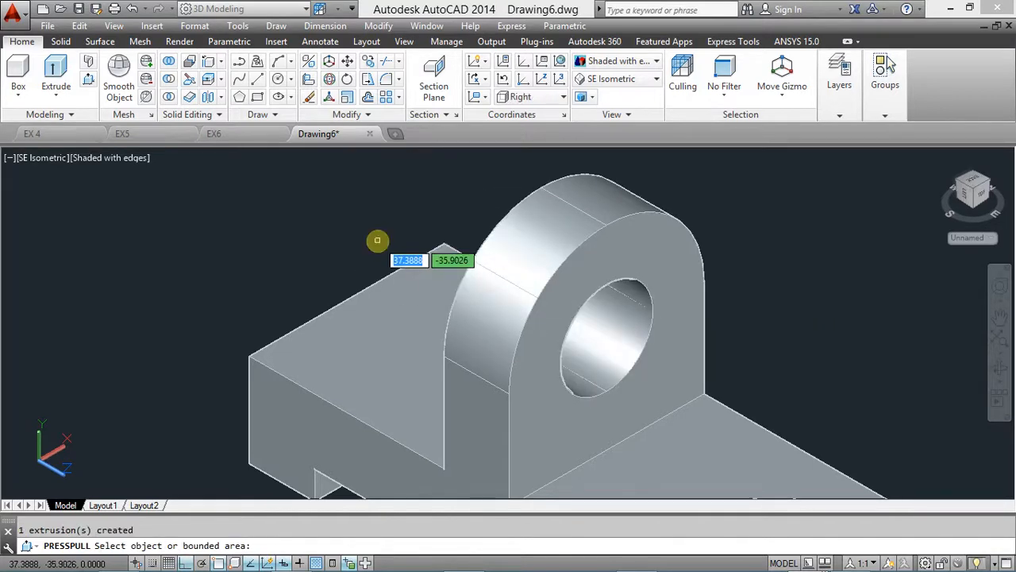
key("Return")
left_click(999, 343)
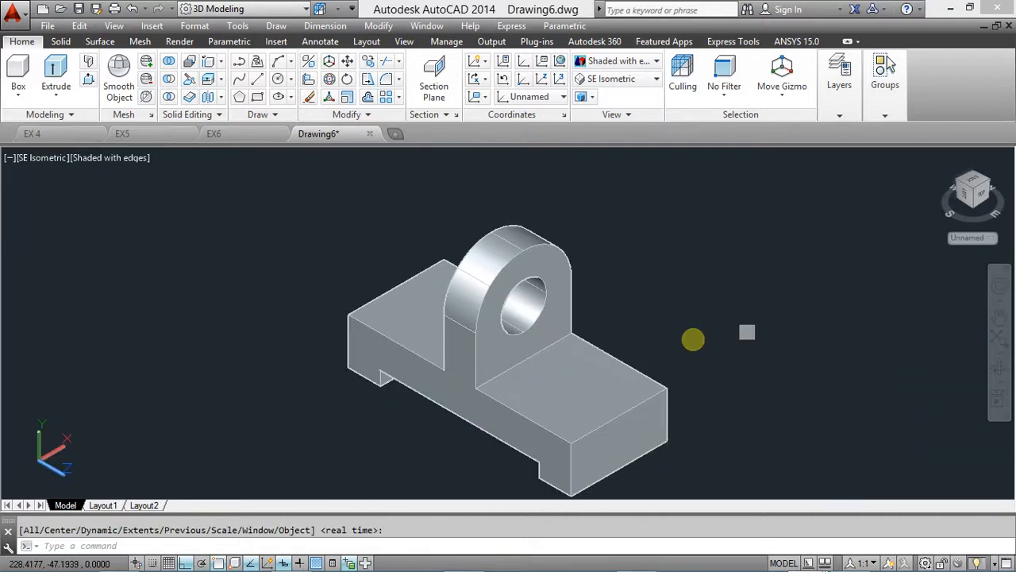
Check the base hole in the reference drawing and draw a line from the base's outer top edge midpoint to the upright's bottom edge midpoint
key("alt+Tab")
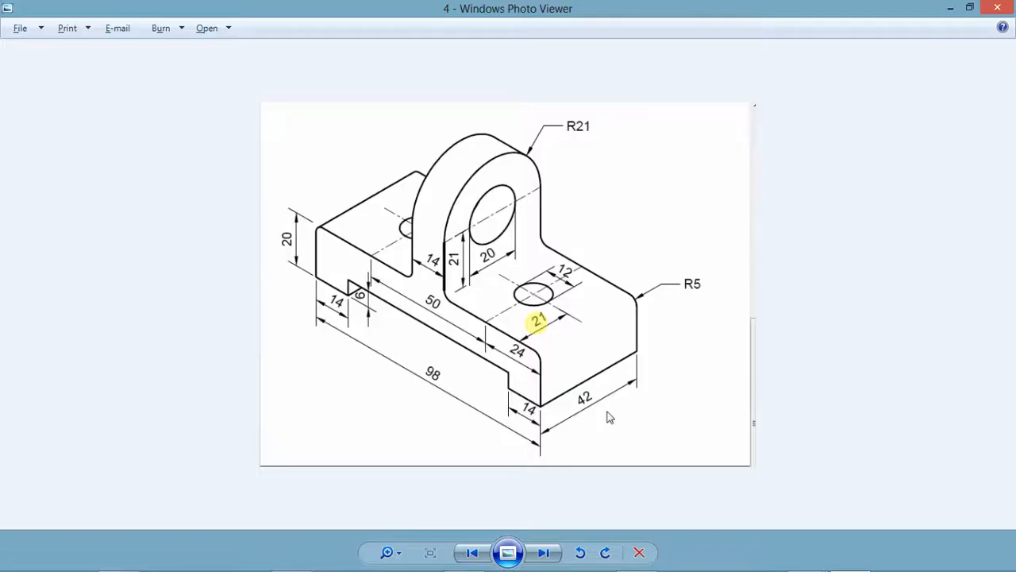
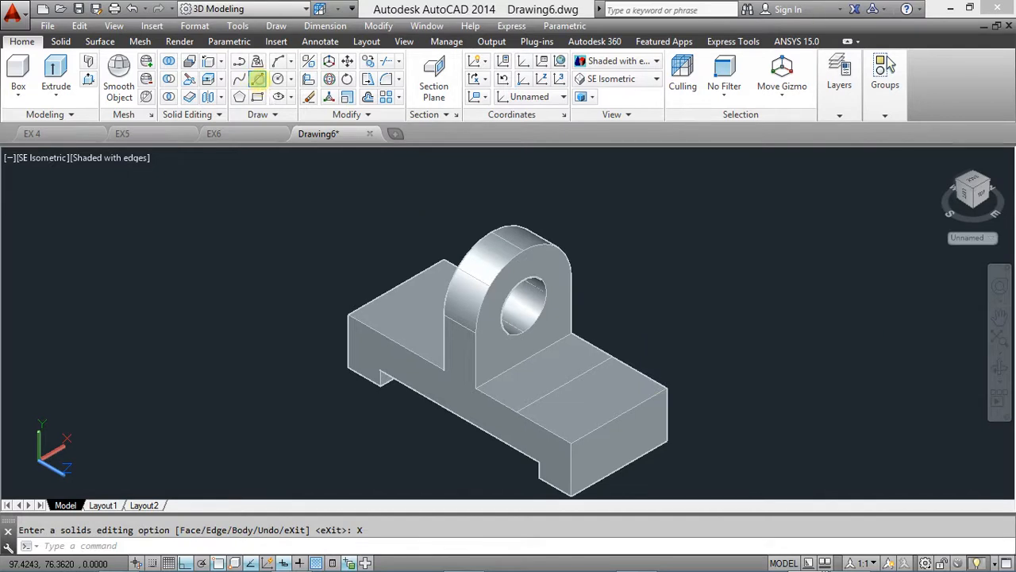
left_click(257, 78)
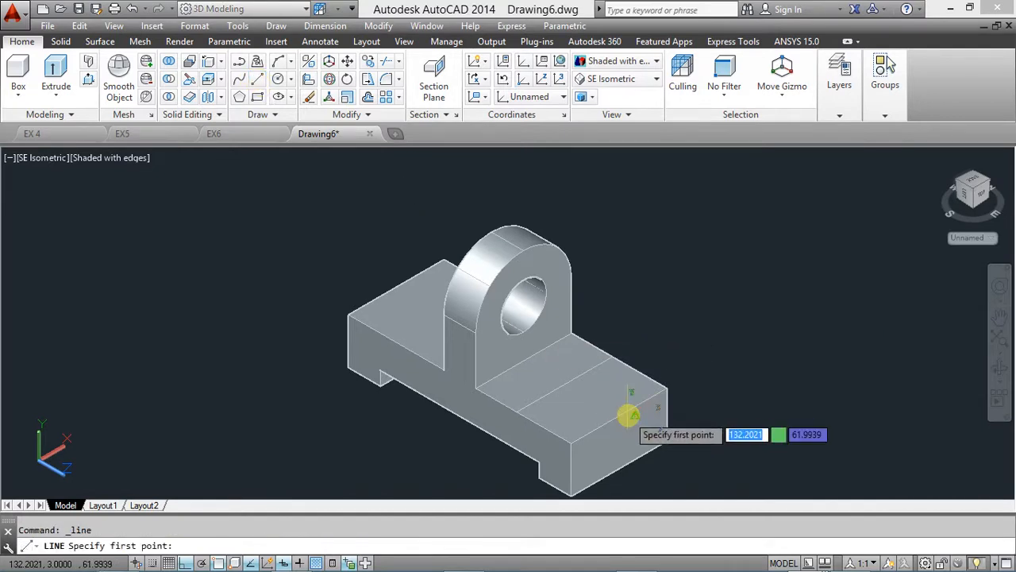
scroll(630, 414, "up", 3)
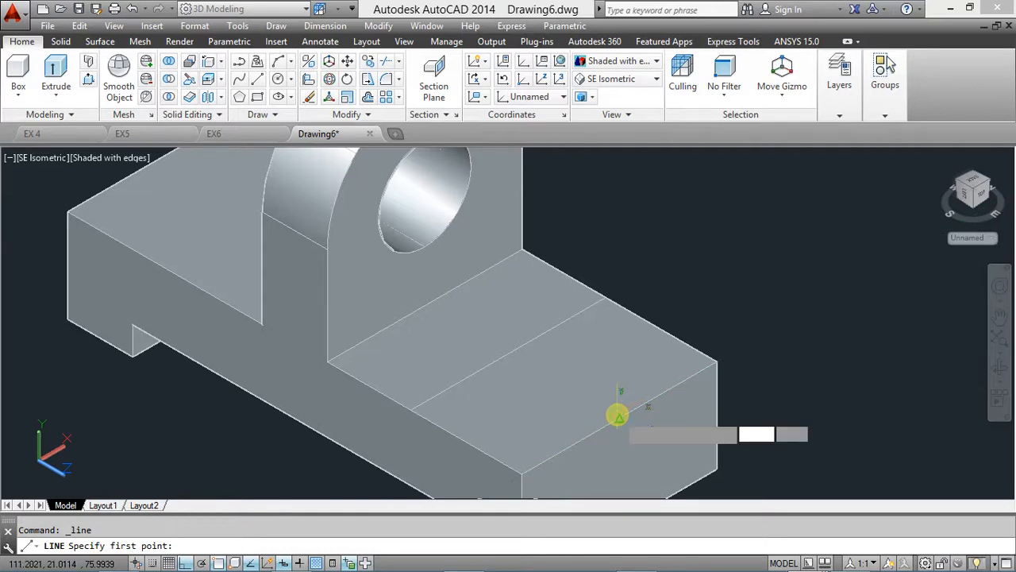
left_click(618, 414)
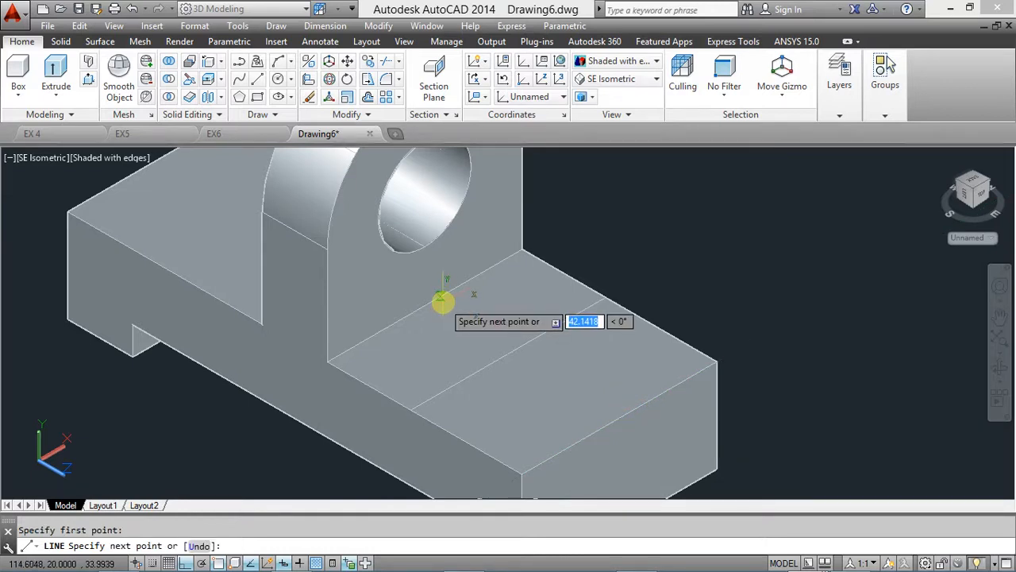
left_click(443, 299)
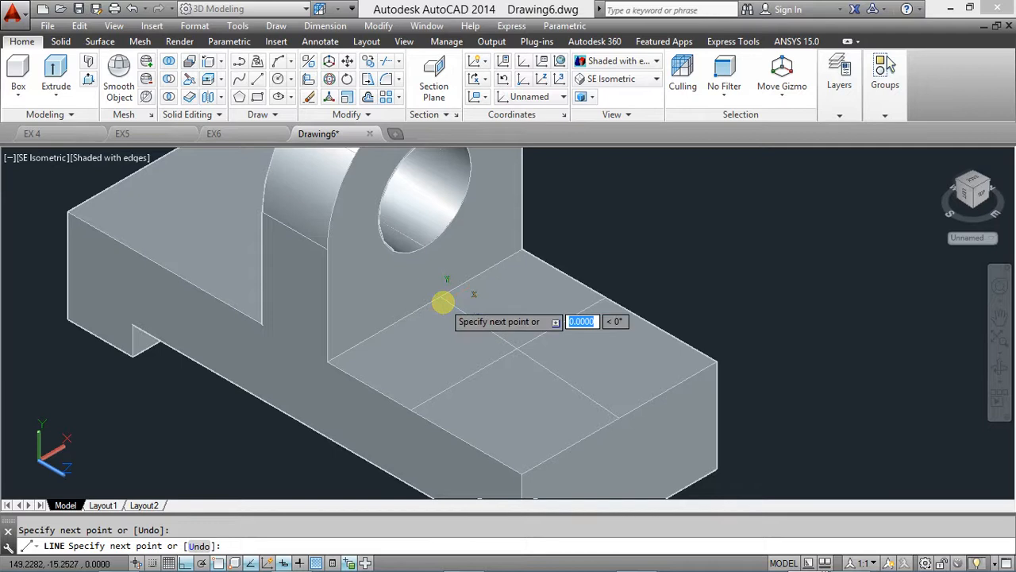
key("Escape")
left_click(278, 77)
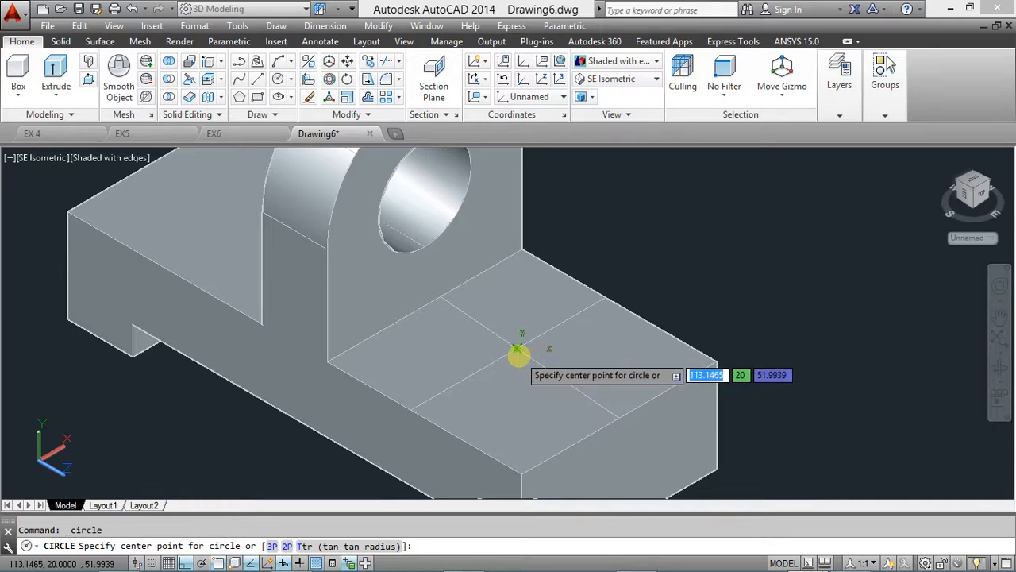
left_click(518, 353)
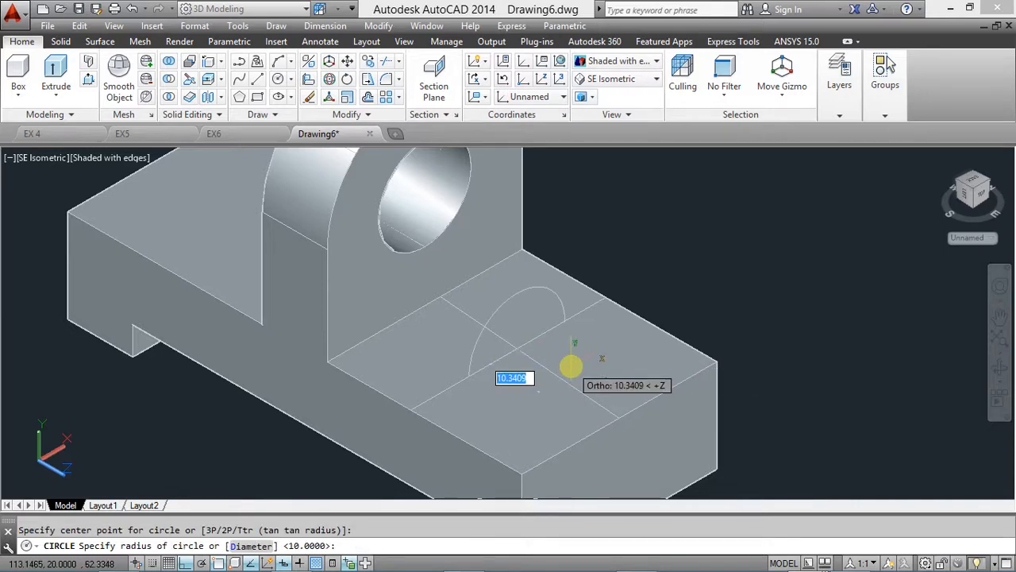
key("Escape")
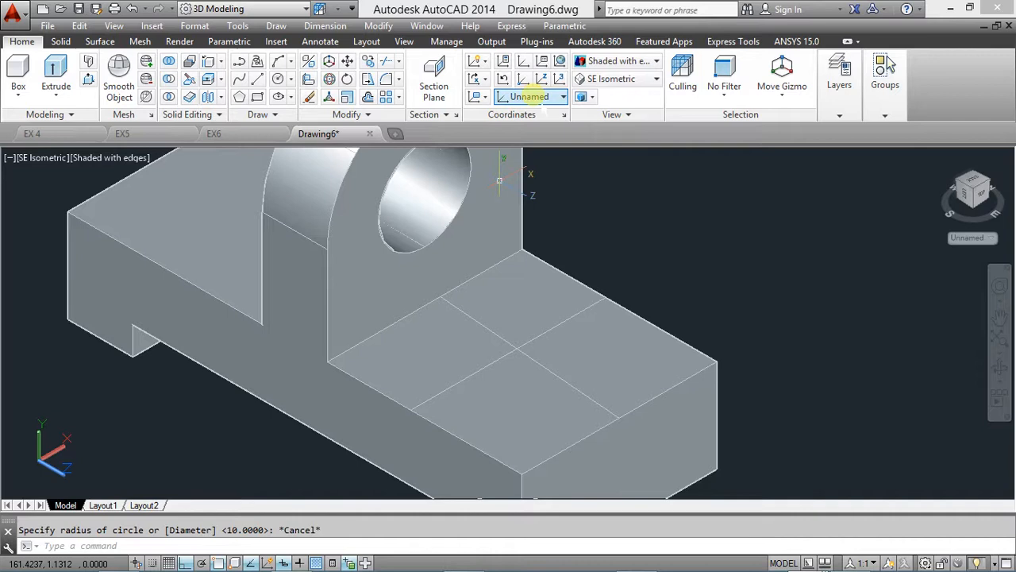
Set the coordinate system to Front and restore the SE Isometric view
left_click(531, 95)
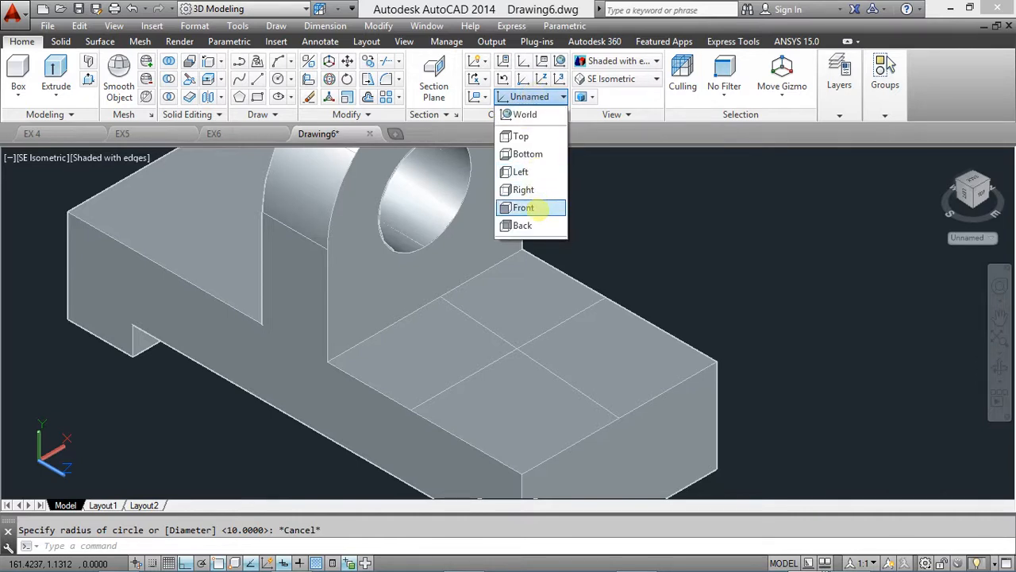
left_click(525, 207)
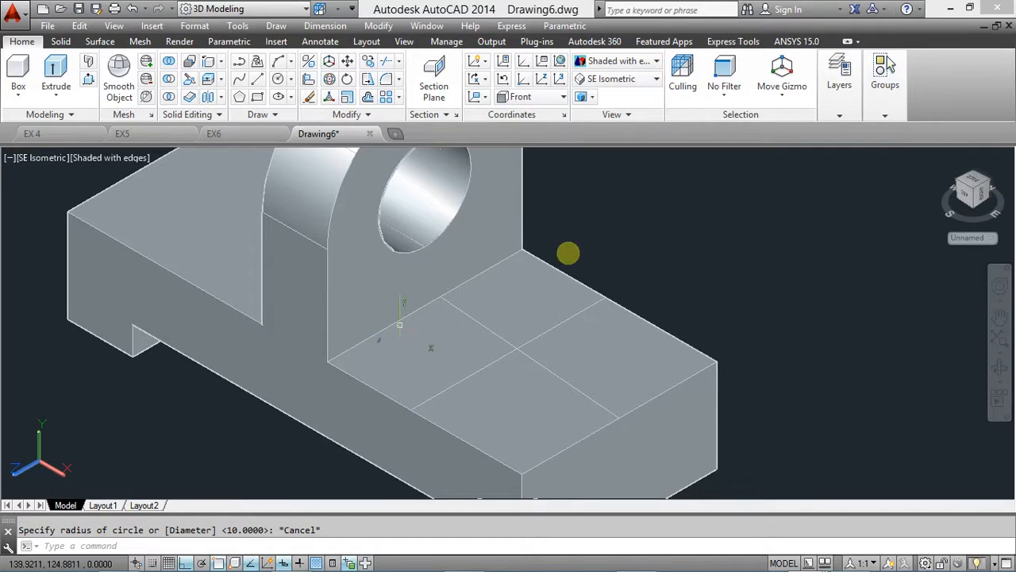
left_click(616, 78)
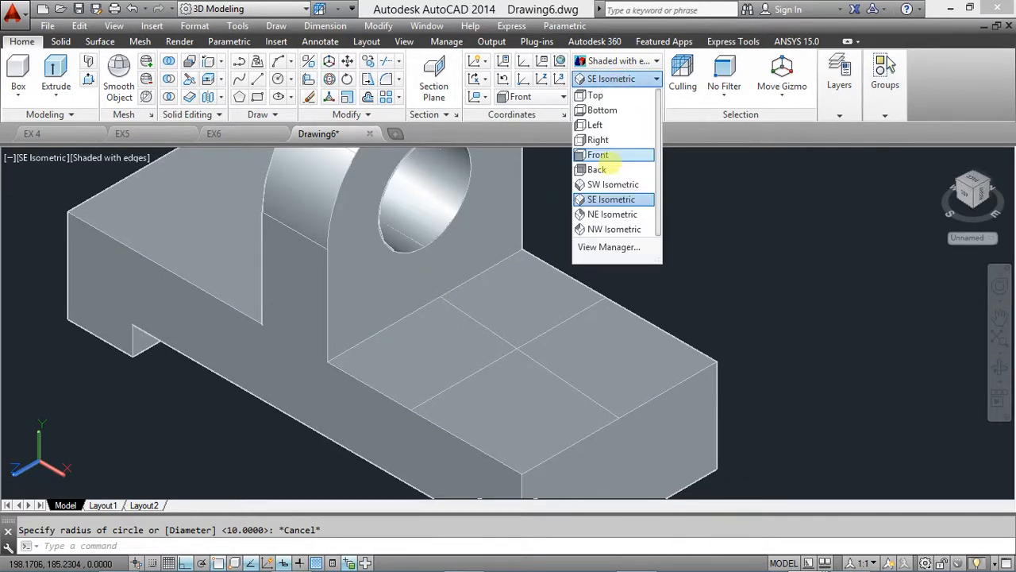
left_click(599, 199)
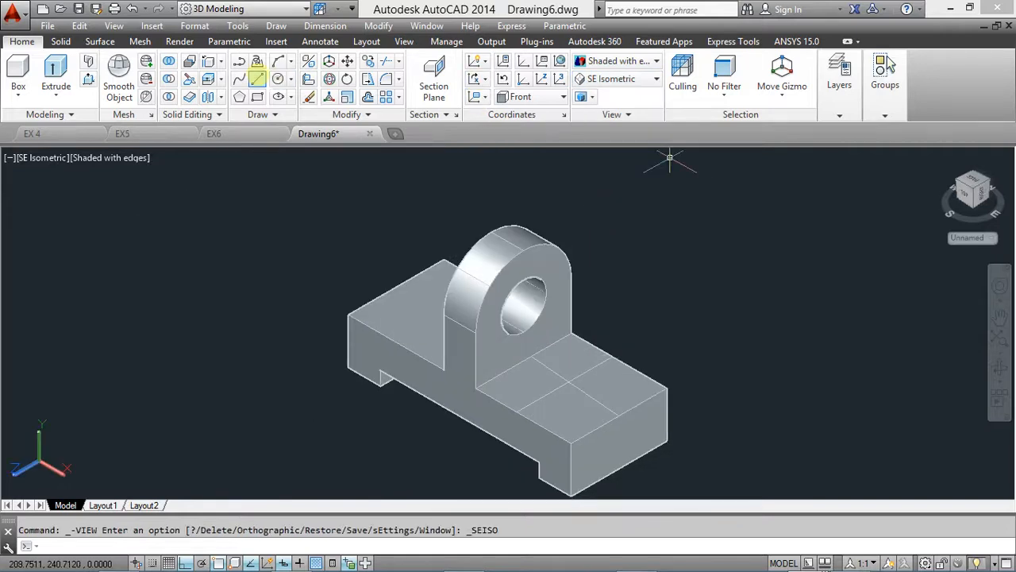
left_click(278, 79)
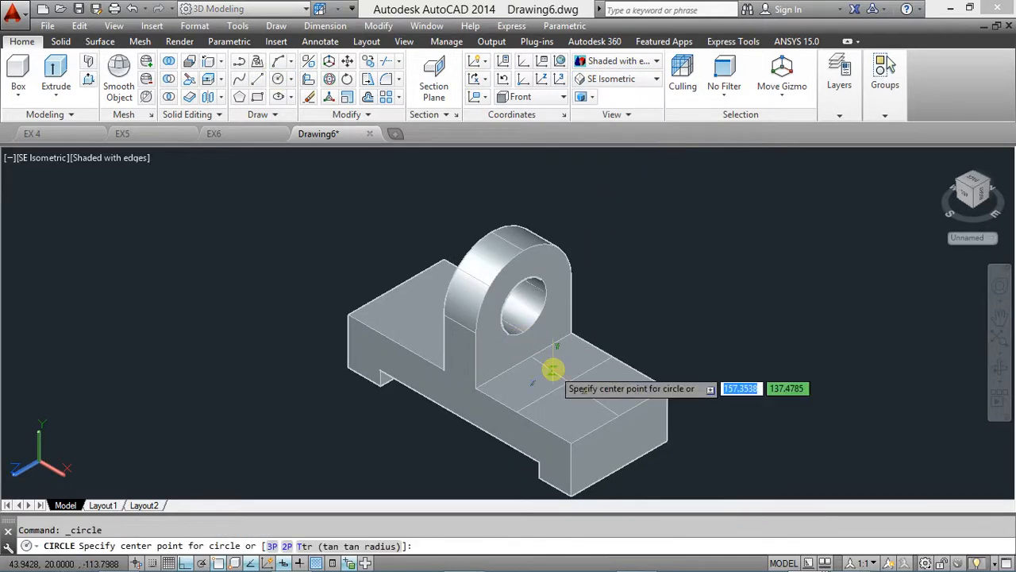
scroll(561, 374, "up", 2)
scroll(557, 370, "up", 2)
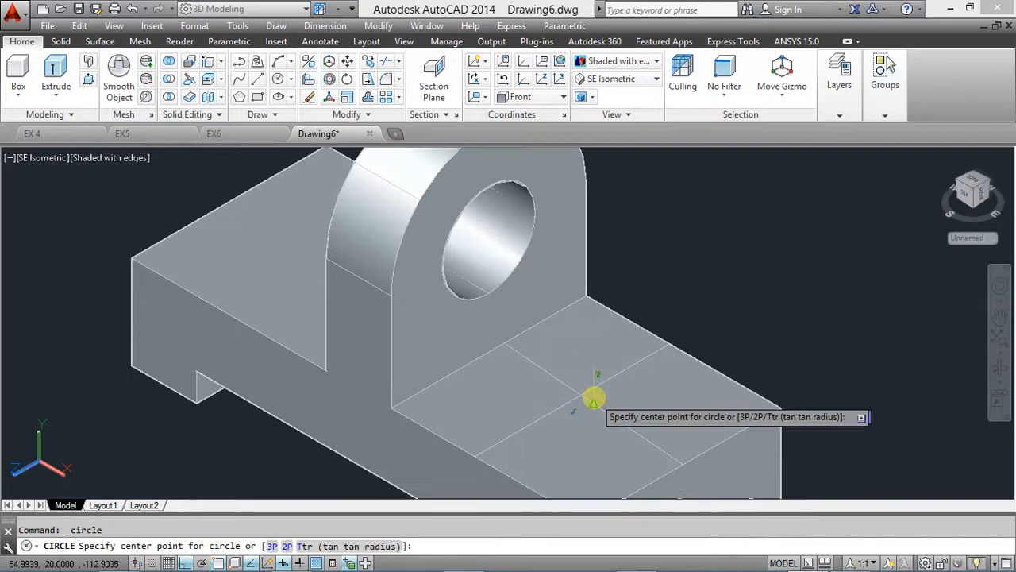
left_click(582, 399)
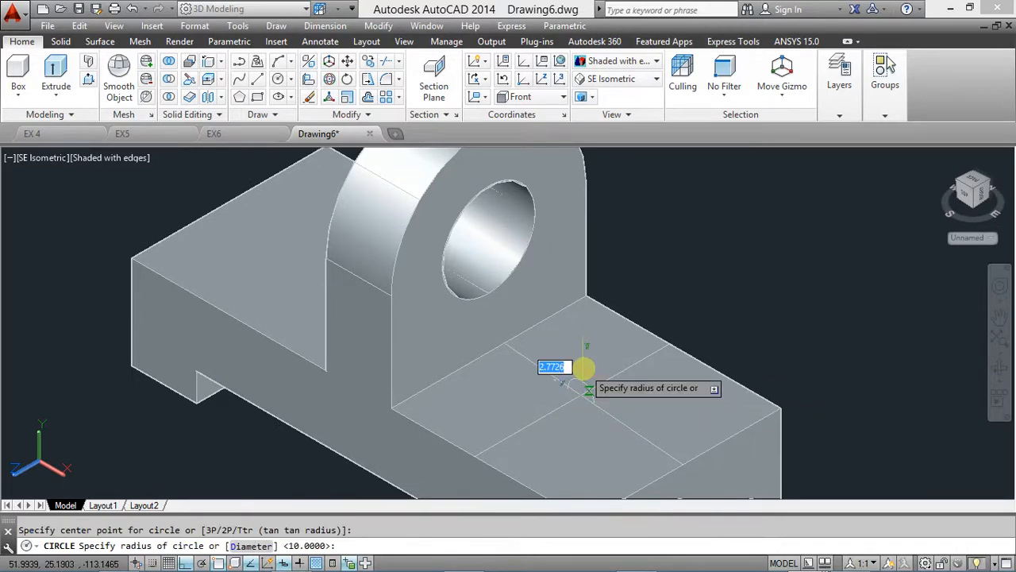
key("Escape")
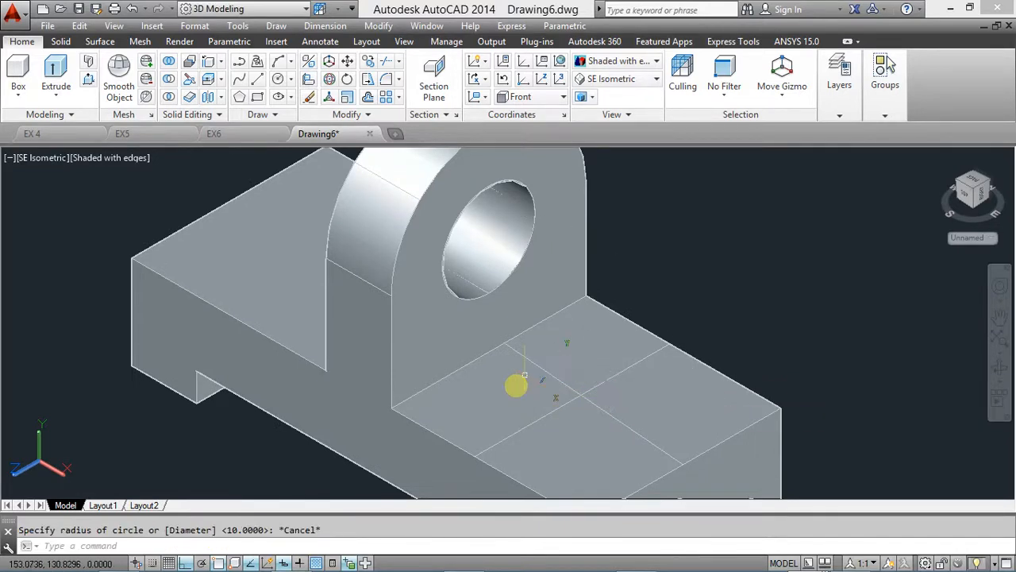
Turn on dynamic UCS, check the reference drawing and draw a circle of radius 12 where the base's two top-face lines cross
left_click(267, 563)
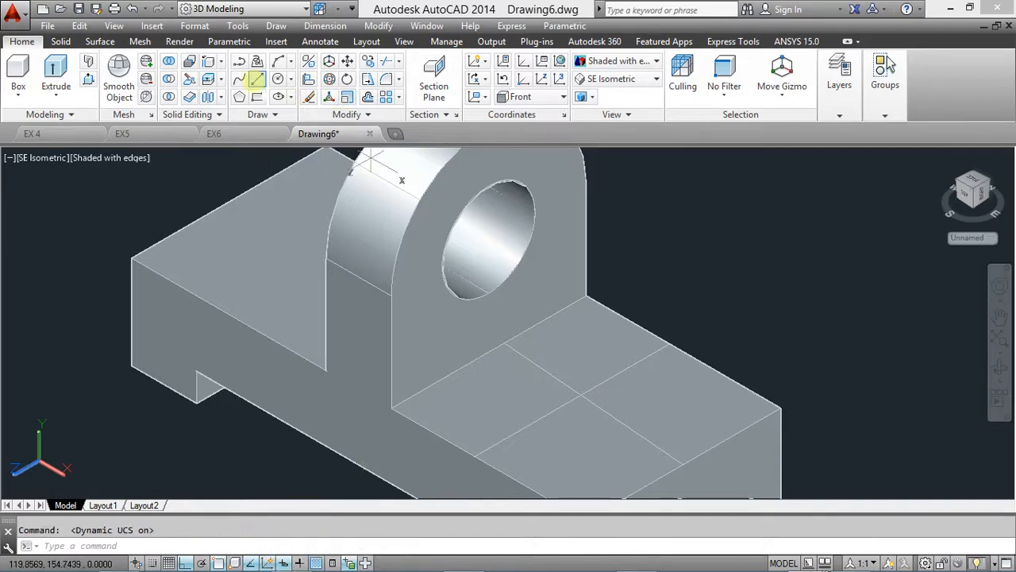
left_click(278, 79)
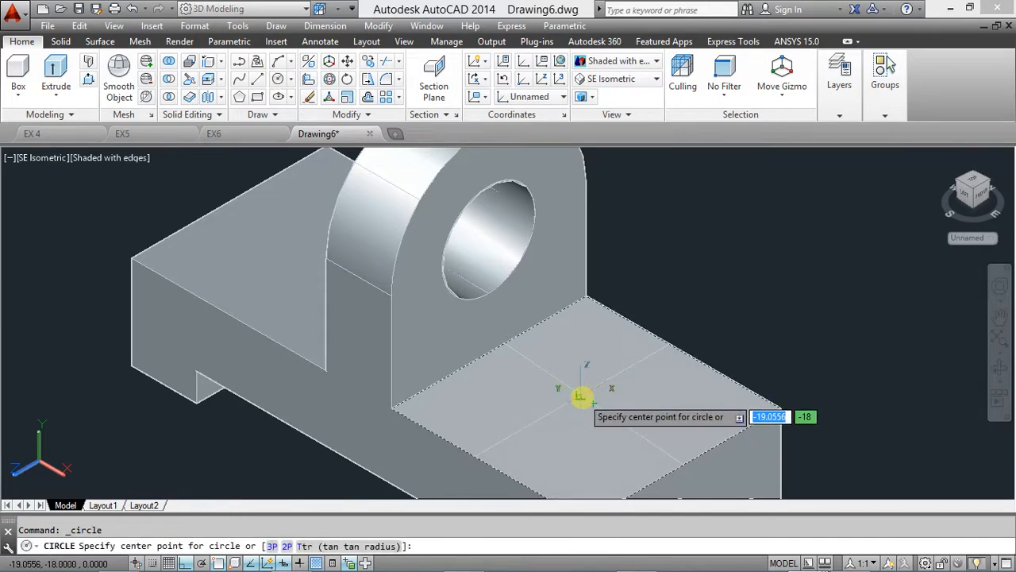
left_click(581, 395)
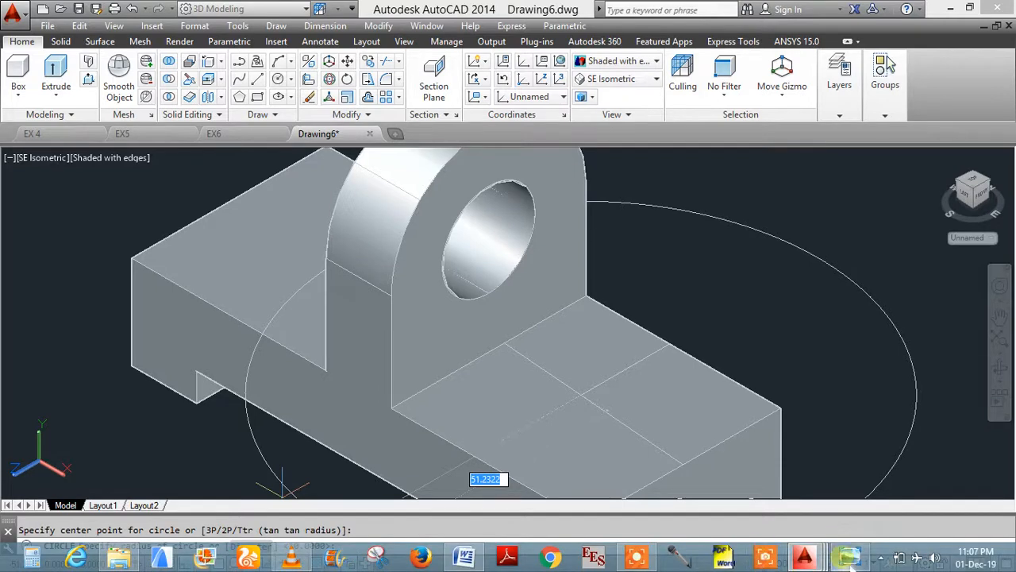
mouse_move(849, 557)
left_click(851, 497)
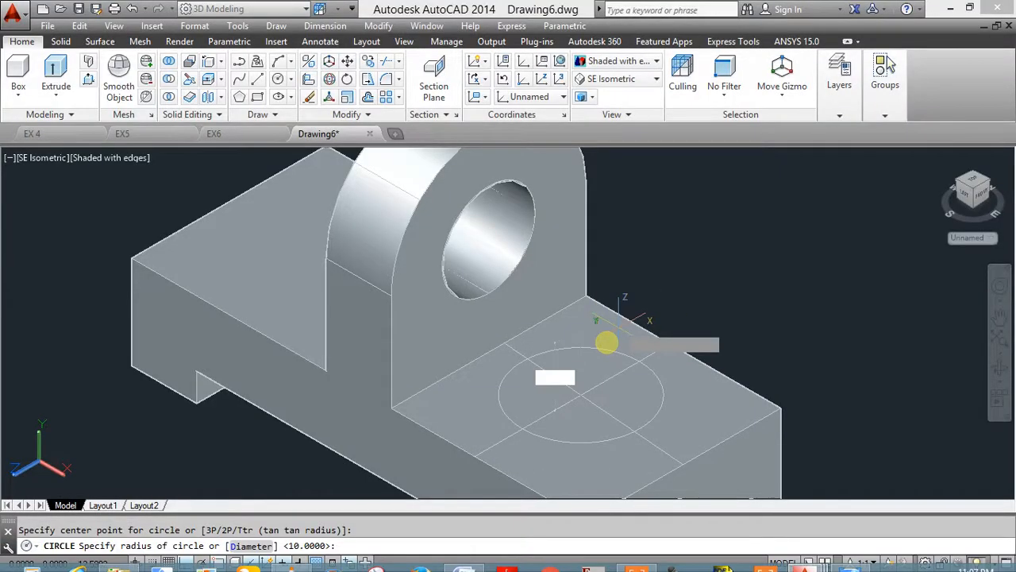
type("12")
key("Return")
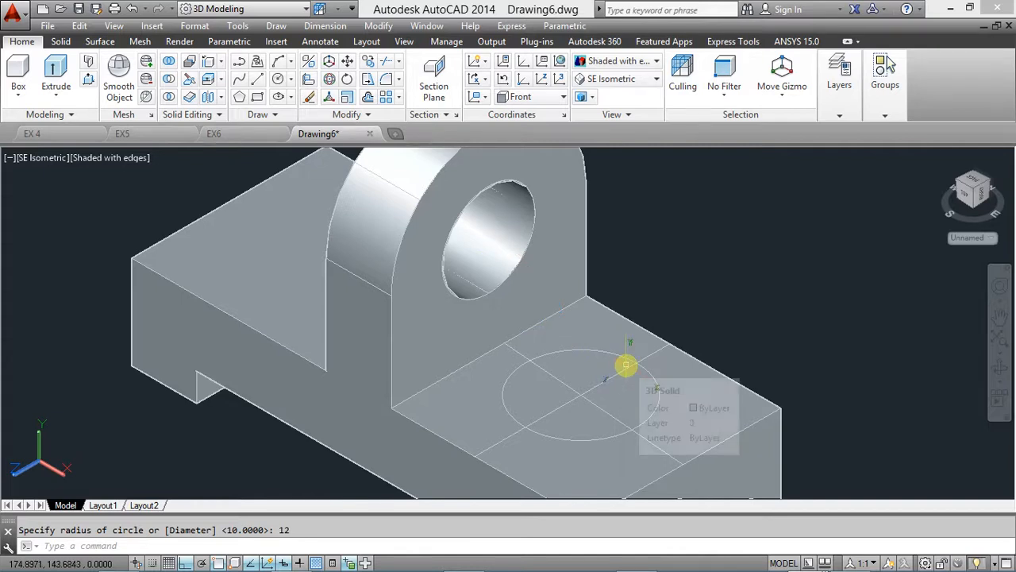
Erase the circle of radius 12 from the base's top face
left_click(613, 356)
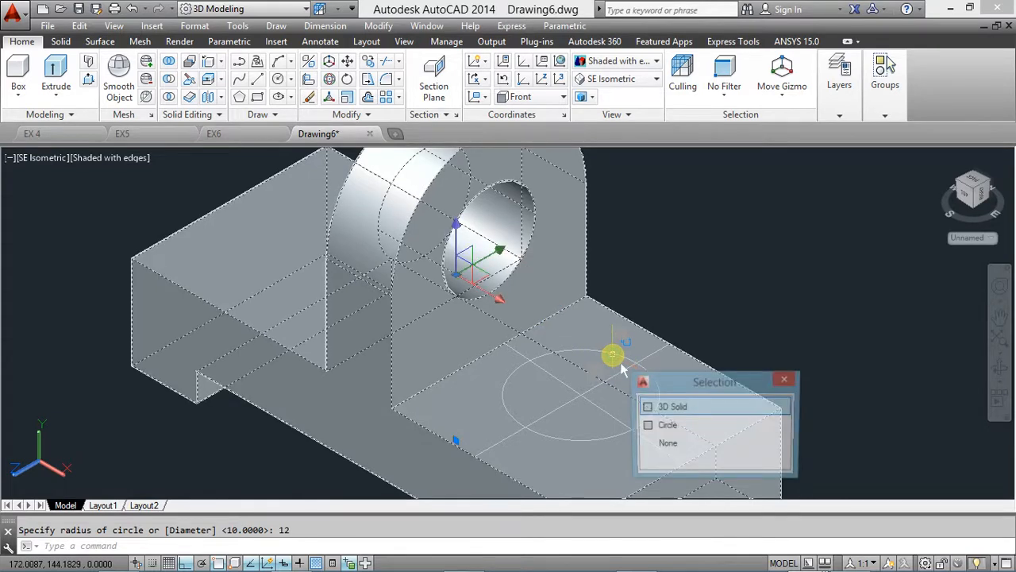
left_click(662, 425)
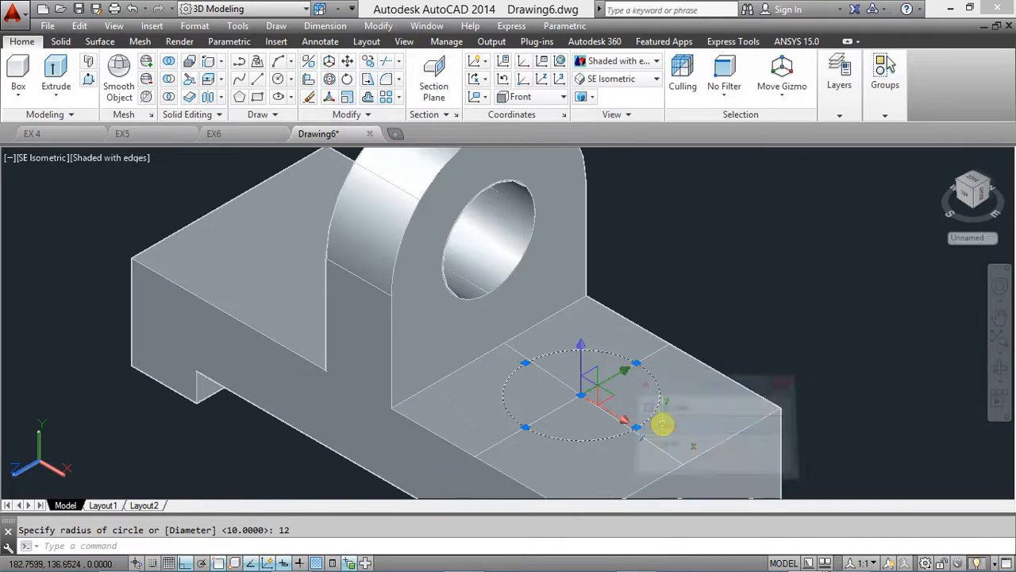
key("Delete")
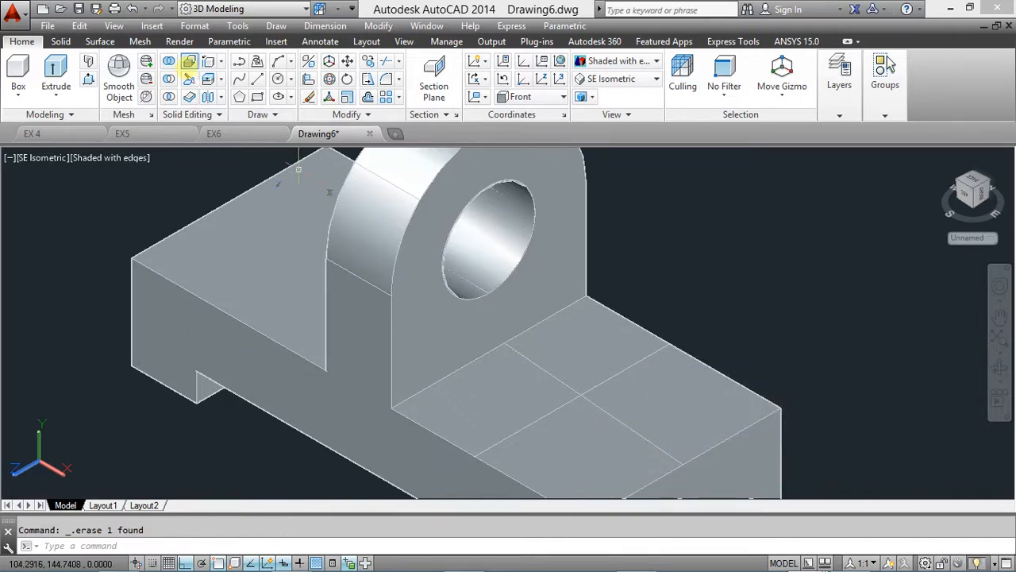
Try another circle of radius 12 where the two lines on the base's top face cross, and erase it
left_click(291, 78)
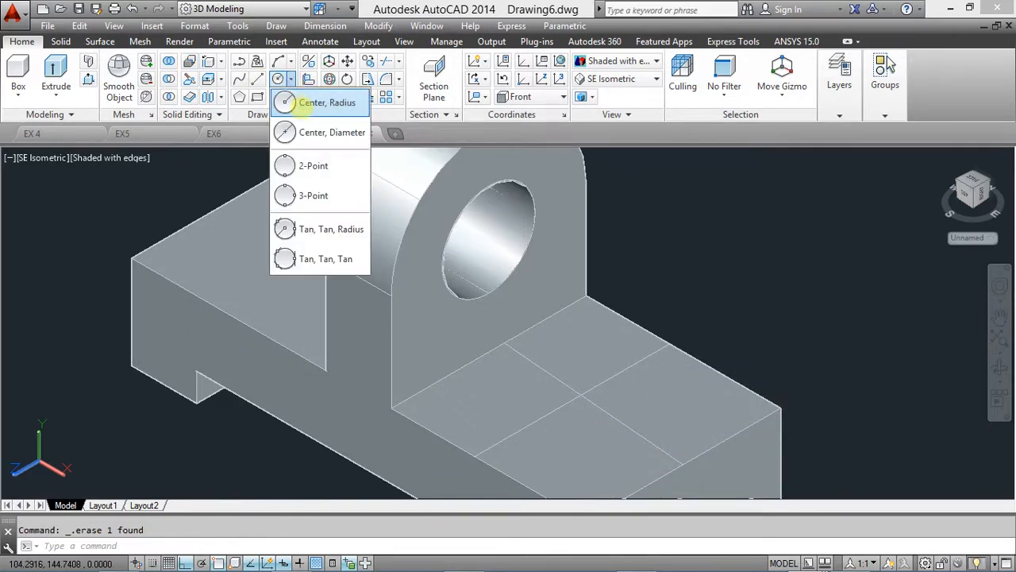
left_click(309, 114)
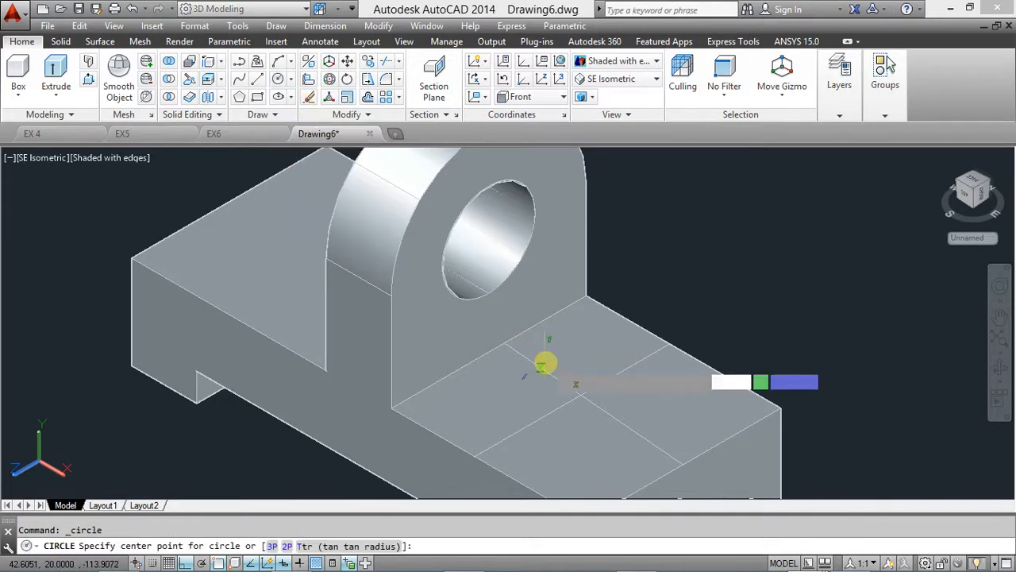
left_click(582, 396)
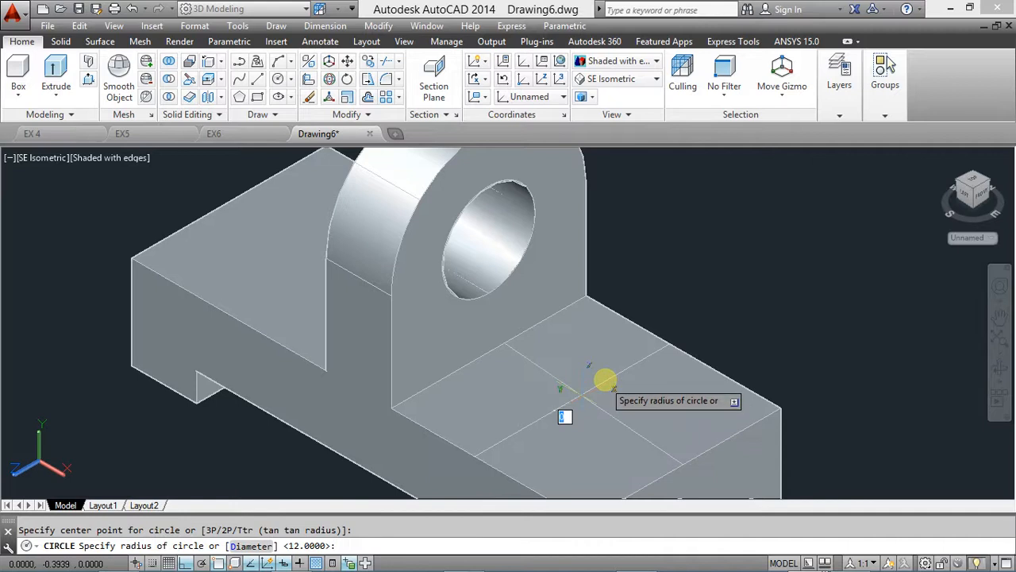
type("12")
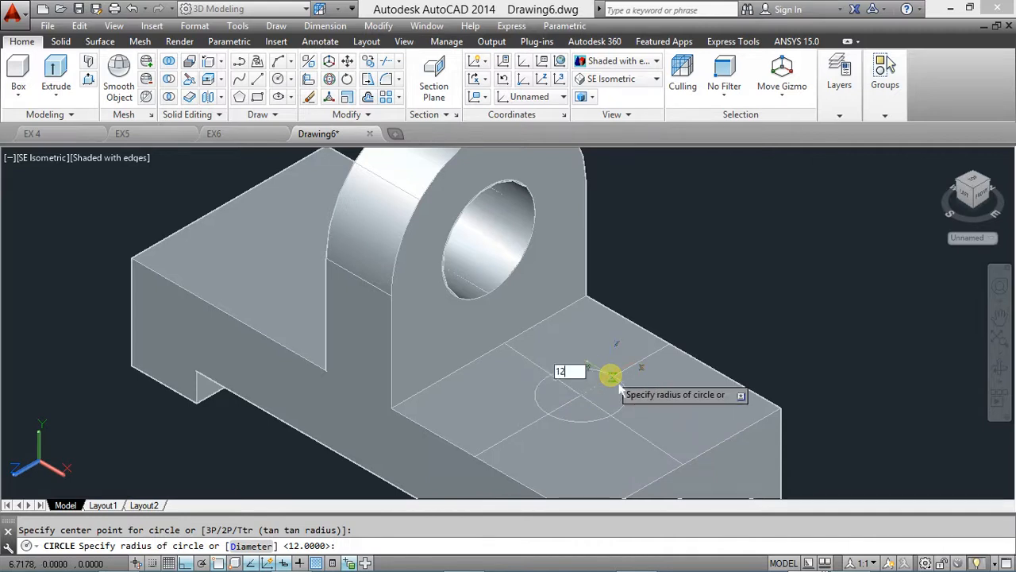
key("Return")
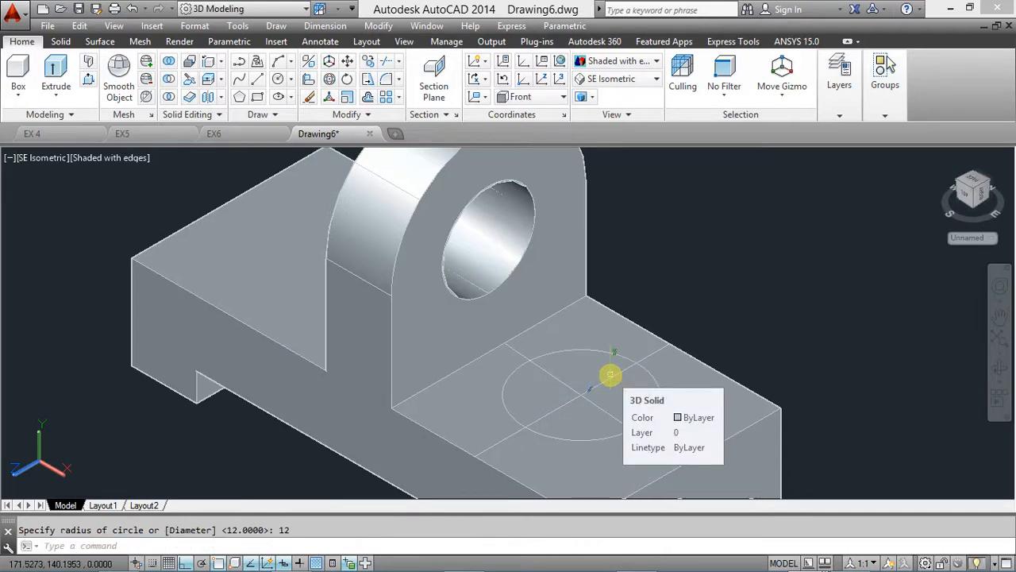
left_click(610, 373)
key("Delete")
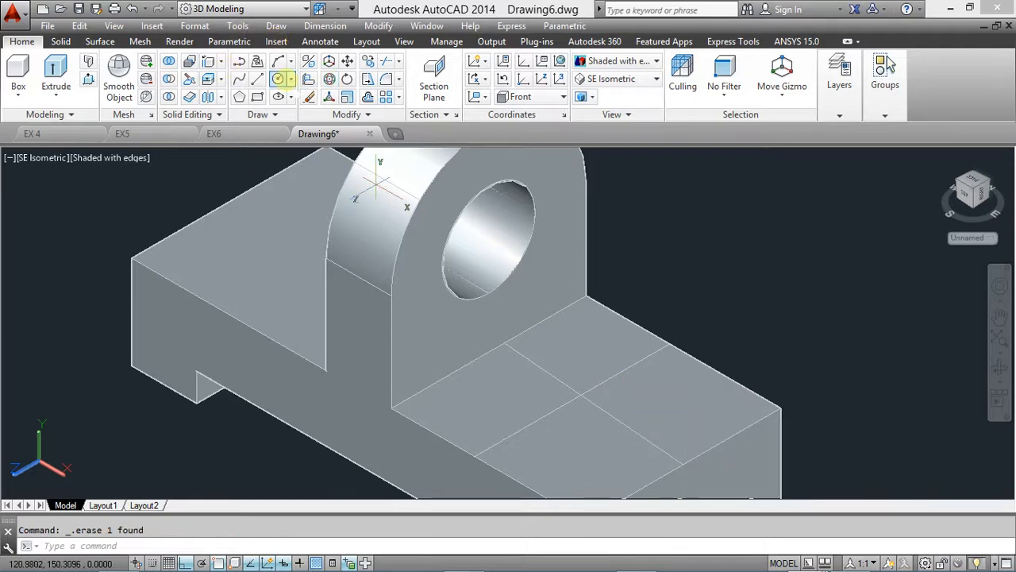
Draw a circle of diameter 12 centred where the two lines on the base's top face cross
left_click(291, 78)
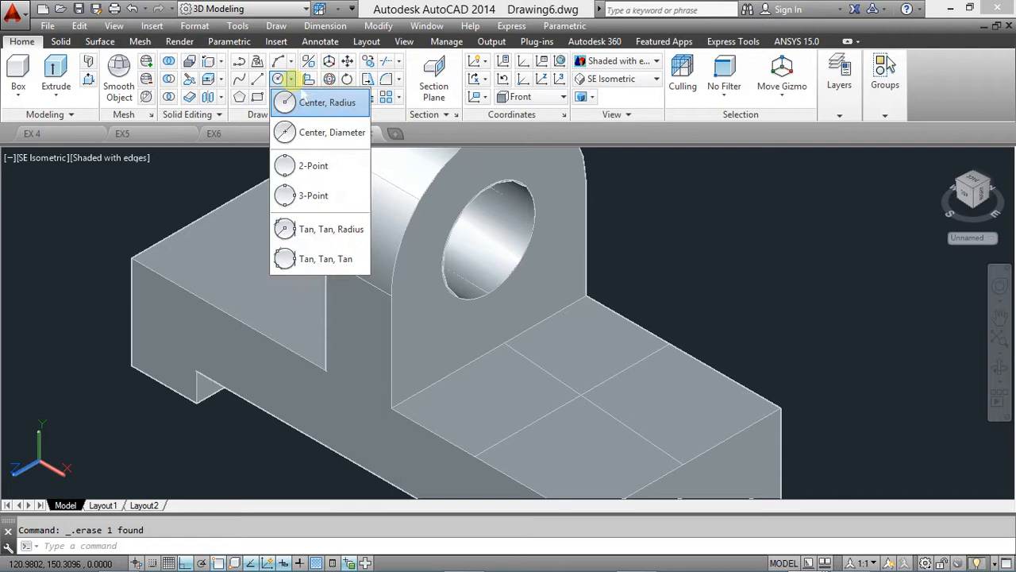
left_click(290, 133)
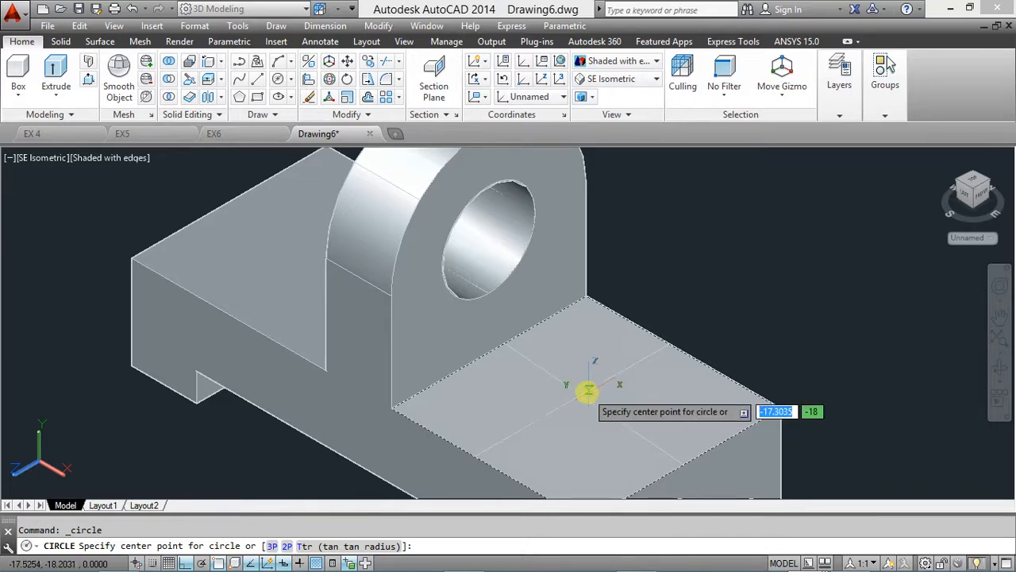
scroll(533, 391, "up", 1)
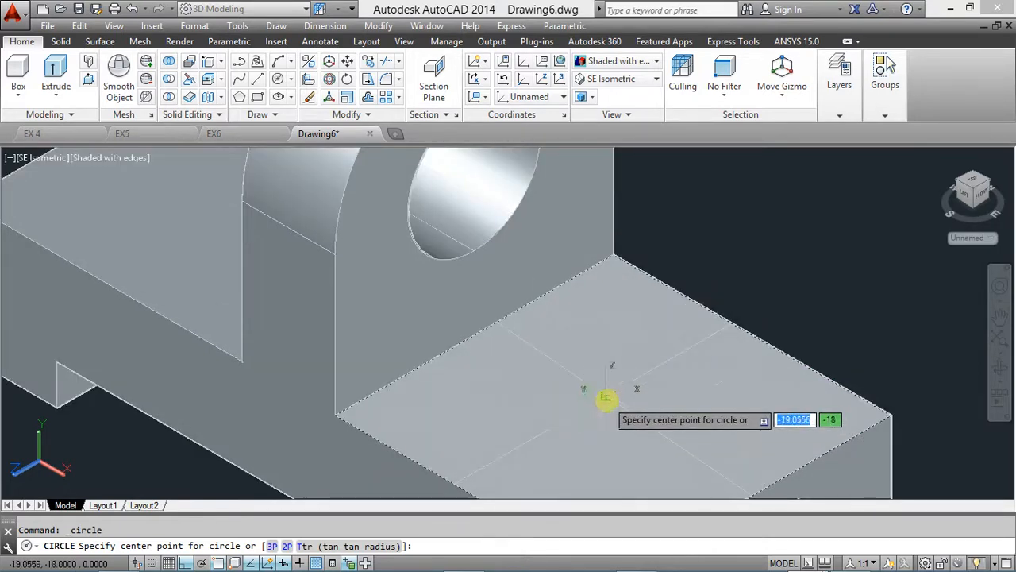
left_click(606, 397)
type("12")
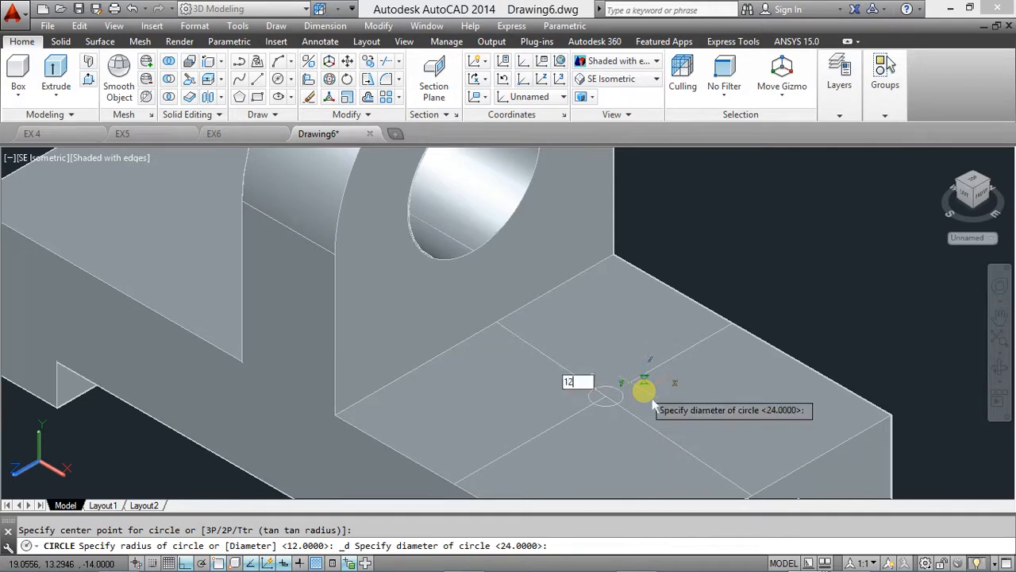
key("Return")
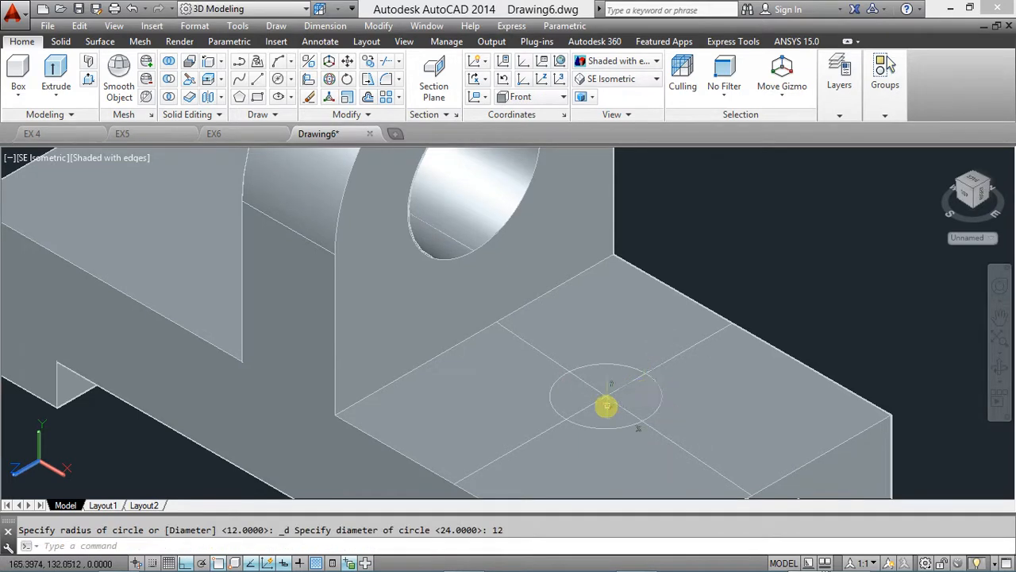
Try to copy the base circle from its centre by a distance of 50 toward the far side of the upright
scroll(544, 378, "up", 2)
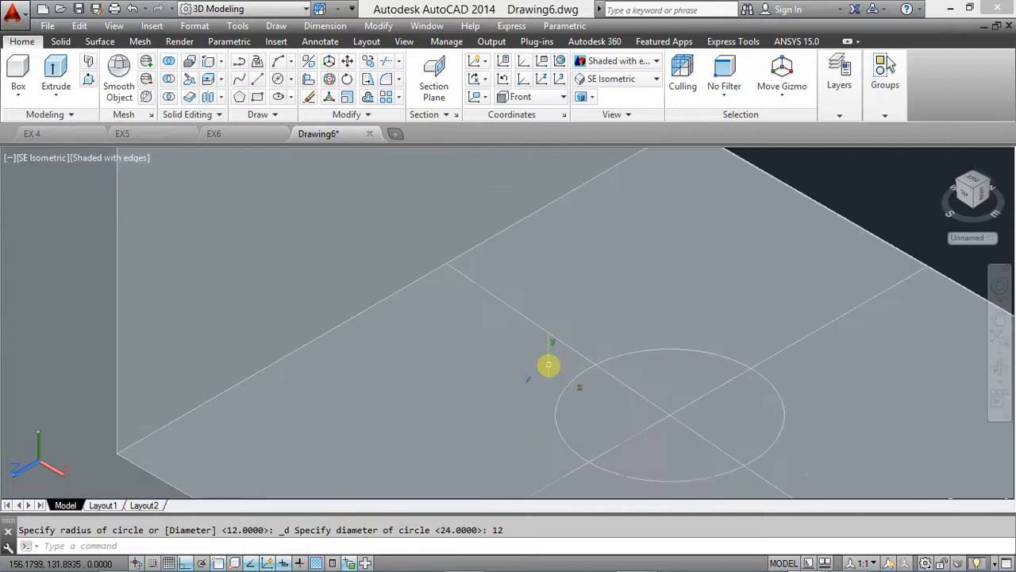
scroll(547, 362, "down", 4)
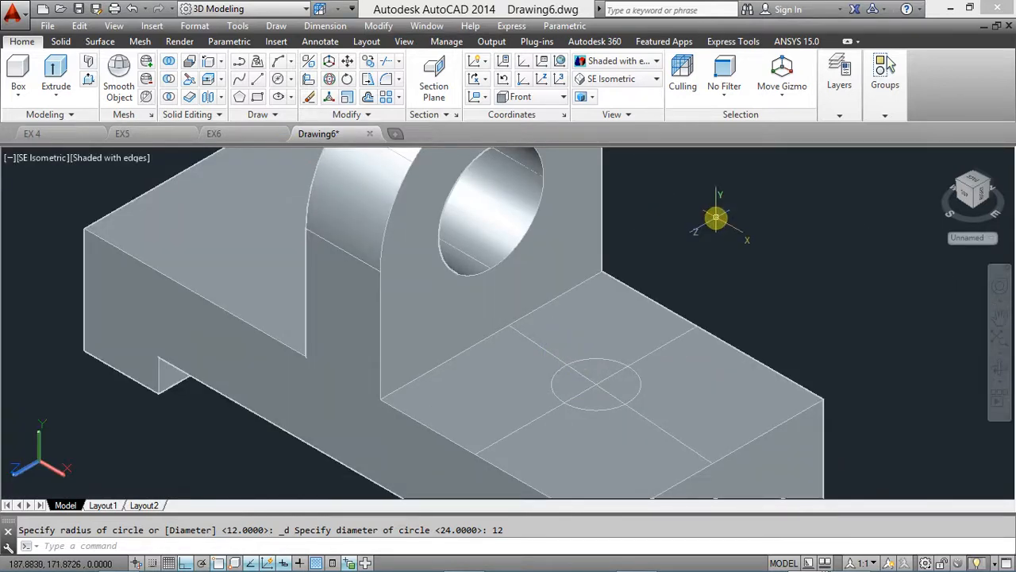
type("co")
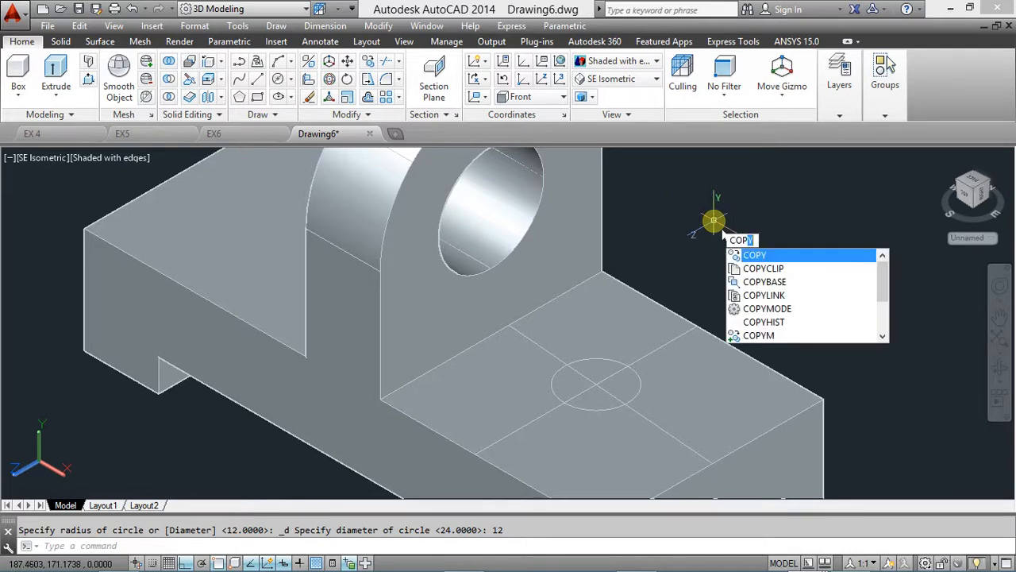
key("Return")
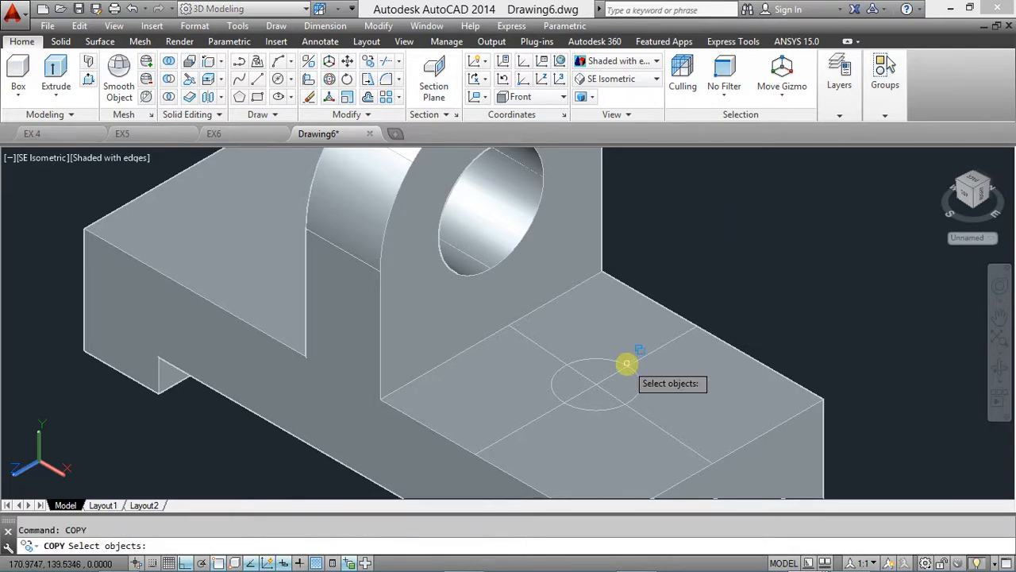
left_click(627, 364)
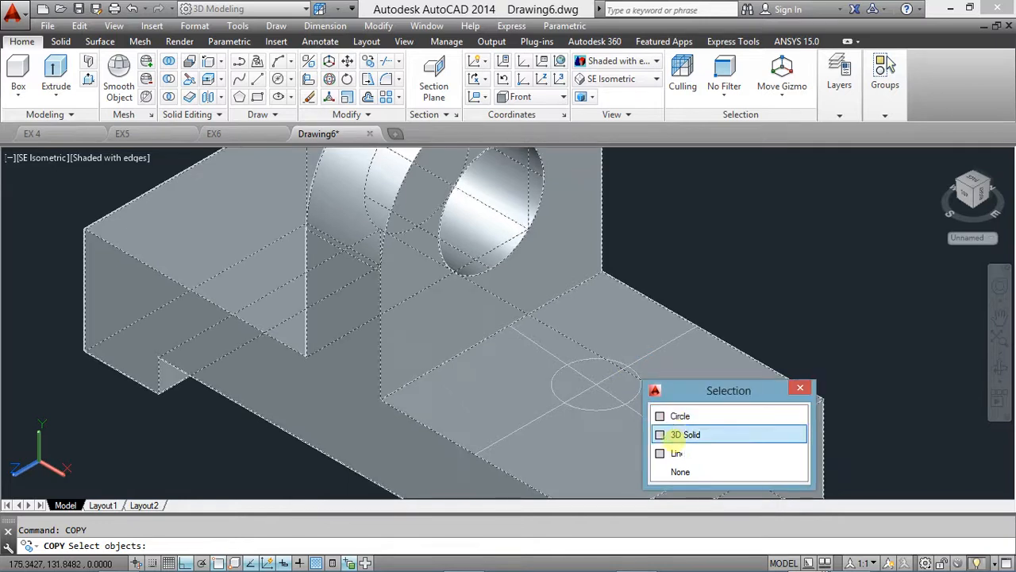
left_click(673, 415)
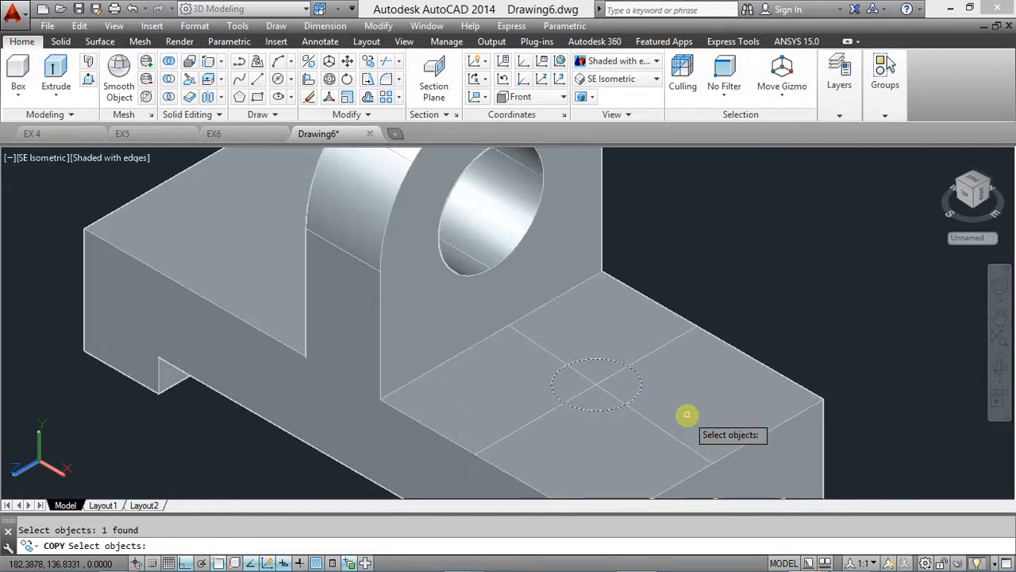
key("Return")
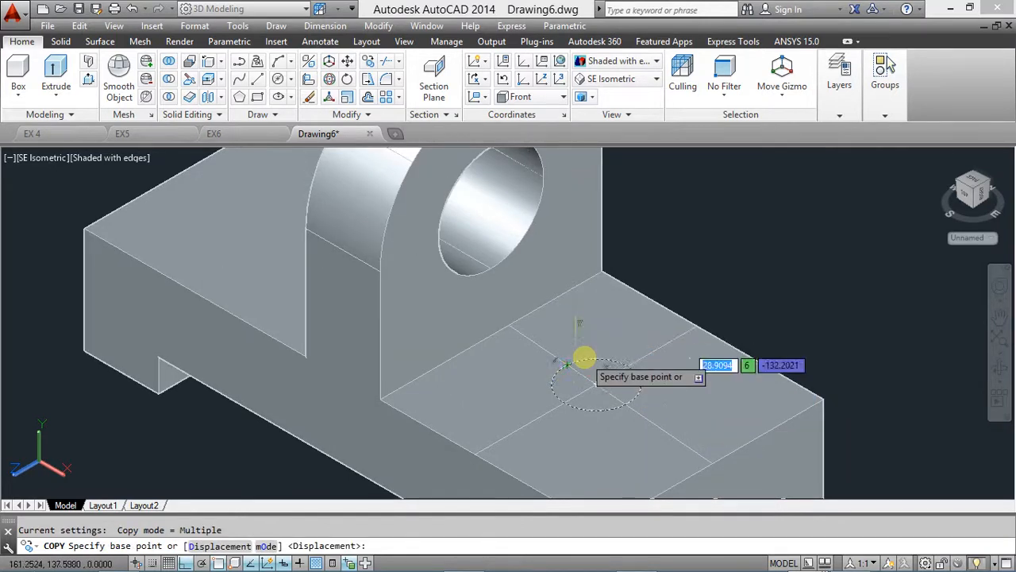
left_click(595, 384)
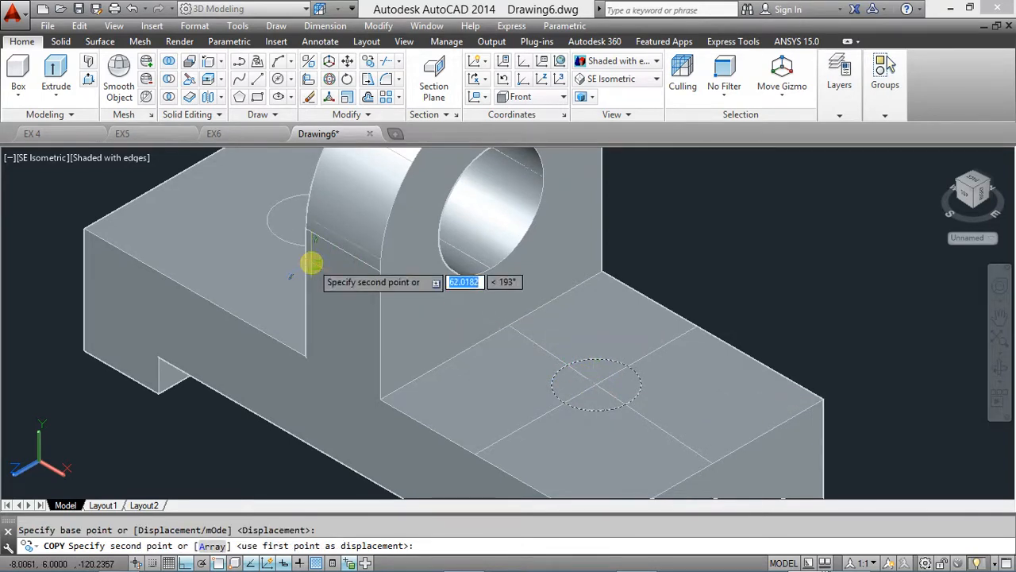
type("50")
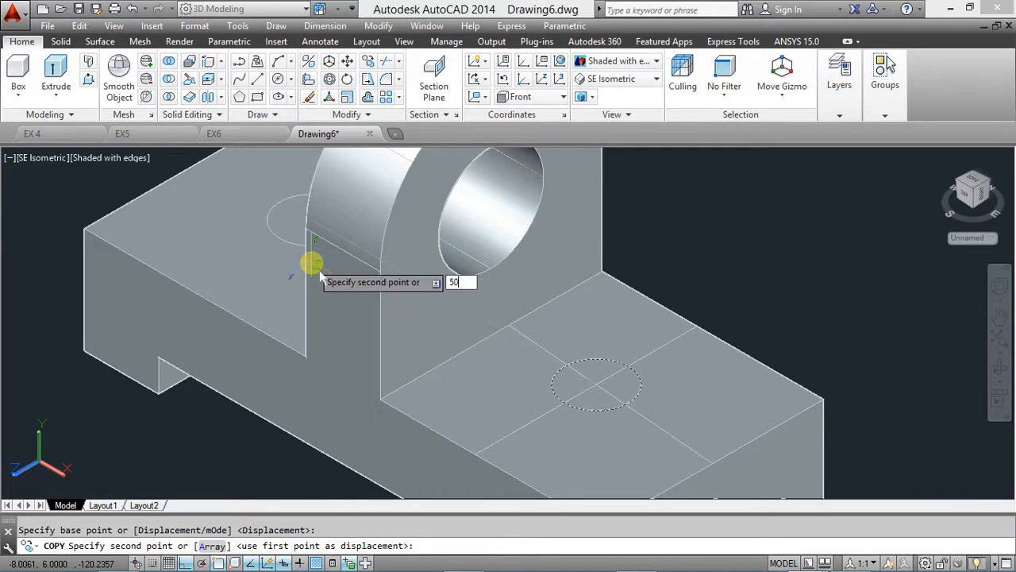
key("Return")
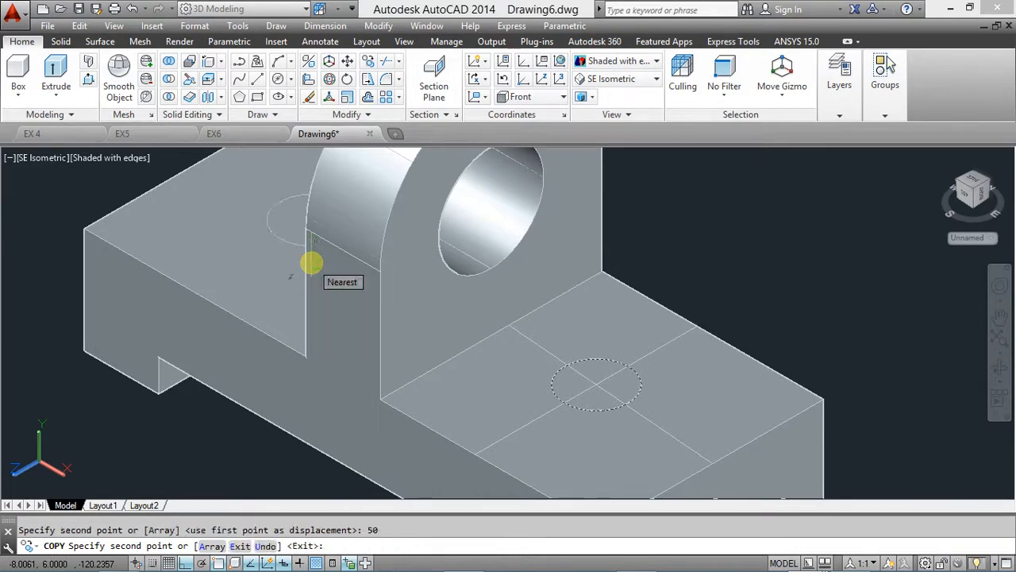
key("Escape")
Look at the far side of the base for the copied circle and restore the SE Isometric view
scroll(281, 291, "down", 1)
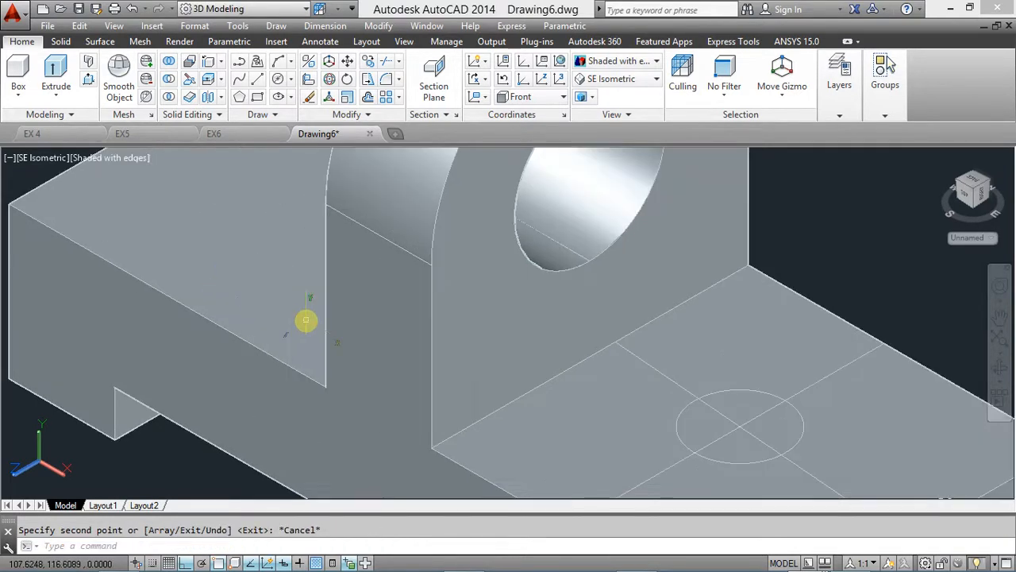
scroll(304, 320, "down", 1)
middle_click_drag(297, 320, 411, 302, "shift")
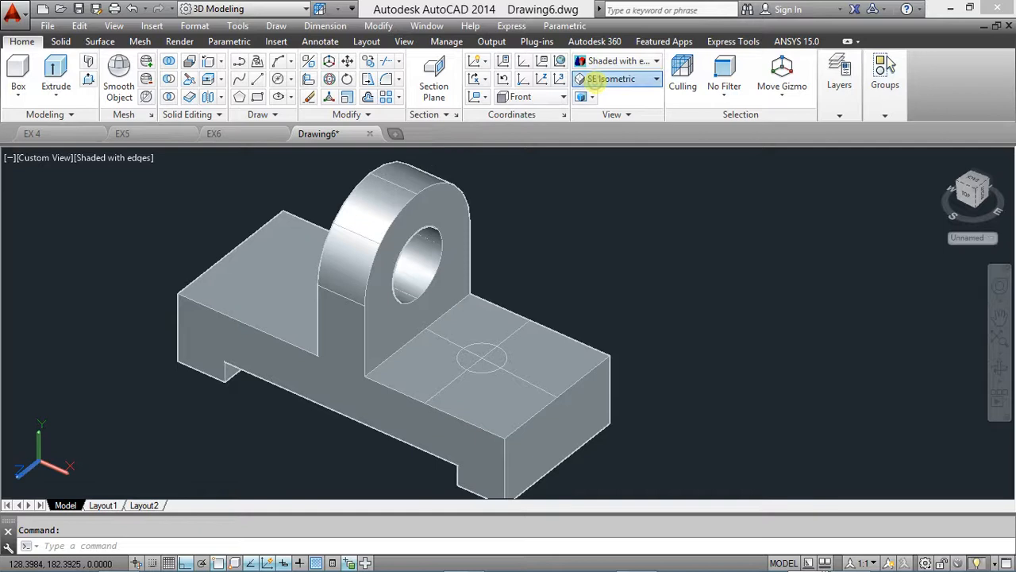
left_click(597, 78)
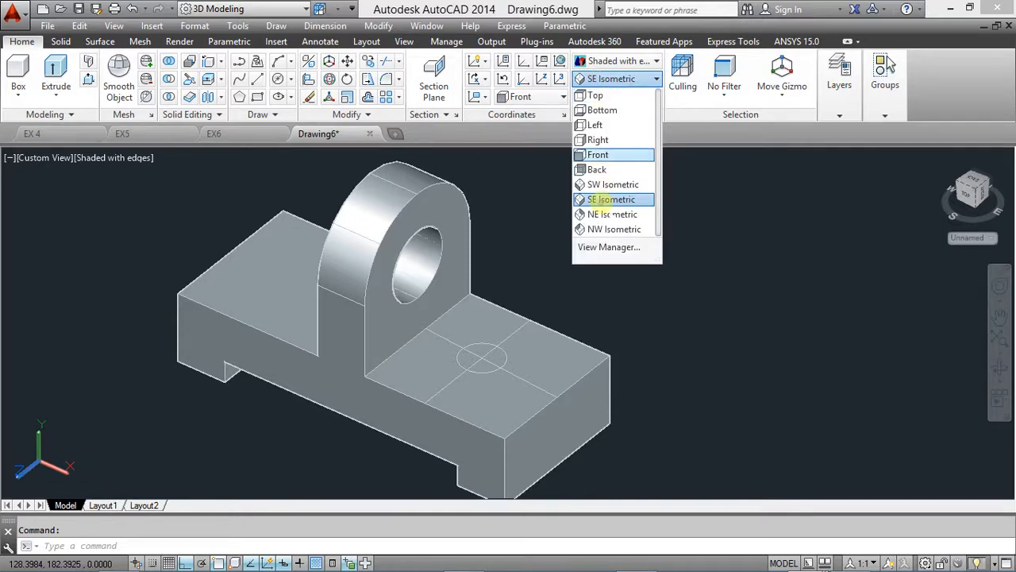
left_click(603, 200)
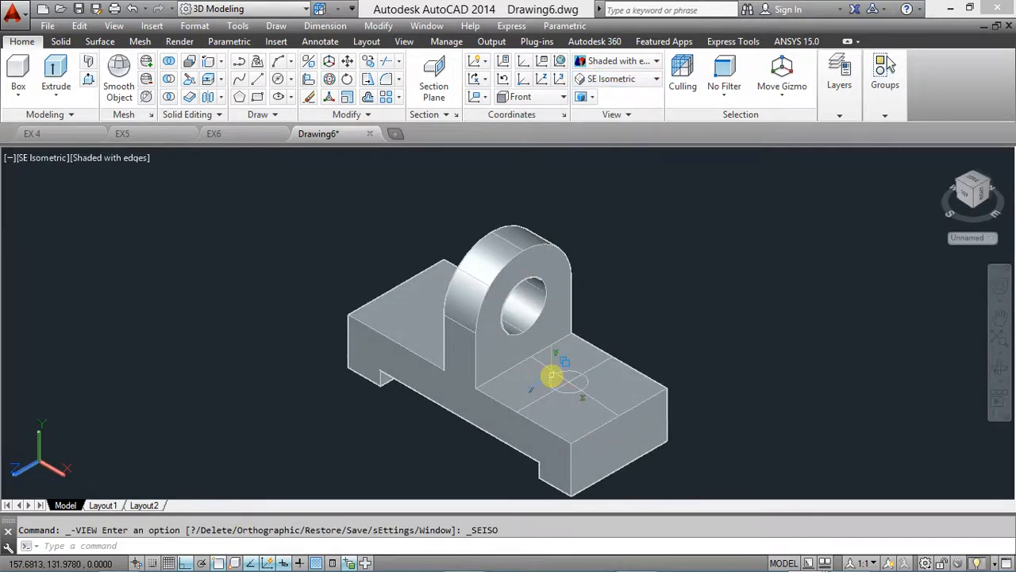
Copy the base circle from its centre by a distance of 50 along the base to the far side of the upright
scroll(551, 376, "up", 5)
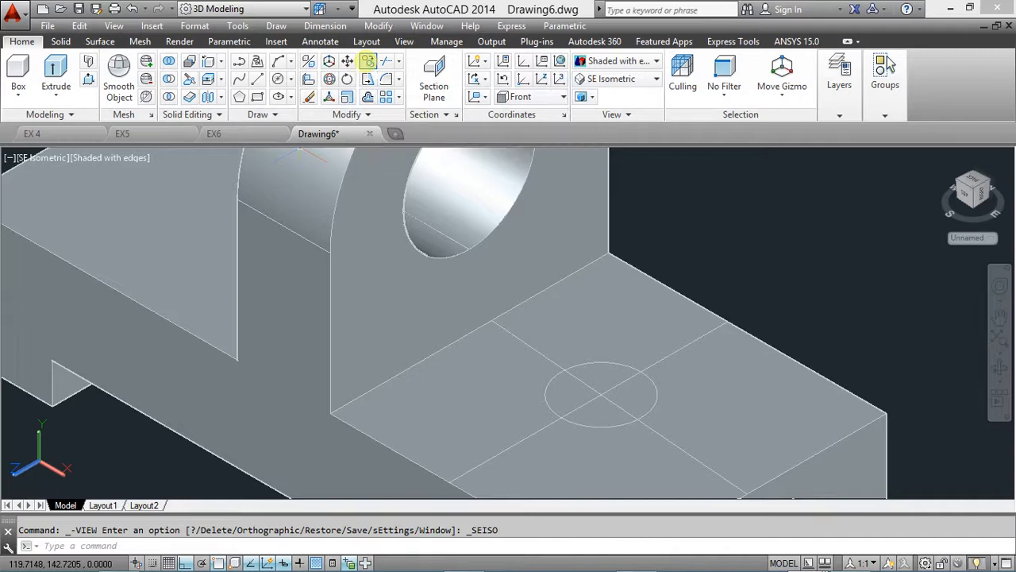
left_click(366, 61)
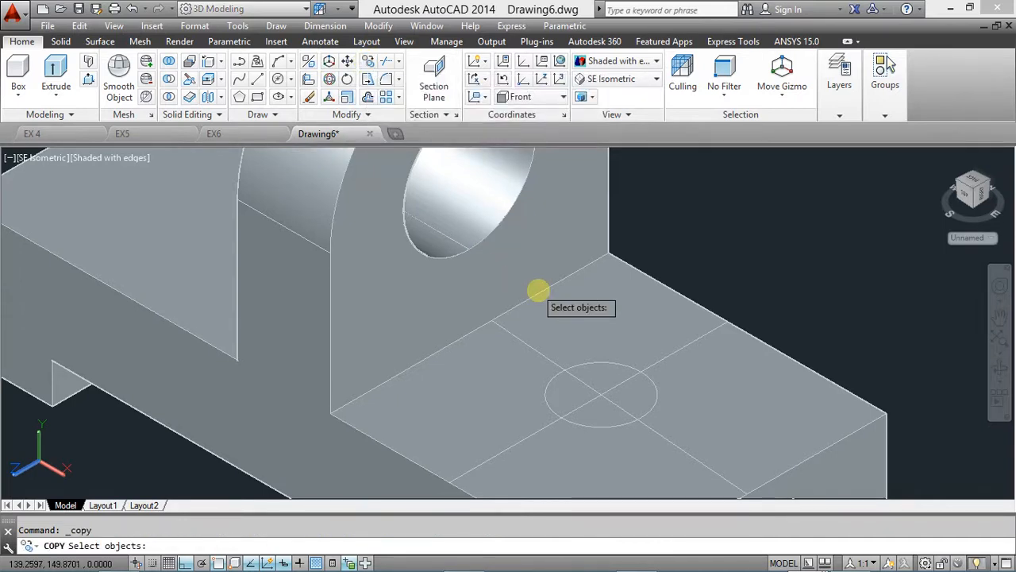
left_click(625, 366)
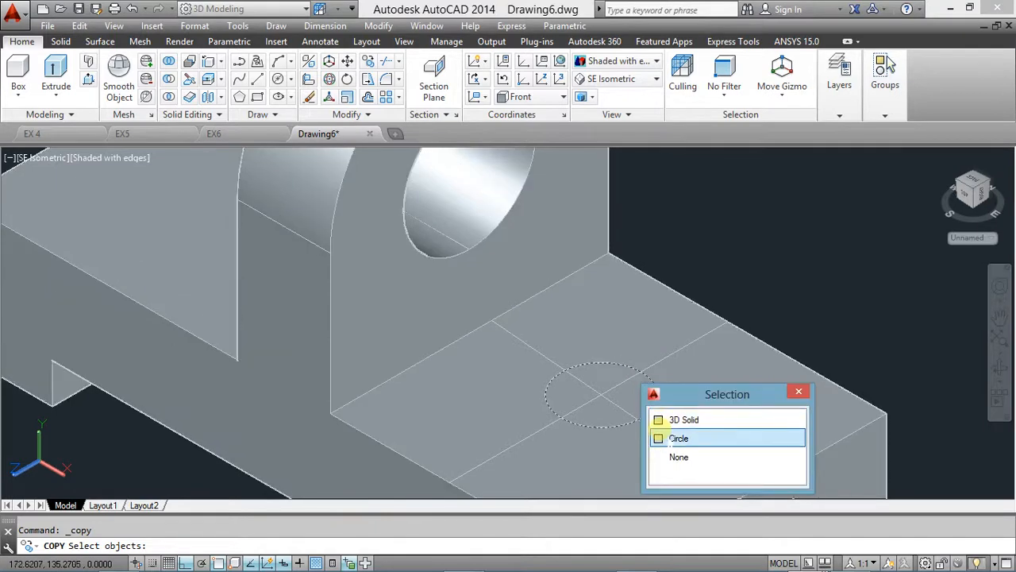
left_click(659, 433)
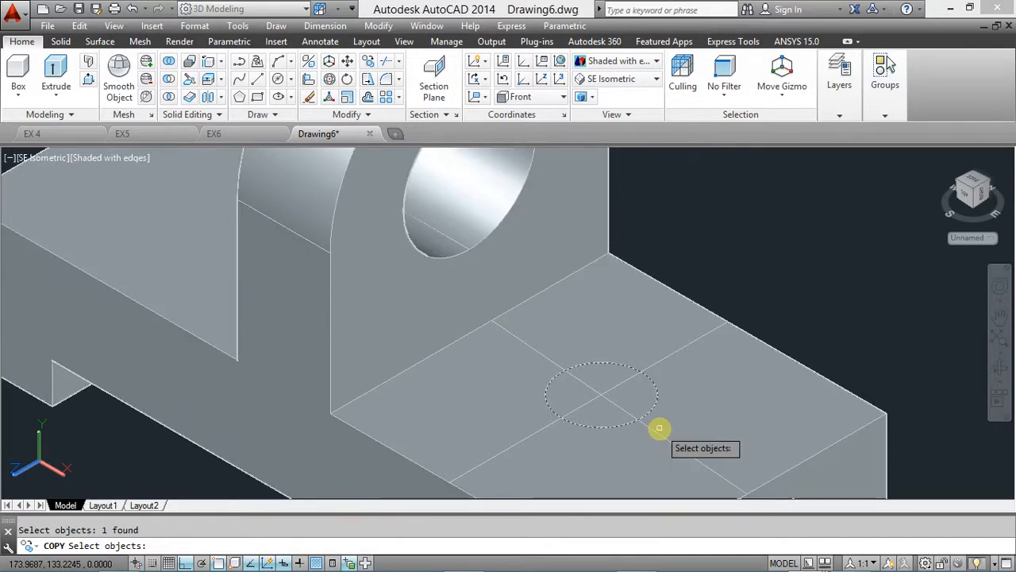
key("Return")
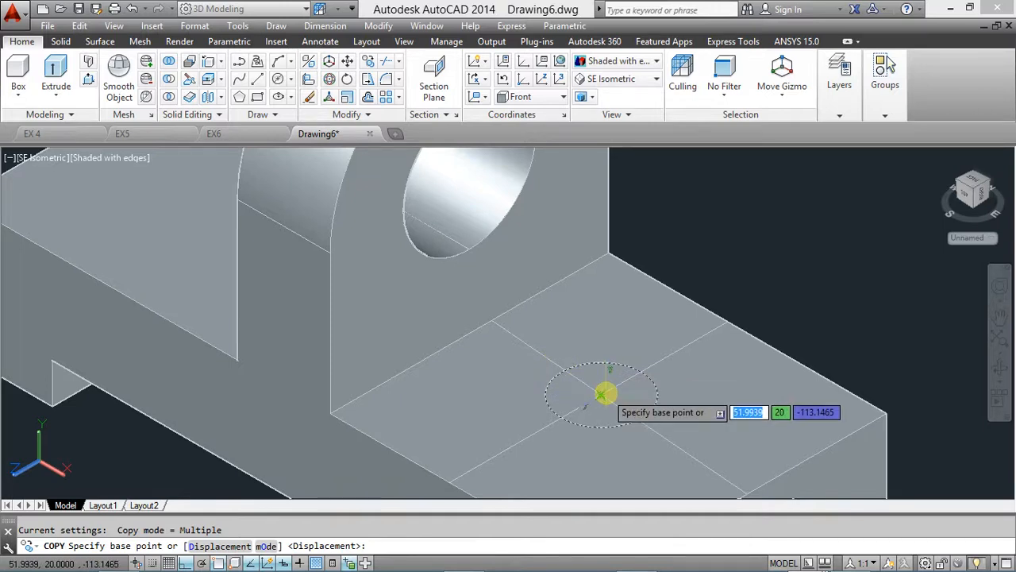
left_click(602, 393)
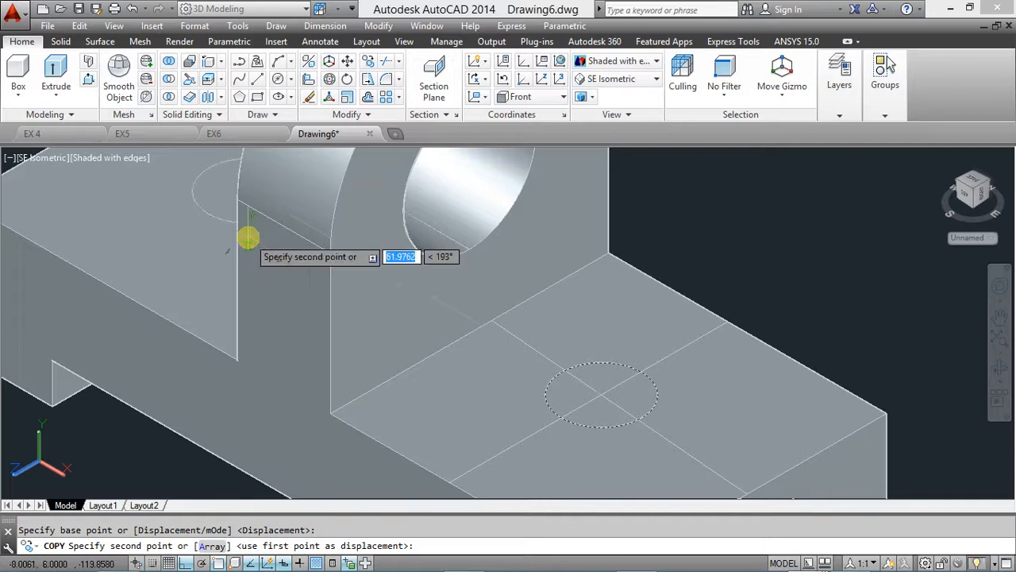
type("50")
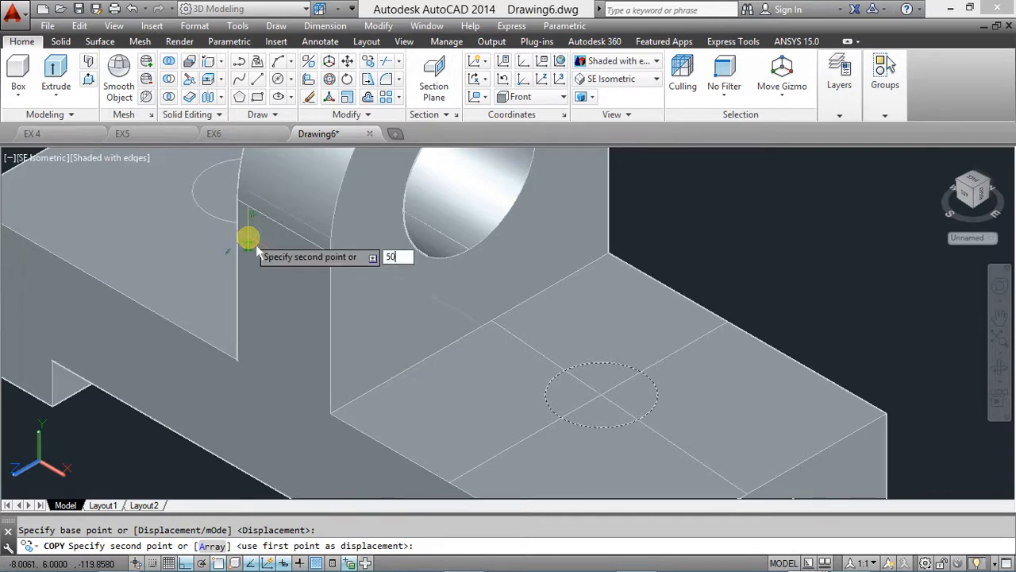
key("Return")
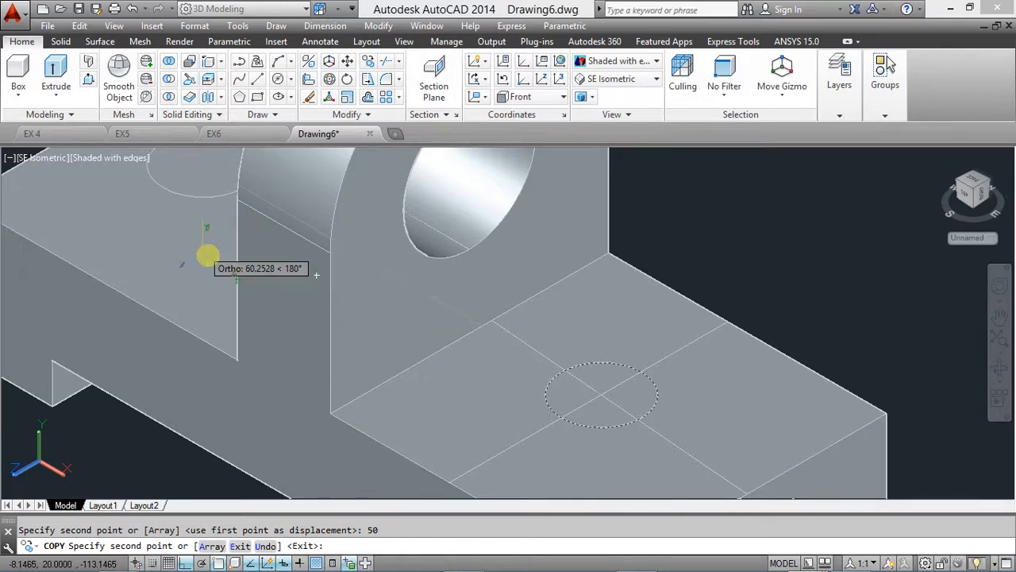
type("50")
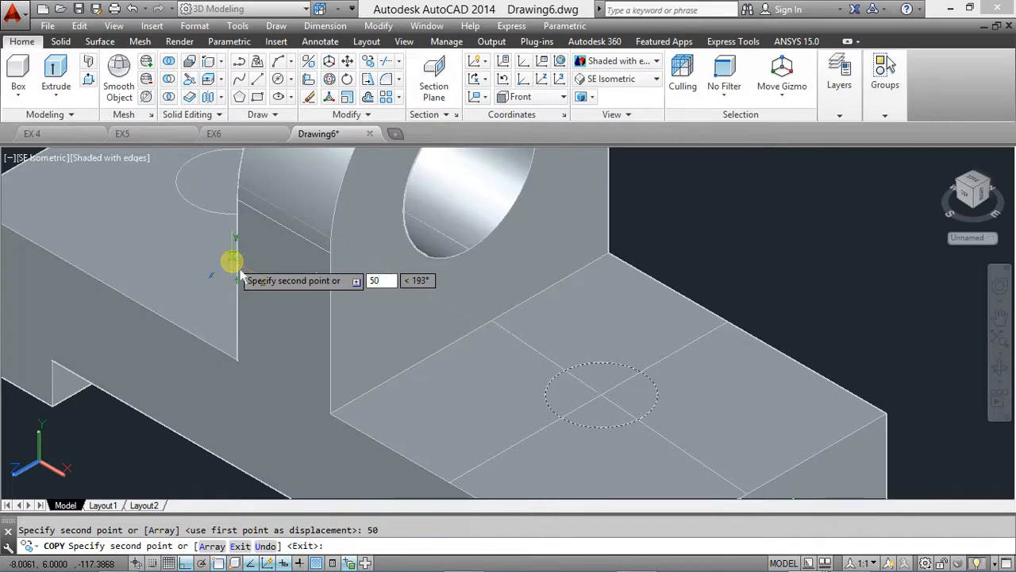
key("Return")
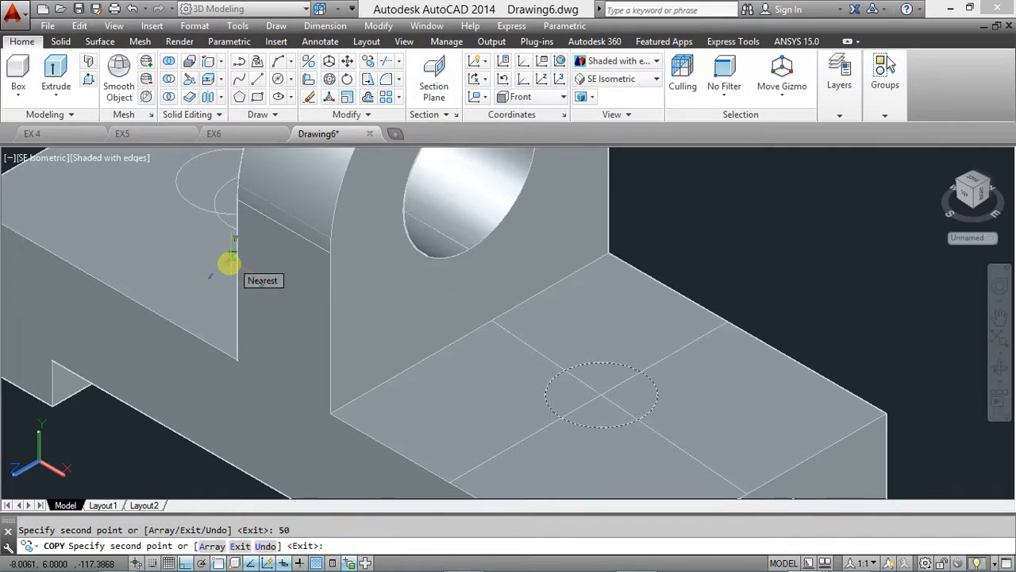
key("Escape")
Check the copied circle's position on the base behind the upright and restore the SE Isometric view
scroll(181, 235, "down", 3)
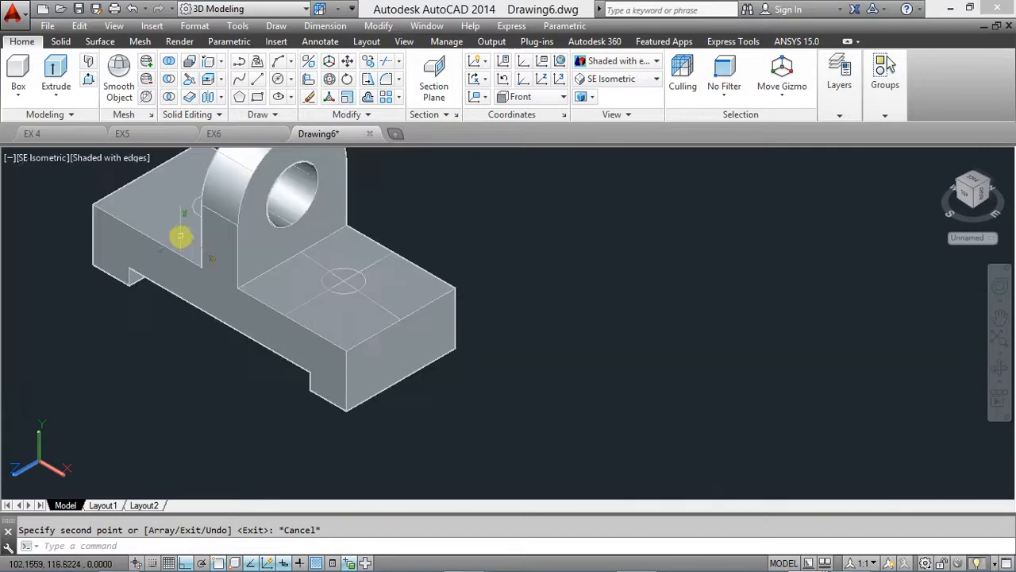
scroll(222, 291, "up", 1)
scroll(225, 295, "down", 2)
middle_click_drag(225, 296, 281, 281, "shift")
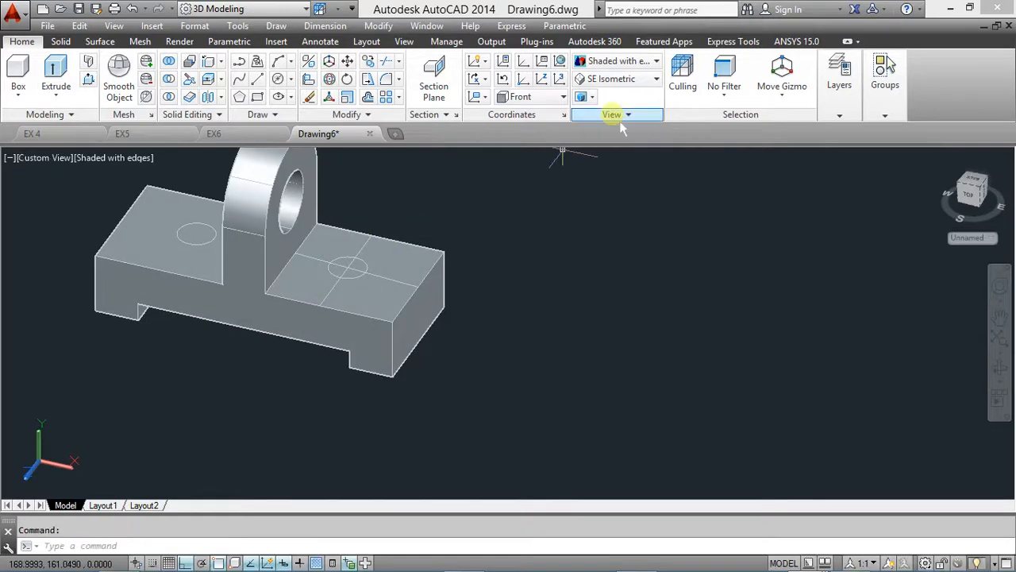
left_click(612, 78)
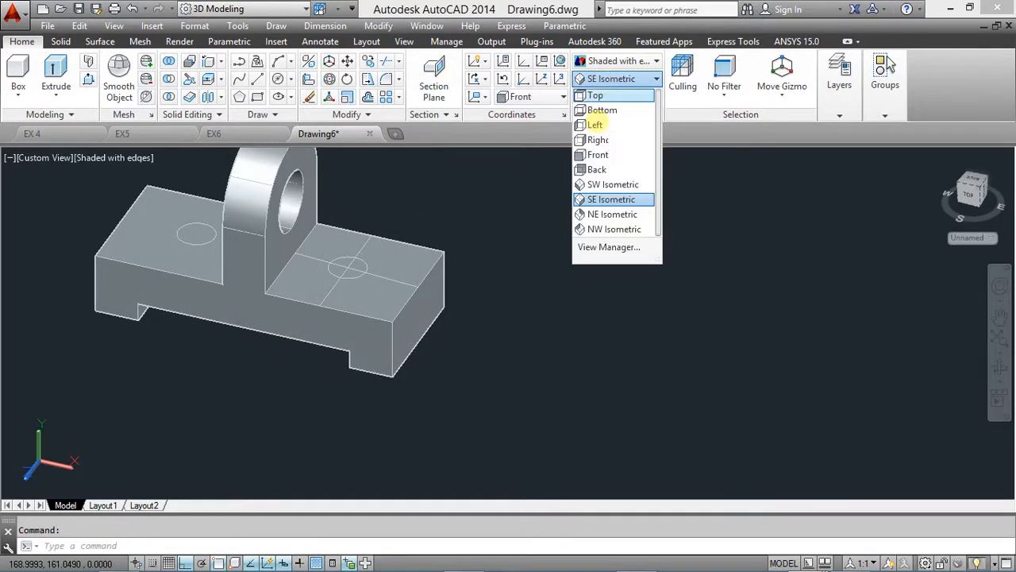
left_click(595, 200)
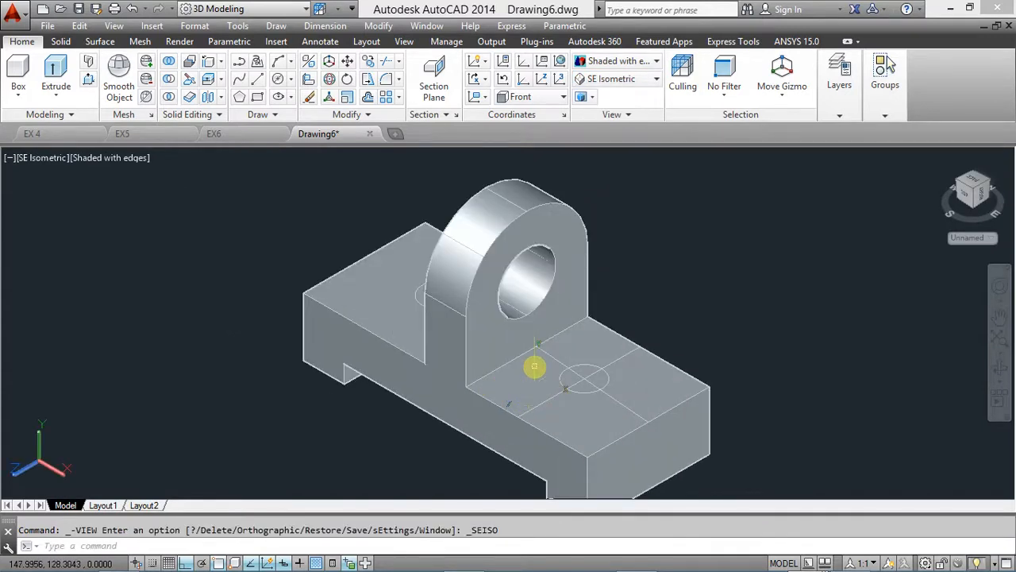
Erase the two crossing construction lines from the base's top face
scroll(579, 354, "up", 2)
left_click(553, 360)
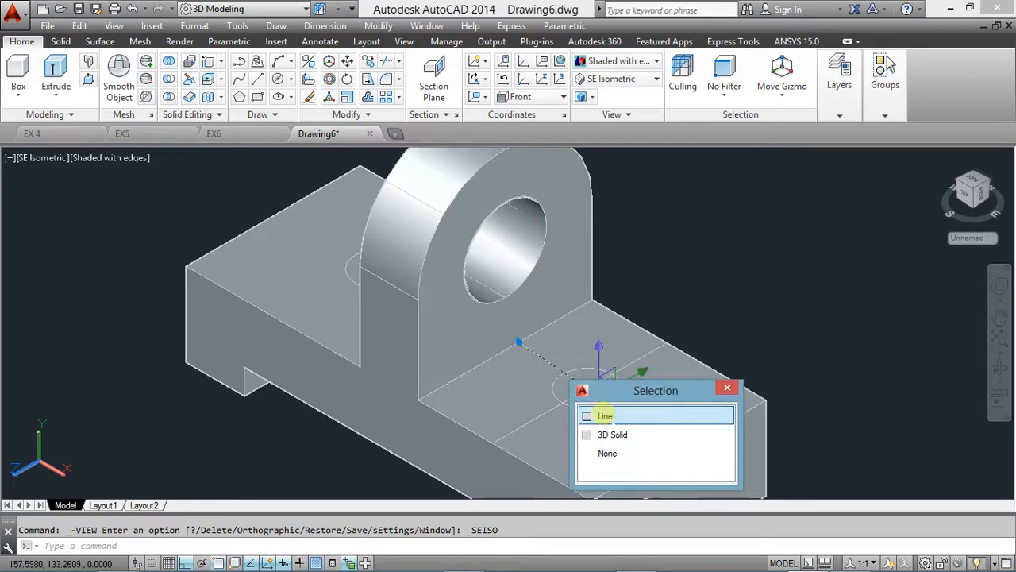
left_click(597, 415)
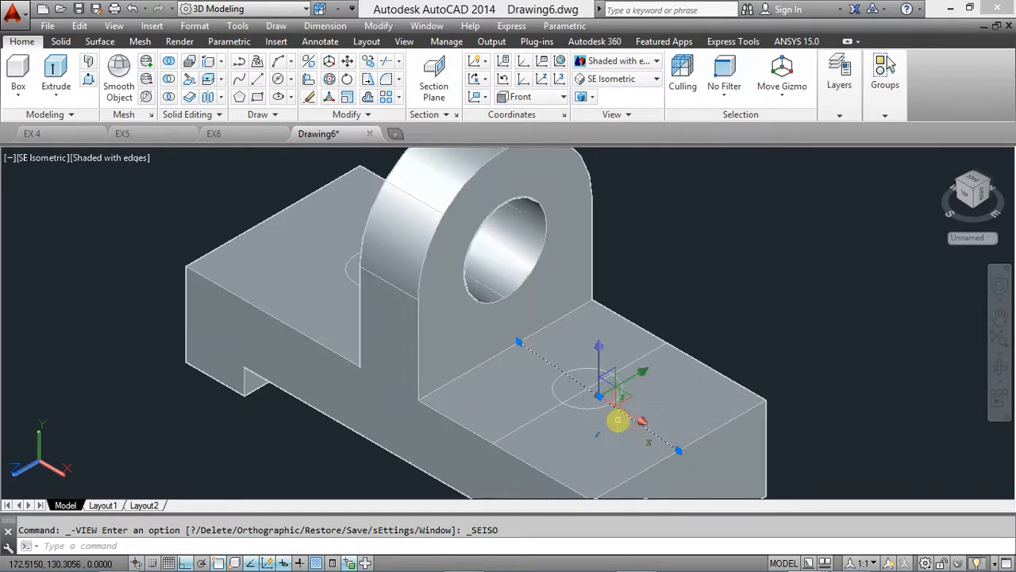
key("Delete")
left_click(633, 367)
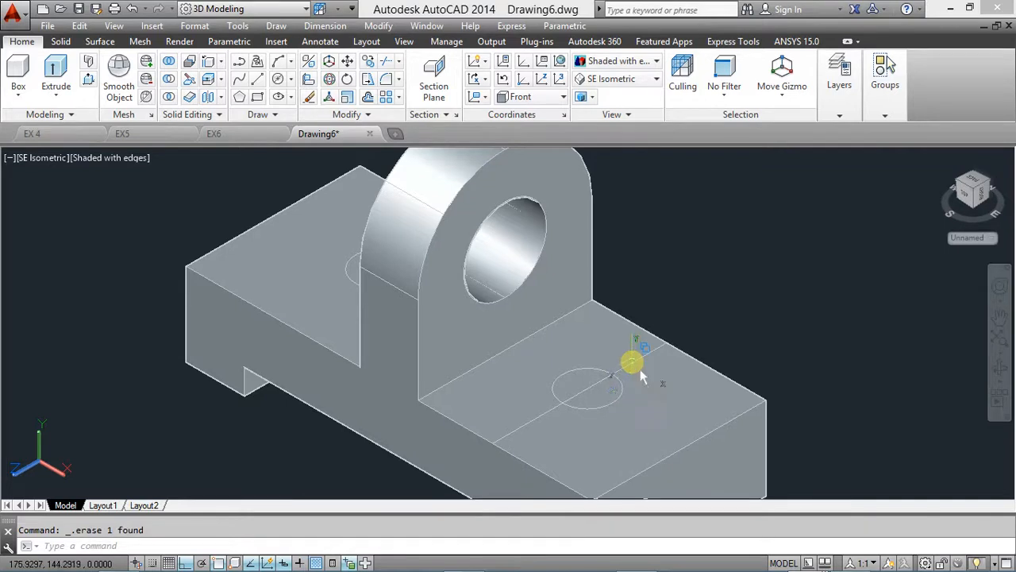
left_click(667, 413)
key("Delete")
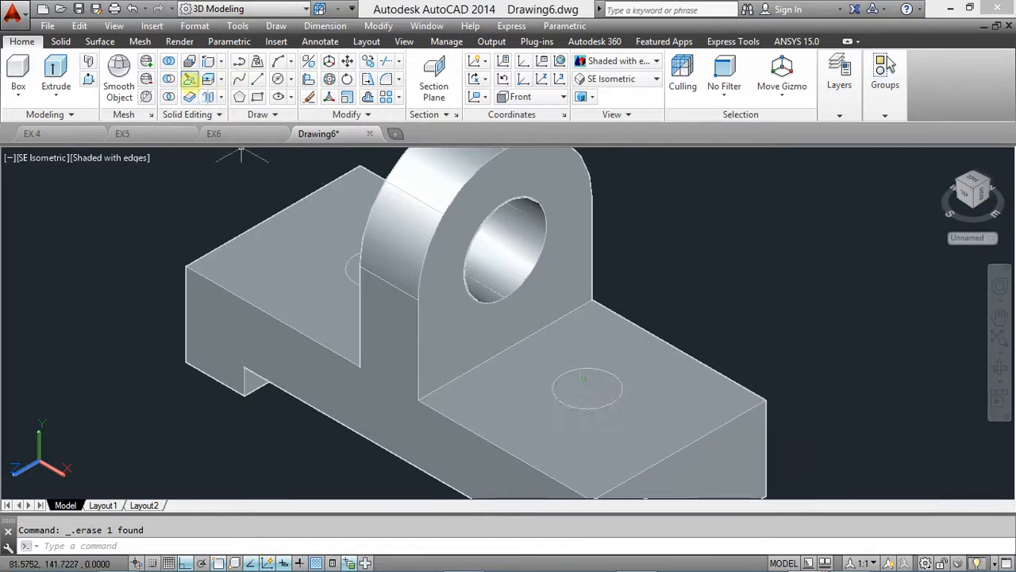
Presspull the area inside the circle in front of the upright down through the base to cut the first hole
left_click(87, 78)
scroll(418, 404, "up", 3)
scroll(450, 381, "down", 2)
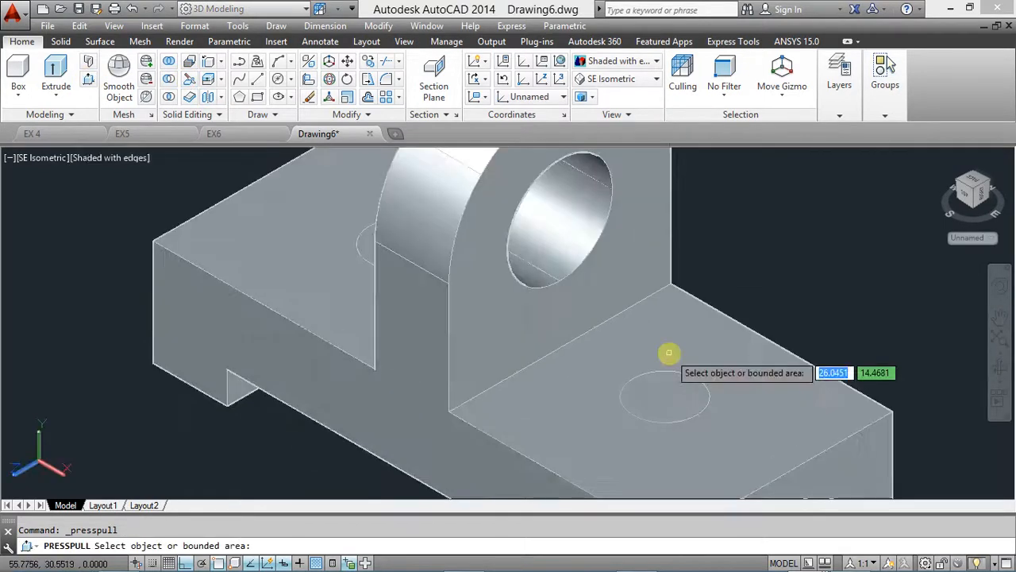
scroll(630, 415, "down", 3)
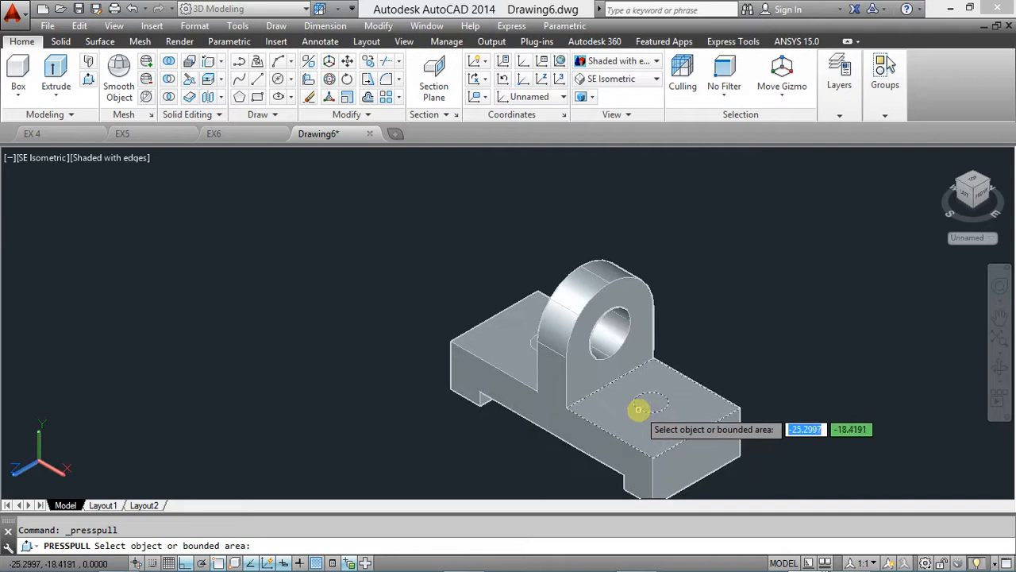
left_click(646, 407)
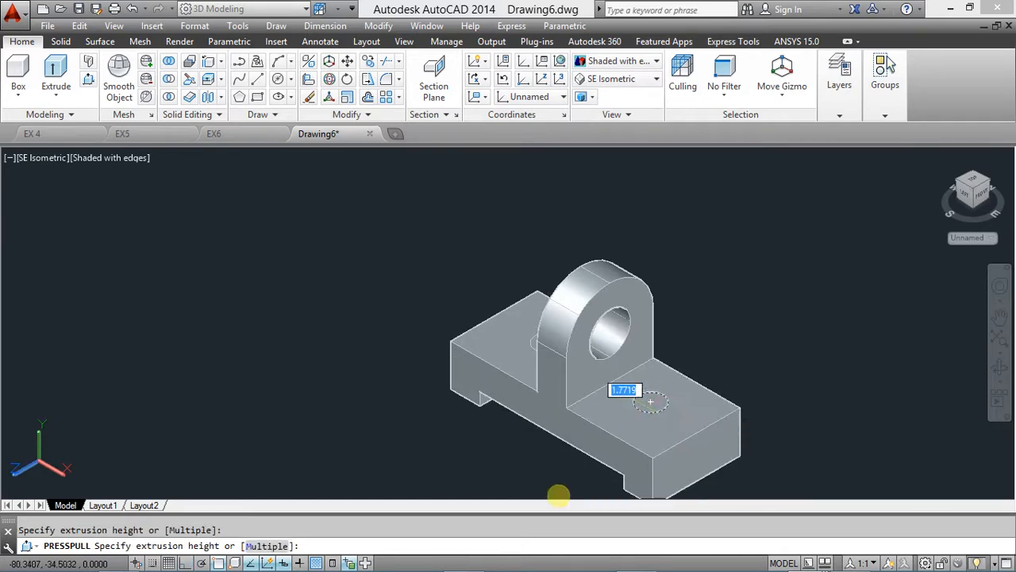
middle_click_drag(556, 483, 569, 365)
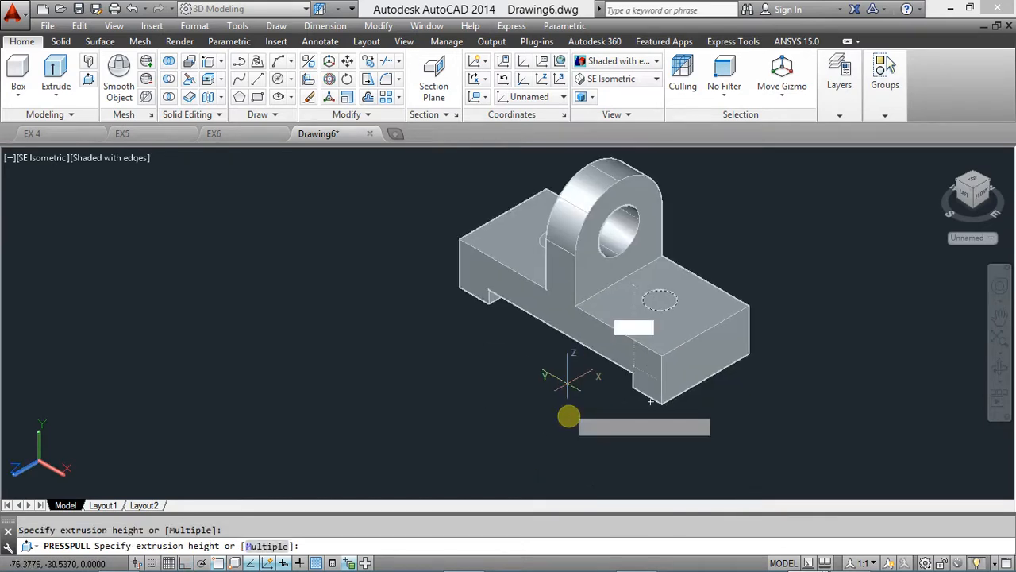
left_click(578, 436)
Presspull the area inside the circle behind the upright down through the base to cut the second hole
middle_click_drag(450, 211, 519, 257)
scroll(536, 250, "up", 4)
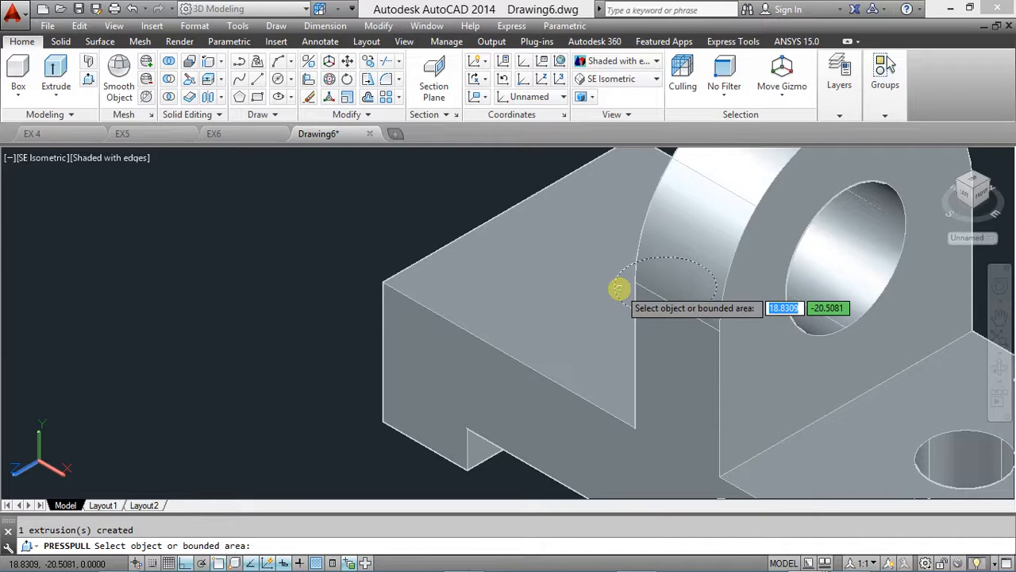
left_click(609, 327)
scroll(608, 322, "down", 2)
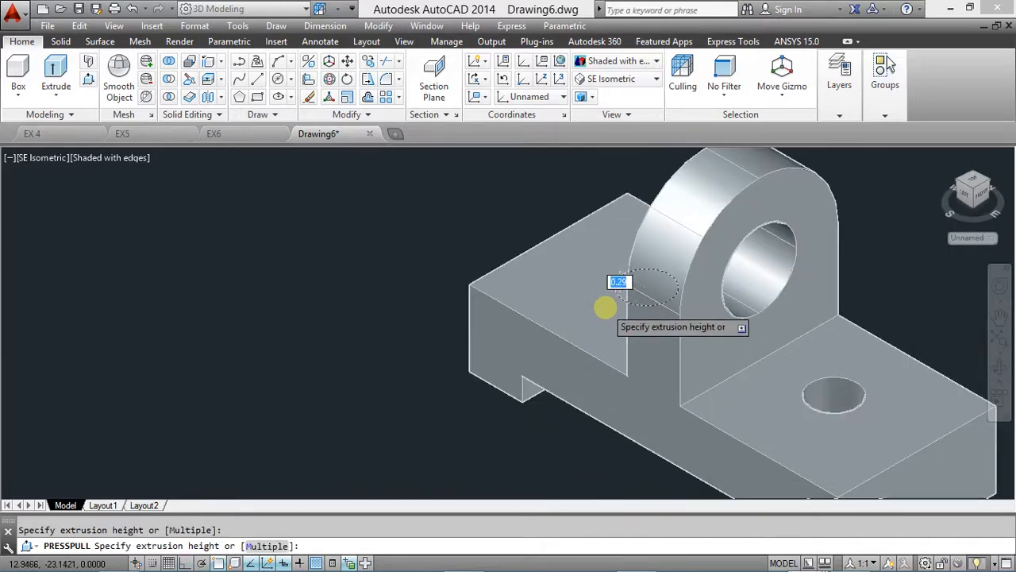
scroll(596, 297, "down", 3)
left_click(571, 409)
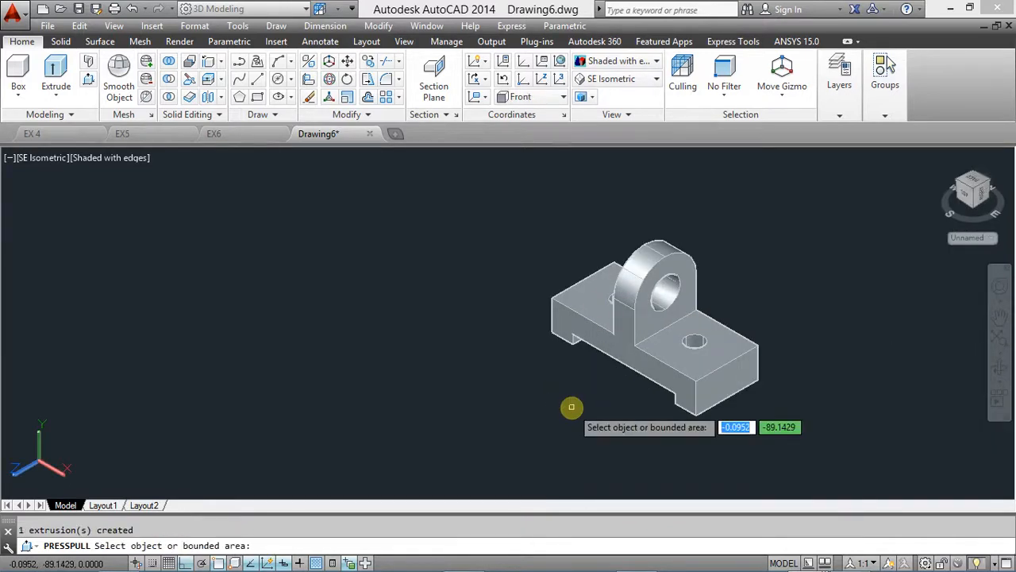
key("Return")
Inspect both base holes from another angle and restore the SE Isometric view
middle_click_drag(516, 418, 560, 392, "shift")
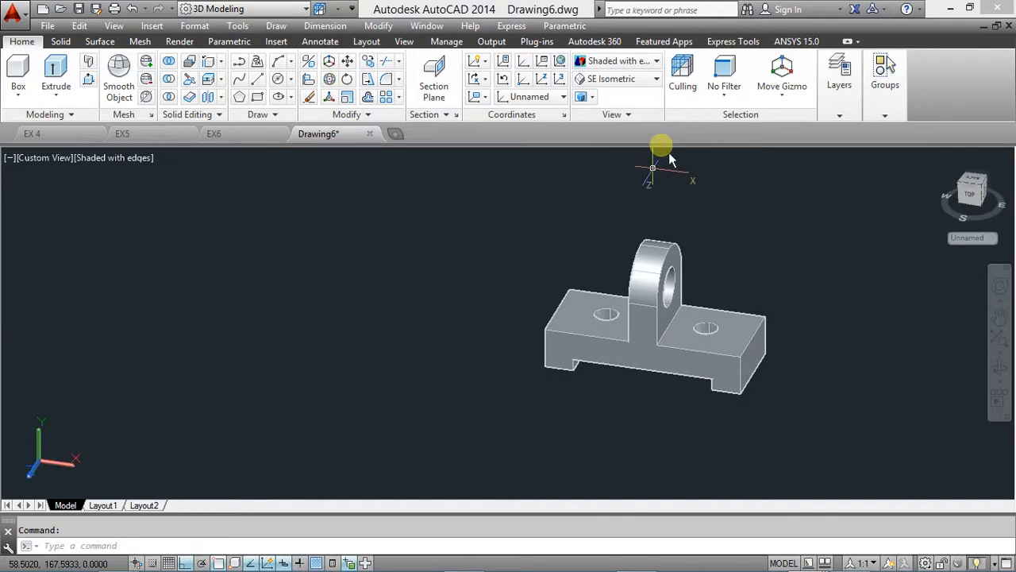
left_click(648, 78)
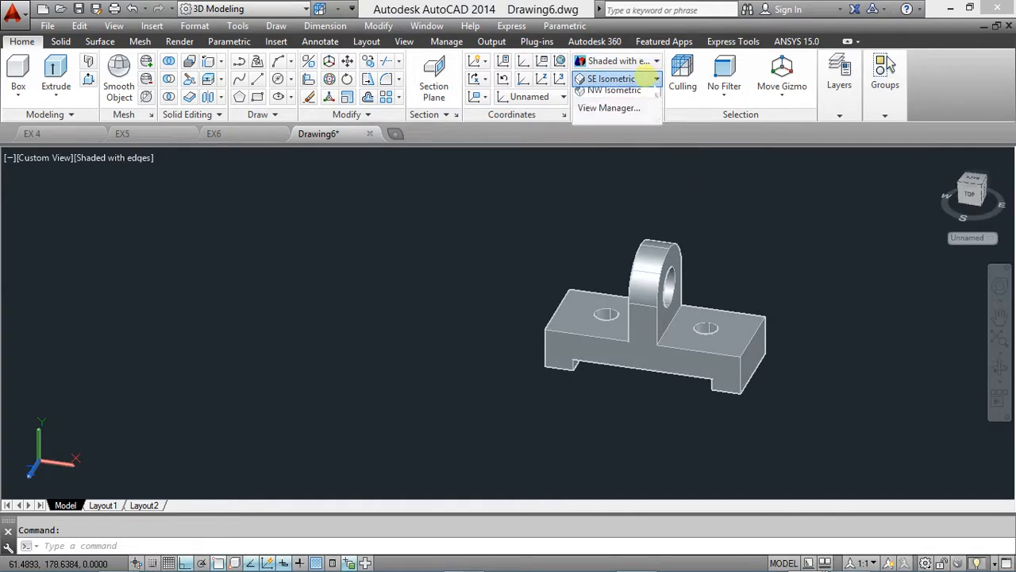
left_click(613, 199)
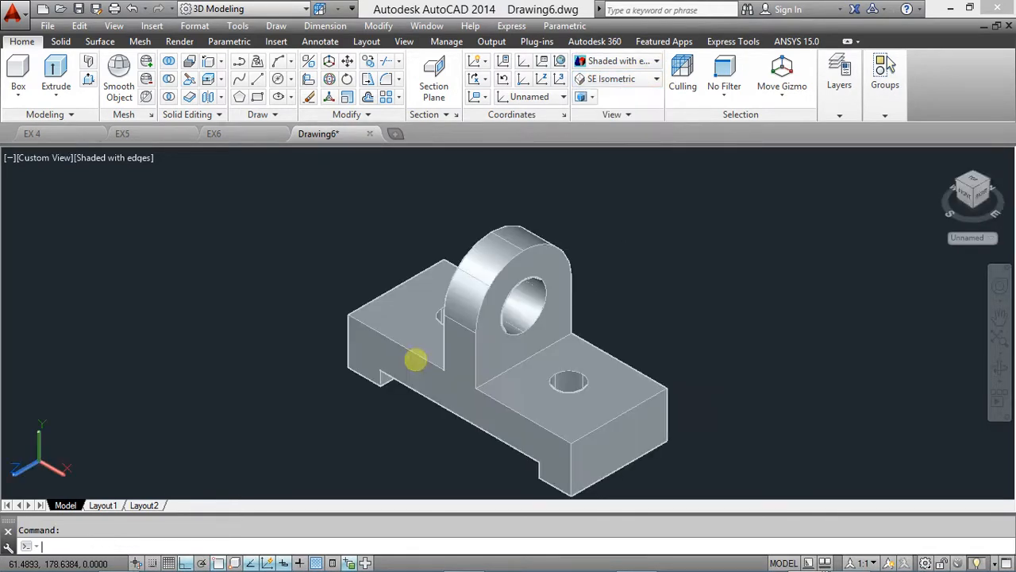
Consult the reference drawing for the fillet radius and try to fillet one upper end edge of the base at 5 mm
key("alt+Tab")
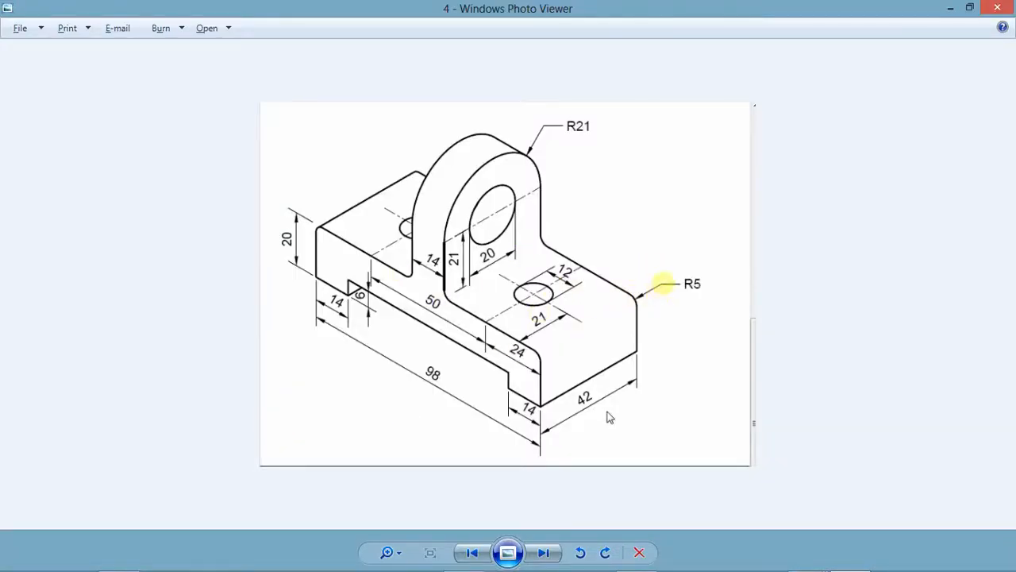
key("alt+Tab")
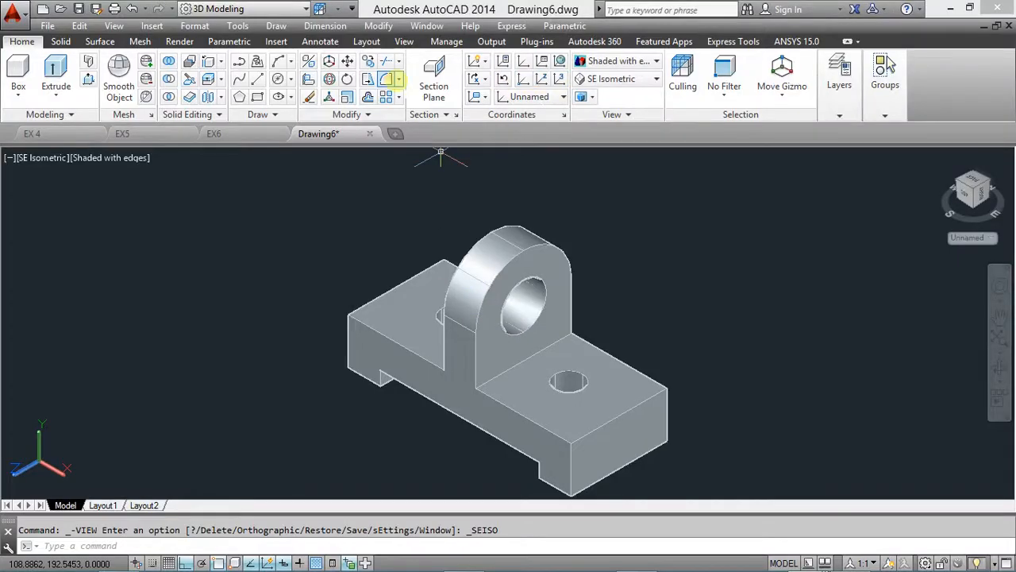
left_click(386, 78)
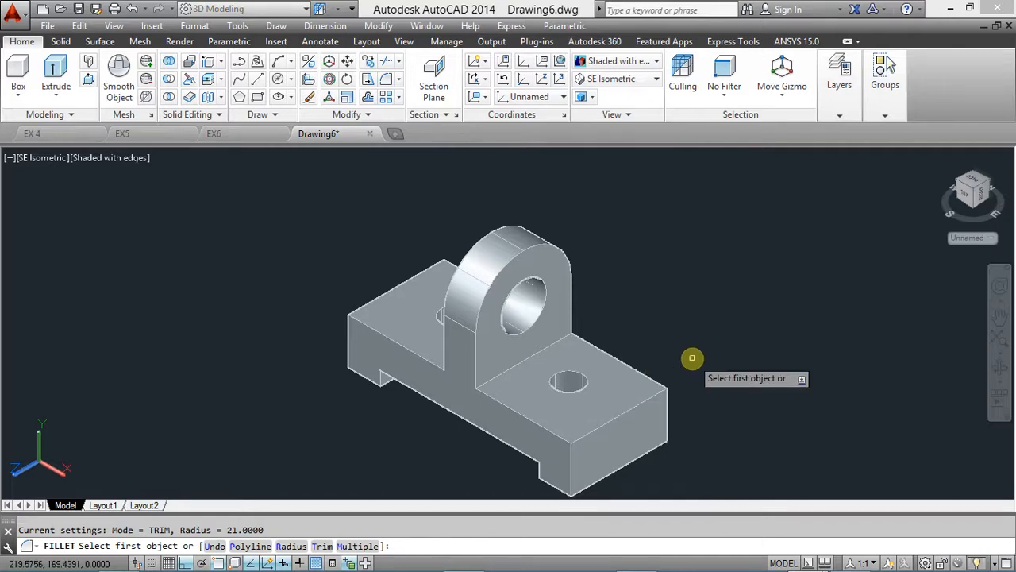
left_click(650, 397)
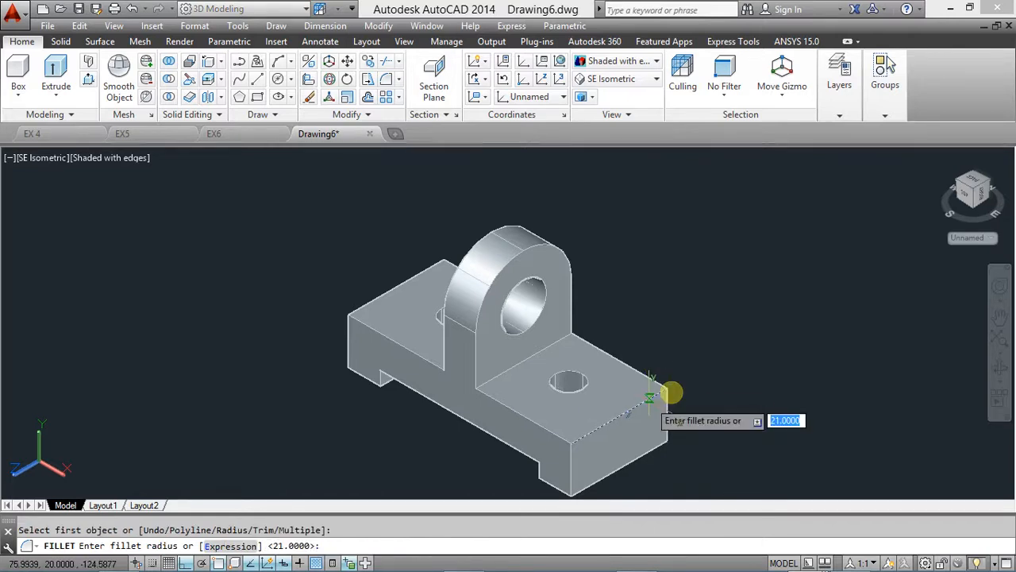
type("5")
key("Return")
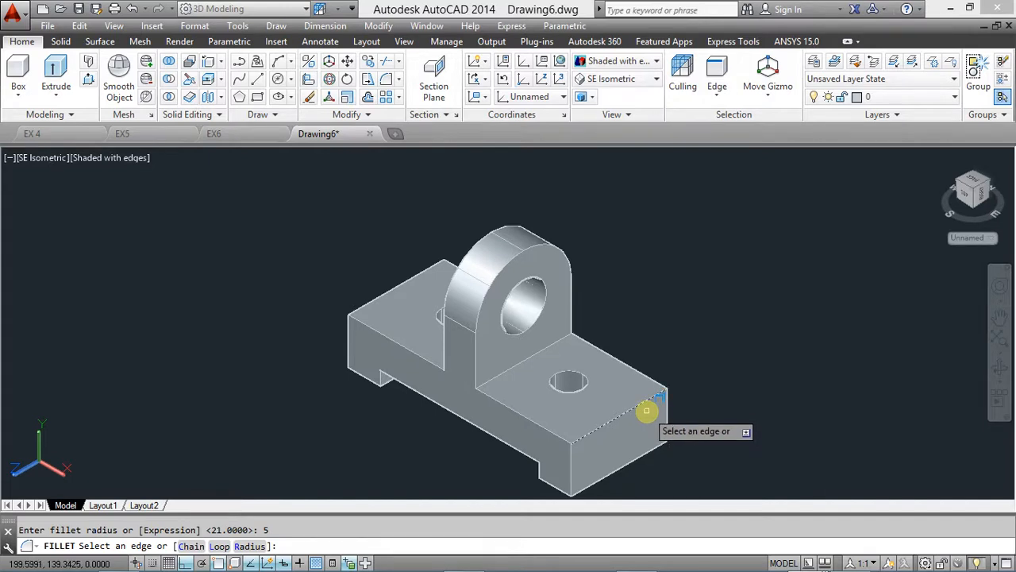
key("Return")
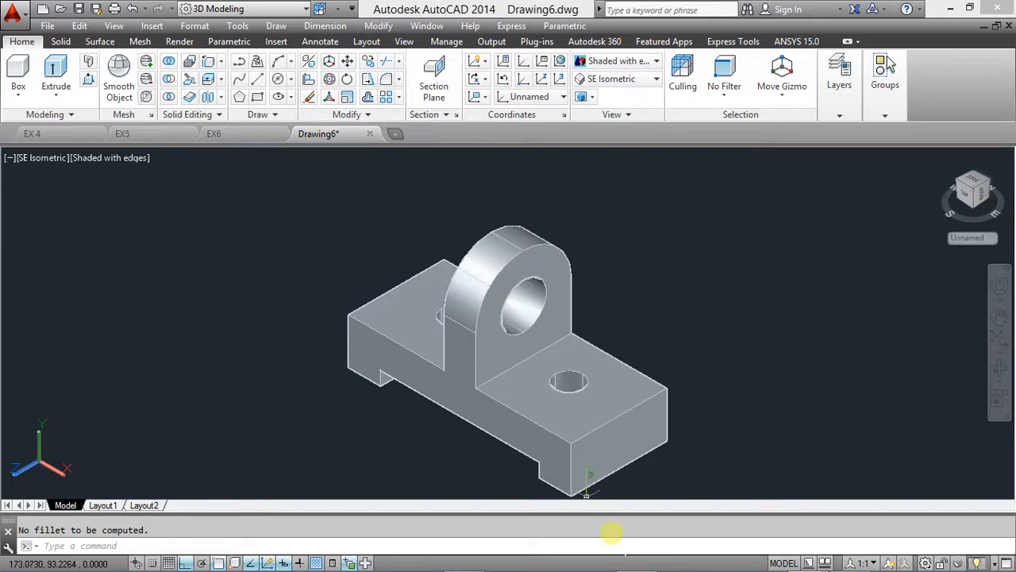
mouse_move(640, 557)
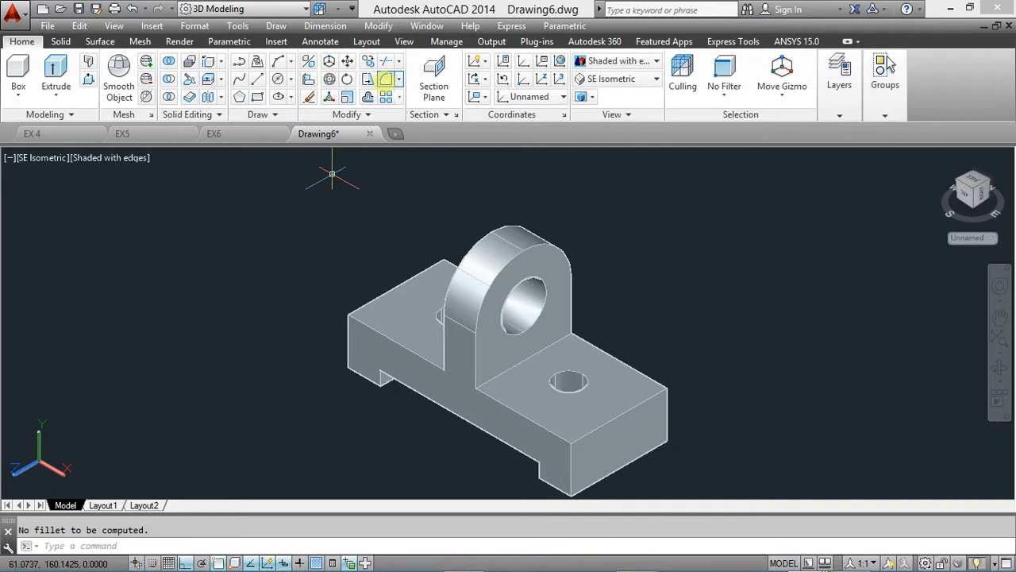
Fillet the two upper end edges of the base with a 5 mm radius
left_click(385, 79)
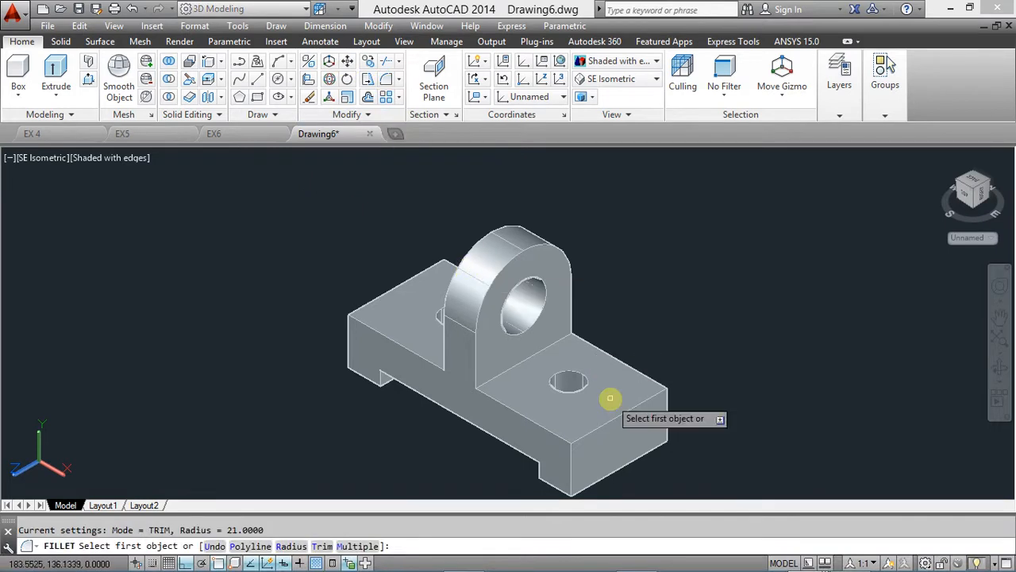
left_click(633, 409)
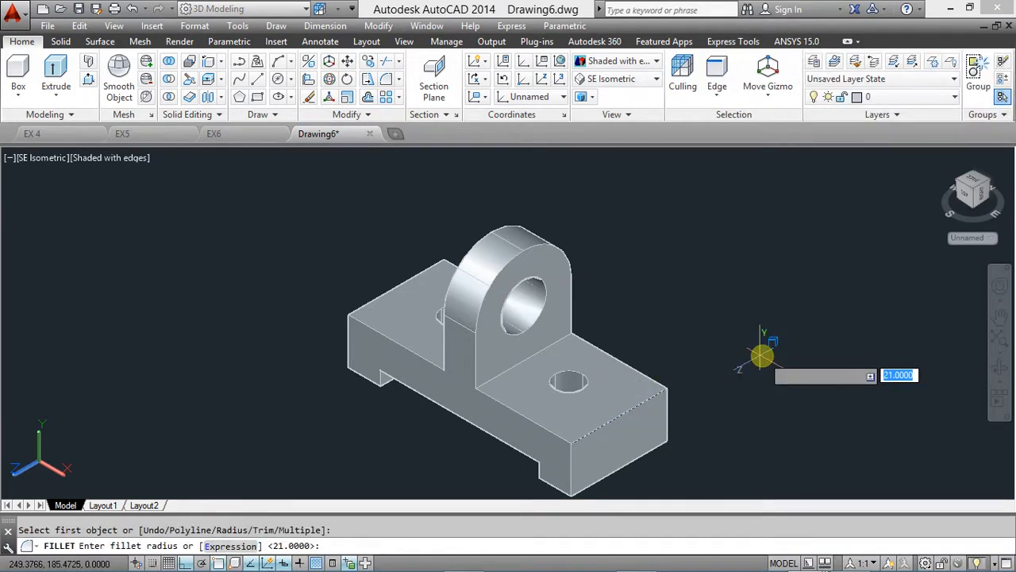
type("5")
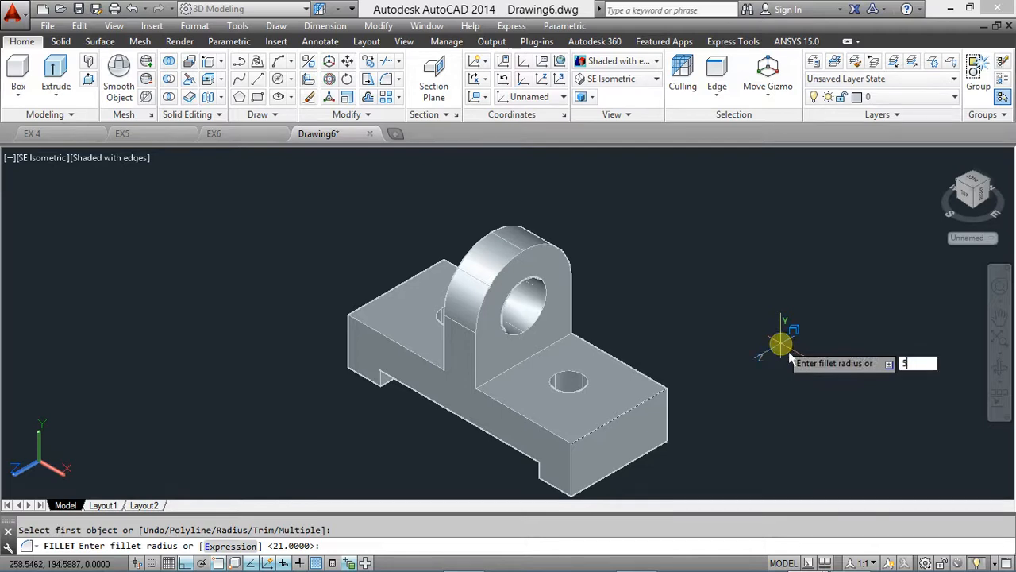
key("Return")
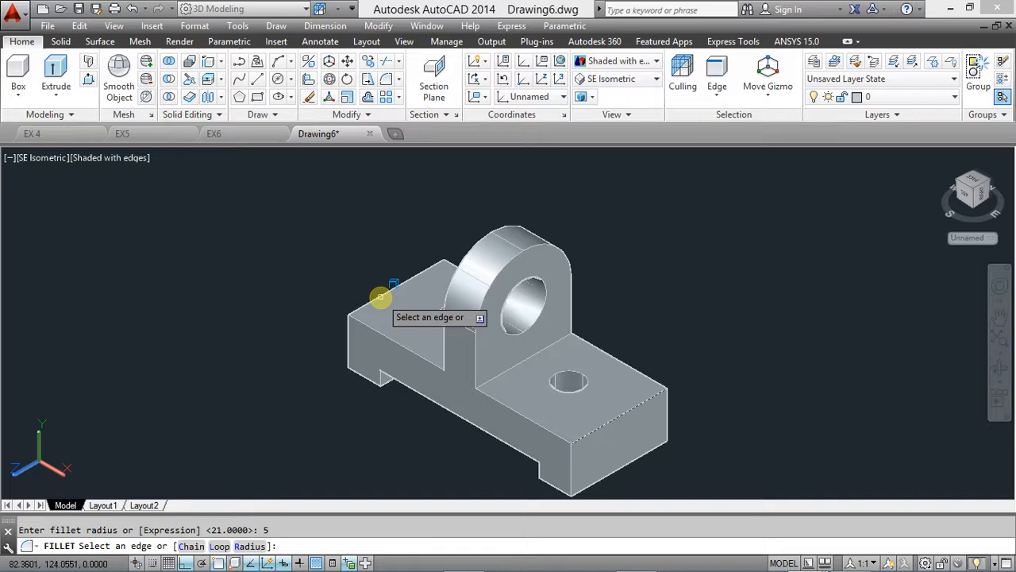
key("Return")
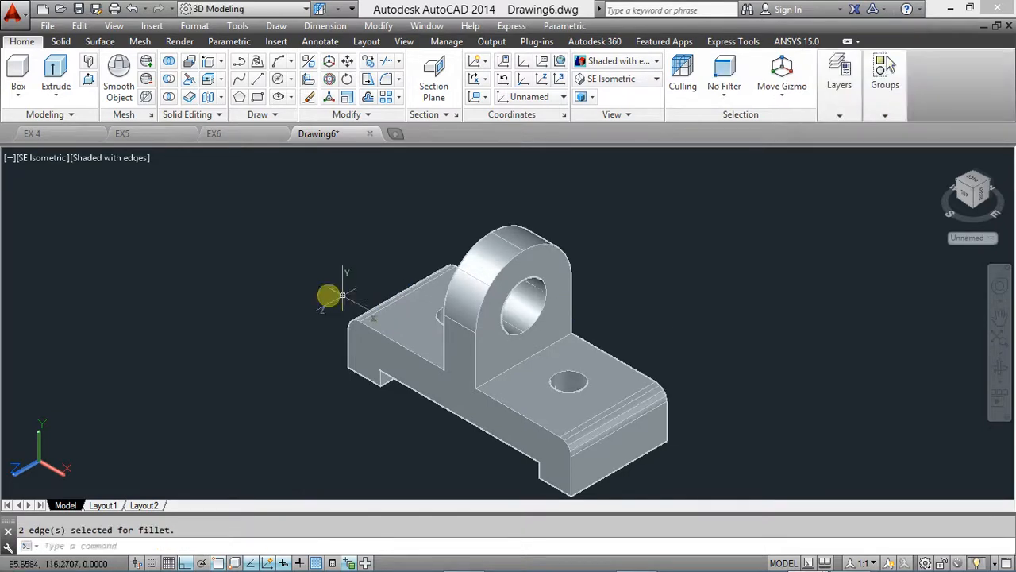
key("Escape")
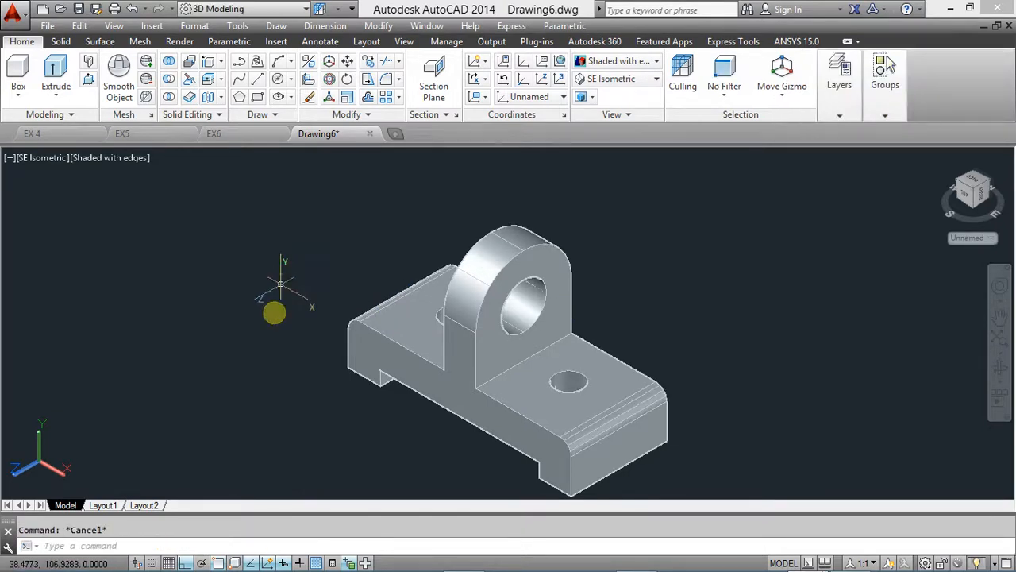
Inspect the filleted bracket from an orbited angle and in the Back view
middle_click_drag(300, 355, 342, 315, "shift")
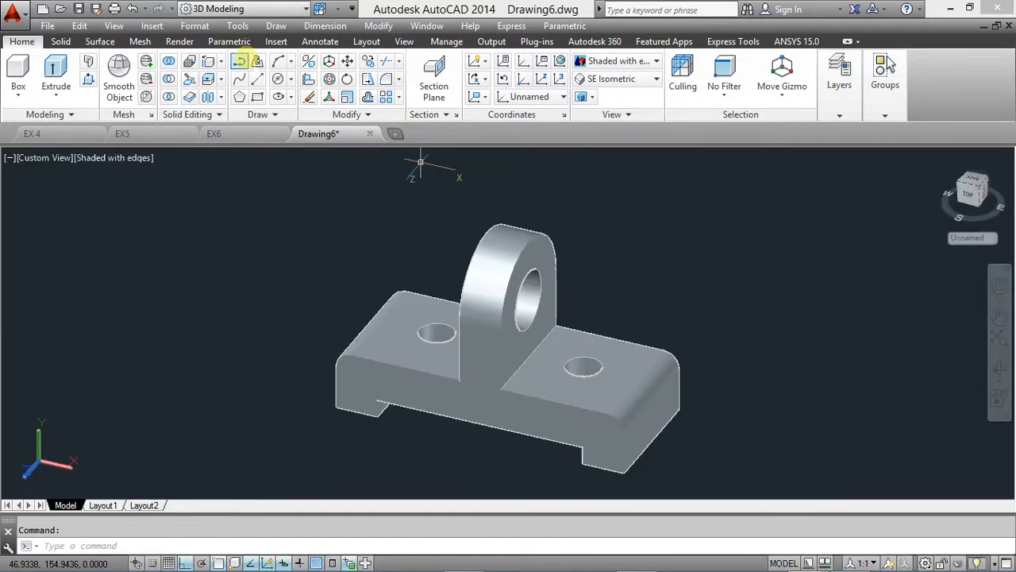
left_click(596, 78)
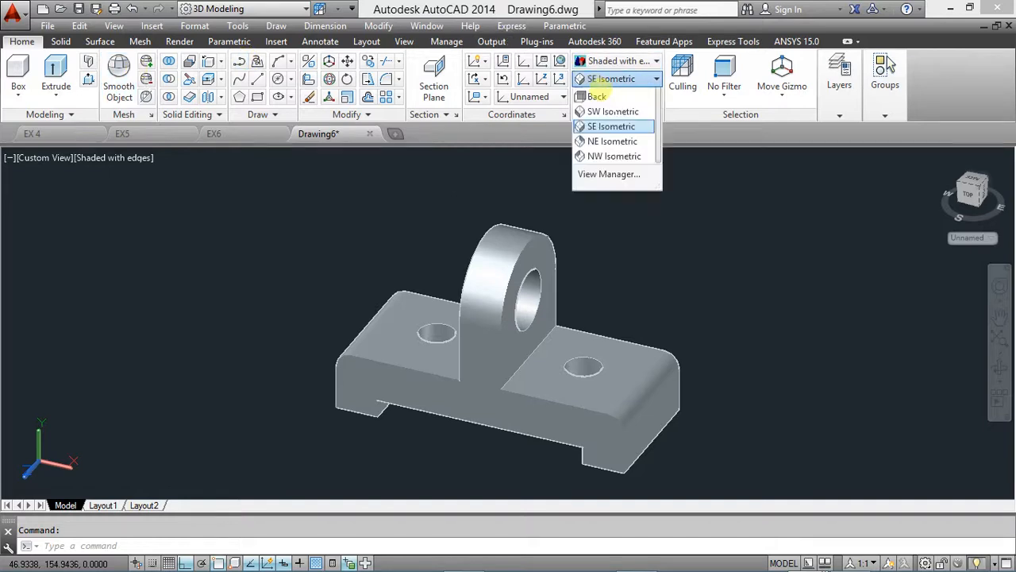
left_click(616, 177)
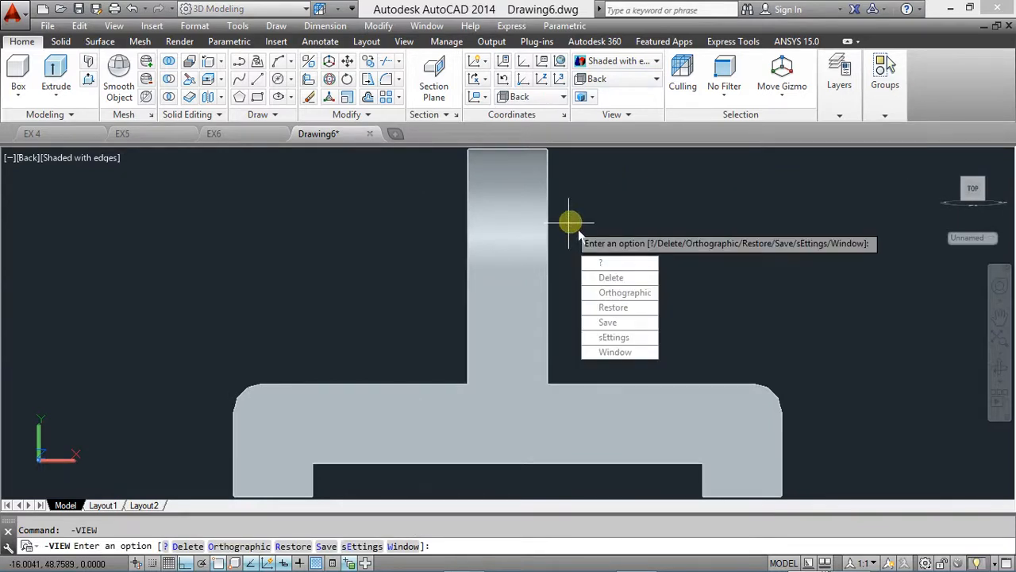
key("Escape")
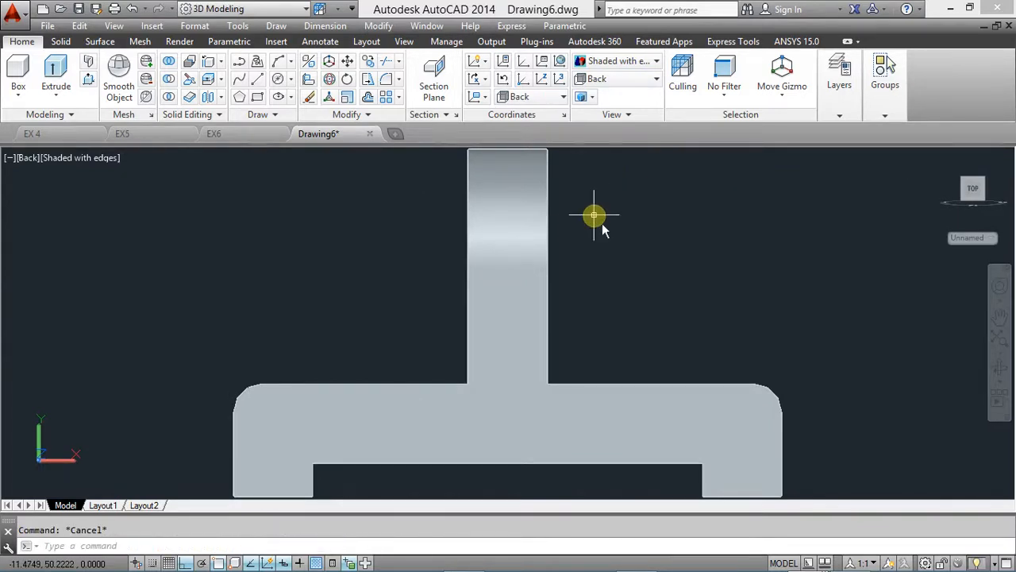
Apply the Conceptual visual style and check the bracket in the Right and SE Isometric views
left_click(613, 61)
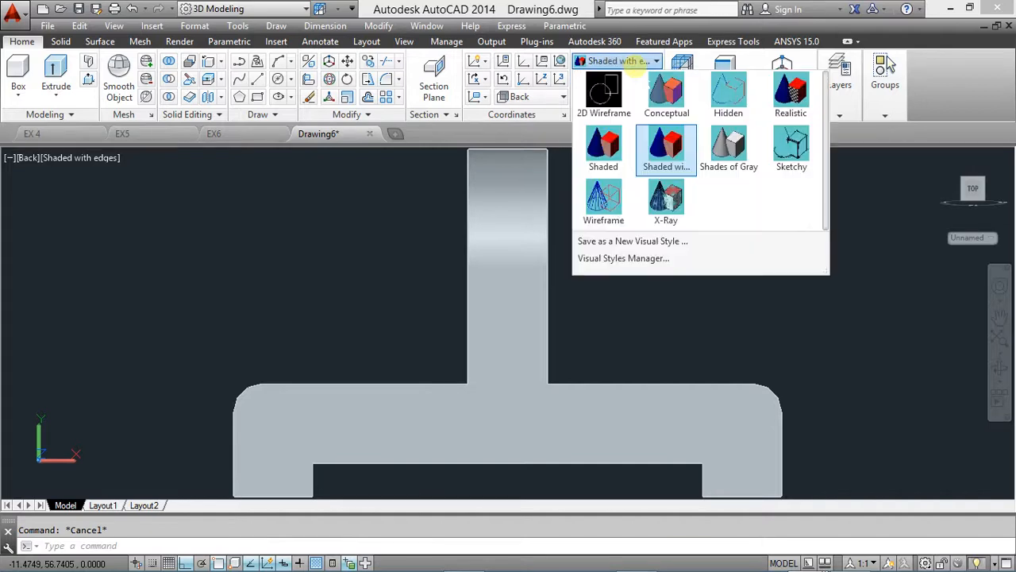
left_click(667, 90)
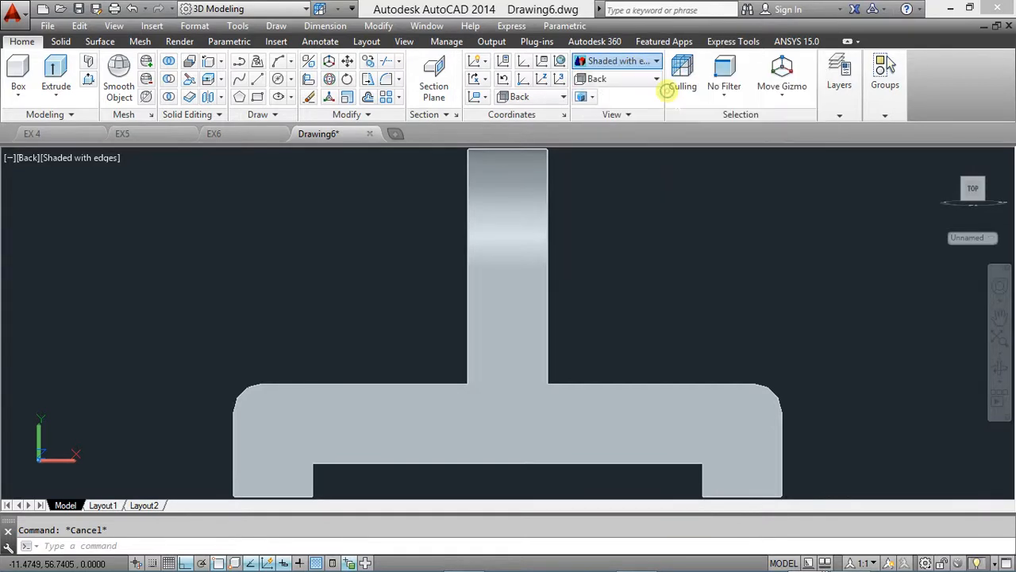
left_click(620, 77)
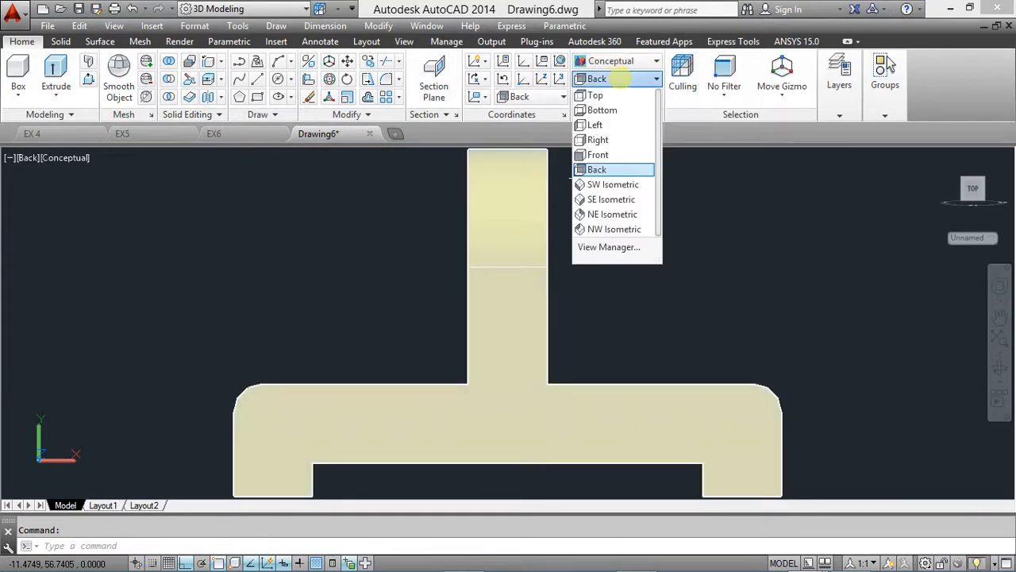
left_click(604, 142)
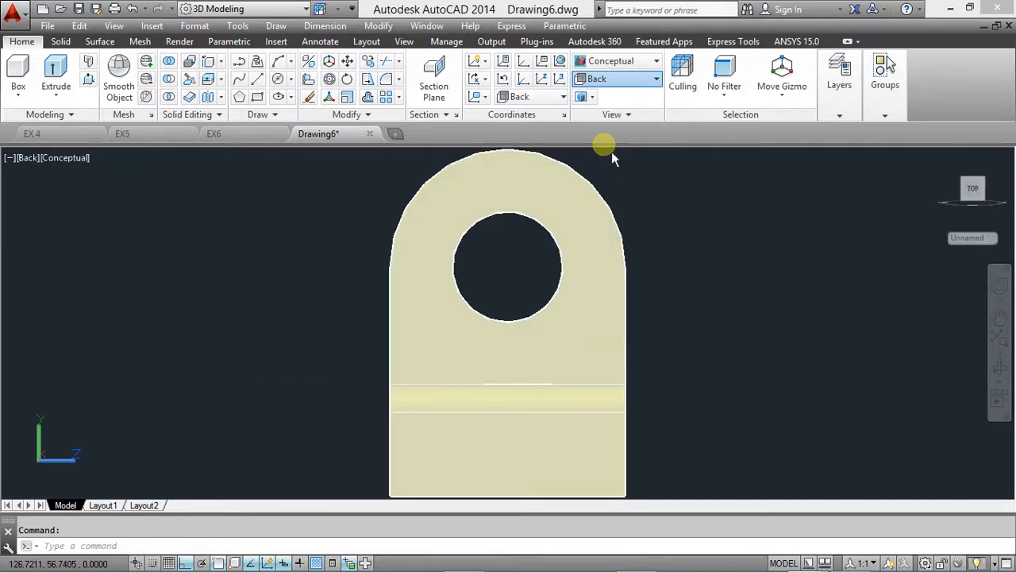
left_click(616, 78)
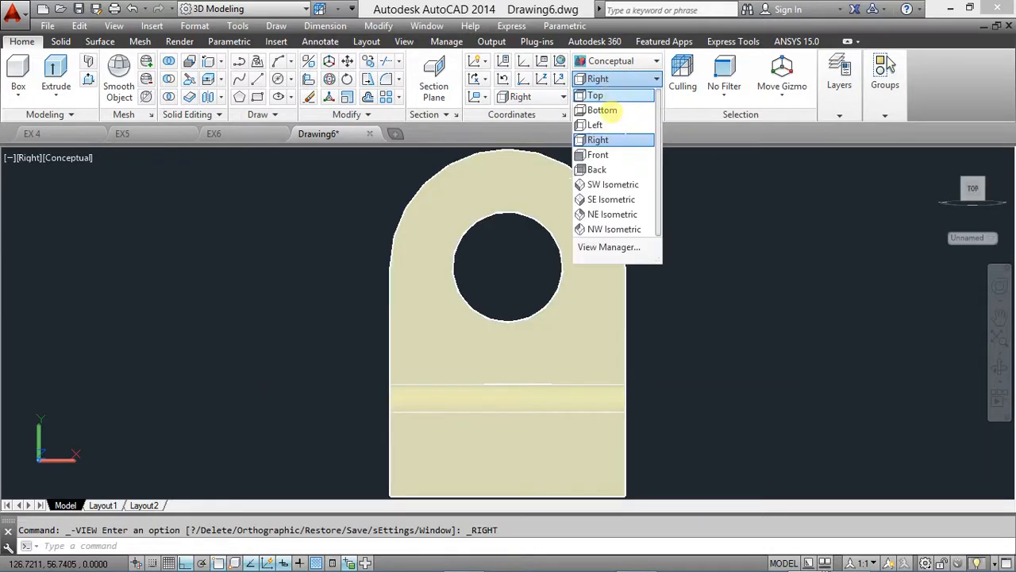
left_click(610, 199)
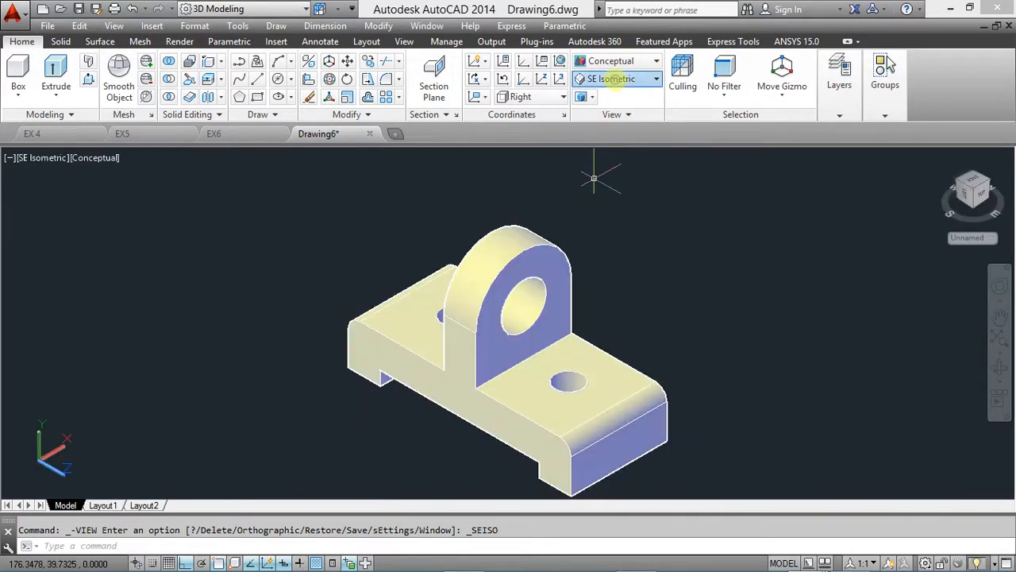
Look at the bracket in the SW and NW Isometric views and restore the SE Isometric view
left_click(618, 80)
left_click(617, 185)
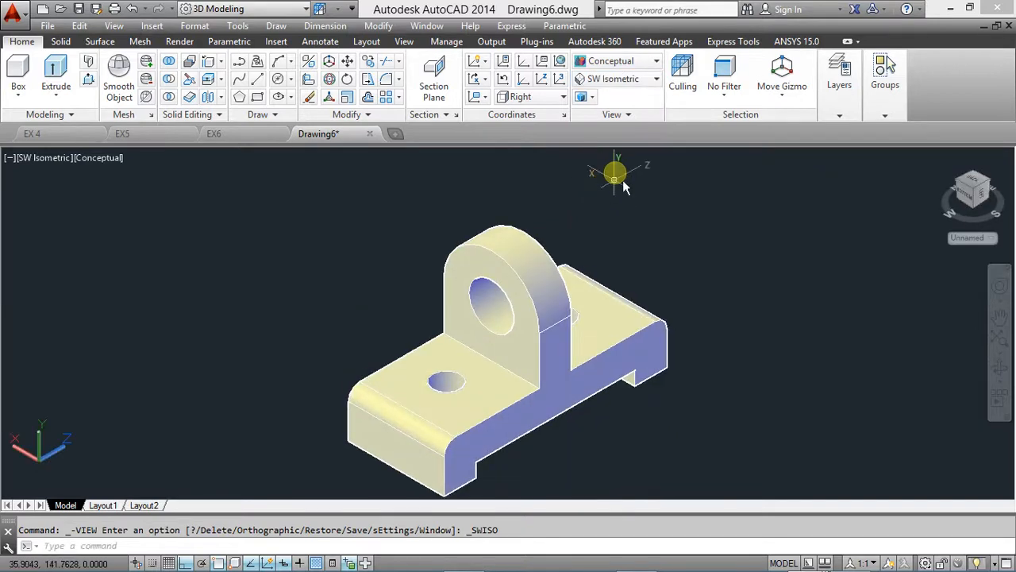
left_click(611, 79)
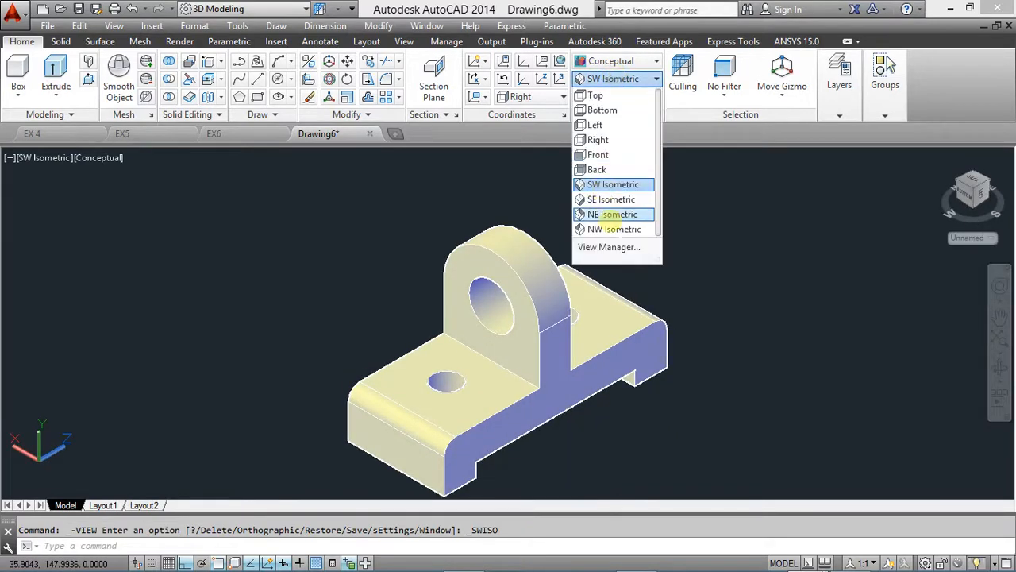
left_click(618, 230)
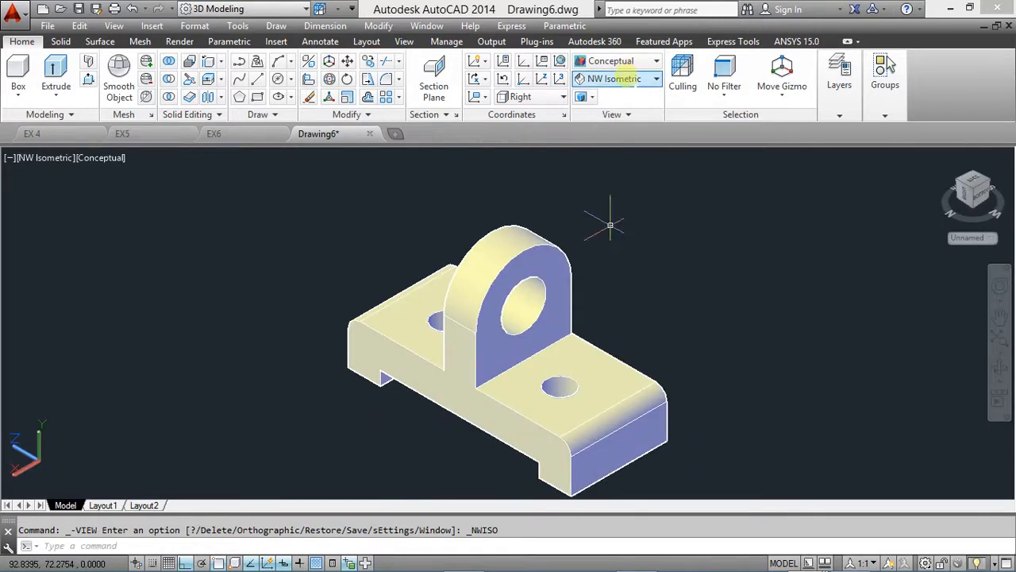
left_click(618, 78)
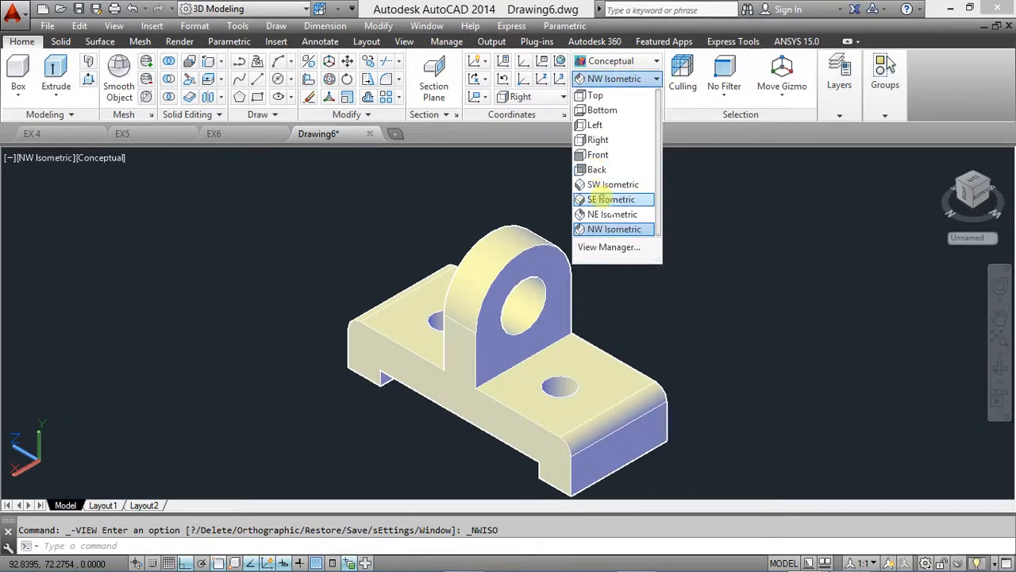
left_click(603, 199)
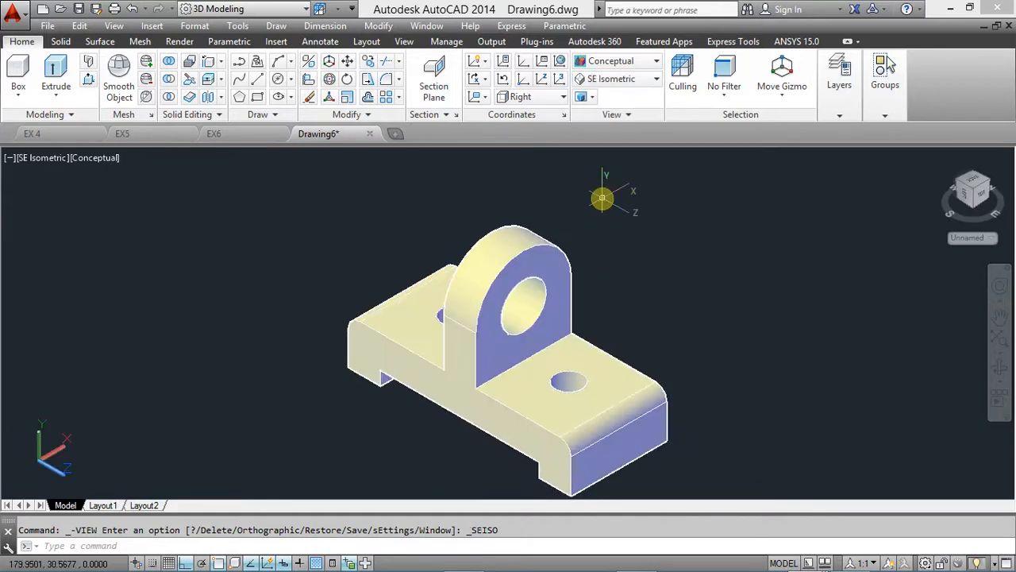
Change the colour of the bracket's 3D solid to Blue and clear the selection
left_click(456, 342)
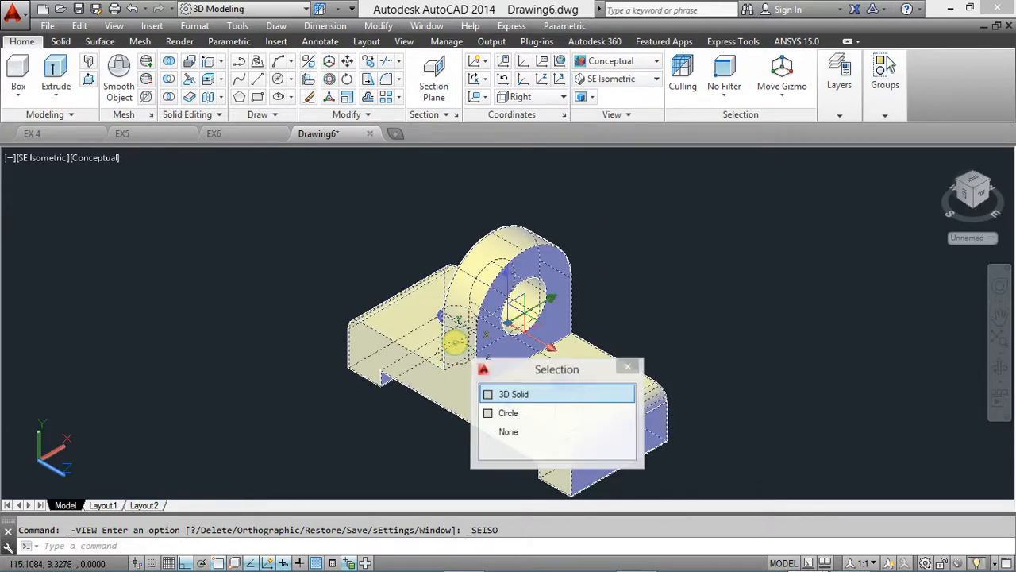
left_click(500, 392)
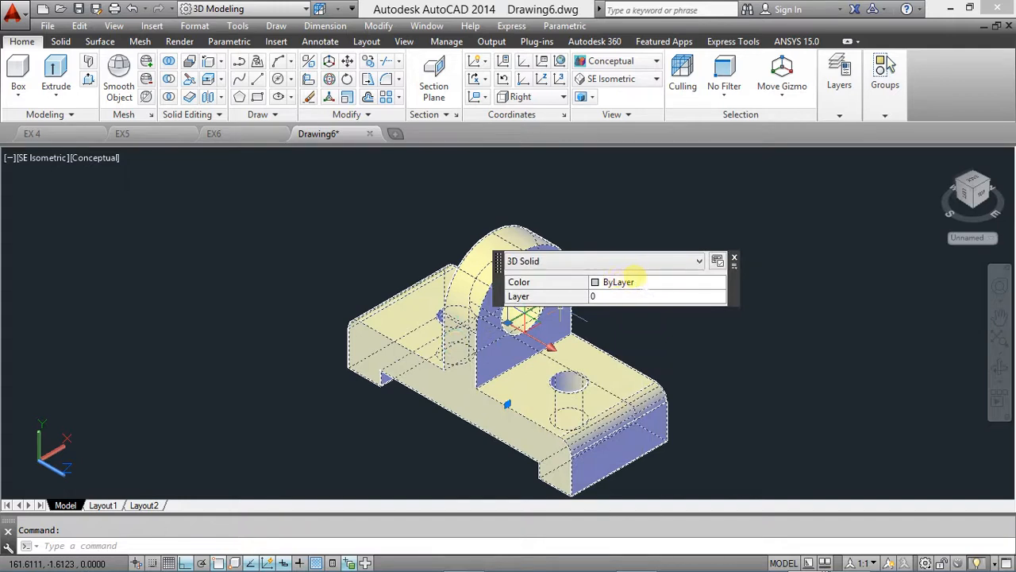
left_click(666, 282)
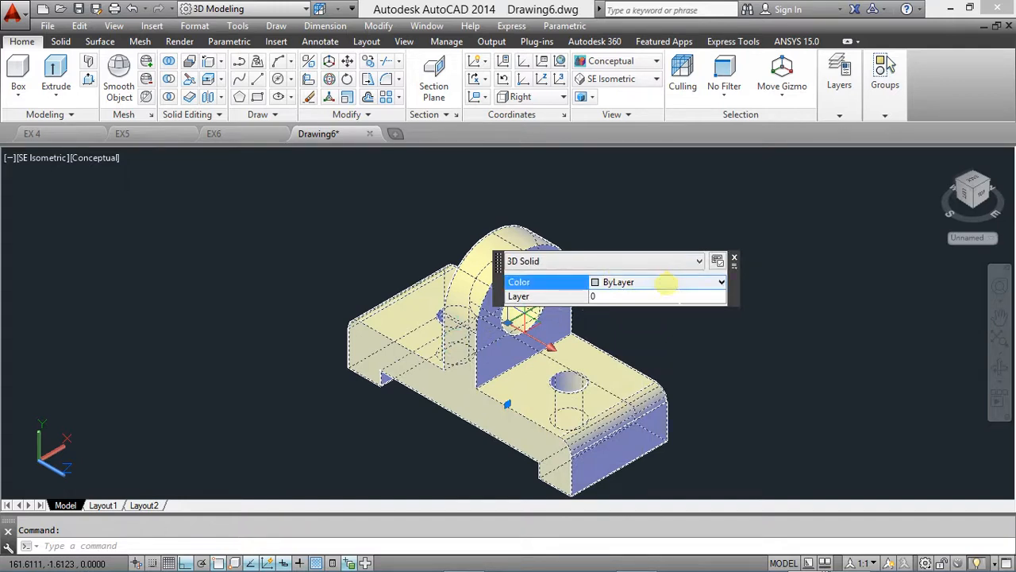
left_click(666, 281)
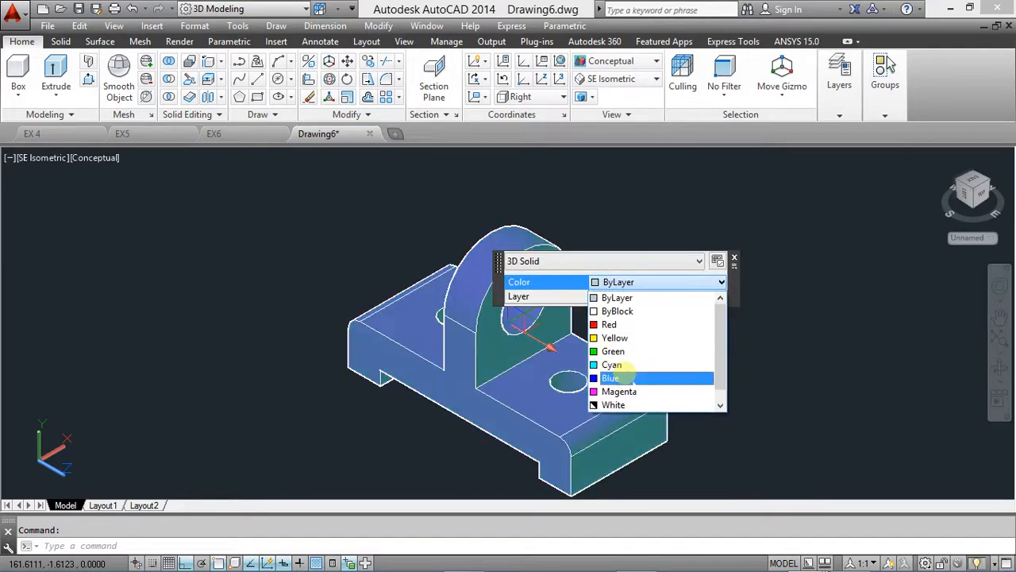
left_click(624, 377)
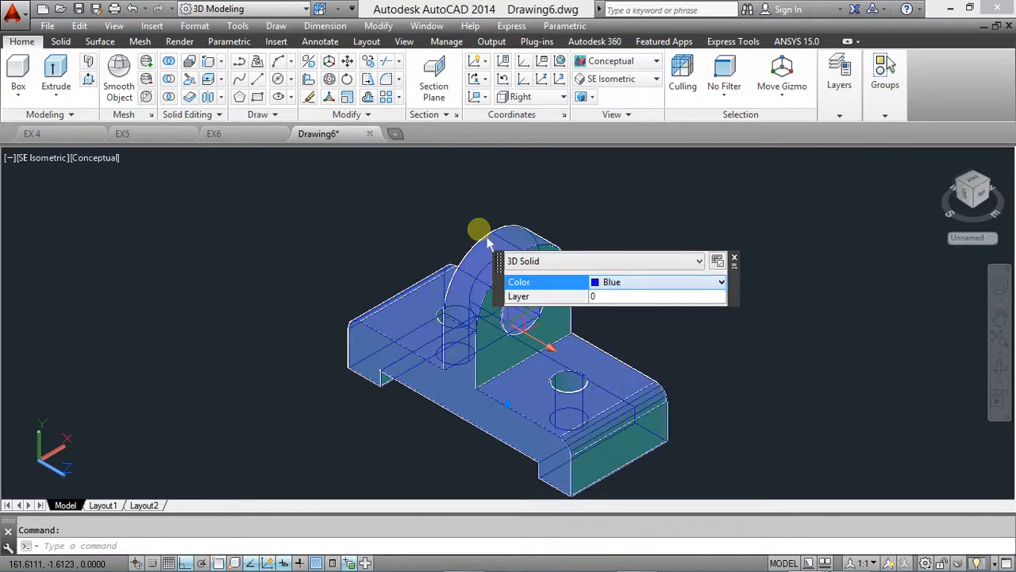
left_click(480, 220)
key("Escape")
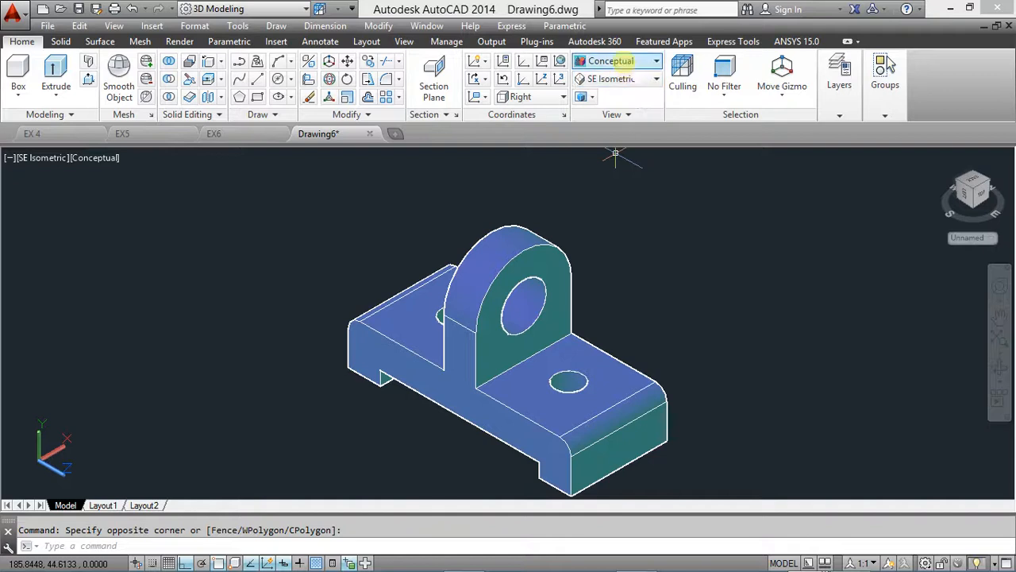
Apply the Realistic visual style to the bracket
left_click(619, 61)
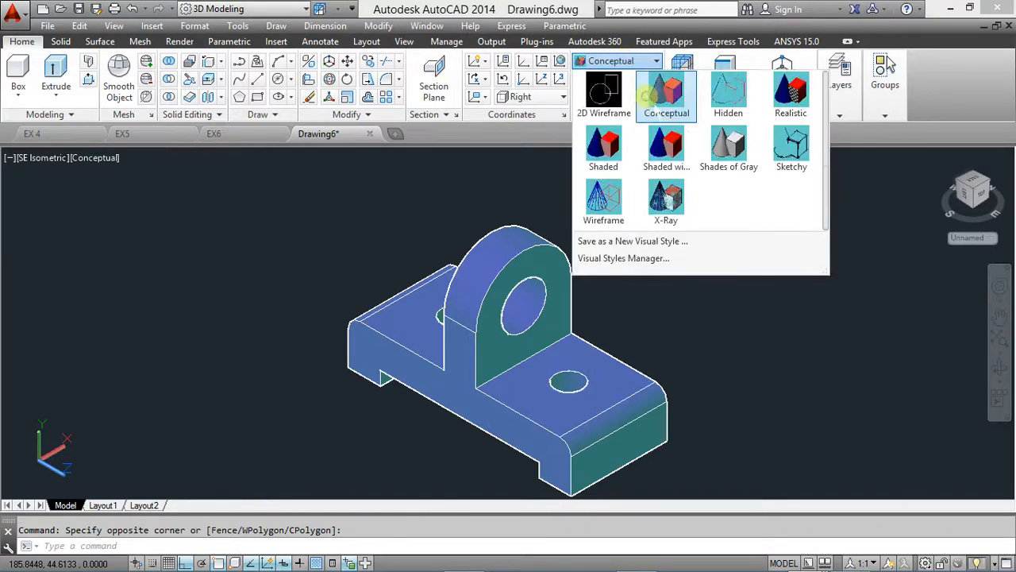
left_click(650, 95)
left_click(620, 61)
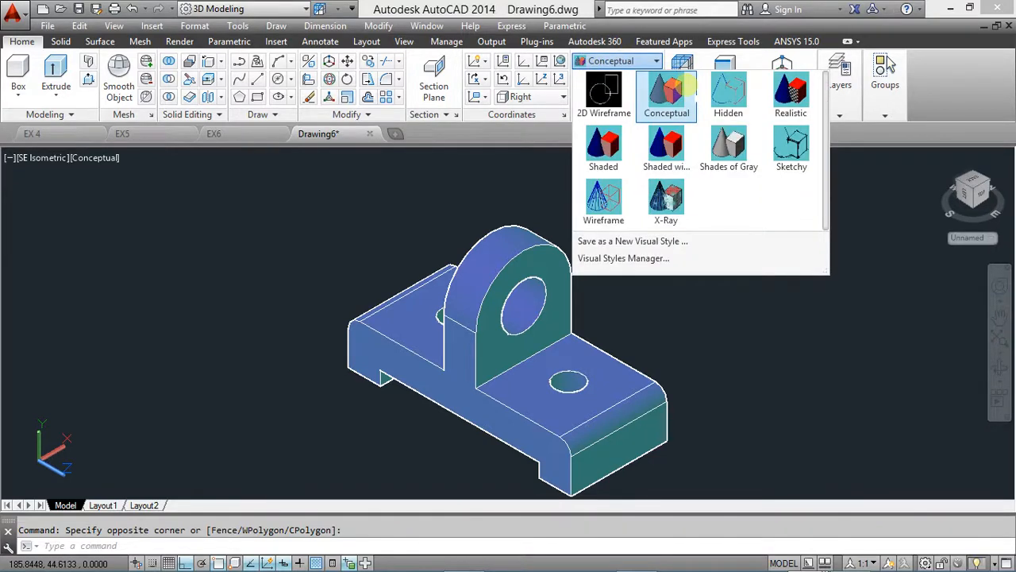
left_click(767, 98)
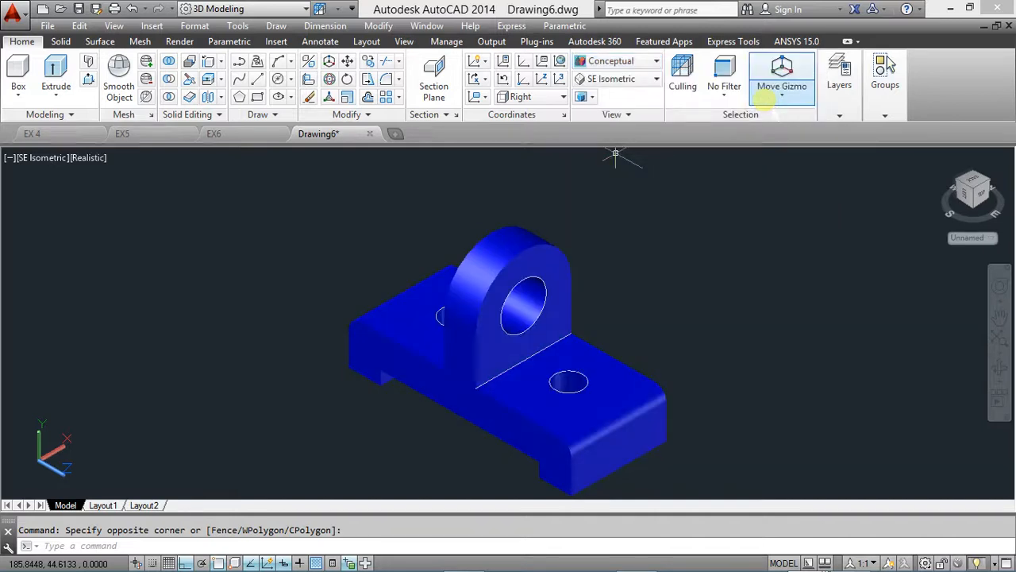
Delete the leftover construction line where the upright lug meets the top of the base
middle_click_drag(396, 354, 396, 328)
scroll(601, 220, "up", 4)
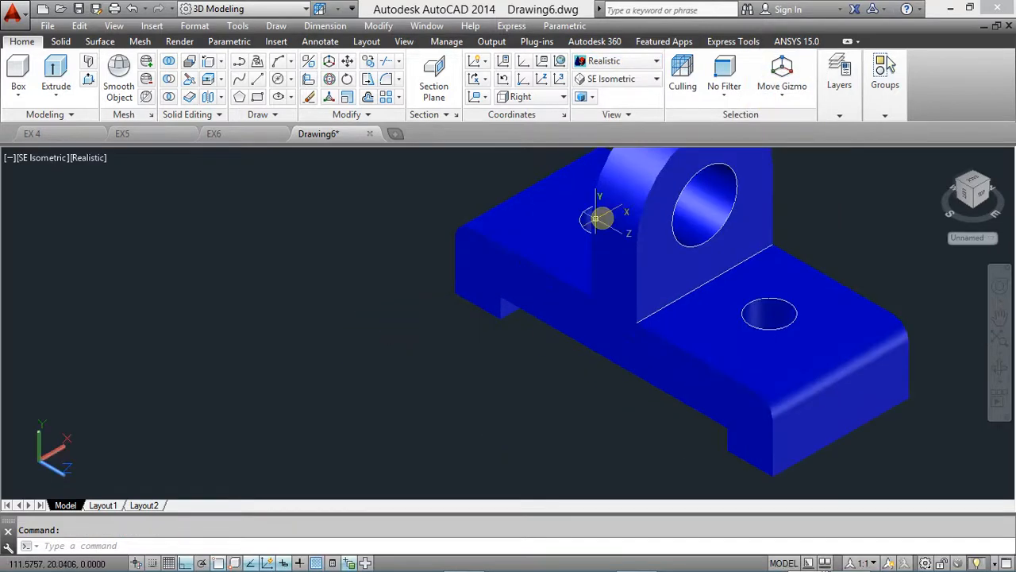
scroll(617, 206, "down", 5)
scroll(623, 205, "up", 1)
scroll(623, 205, "up", 2)
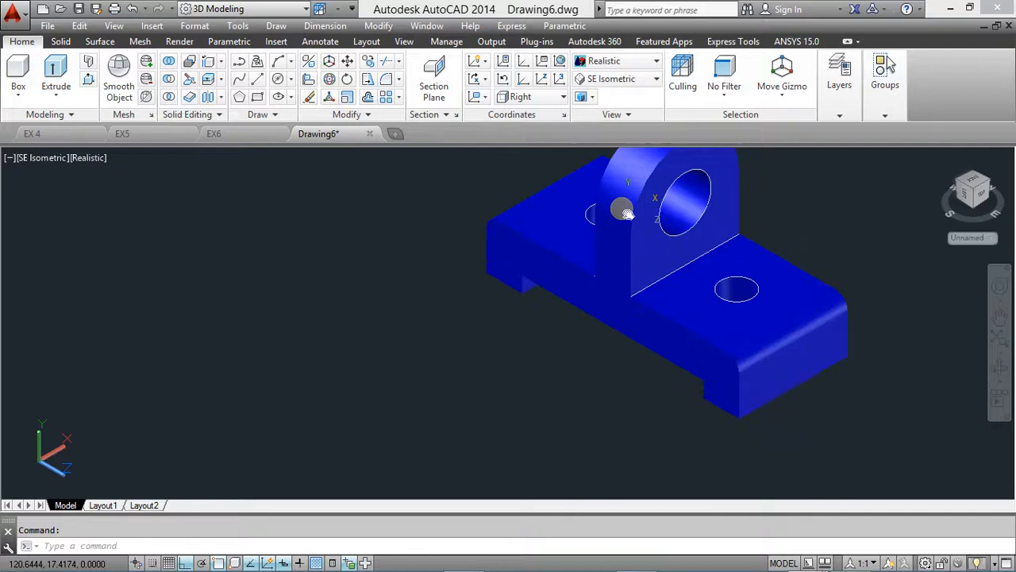
scroll(555, 294, "up", 1)
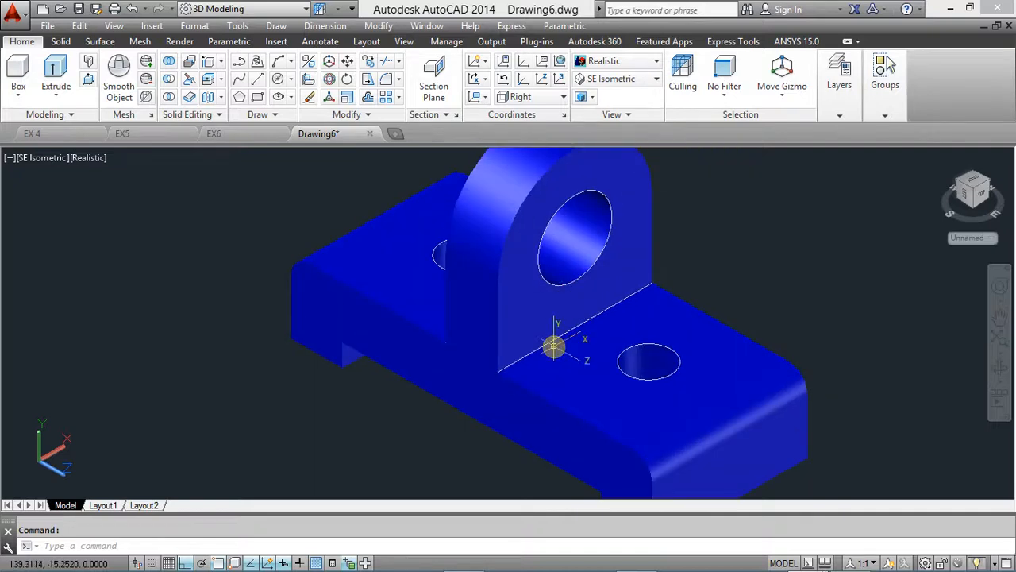
left_click(553, 344)
left_click(602, 414)
key("Escape")
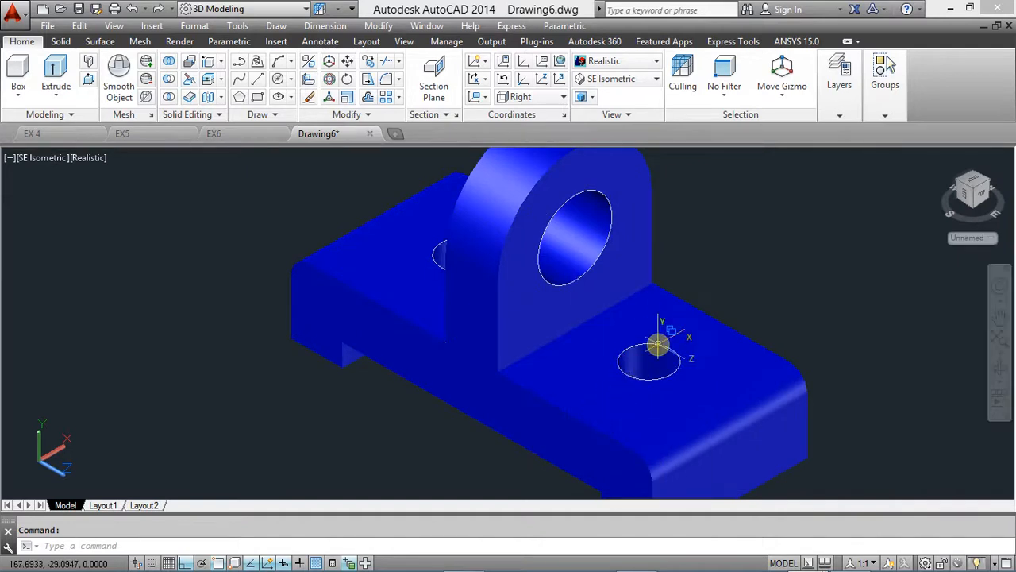
Delete the leftover circles around the base hole in front of the lug and around the lug's large hole
left_click(654, 353)
left_click(699, 395)
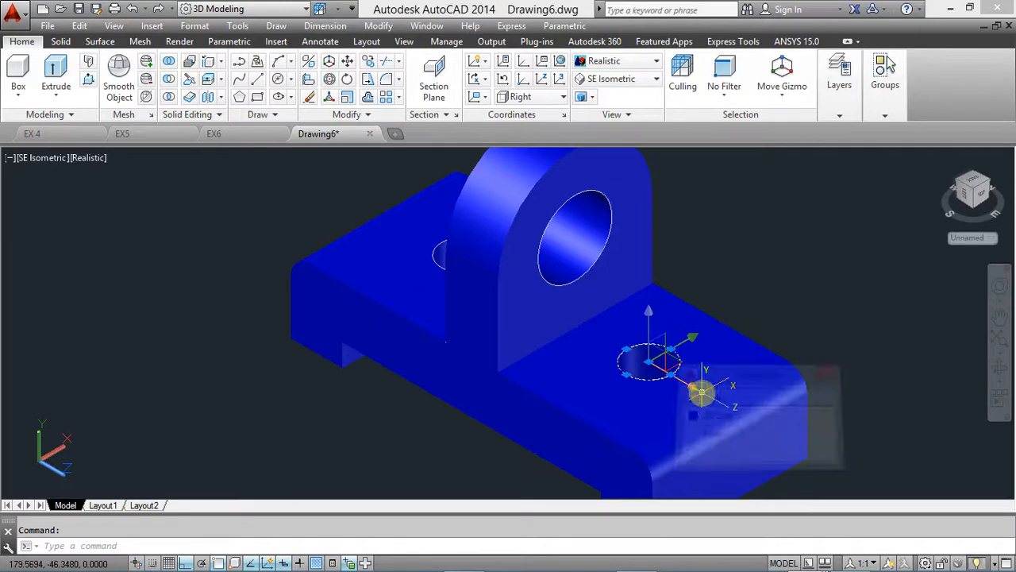
key("Delete")
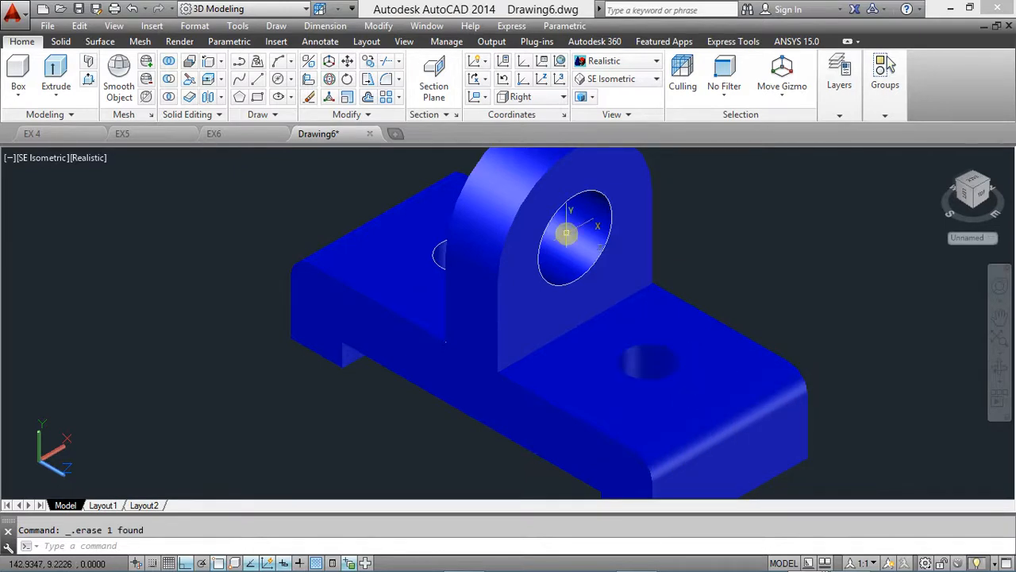
left_click(591, 270)
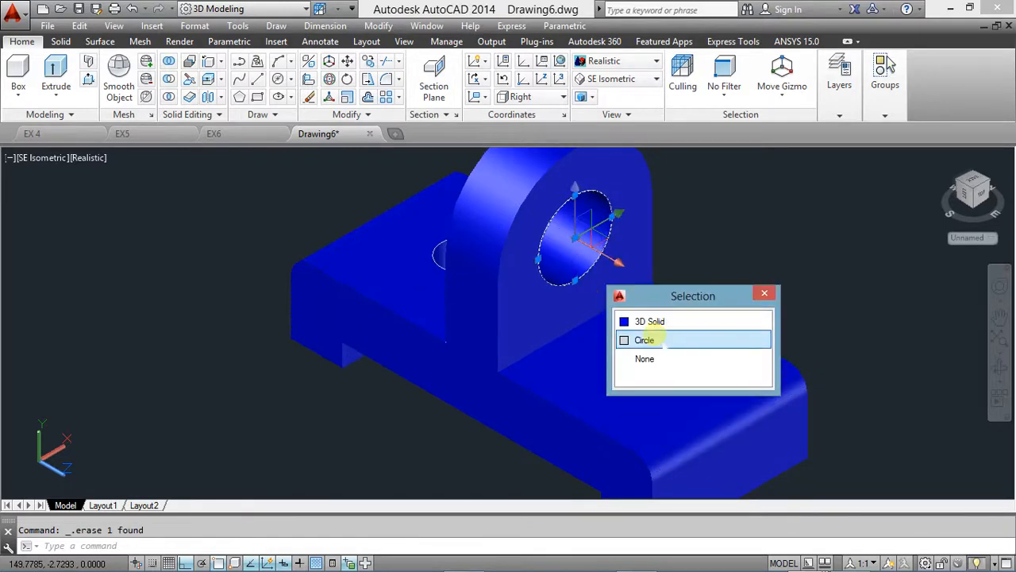
left_click(654, 335)
key("Delete")
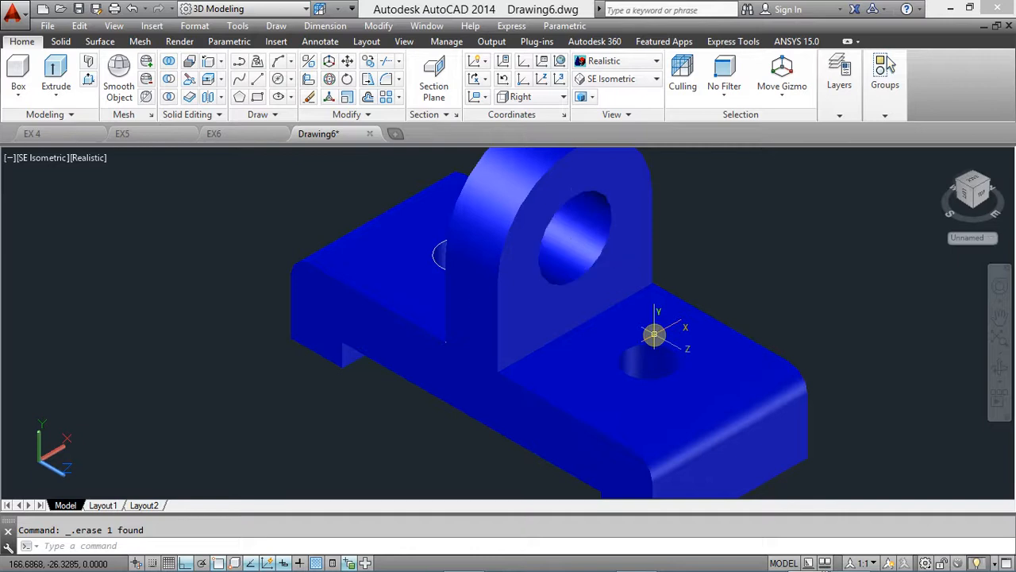
Delete the leftover circle around the base hole partly hidden behind the upright lug
left_click(440, 262)
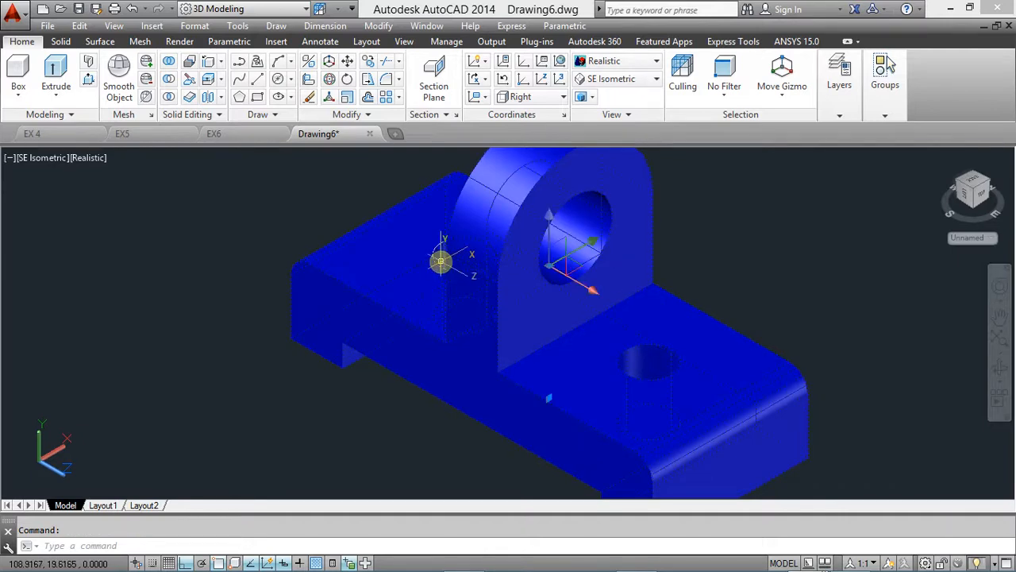
left_click(435, 253)
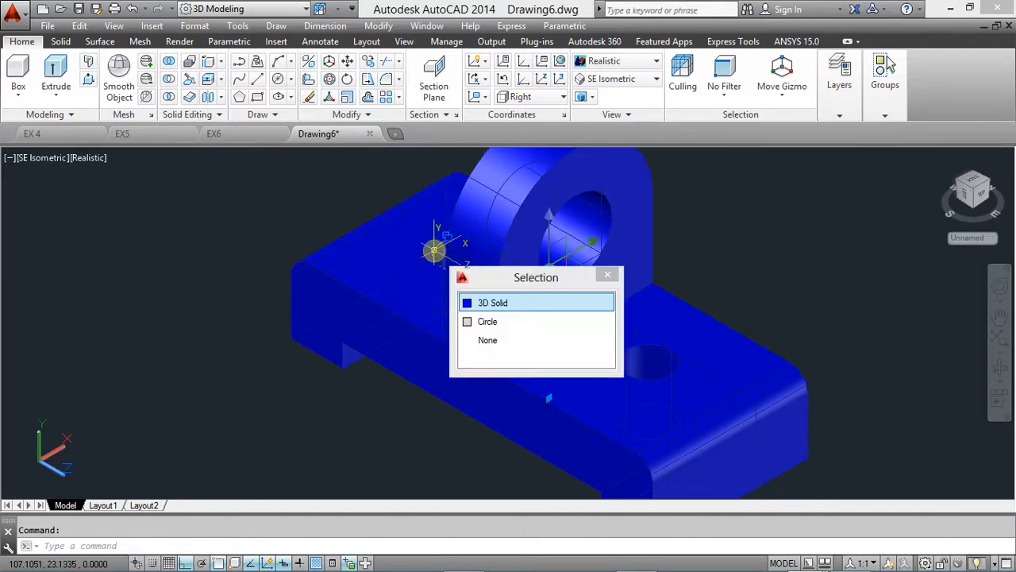
left_click(508, 320)
key("Delete")
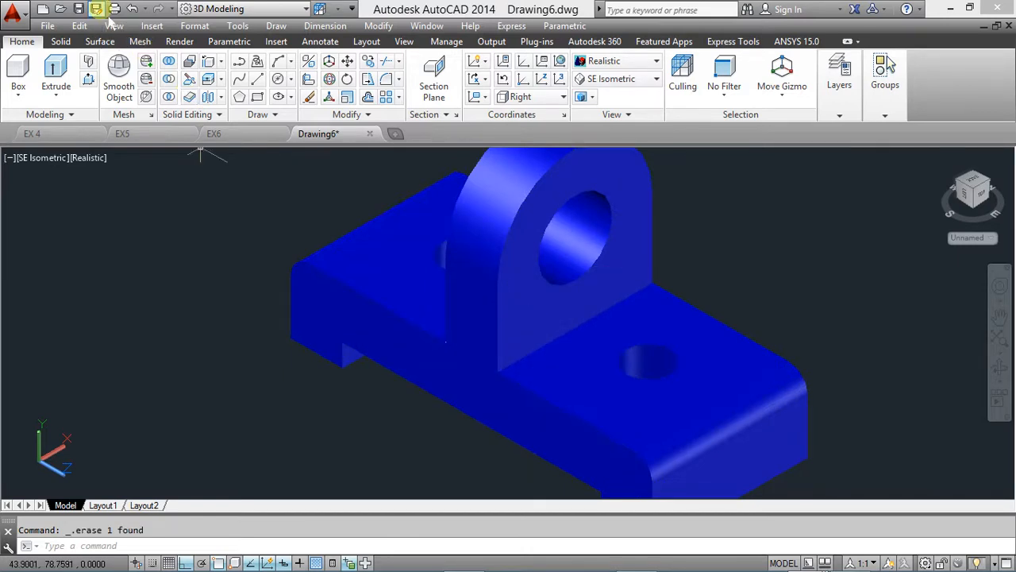
Save the drawing as EX7 in the 3D AutoCAD folder, in AutoCAD 2013 Drawing format
left_click(78, 8)
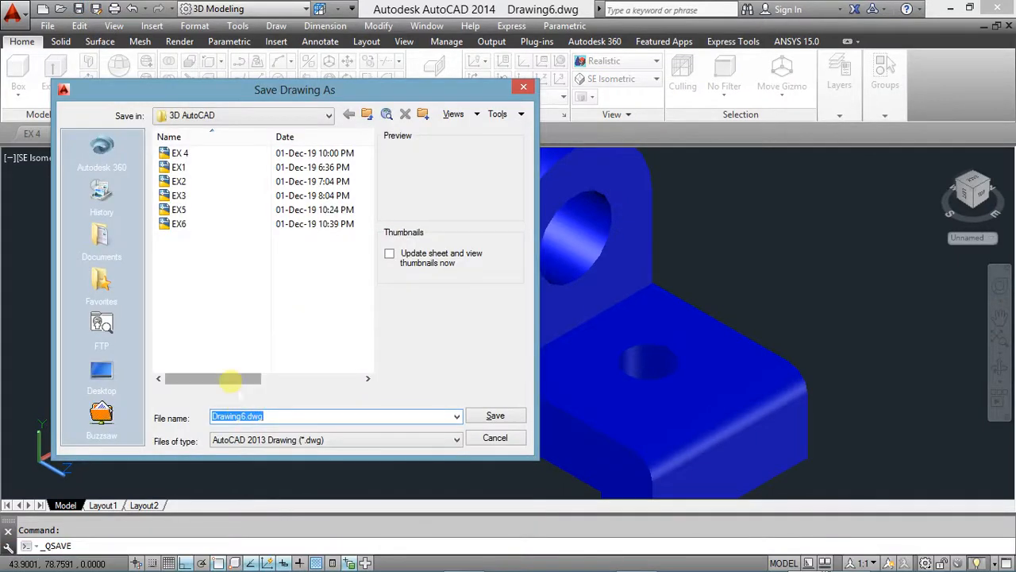
type("EX")
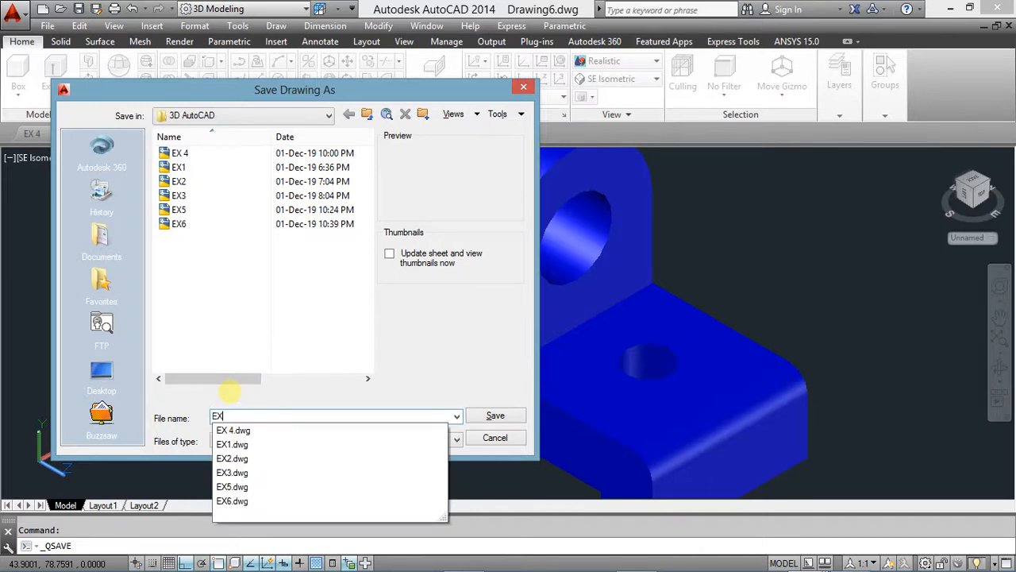
type("7")
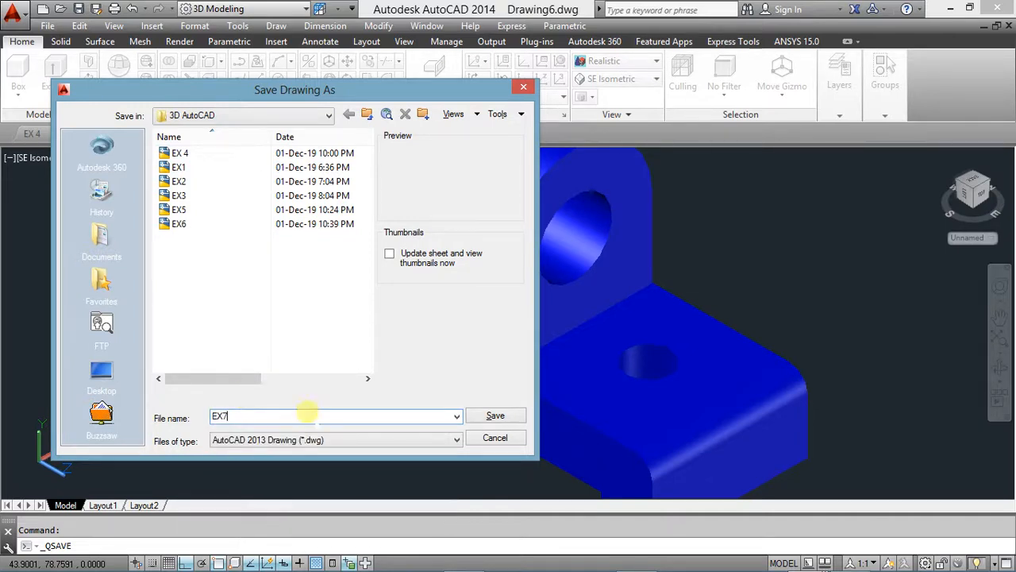
left_click(486, 418)
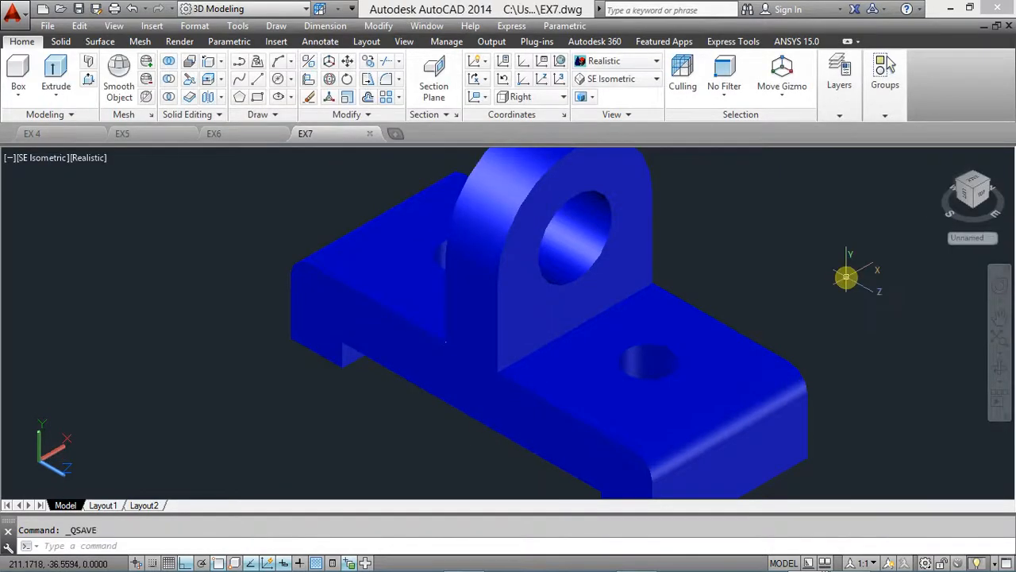
left_click(998, 337)
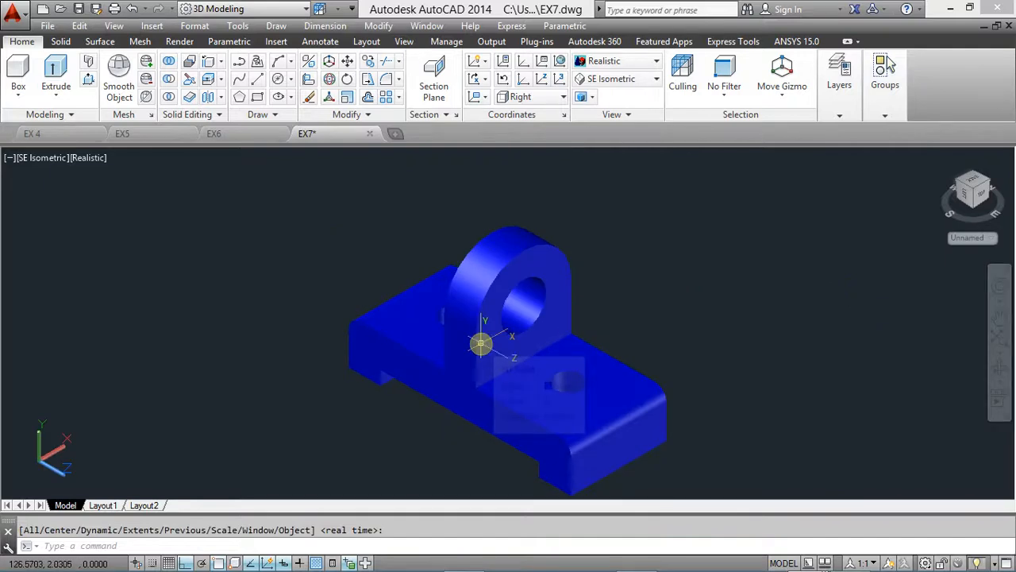